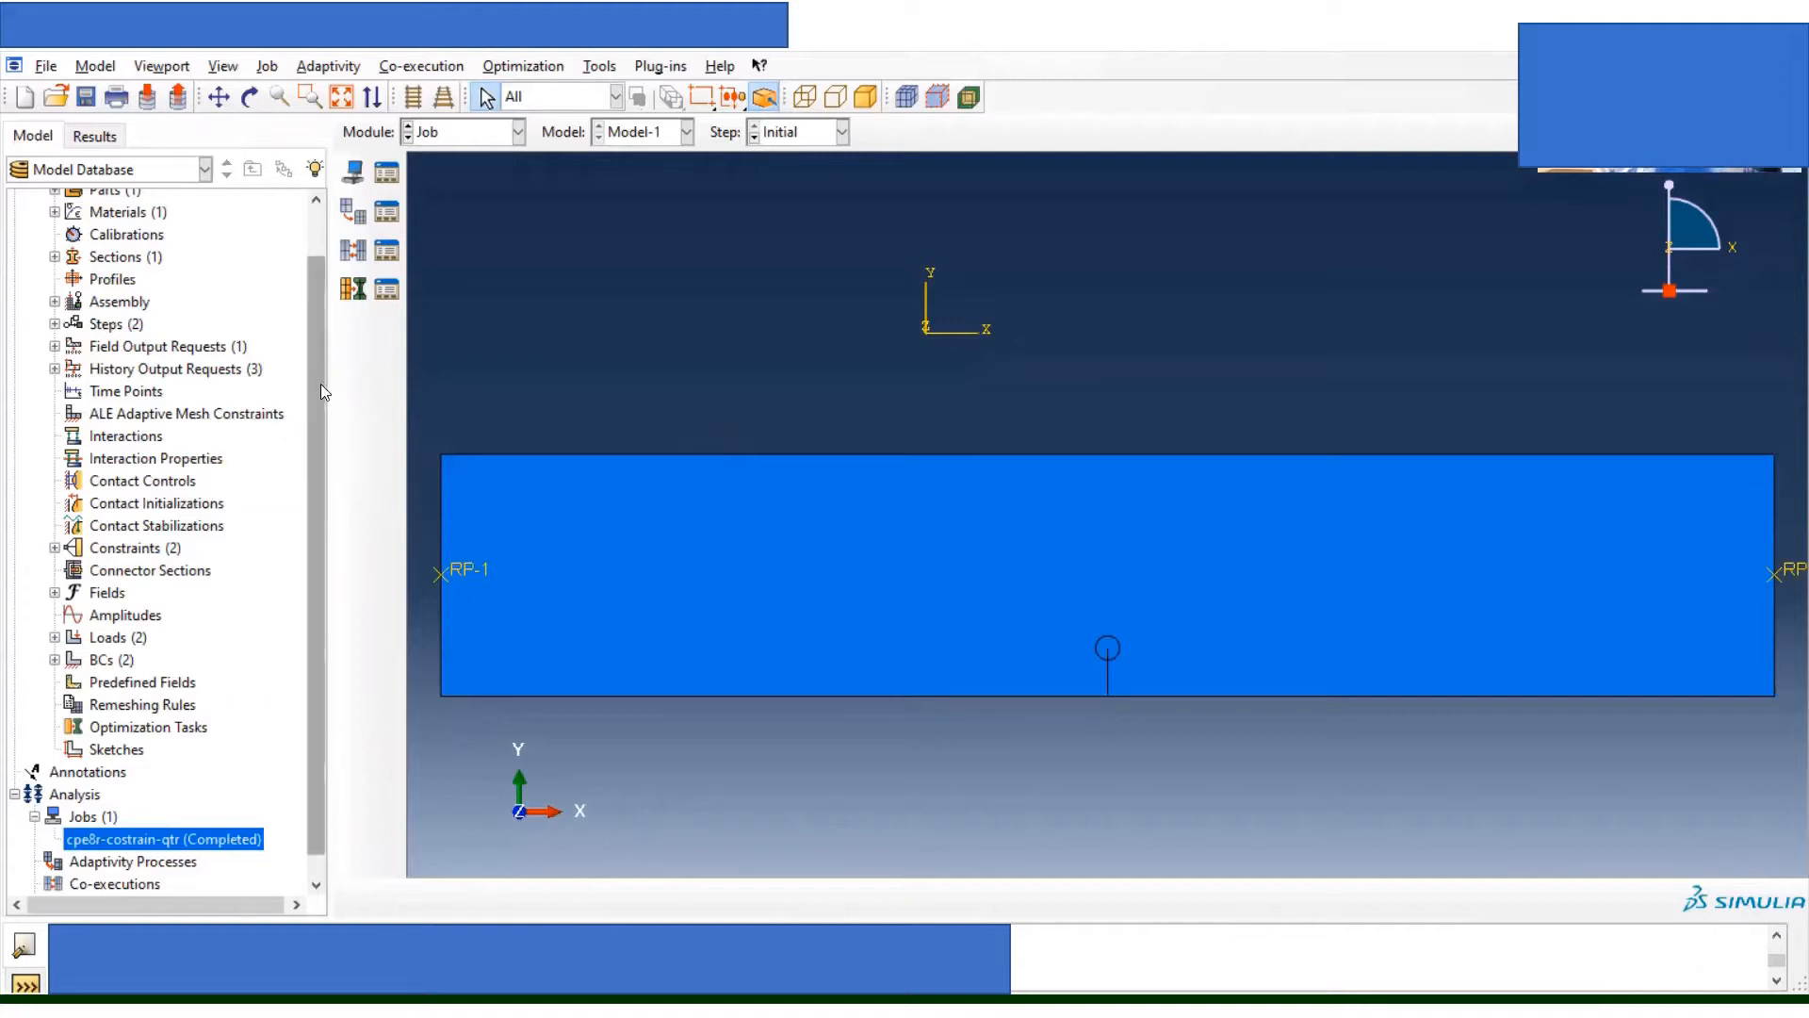
Step: Collapse Model-1 in the model tree and create an additional Standard & Explicit model with the default attributes
scroll(318, 358, "up", 2)
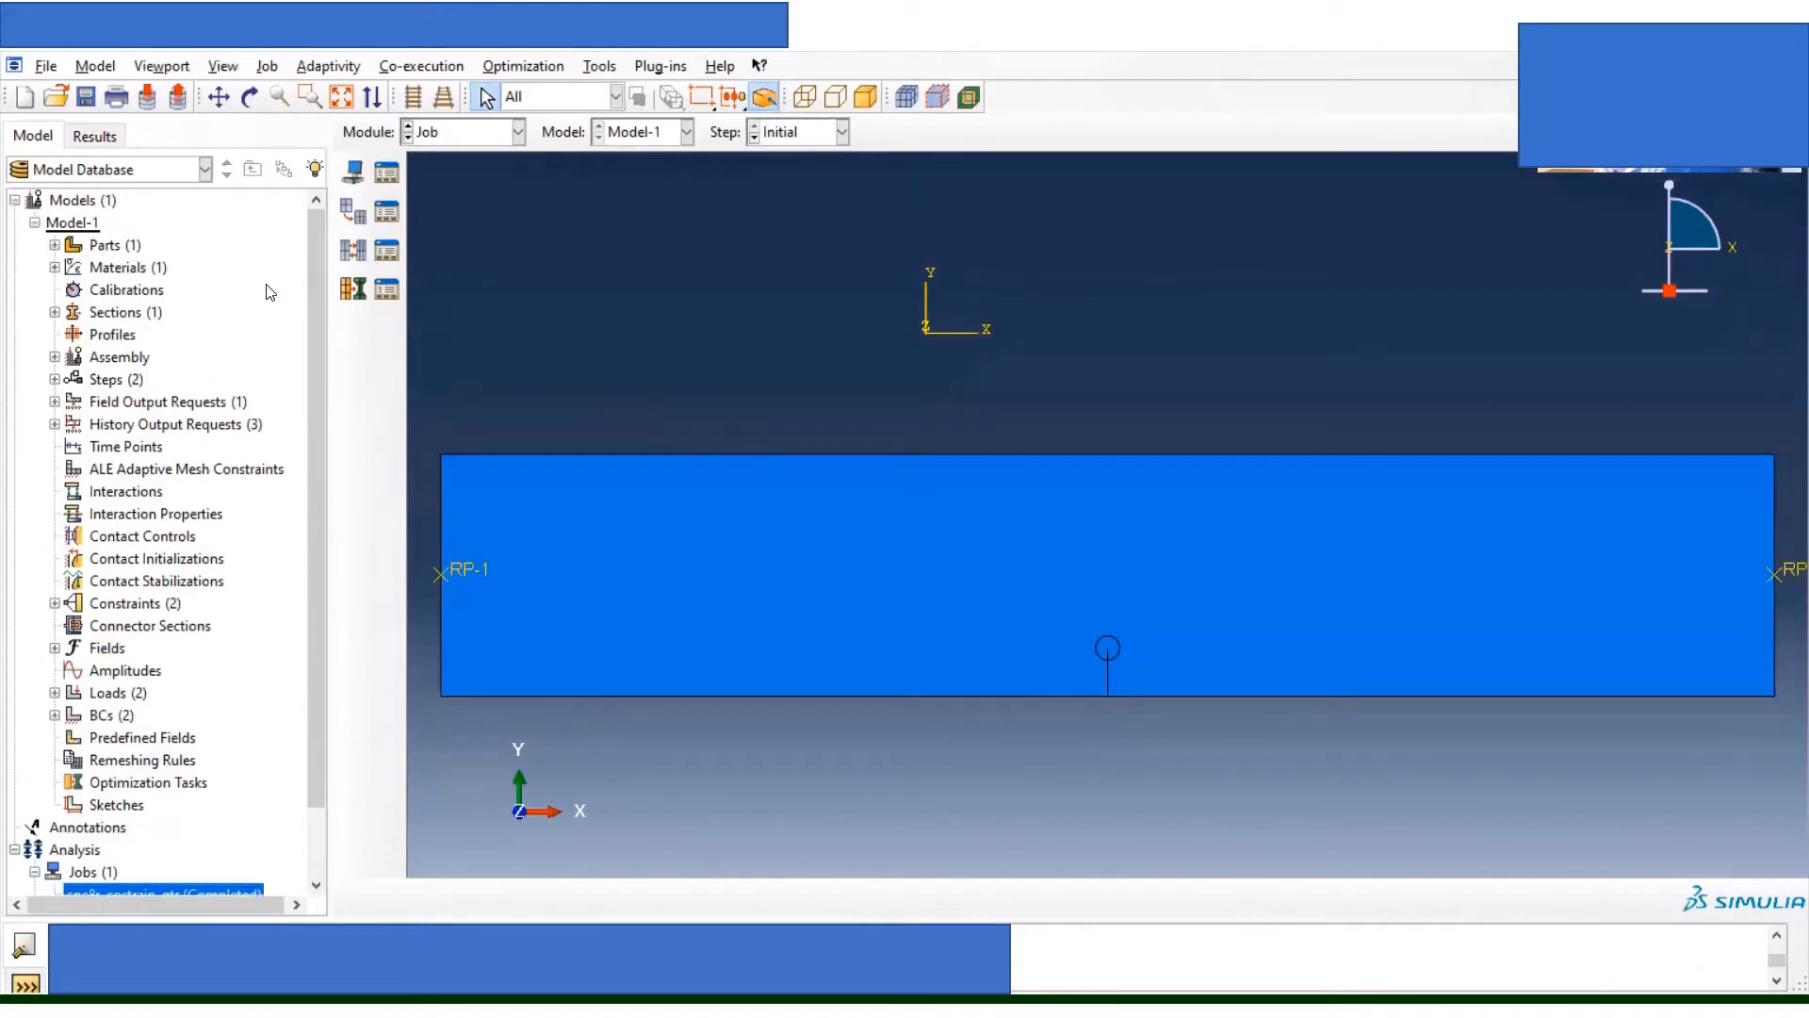
left_click(34, 222)
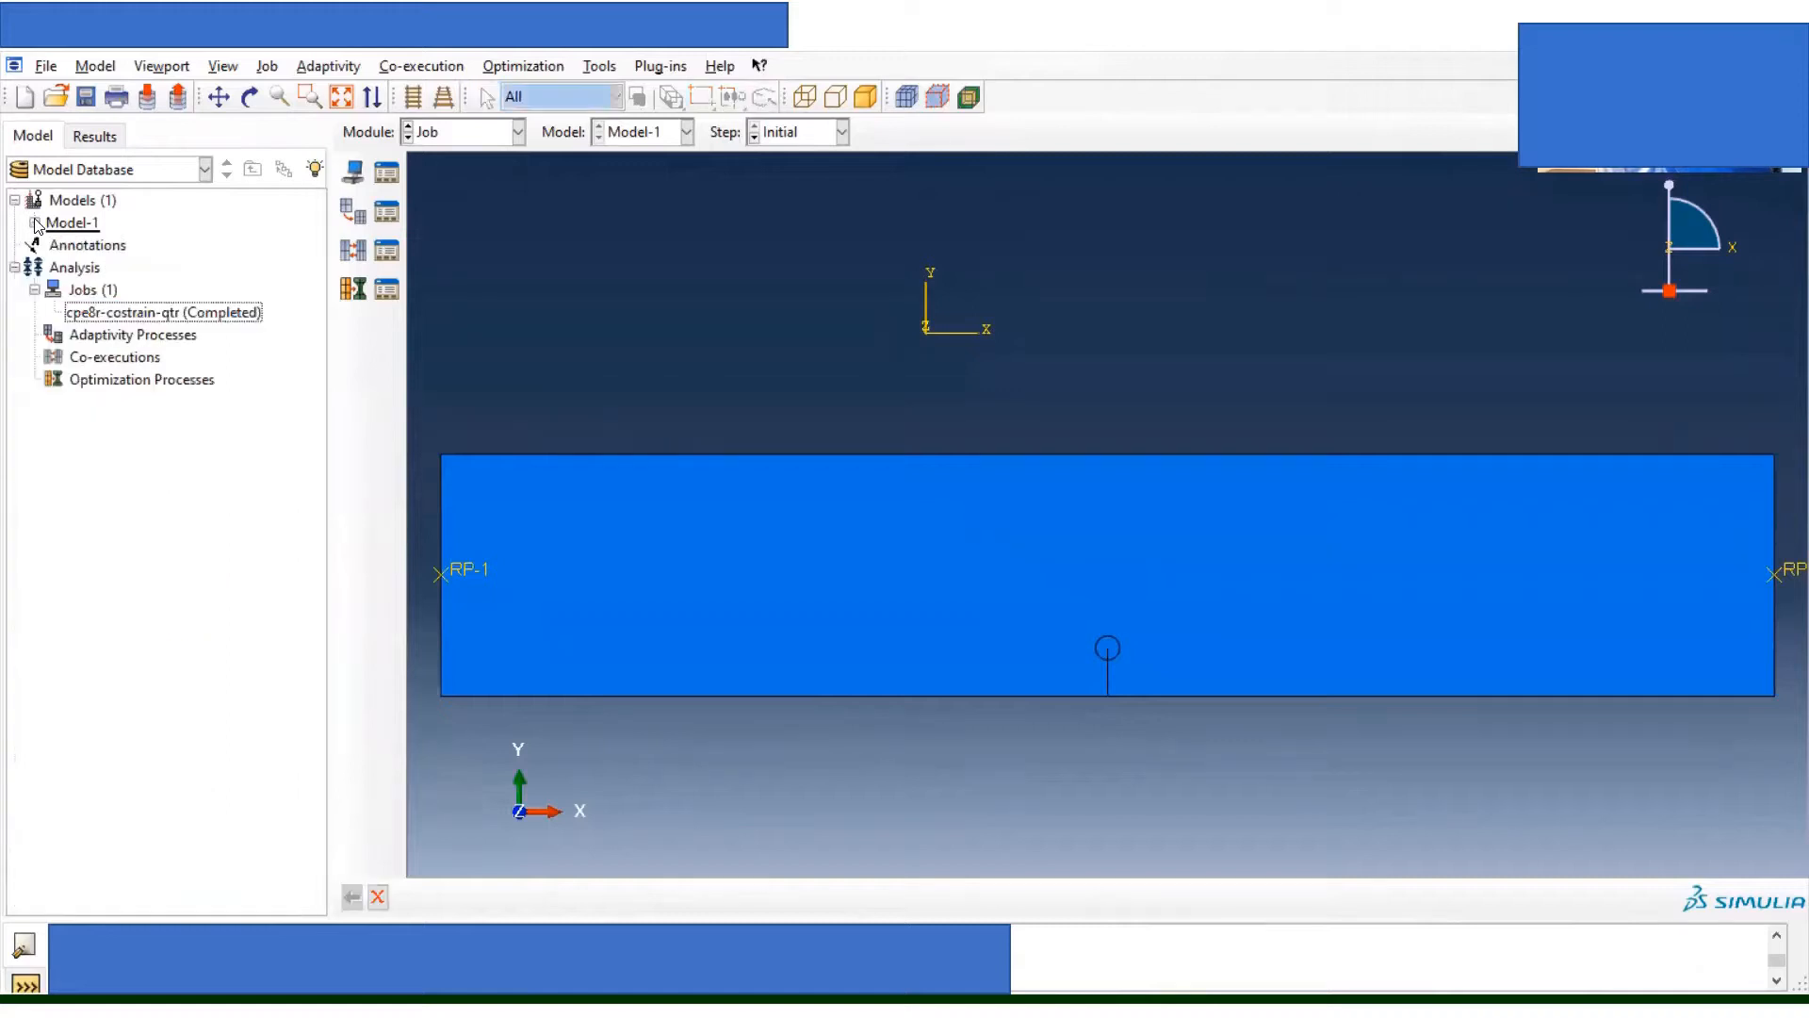
left_click(76, 224)
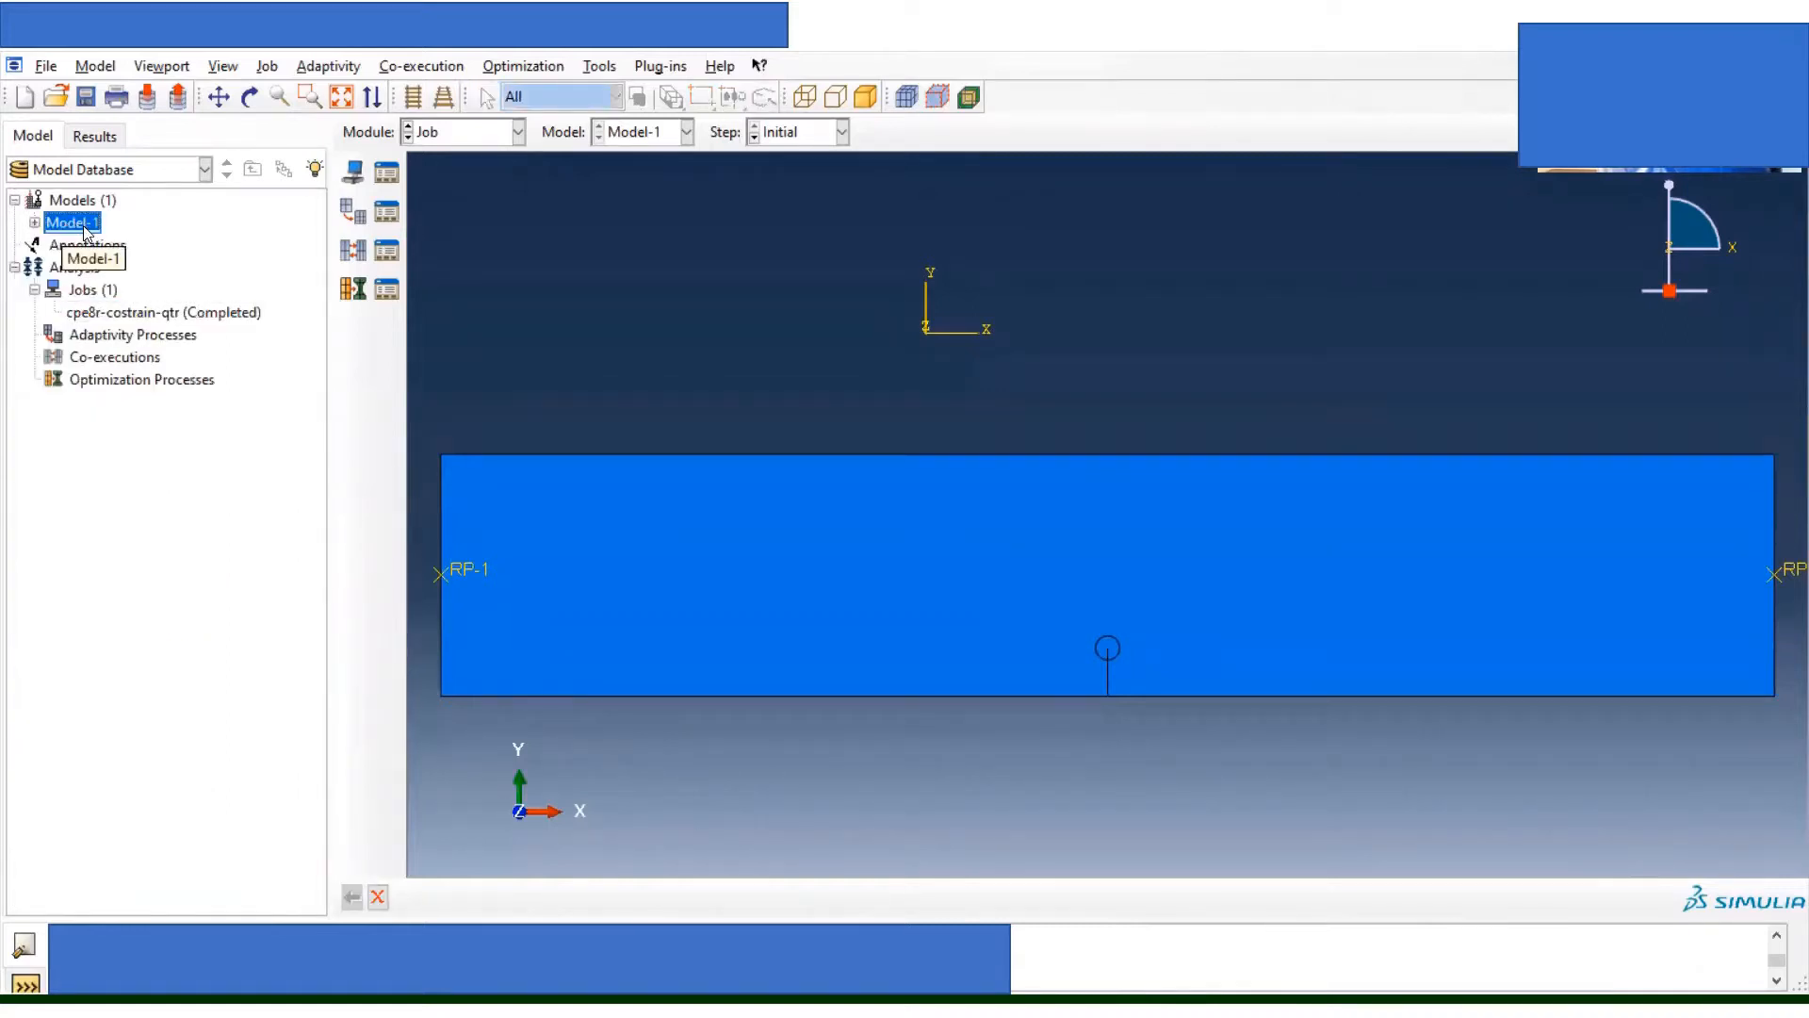
right_click(90, 227)
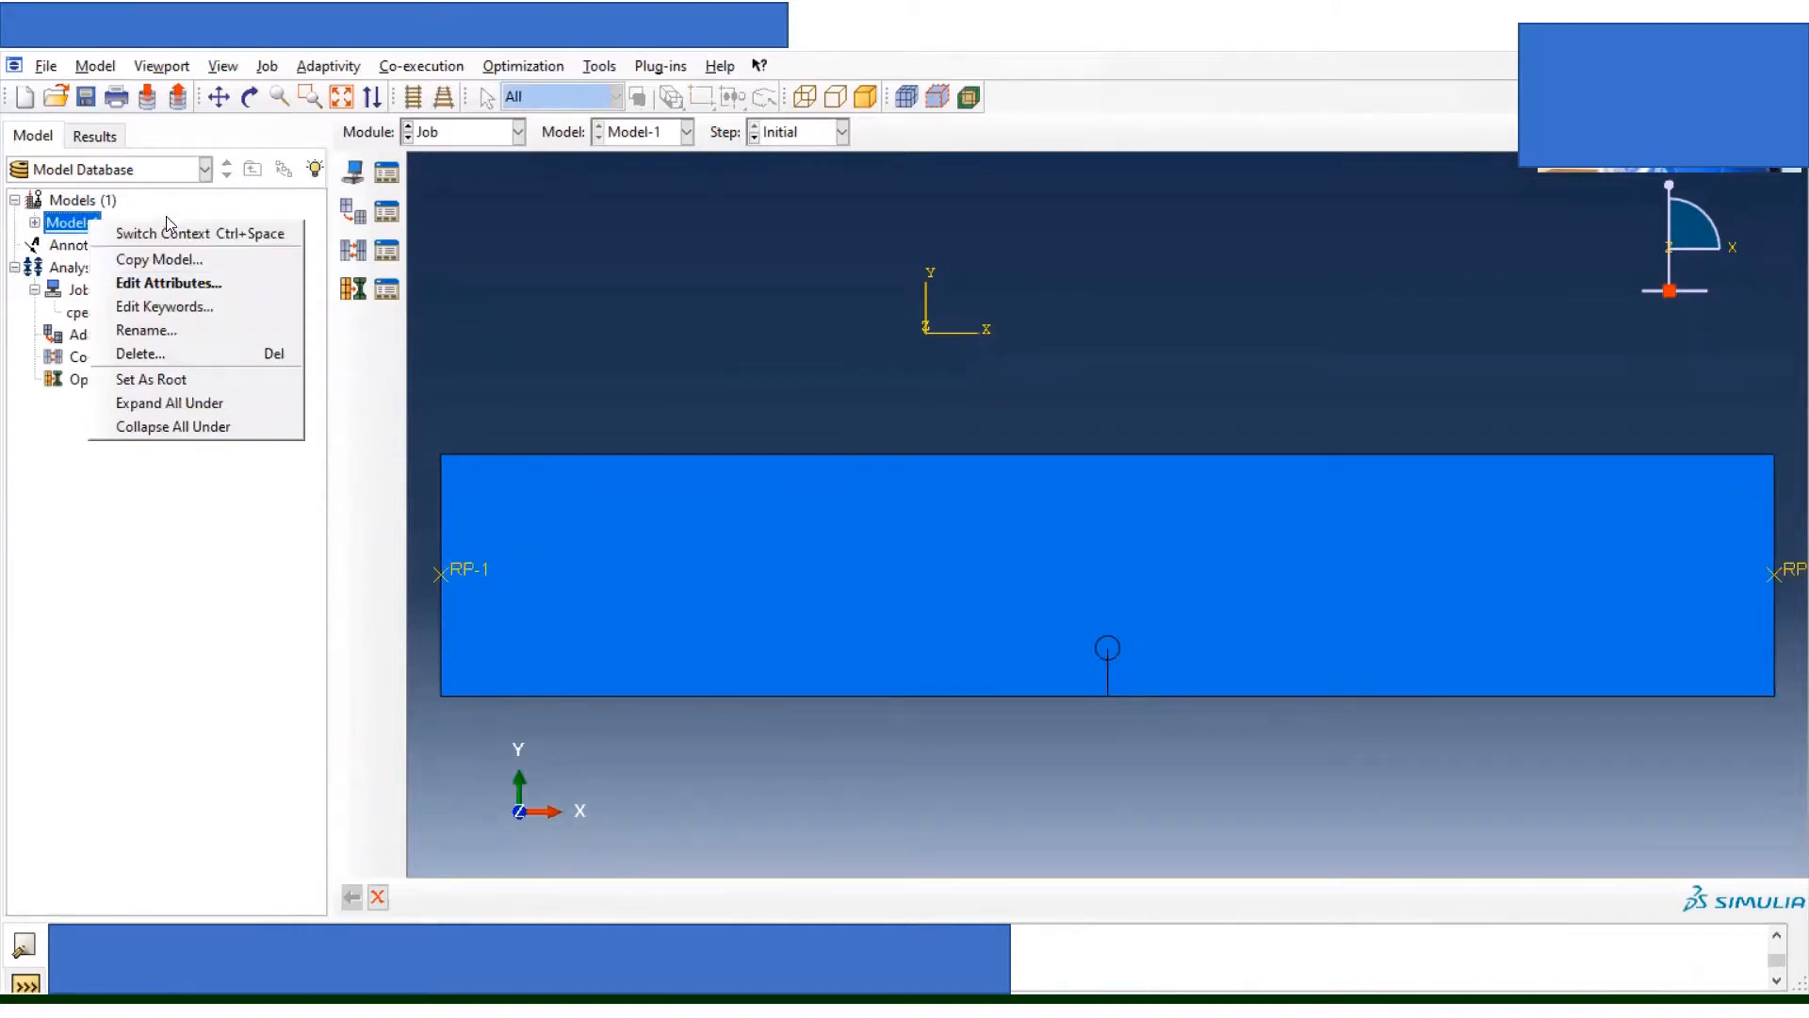
left_click(159, 207)
double_click(85, 200)
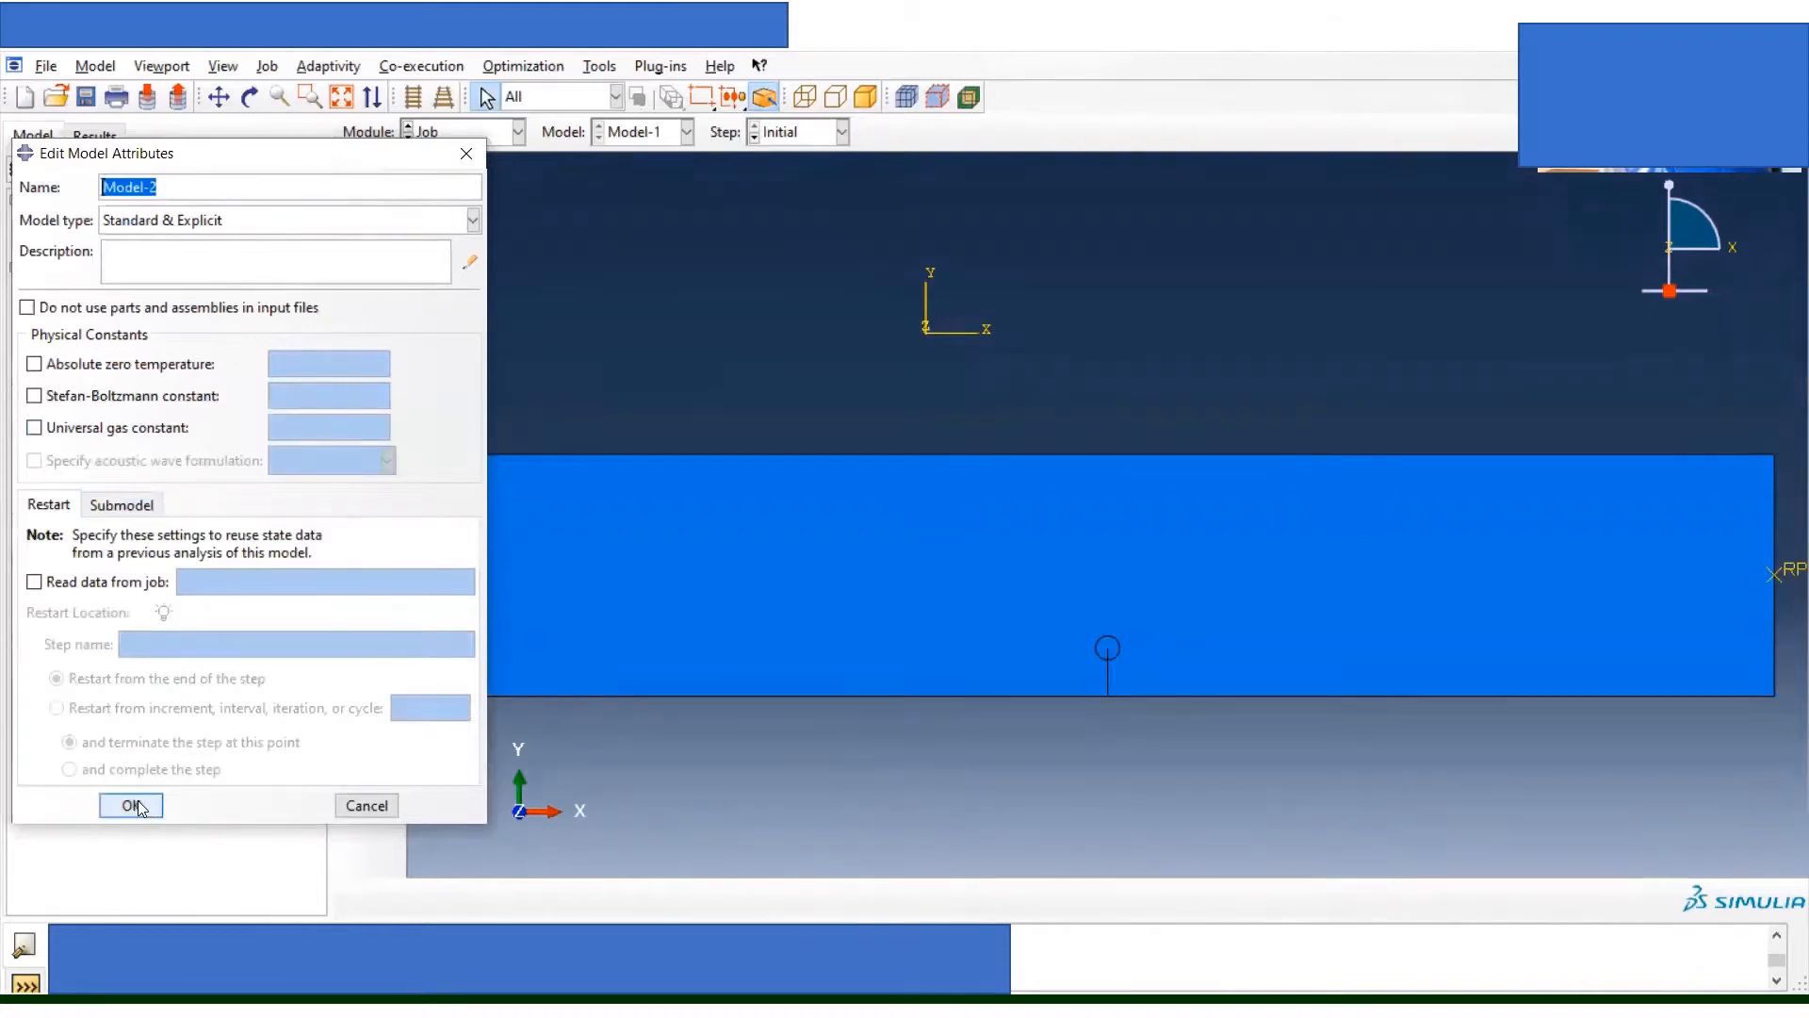
left_click(132, 806)
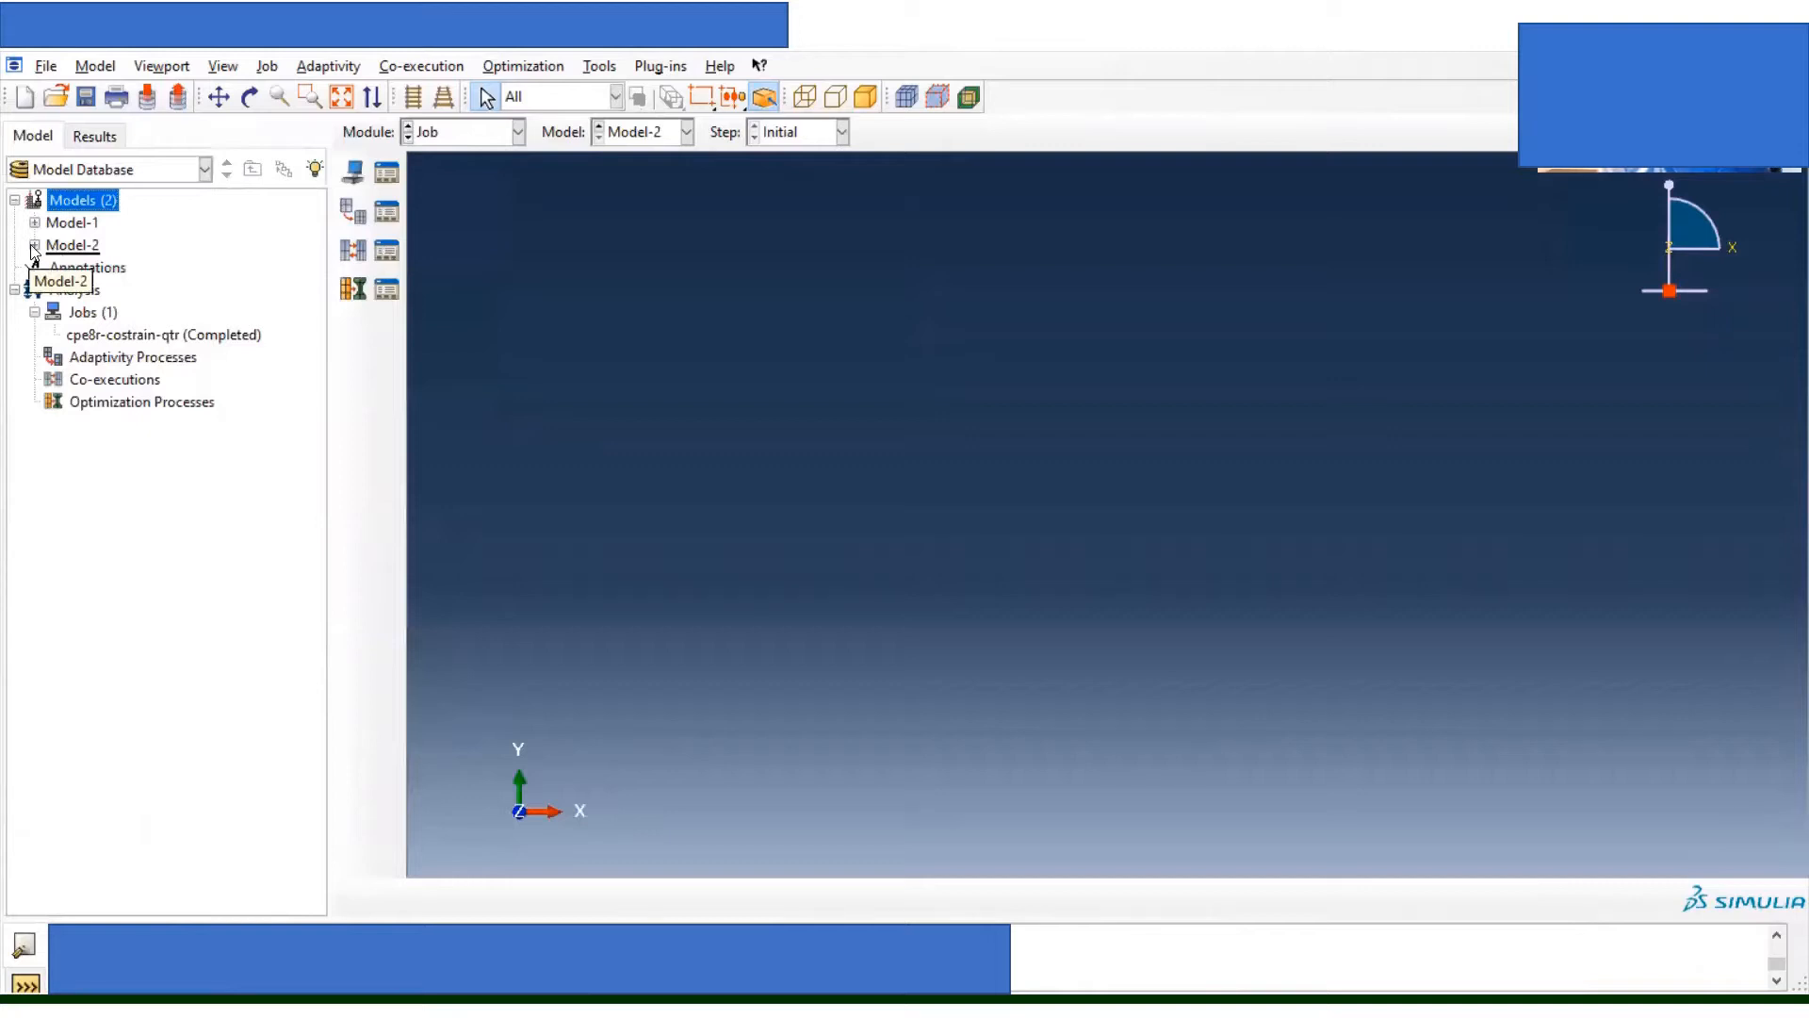
Step: Rename the new empty model as Deo
left_click(75, 246)
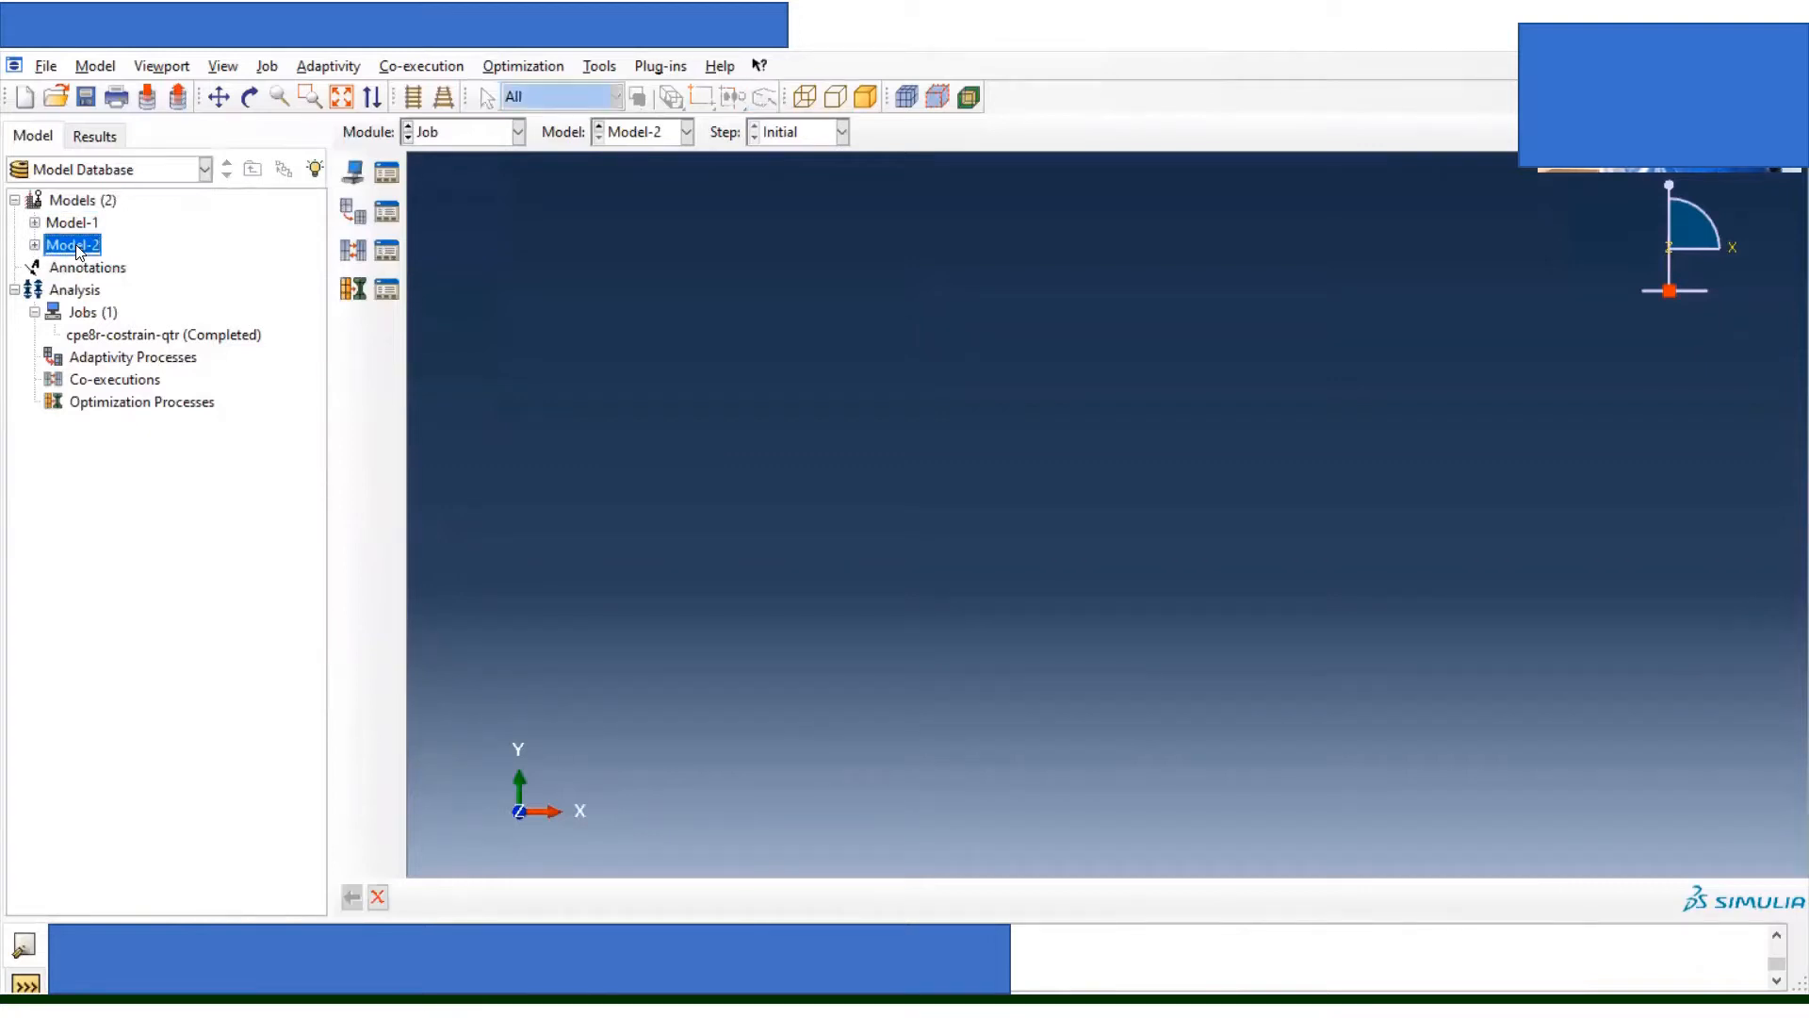
right_click(79, 248)
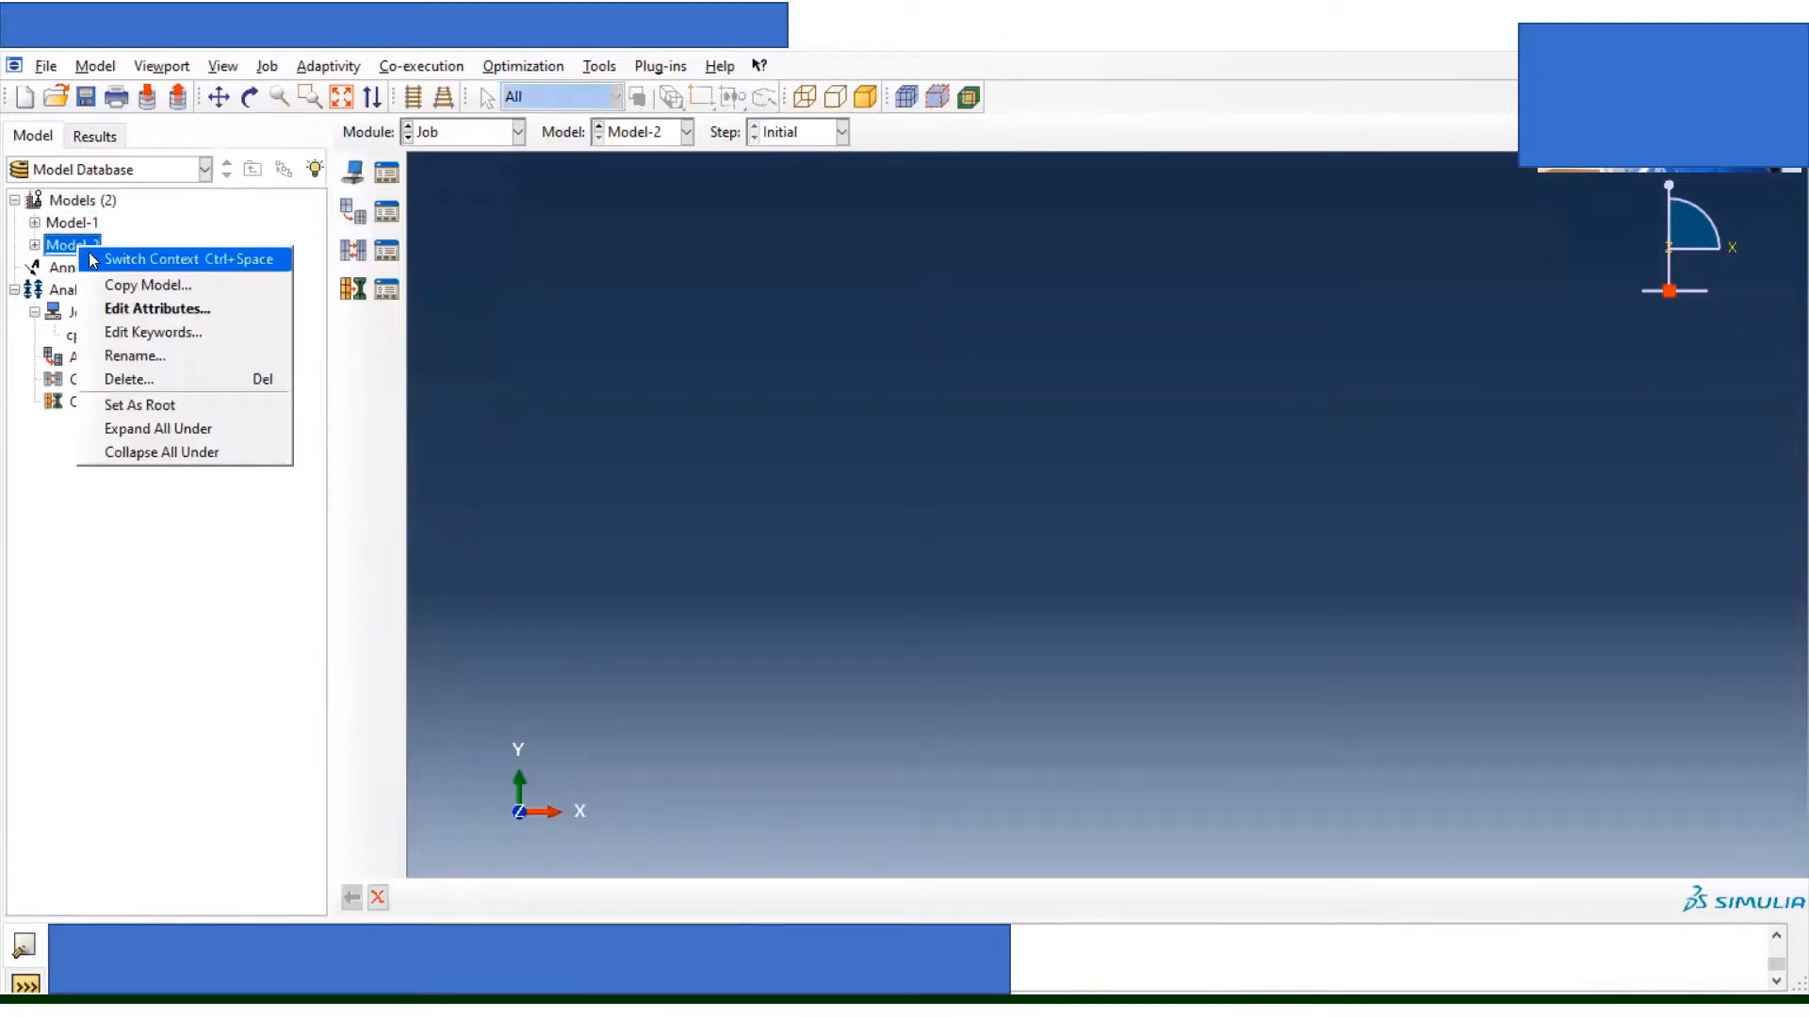
left_click(135, 355)
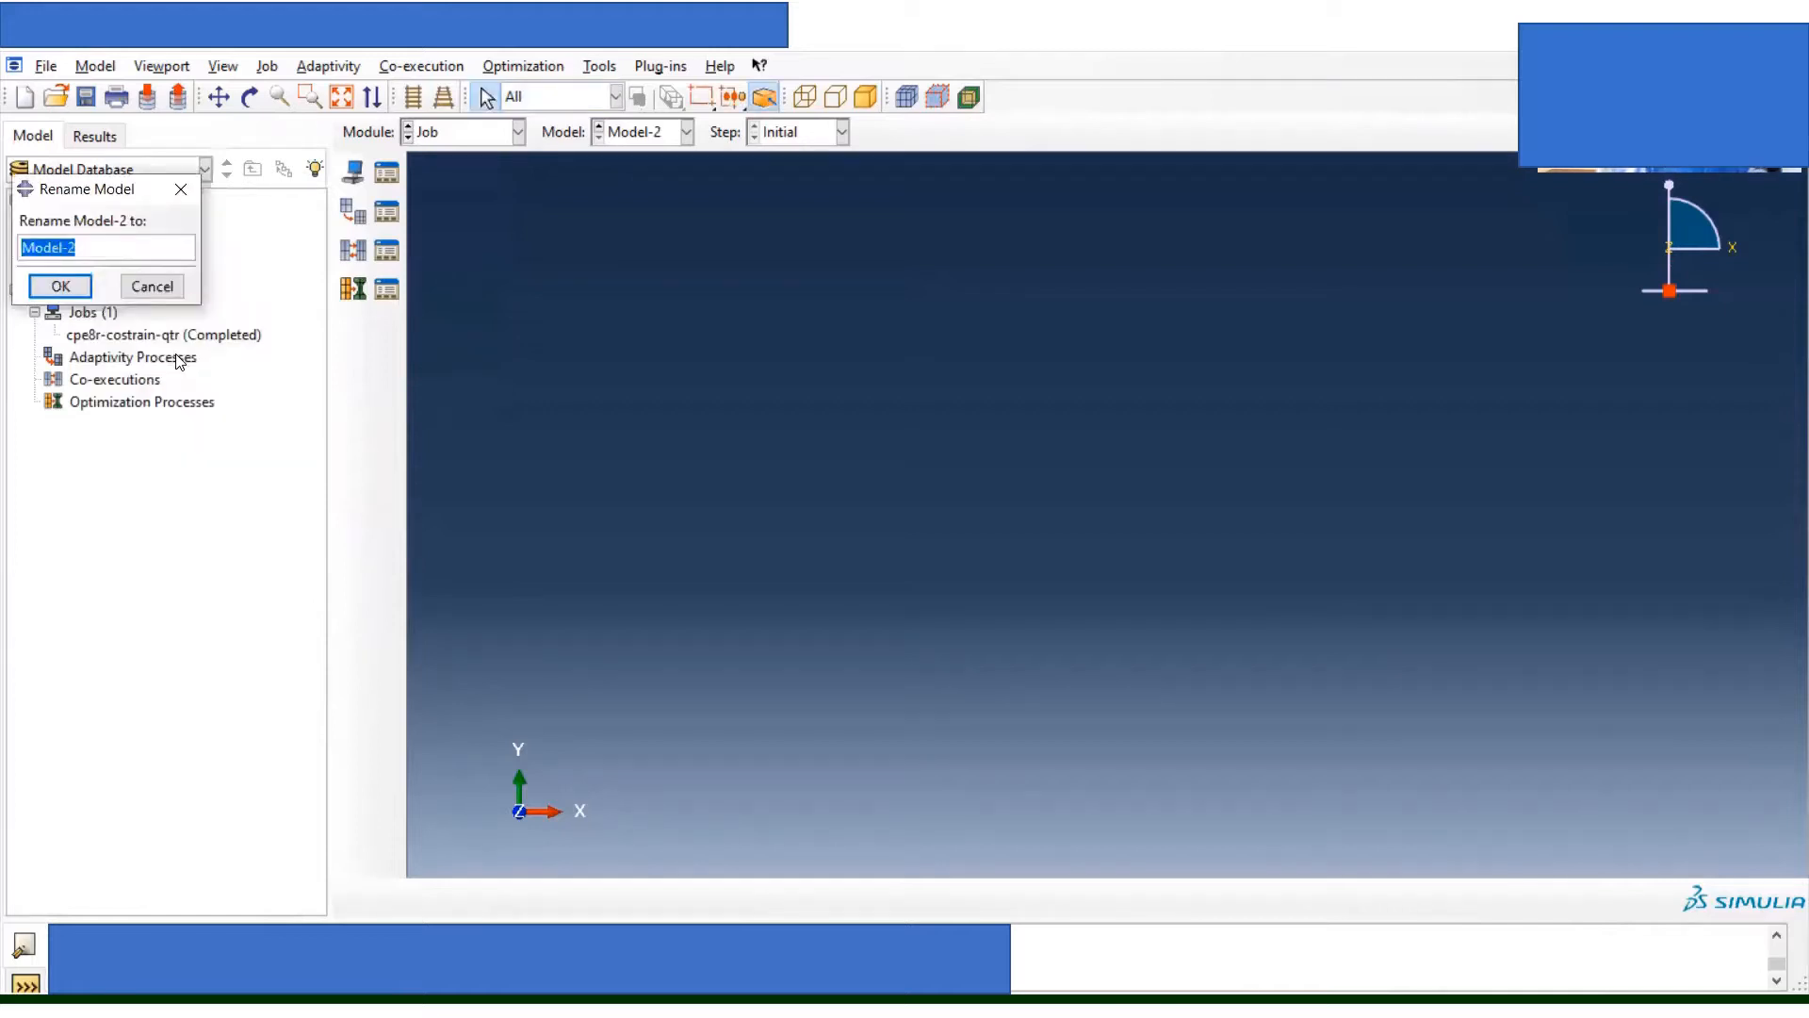
type("Deo")
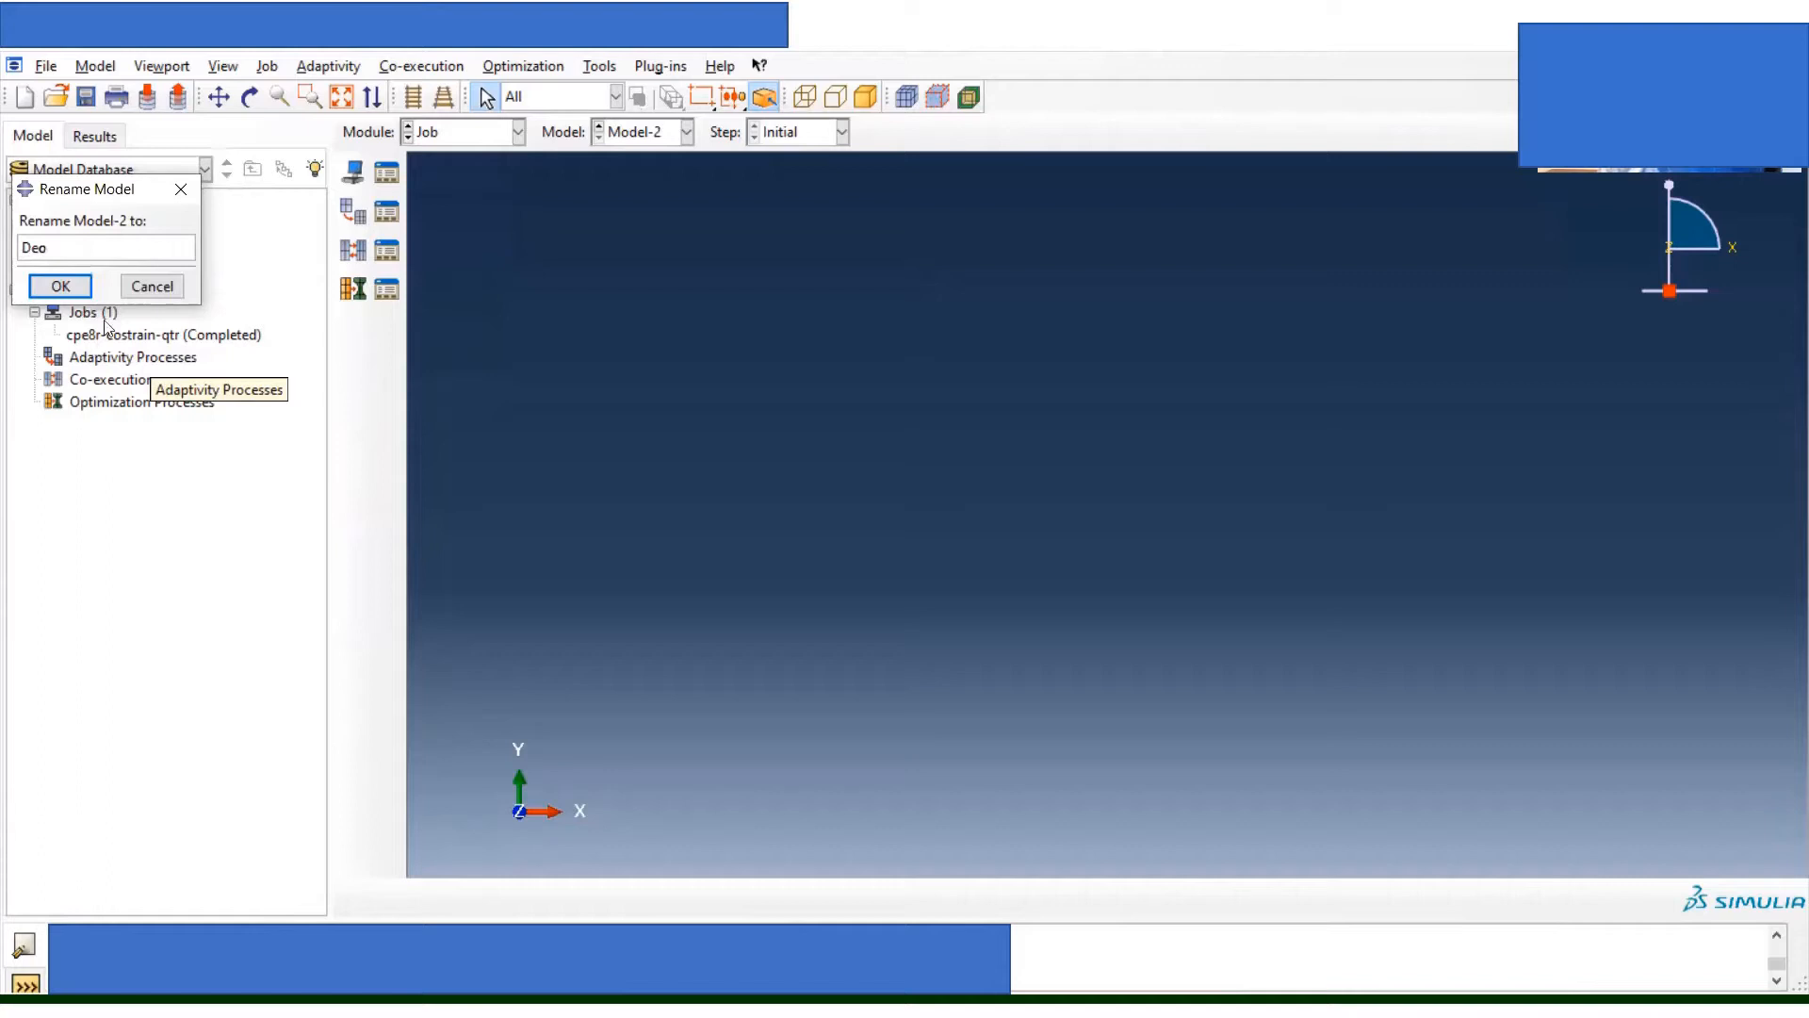
key("Return")
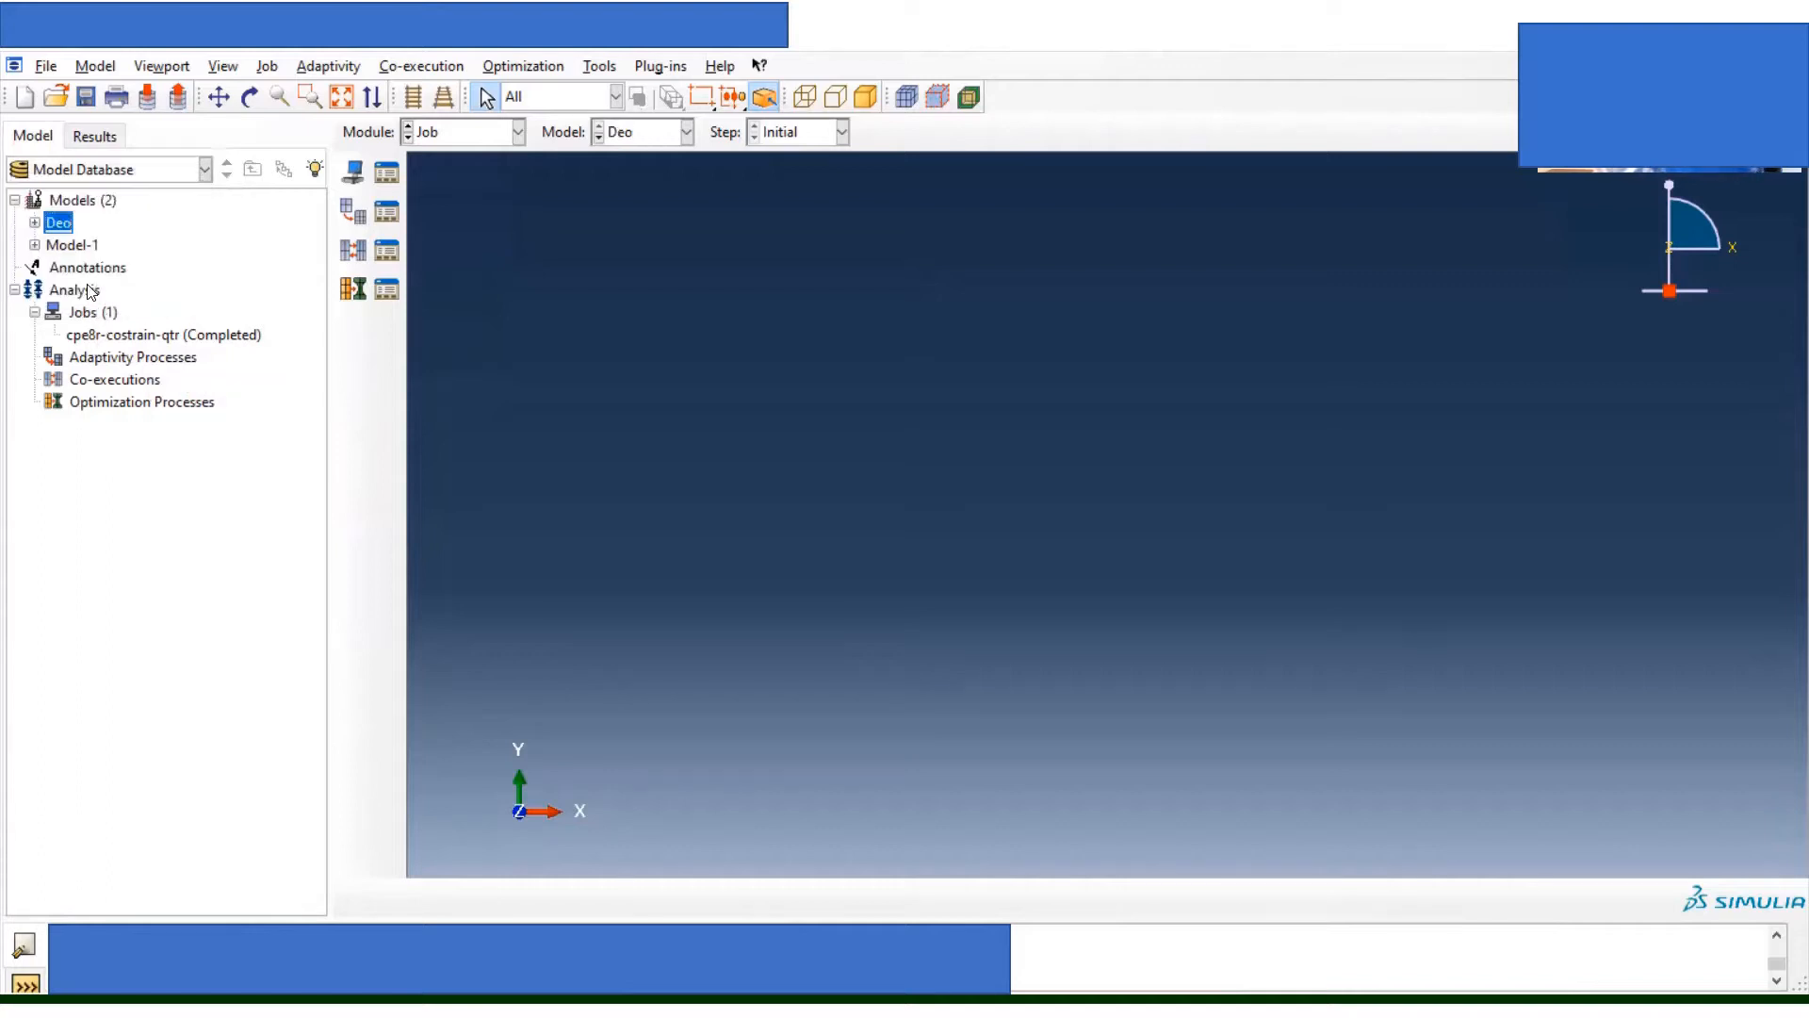
Step: Start a 2D planar deformable shell part in the Deo model with an approximate size of 200
left_click(34, 224)
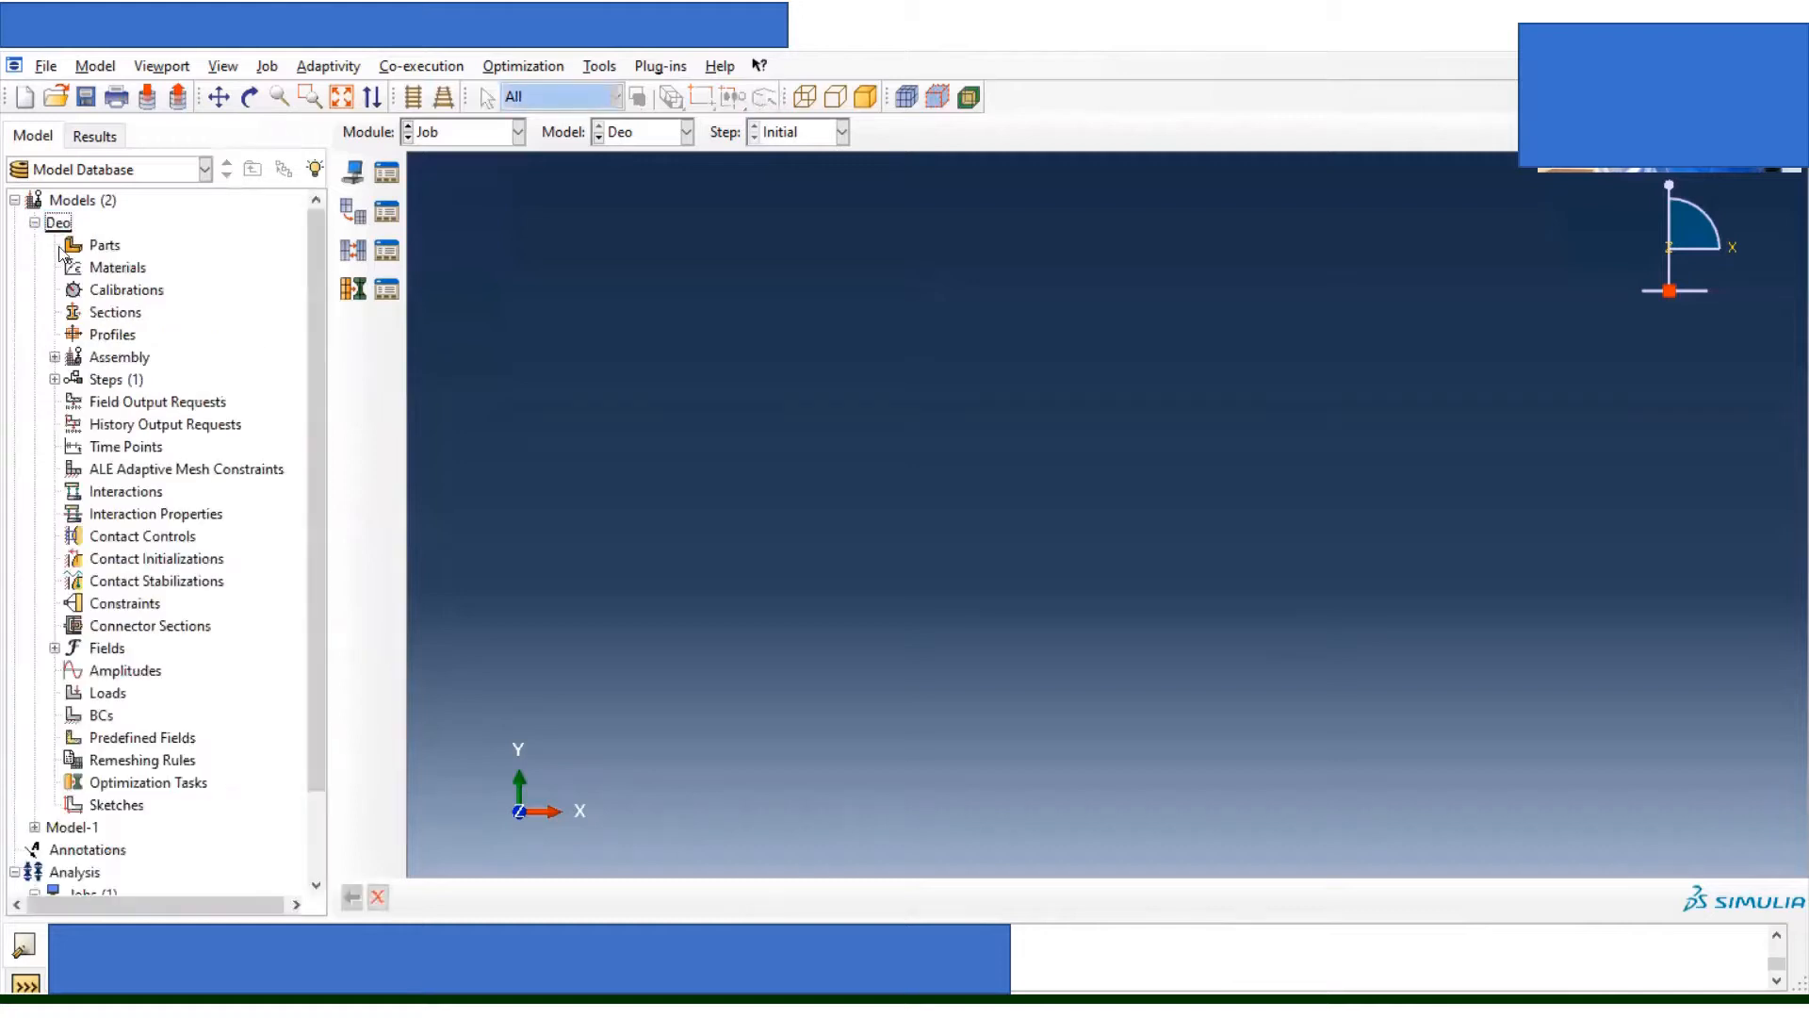
double_click(110, 248)
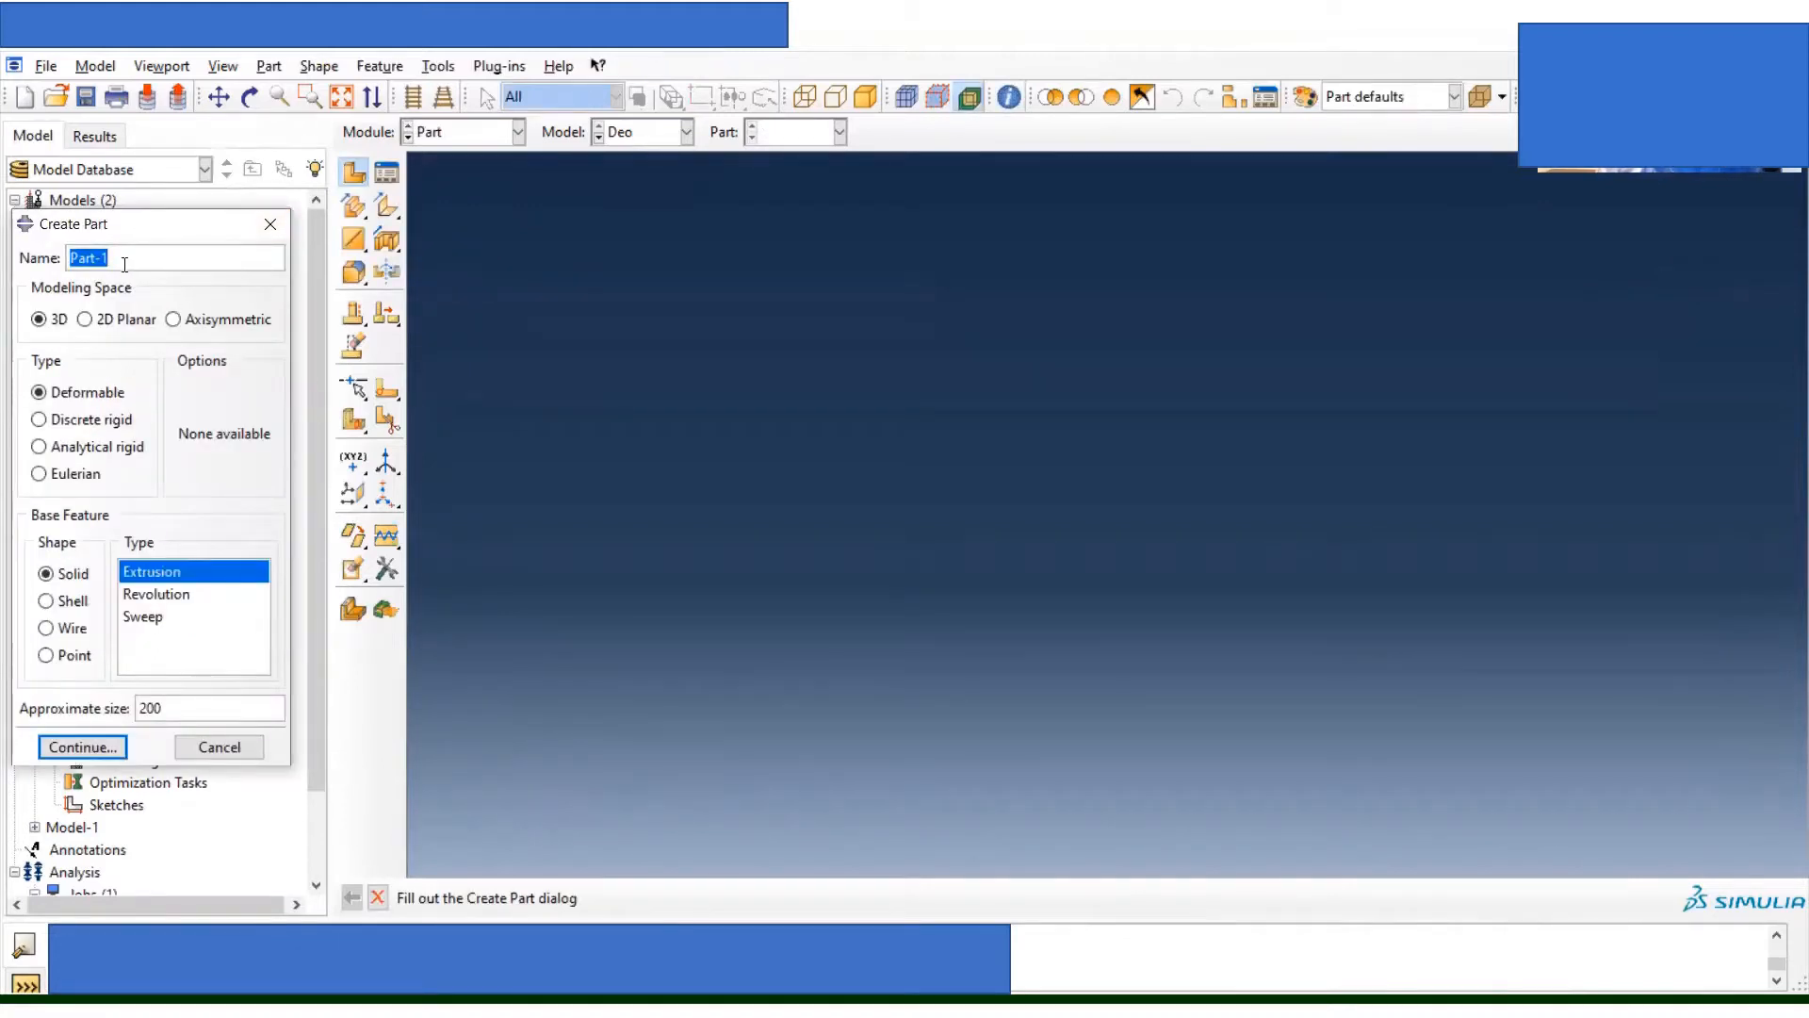
left_click(109, 323)
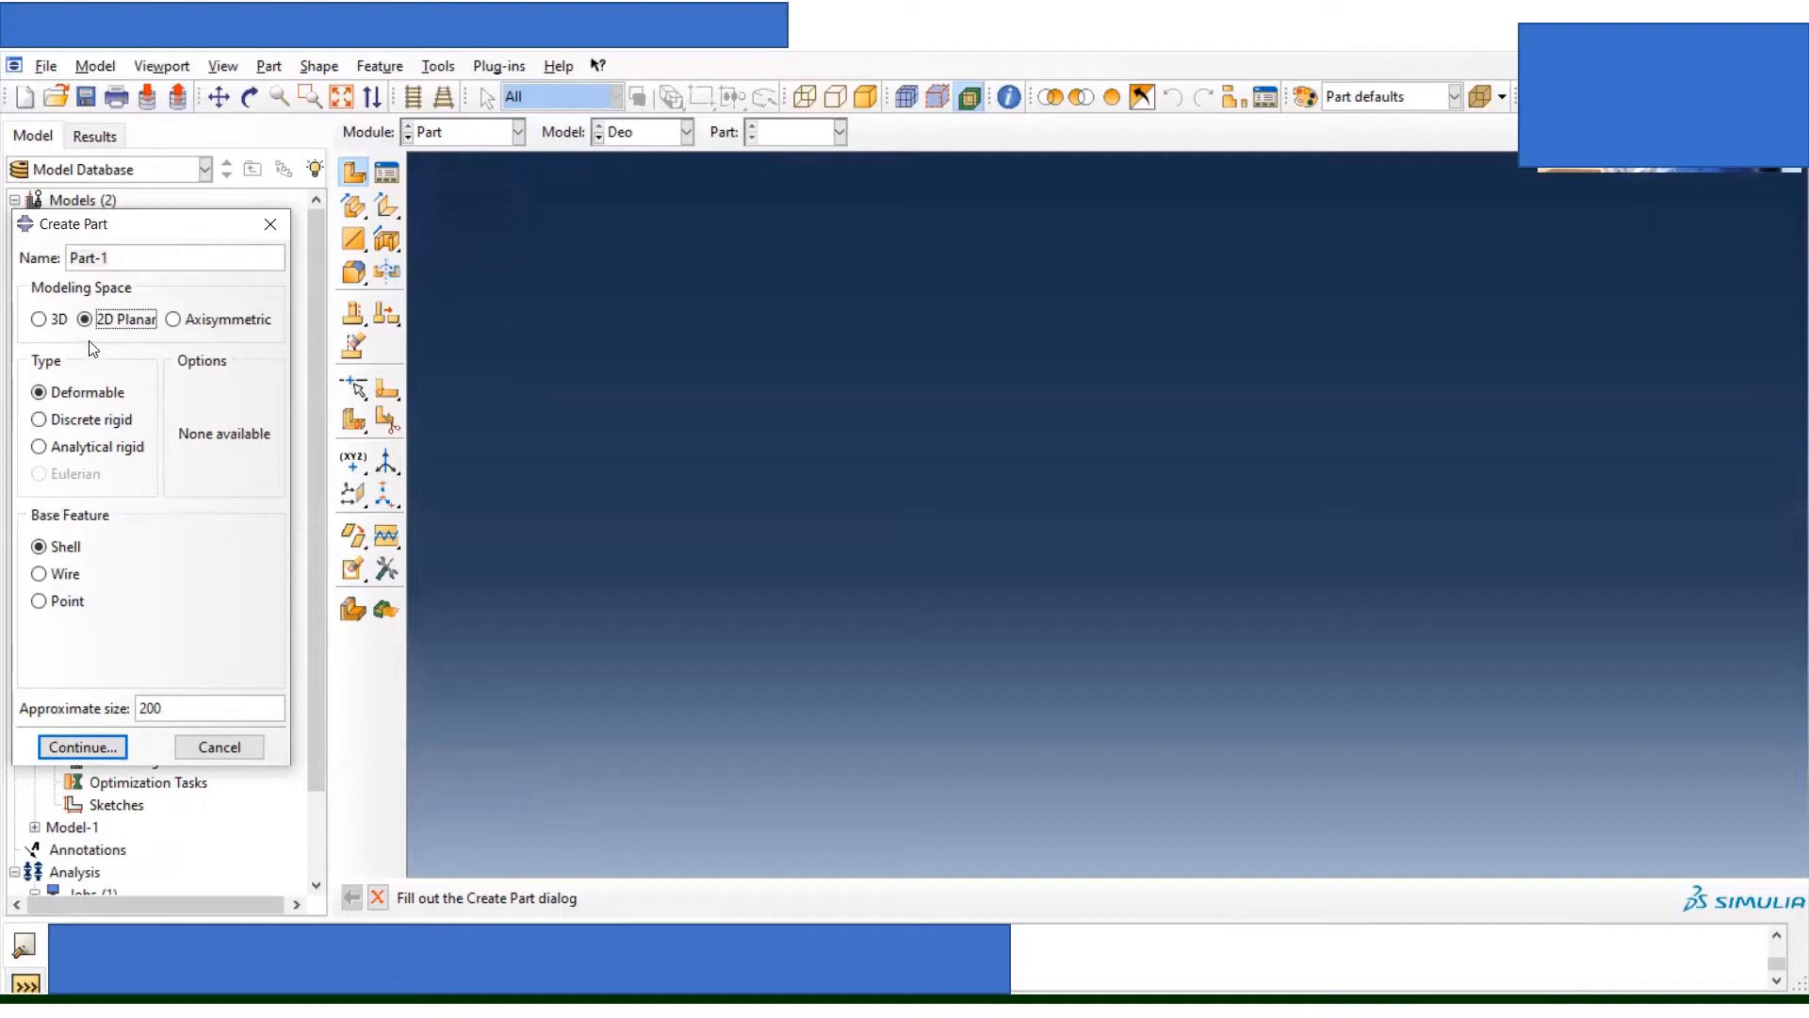
left_click(91, 747)
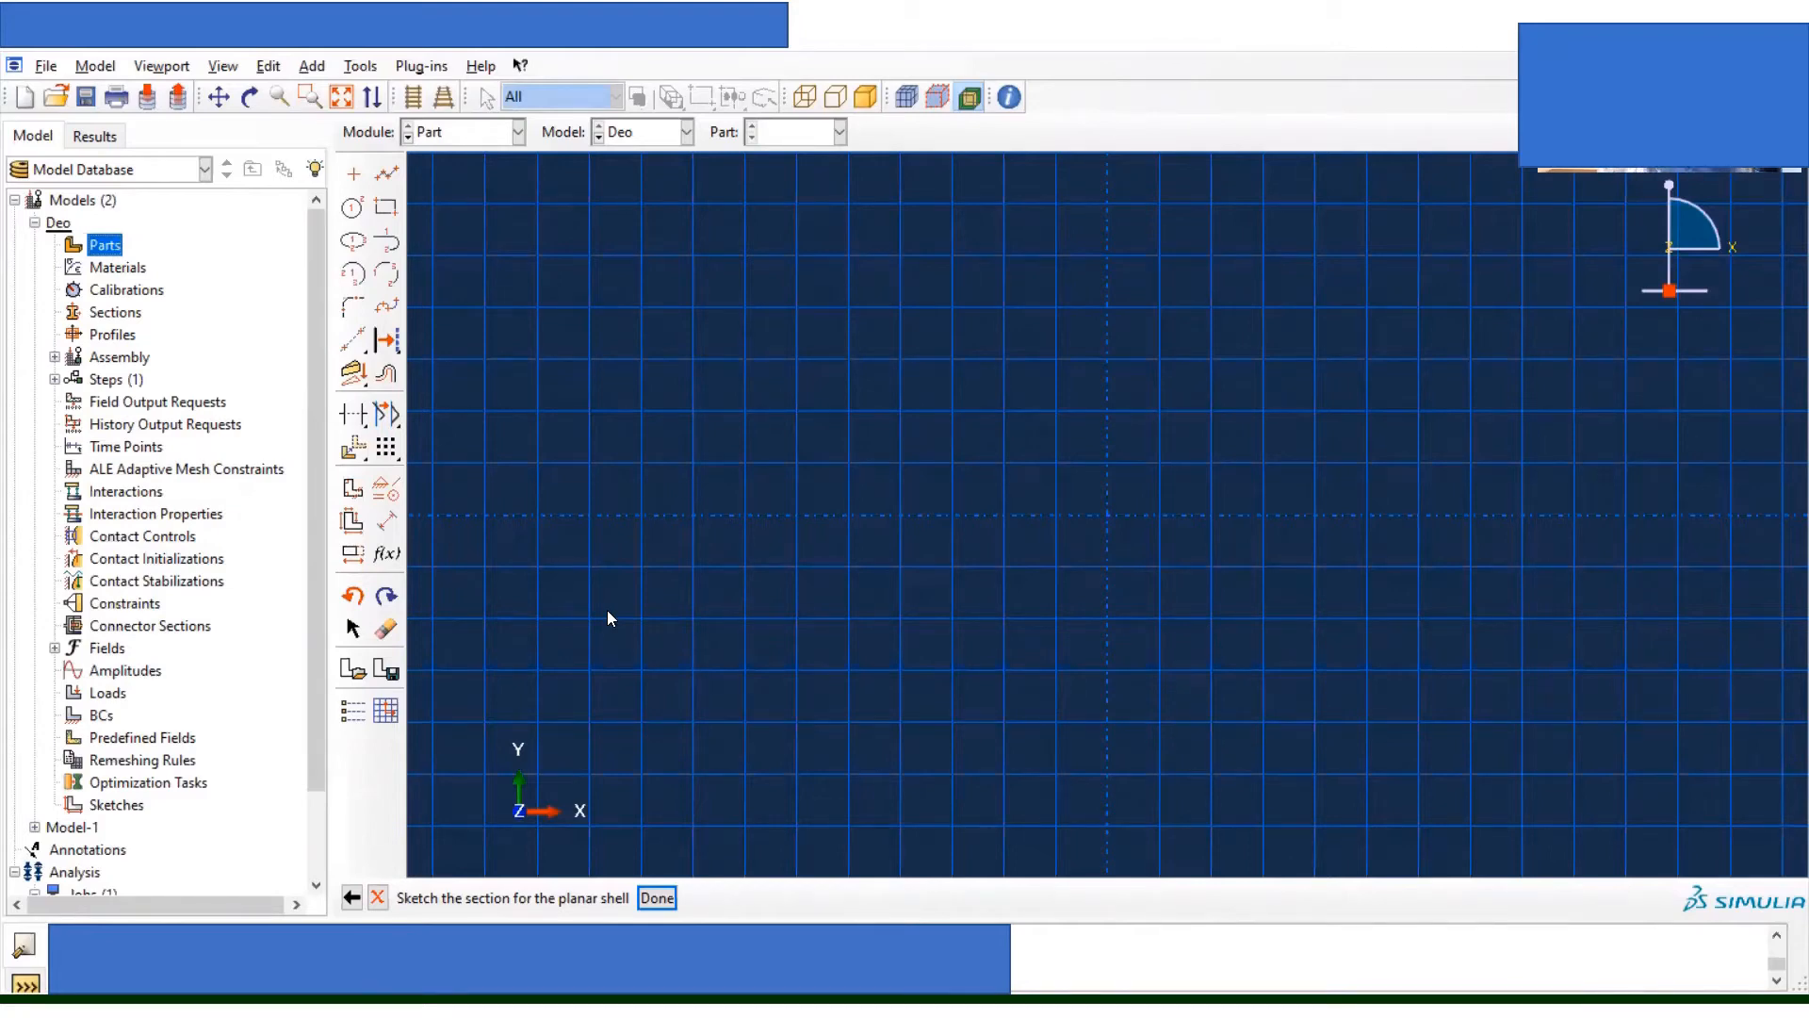
Step: Sketch a horizontal bottom edge from (-45, -15) as four connected line segments ending at about x = -35, -5, 20 and 30
left_click(386, 174)
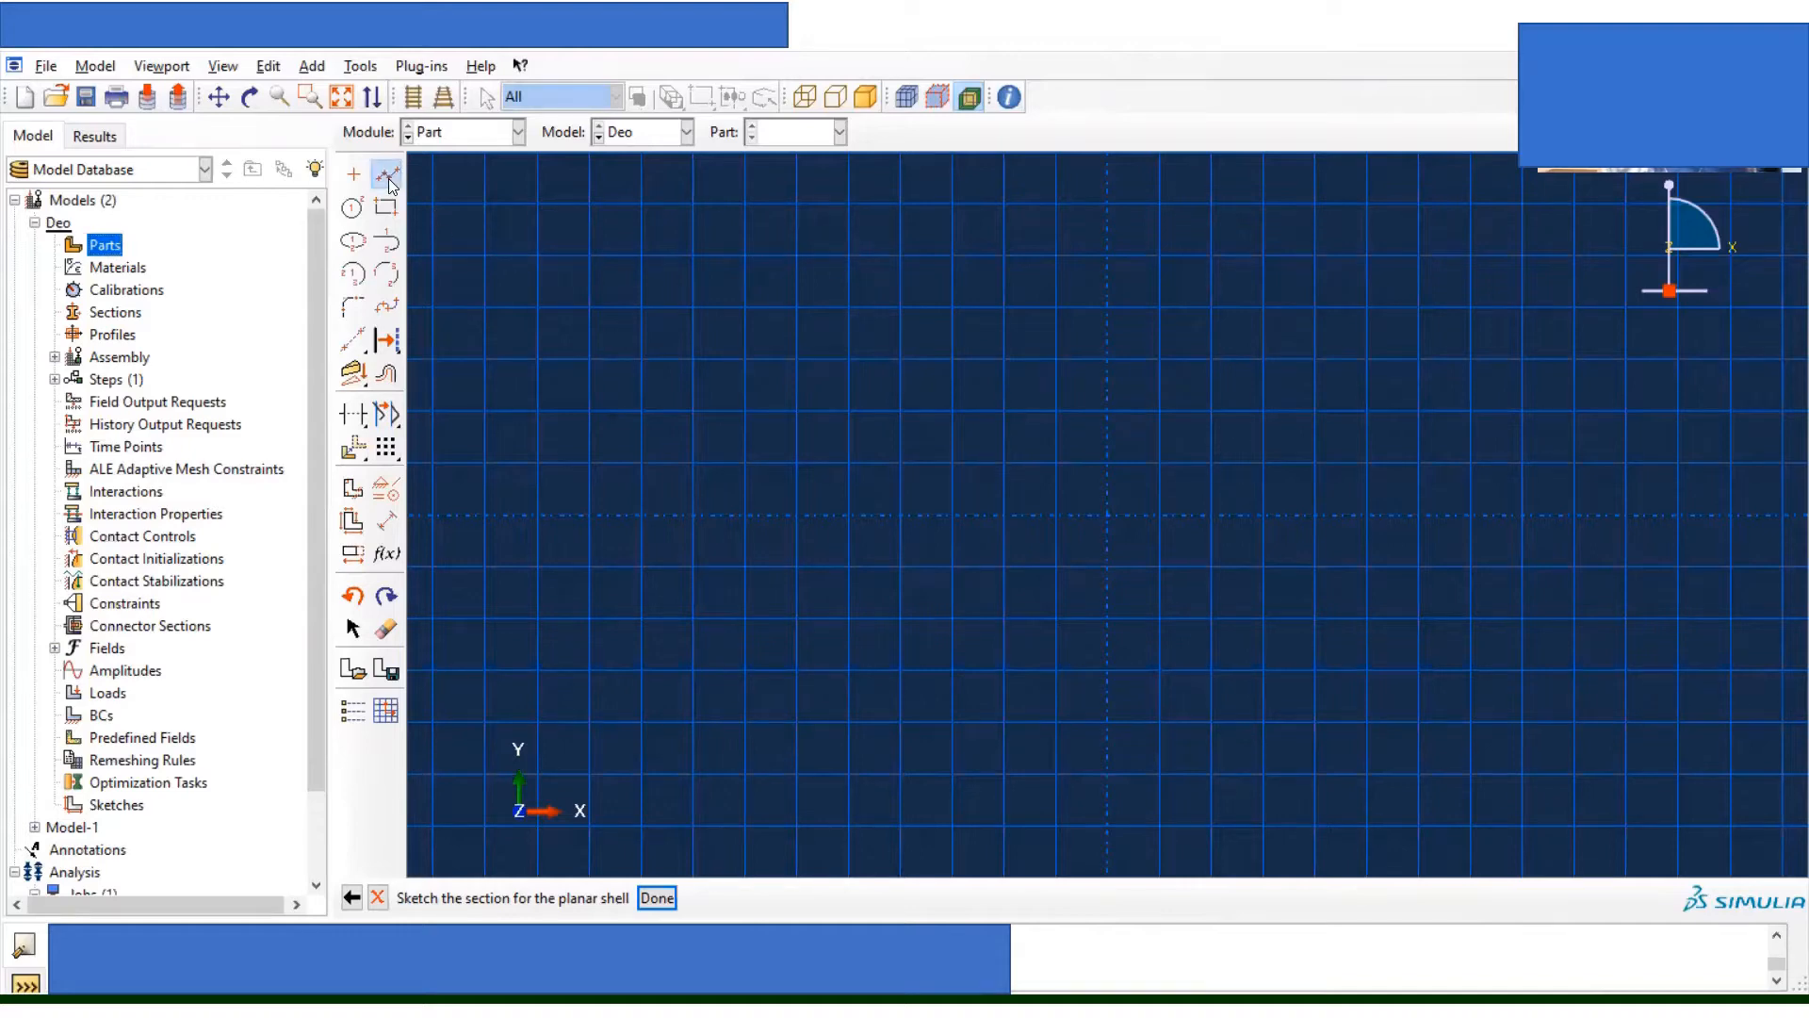
left_click(642, 670)
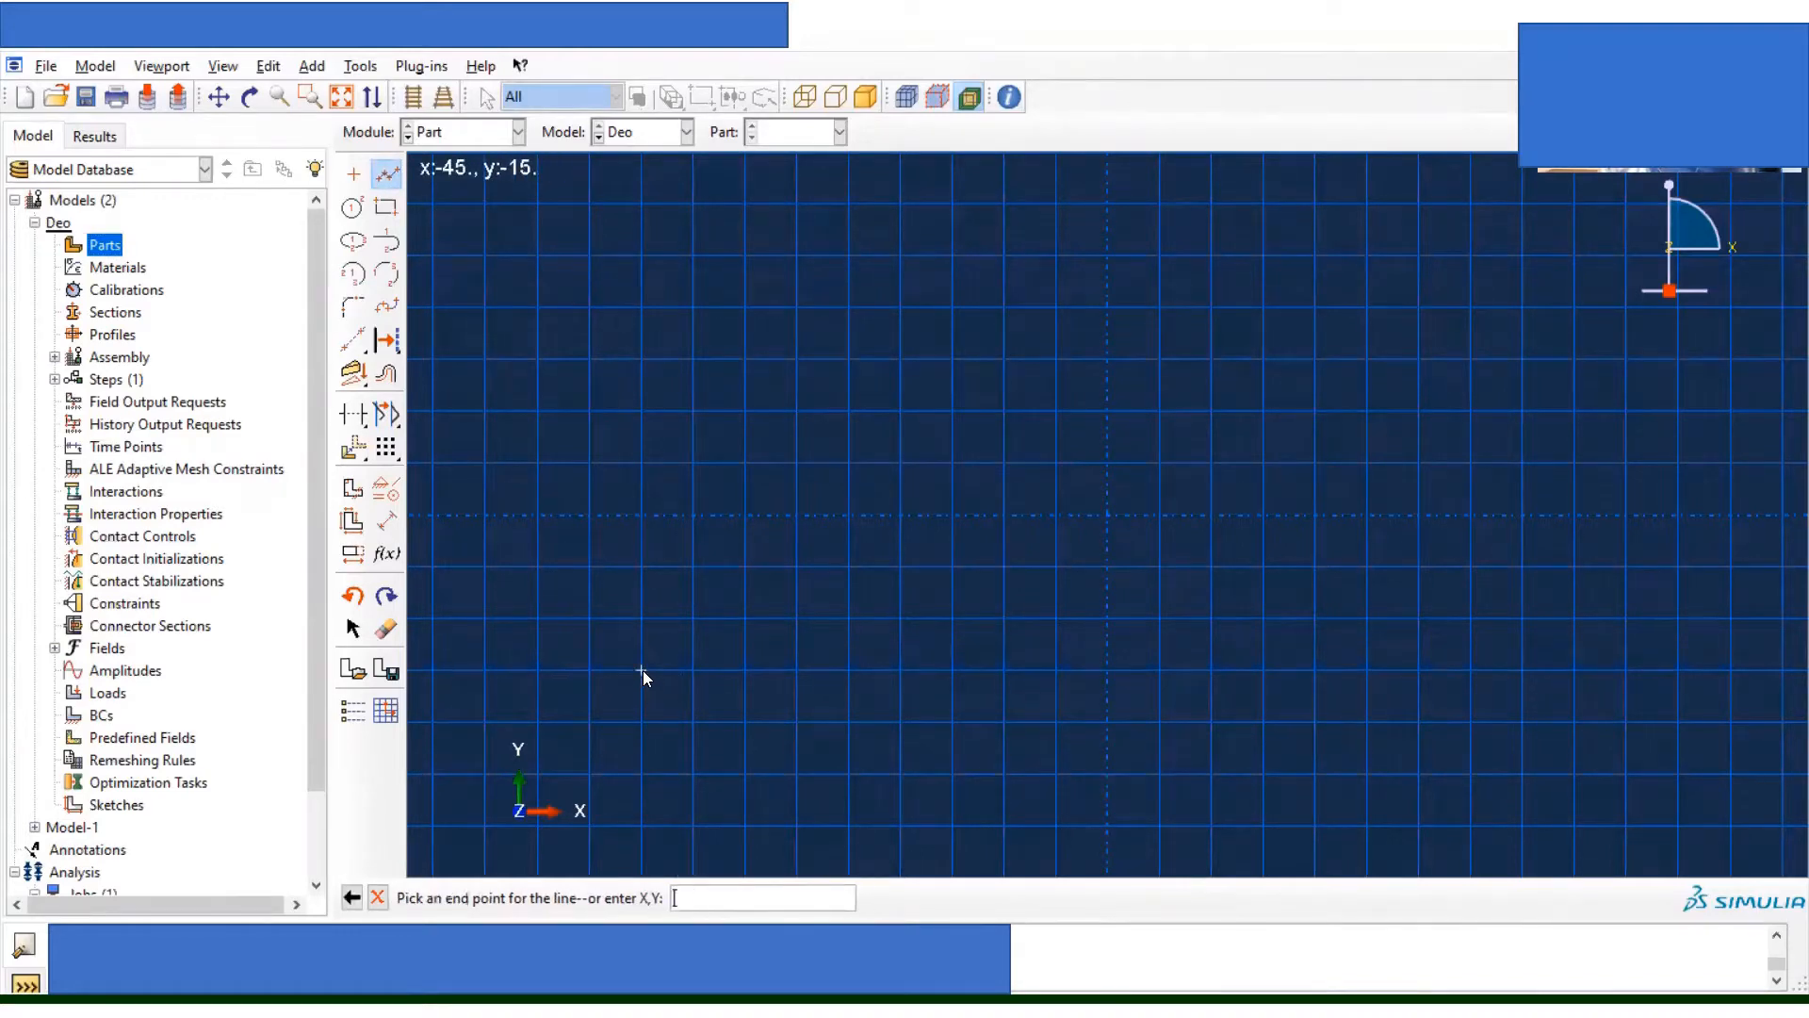
left_click(744, 681)
left_click(766, 677)
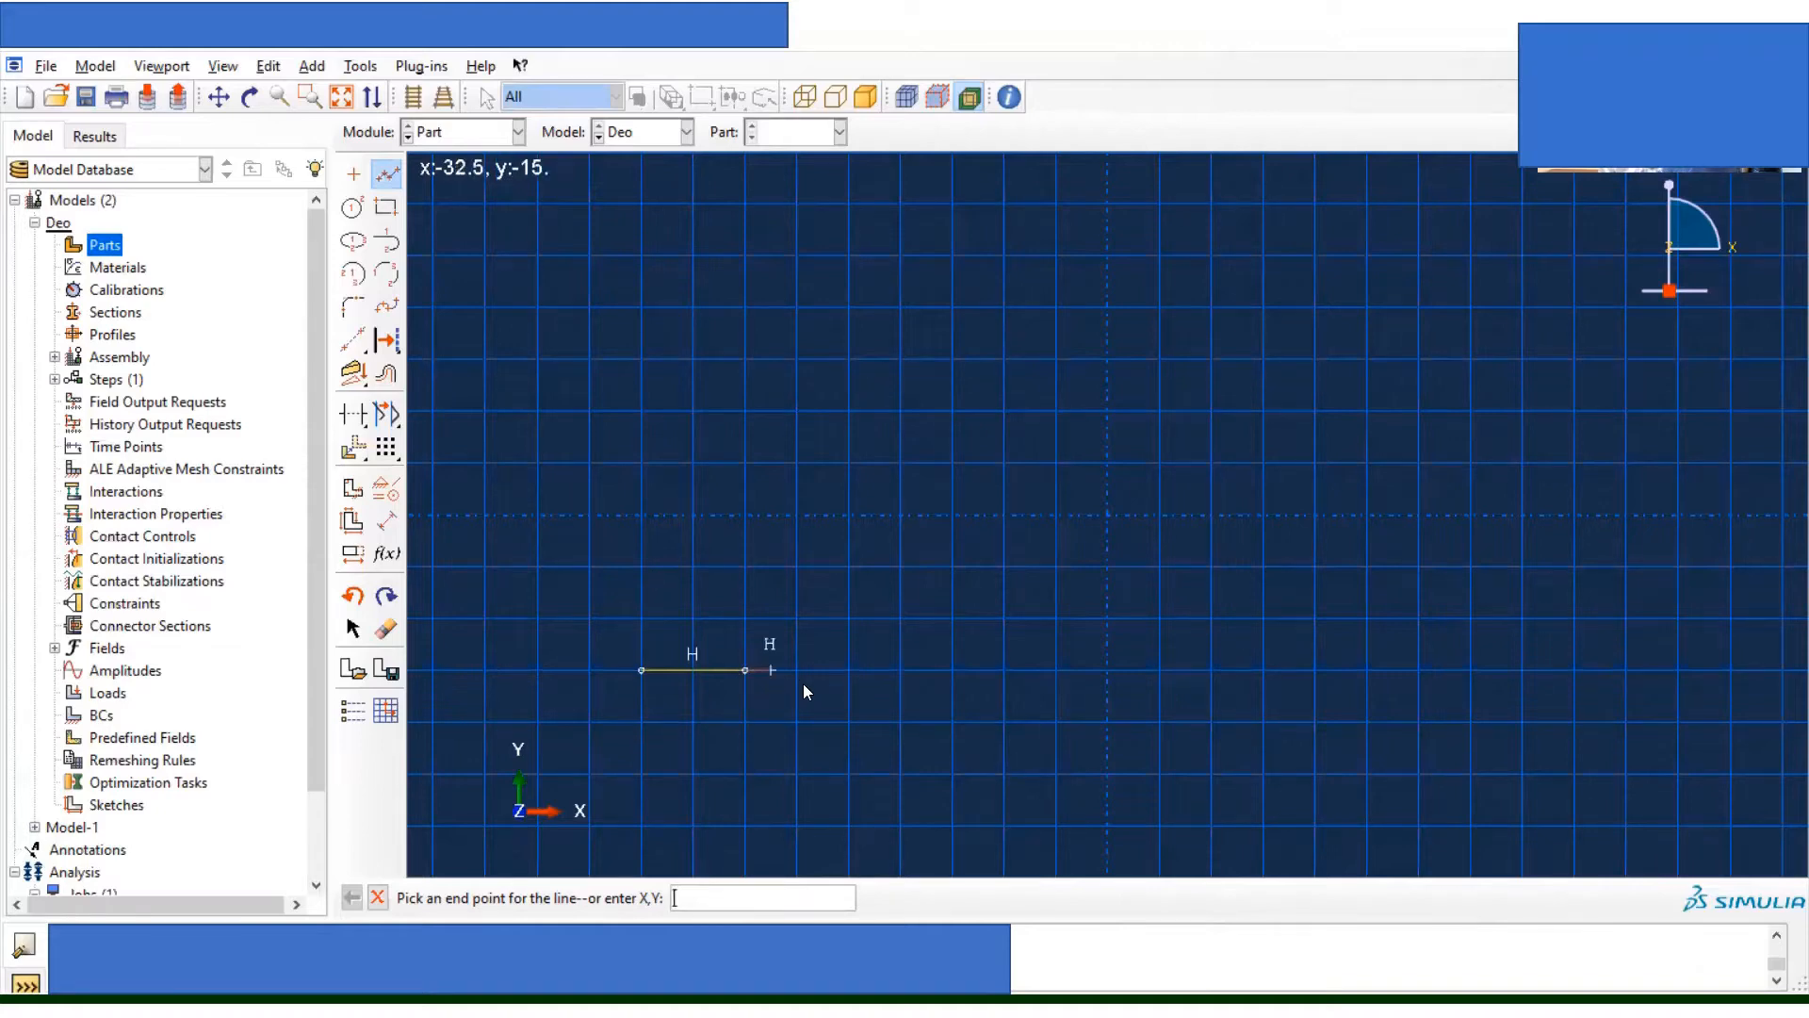
left_click(1057, 682)
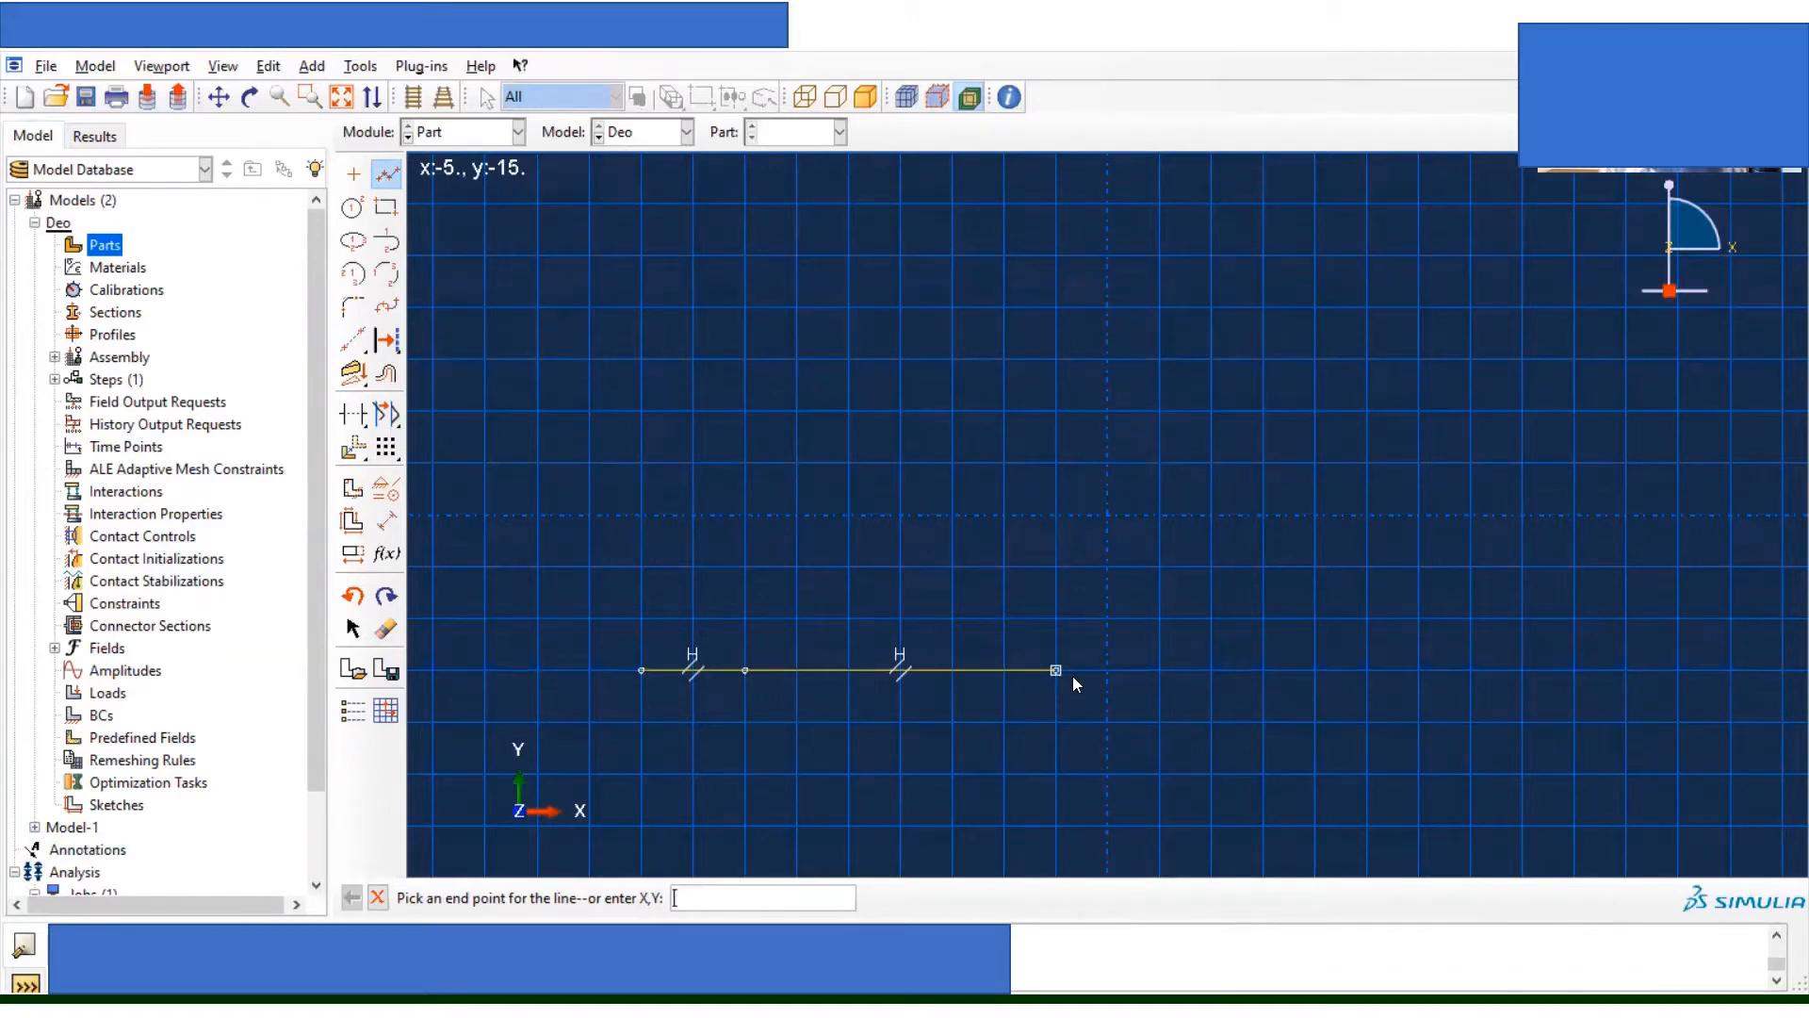
left_click(1311, 680)
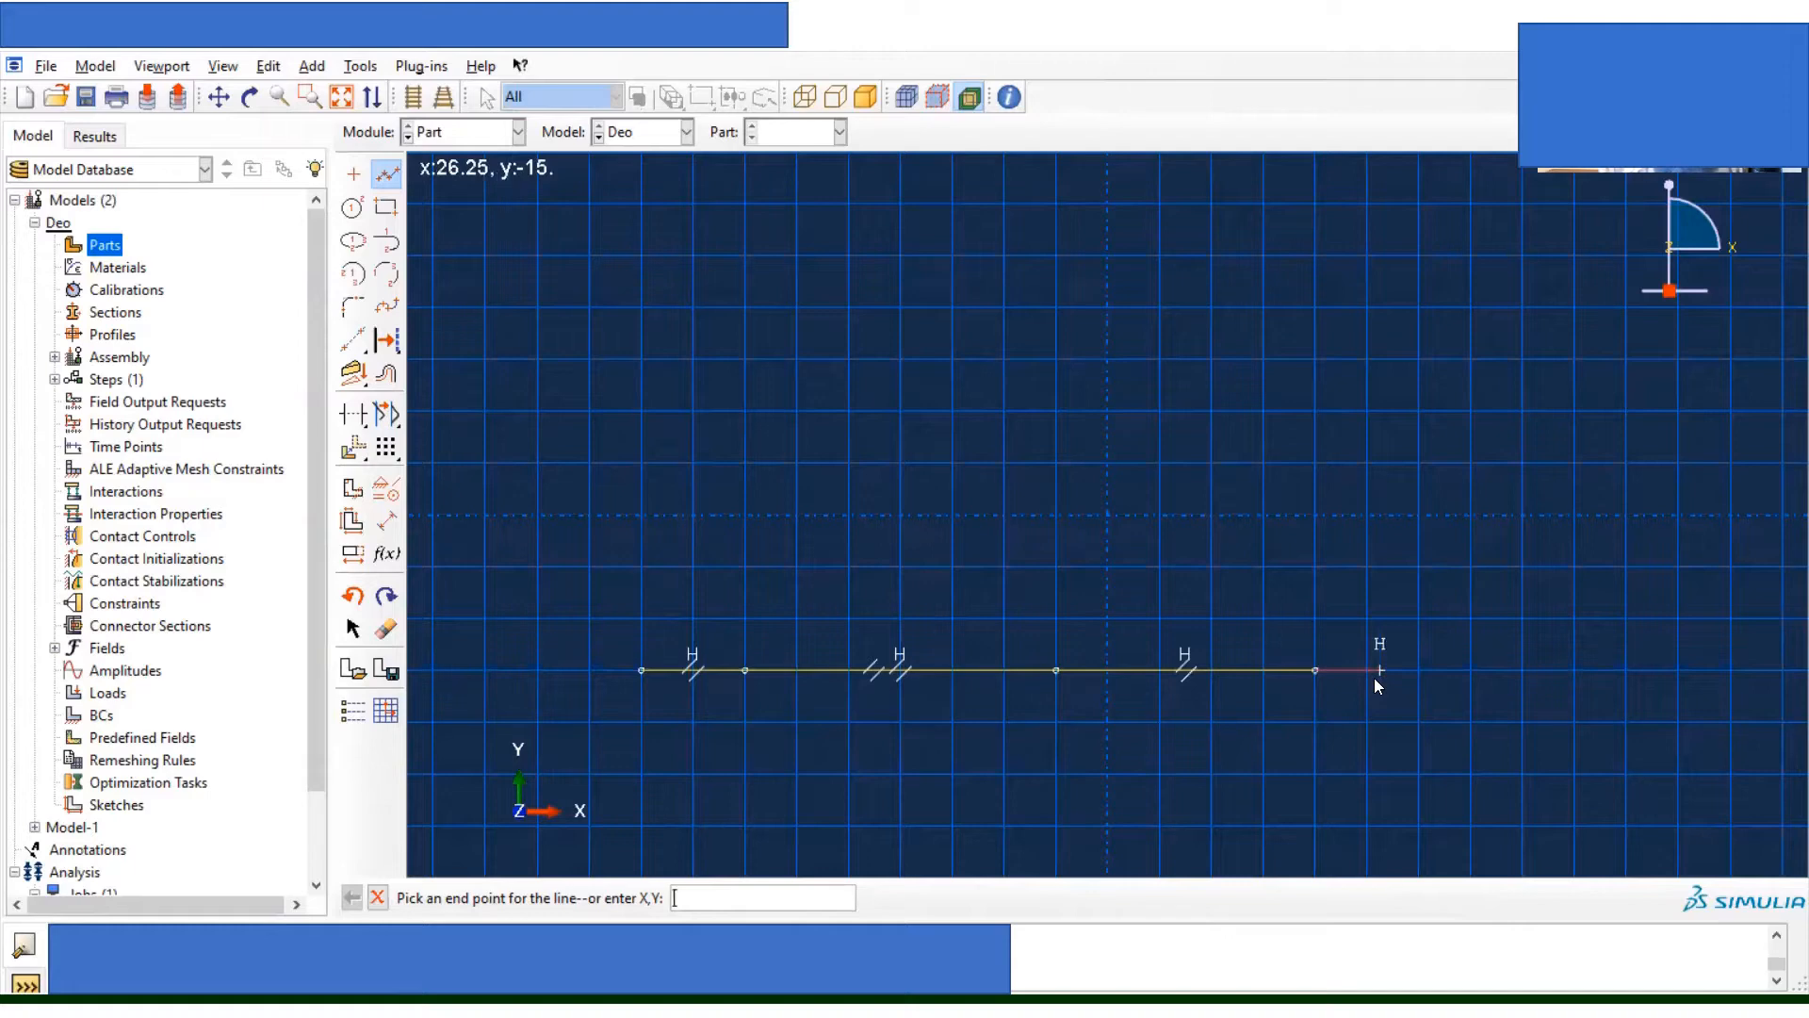
left_click(1417, 680)
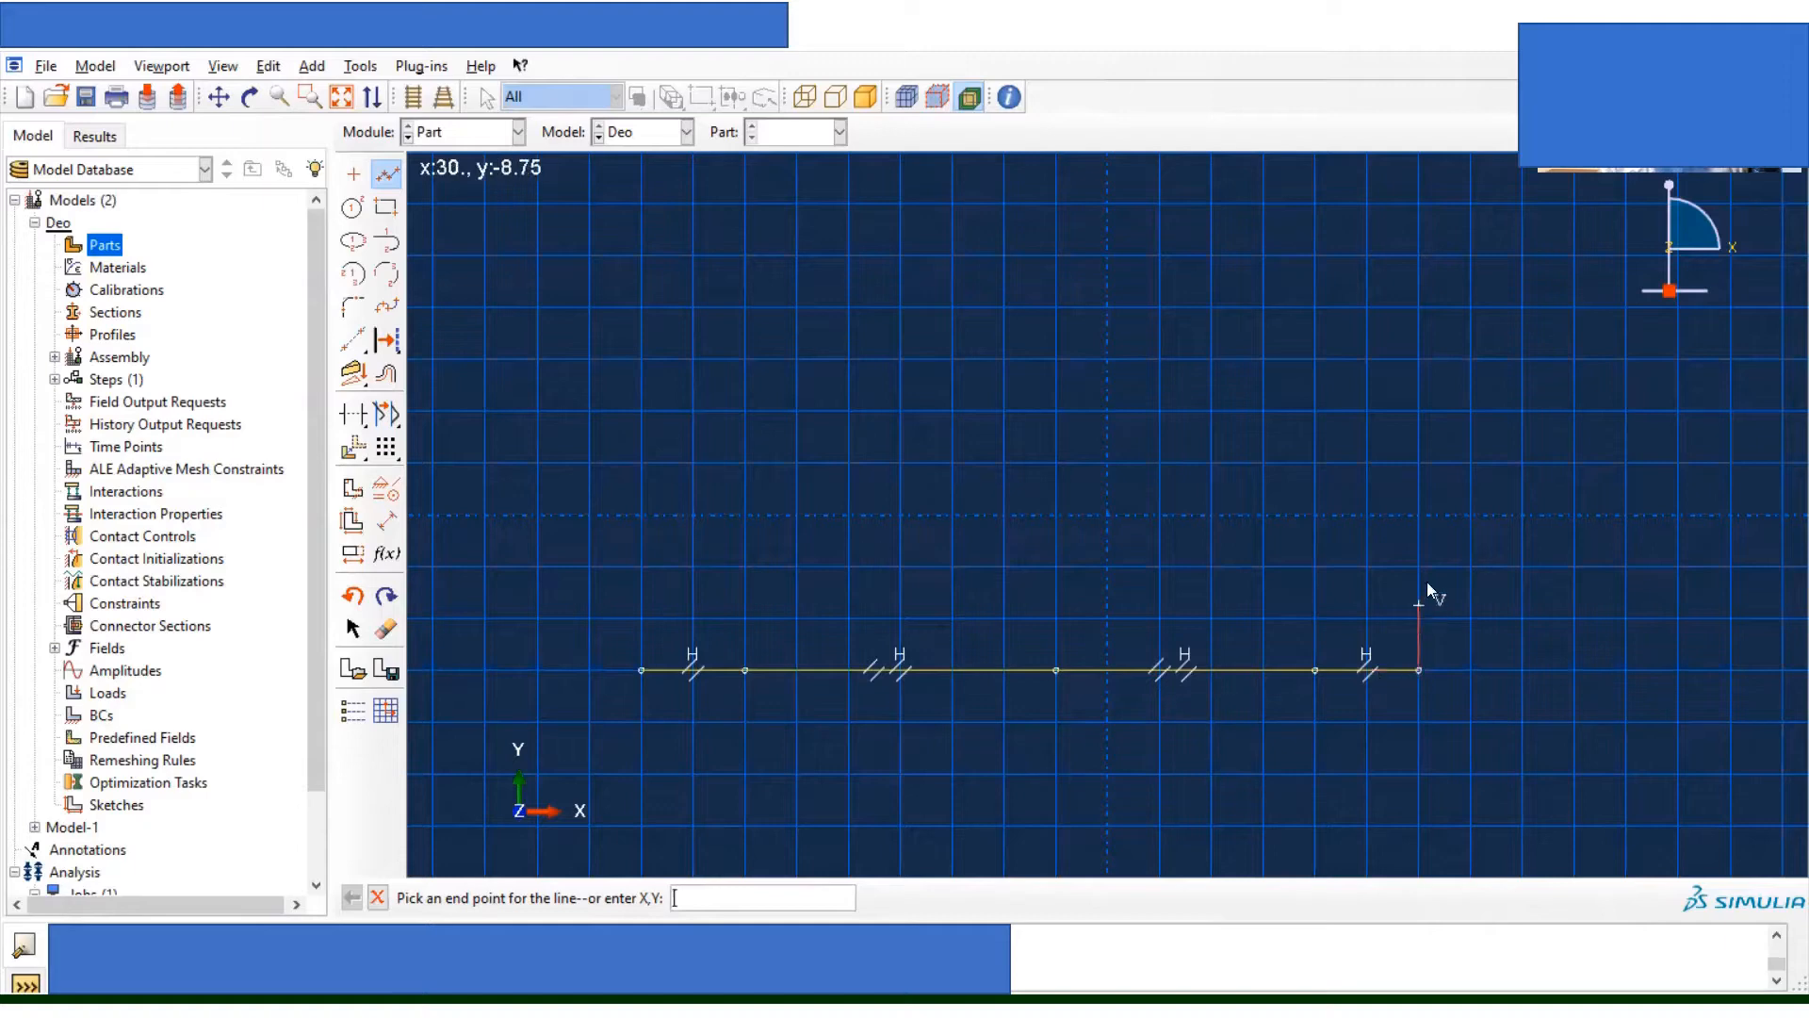
Step: Close the profile into a rectangle about 75 wide and 30 high by adding the two vertical sides and the upper edge
left_click(1422, 367)
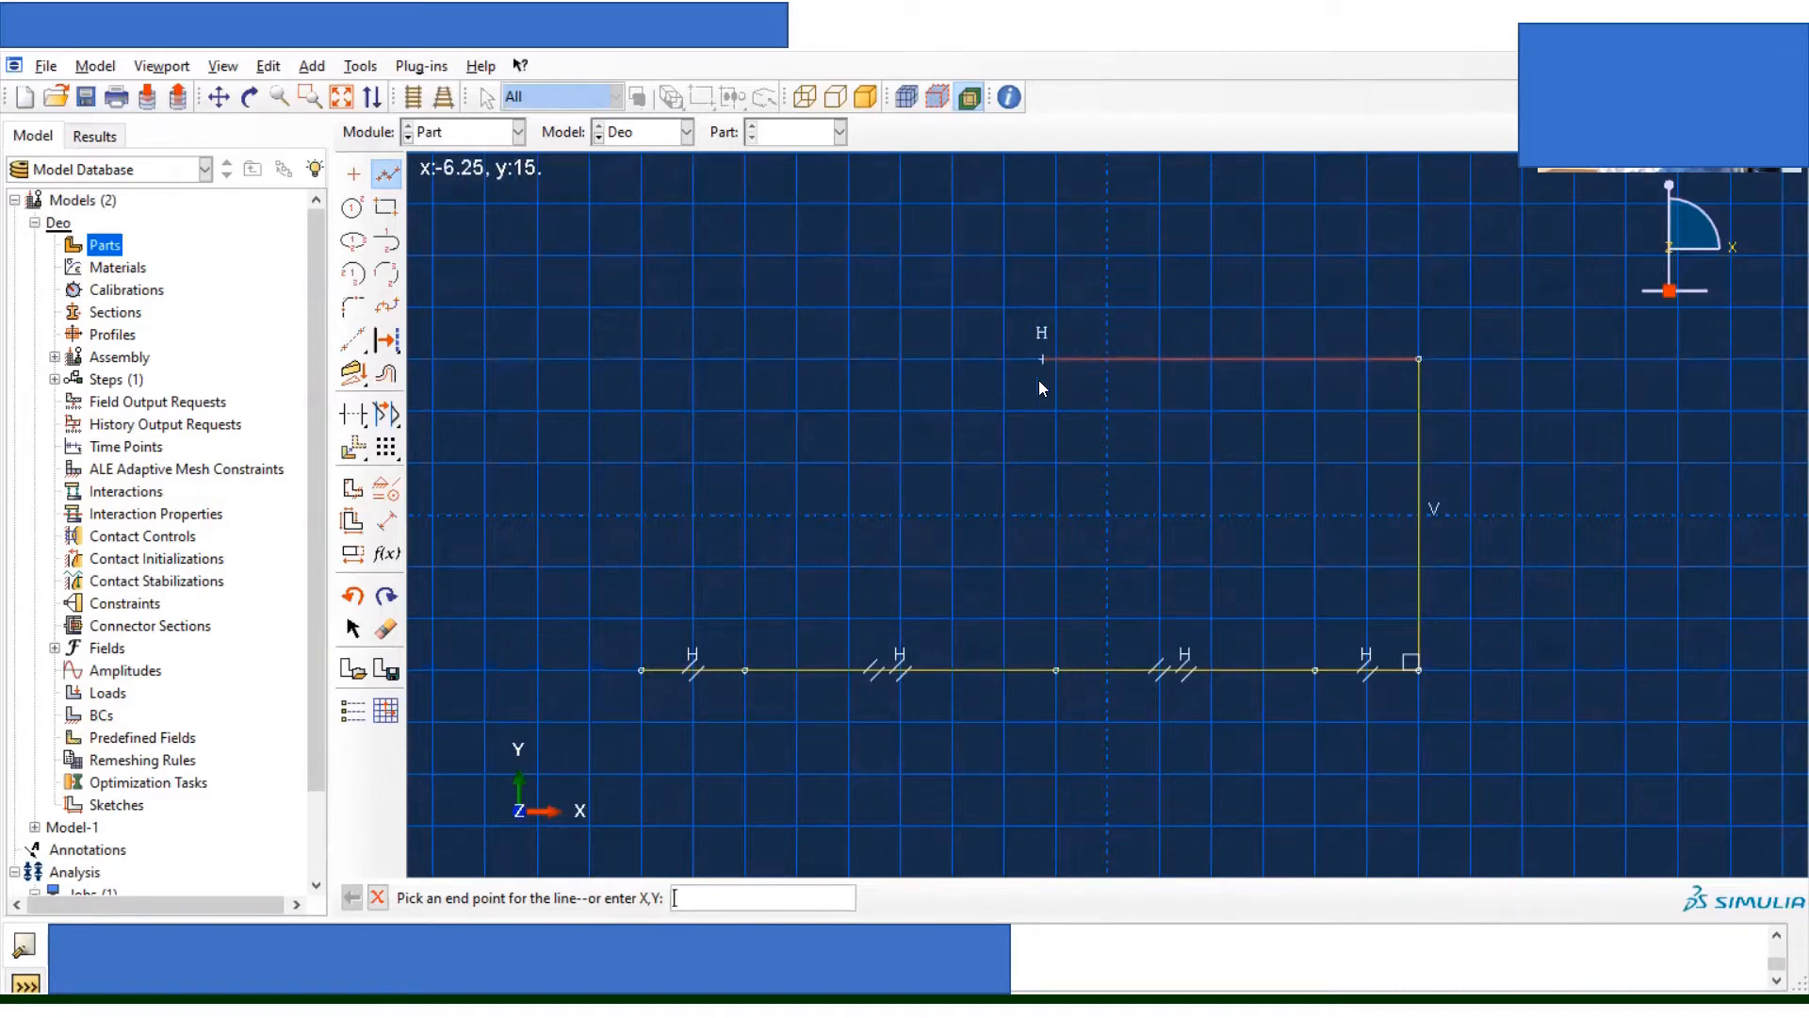
left_click(643, 363)
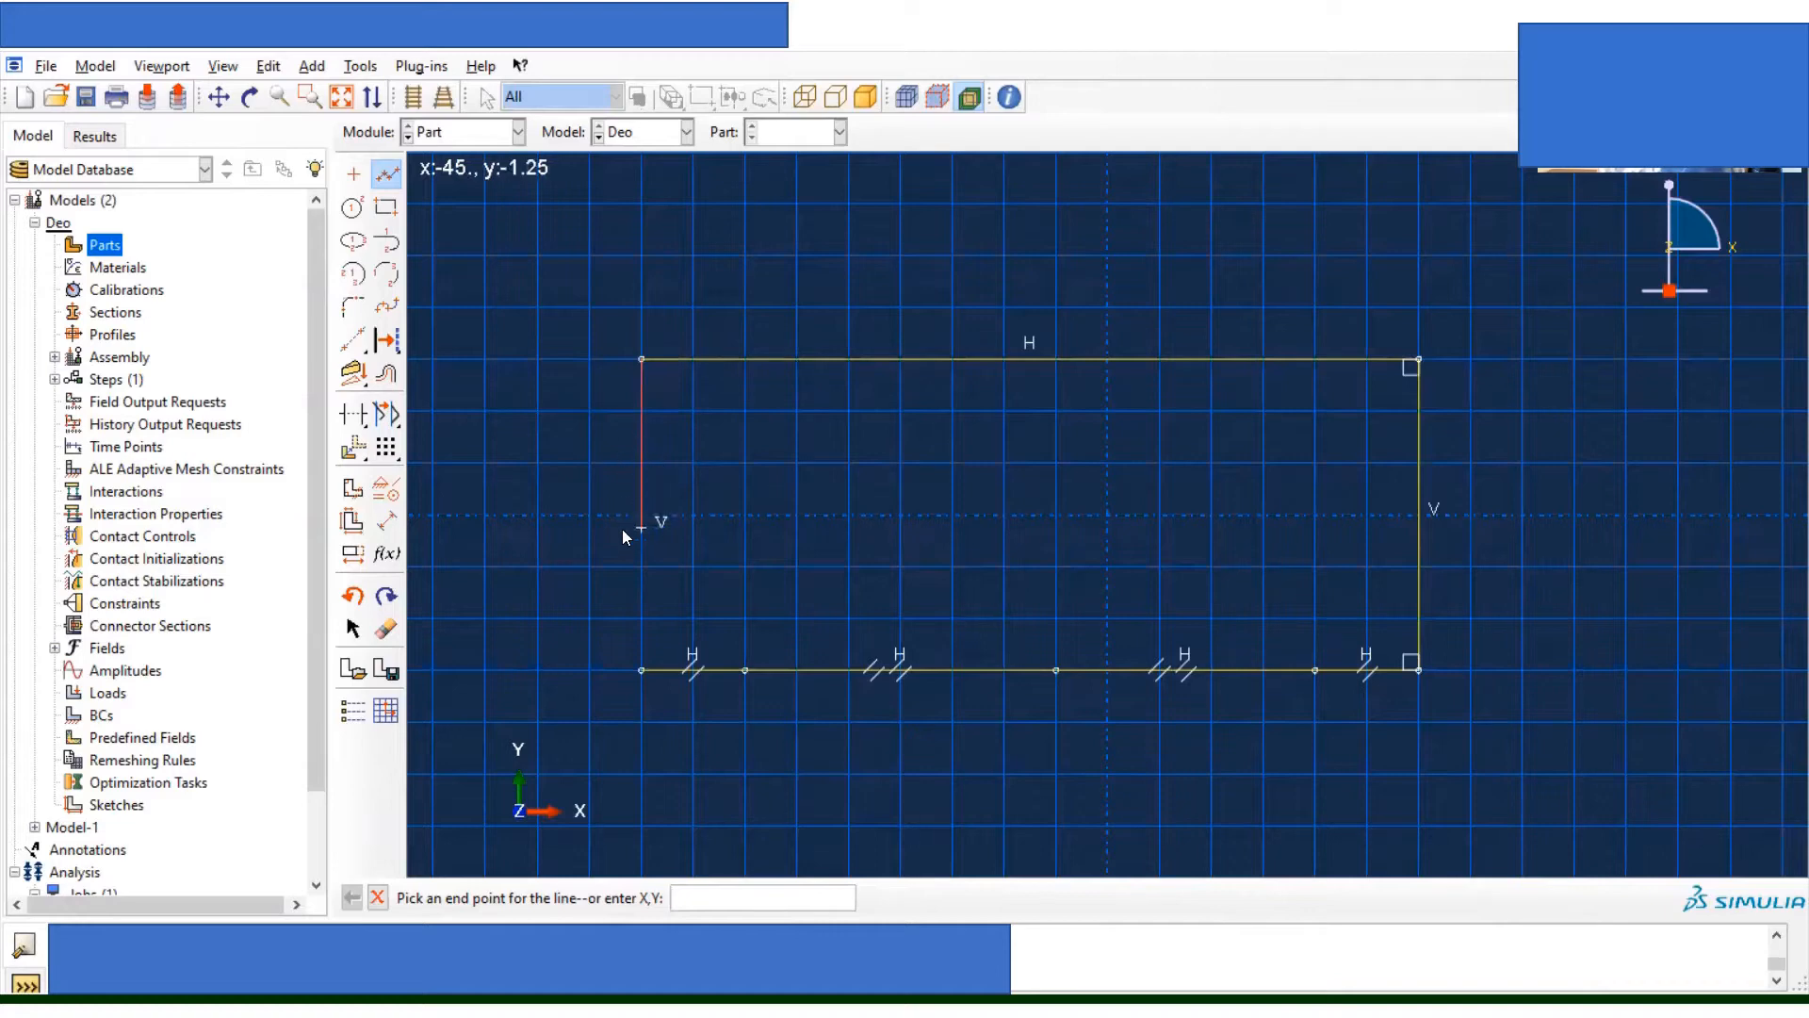
left_click(641, 669)
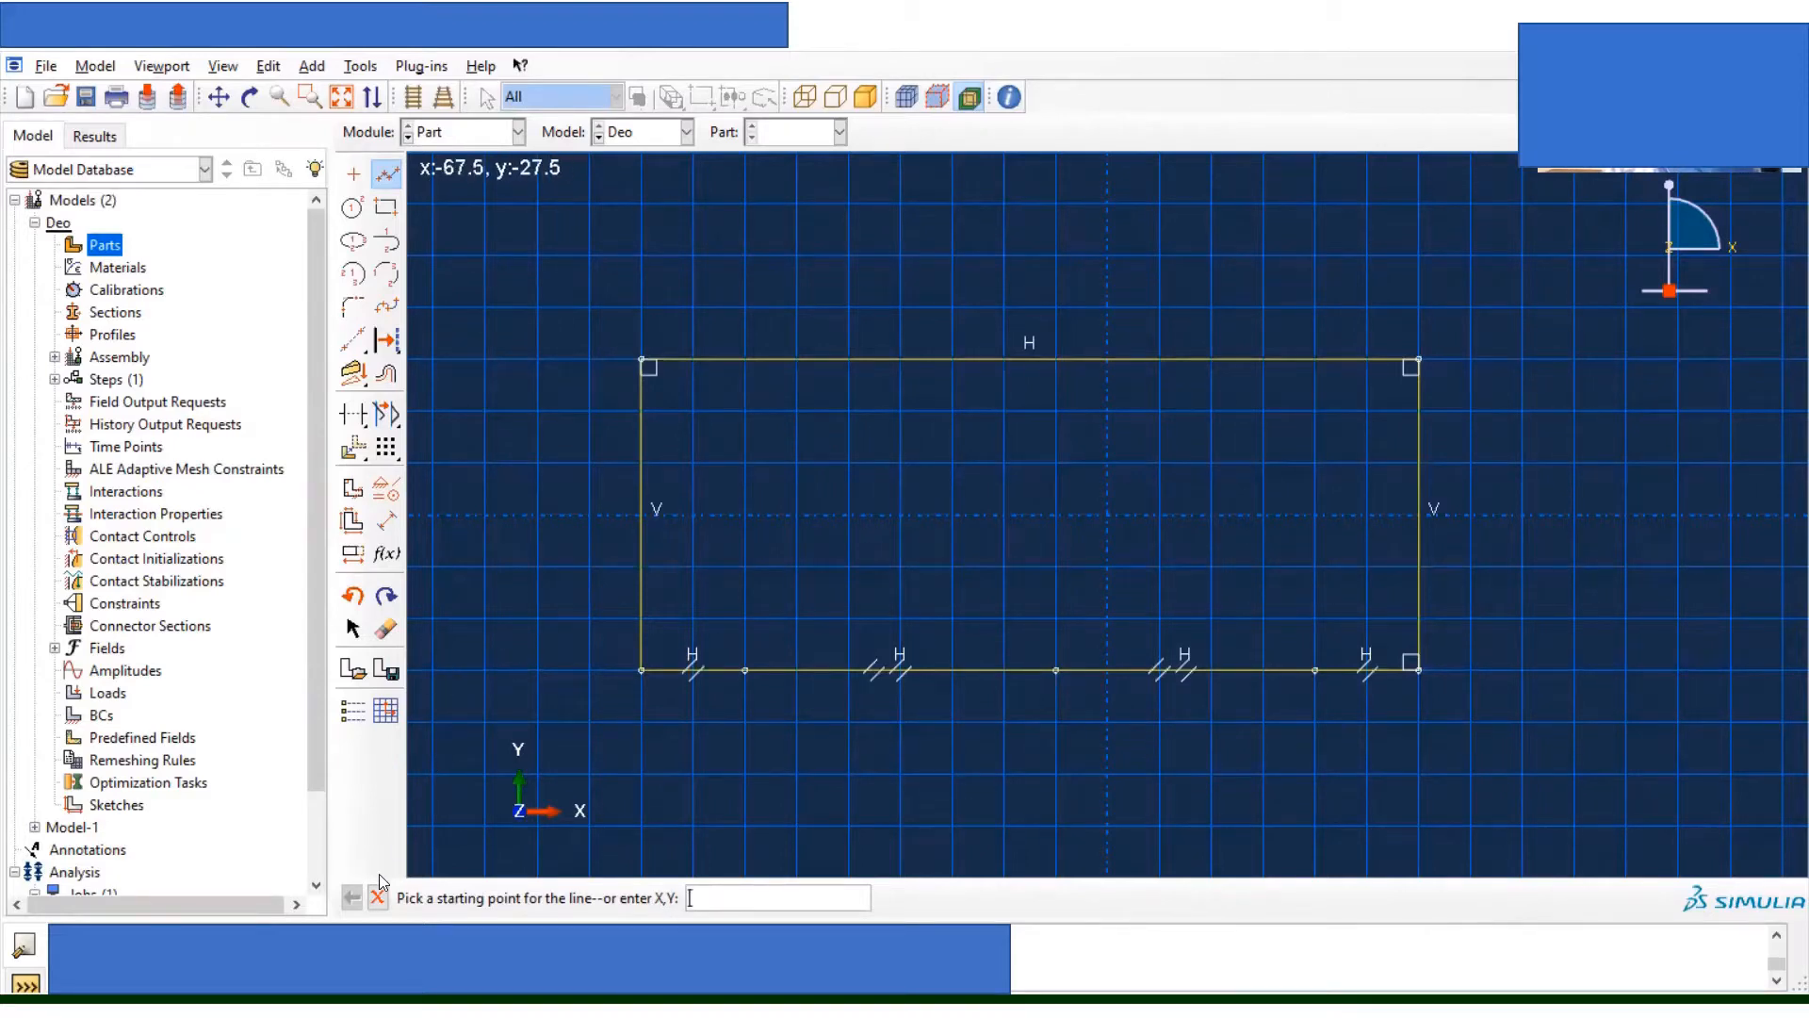
left_click(378, 900)
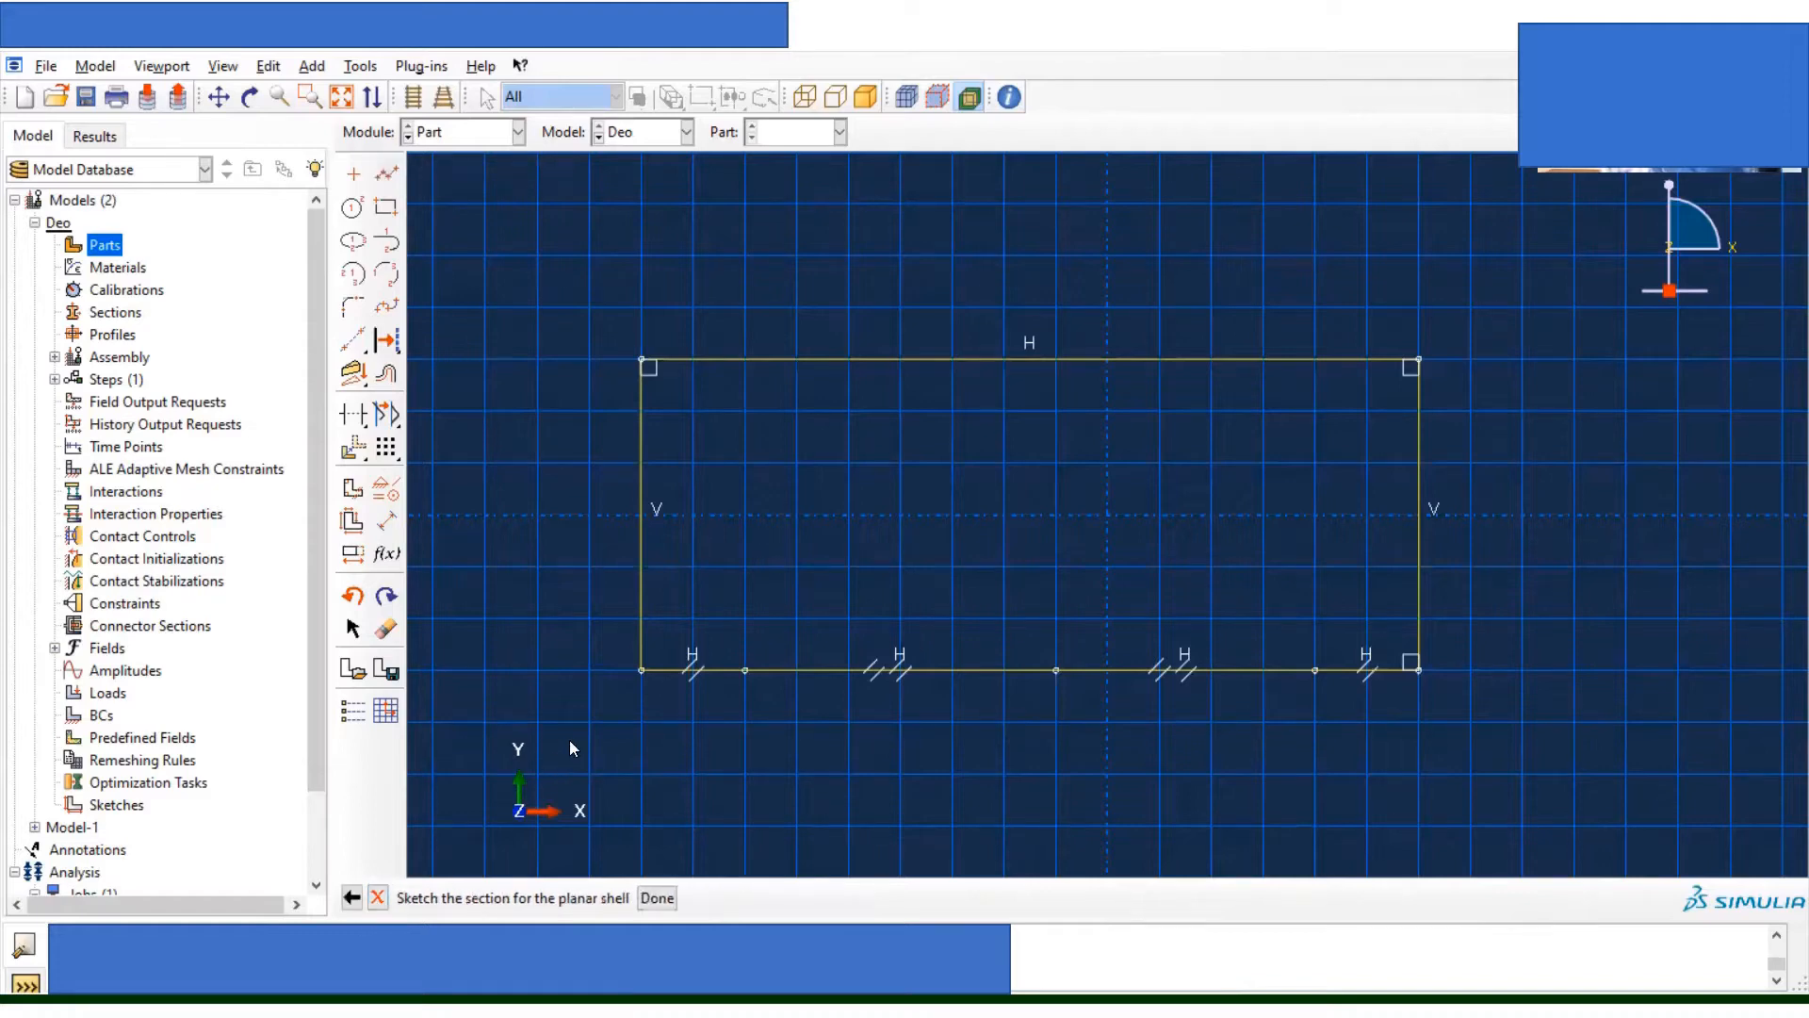
Step: Dimension the leftmost segment of the bottom edge and set its length to 6
left_click(388, 524)
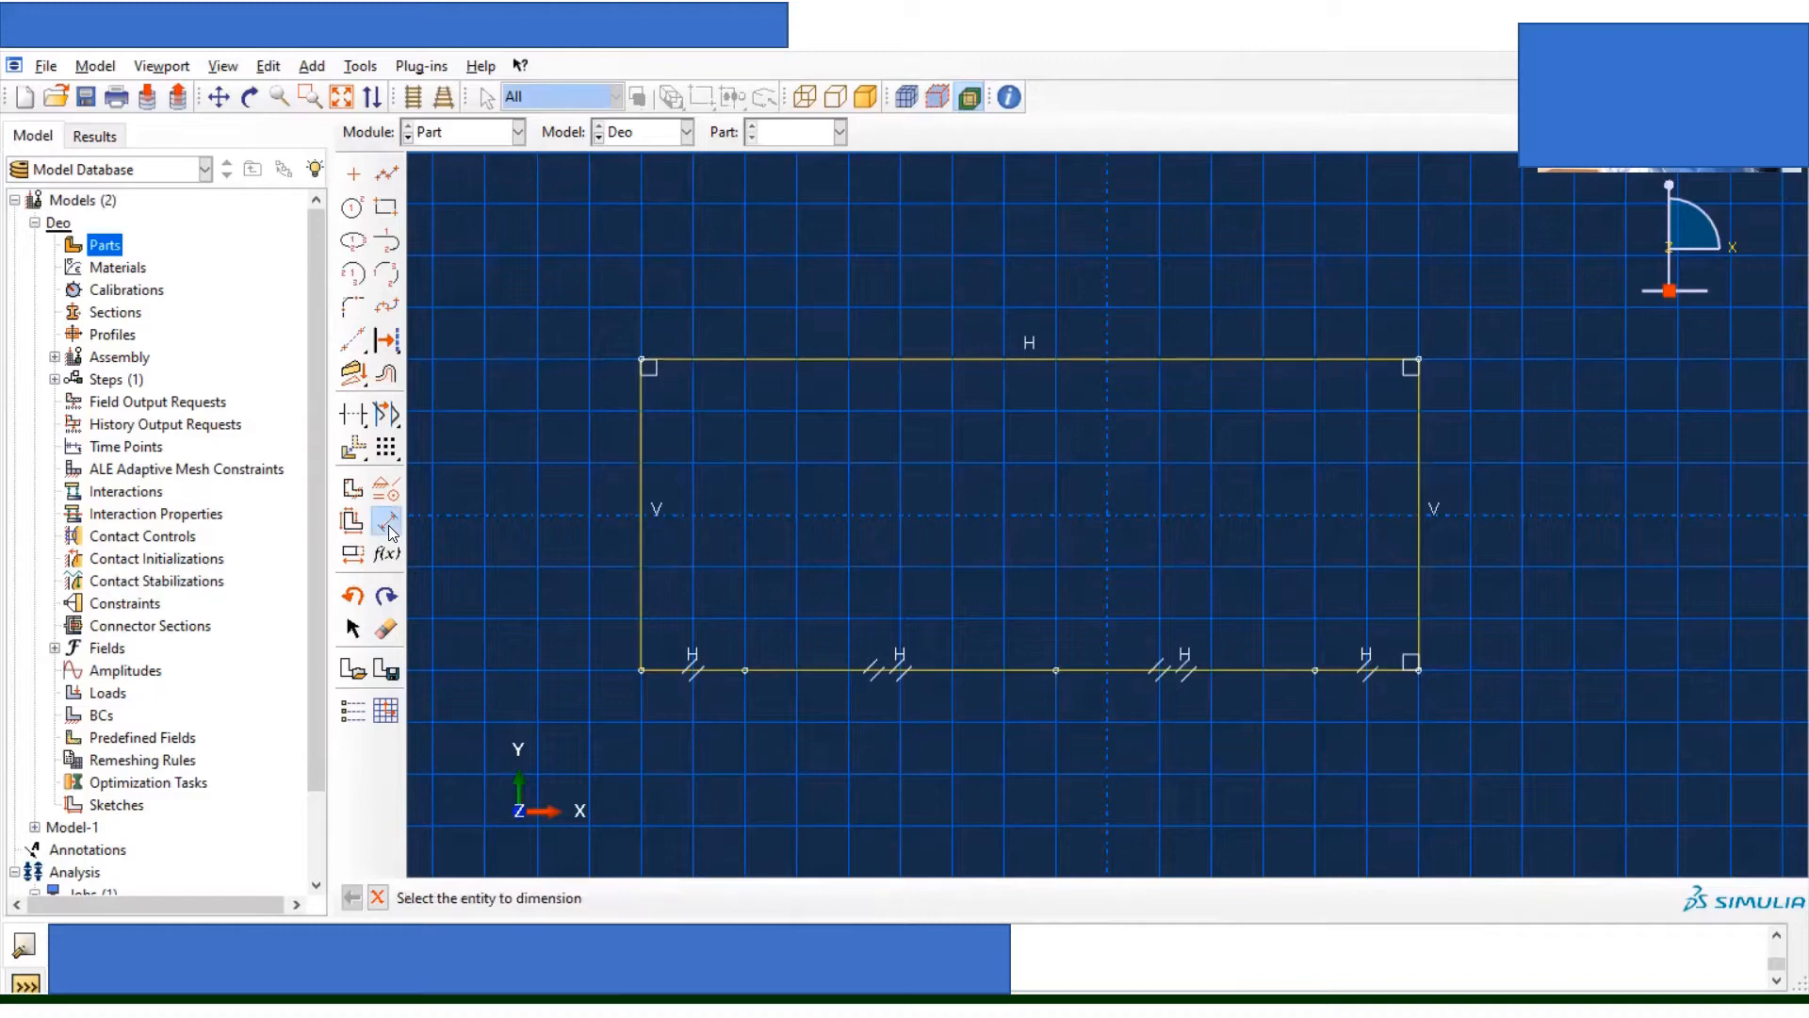
left_click(675, 671)
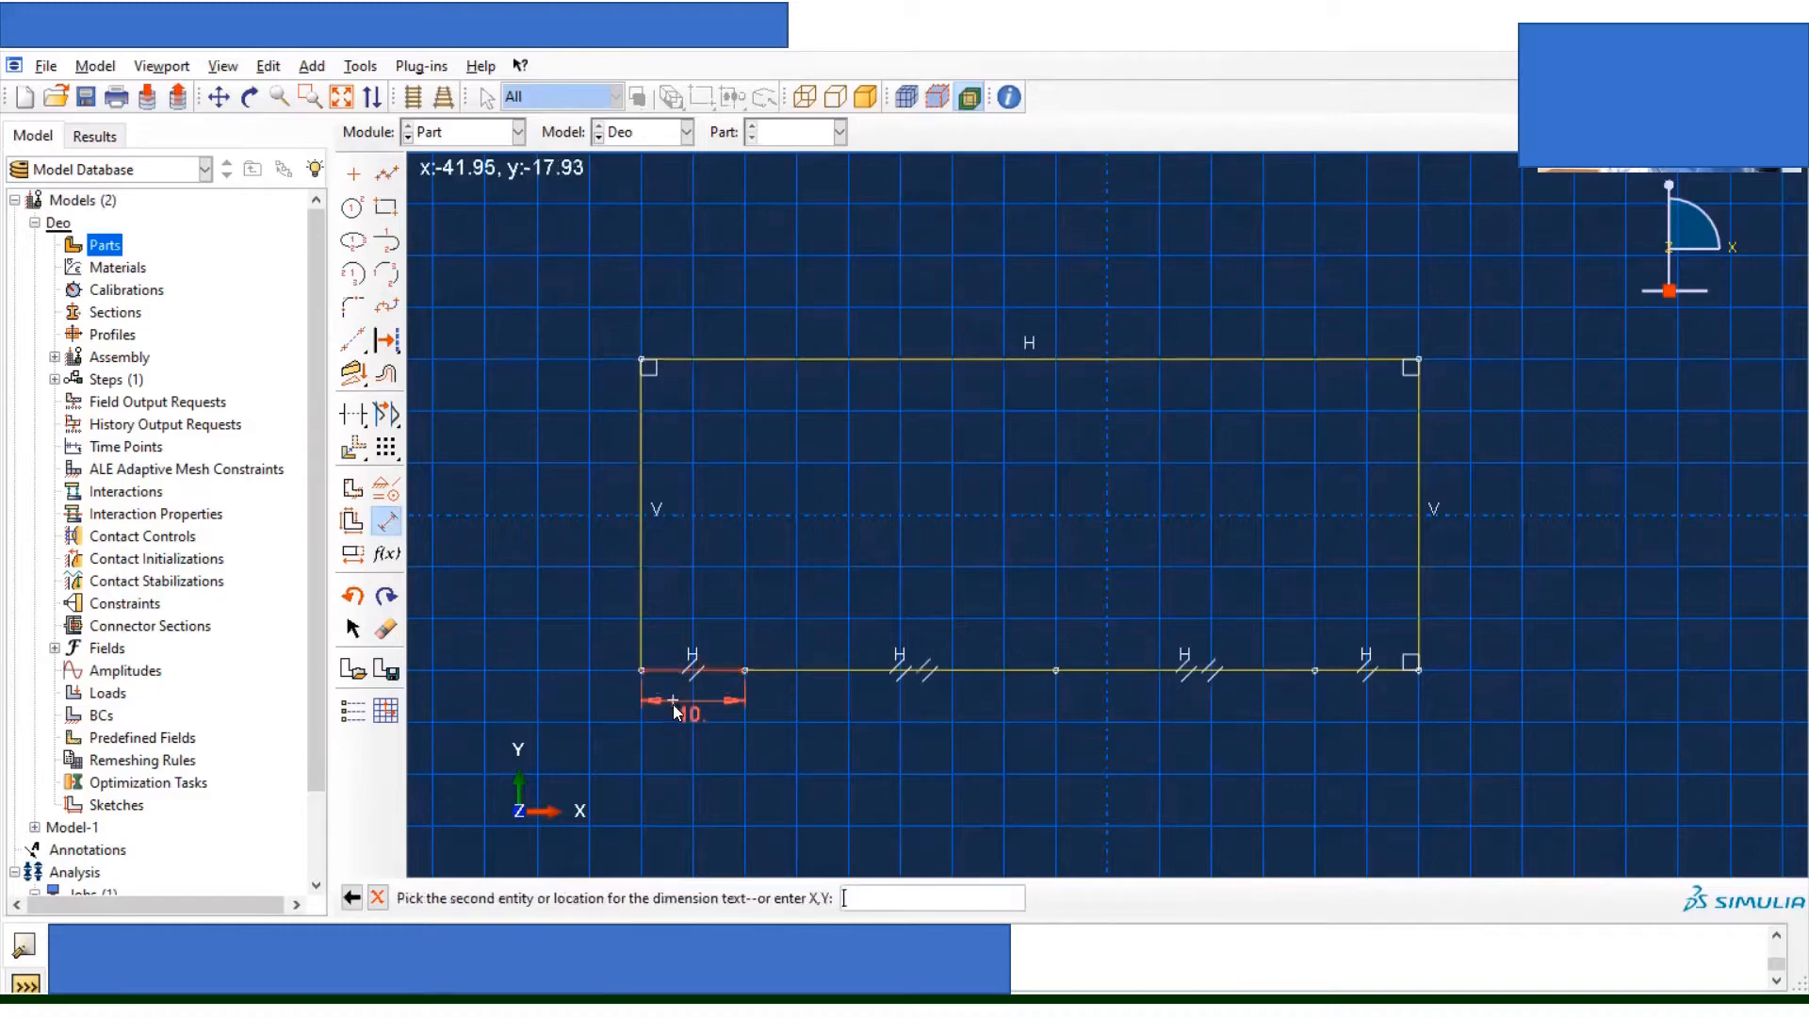
left_click(673, 717)
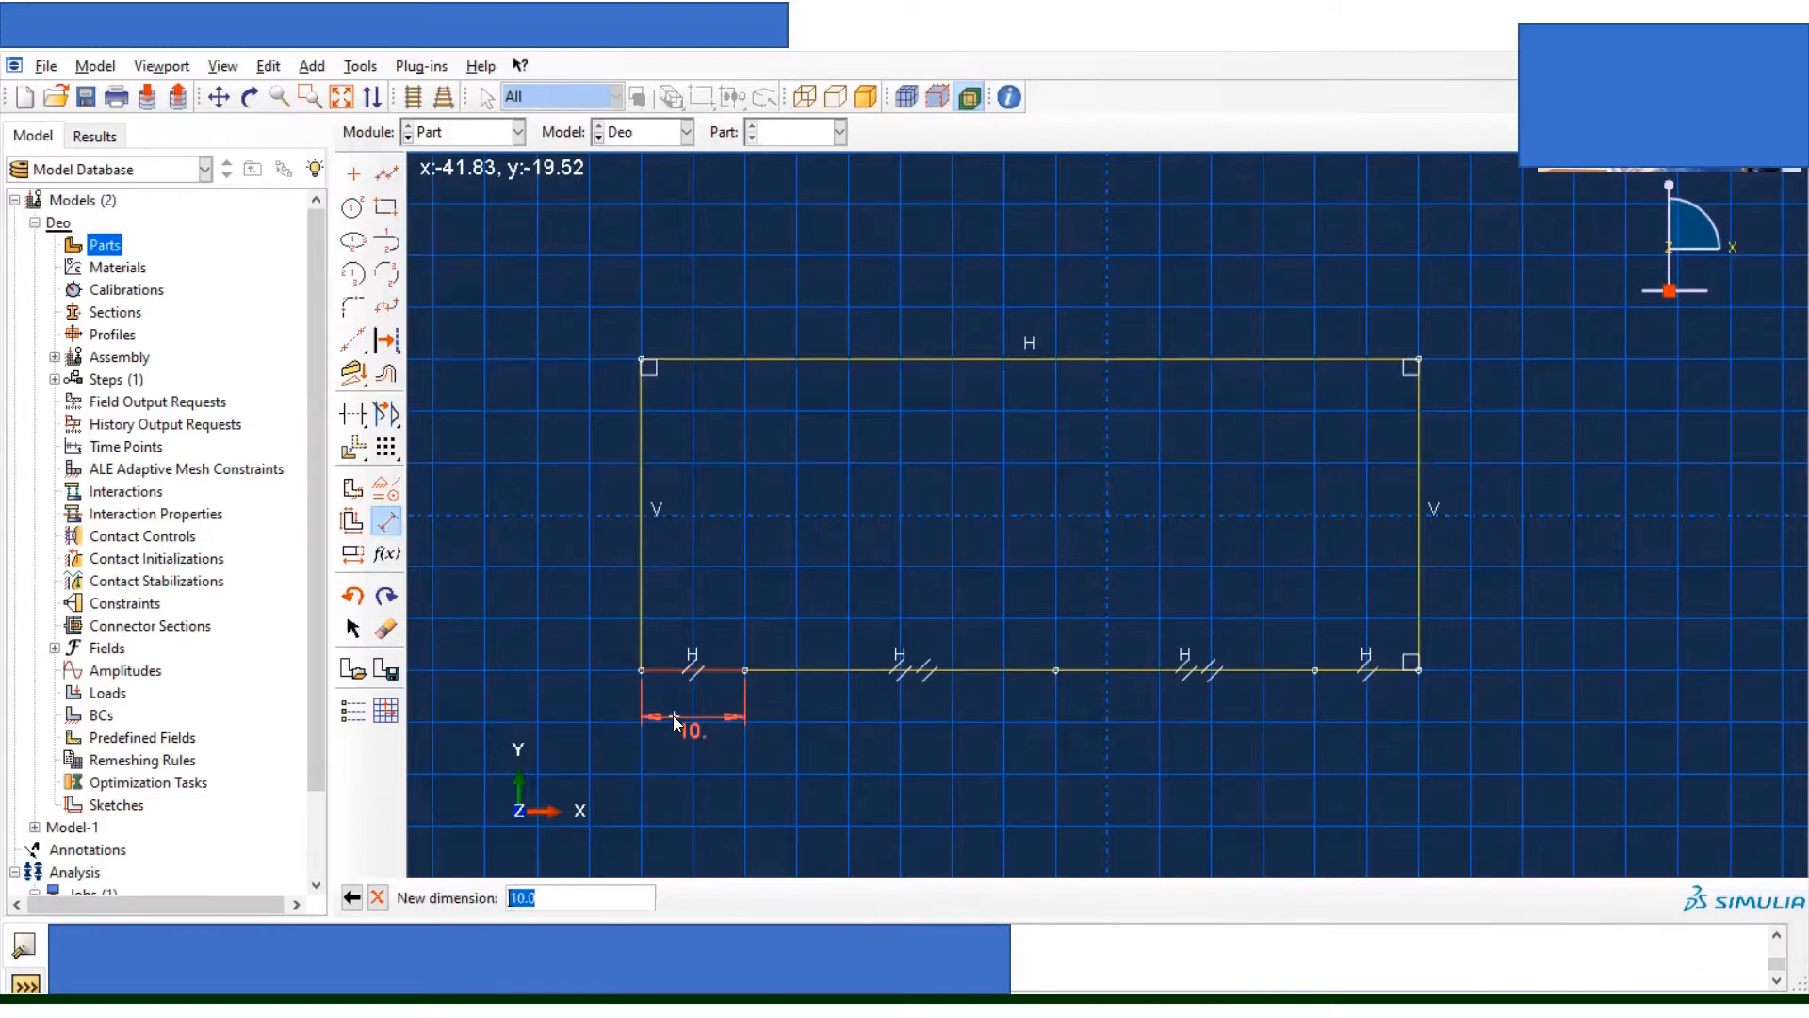
type("6")
key("Return")
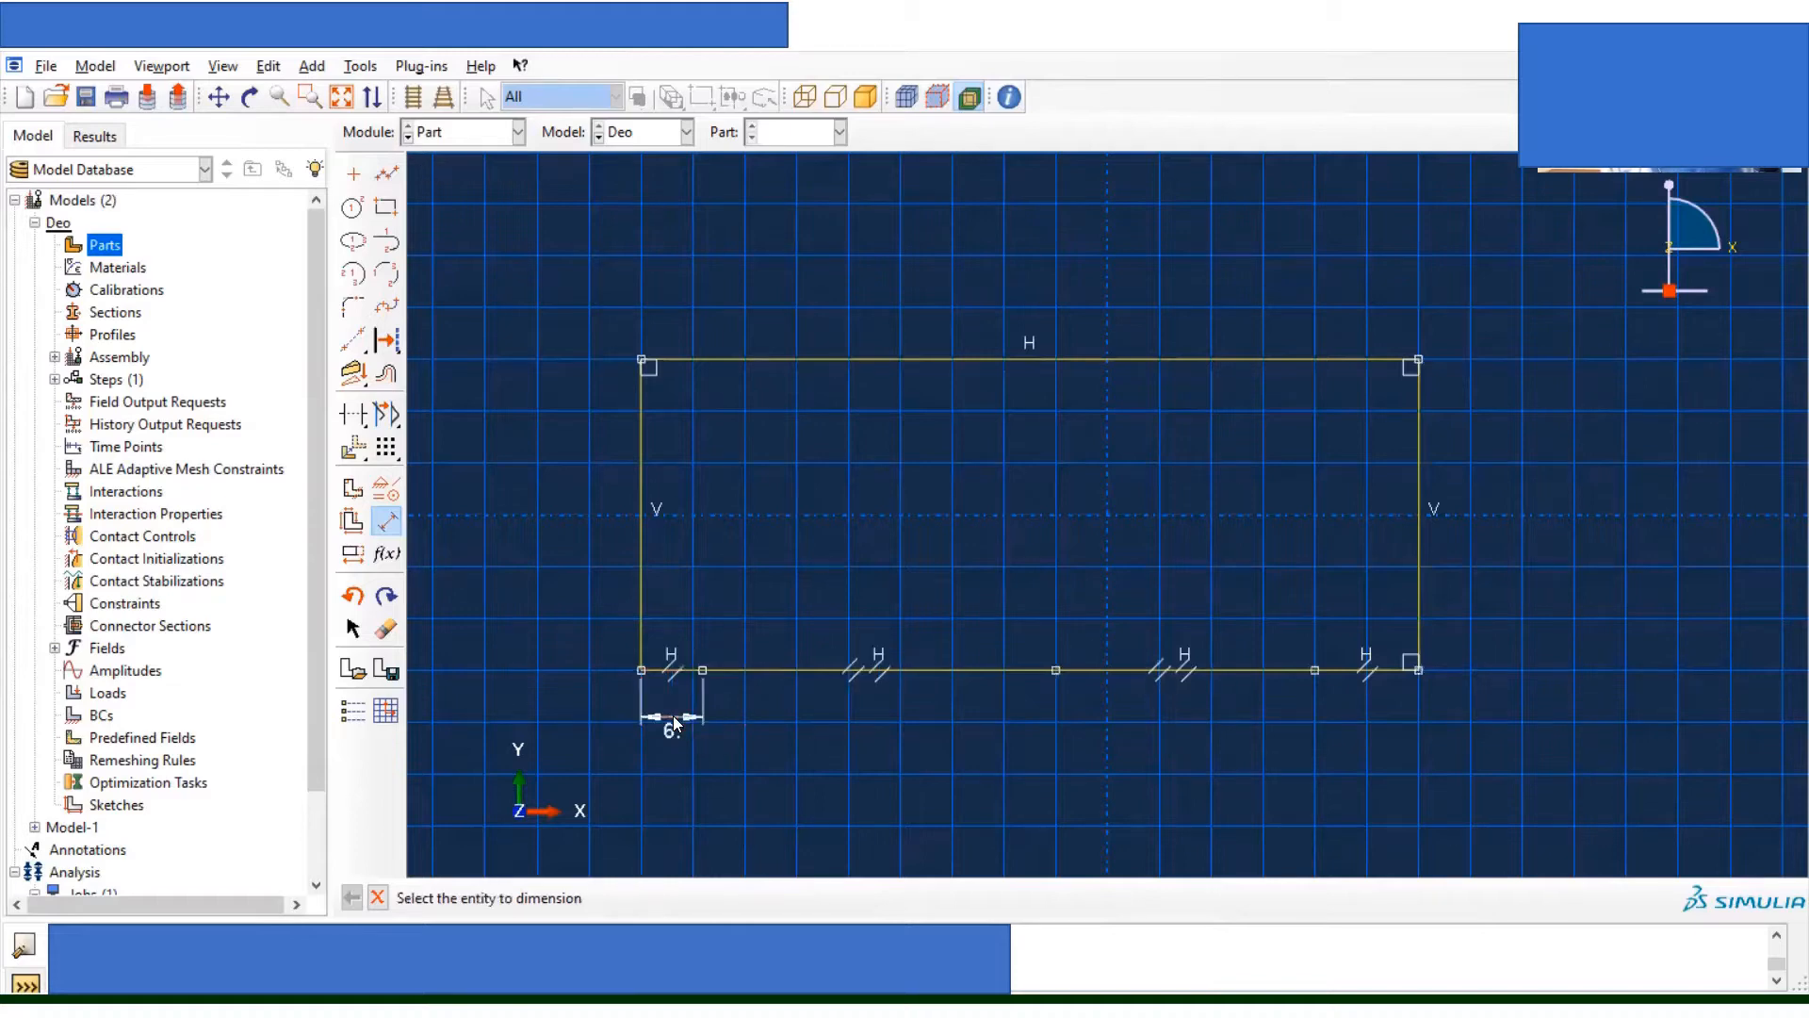
Step: Dimension the second and third segments of the bottom edge and set each length to 21.5
left_click(818, 669)
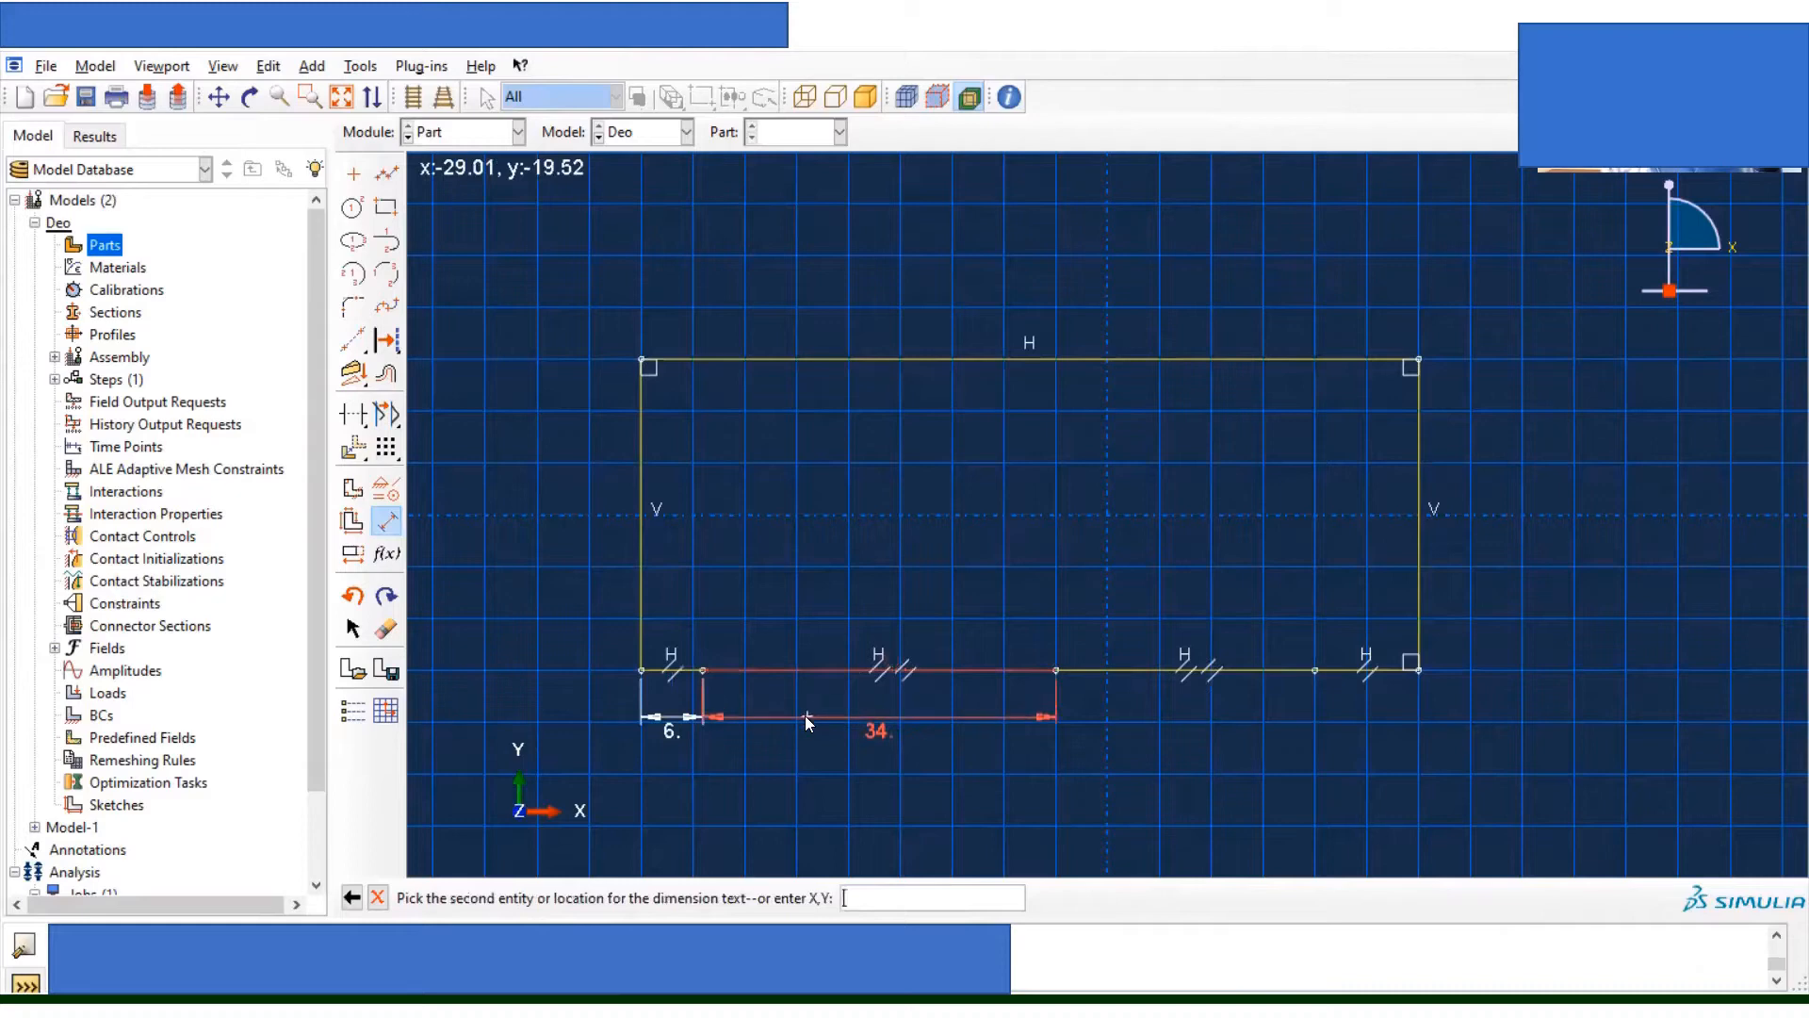
left_click(805, 715)
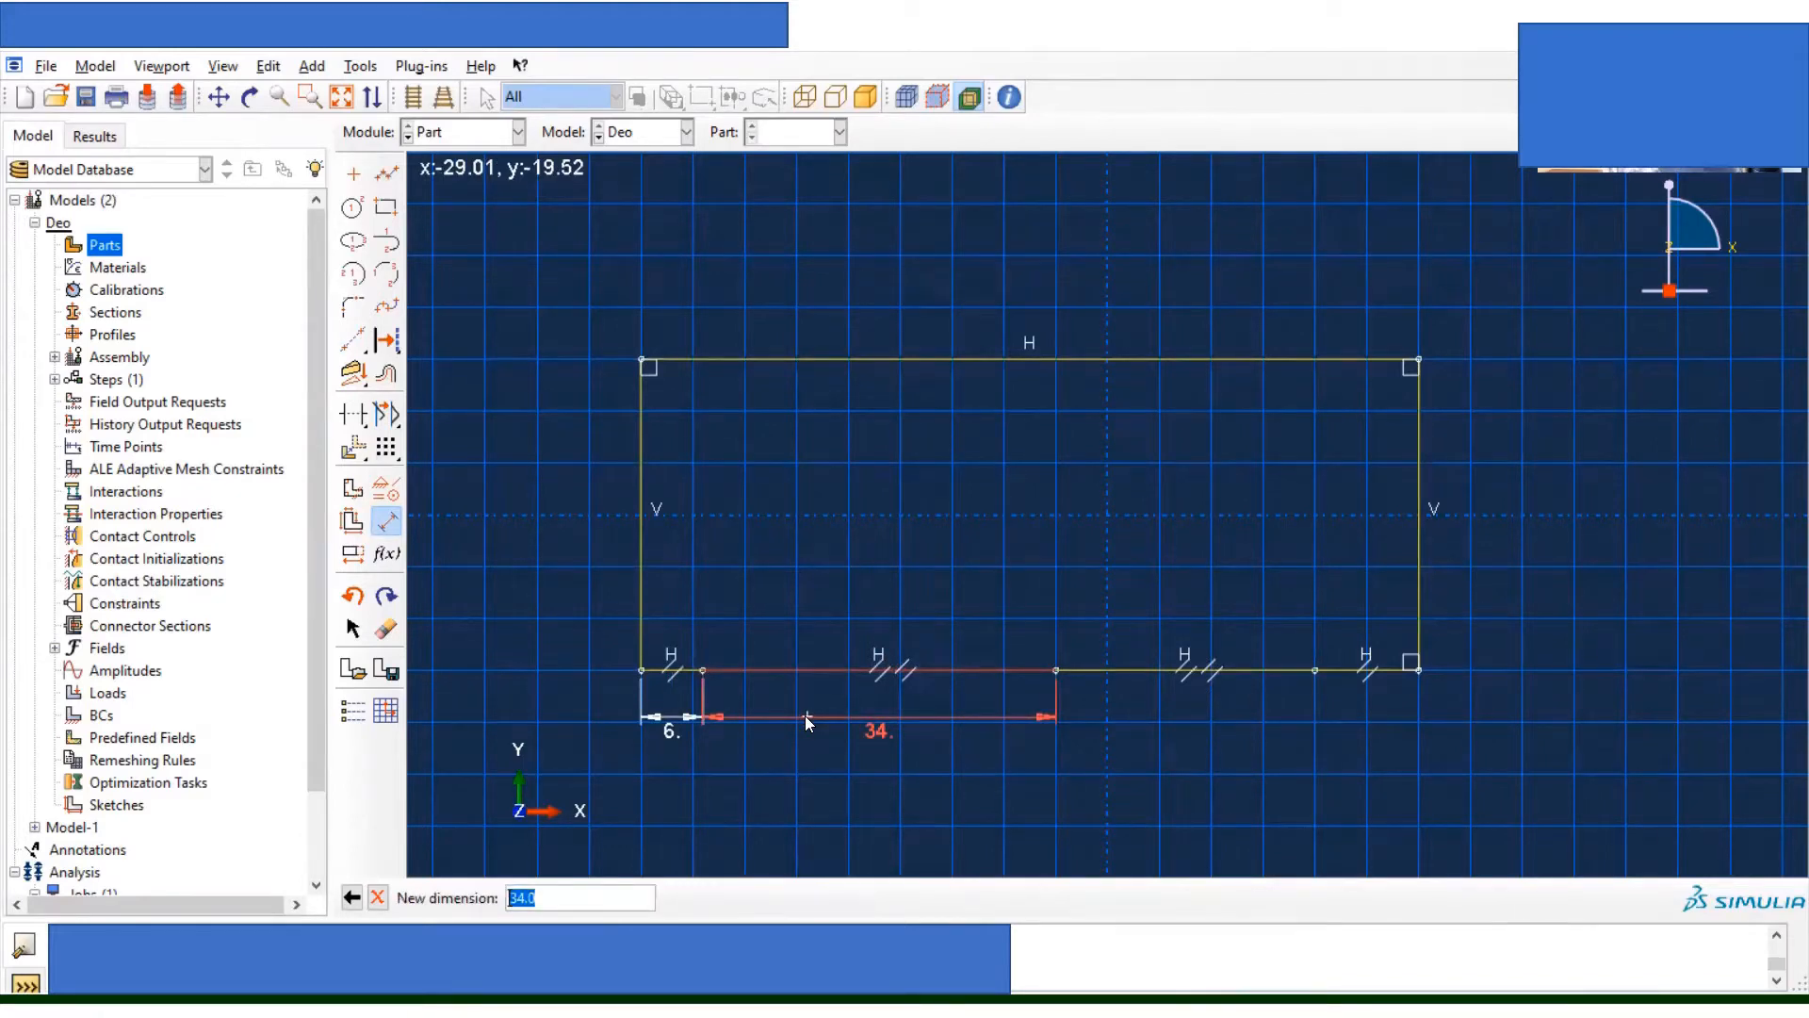
type("21.5")
key("Return")
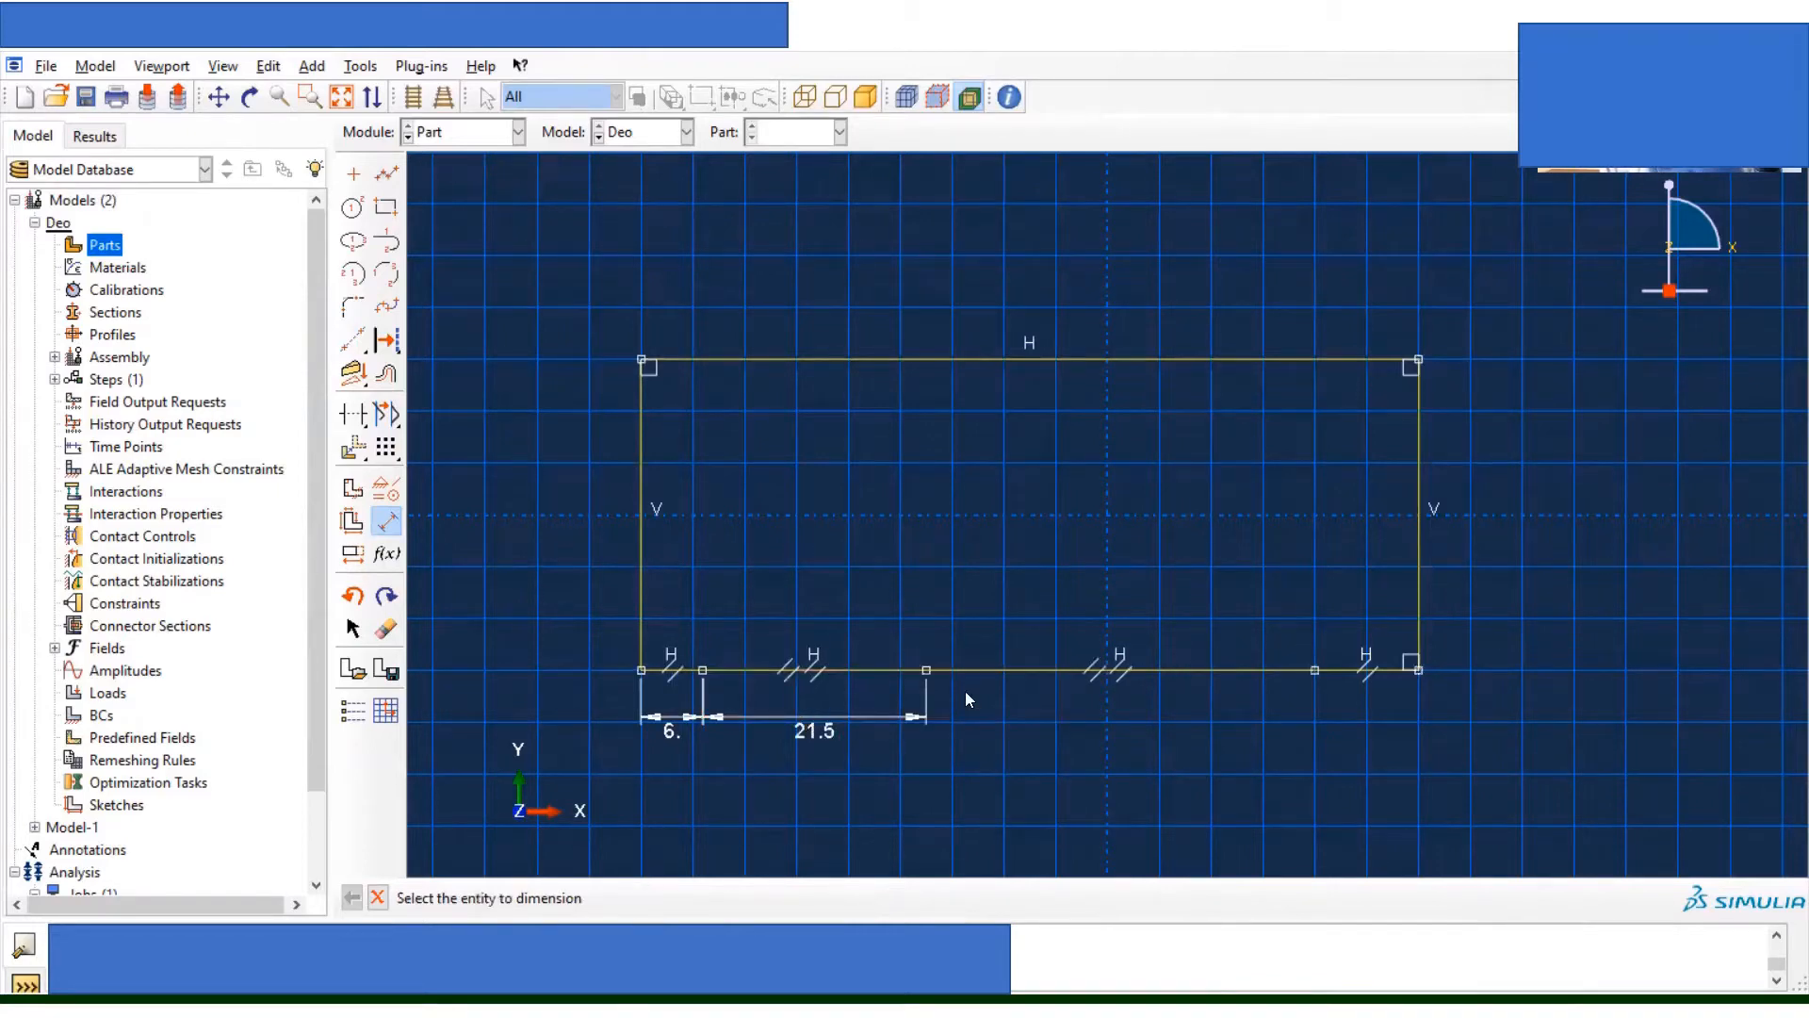
left_click(1055, 669)
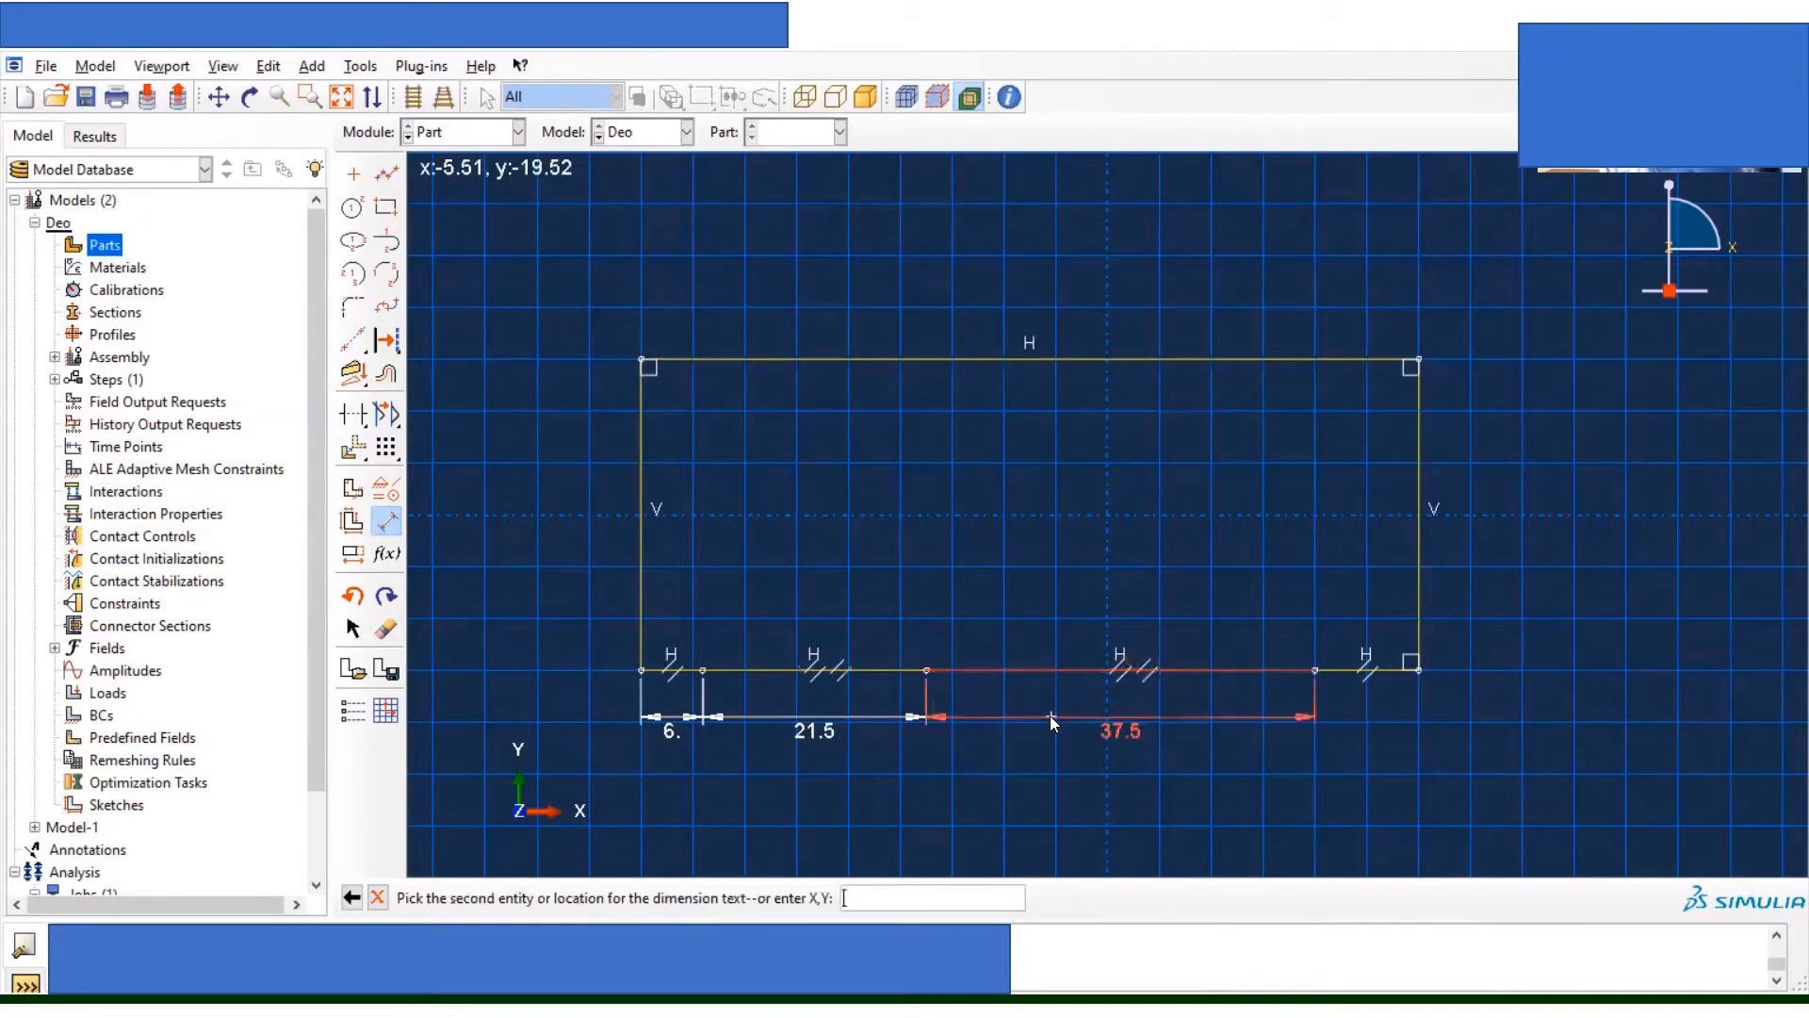
left_click(1050, 715)
type("21.5")
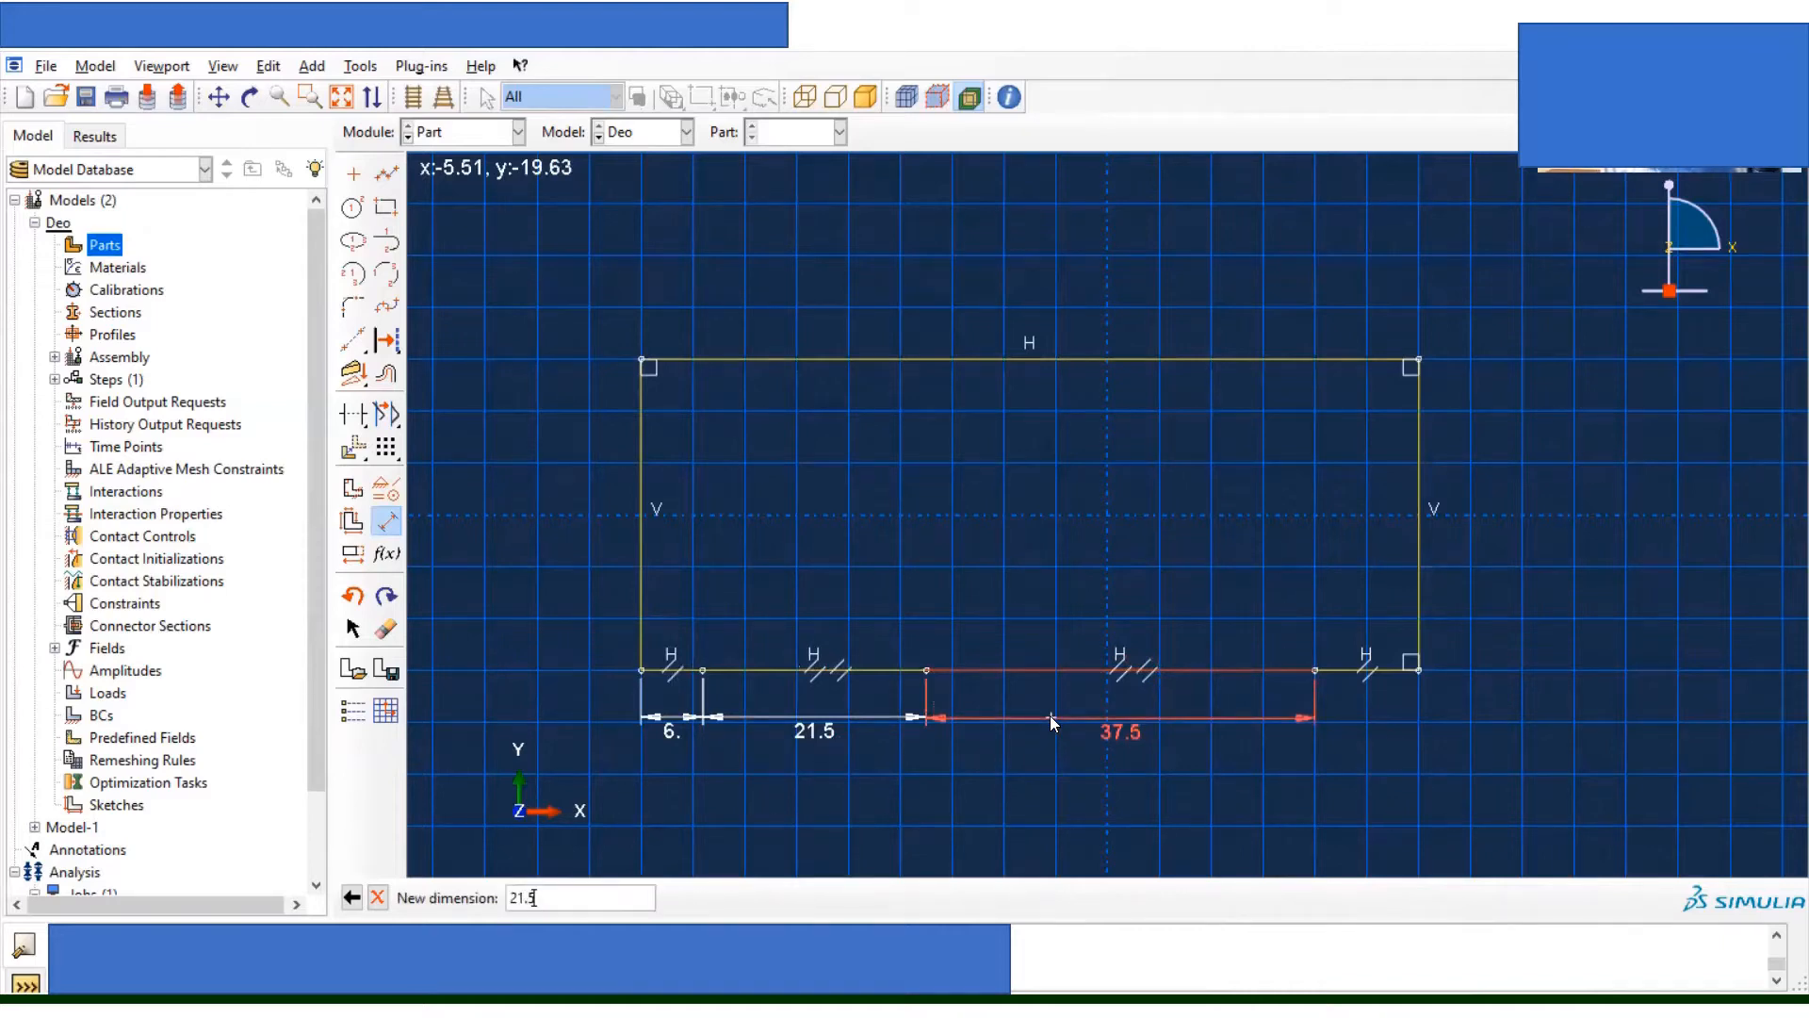
key("Return")
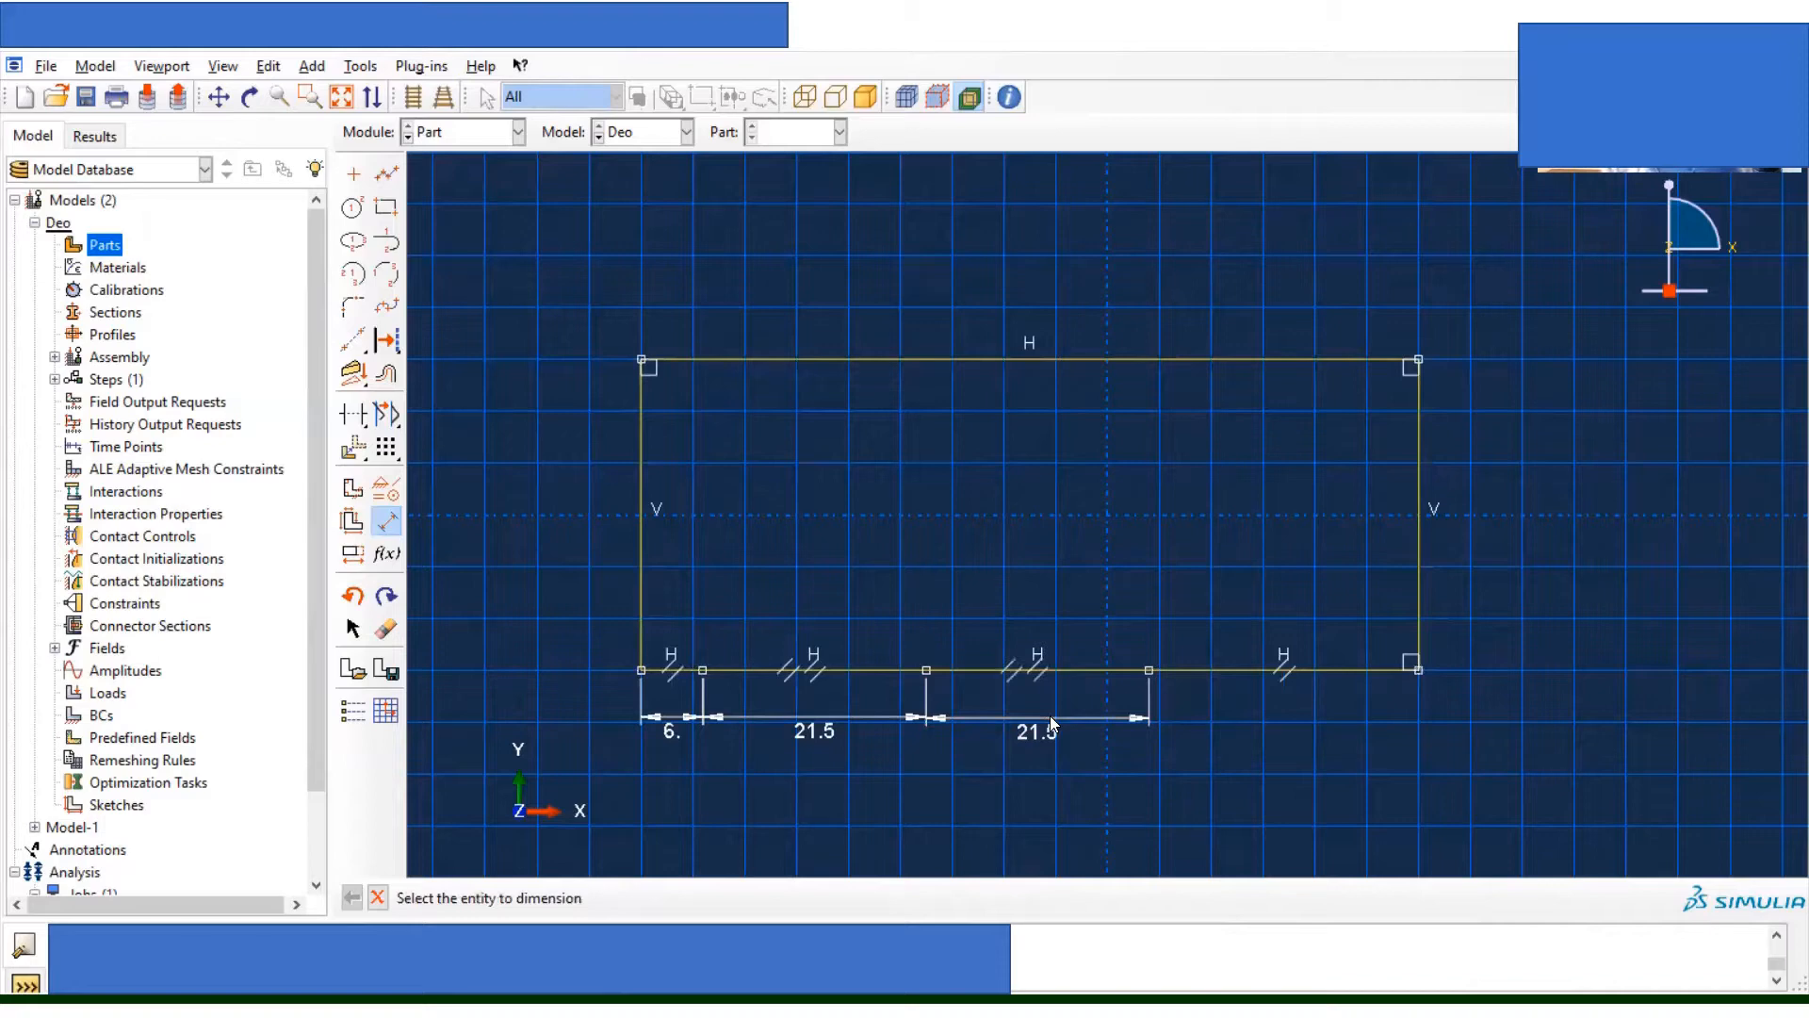
Step: Dimension the rightmost segment of the bottom edge and set its length to 6
left_click(1306, 672)
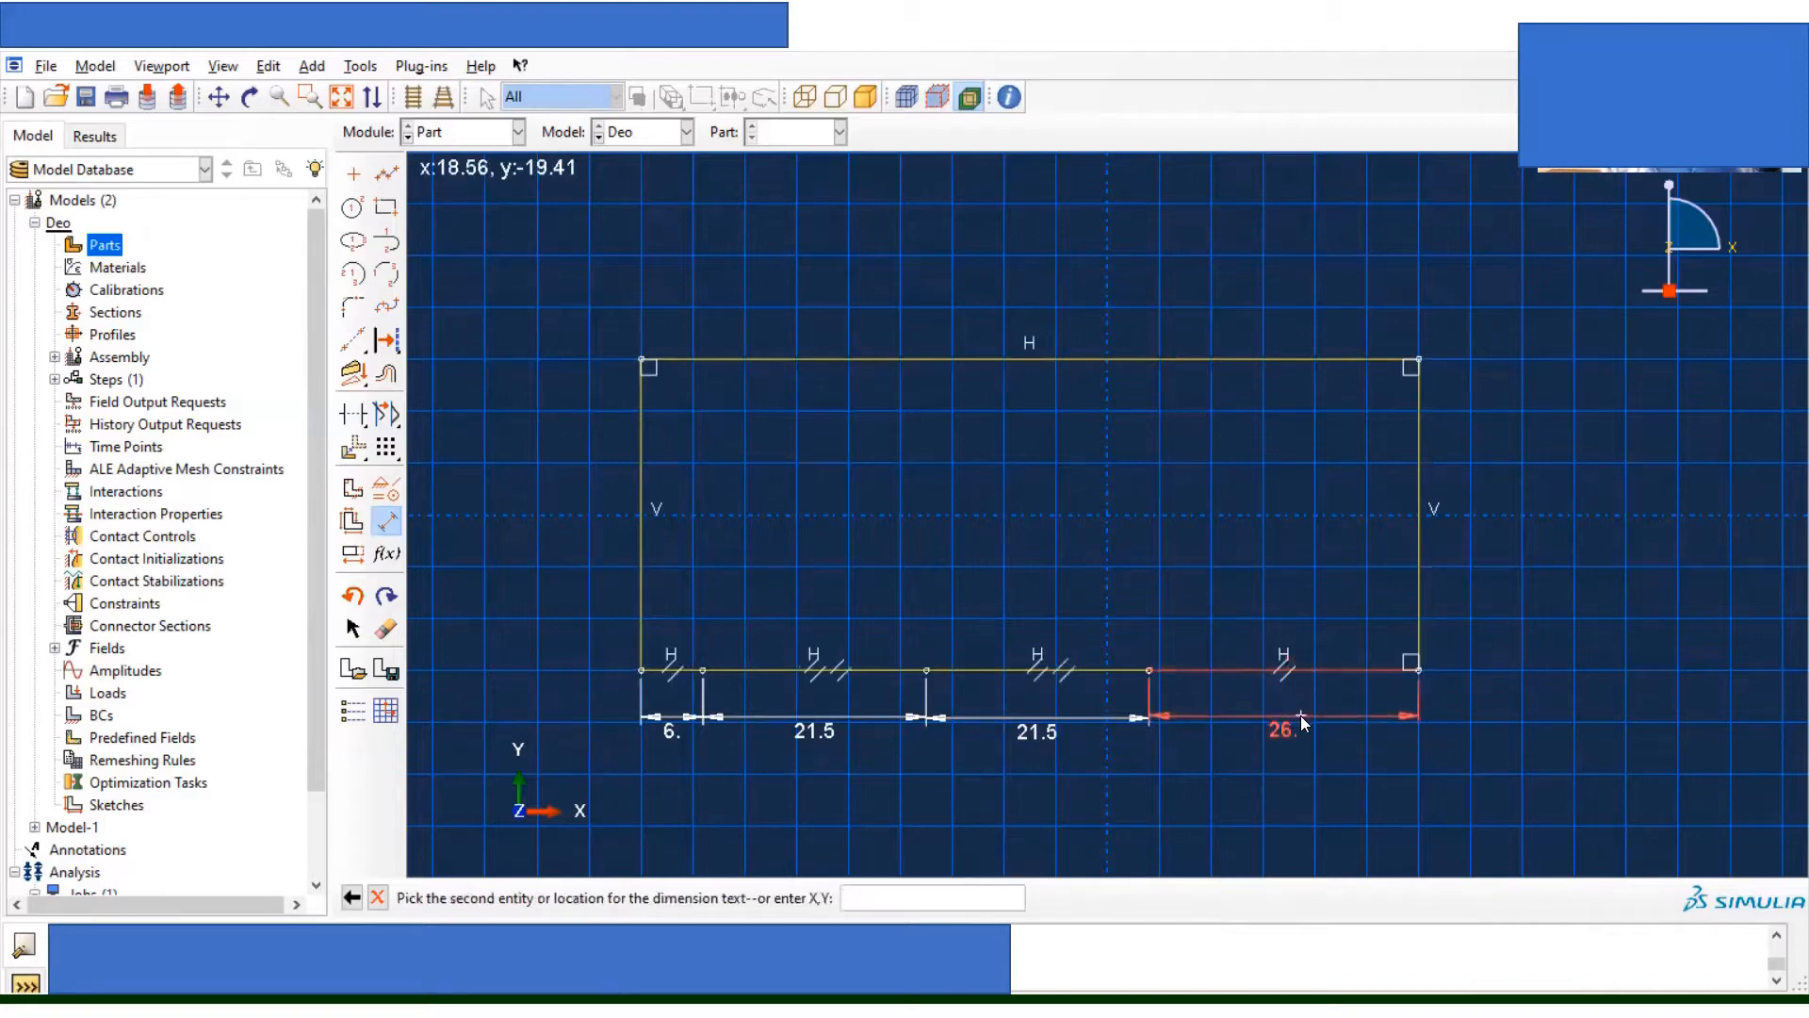
left_click(1302, 721)
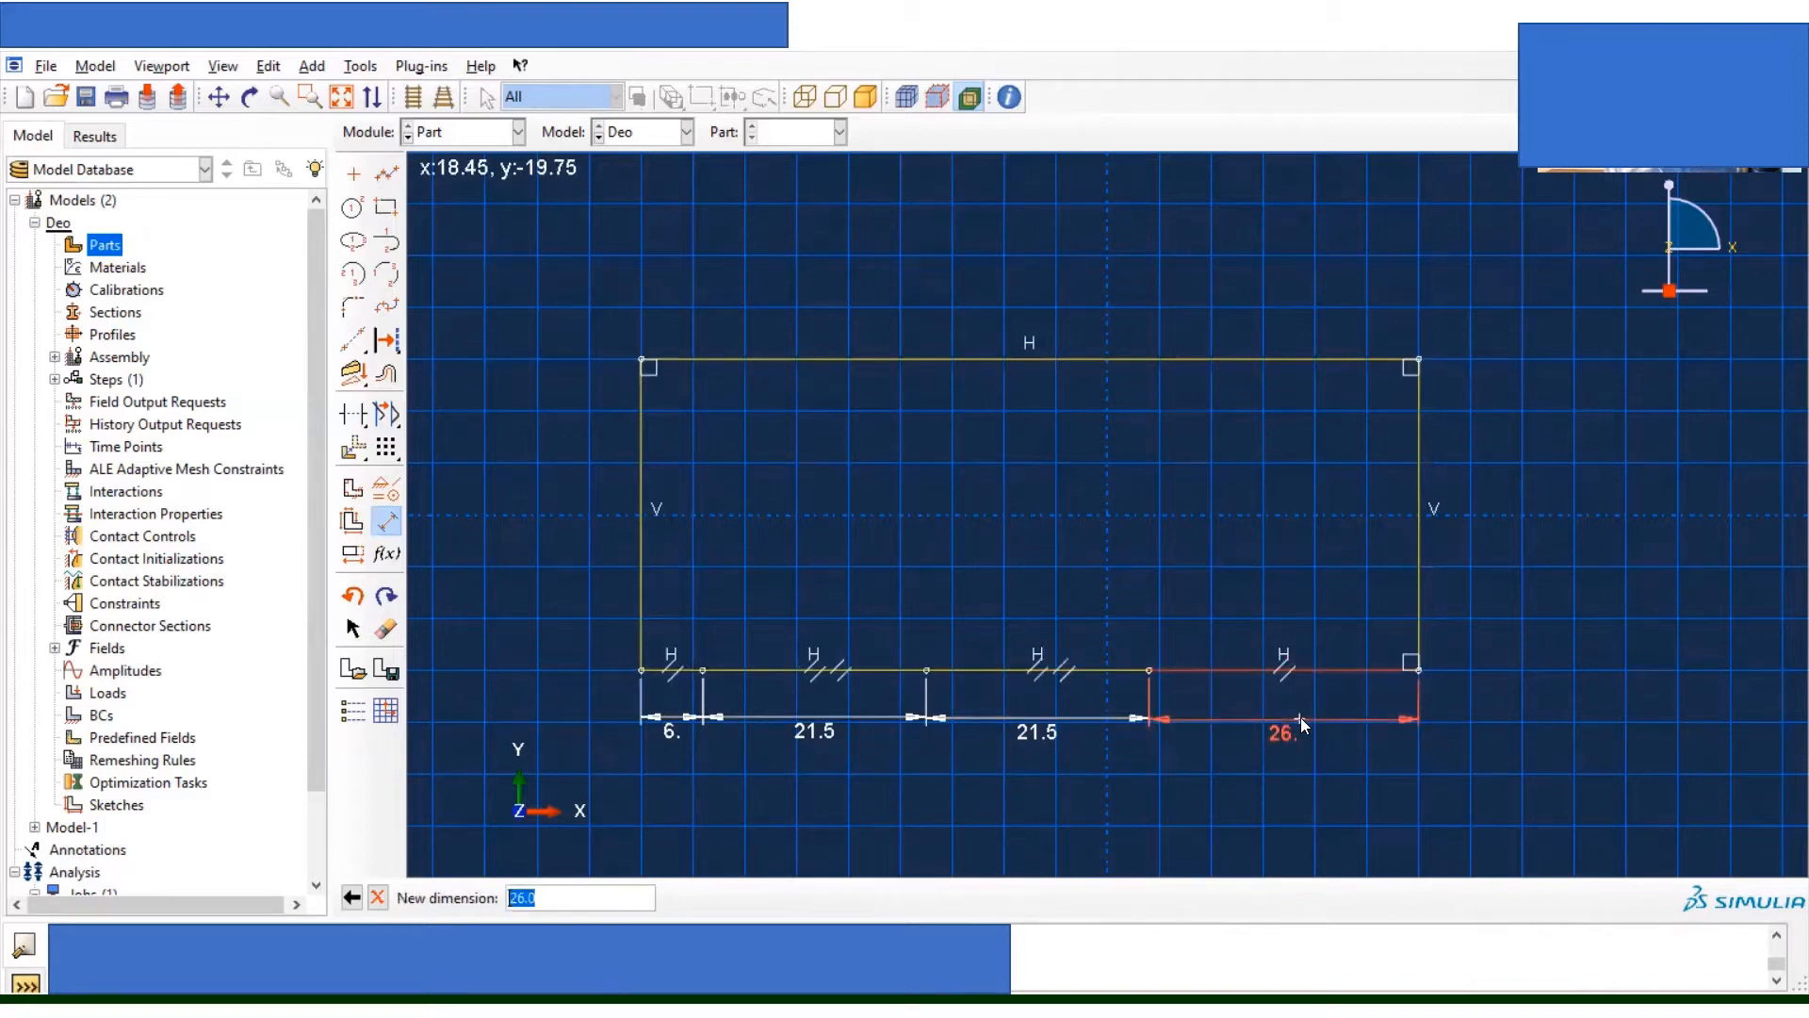
type("6")
key("Return")
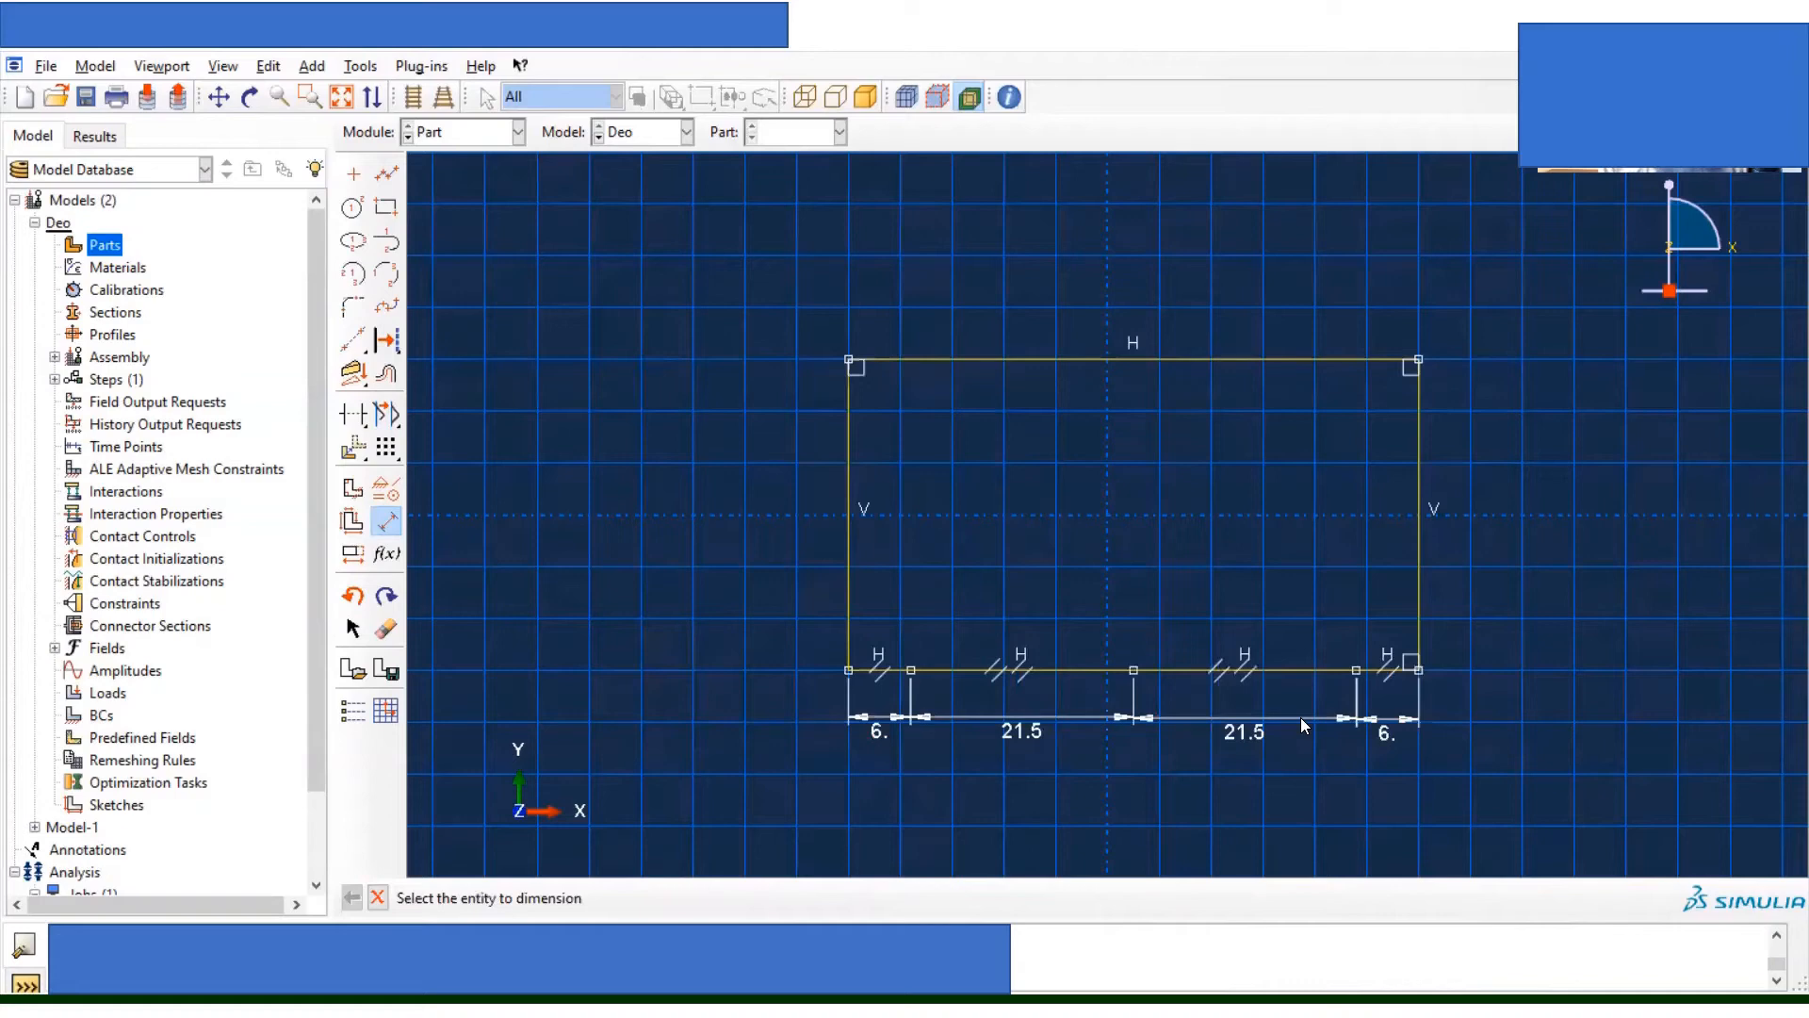
Step: Dimension the rectangle's right vertical side, set its length to 10, and finish the planar shell sketch
left_click(1419, 524)
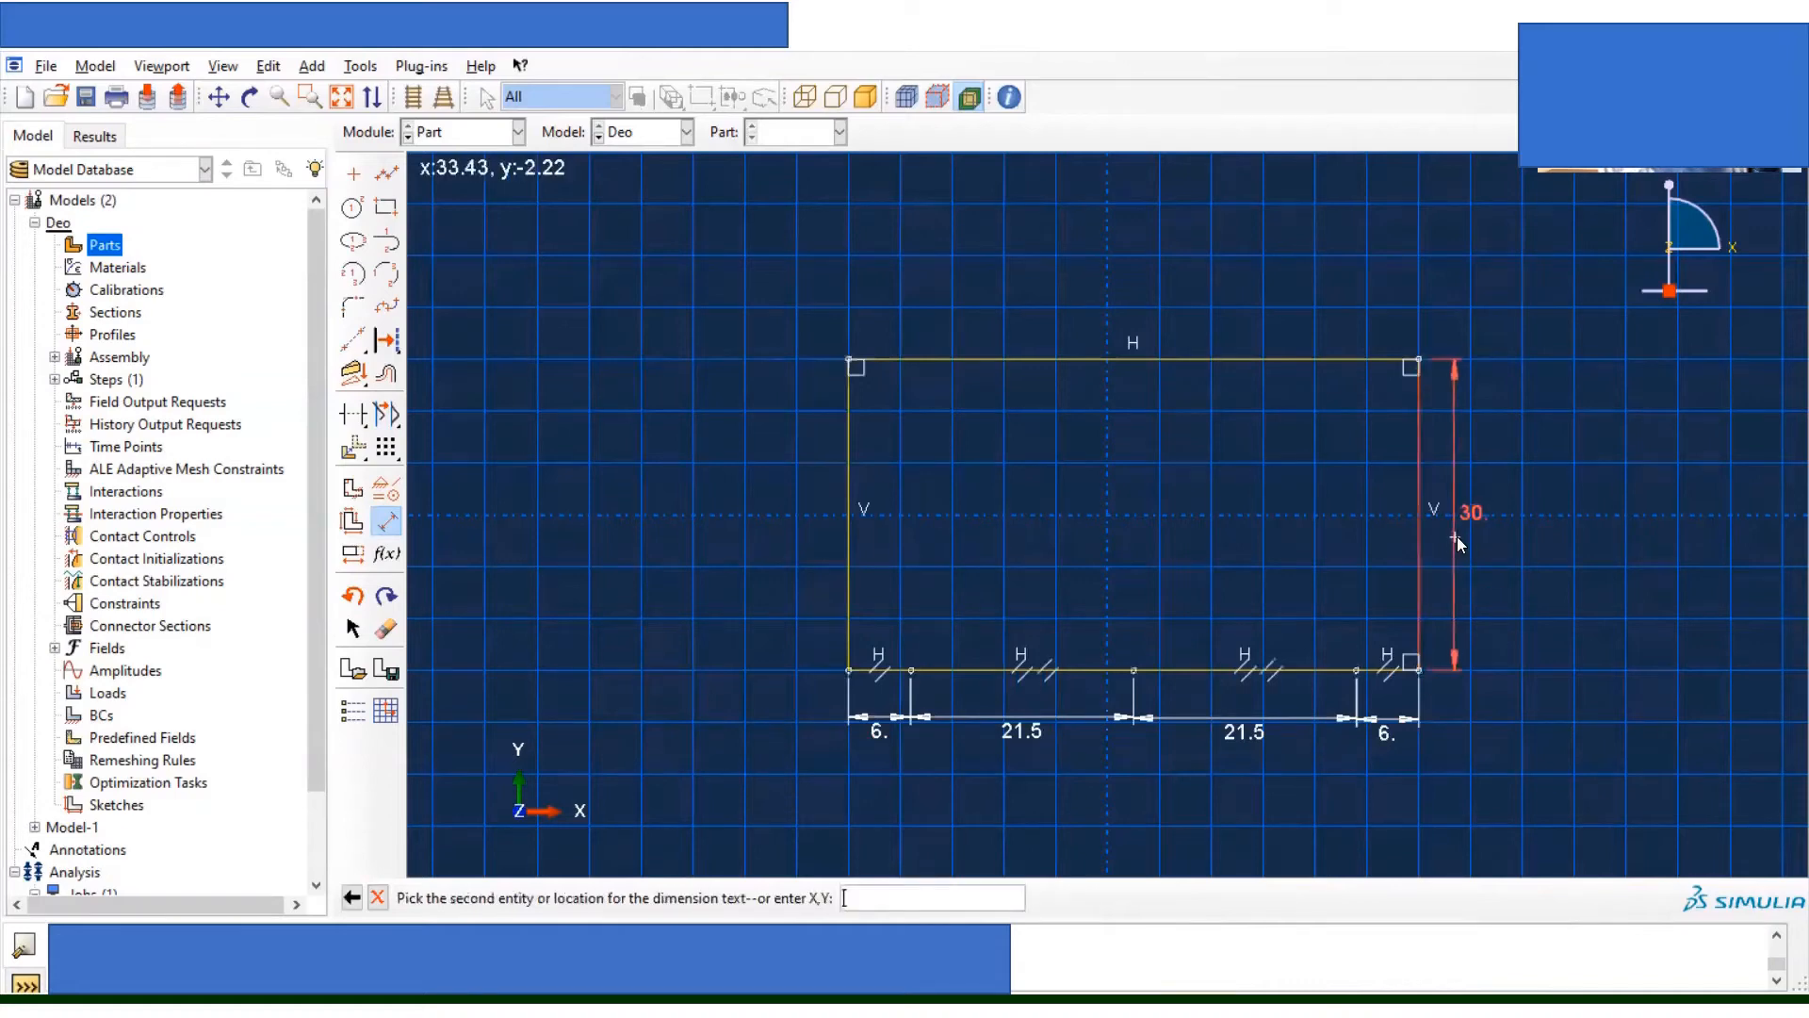
left_click(1471, 534)
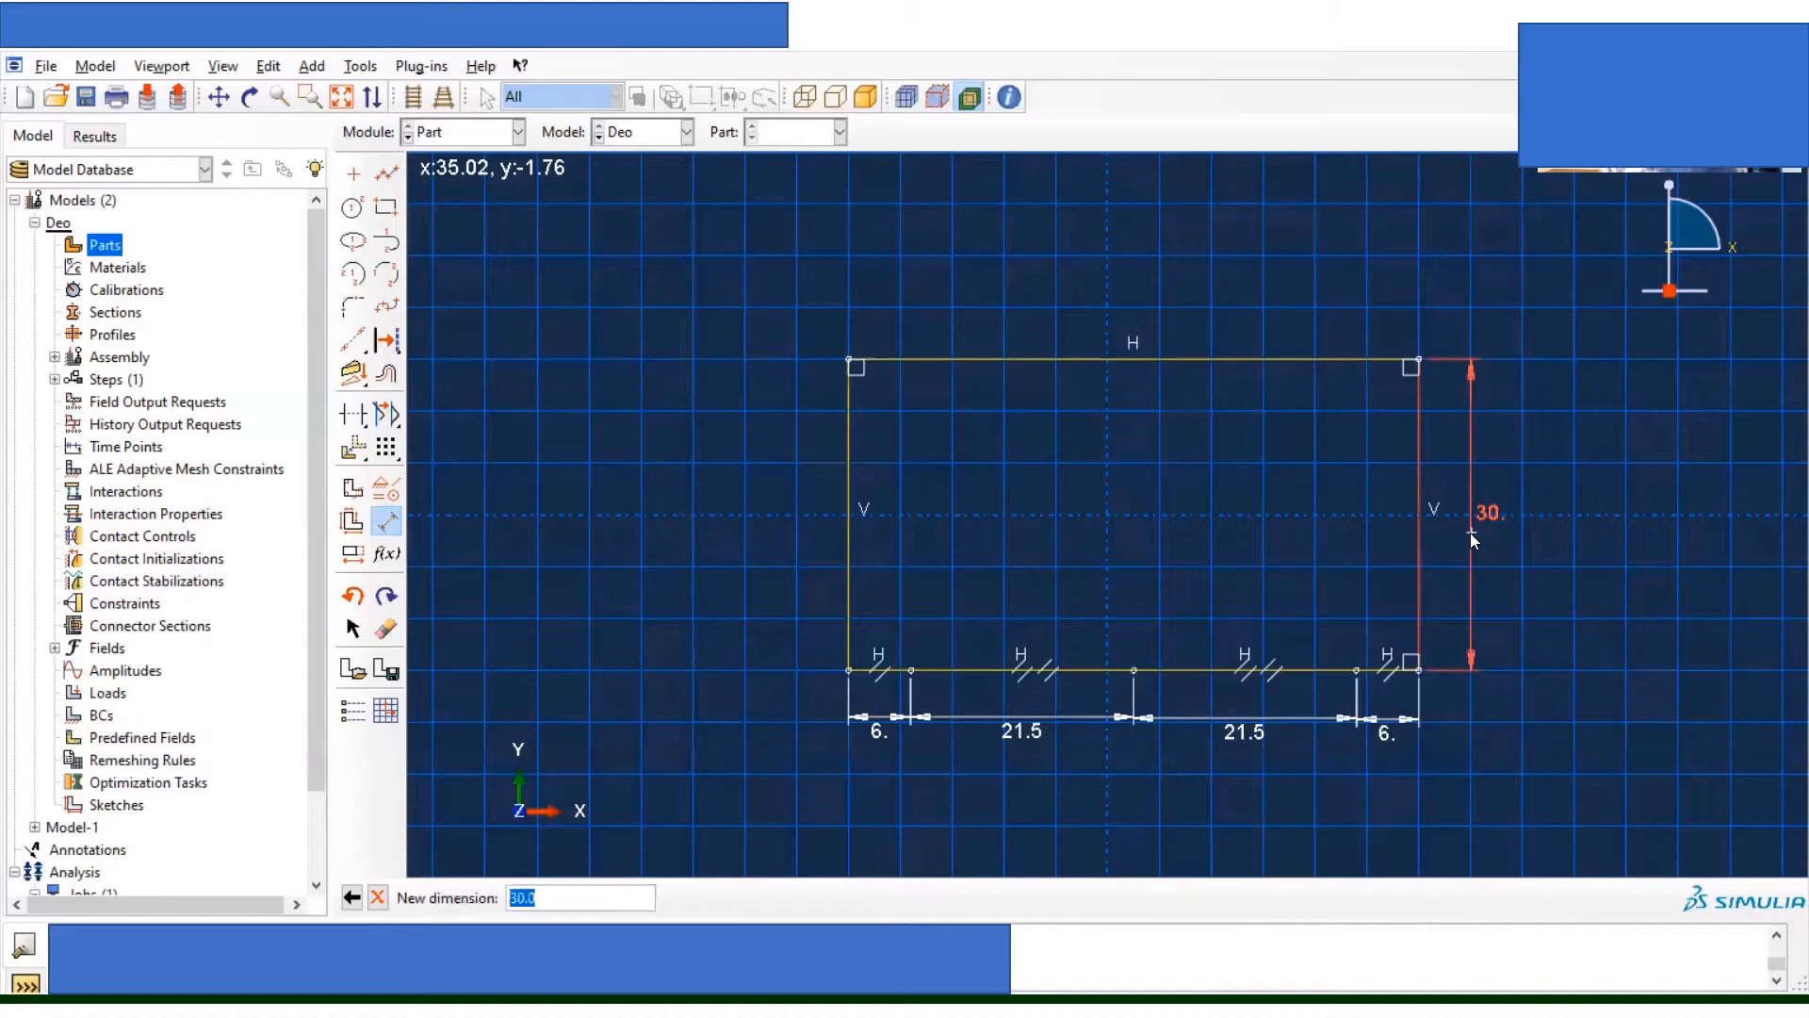
type("10")
key("Return")
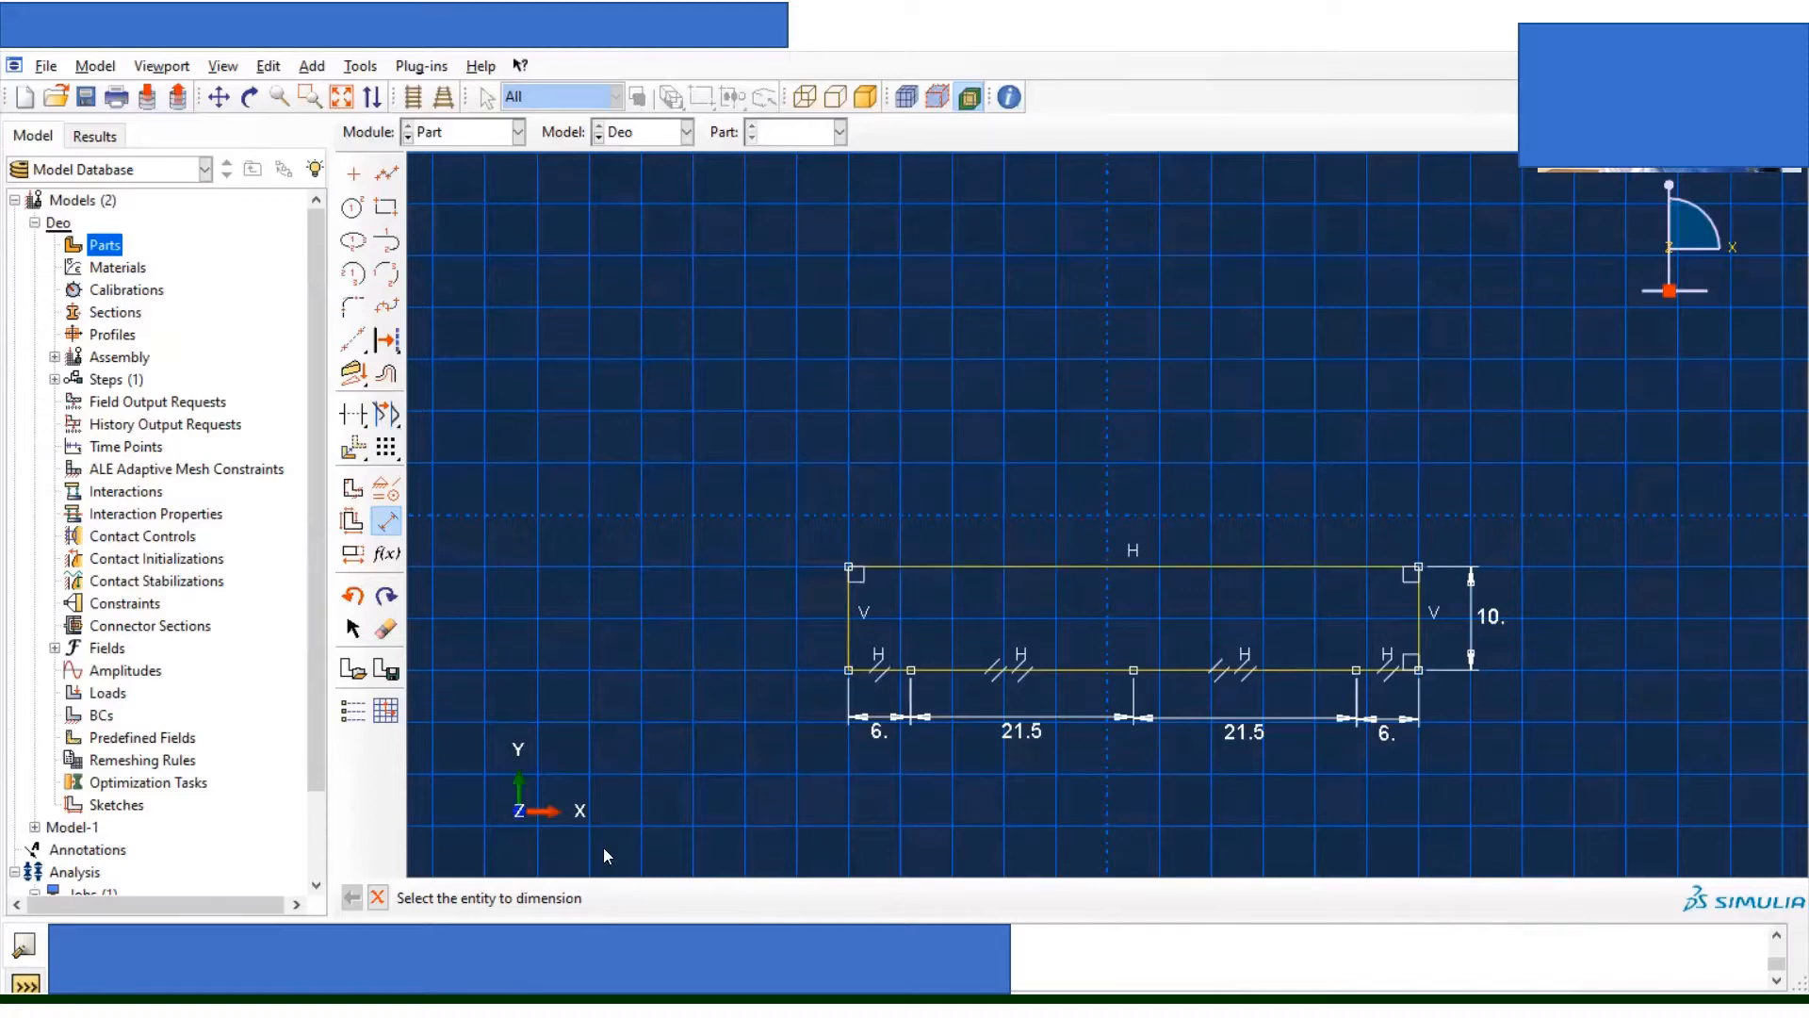
left_click(379, 898)
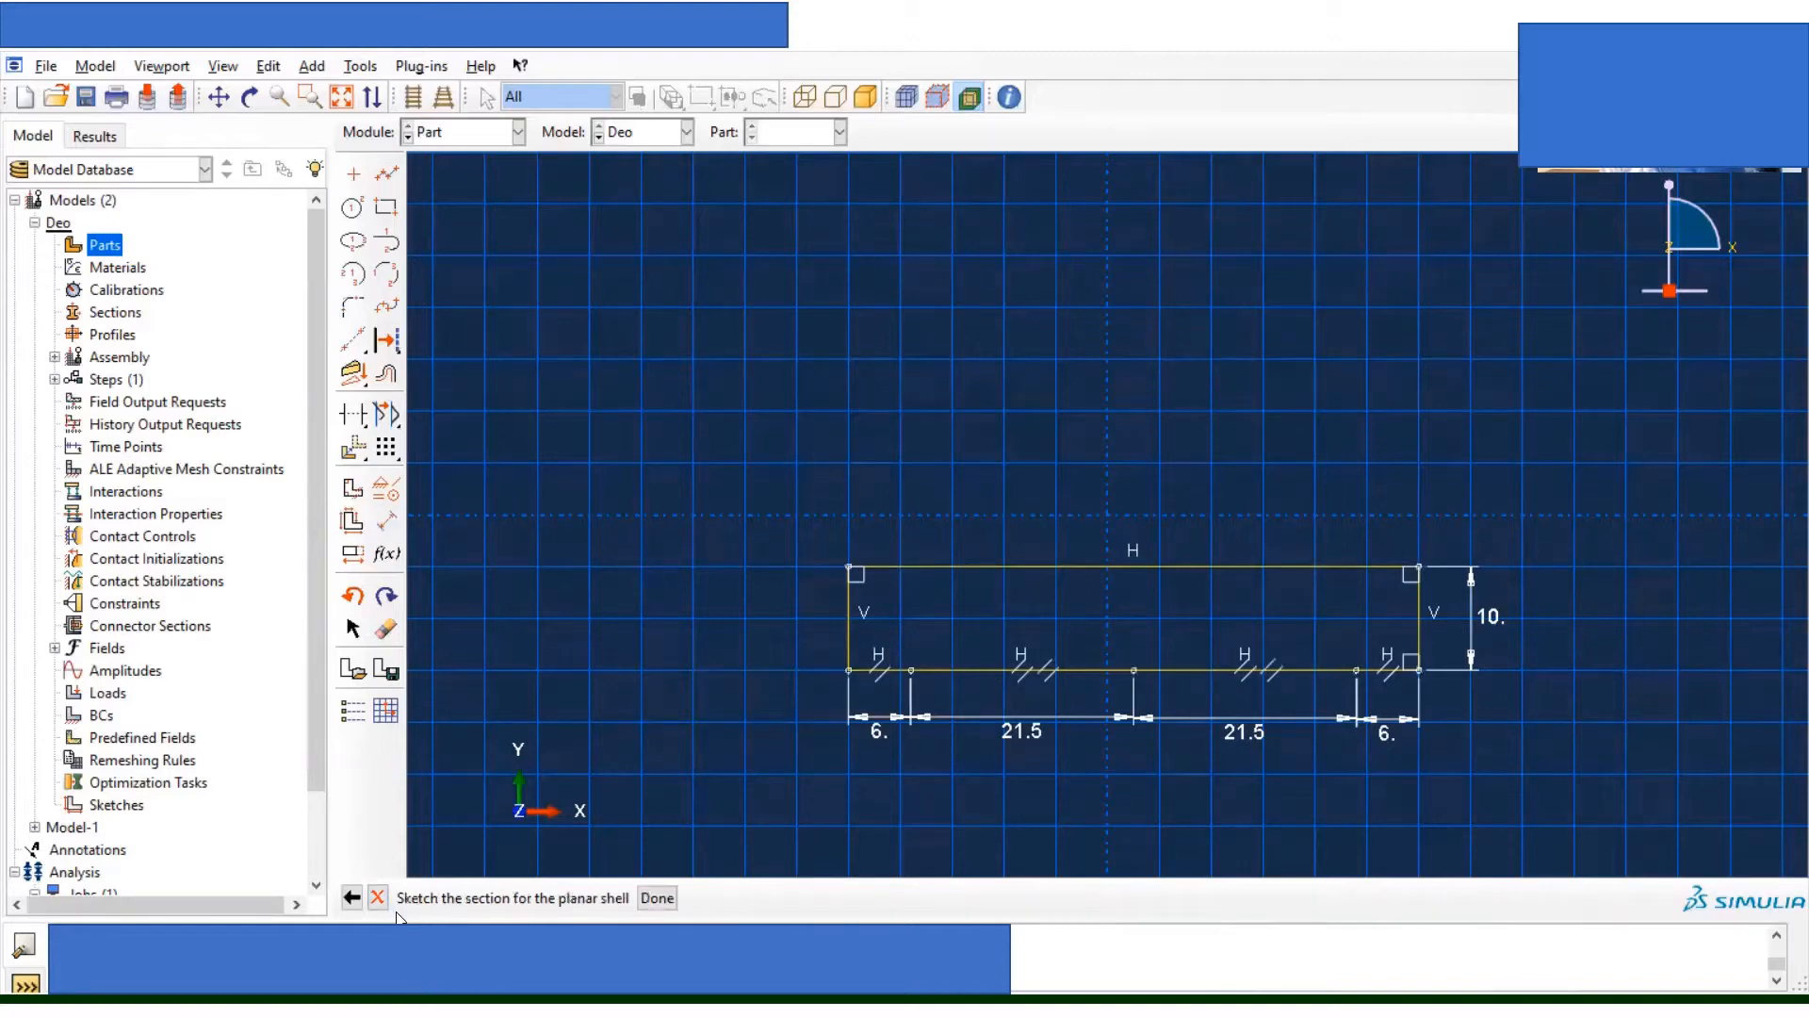
left_click(656, 897)
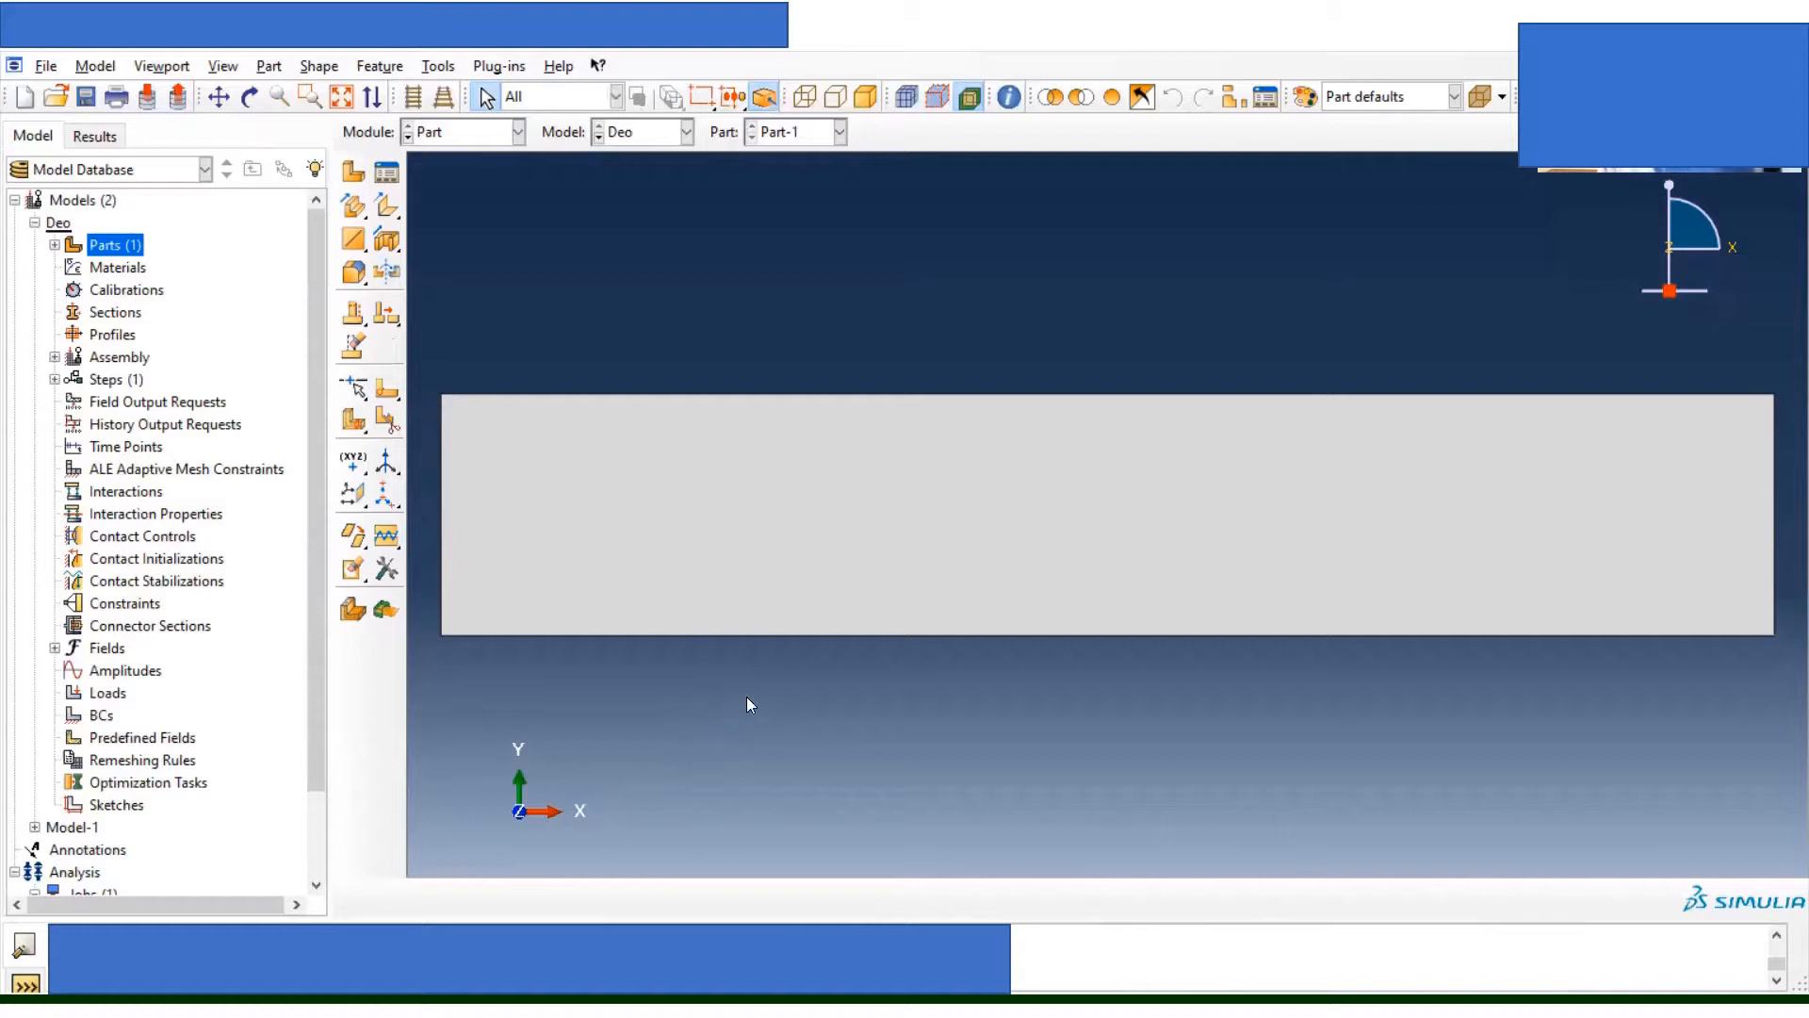
Step: Start a face partition sketch and draw a vertical line about 2.15 long upward from the bottom edge's middle vertex
left_click(386, 390)
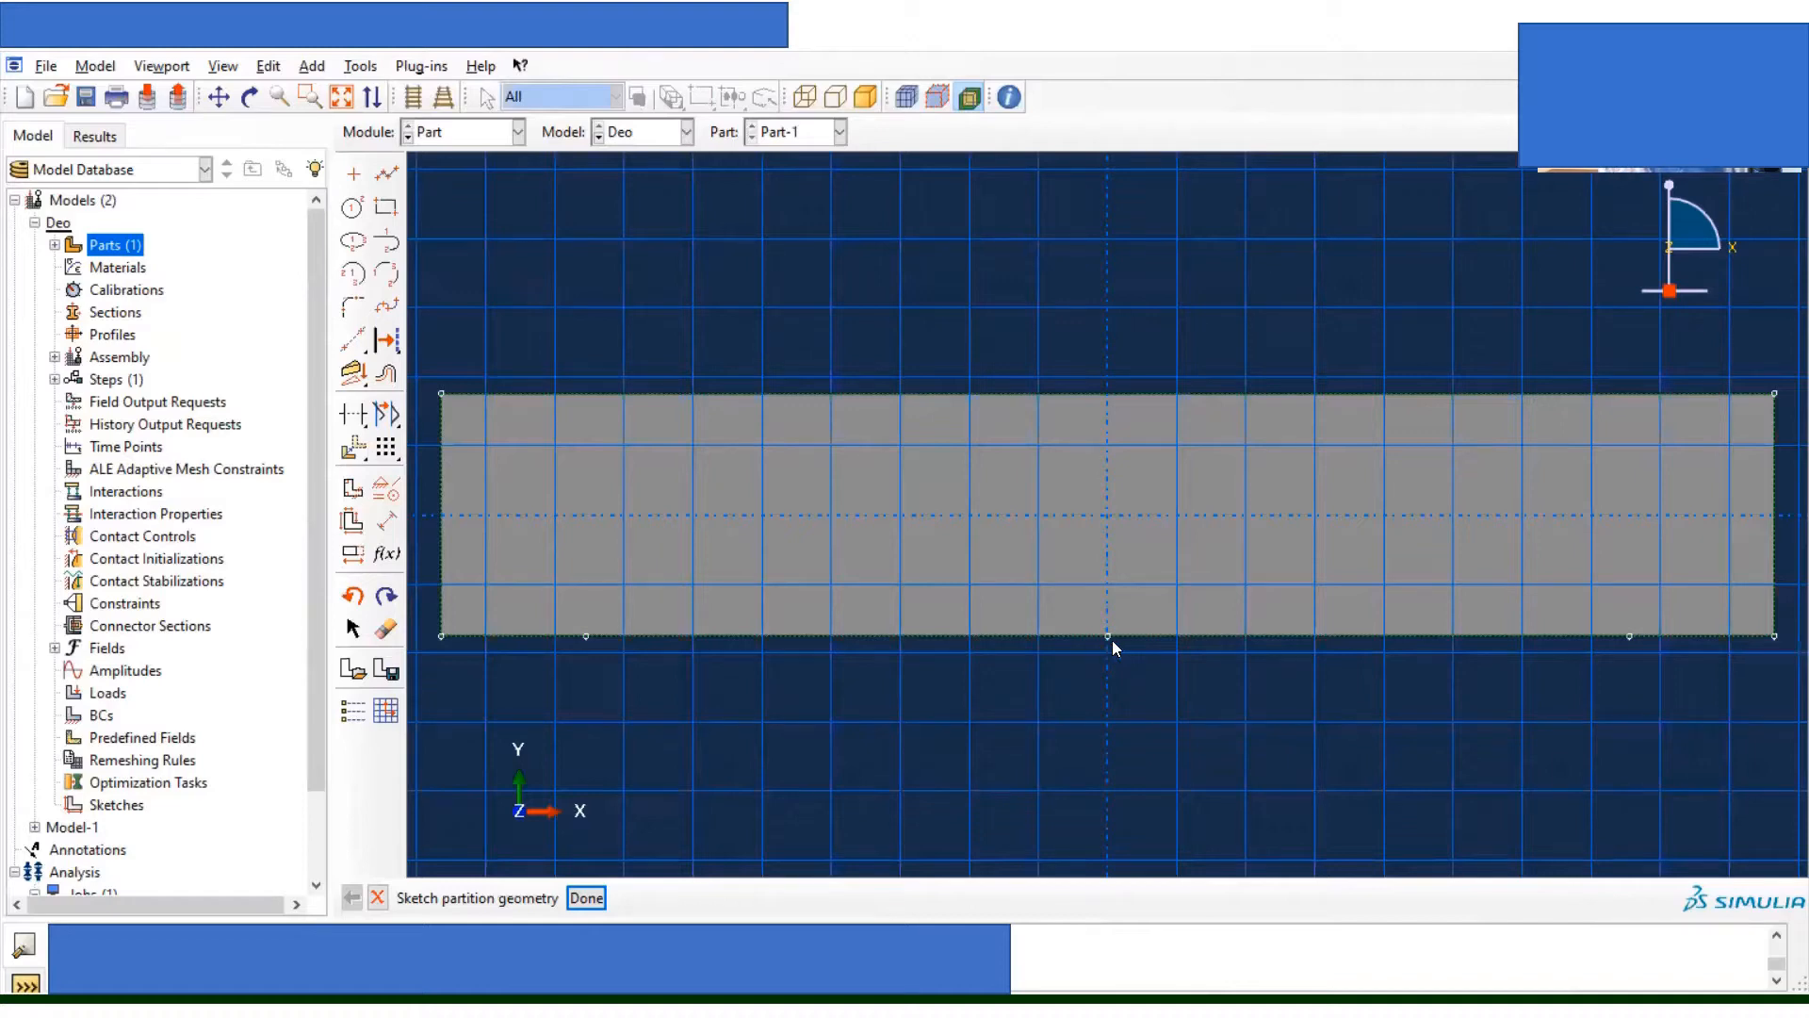
left_click(388, 174)
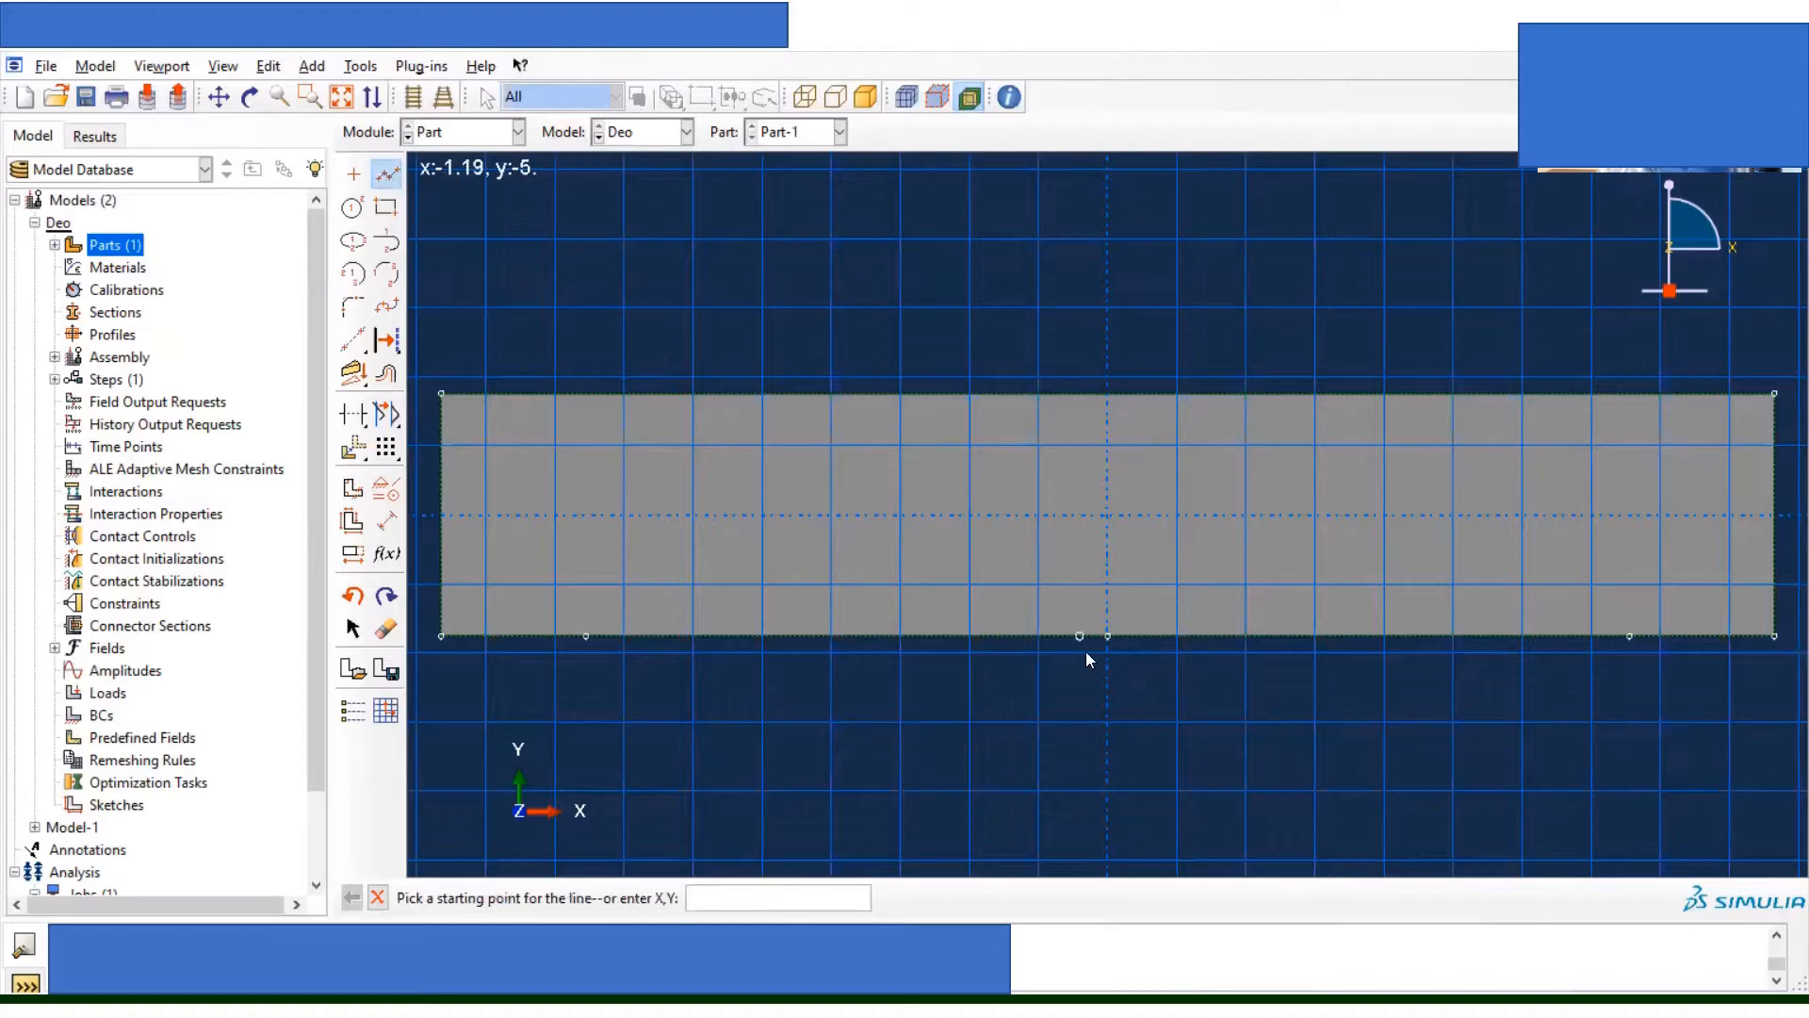
left_click(1108, 637)
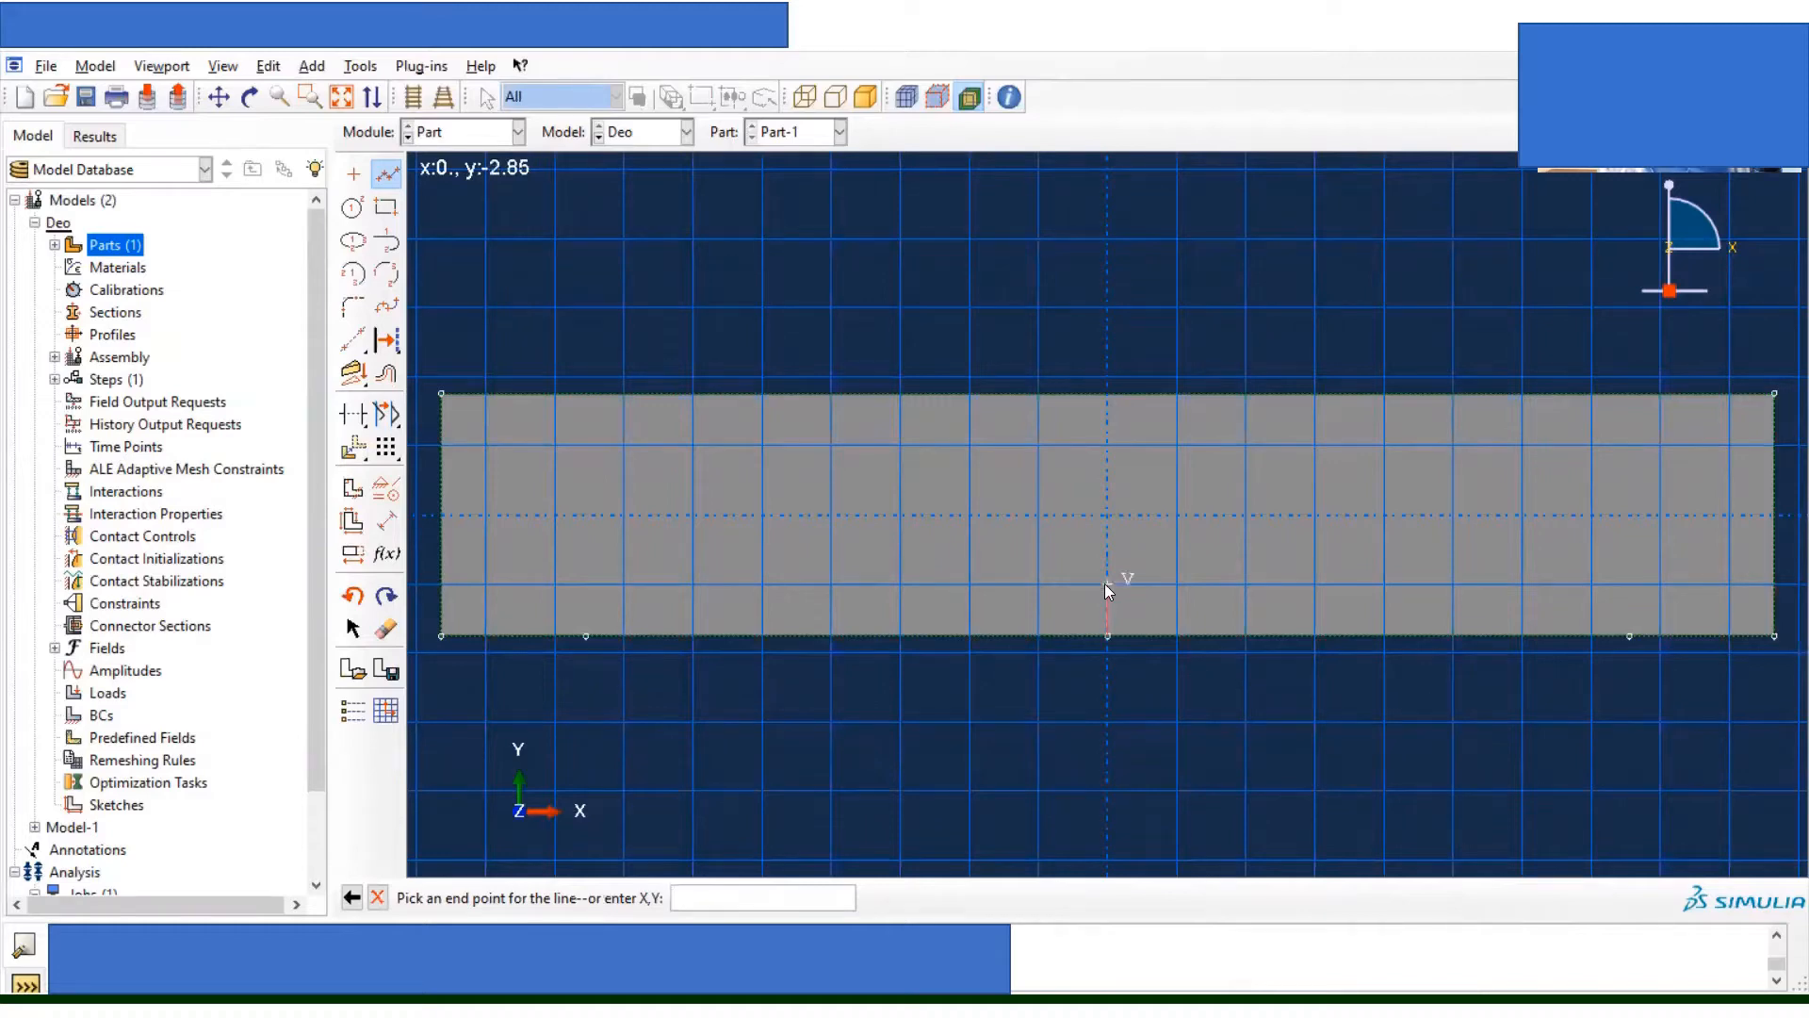
left_click(1107, 586)
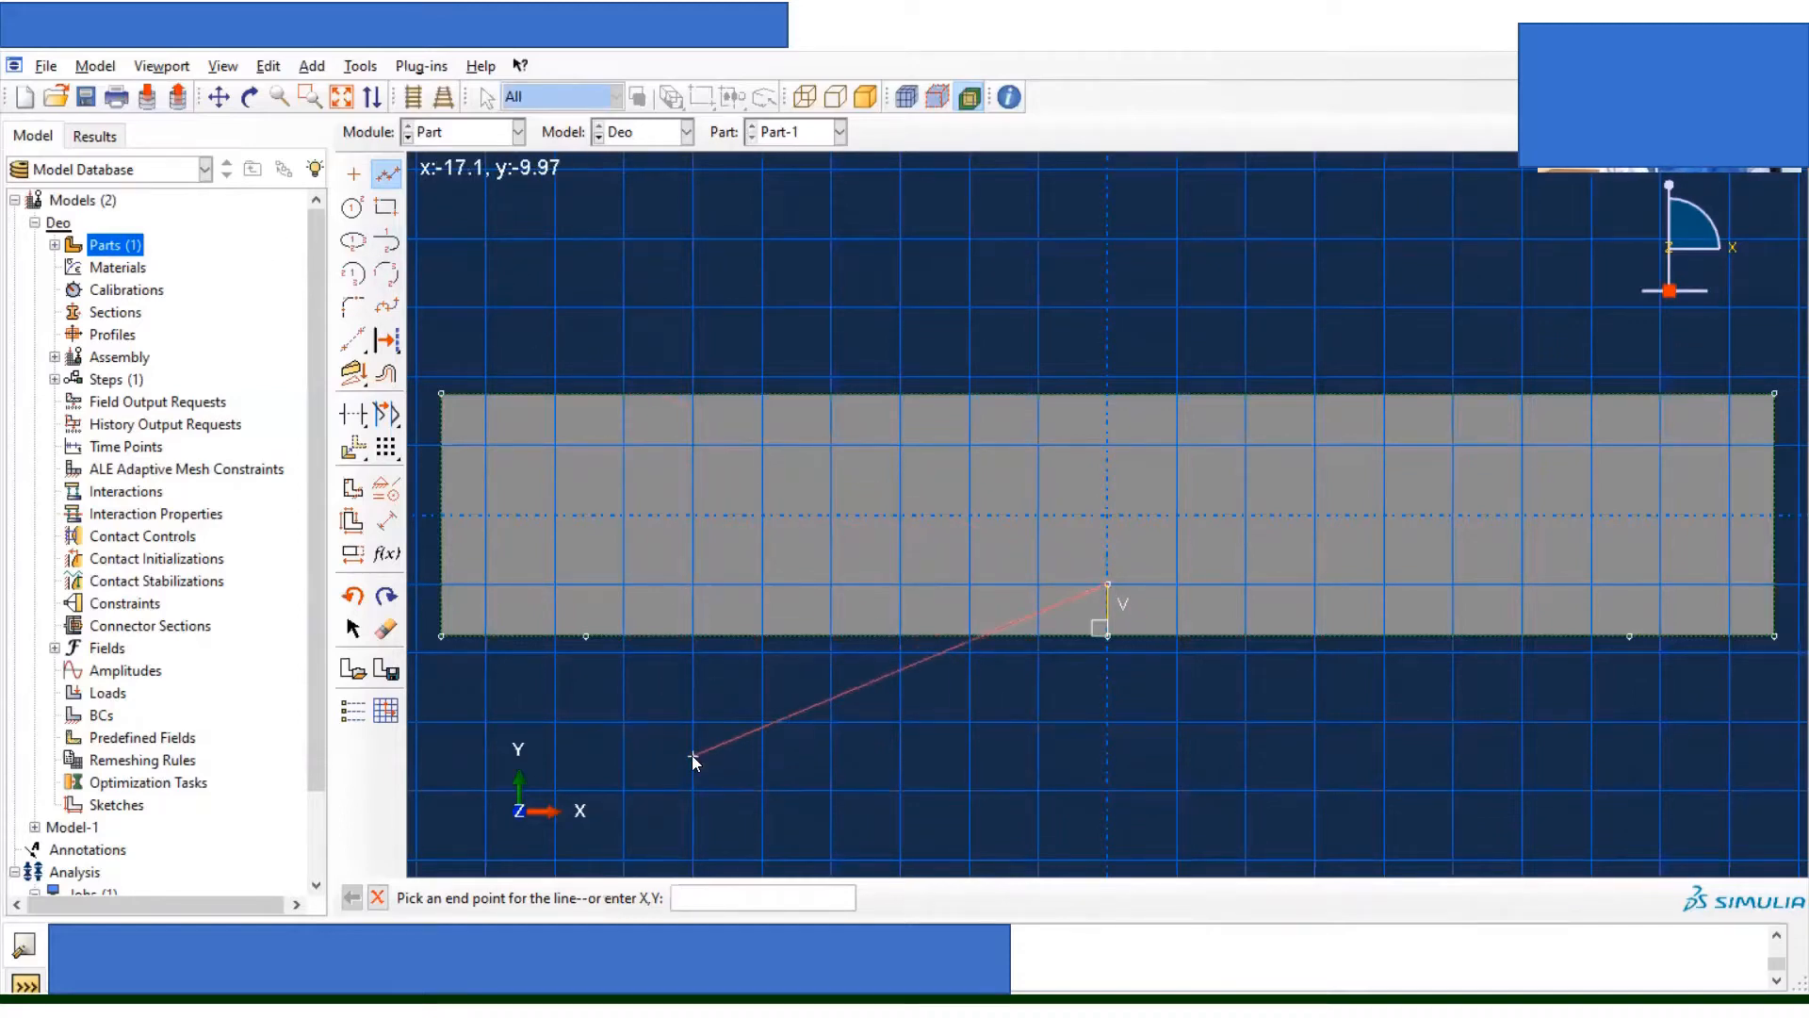
key("Escape")
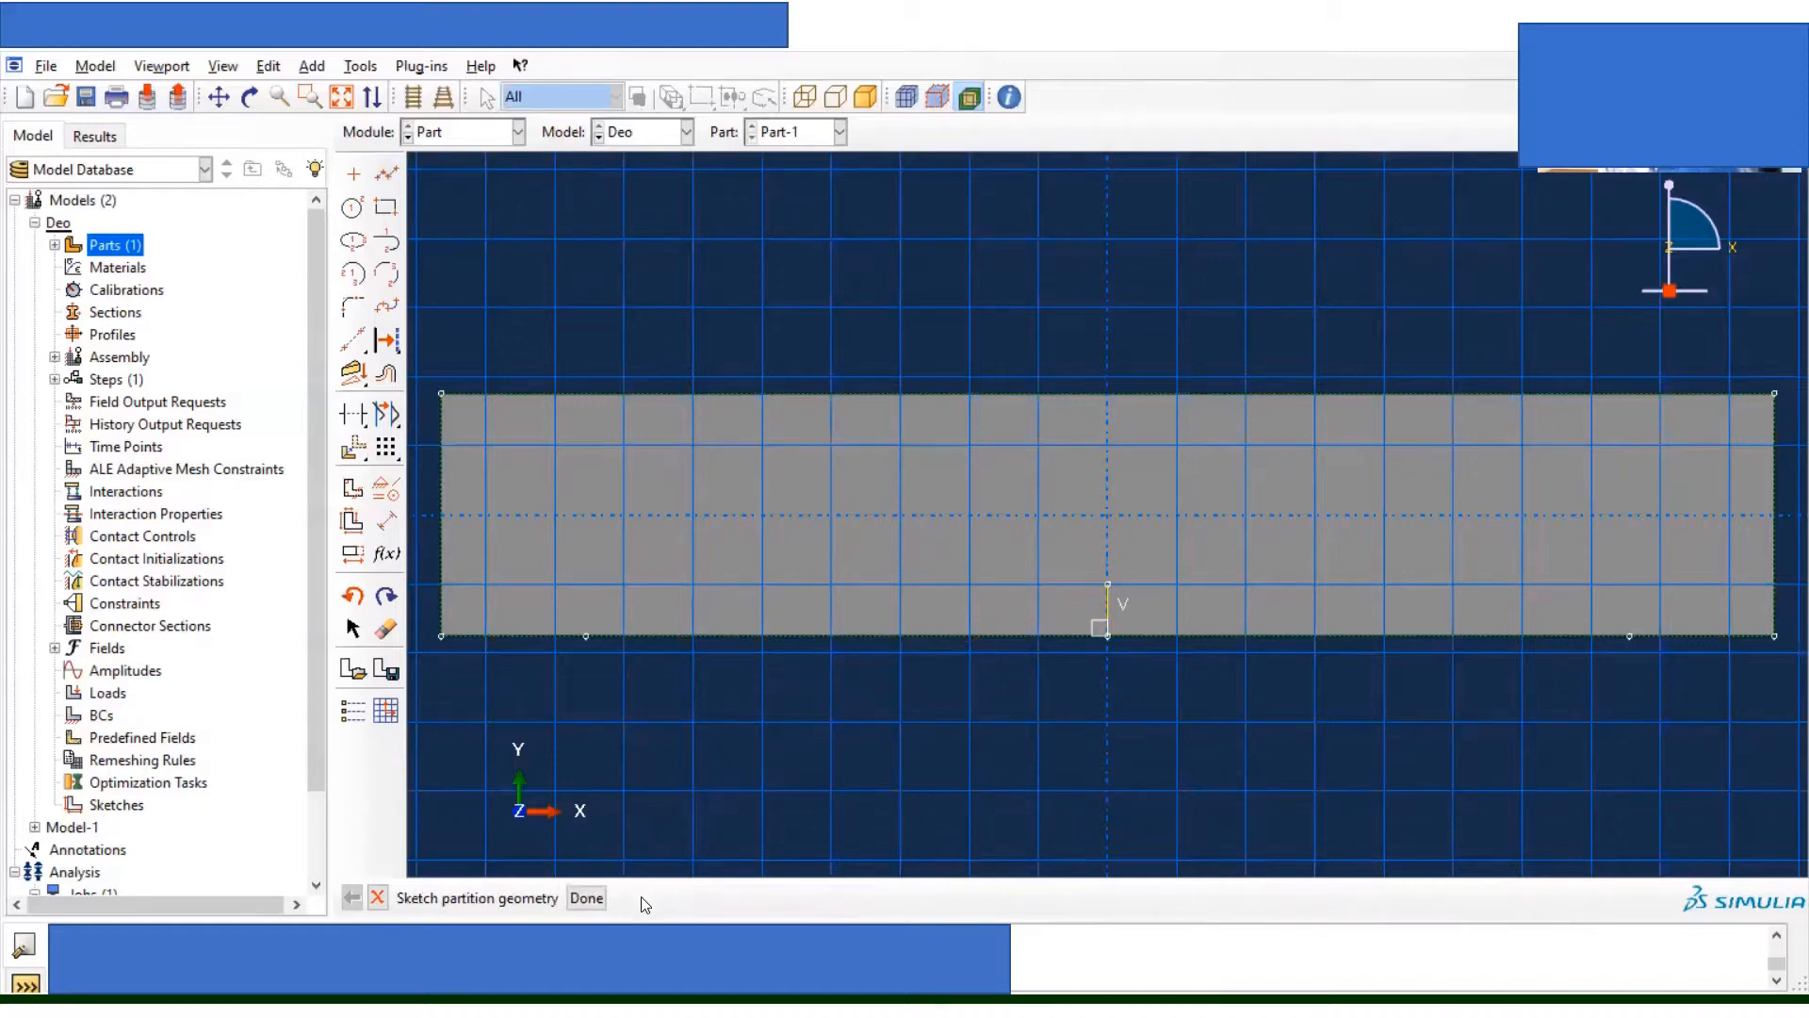
Step: Sketch a circle of about 1.43 radius centred on the upper end of the vertical line
left_click(352, 208)
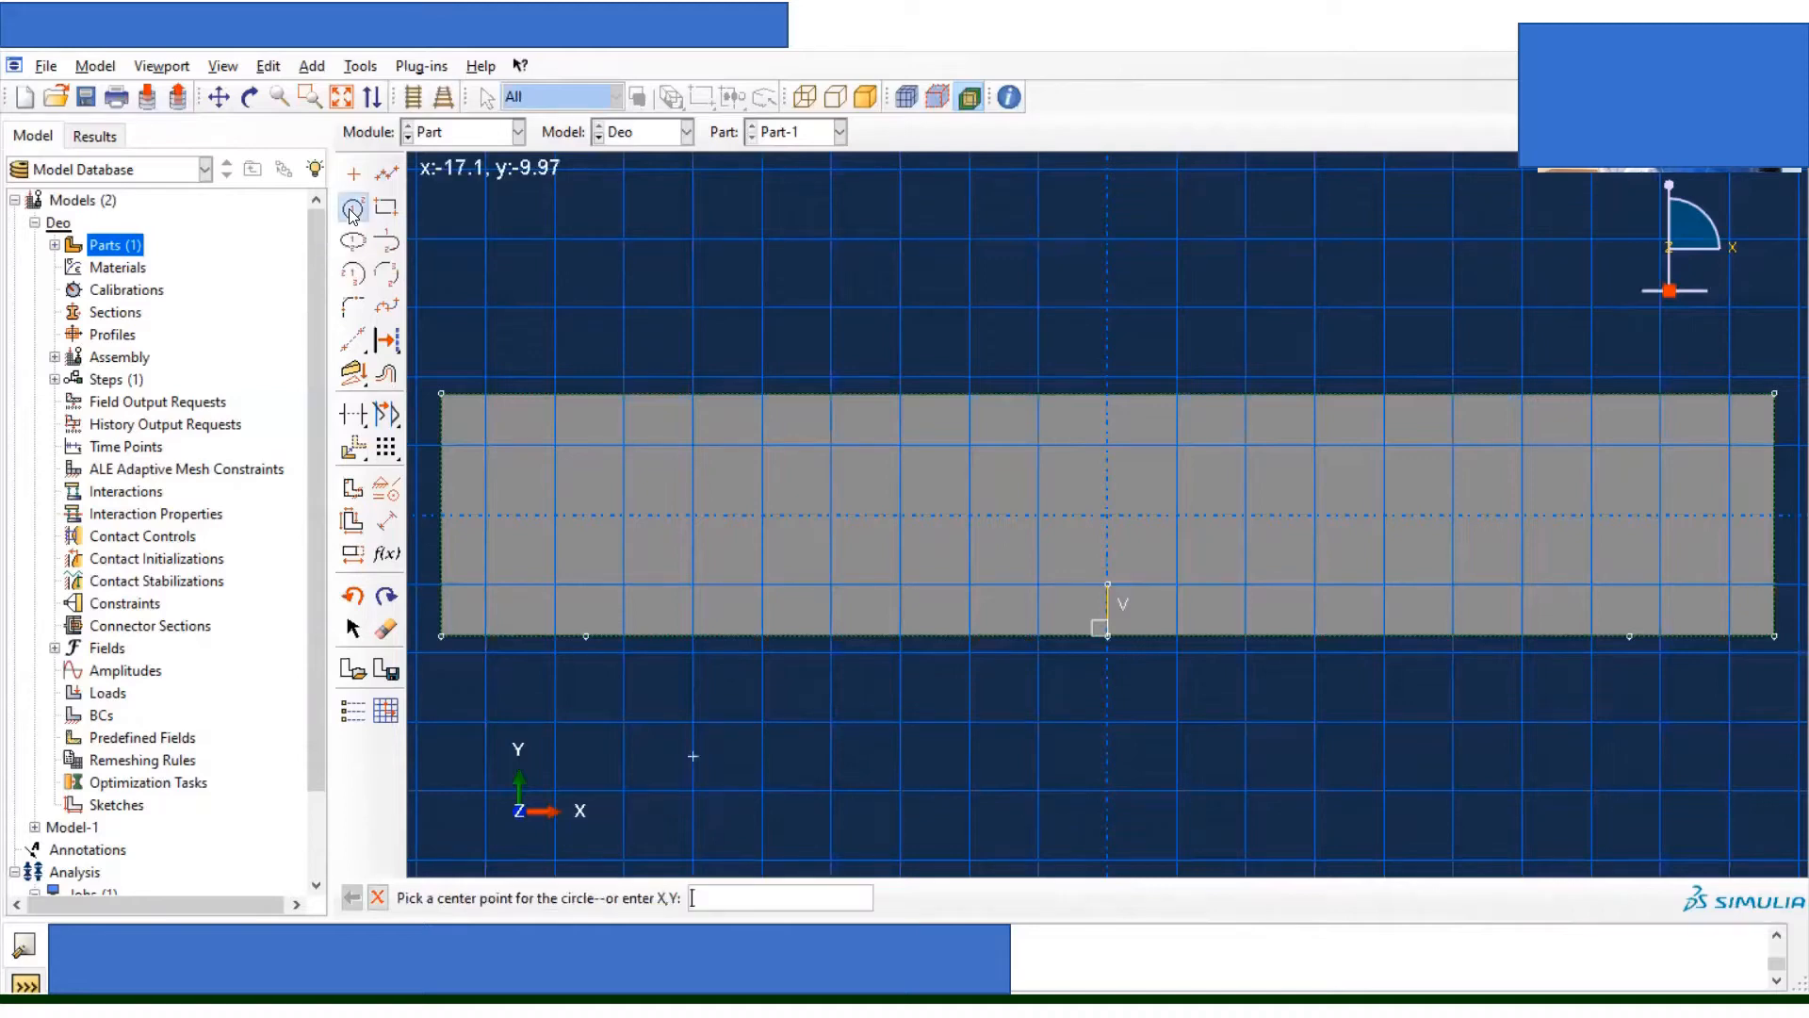
left_click(1108, 582)
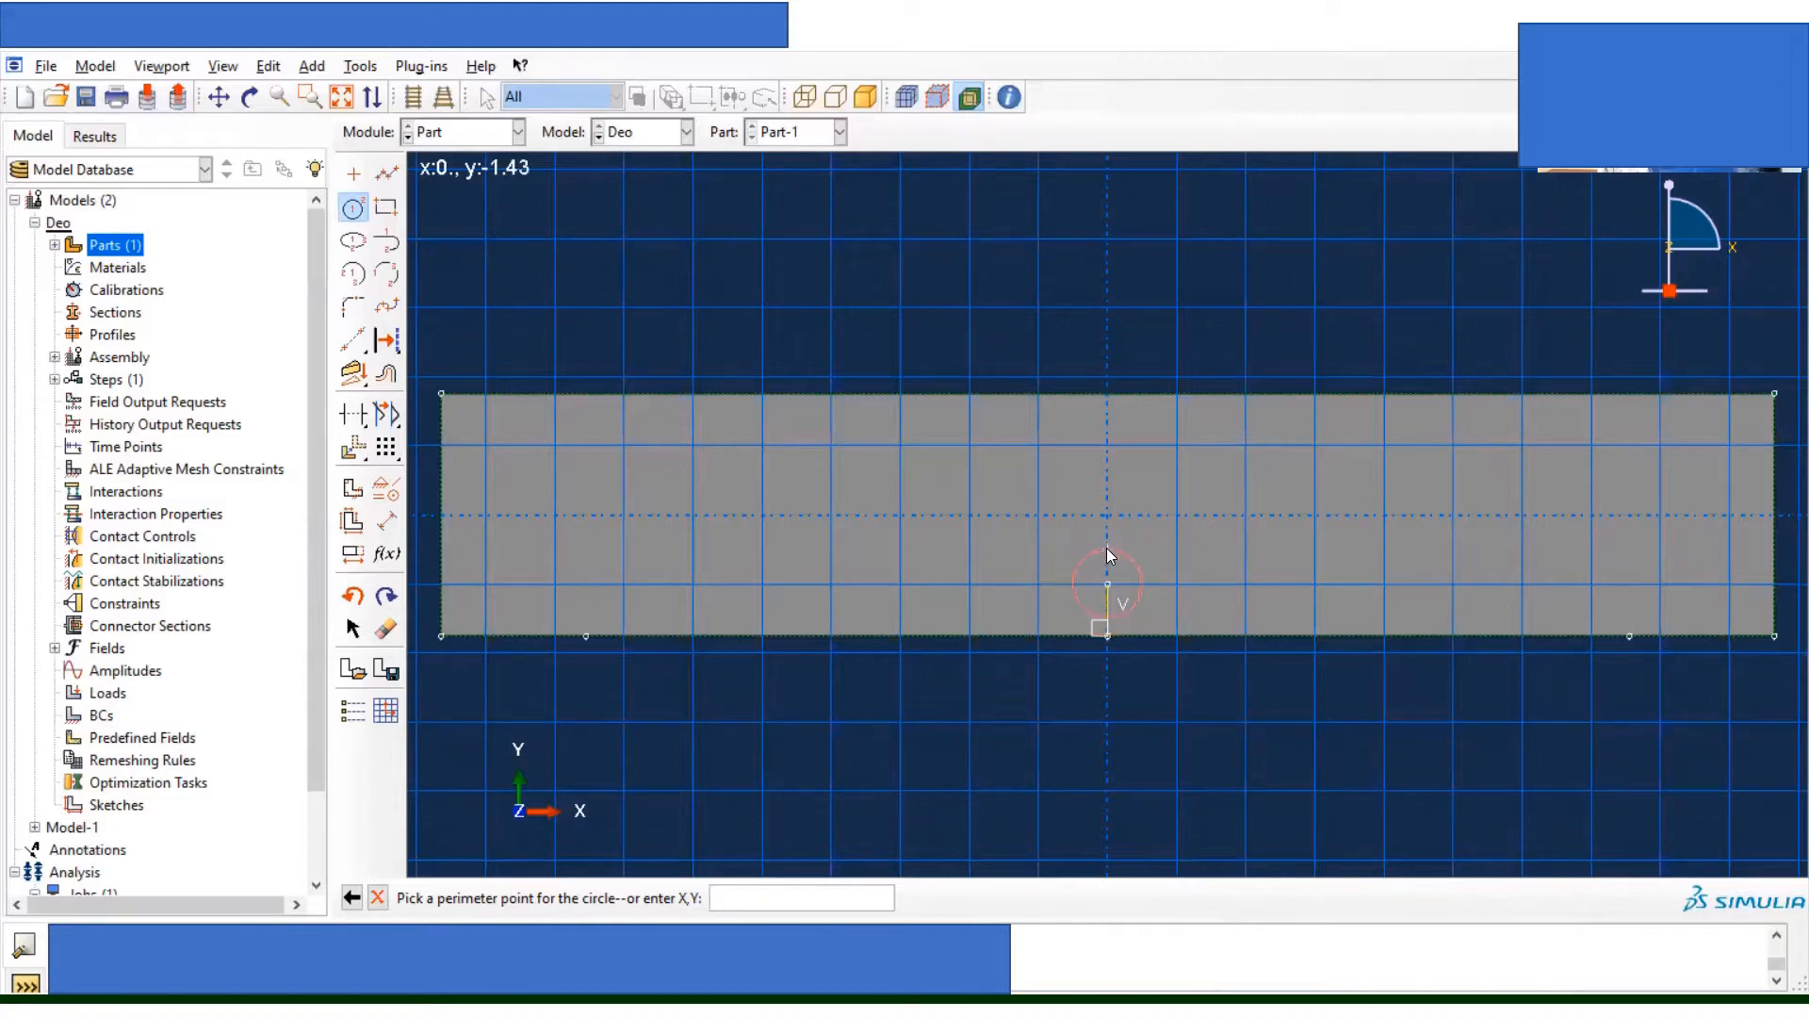
left_click(1108, 551)
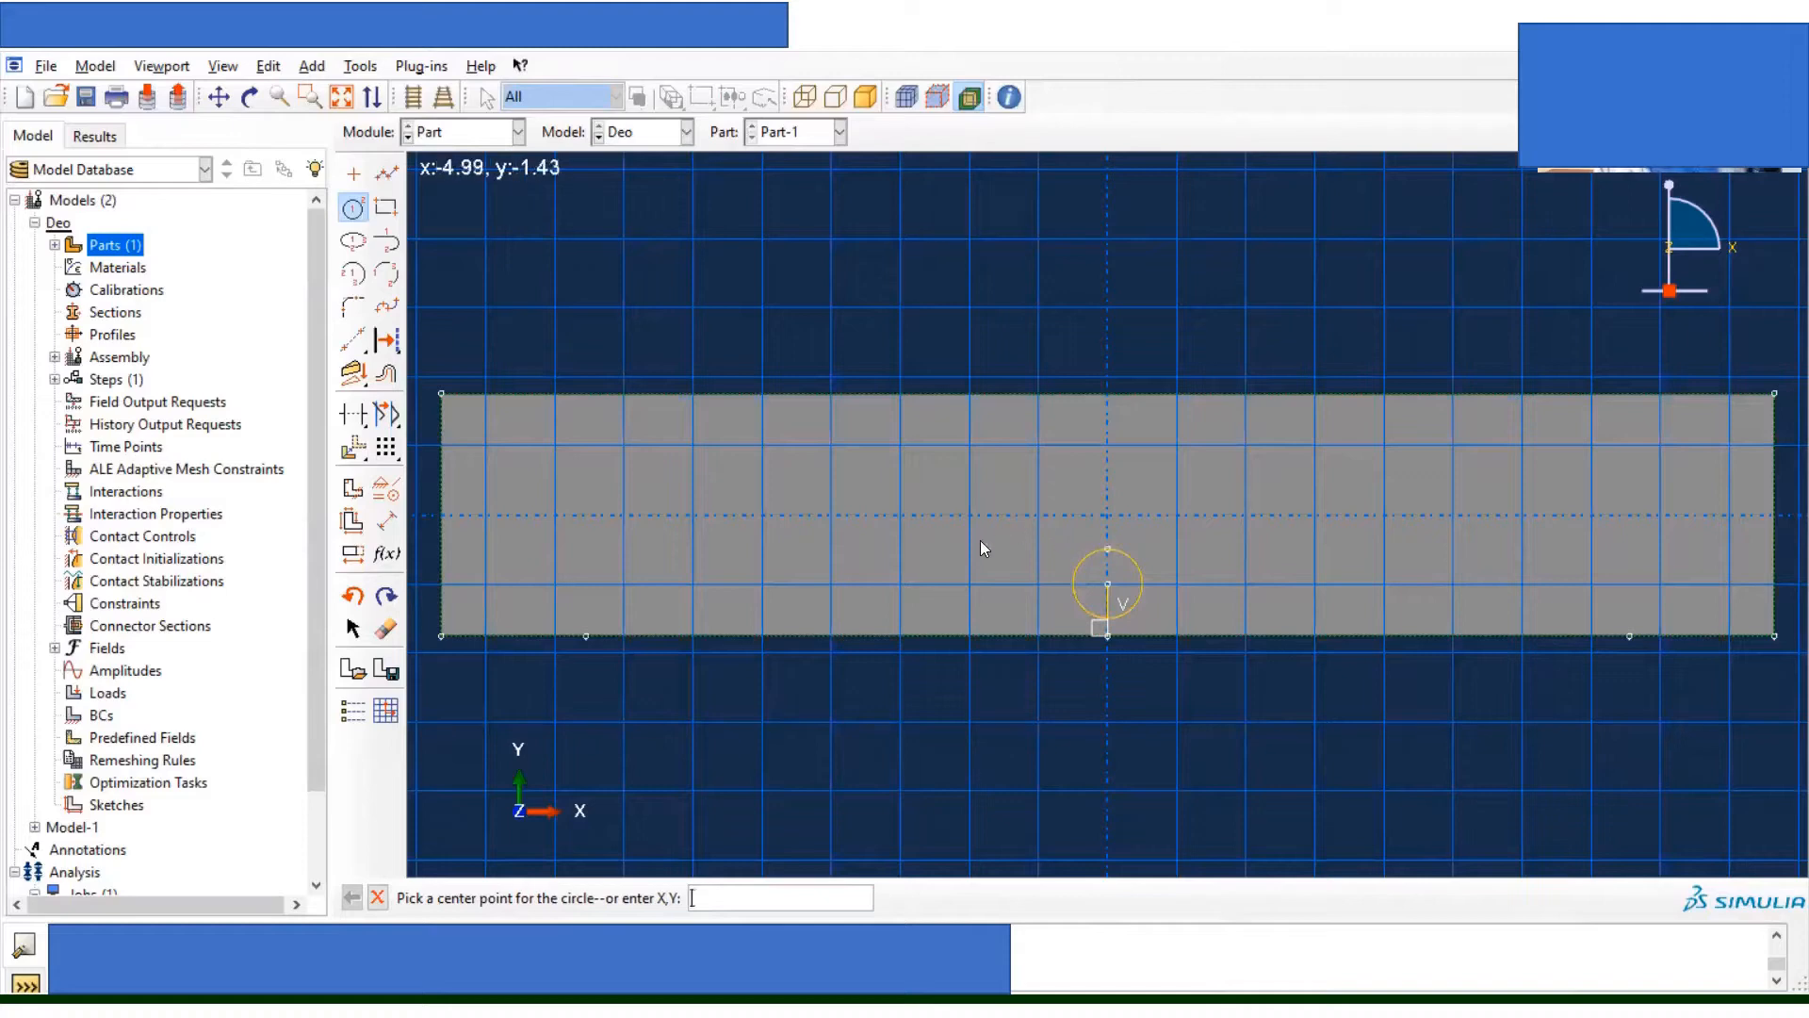
left_click(378, 897)
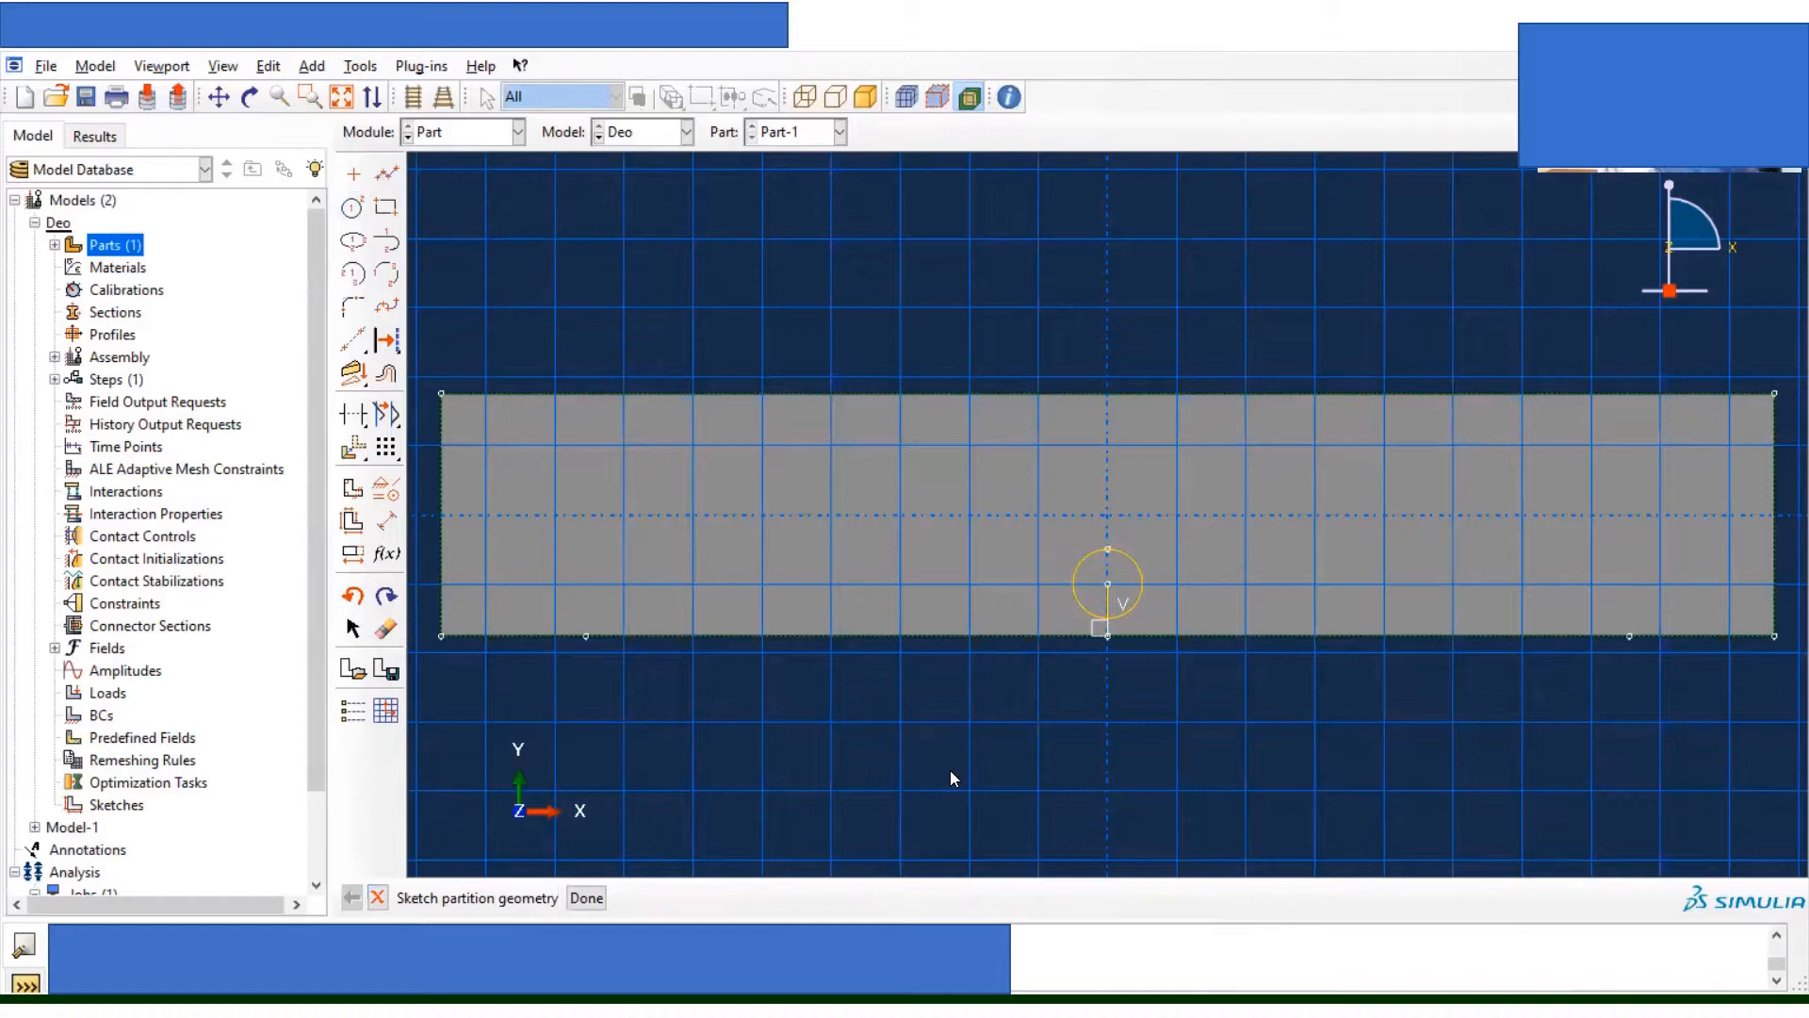
Step: Dimension the vertical partition line and set its length to 2
left_click(386, 520)
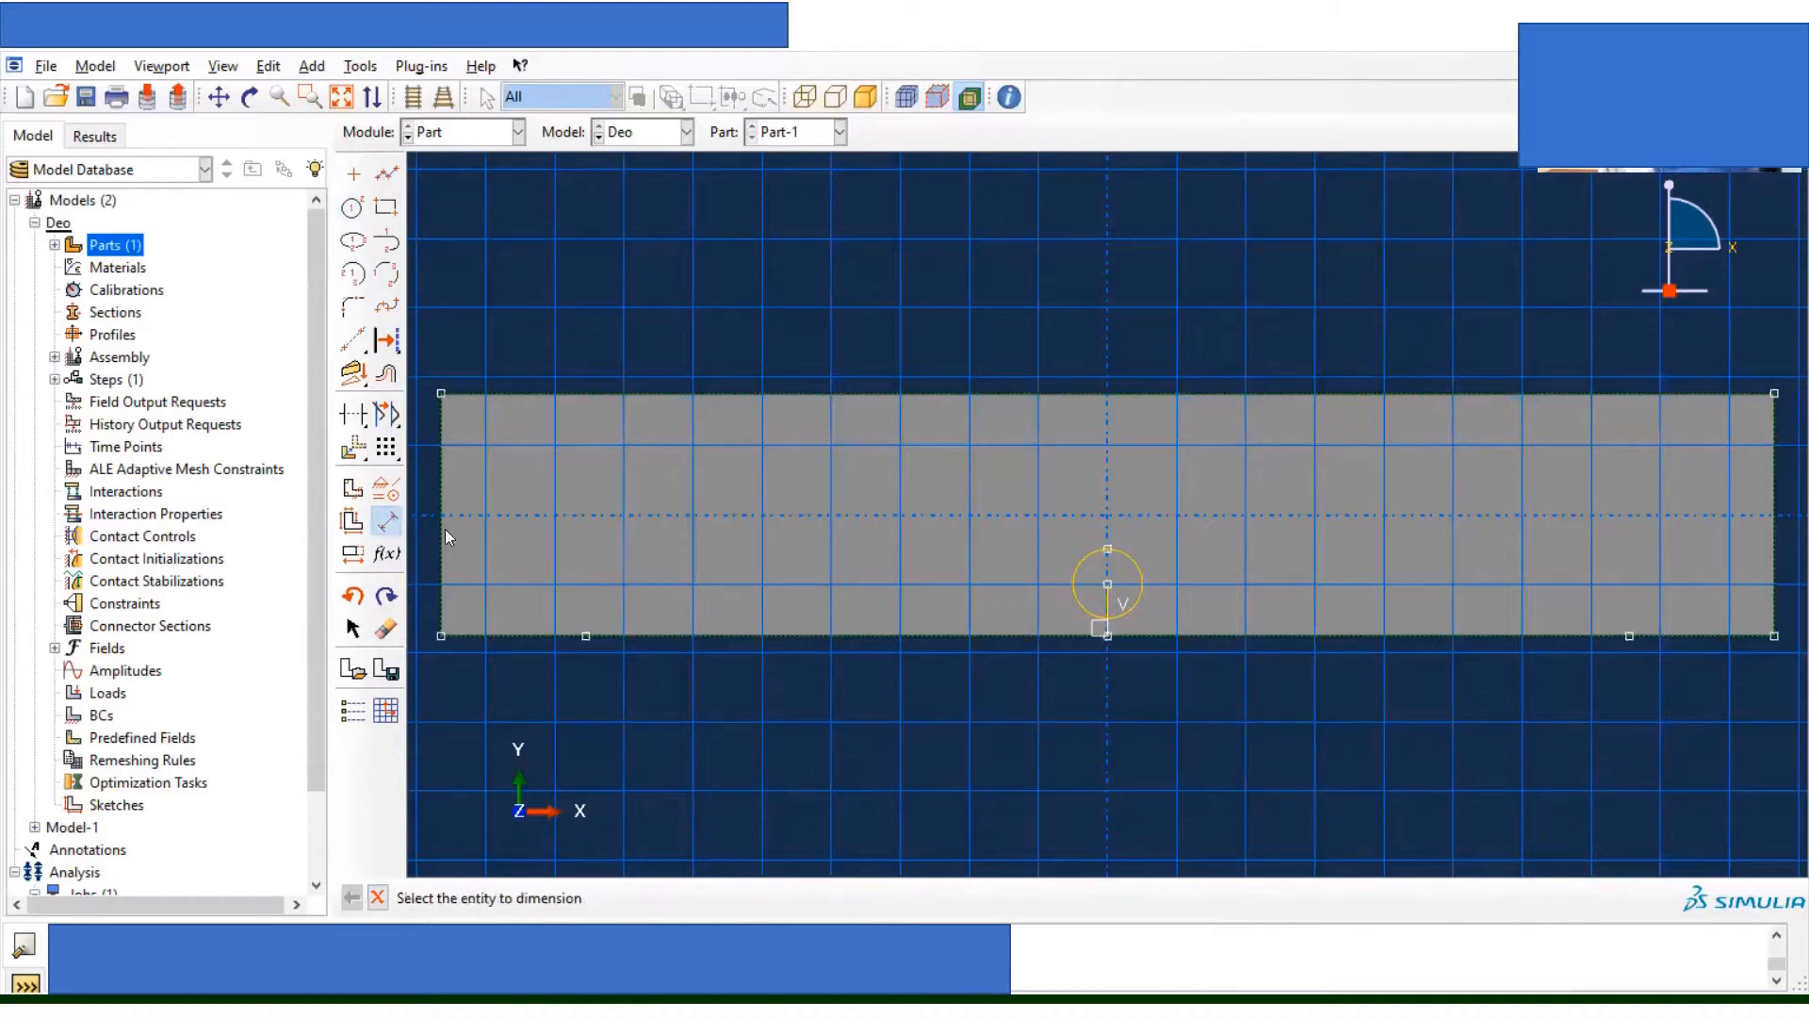
left_click(1108, 604)
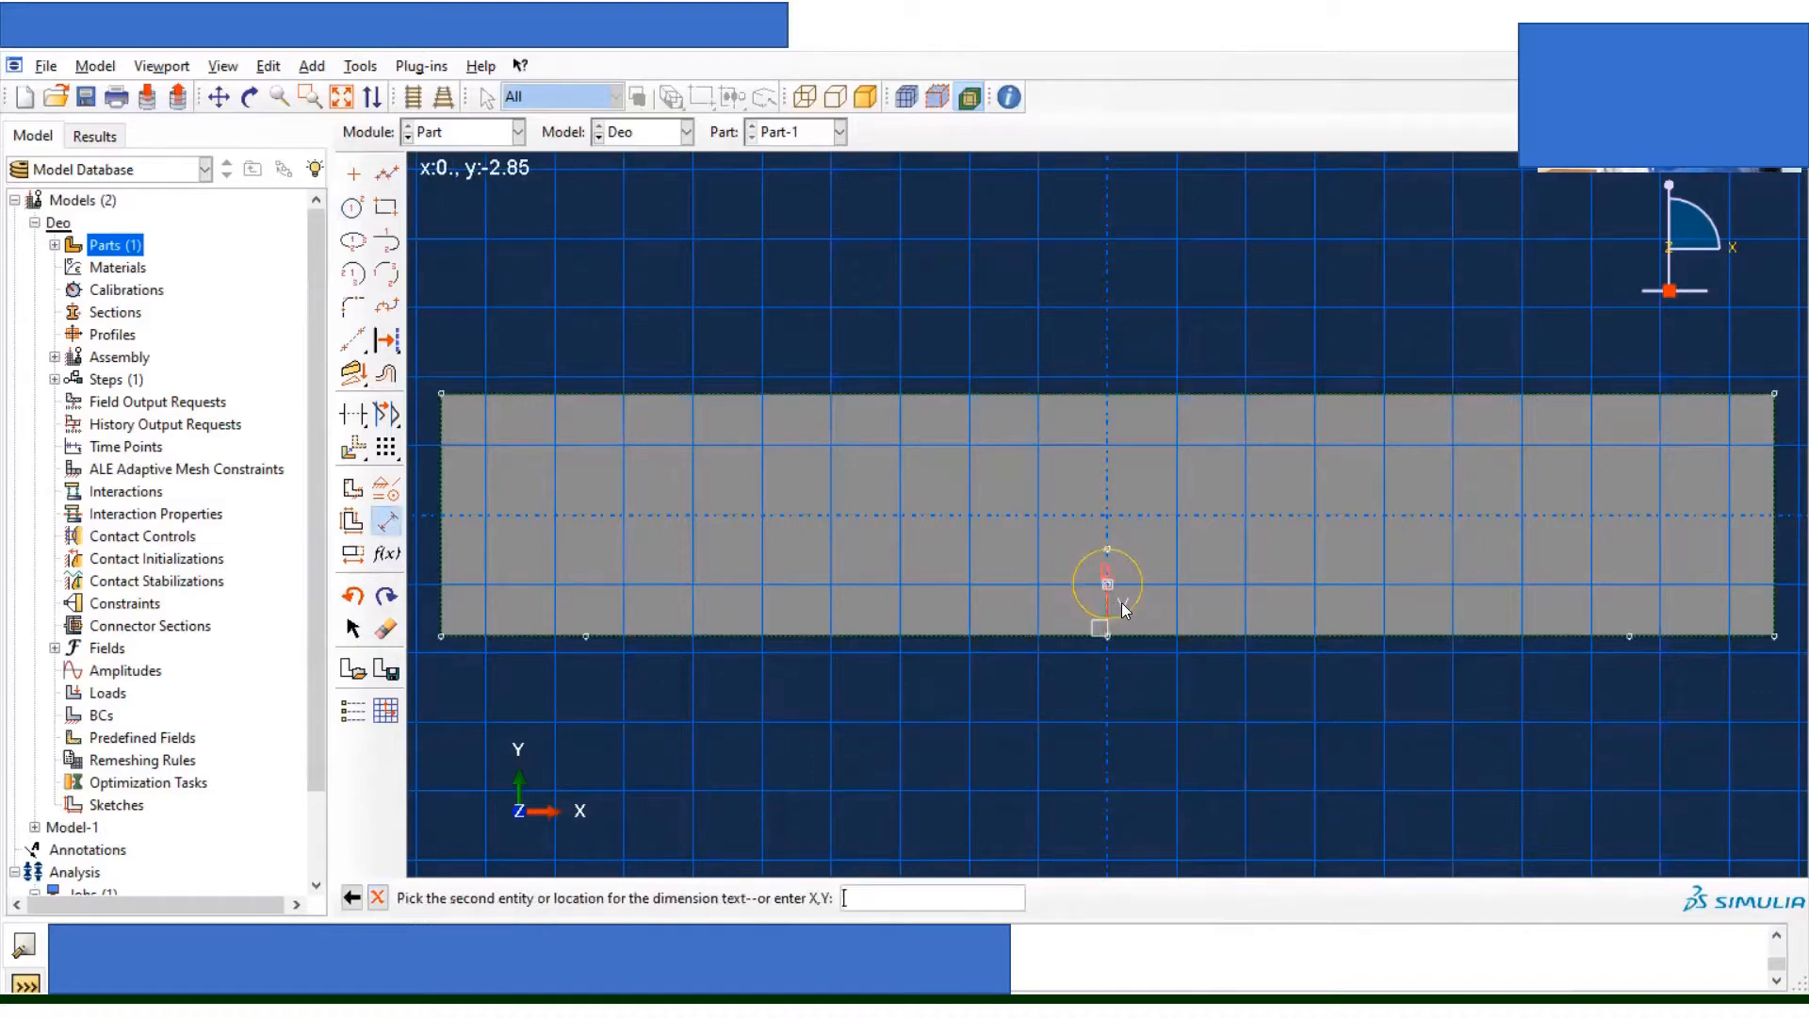
left_click(1183, 609)
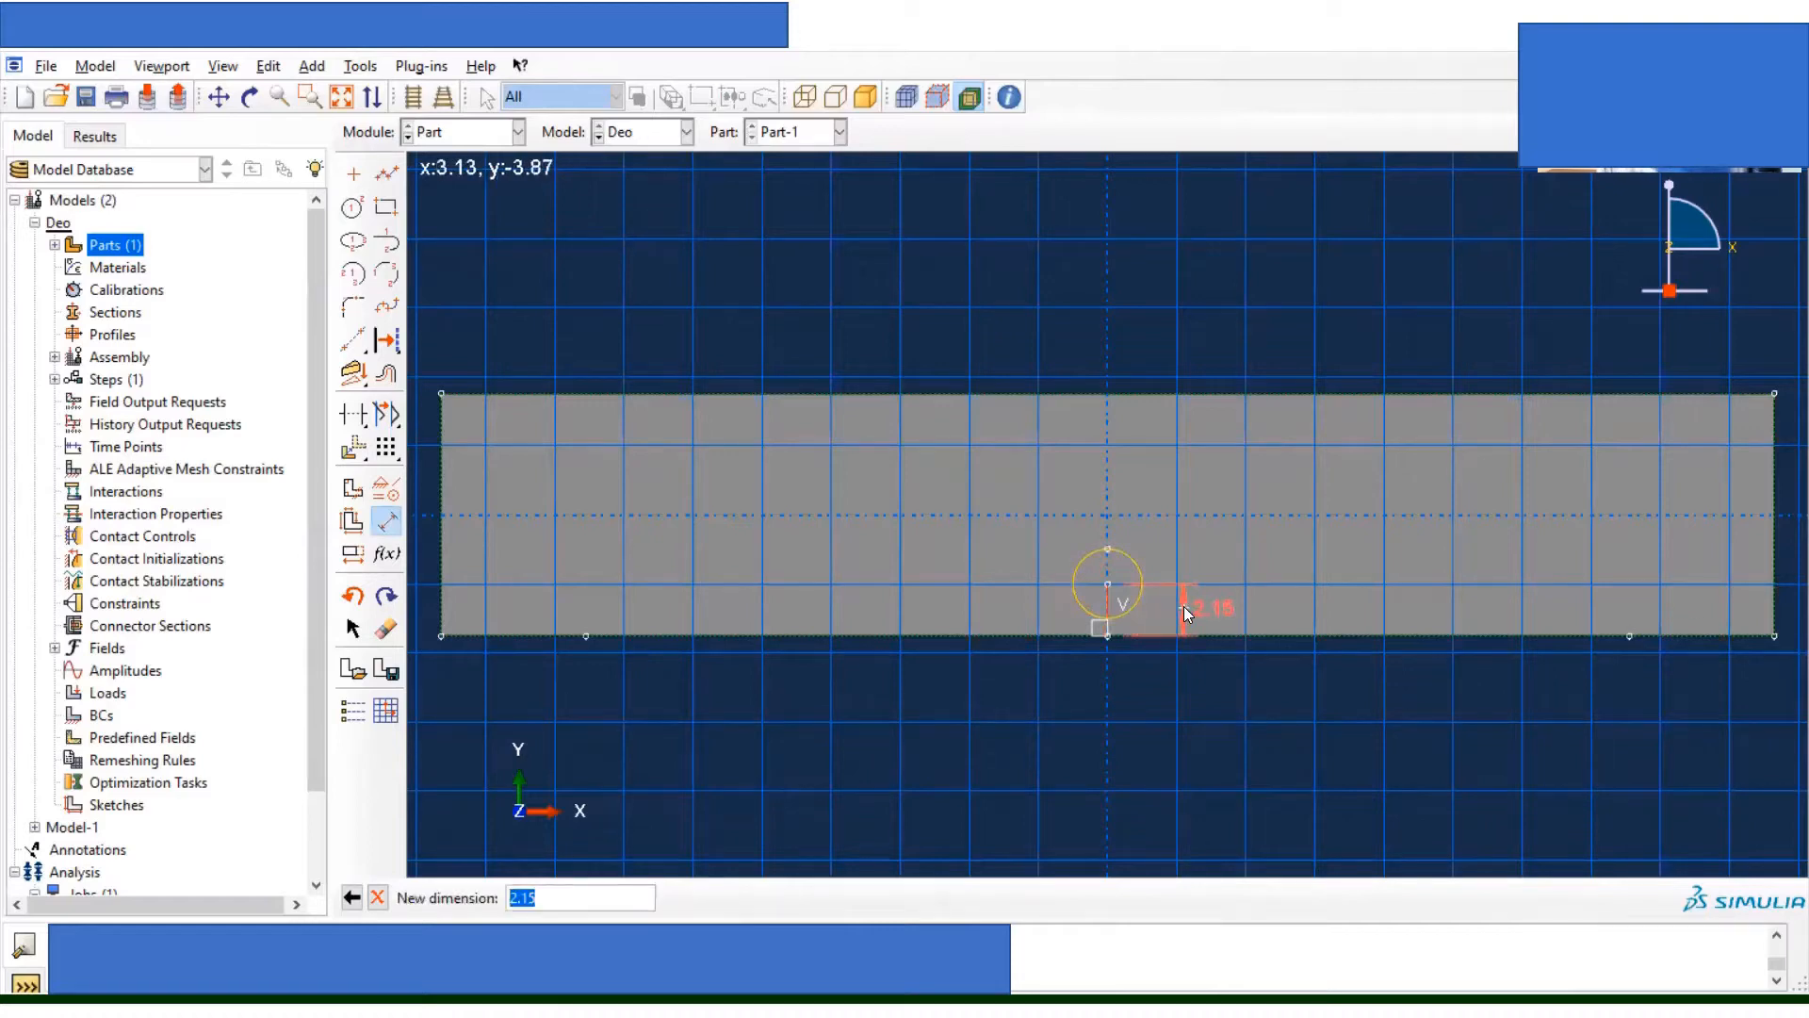
type("2.0")
key("Return")
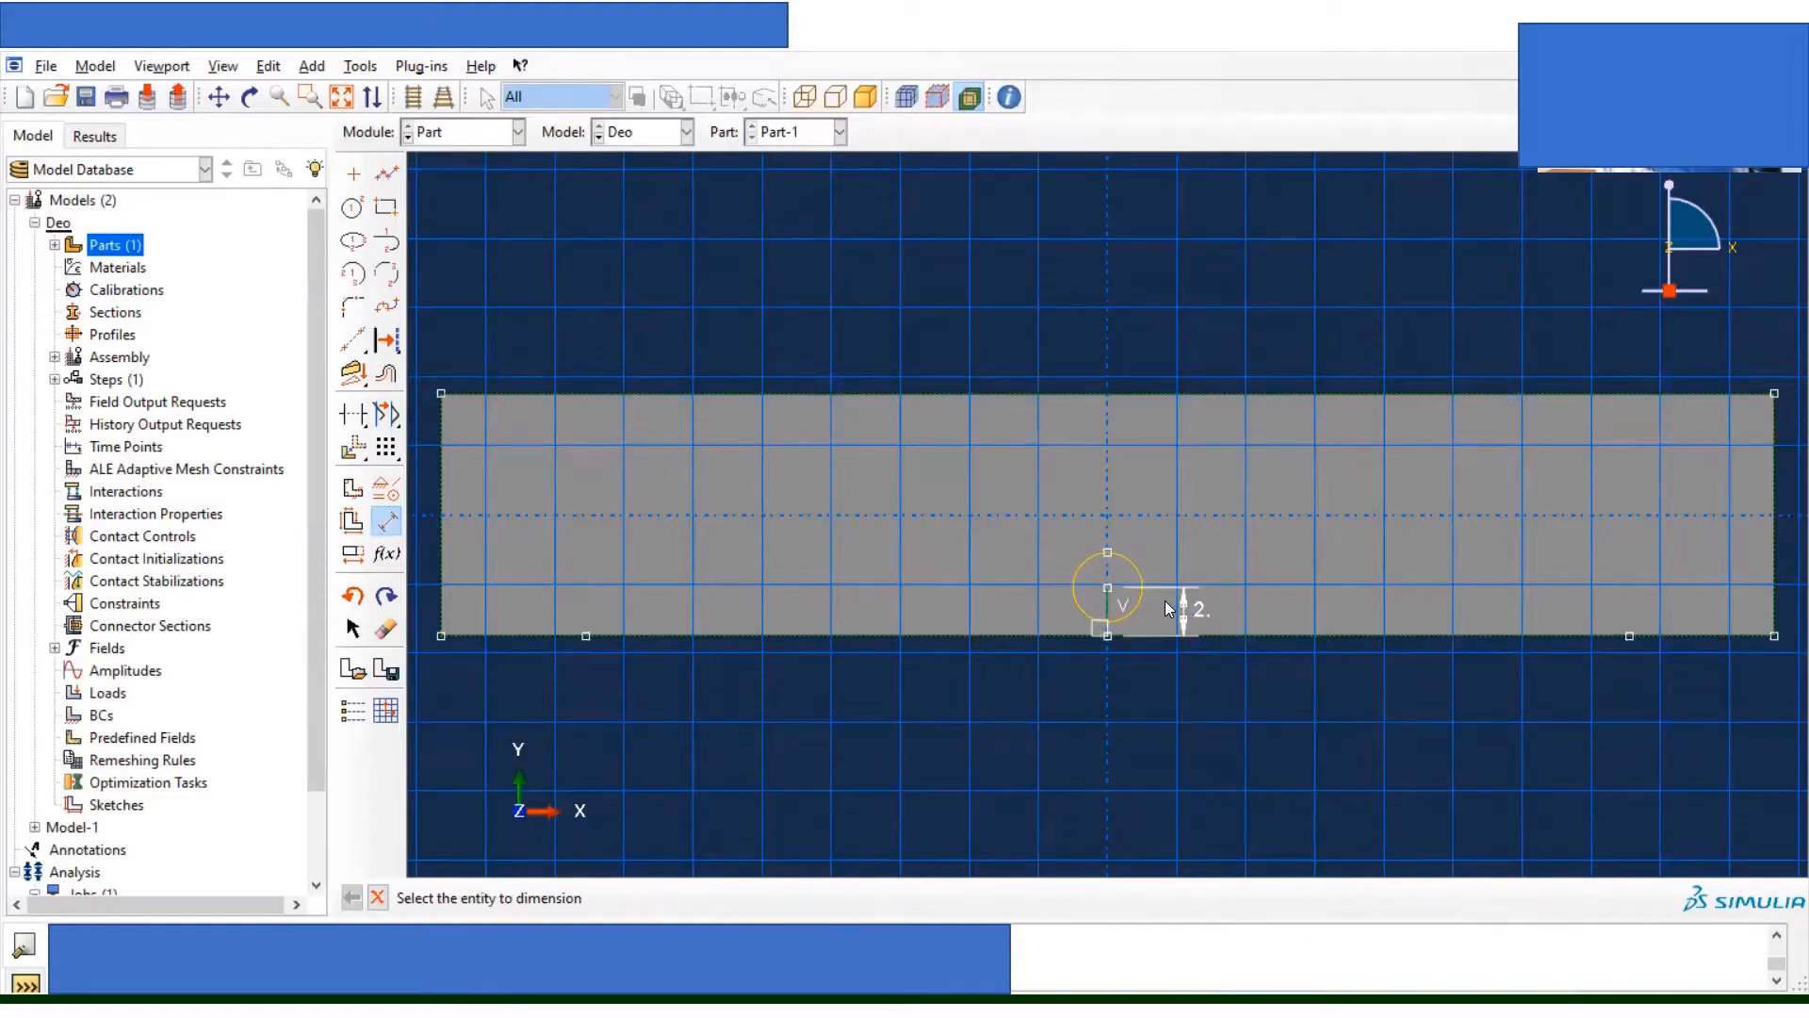
Step: Dimension the circle's radius, set it to 0.5, and complete the face partition
left_click(1134, 563)
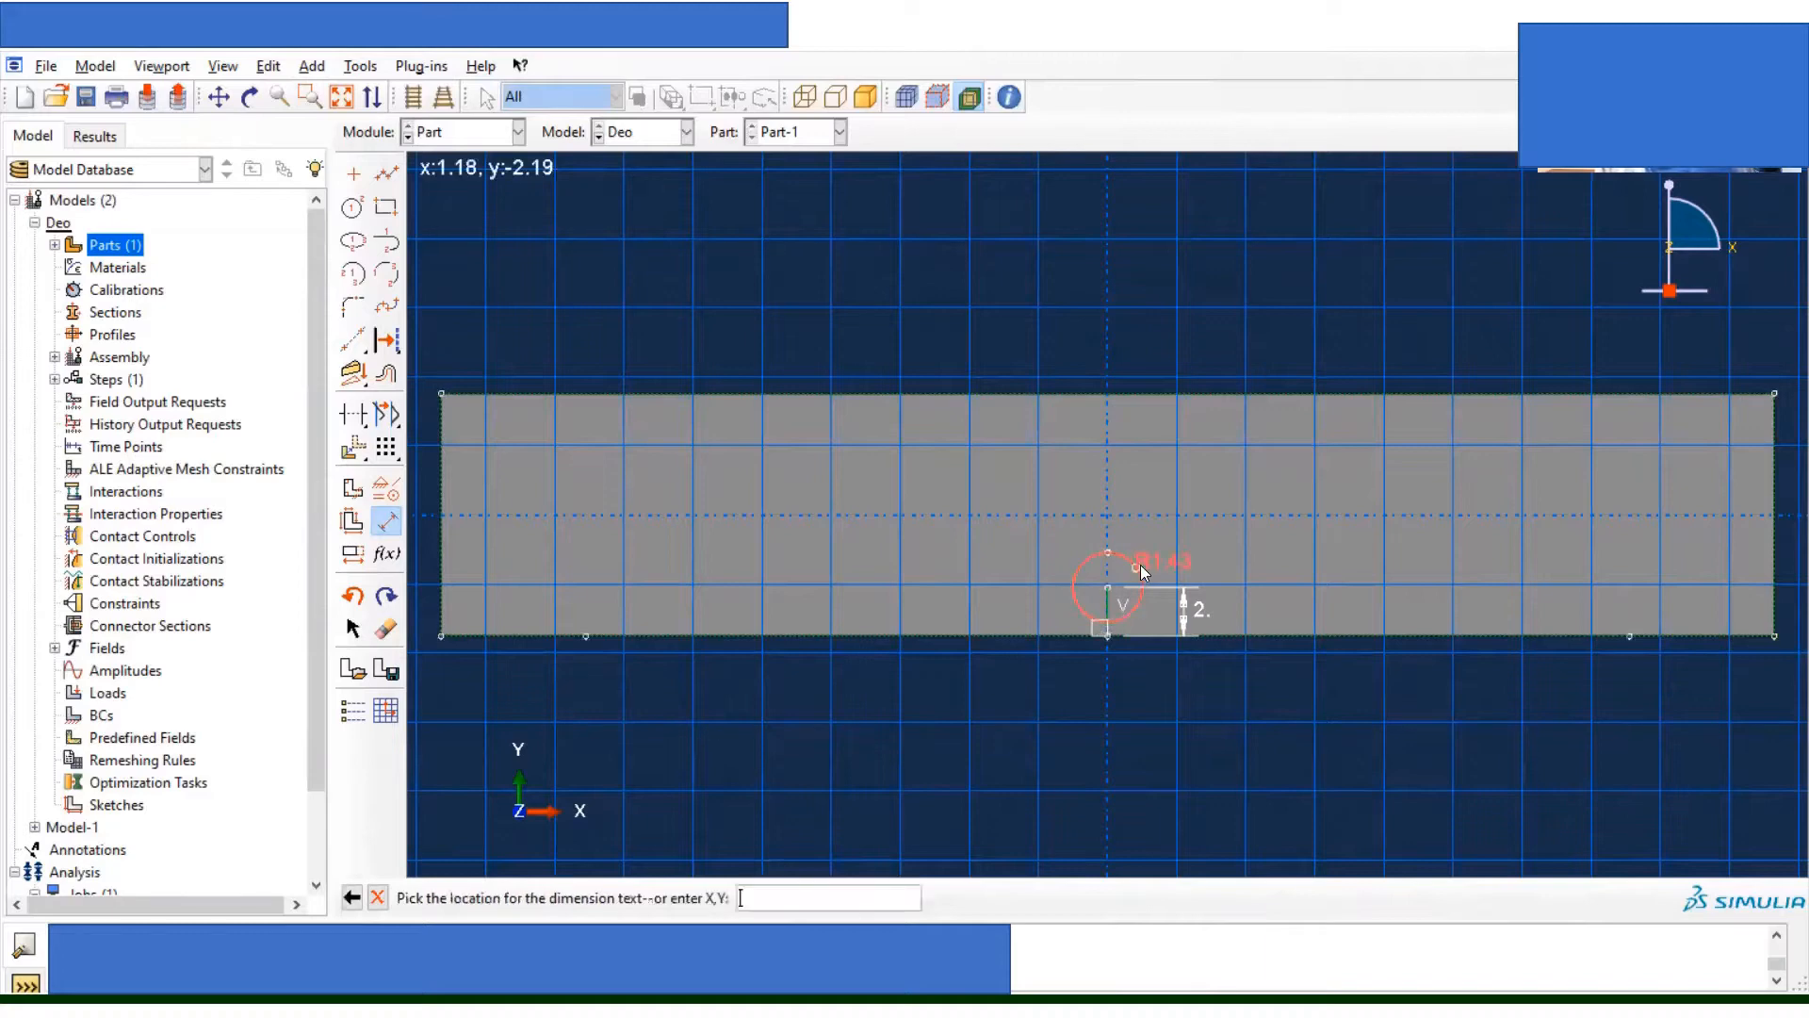
left_click(1204, 528)
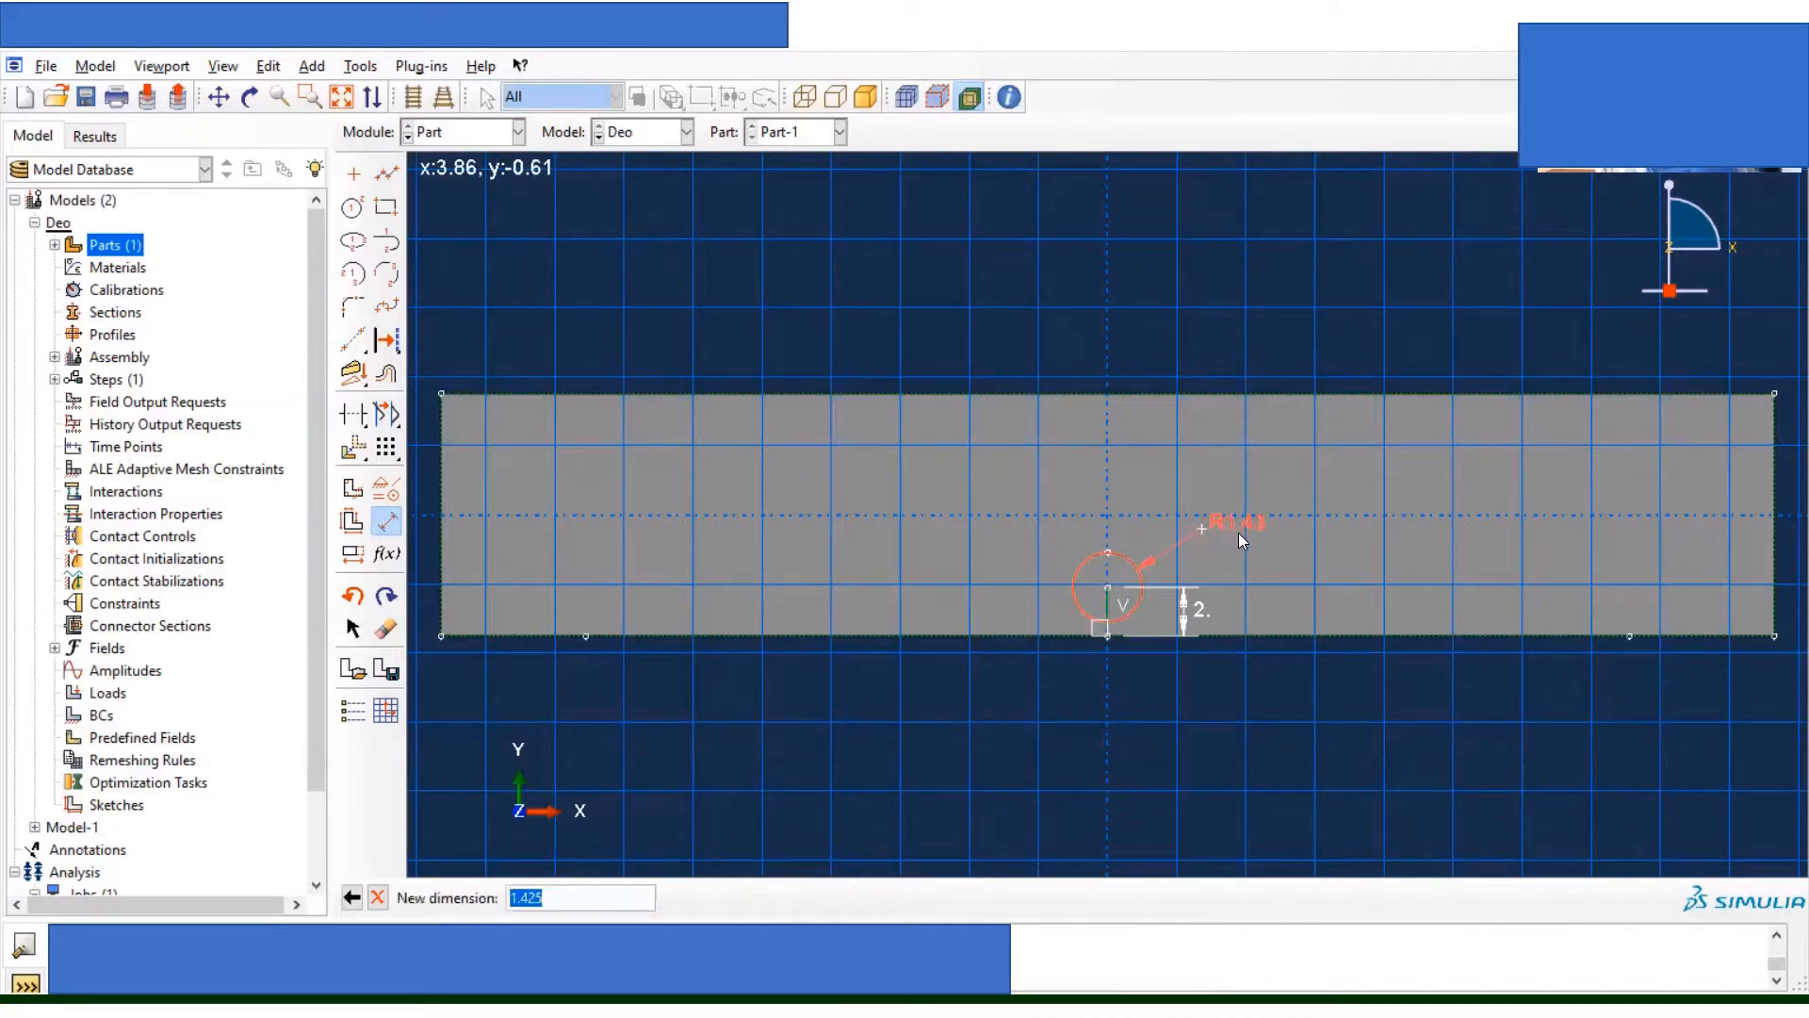
left_click(592, 894)
left_click_drag(585, 896, 494, 905)
type("0.5")
key("Return")
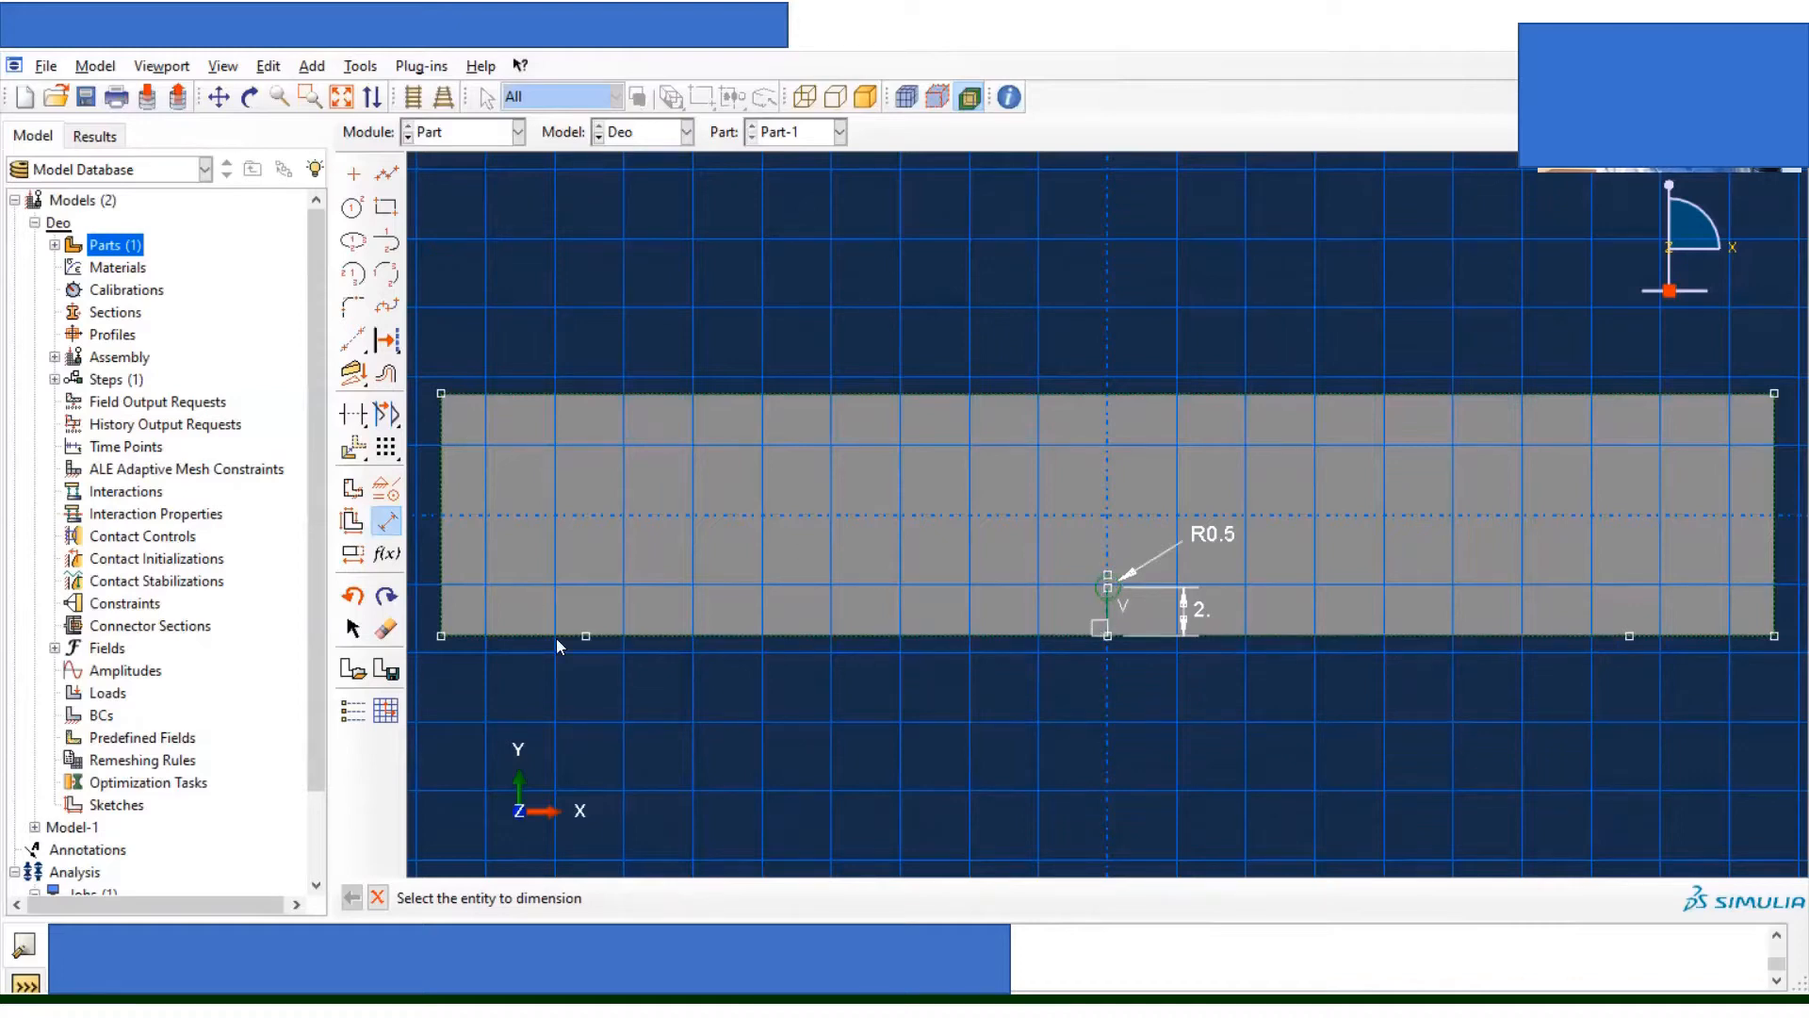
left_click(378, 898)
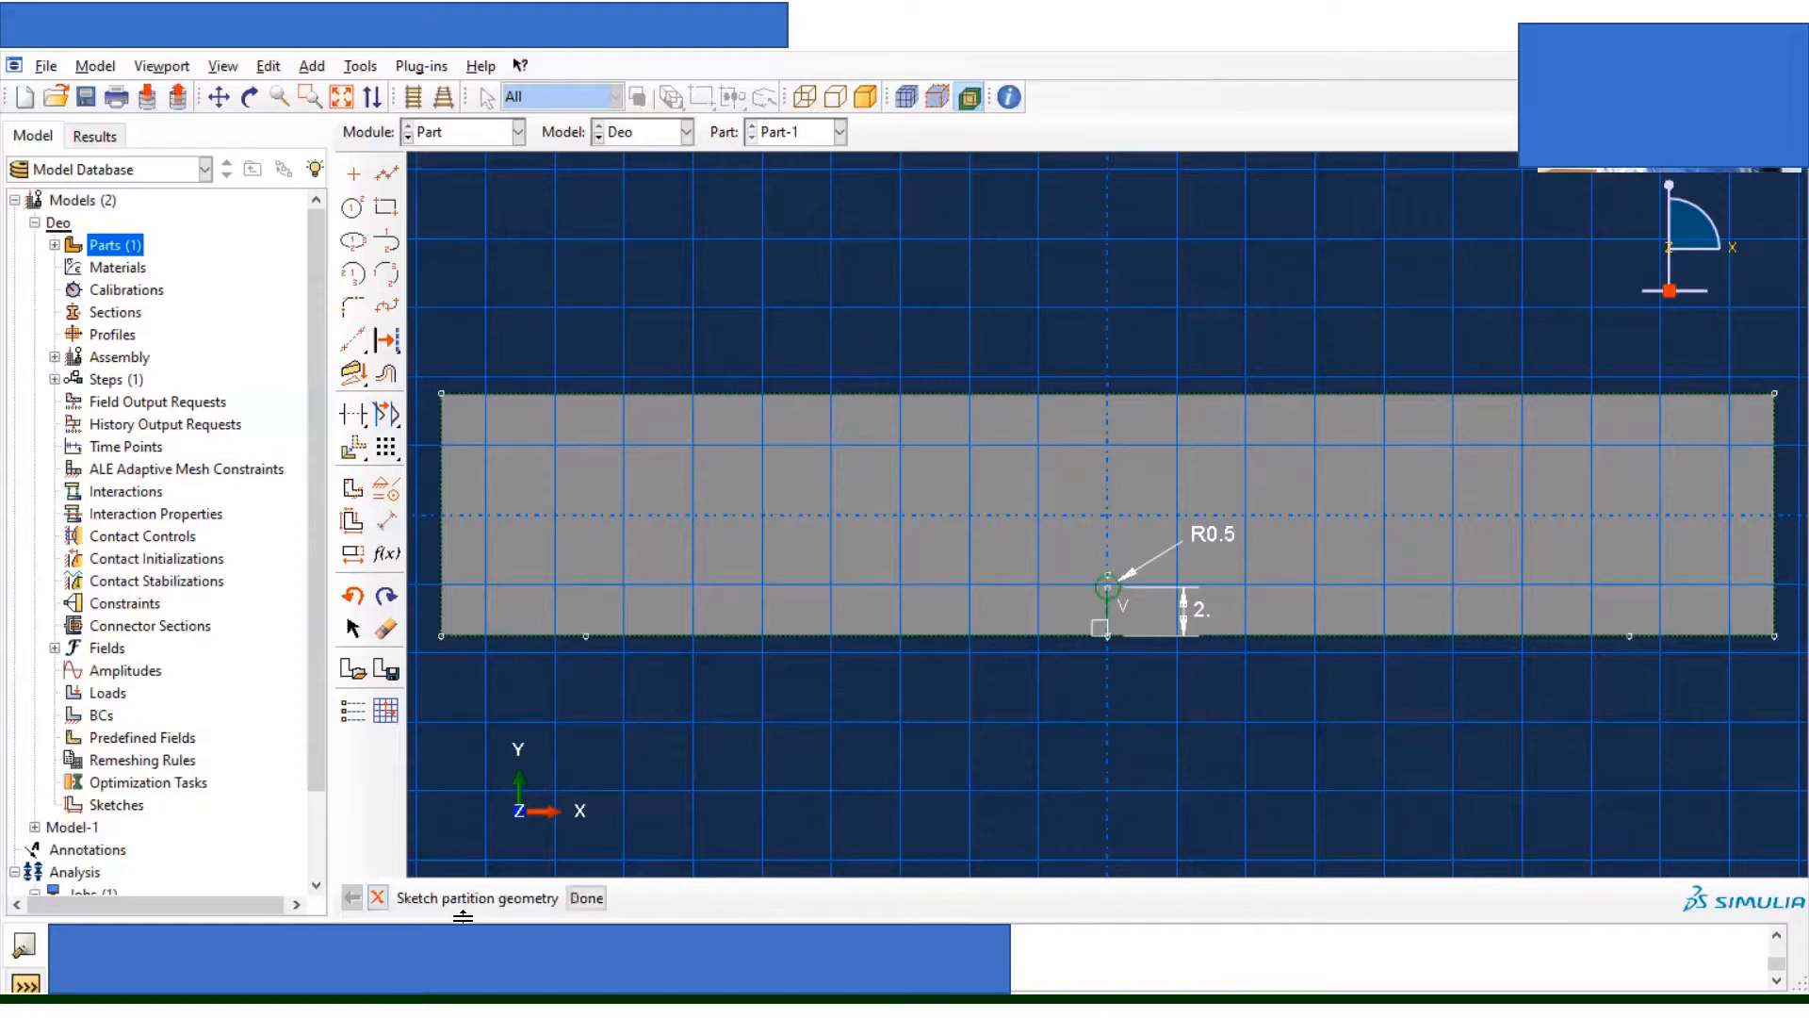
left_click(587, 898)
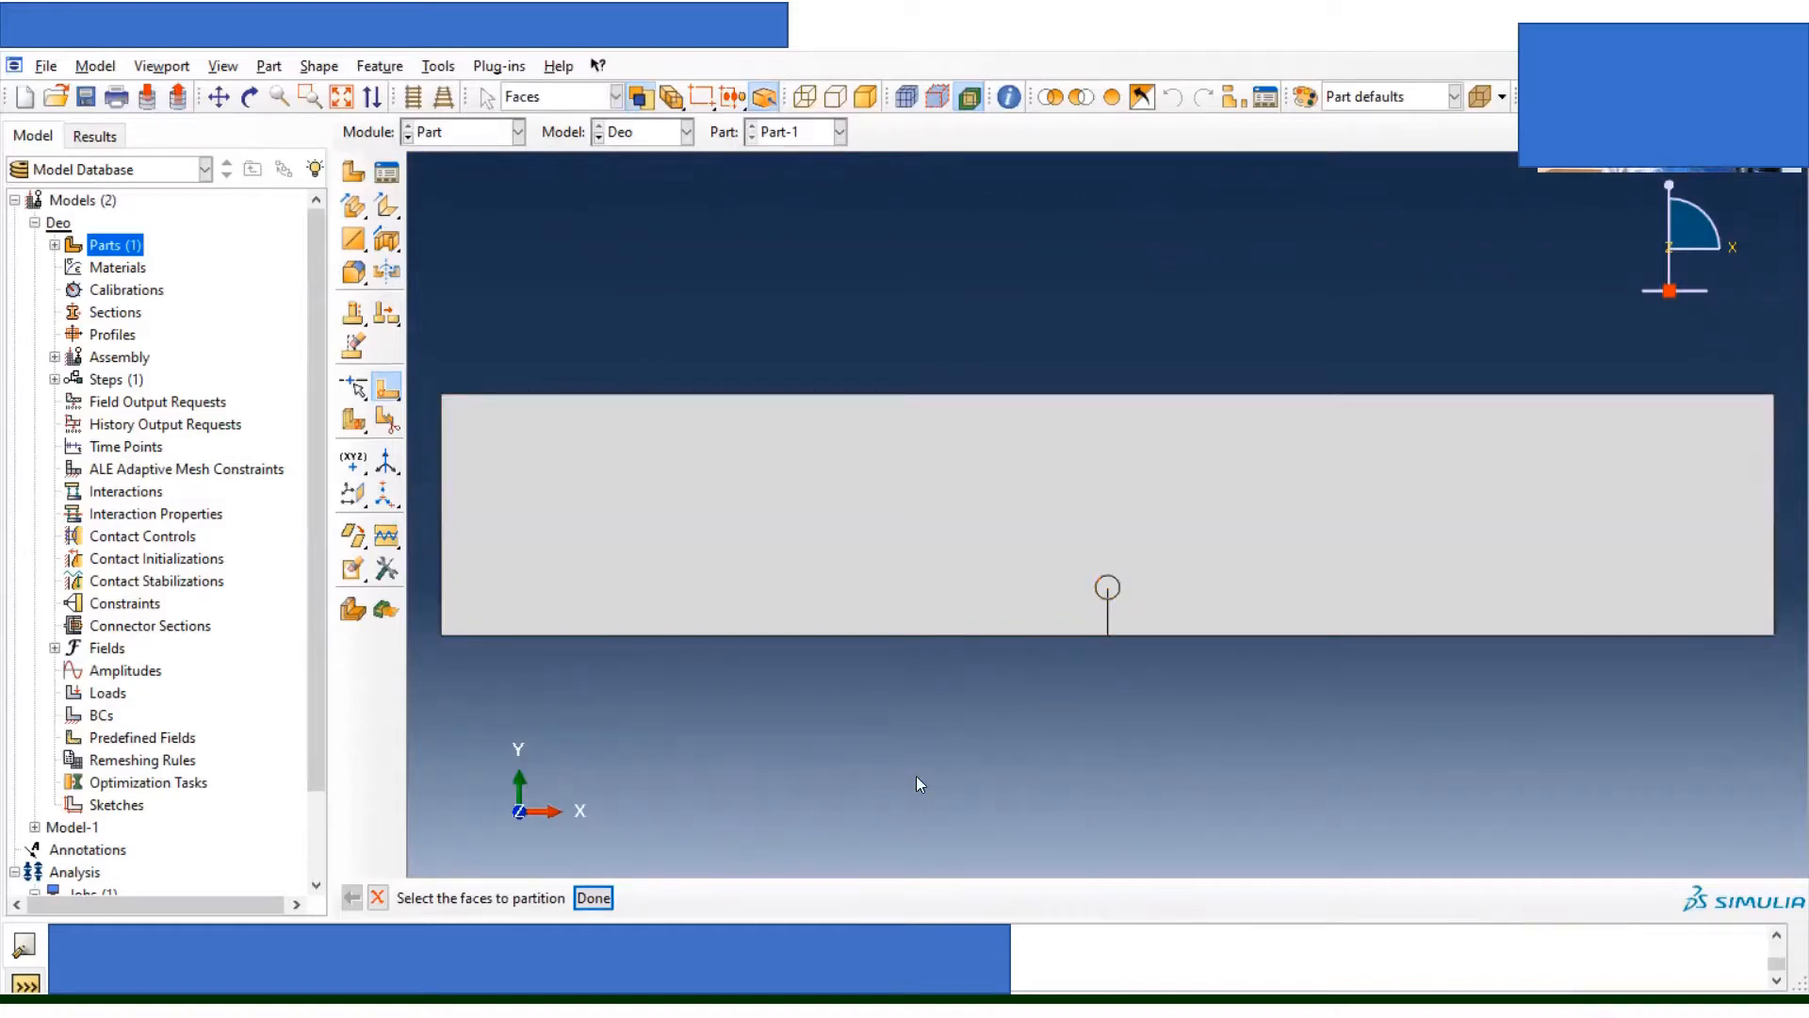
left_click(593, 897)
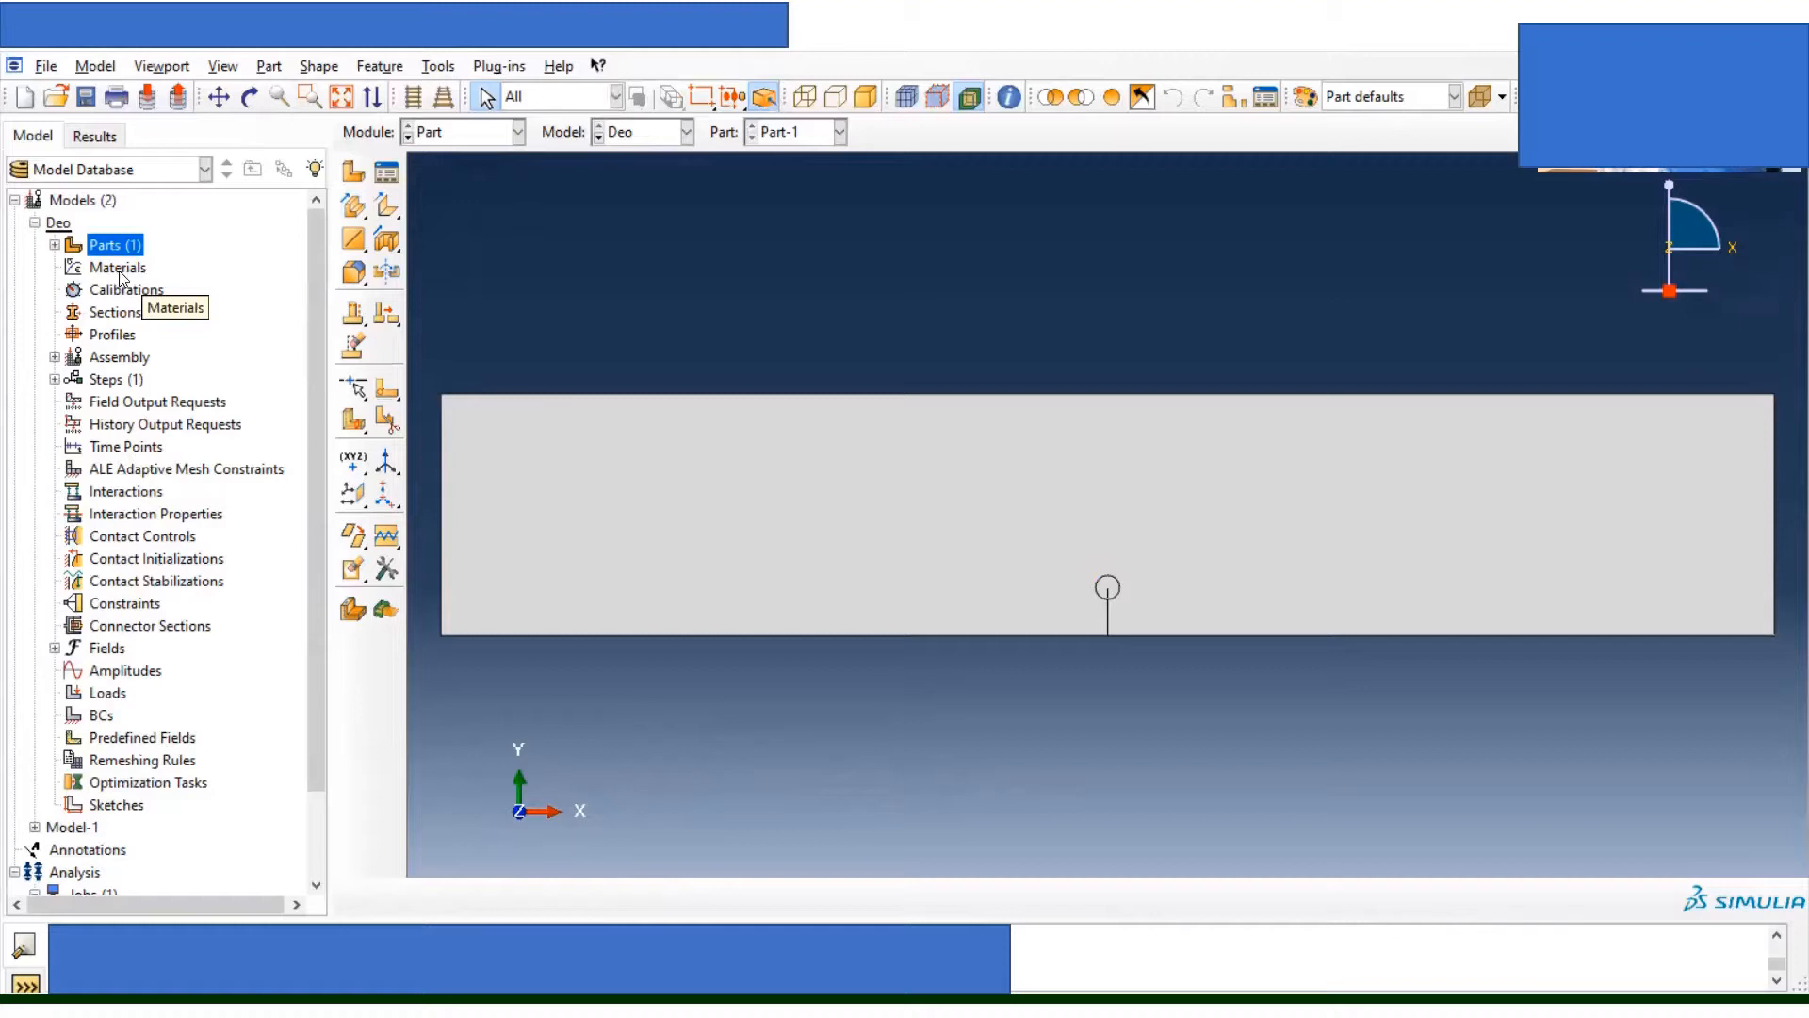
Step: Create a new material in the Deo model and add elastic mechanical behavior to it
left_click(120, 269)
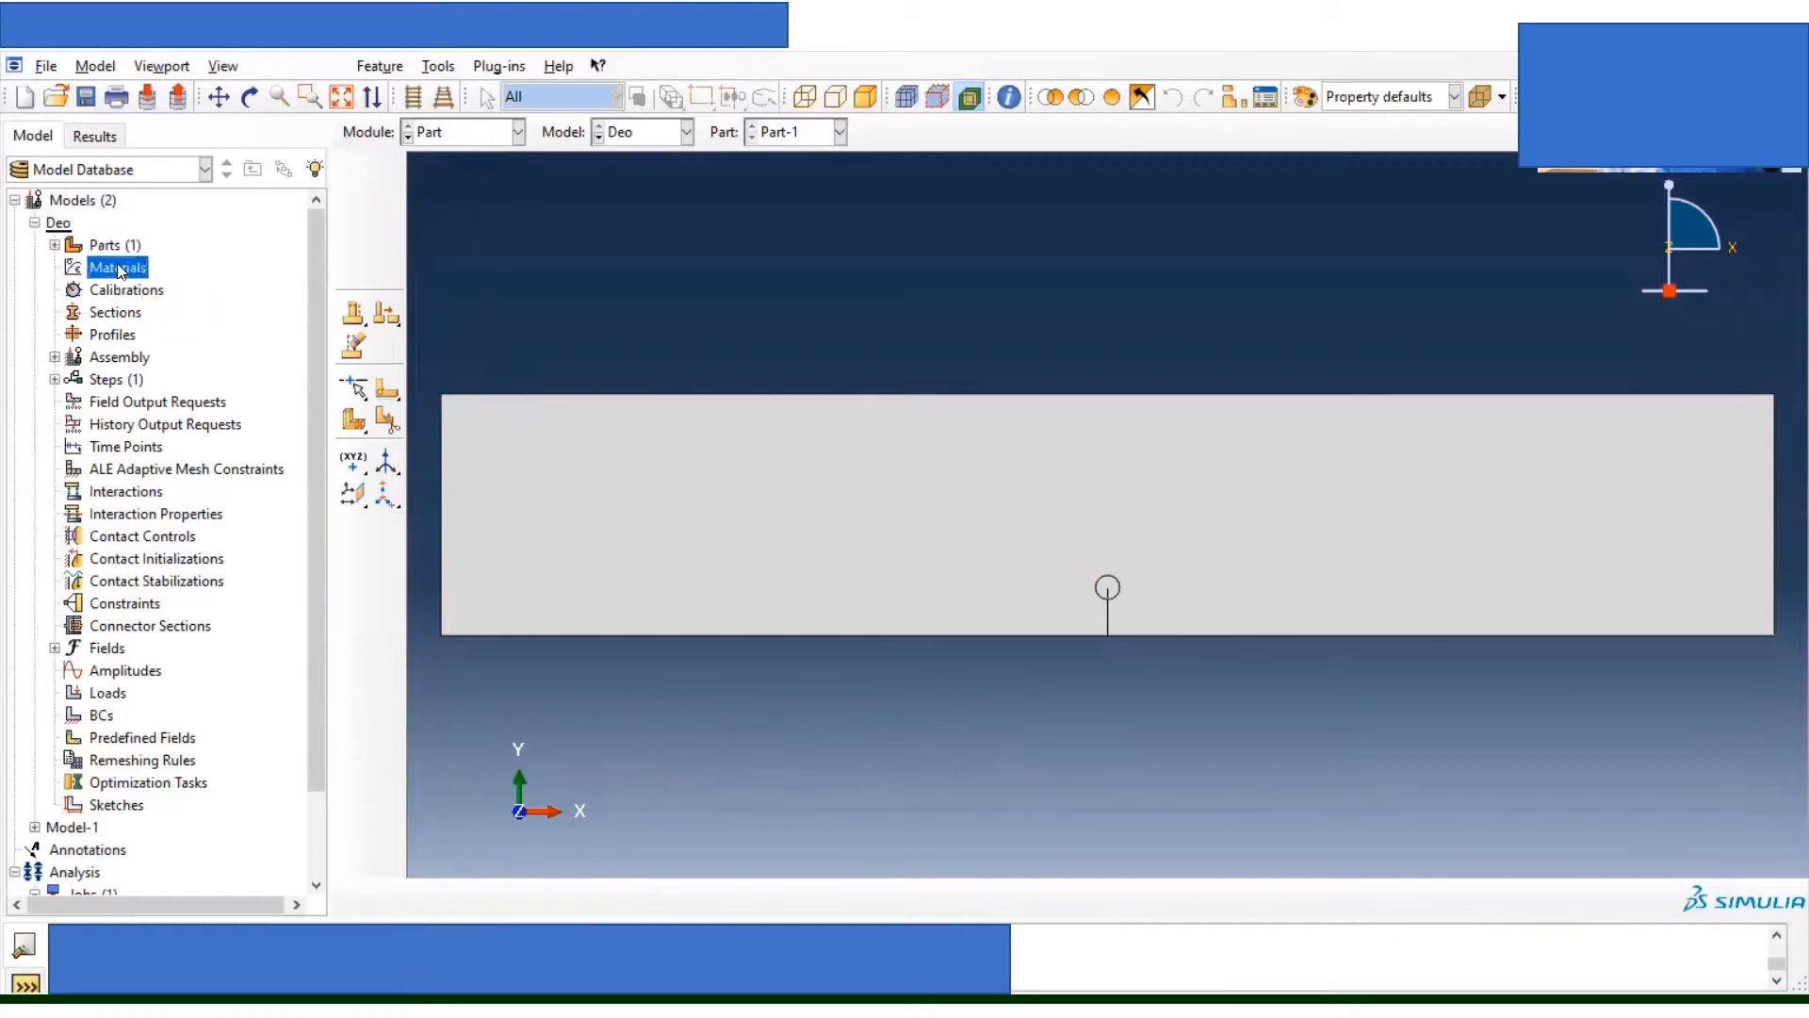
double_click(120, 271)
left_click(139, 421)
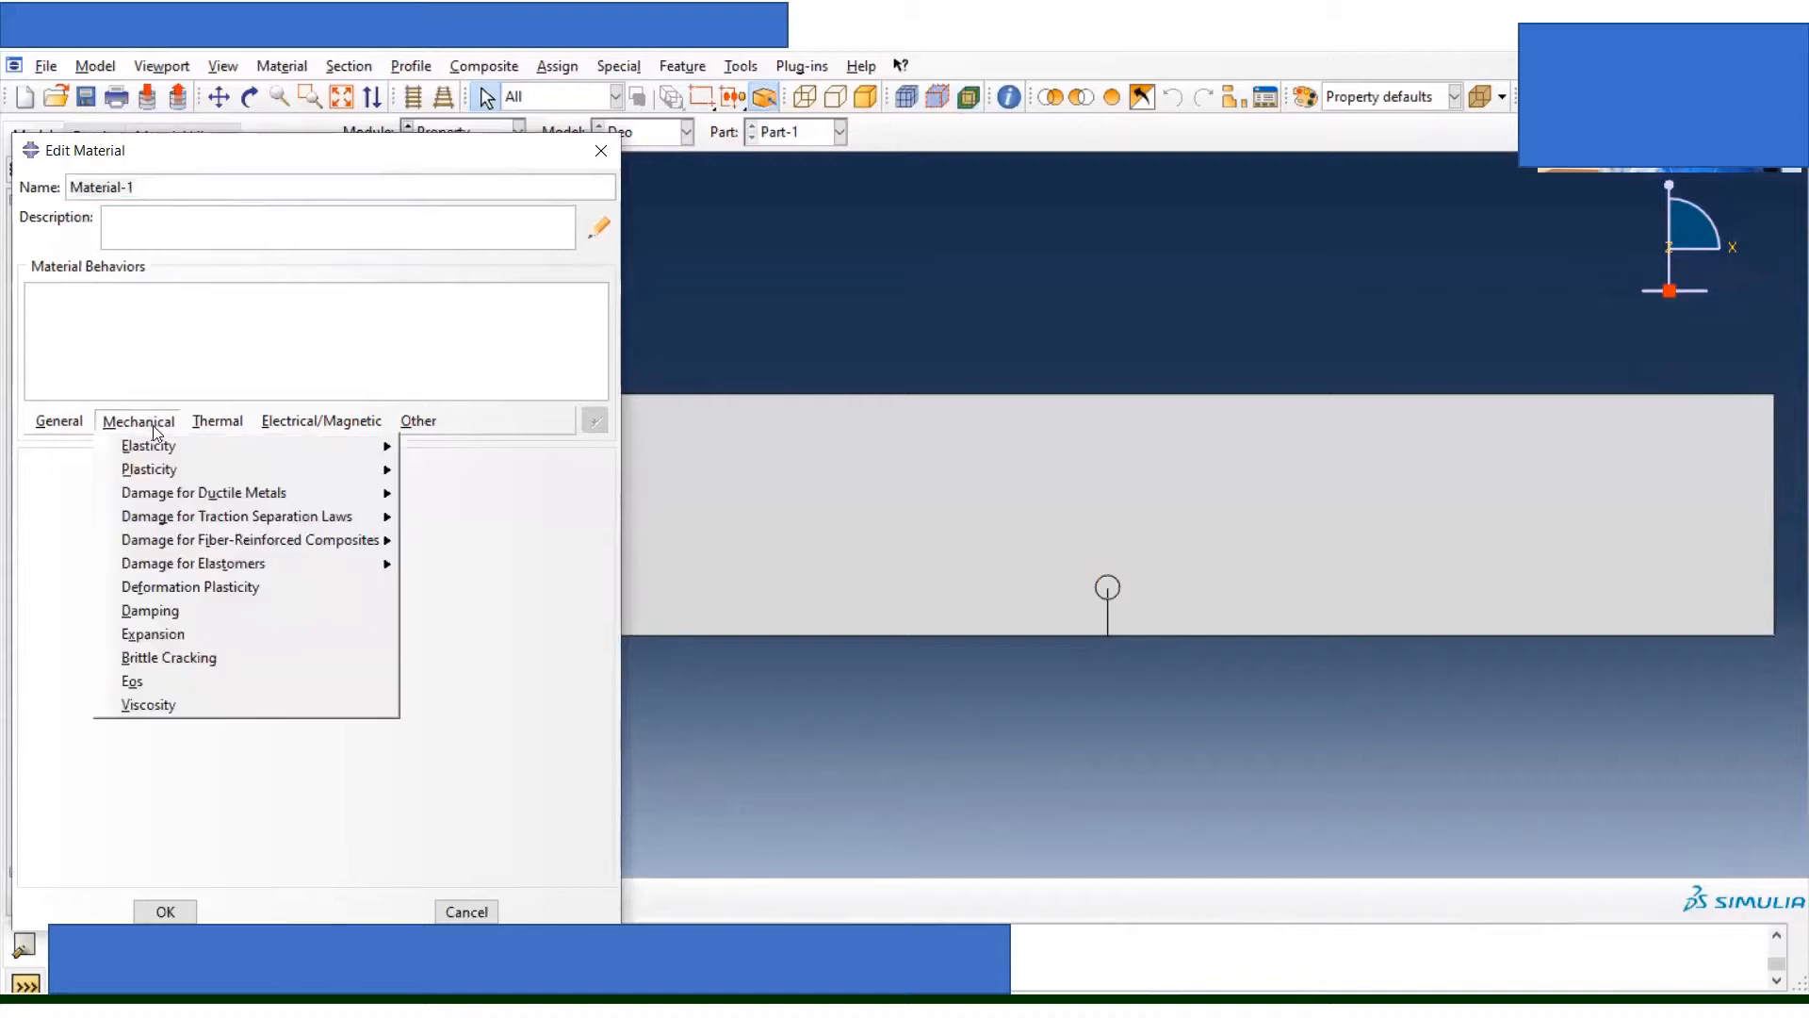
mouse_move(303, 444)
left_click(448, 449)
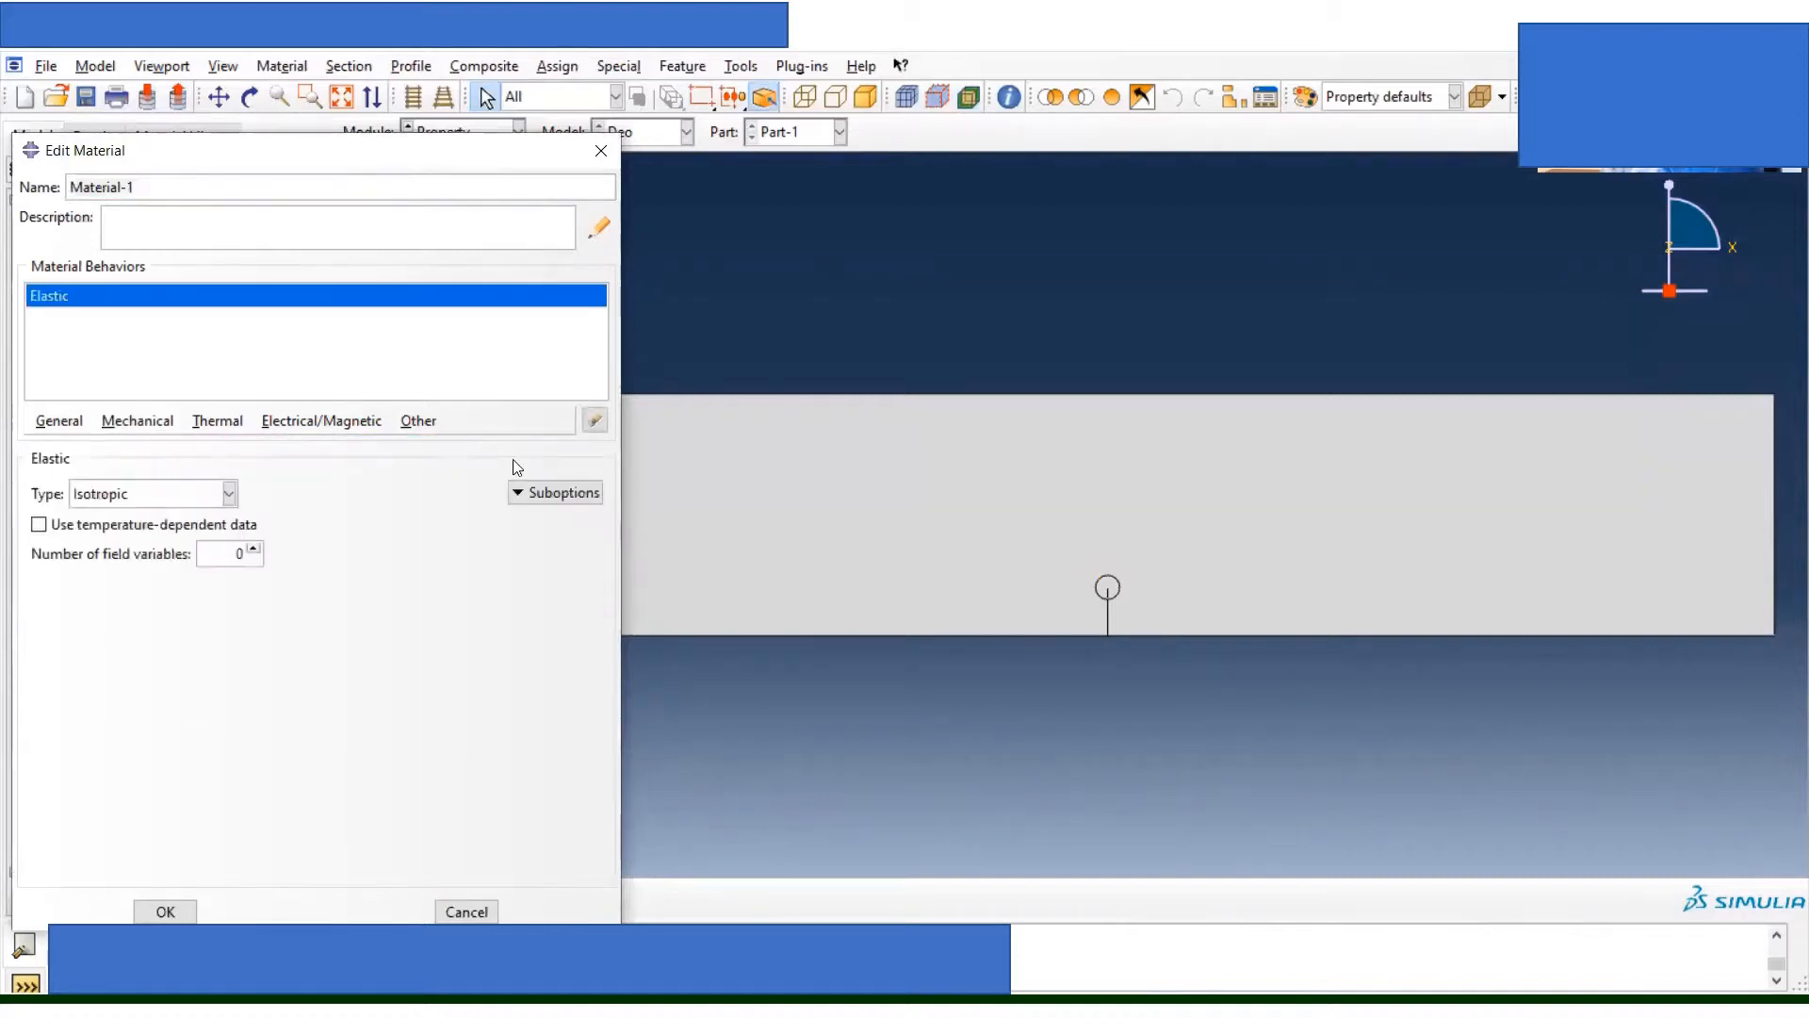
Step: Set the material's Young's modulus to 2e5 and Poisson's ratio to 0.3, and save the material
left_click(124, 729)
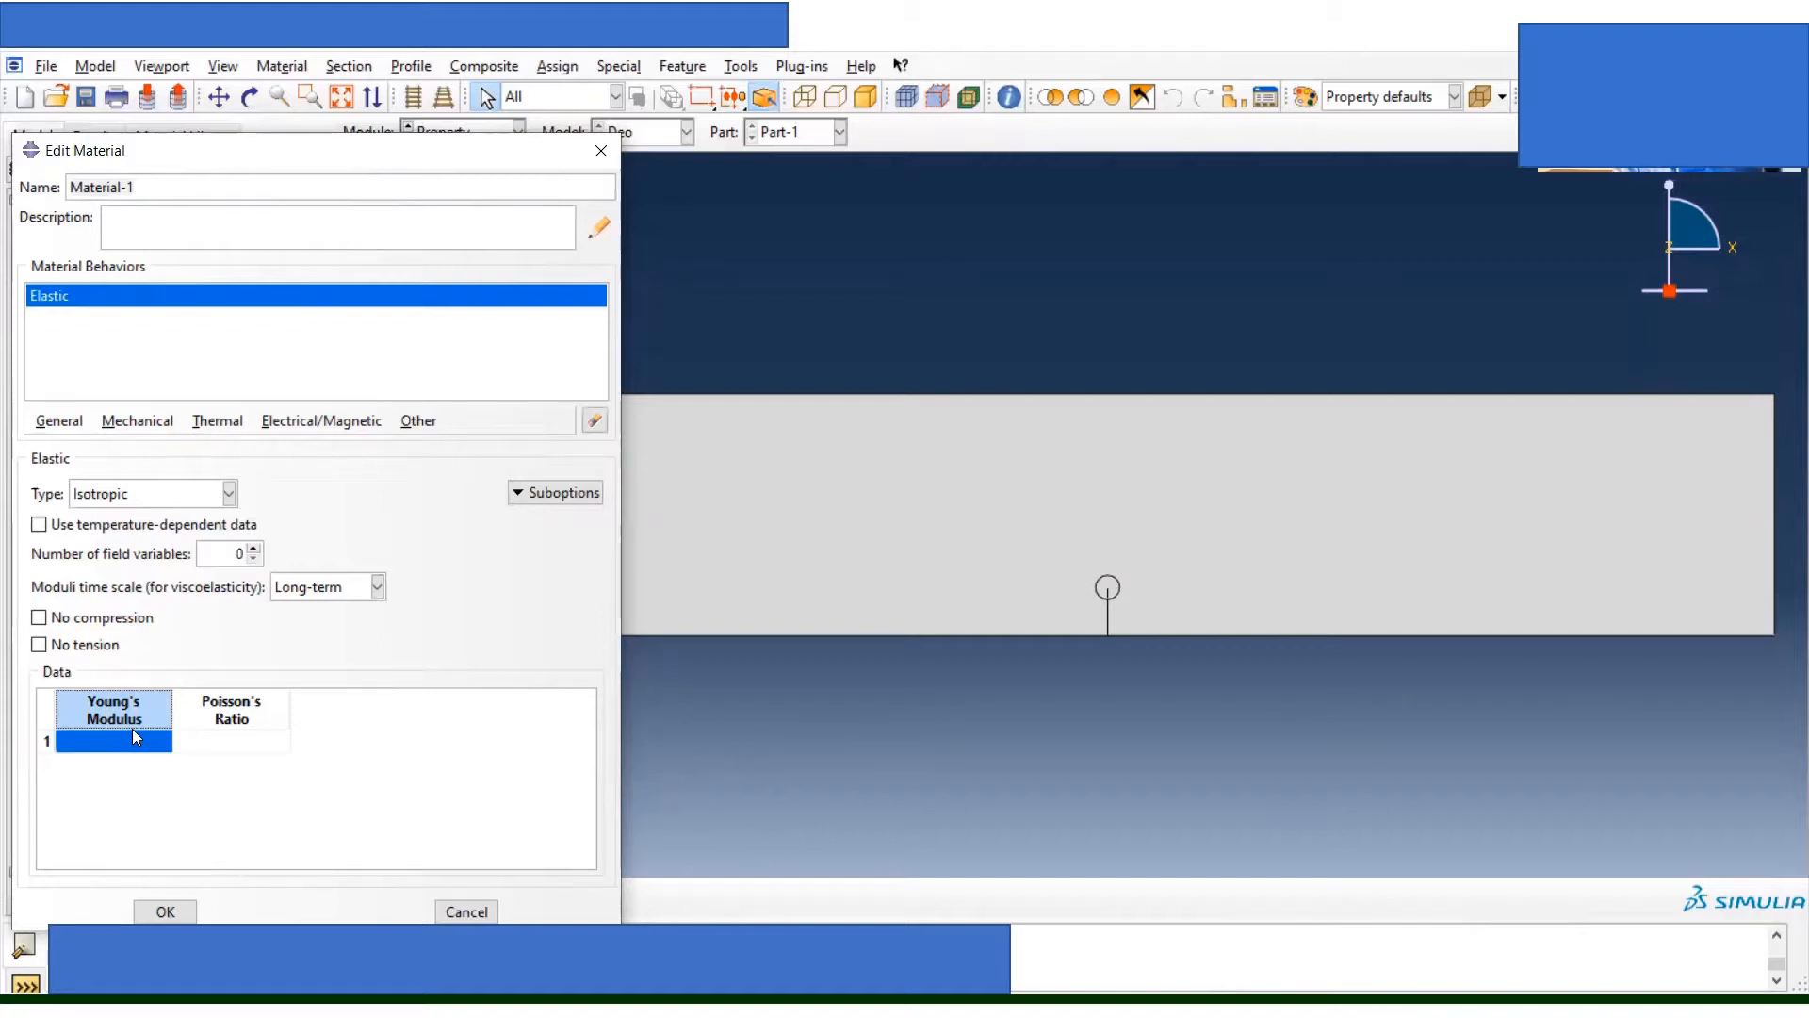
left_click(117, 742)
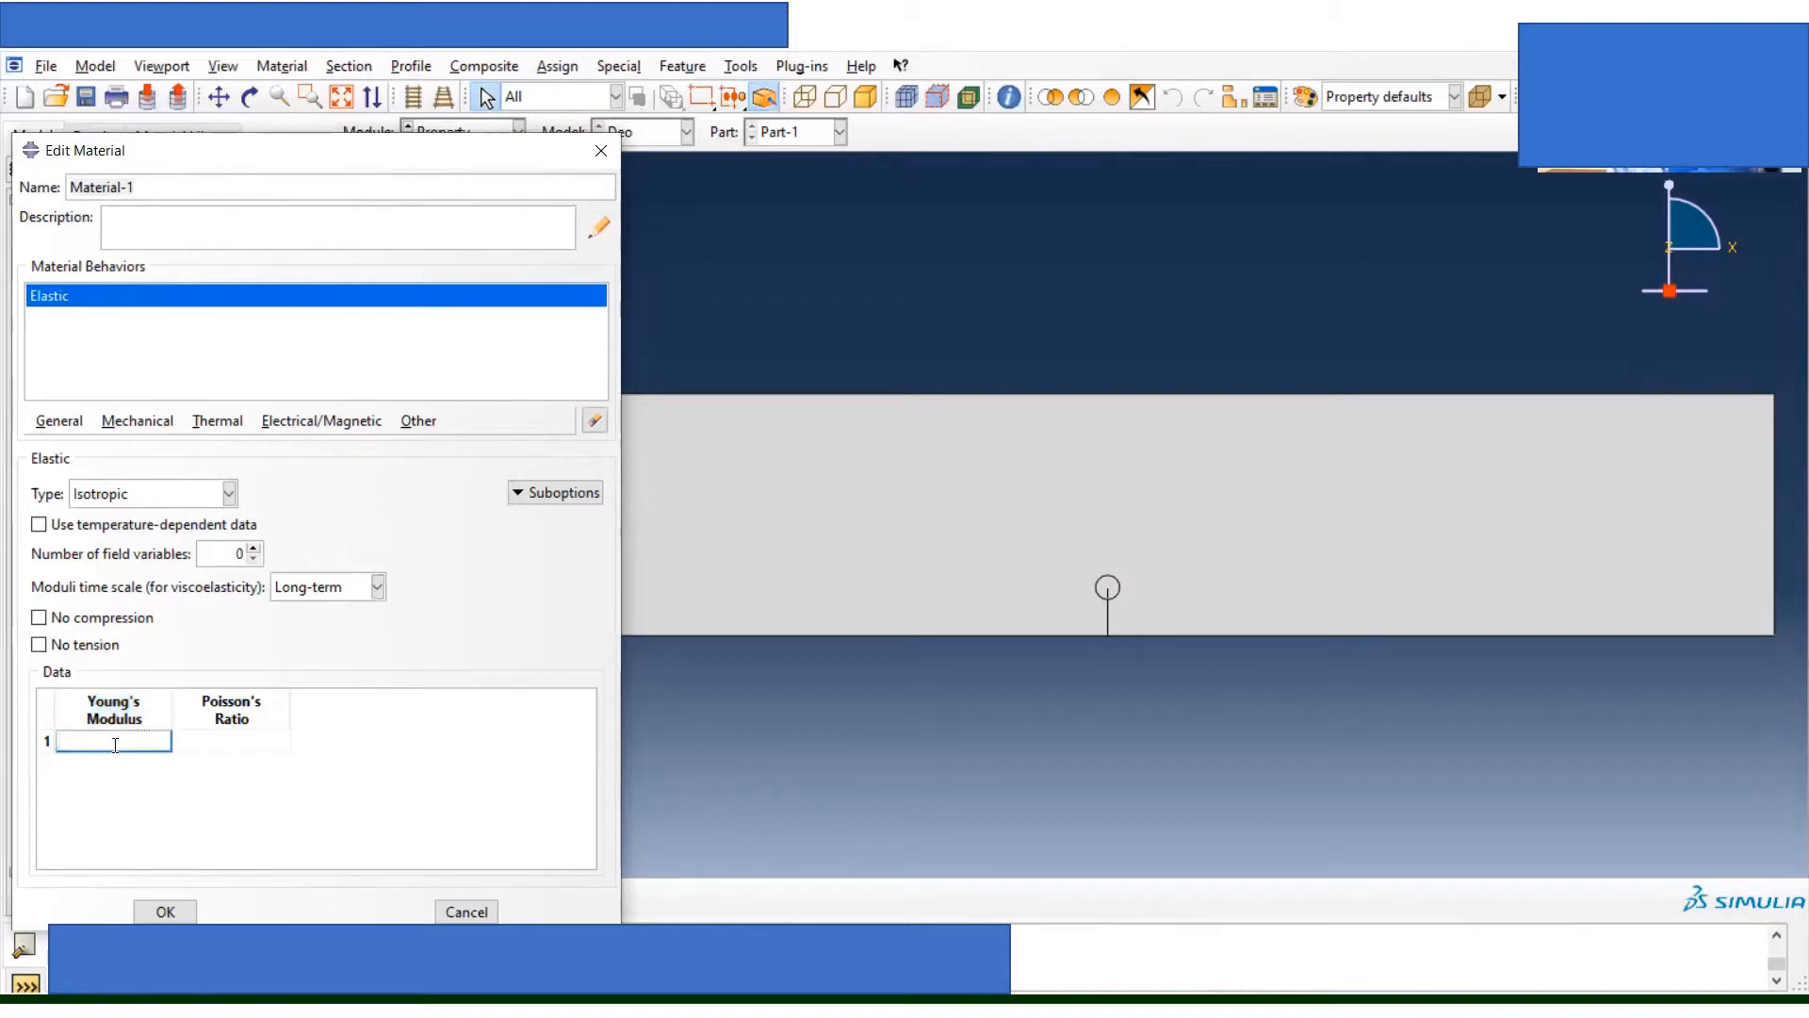
type("2e5")
left_click(226, 745)
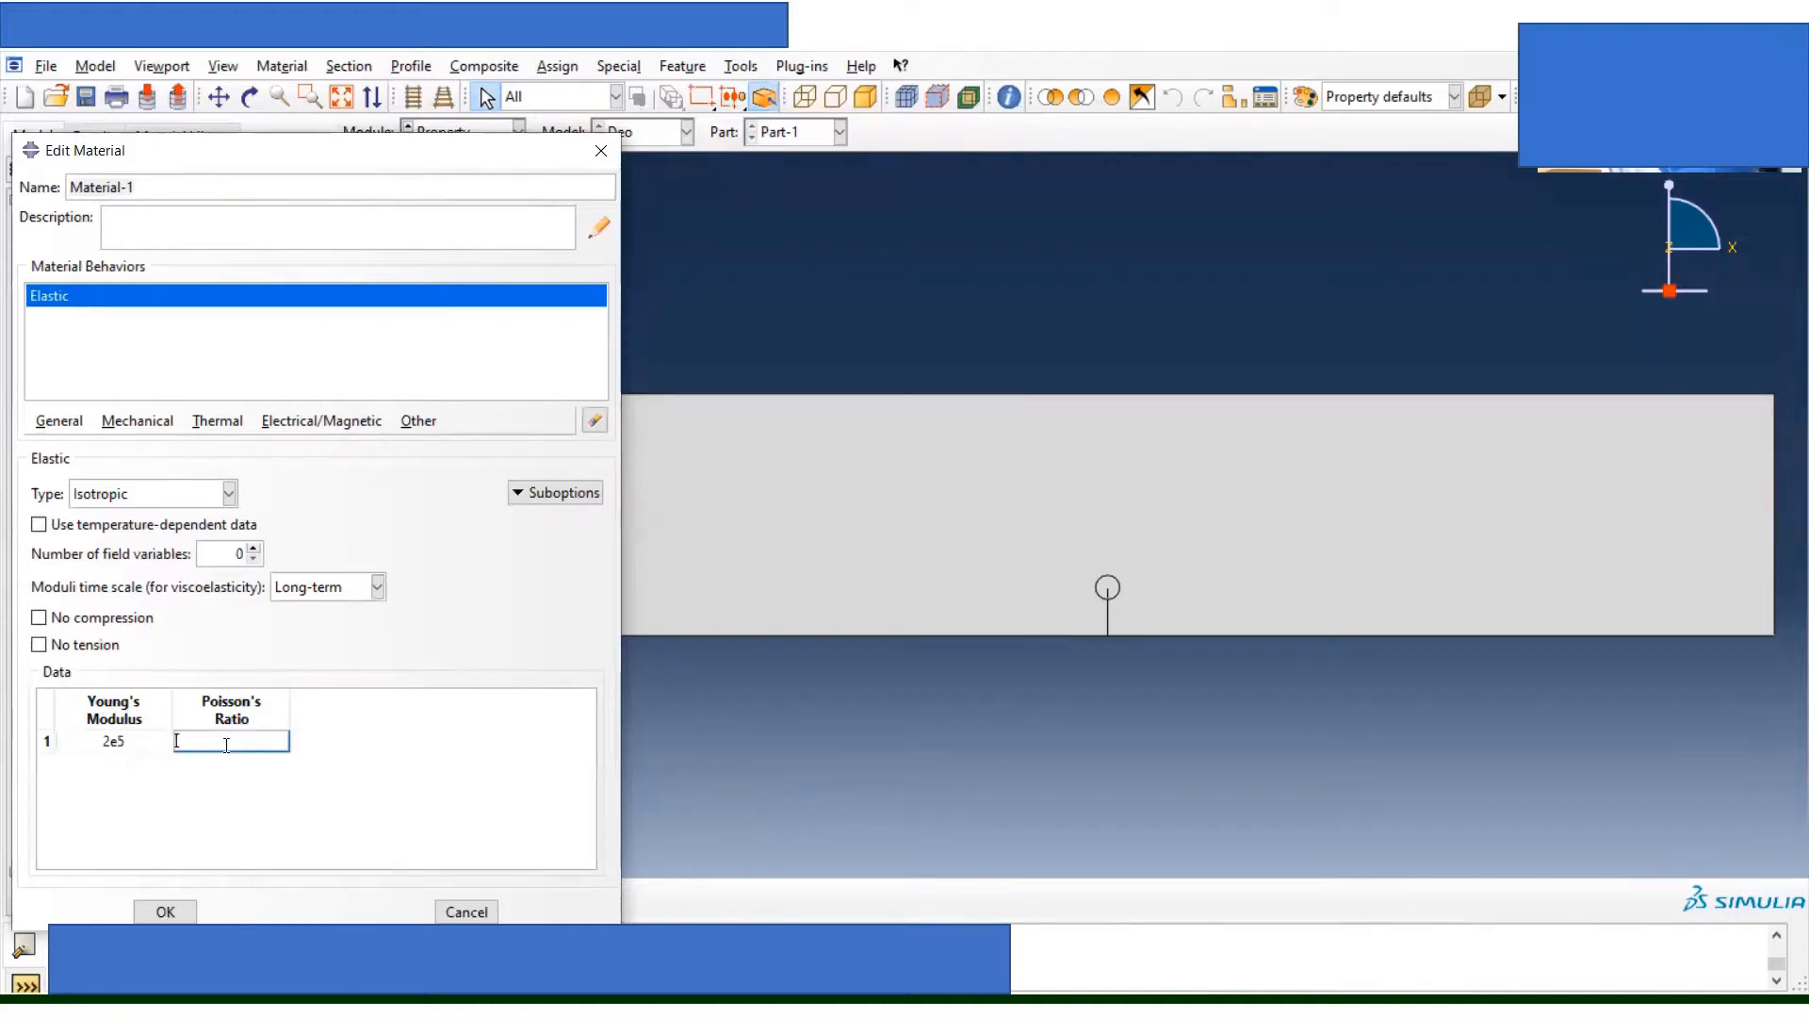
type("0.3")
left_click(173, 912)
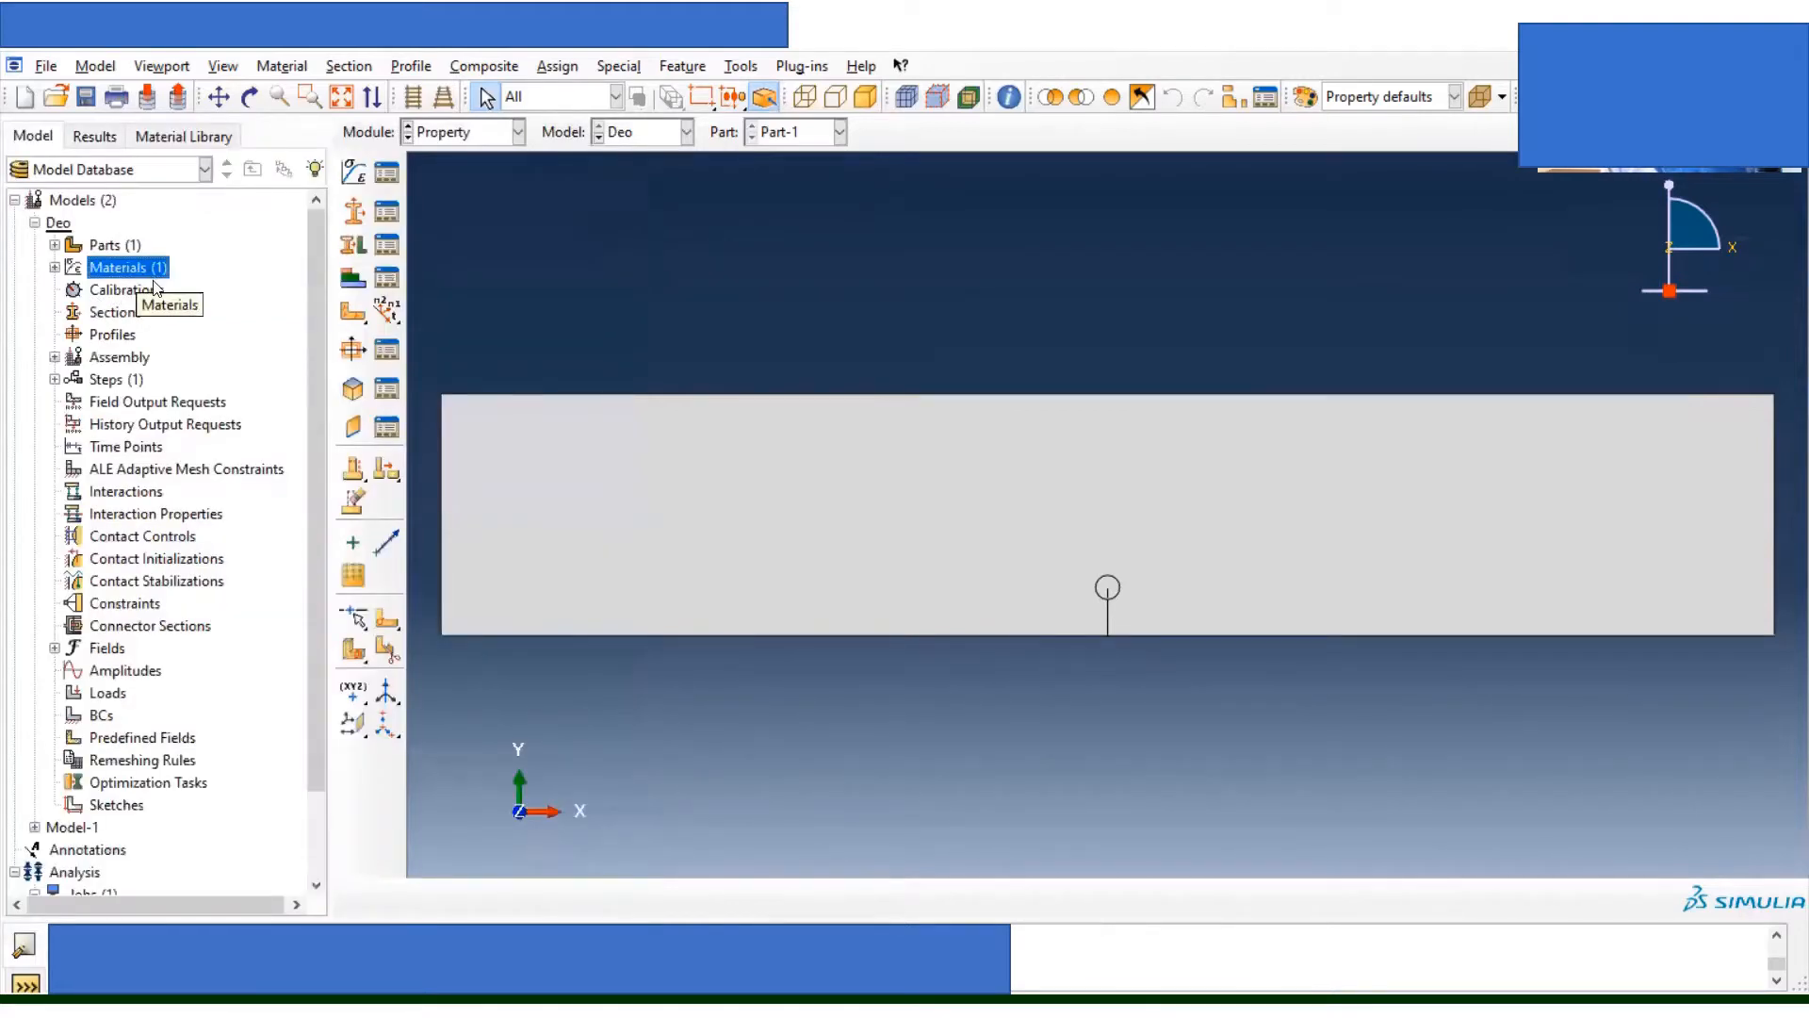
Step: Create a solid homogeneous section using Material-1, with the plane stress/strain thickness option enabled at 1
double_click(121, 314)
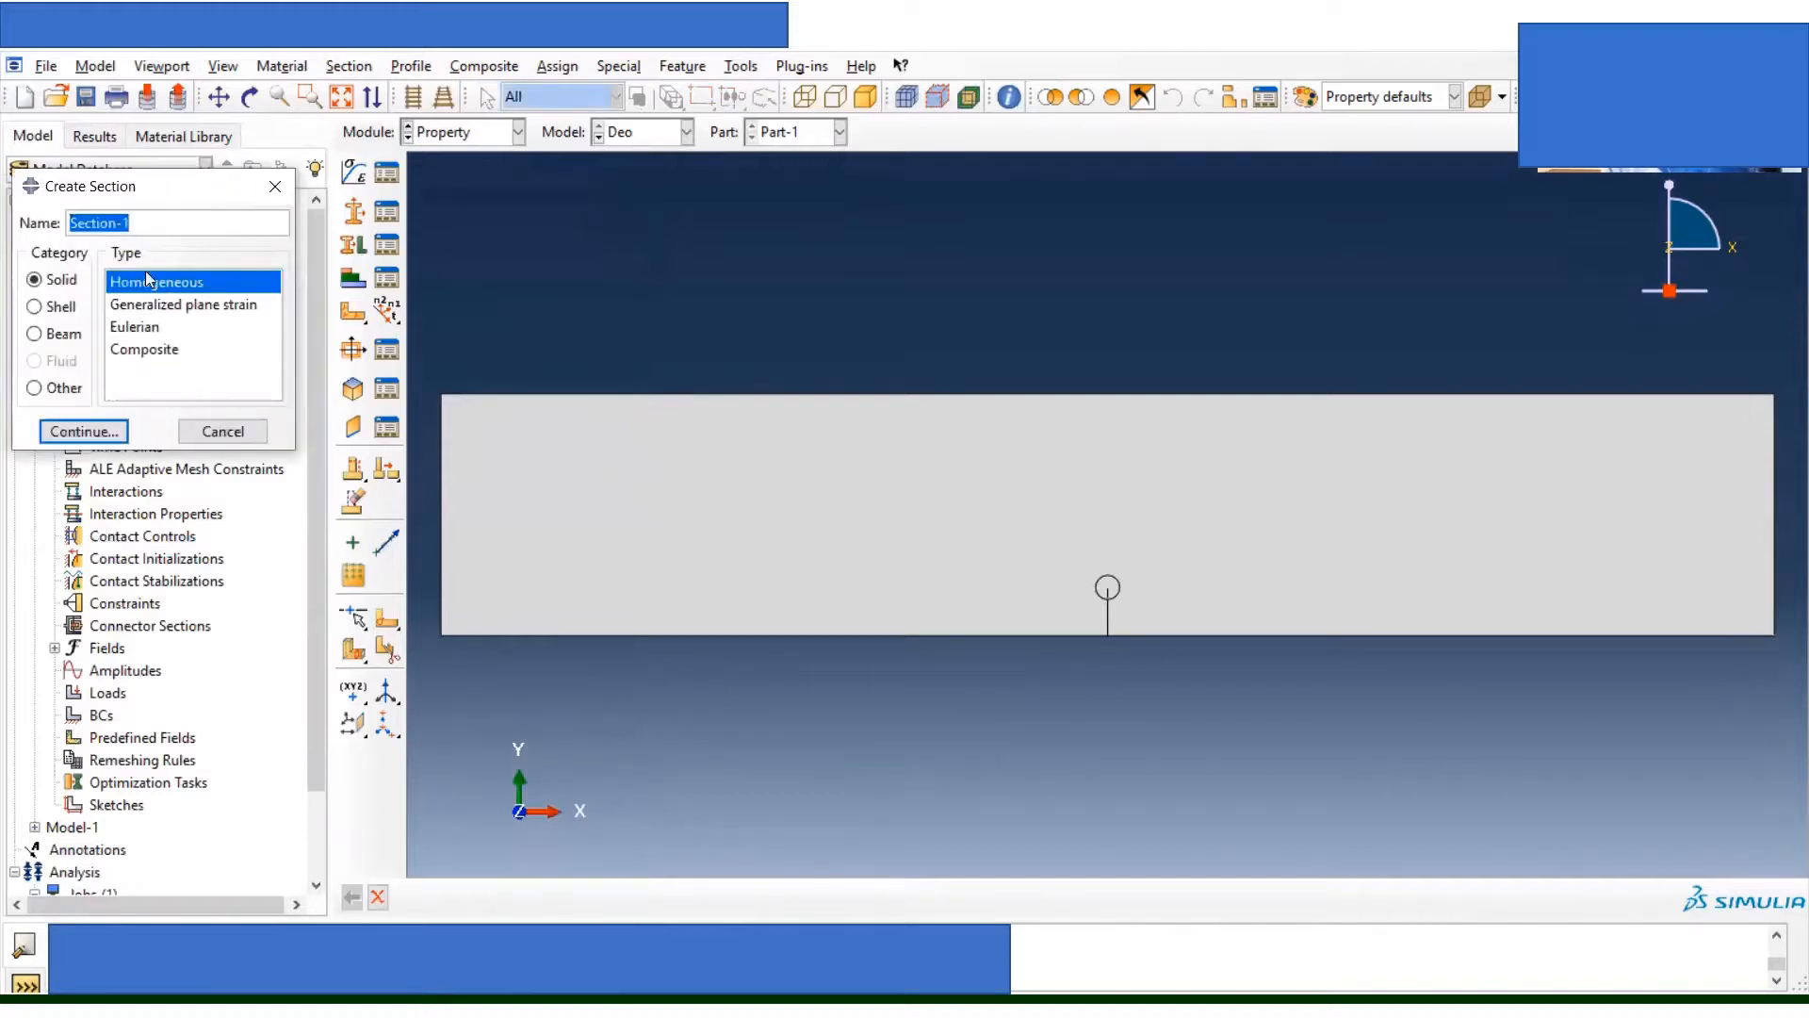
left_click(85, 433)
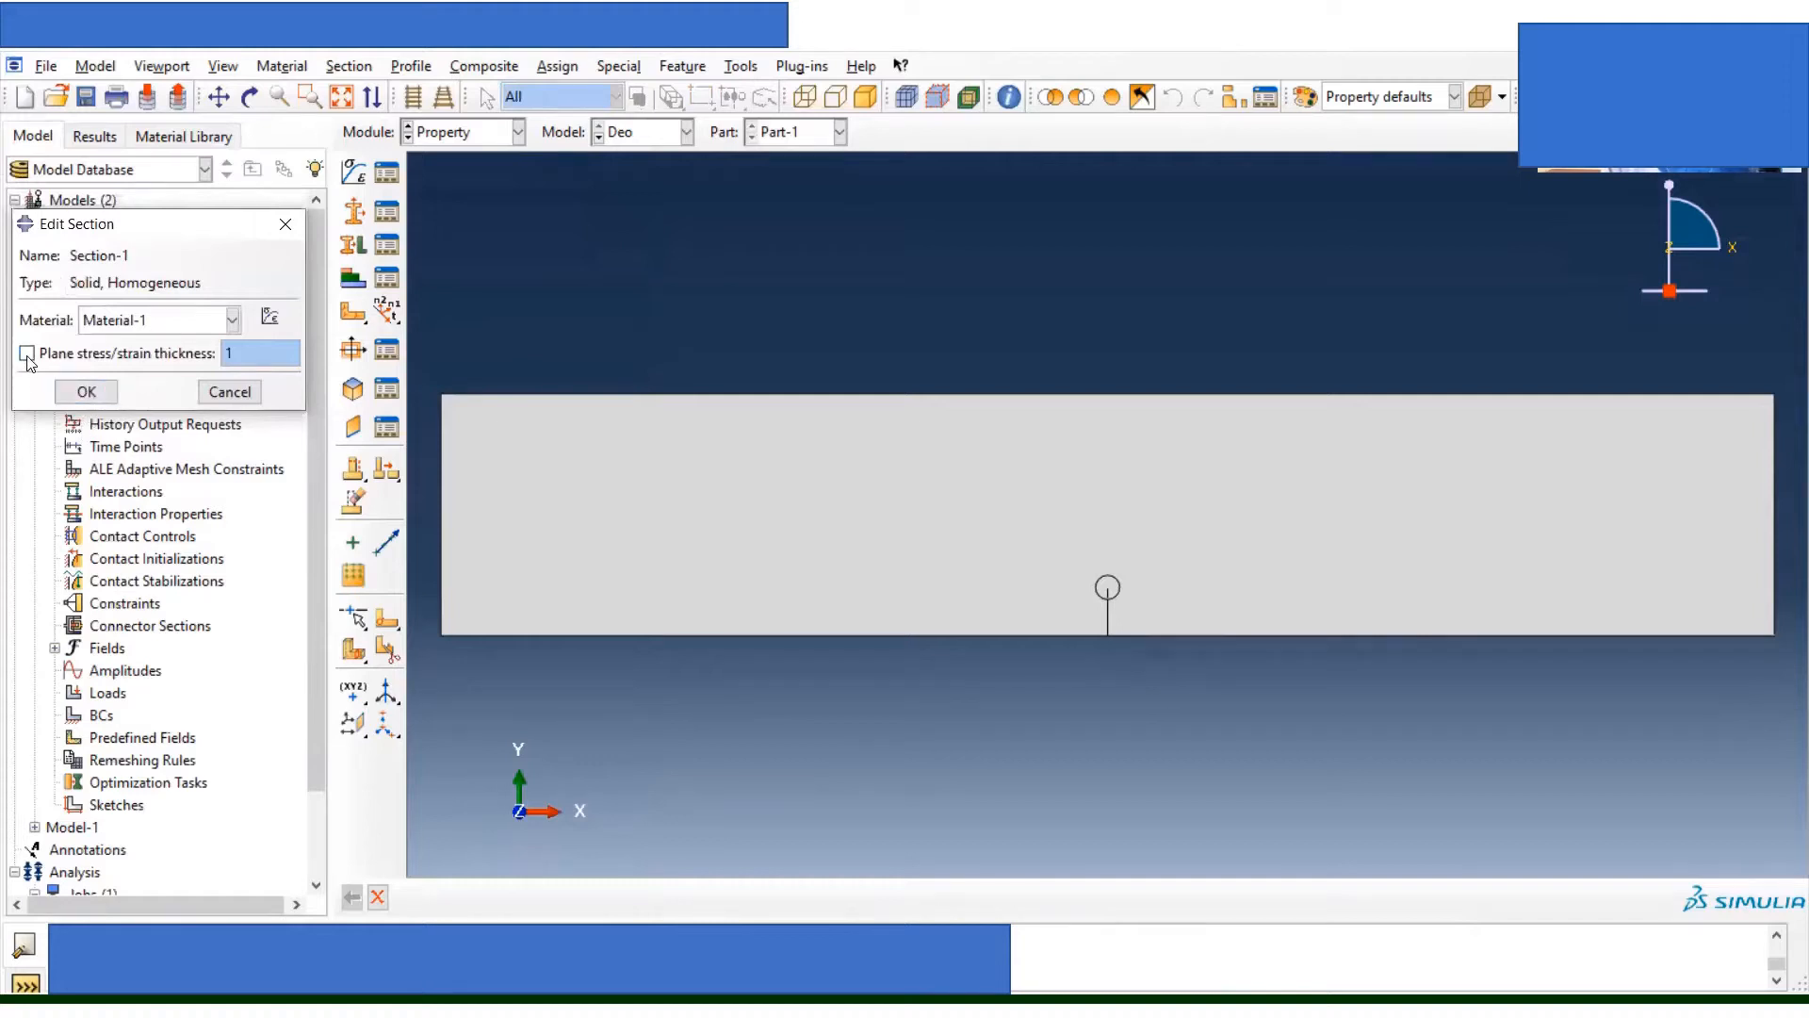
left_click(28, 356)
left_click(104, 394)
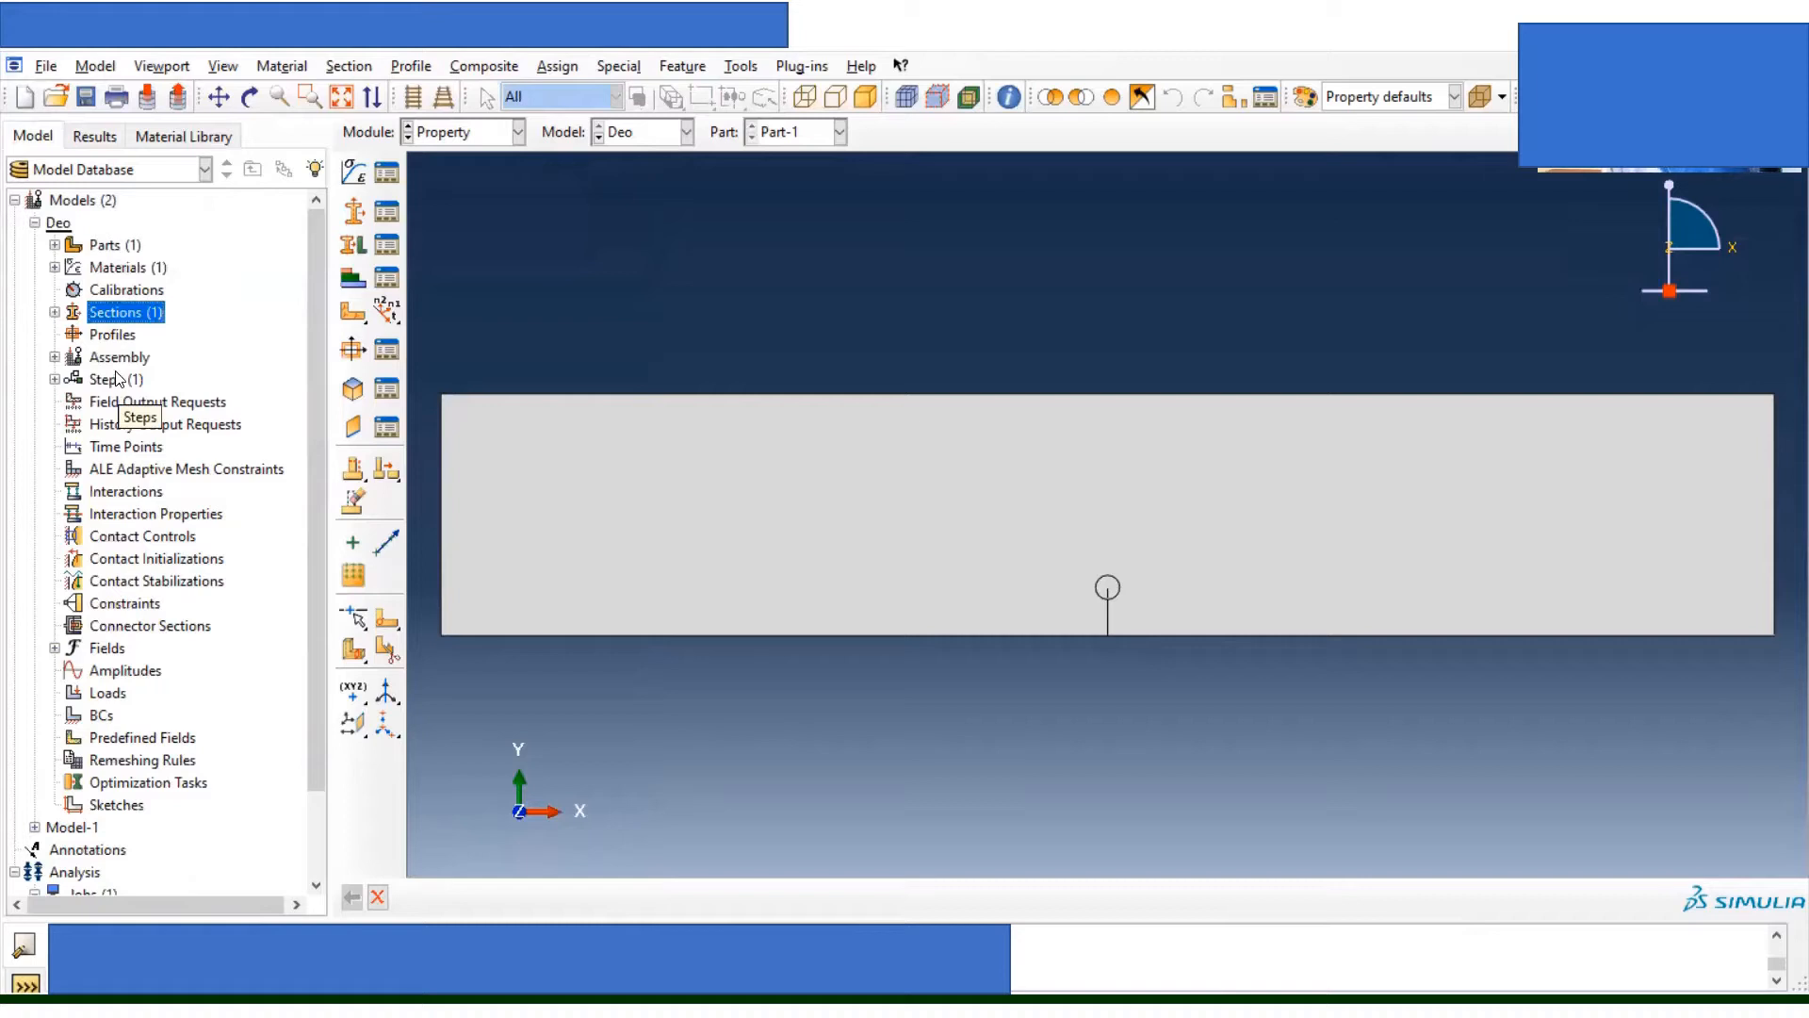
Step: Assign Section-1 to all regions of Part-1, including the circle, without creating a set and taking thickness from the section
left_click(55, 245)
left_click(74, 269)
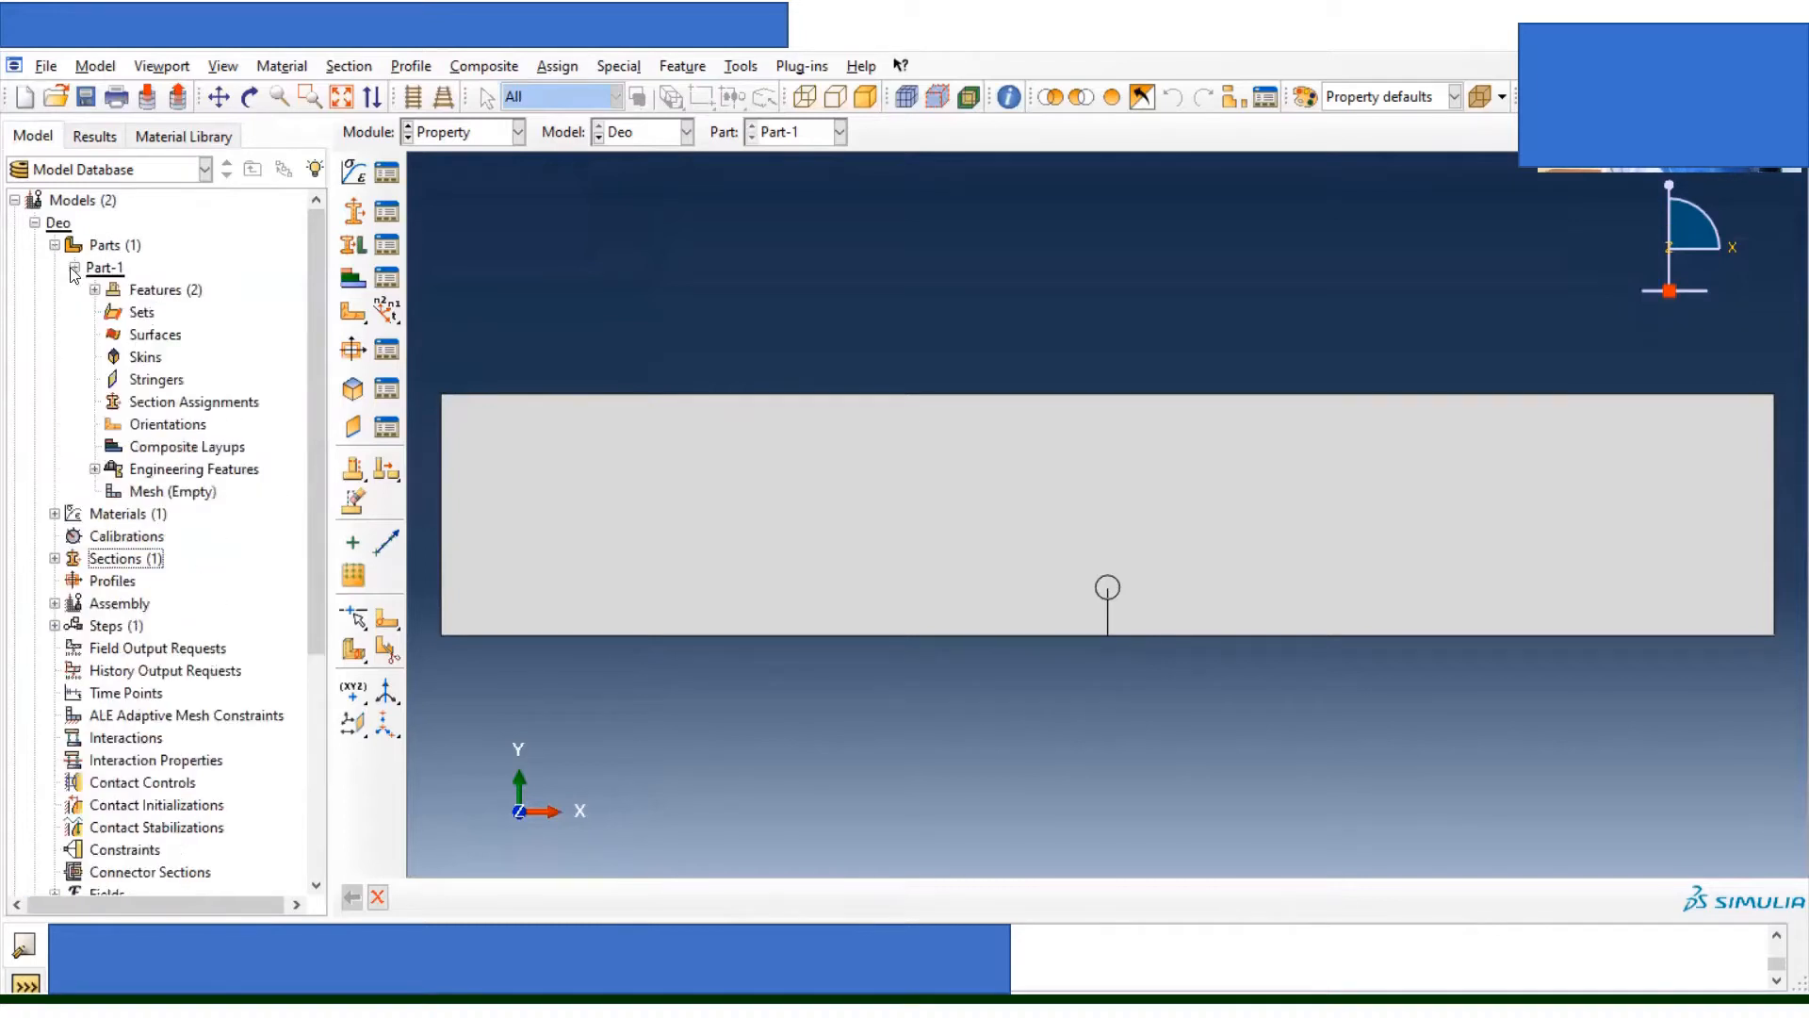
double_click(169, 404)
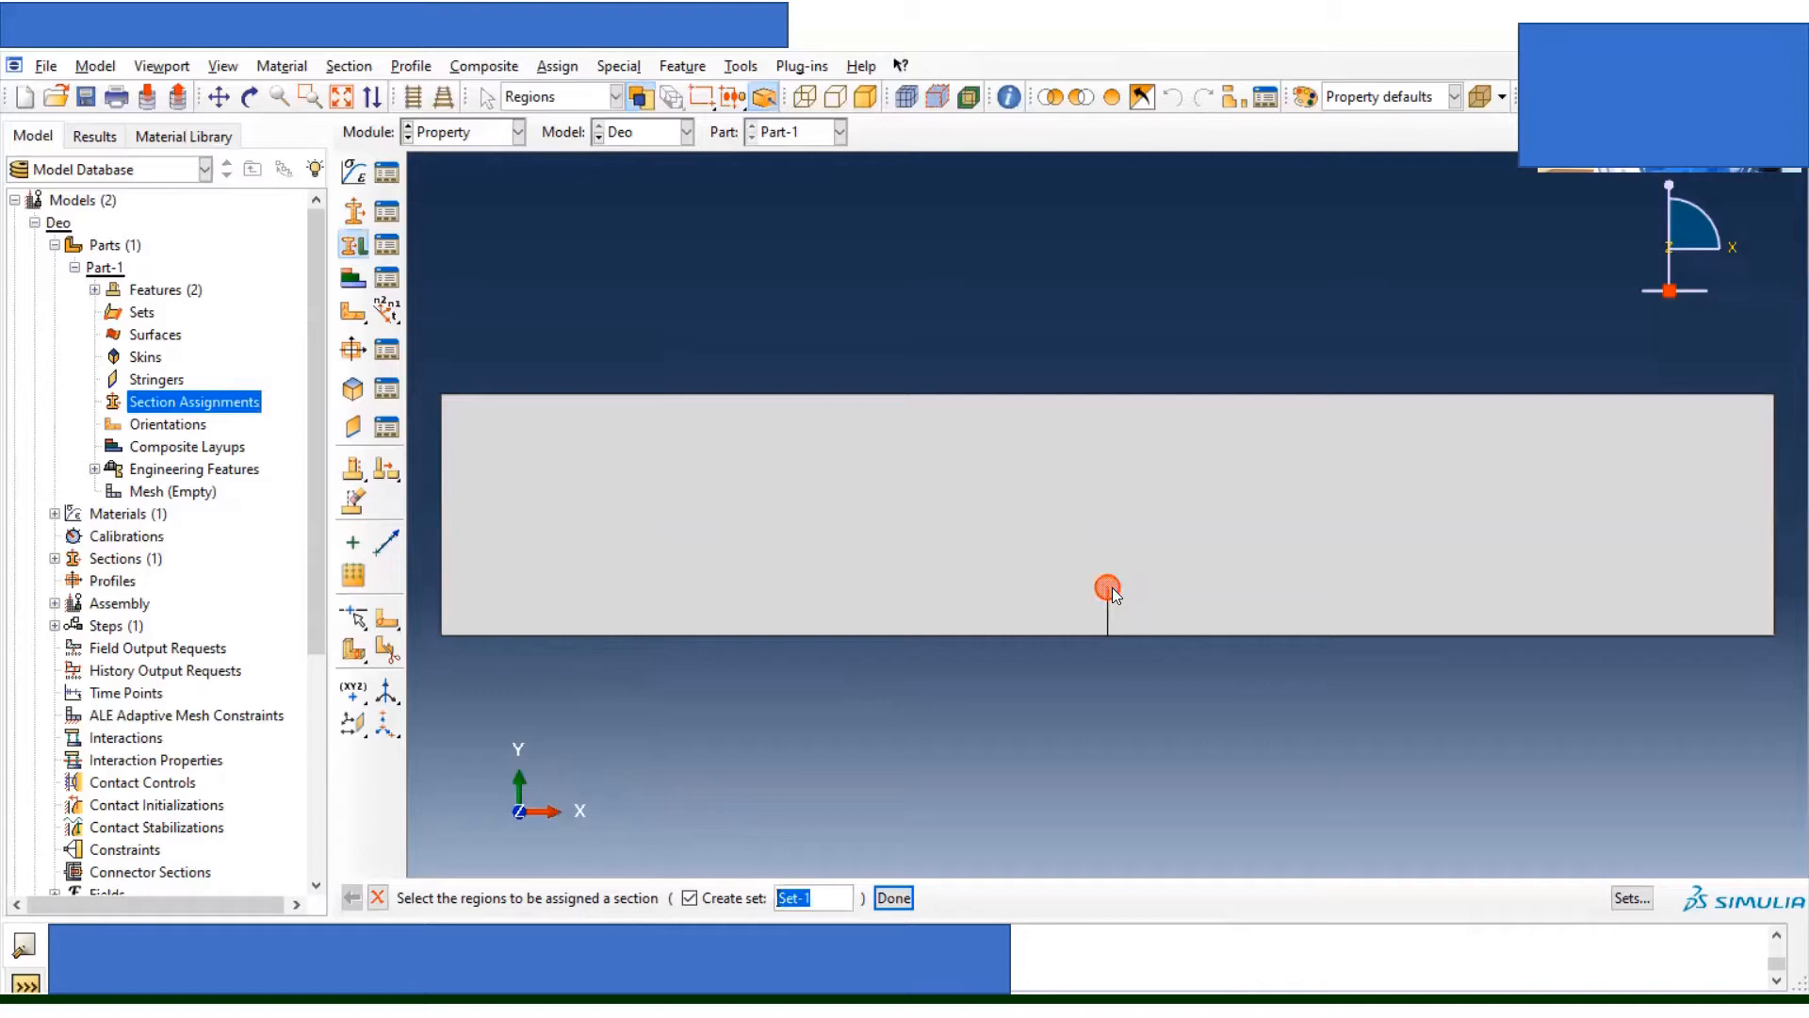
left_click(1020, 496)
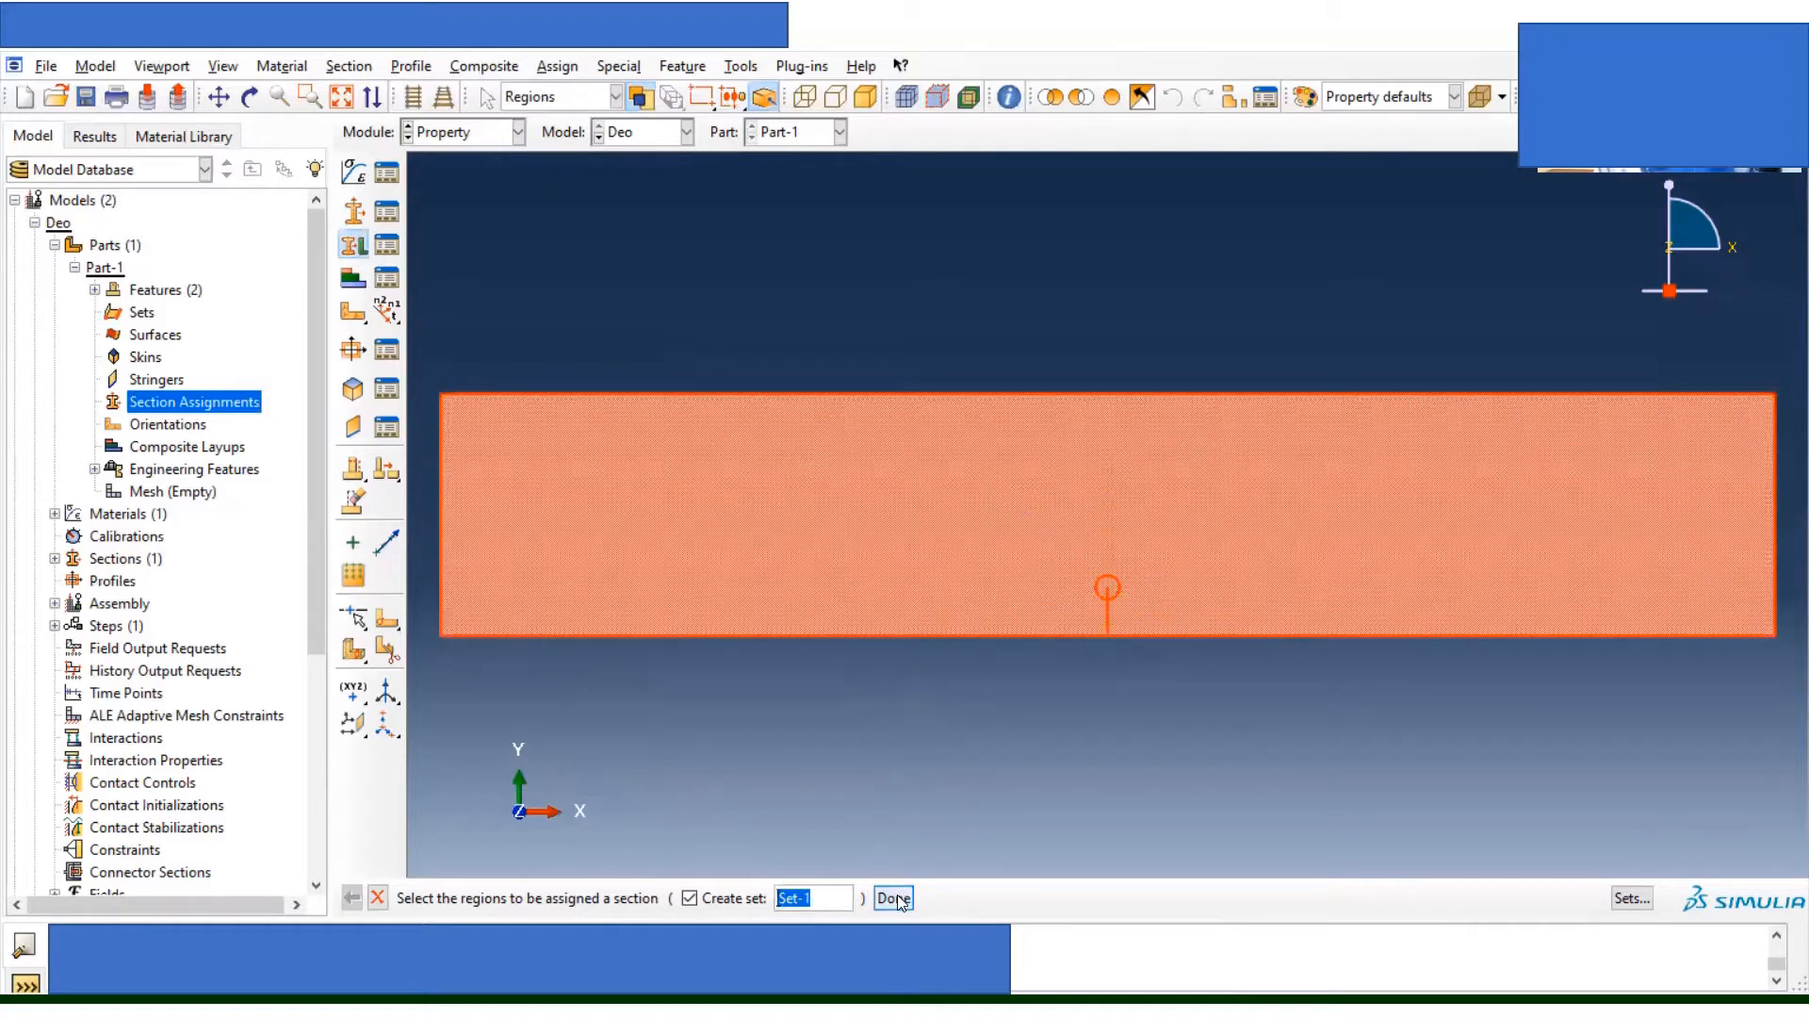
left_click(710, 900)
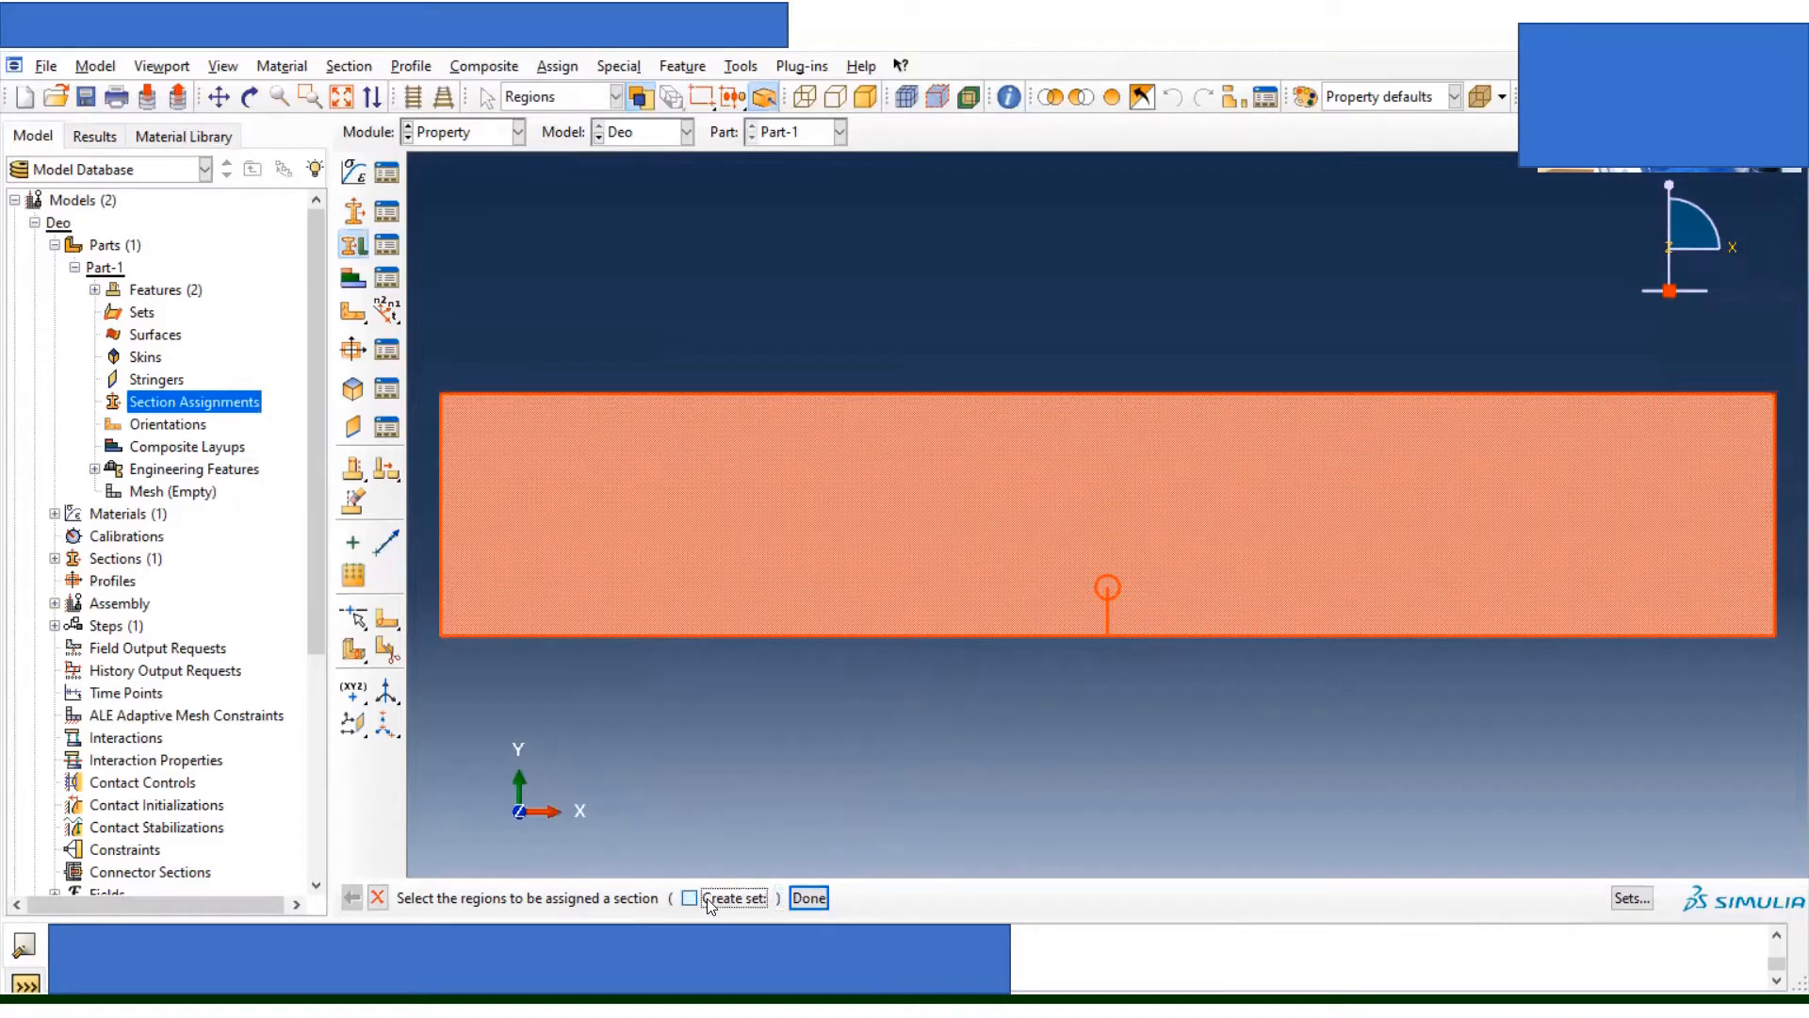
left_click(808, 898)
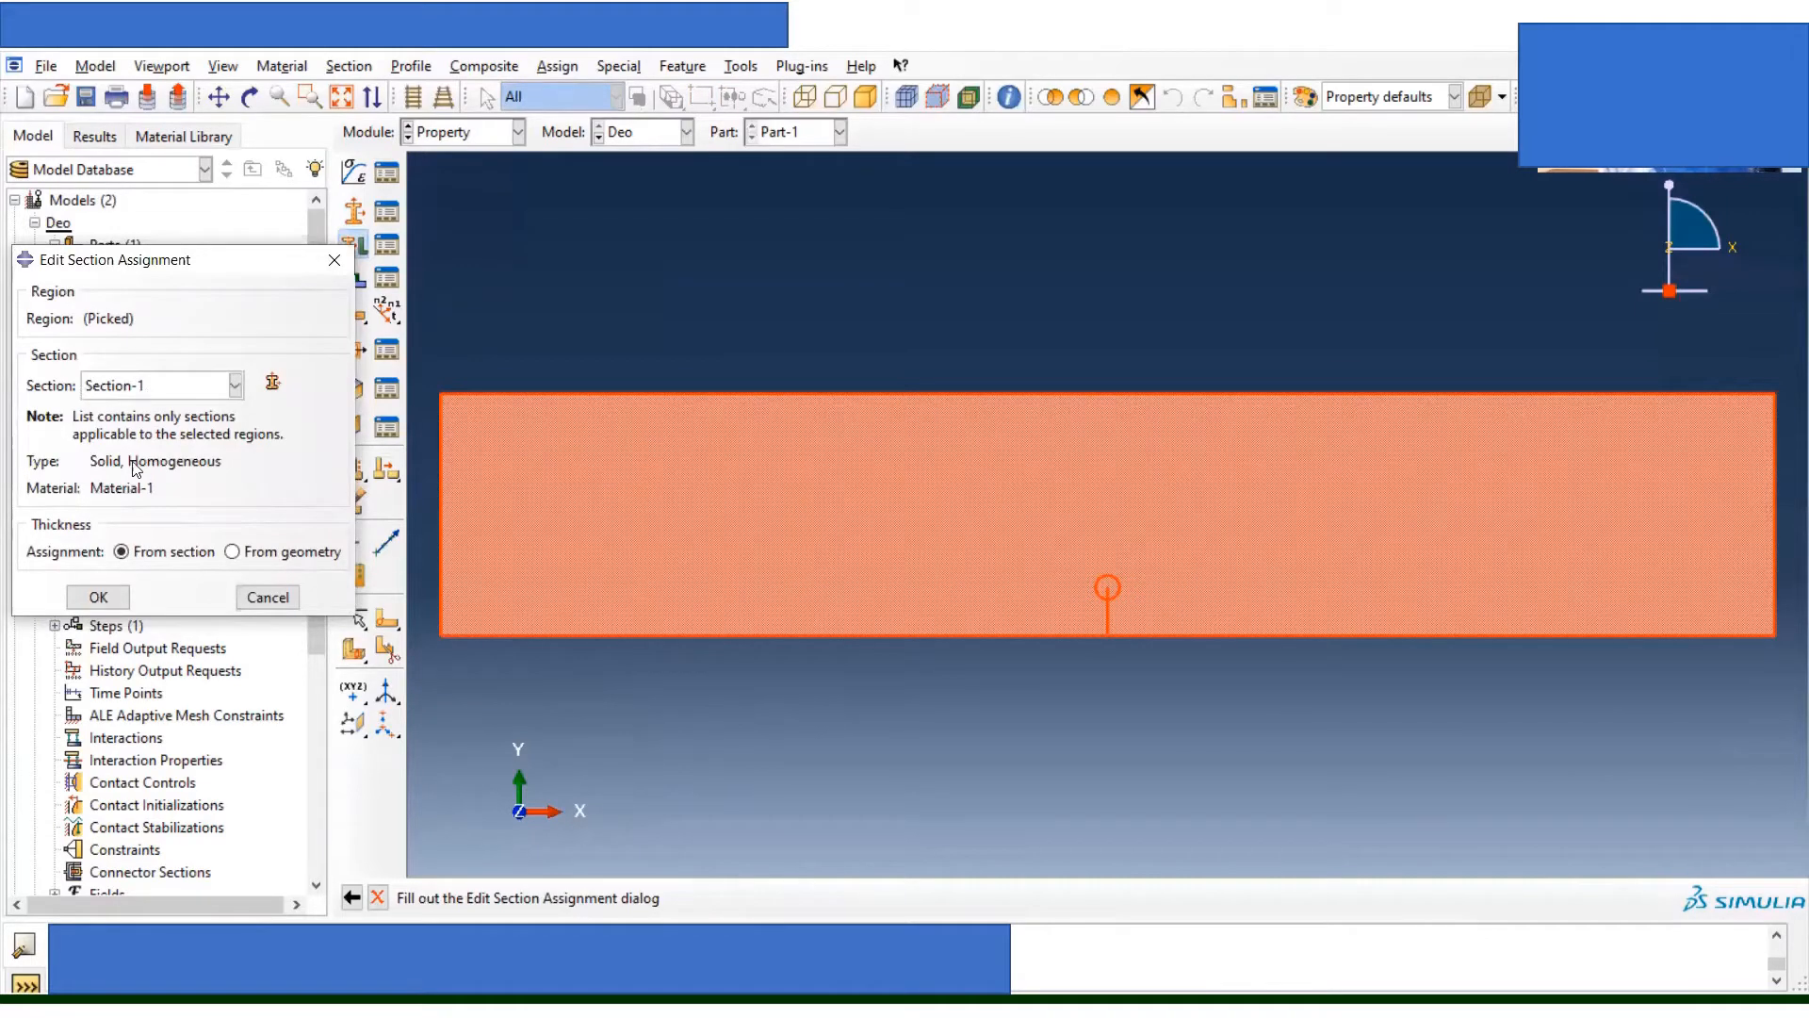
left_click(106, 599)
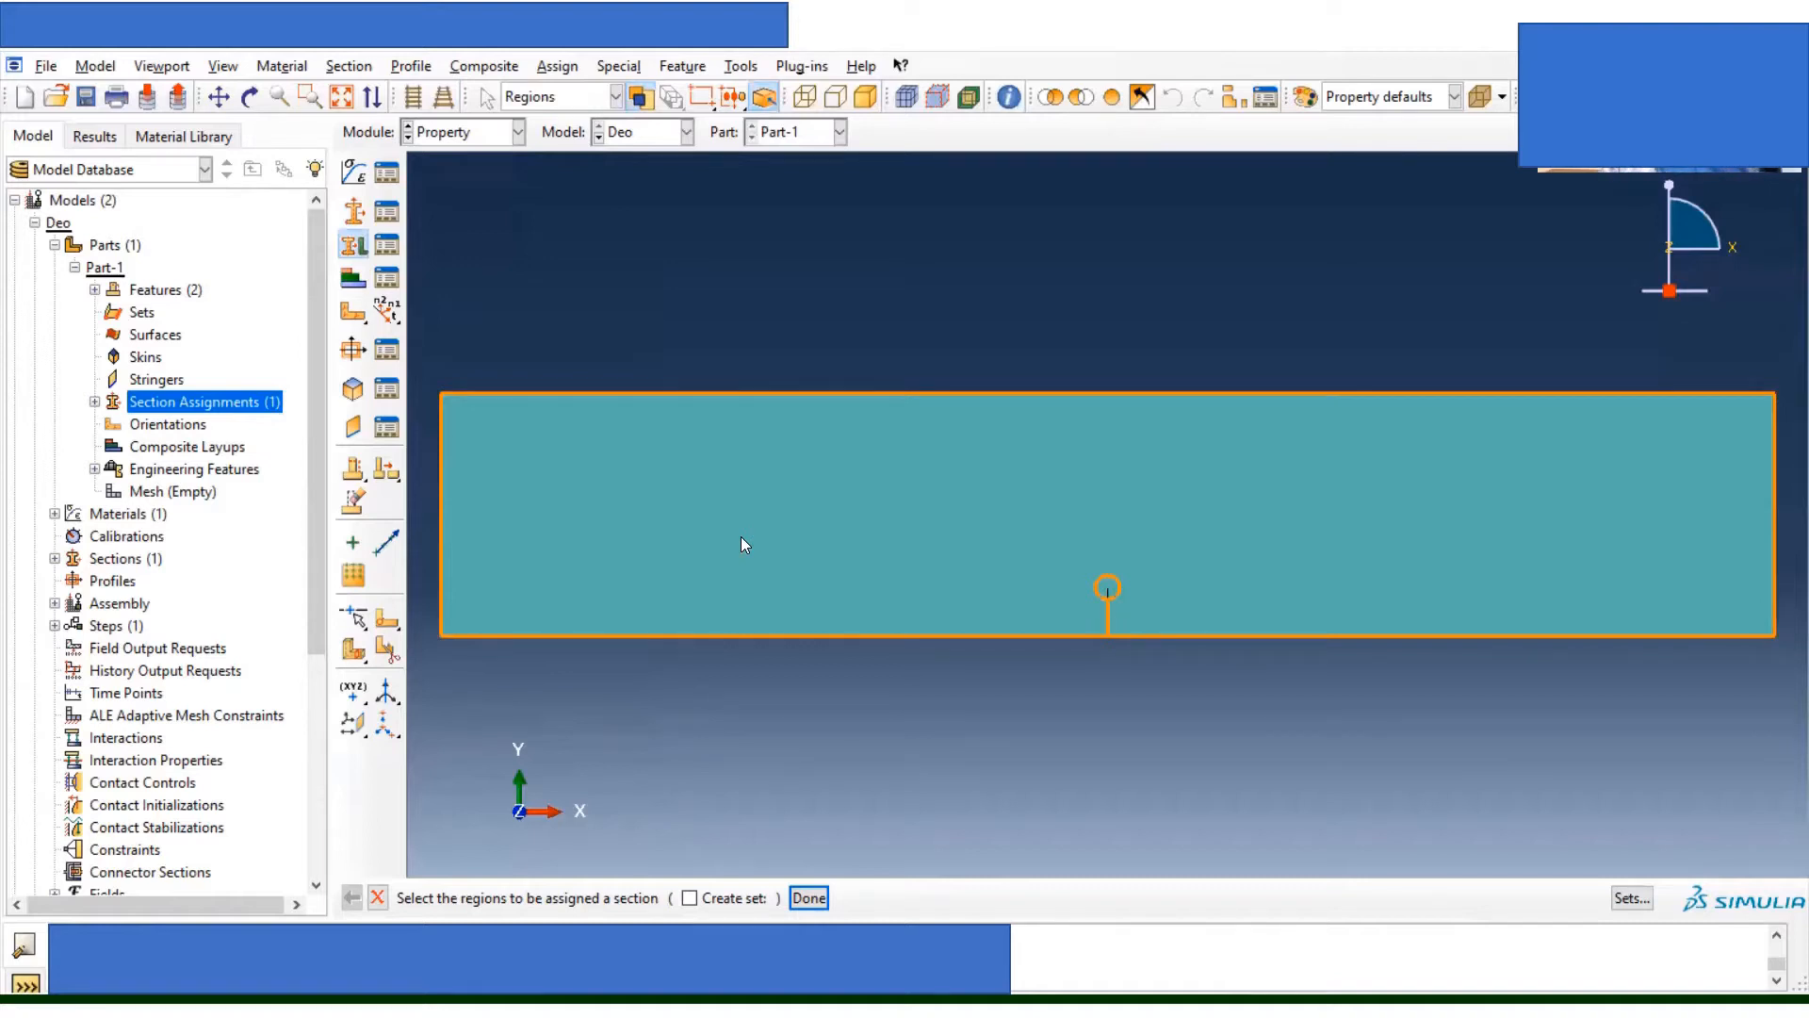
left_click(815, 900)
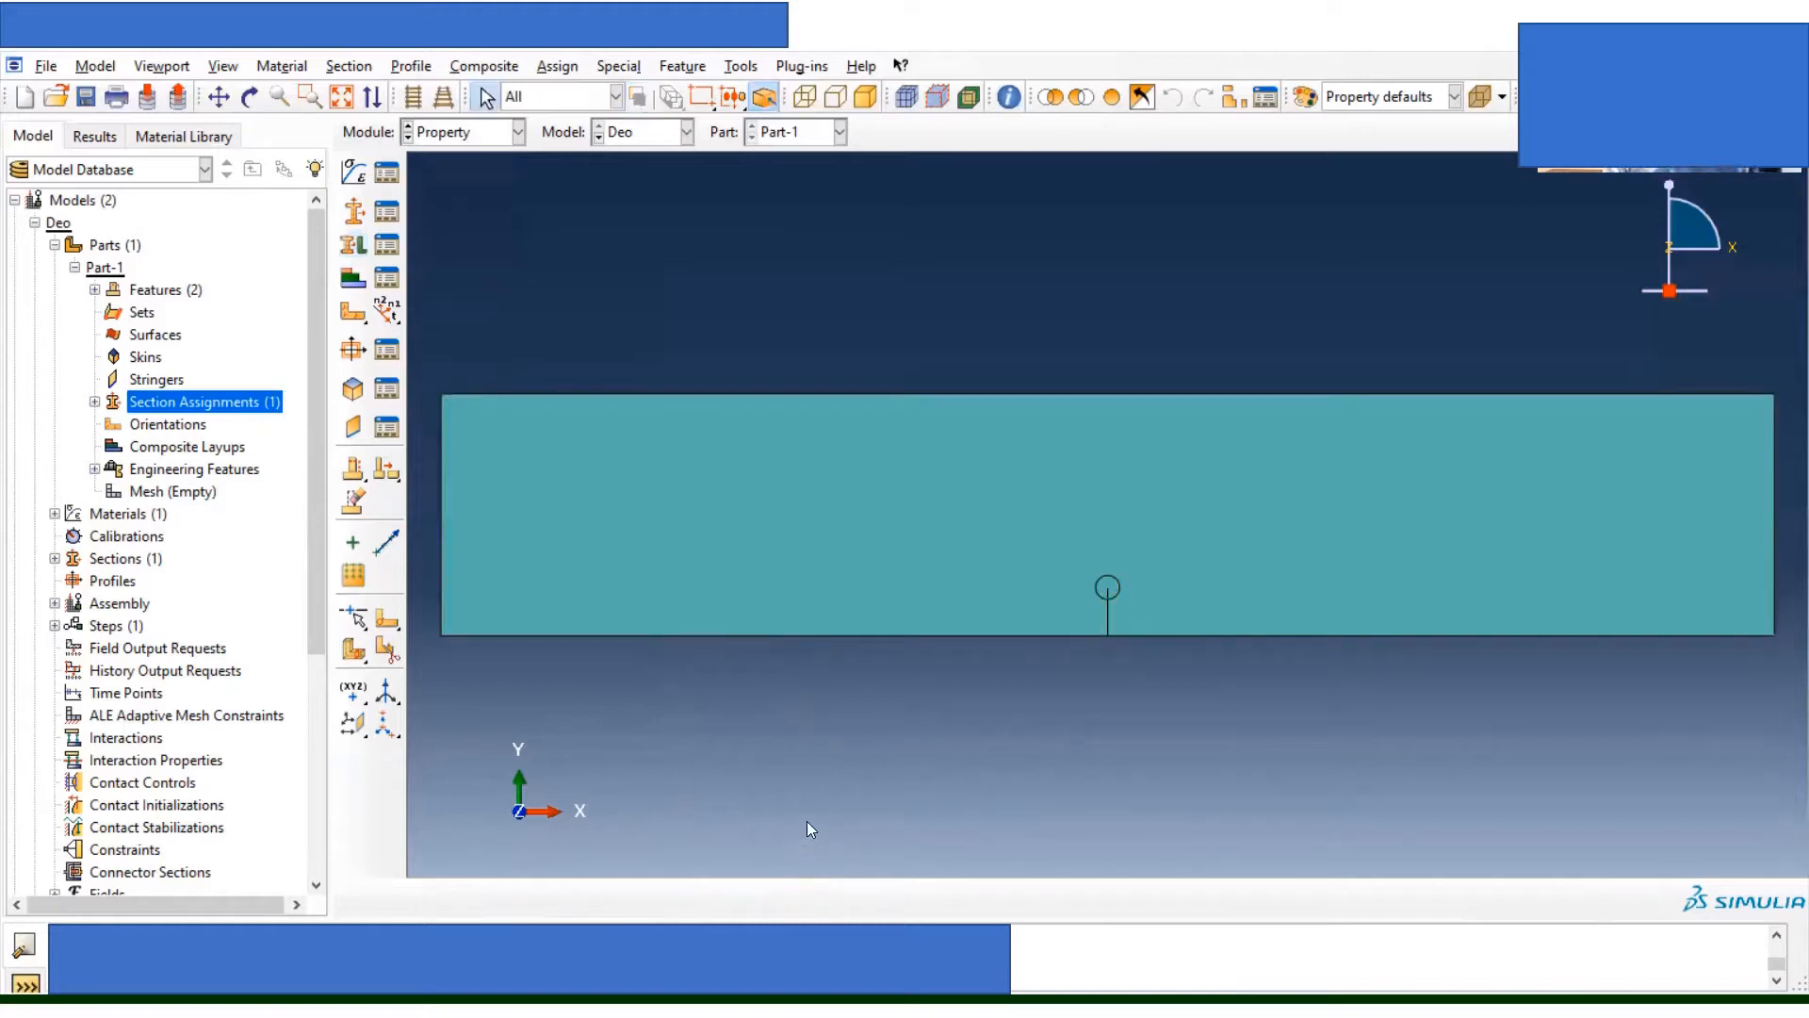
Step: Add an independent instance of Part-1 to the Deo assembly
left_click(54, 603)
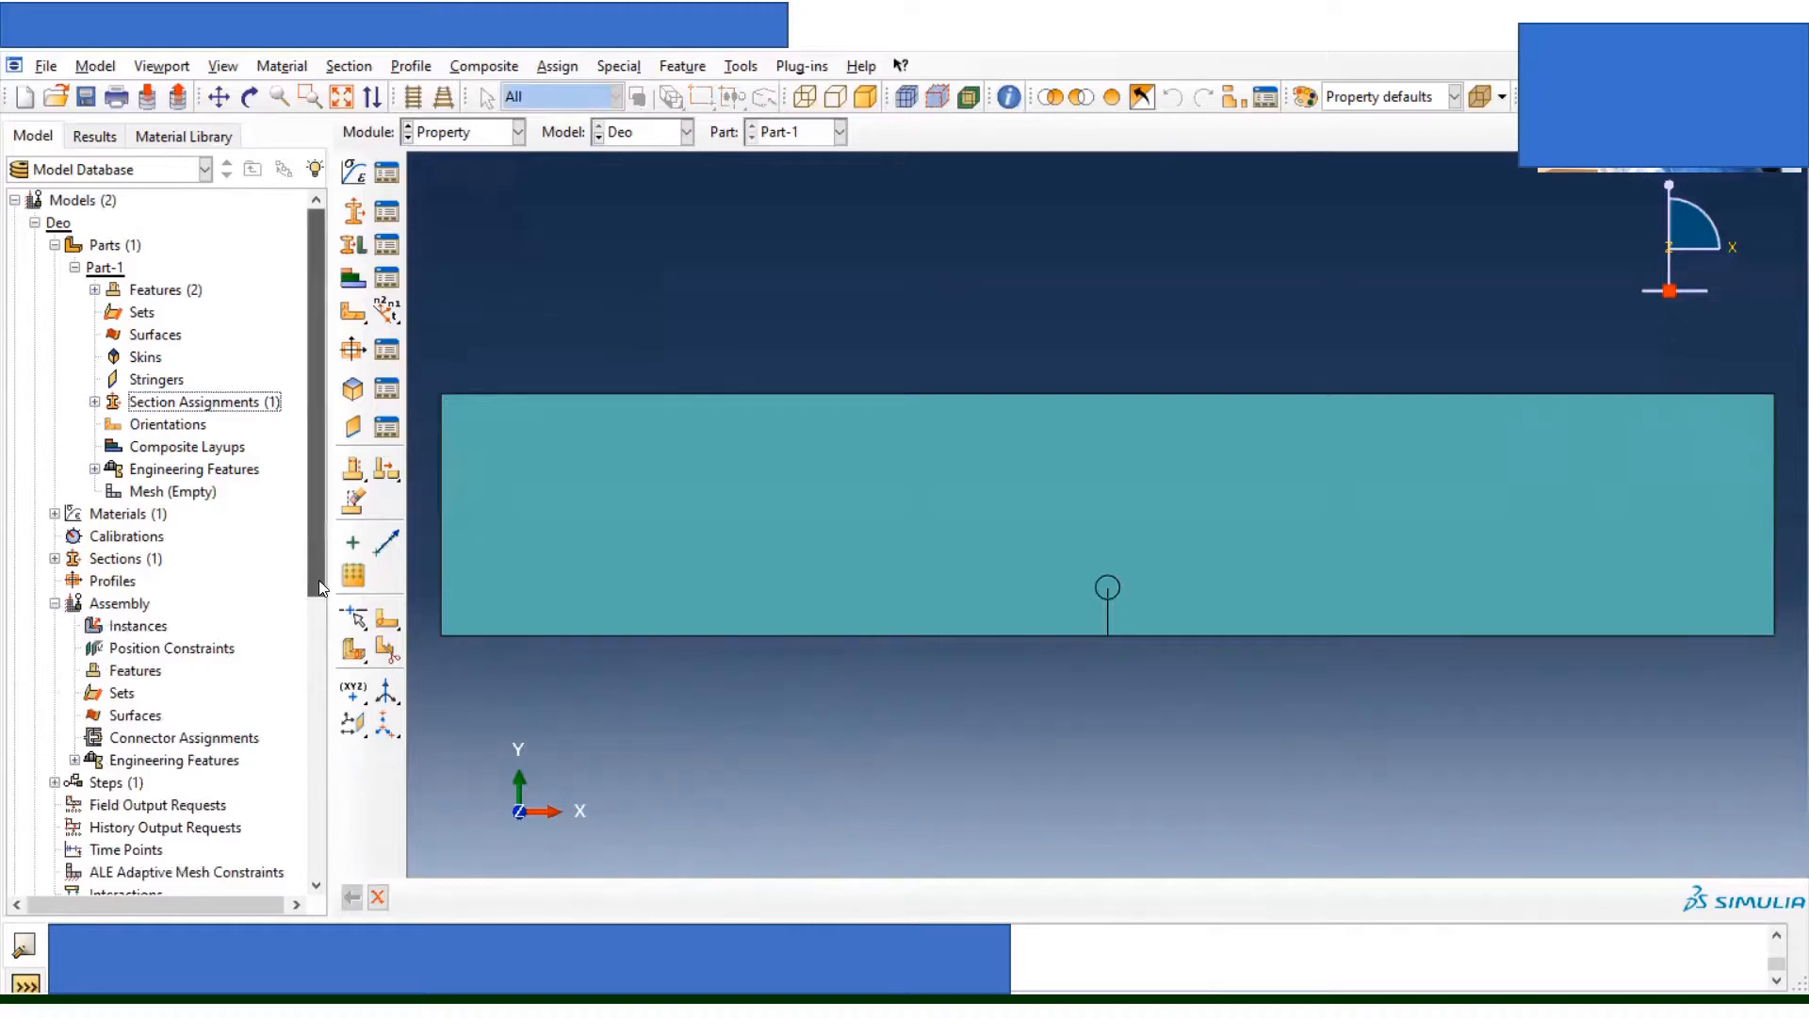
scroll(319, 587, "down", 3)
left_click(144, 556)
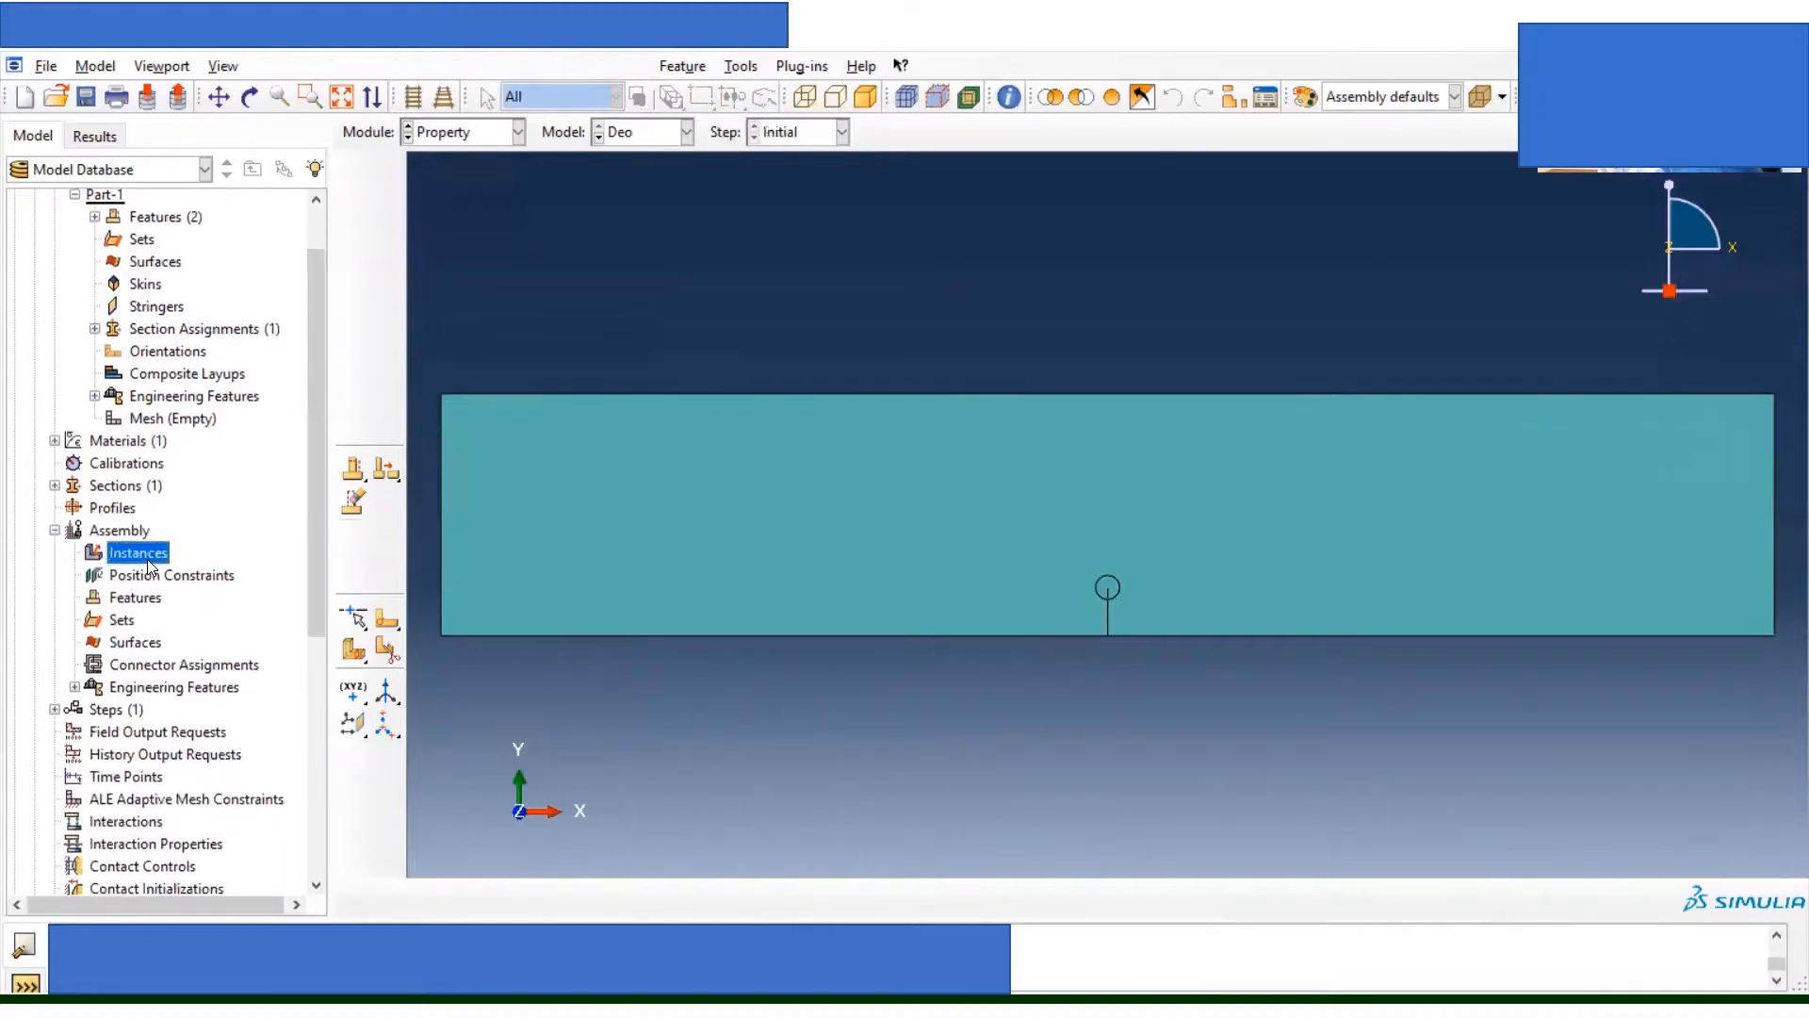
double_click(139, 553)
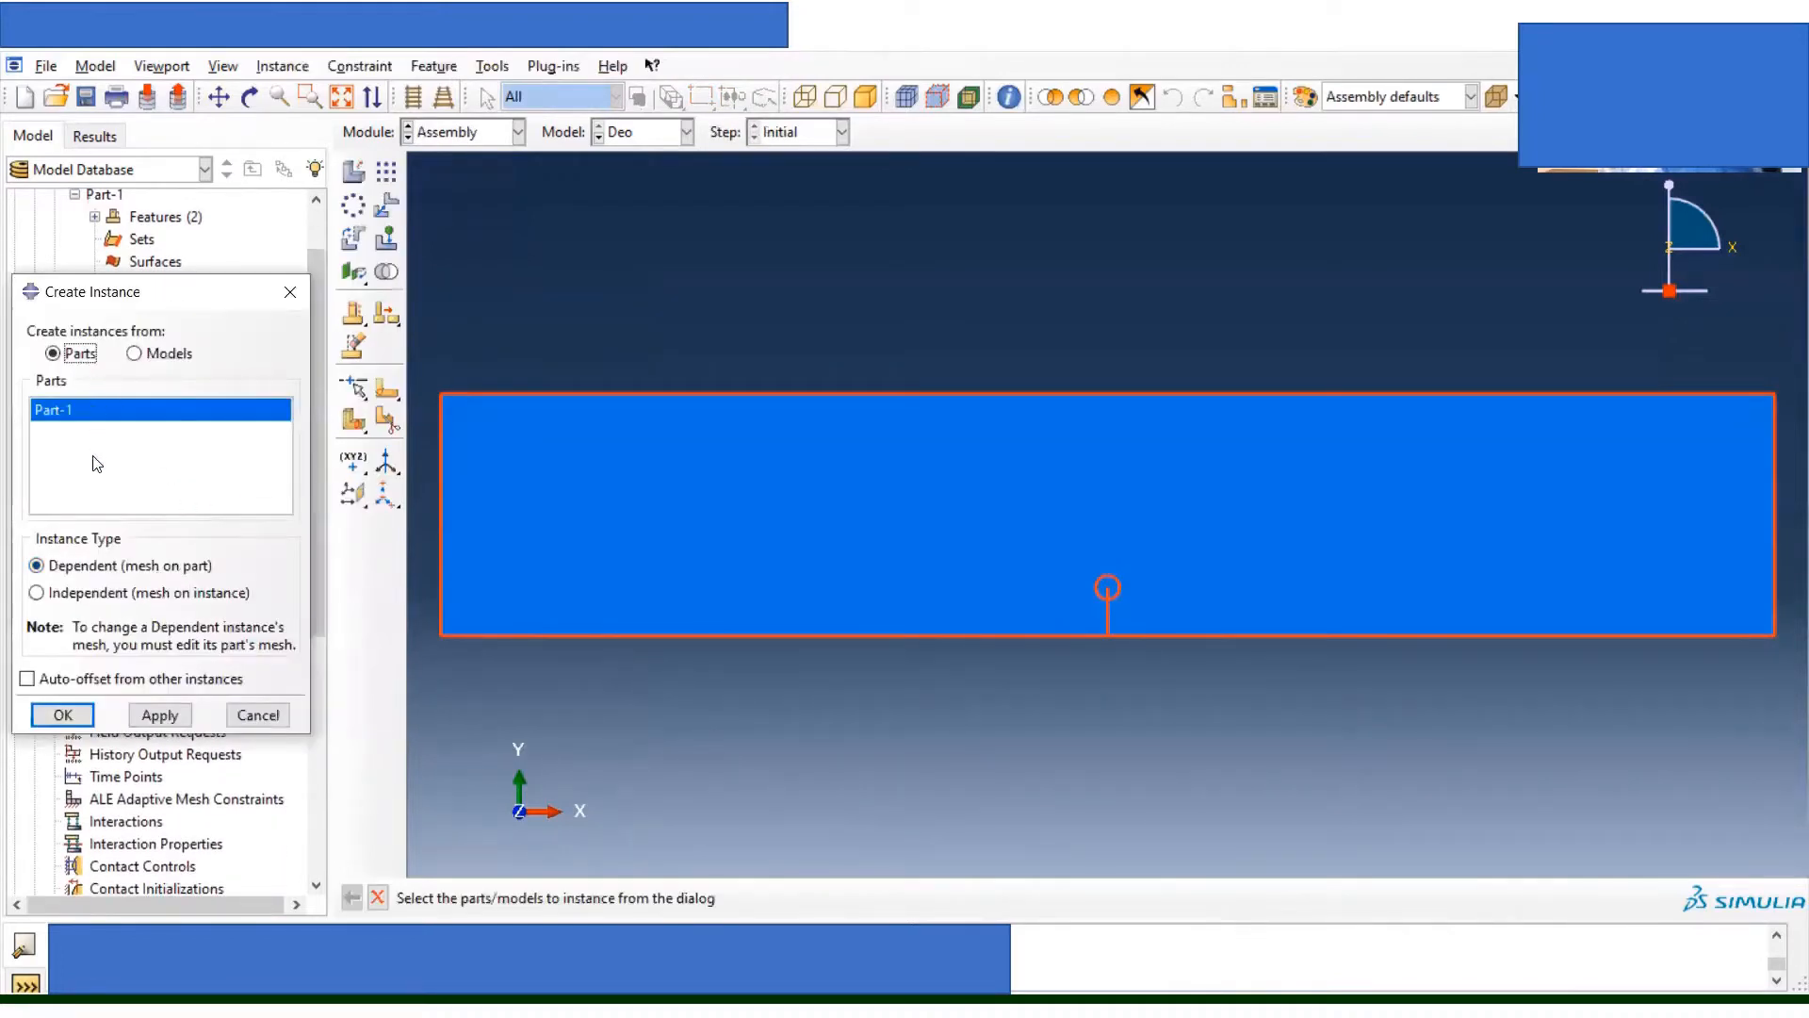
left_click(49, 598)
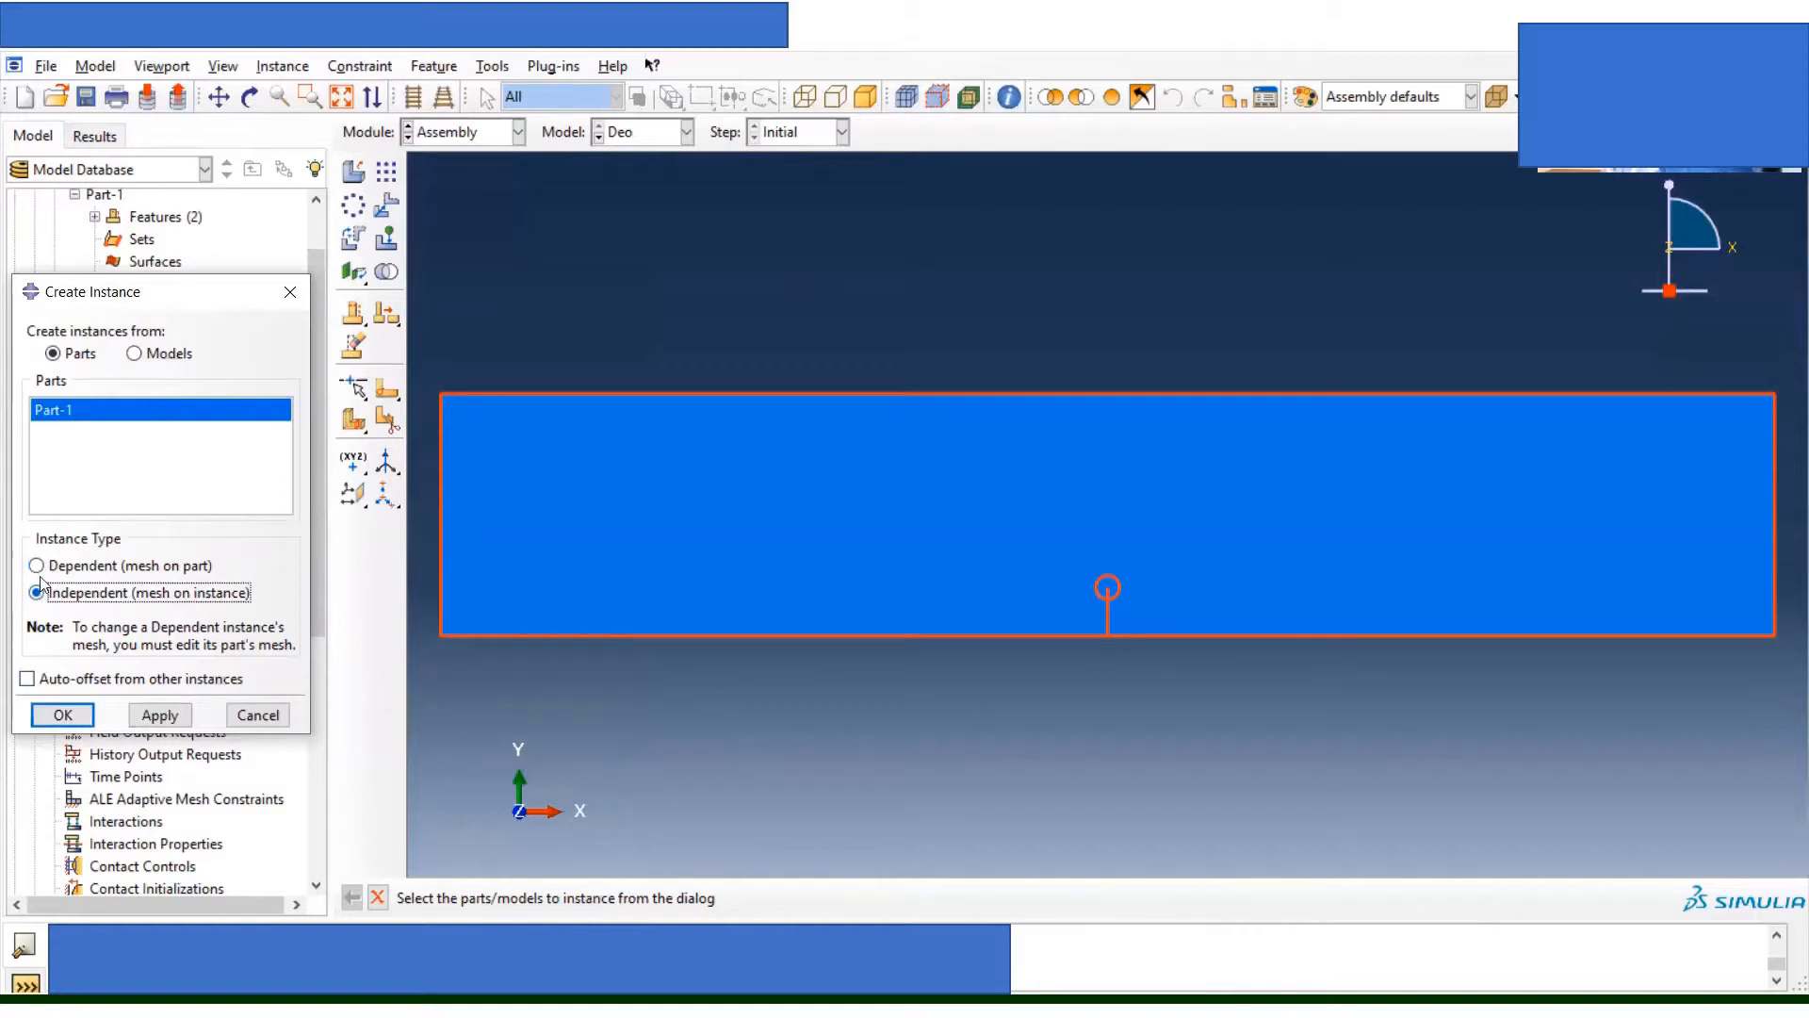
left_click(61, 717)
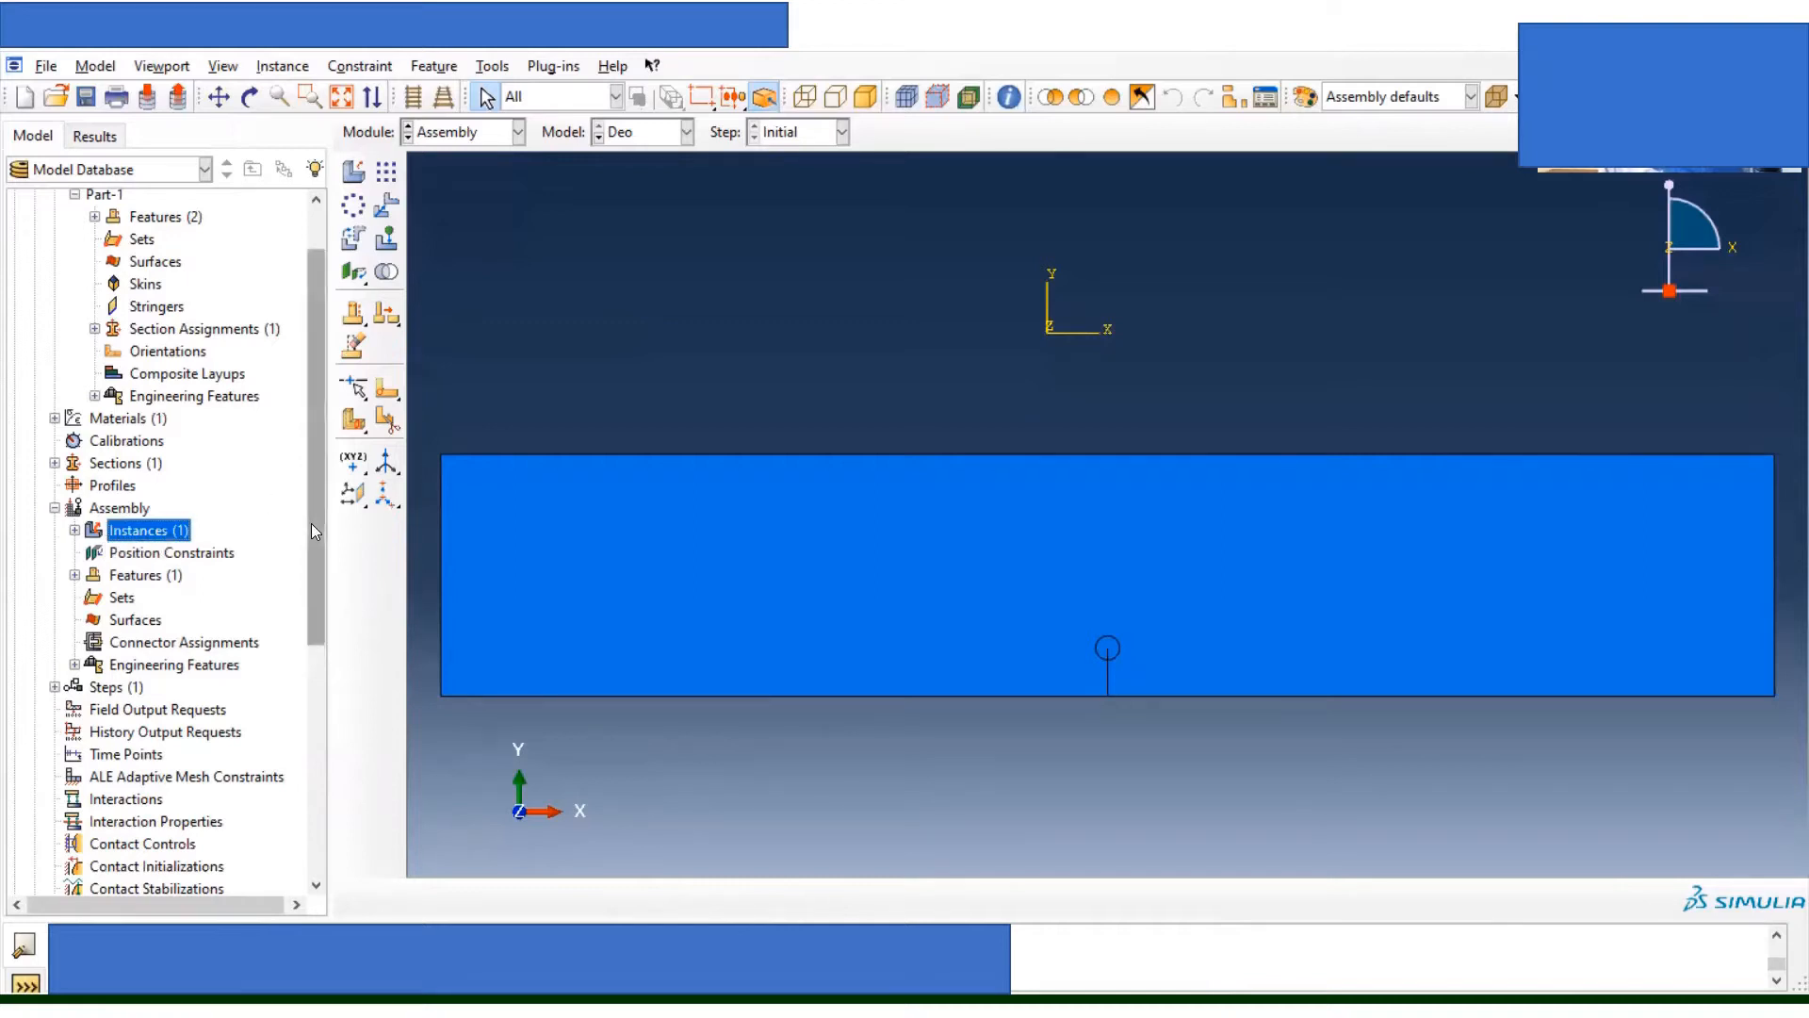
Step: Create a contour integral crack in the assembly, using the circle's center point as the crack front
scroll(311, 527, "down", 1)
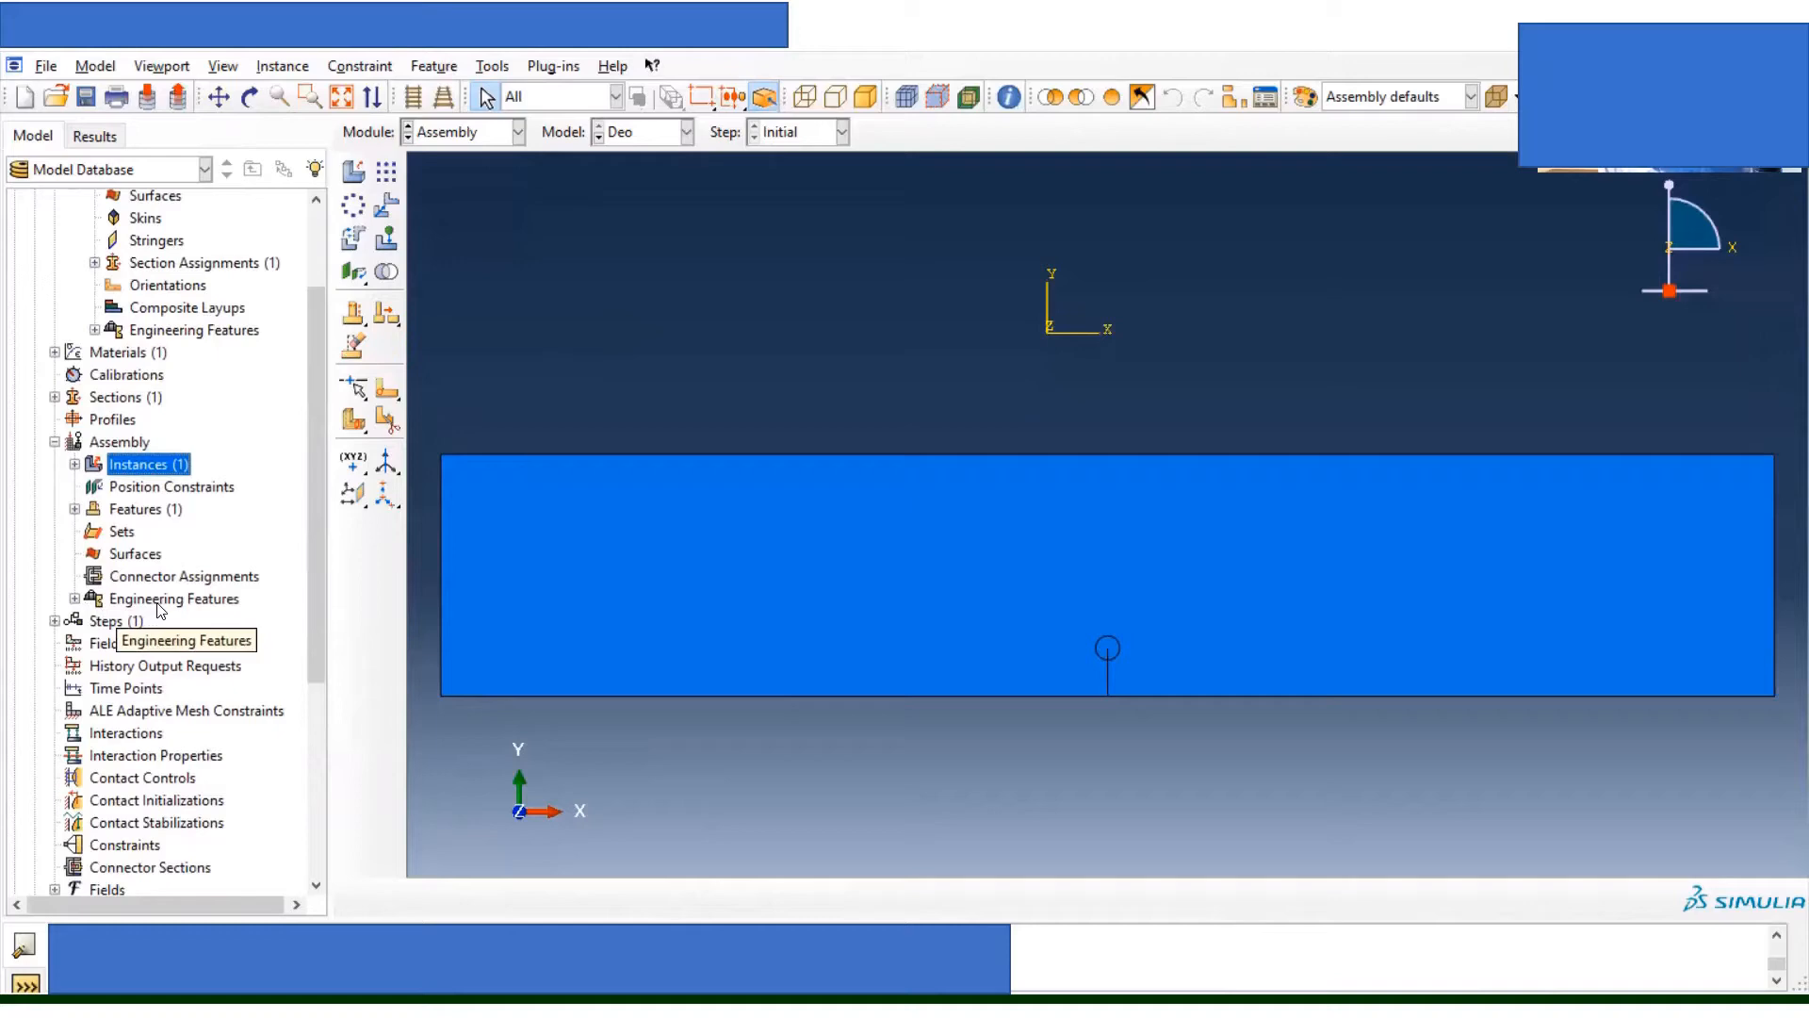
left_click(75, 600)
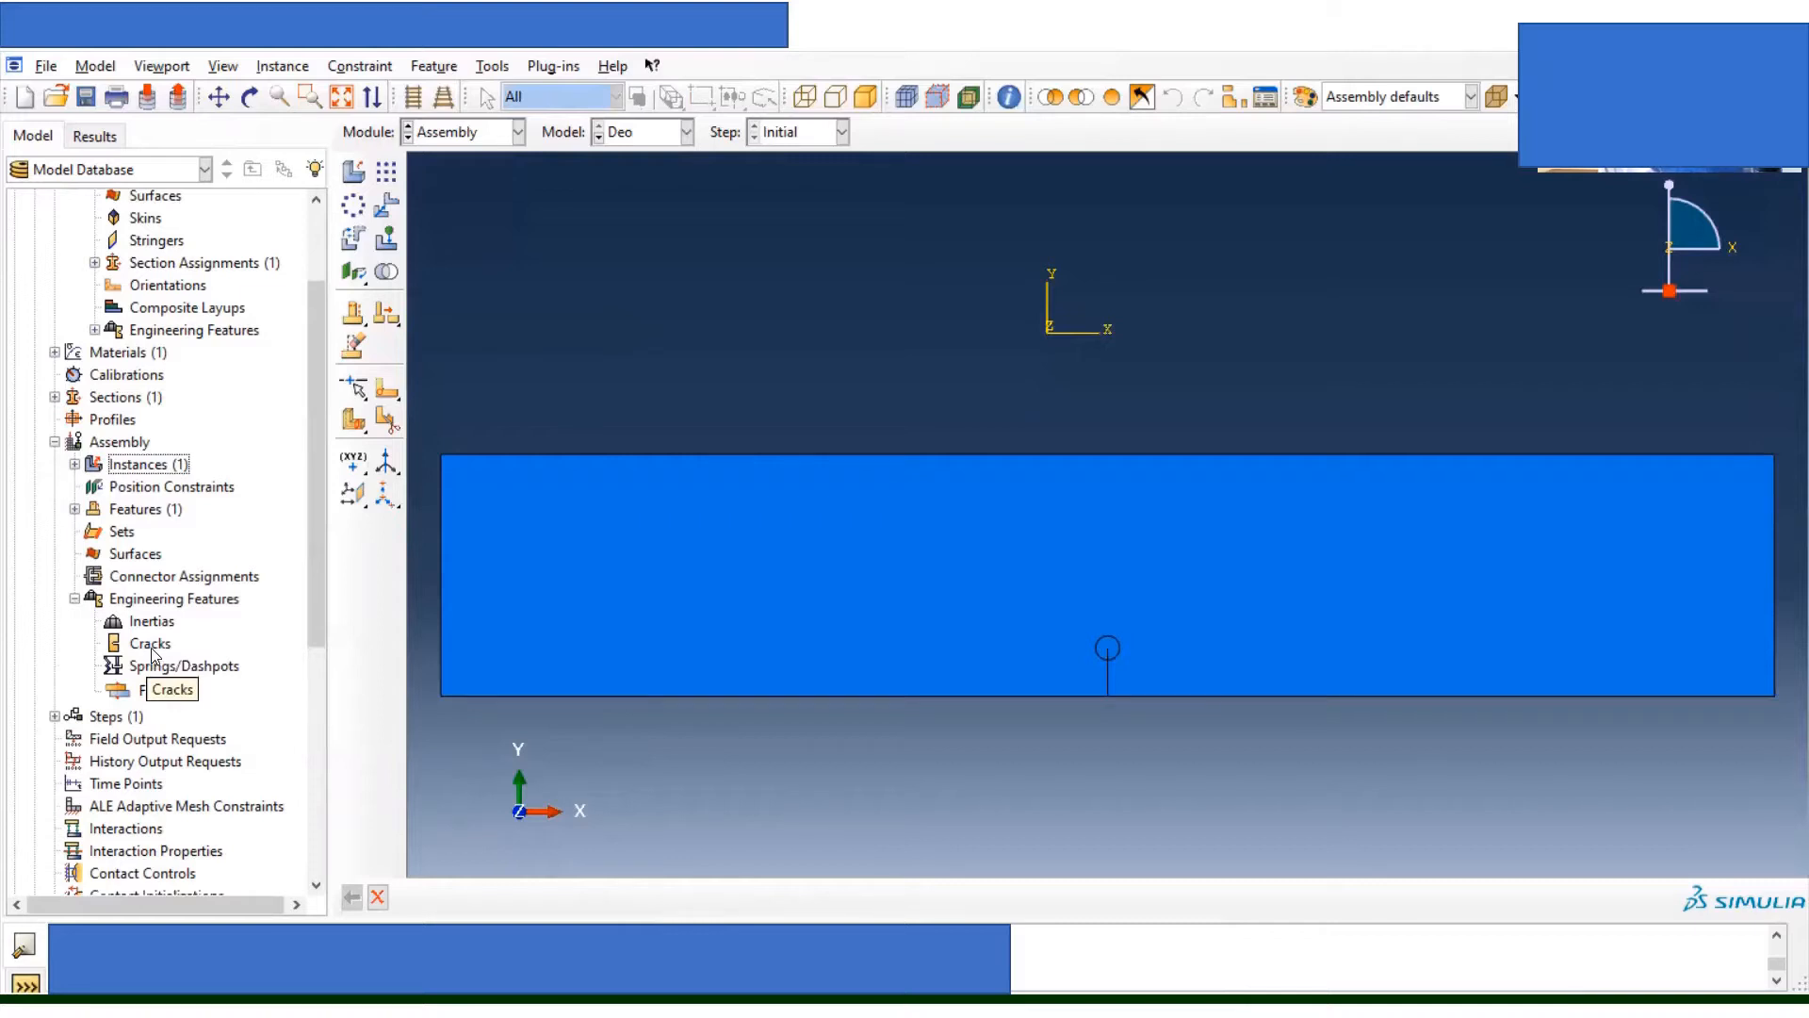
double_click(150, 647)
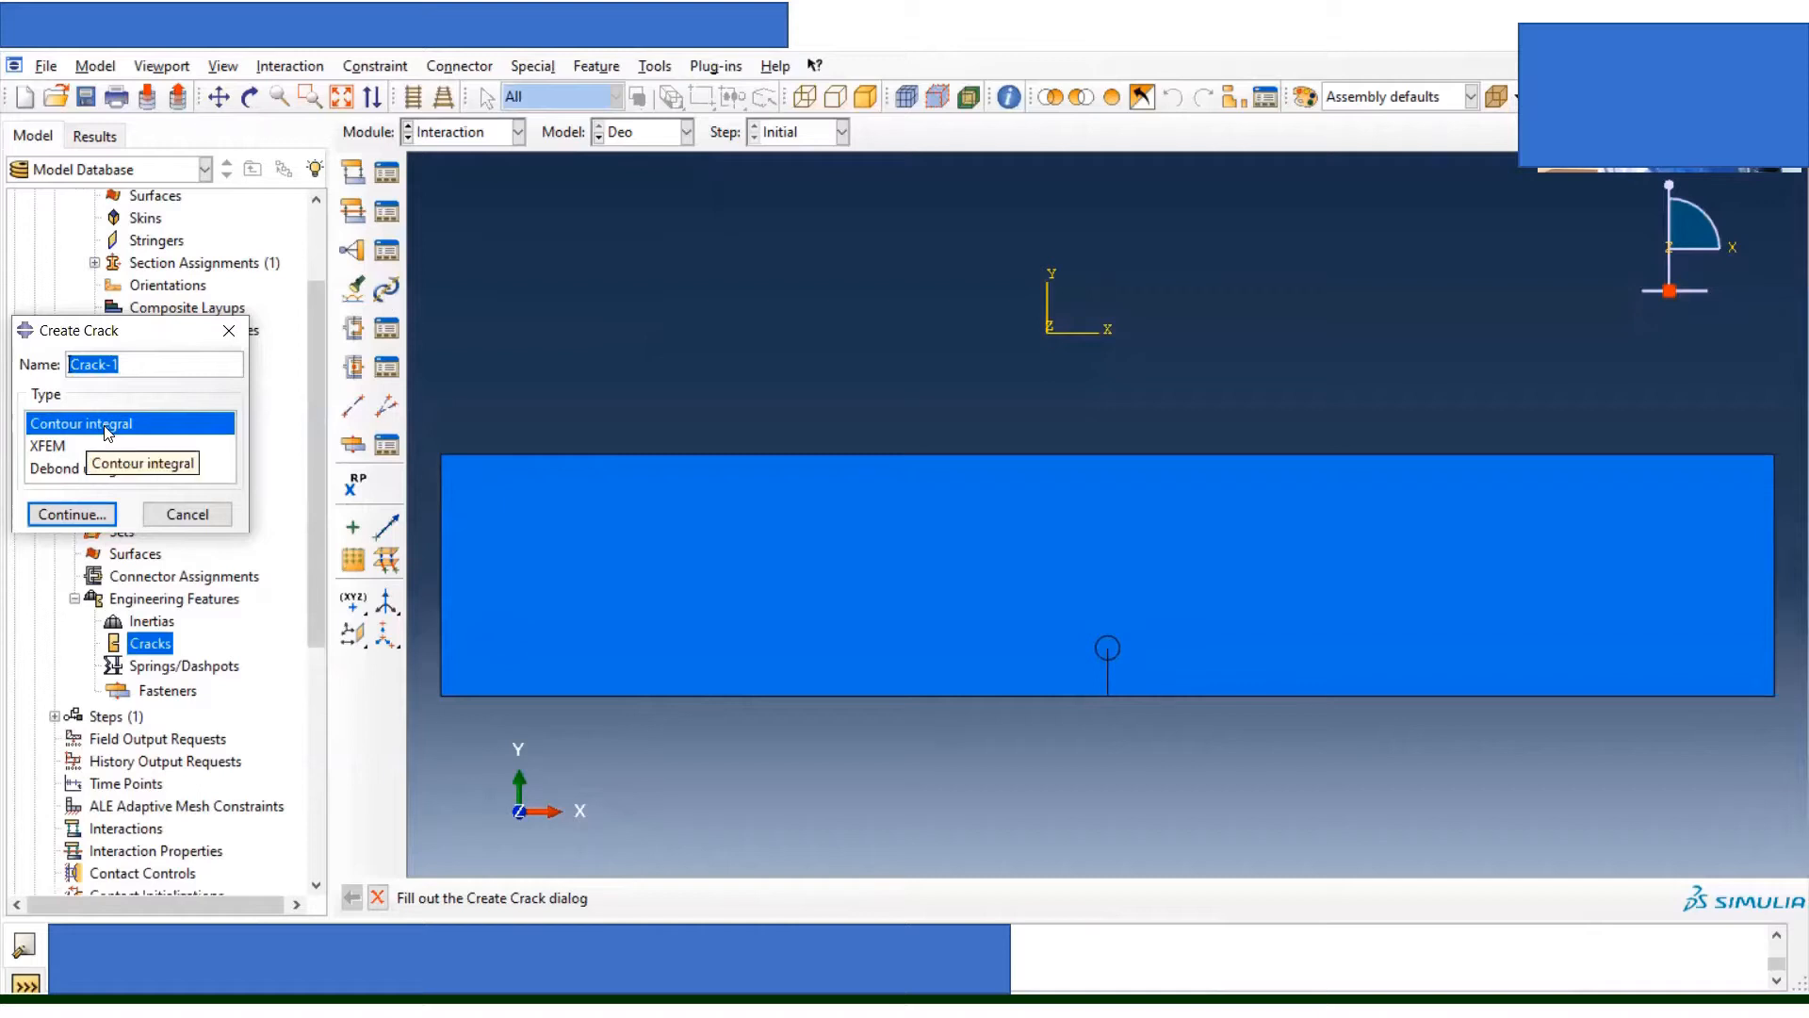
left_click(71, 514)
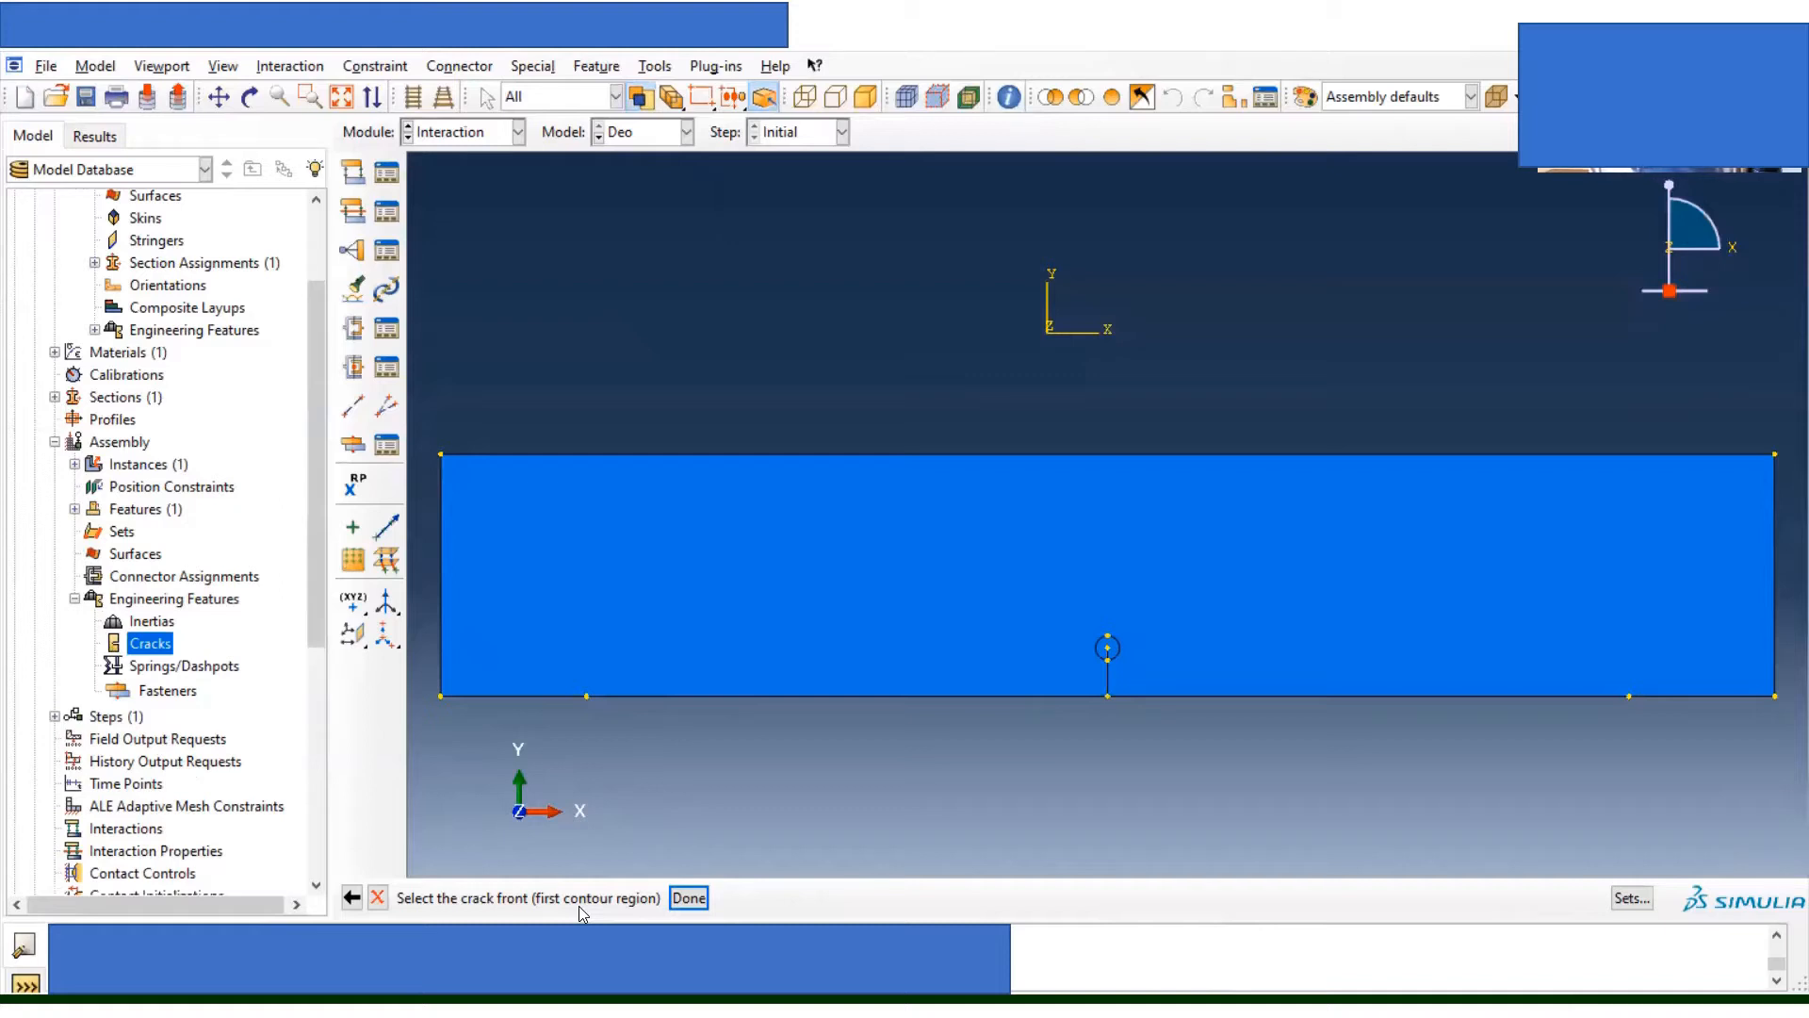
scroll(984, 607, "up", 1)
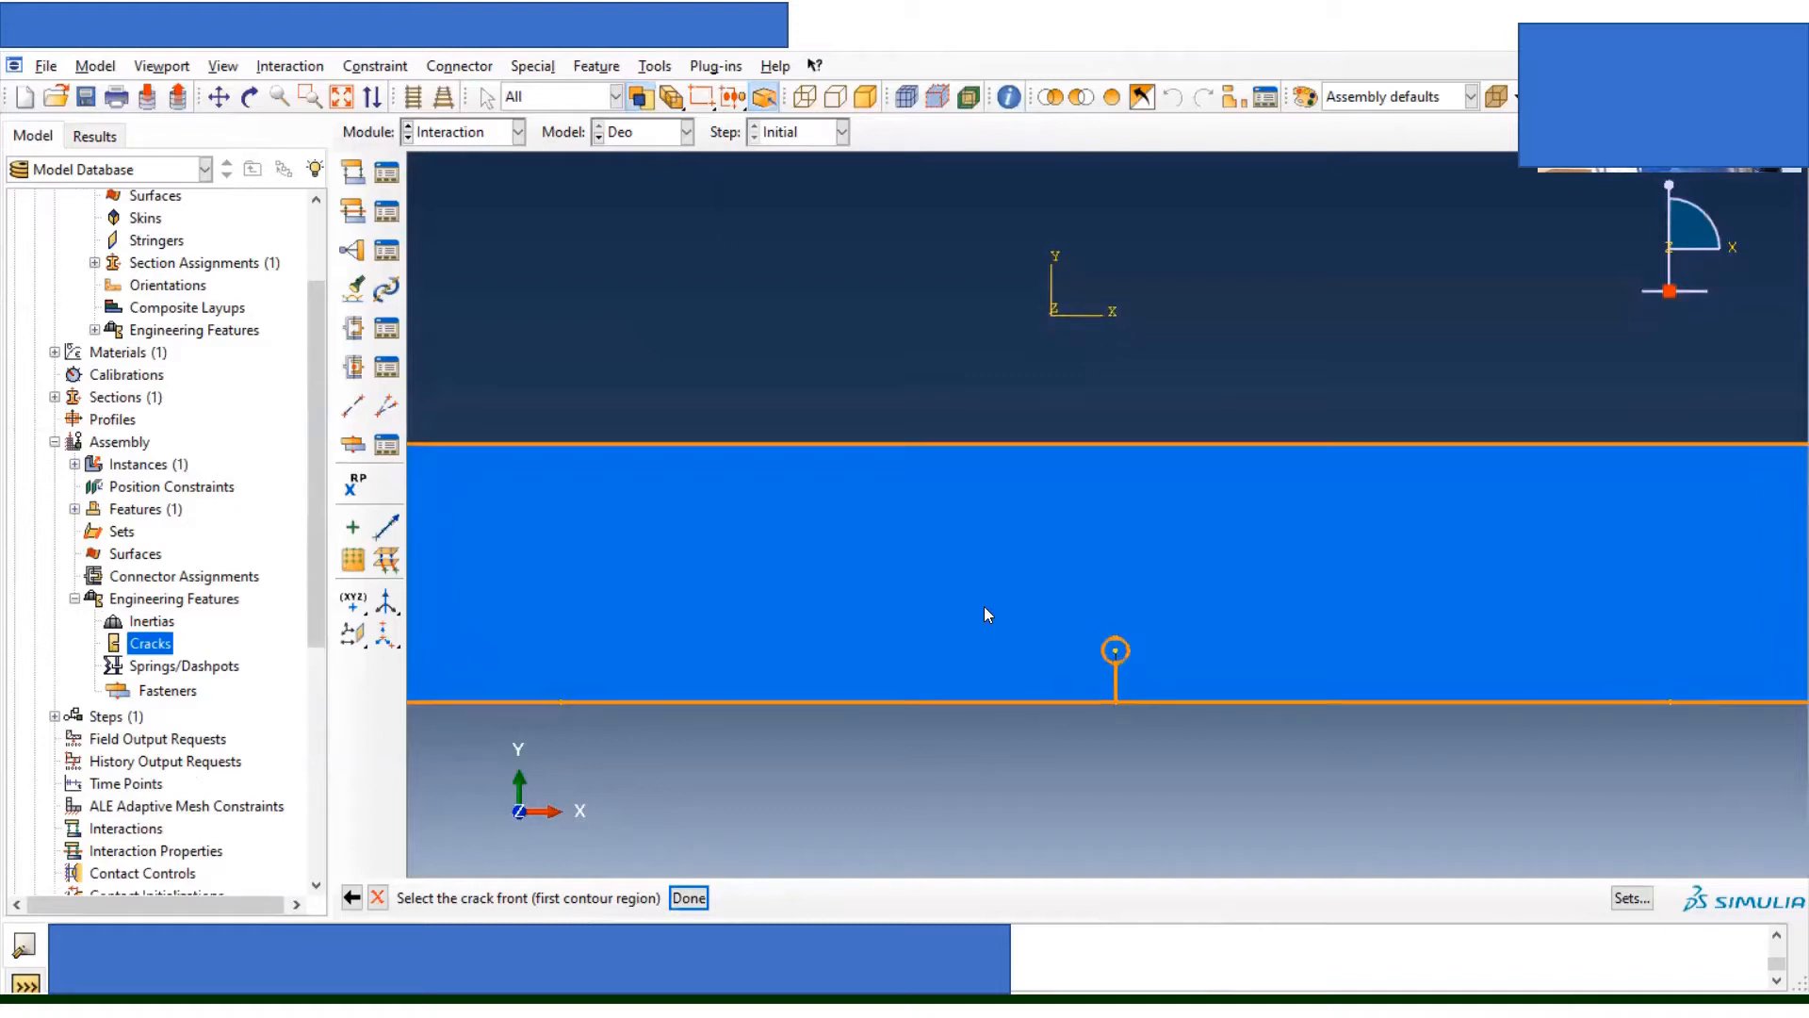
scroll(984, 607, "up", 3)
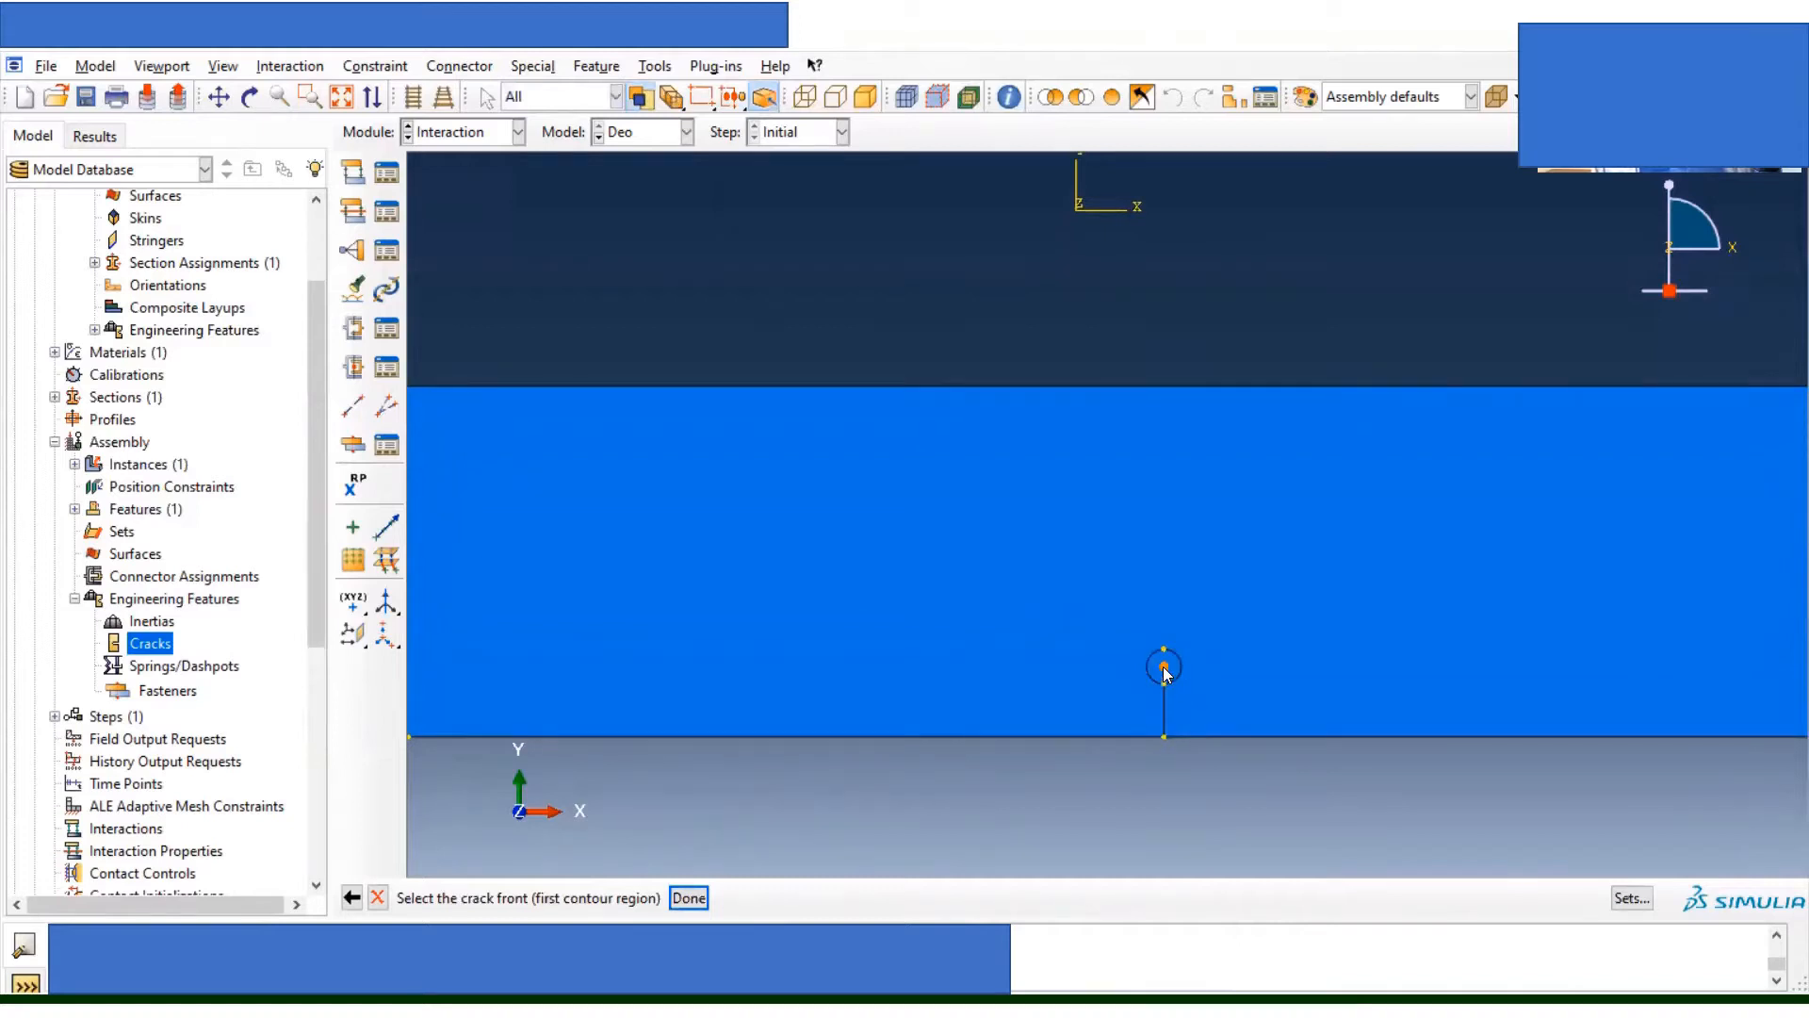
left_click(1165, 669)
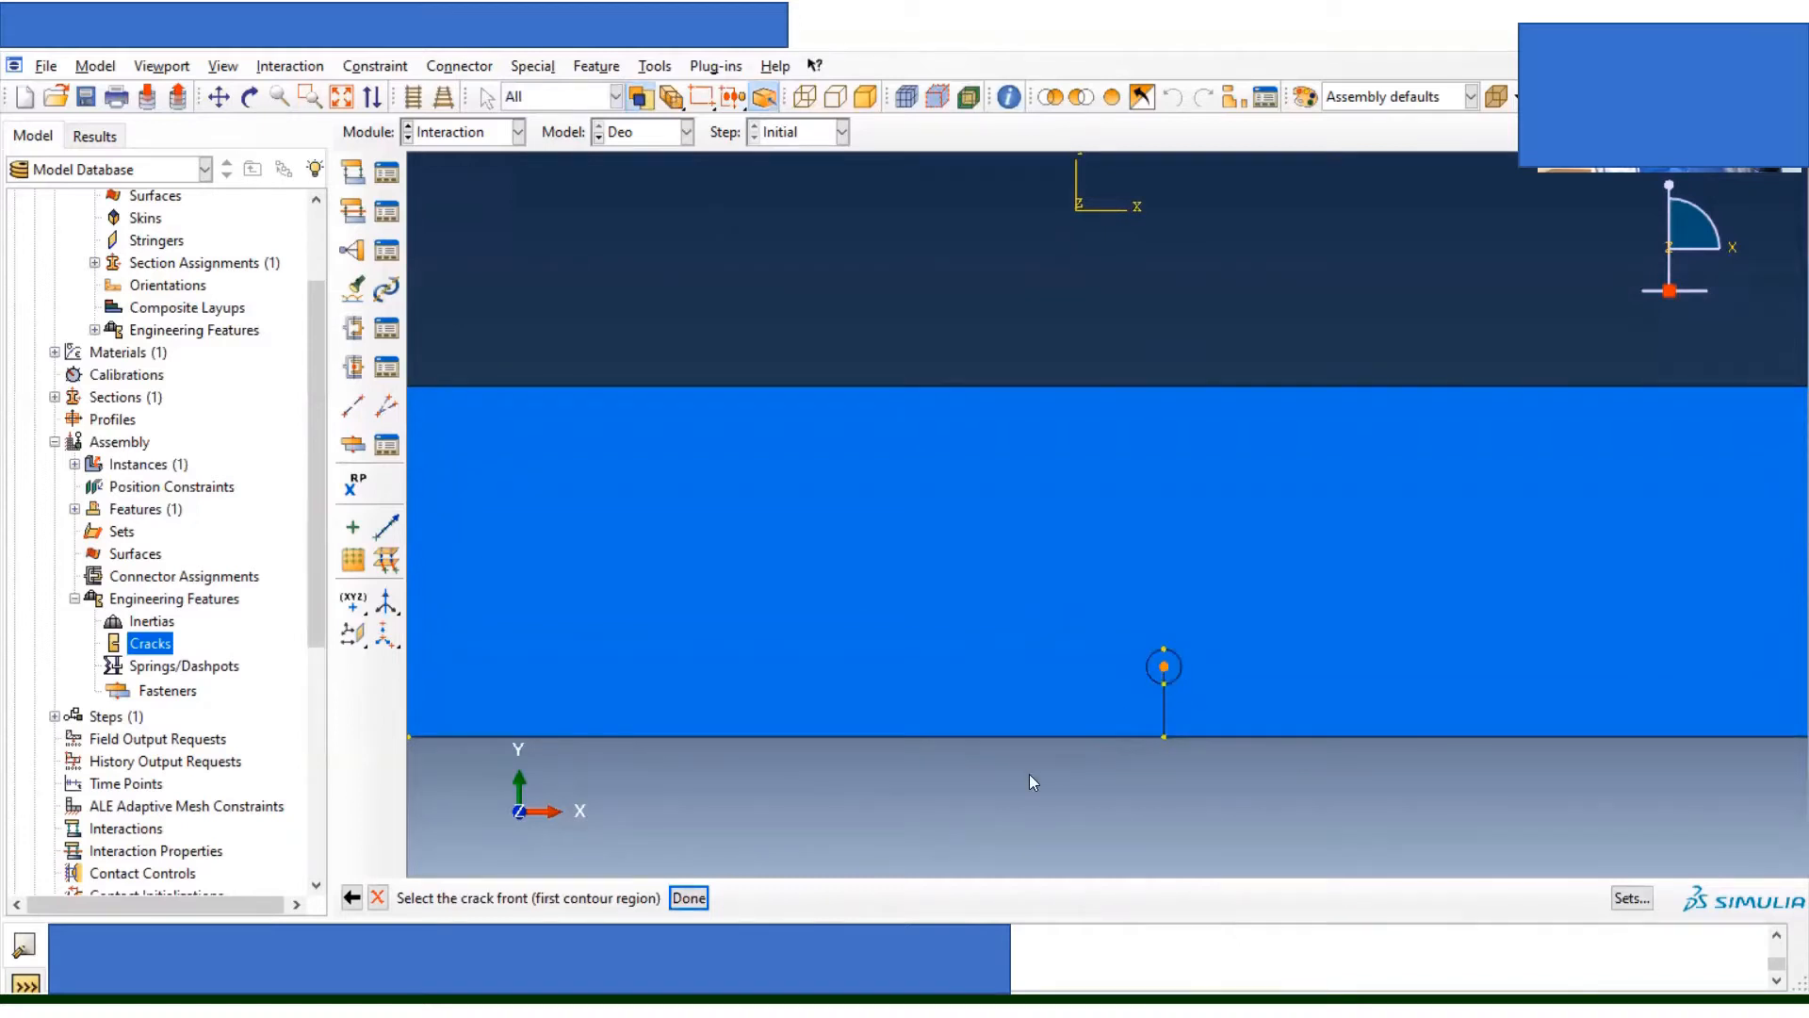
left_click(689, 898)
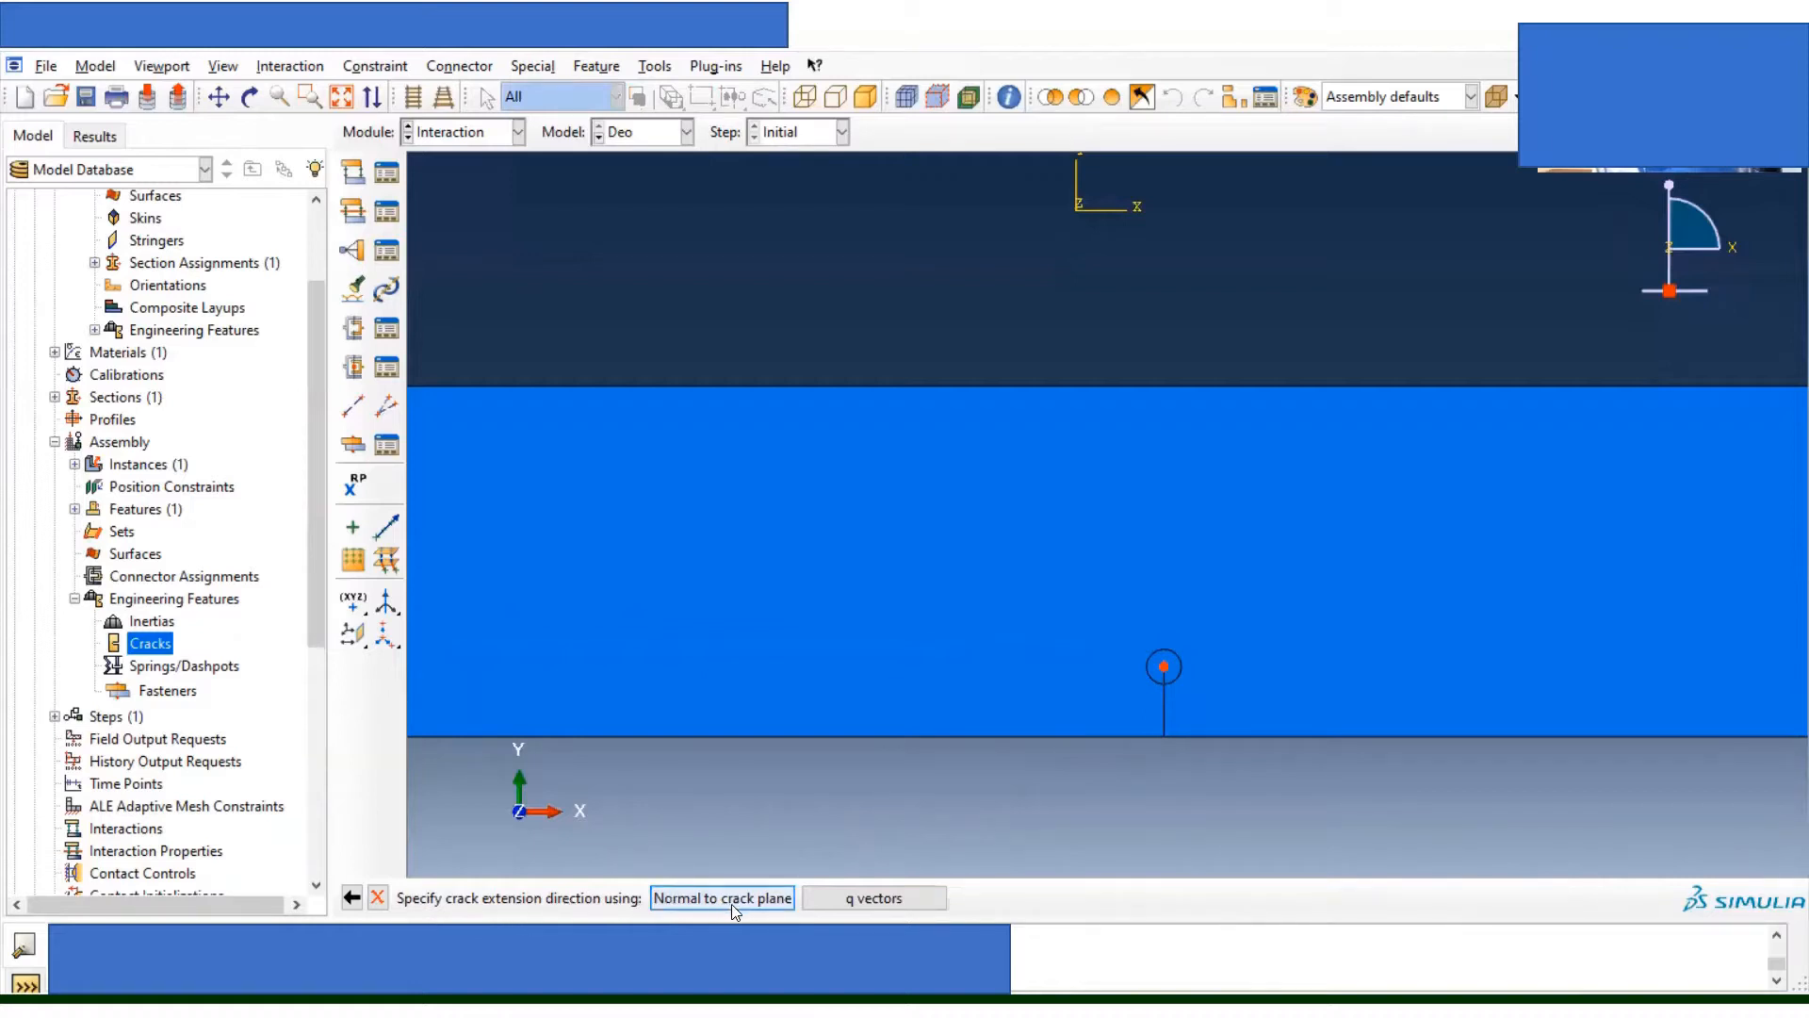
Step: Define the crack extension direction by a q vector from the crack line's lower end to the circle's center
left_click(885, 900)
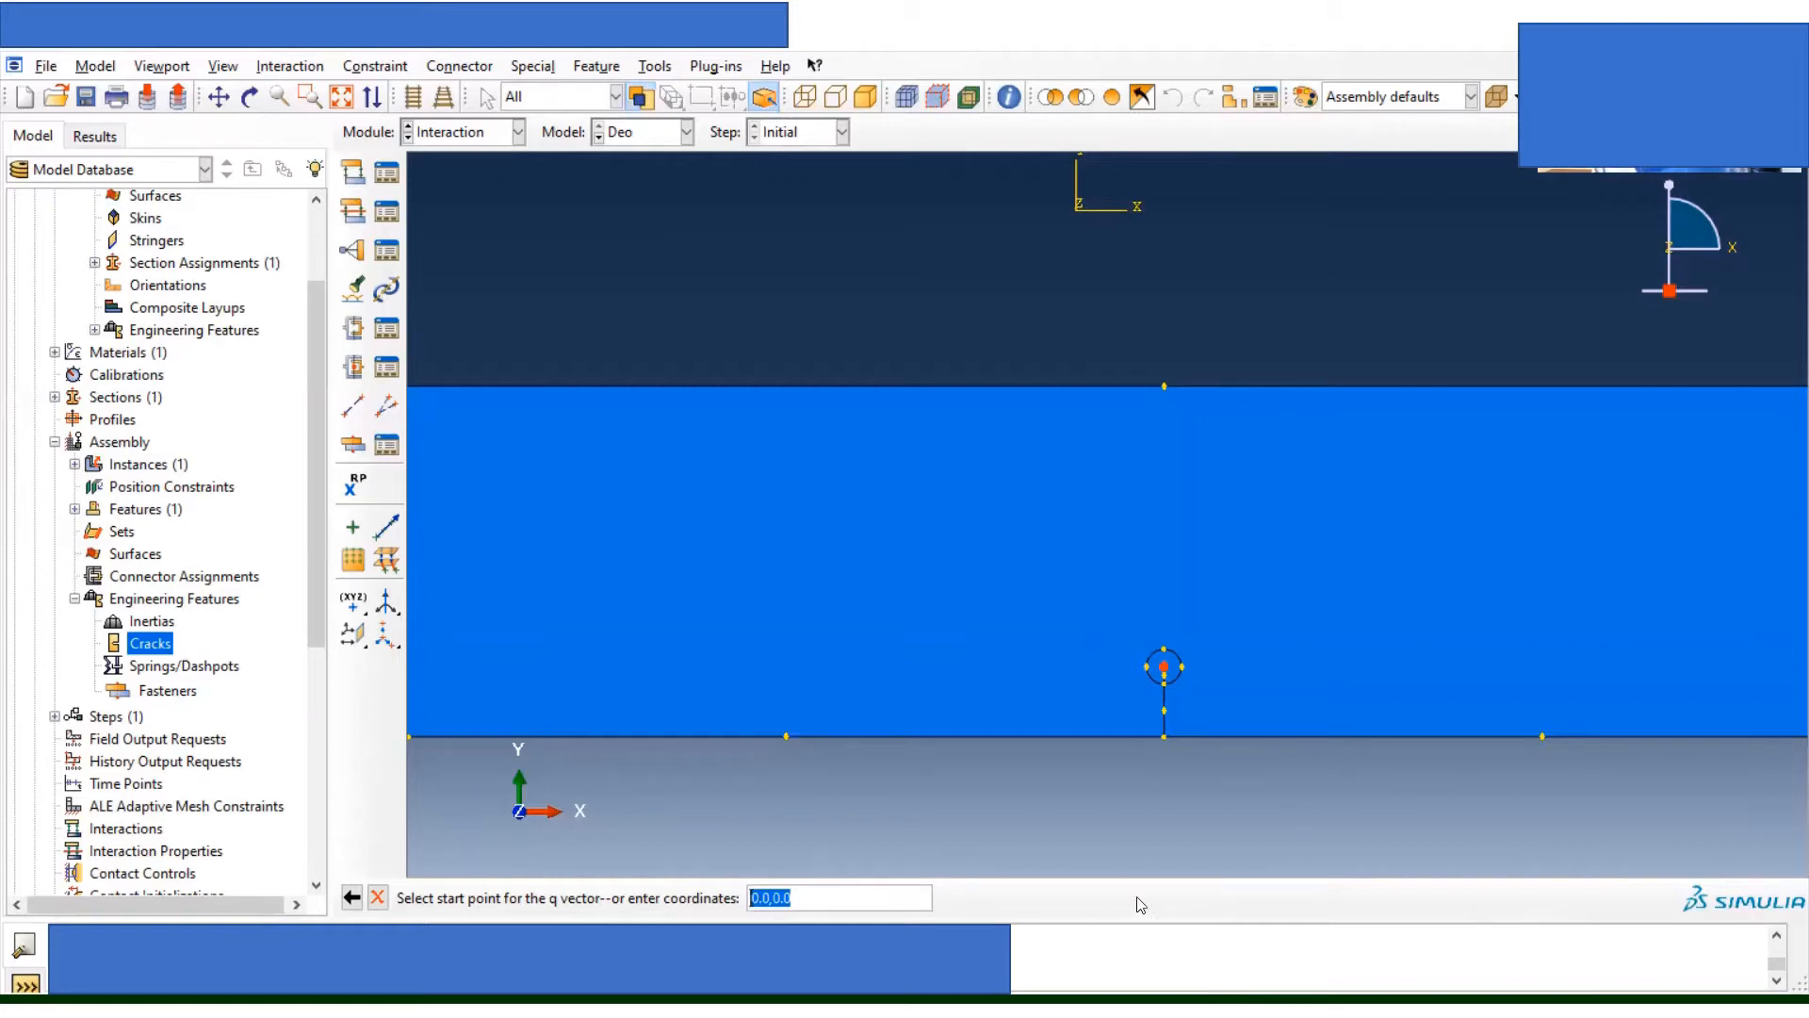
left_click(1165, 737)
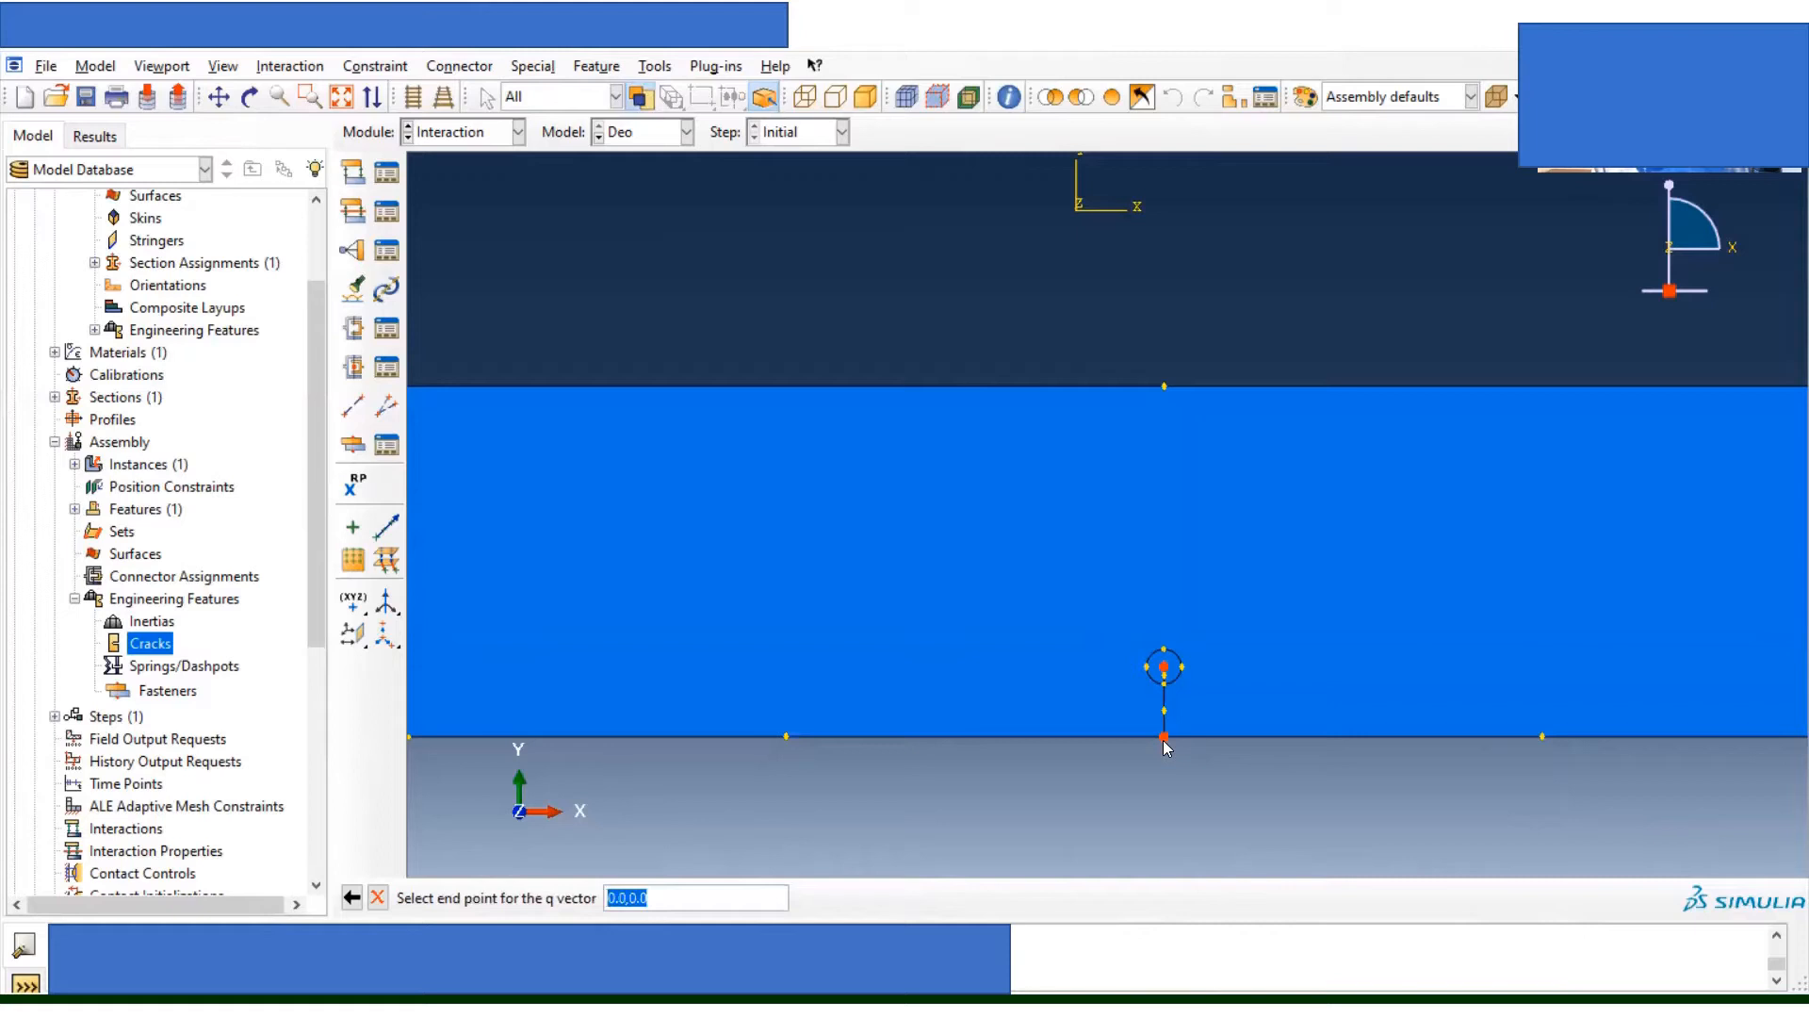
left_click(1165, 668)
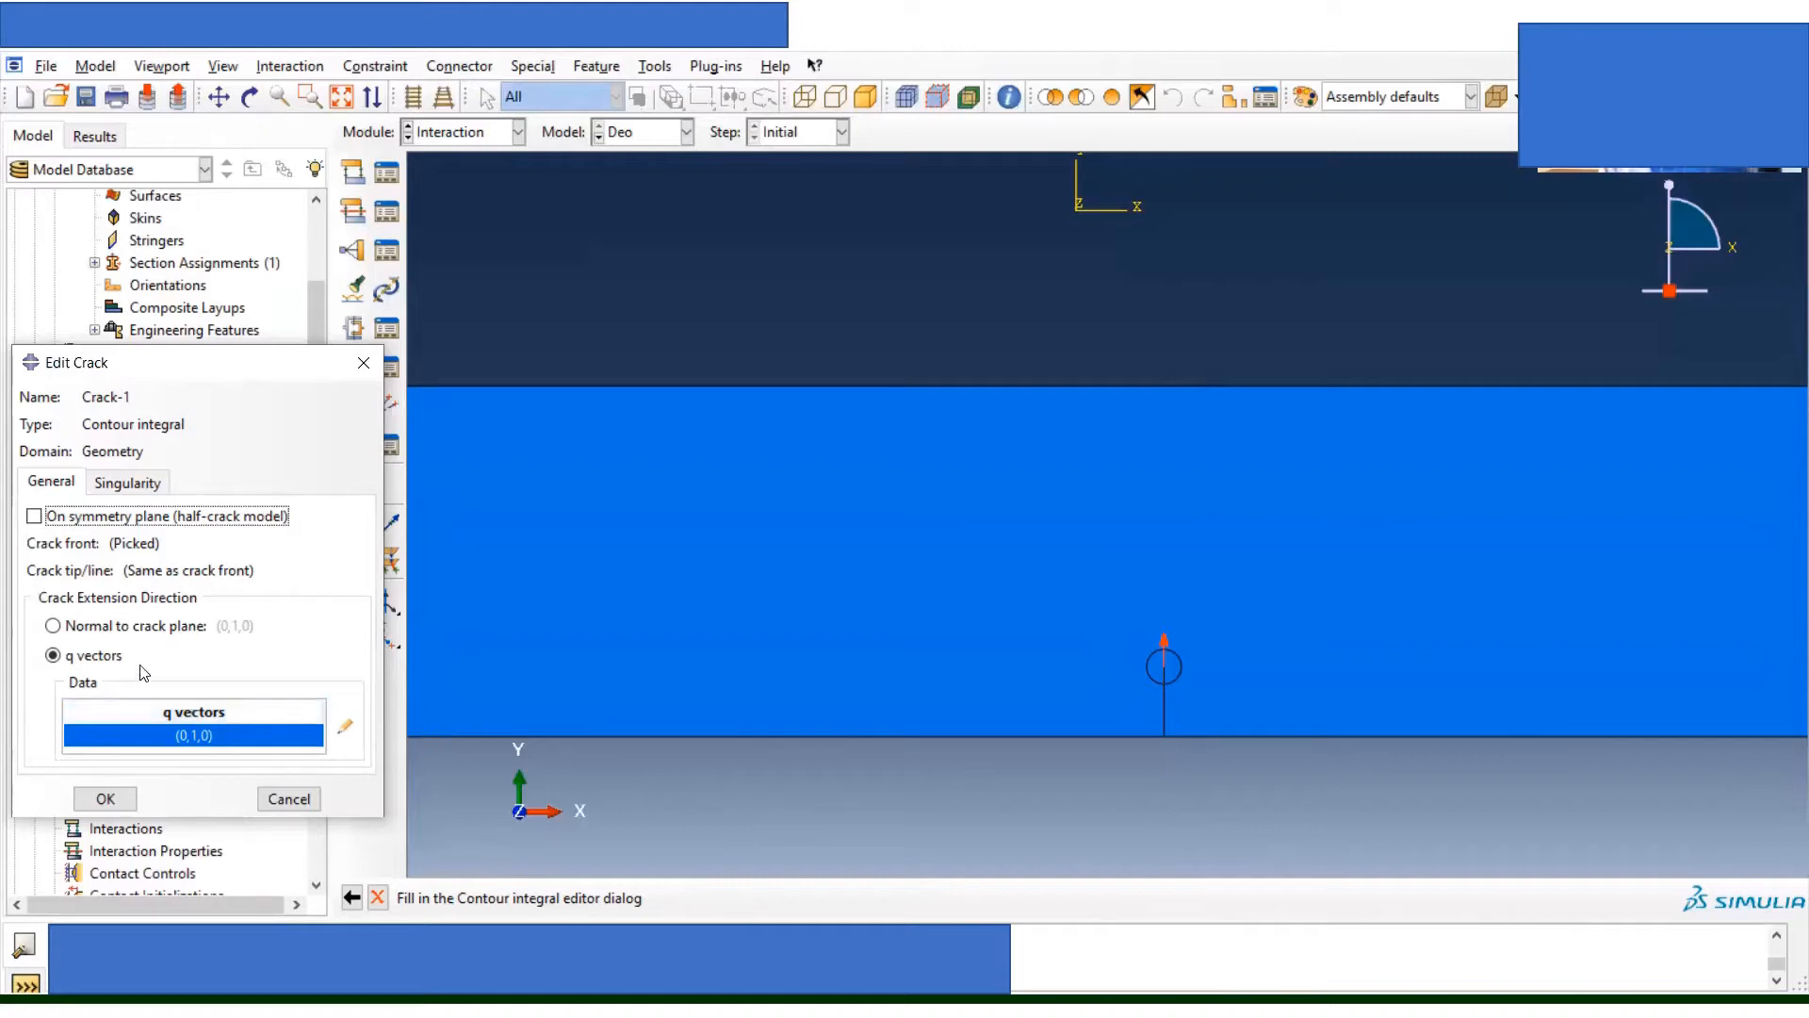
Step: Set the crack's midside node parameter to 0.25 with collapsed element side, single node, and save the crack
left_click(128, 484)
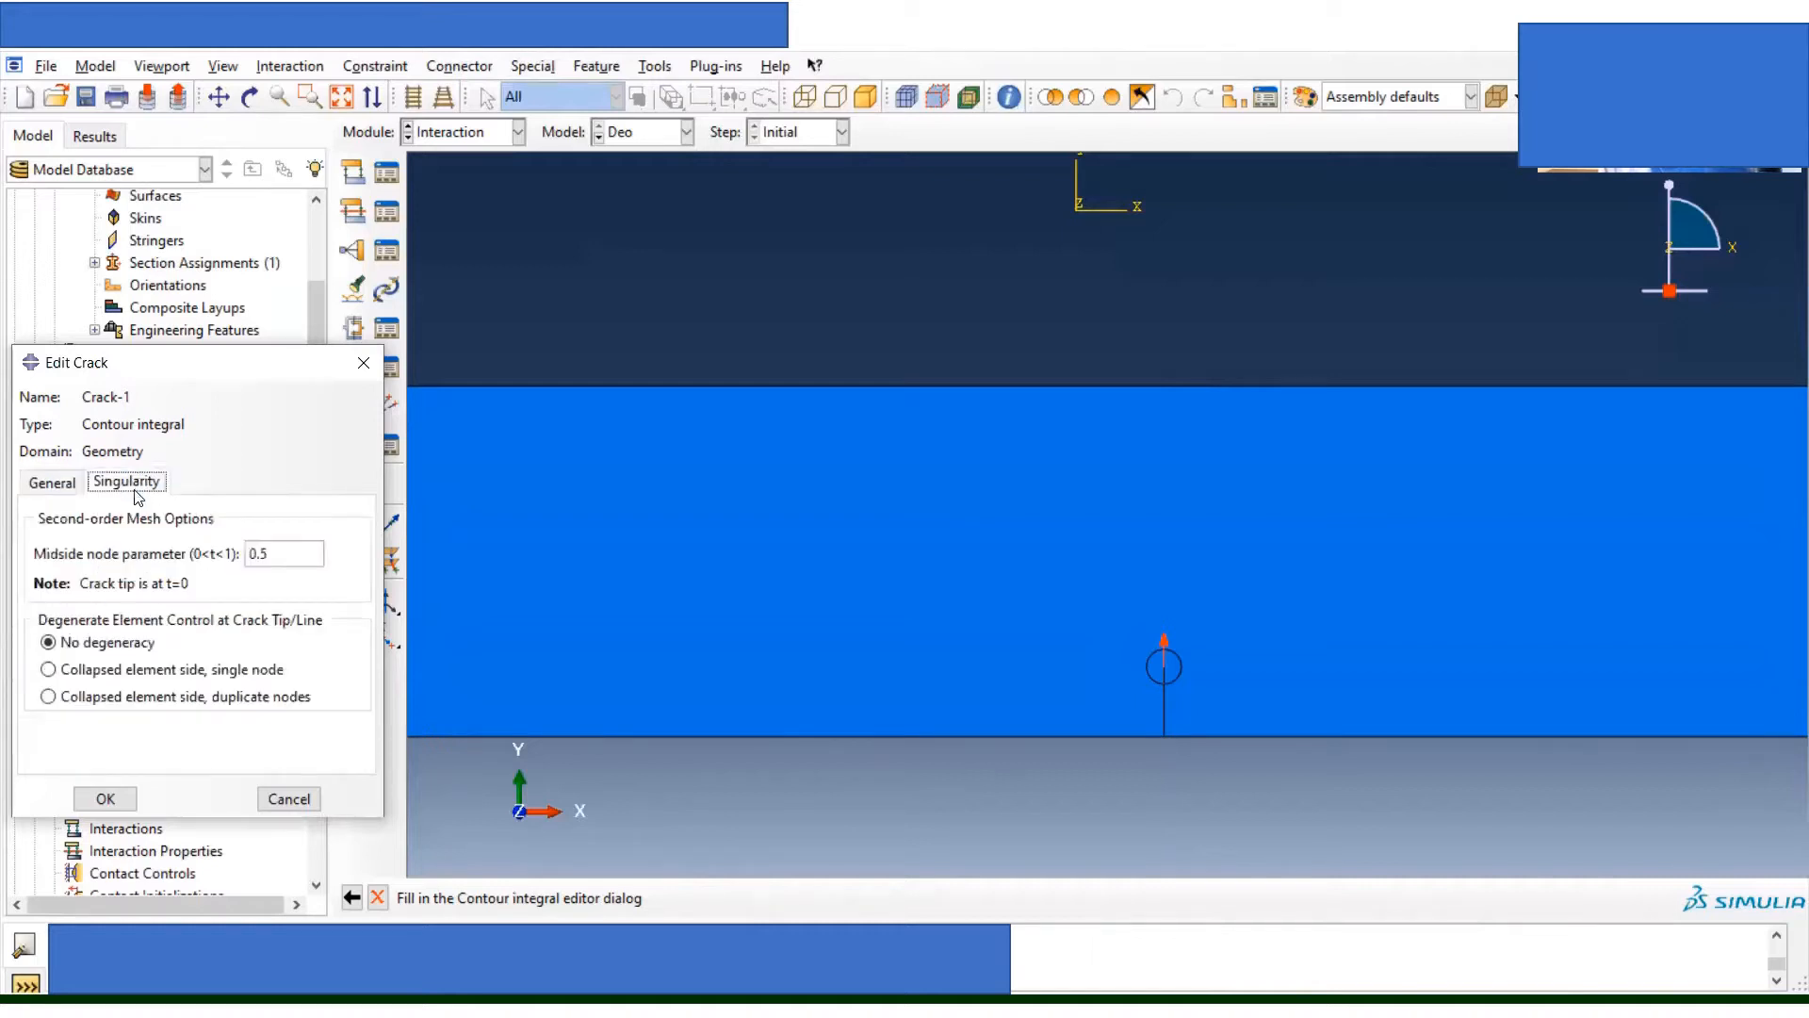
left_click(281, 557)
key("BackSpace")
key("BackSpace")
type(".25")
left_click(78, 671)
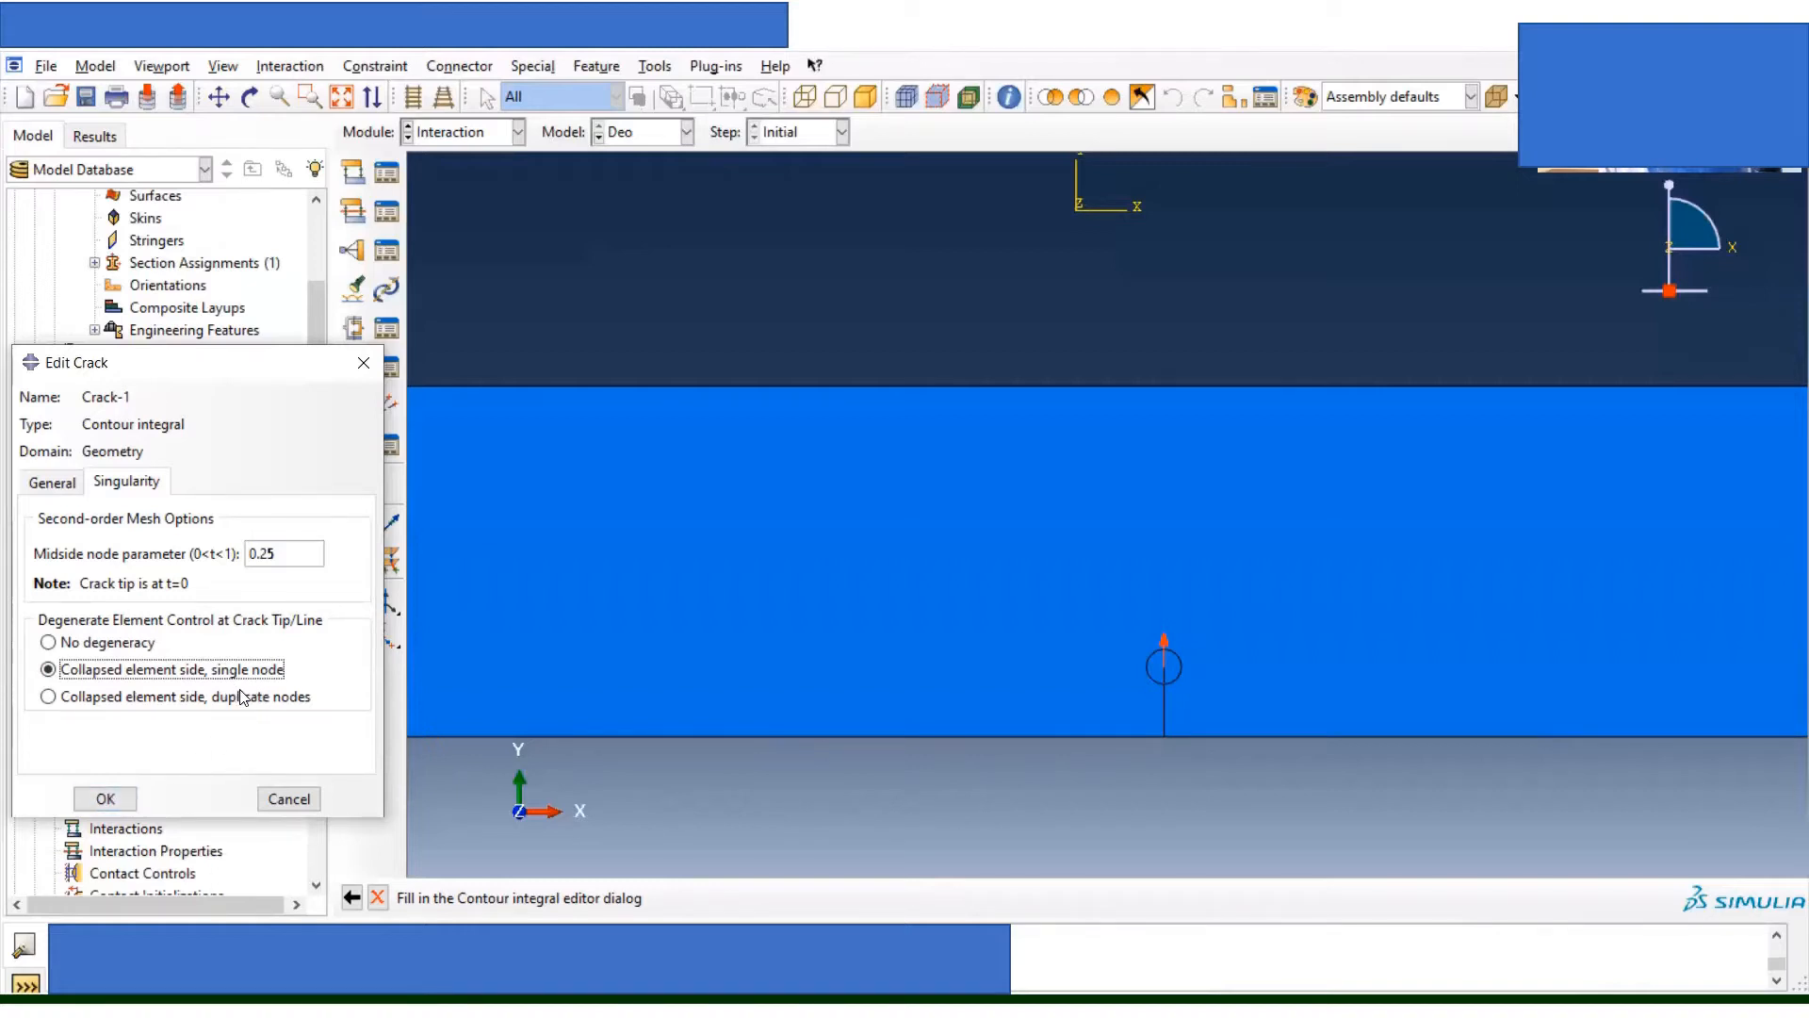
left_click(110, 800)
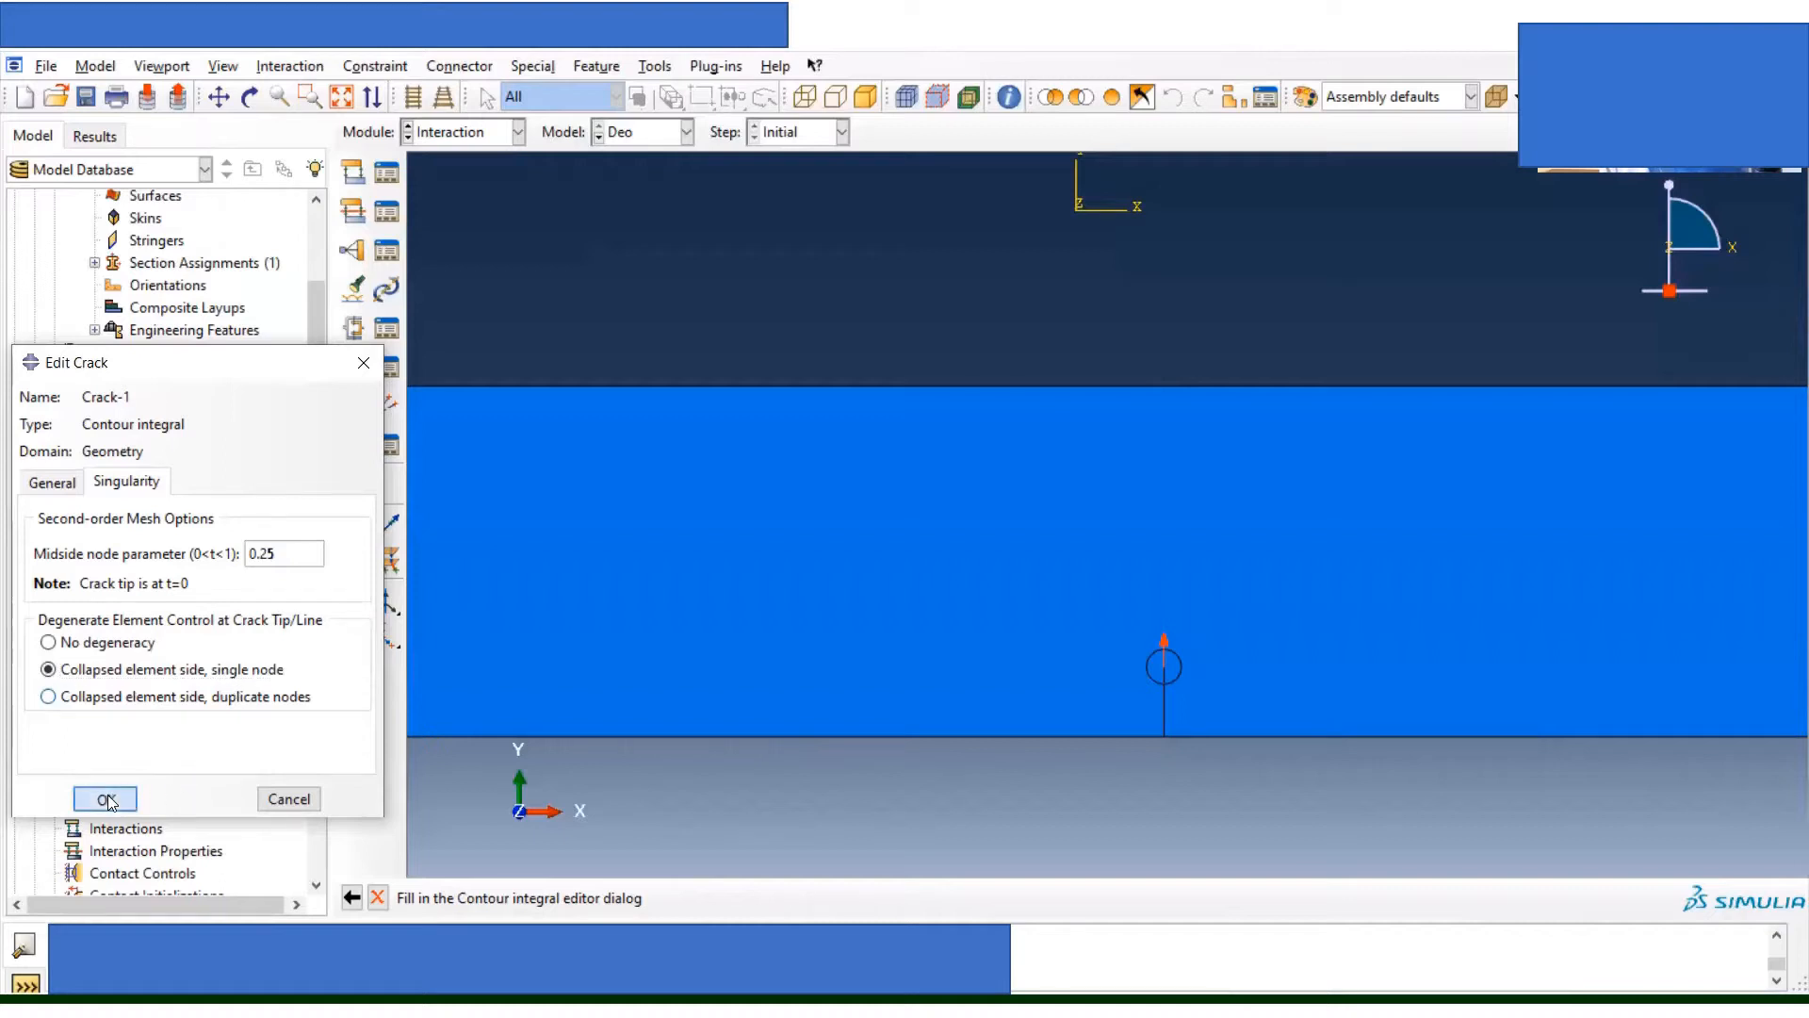
left_click(110, 800)
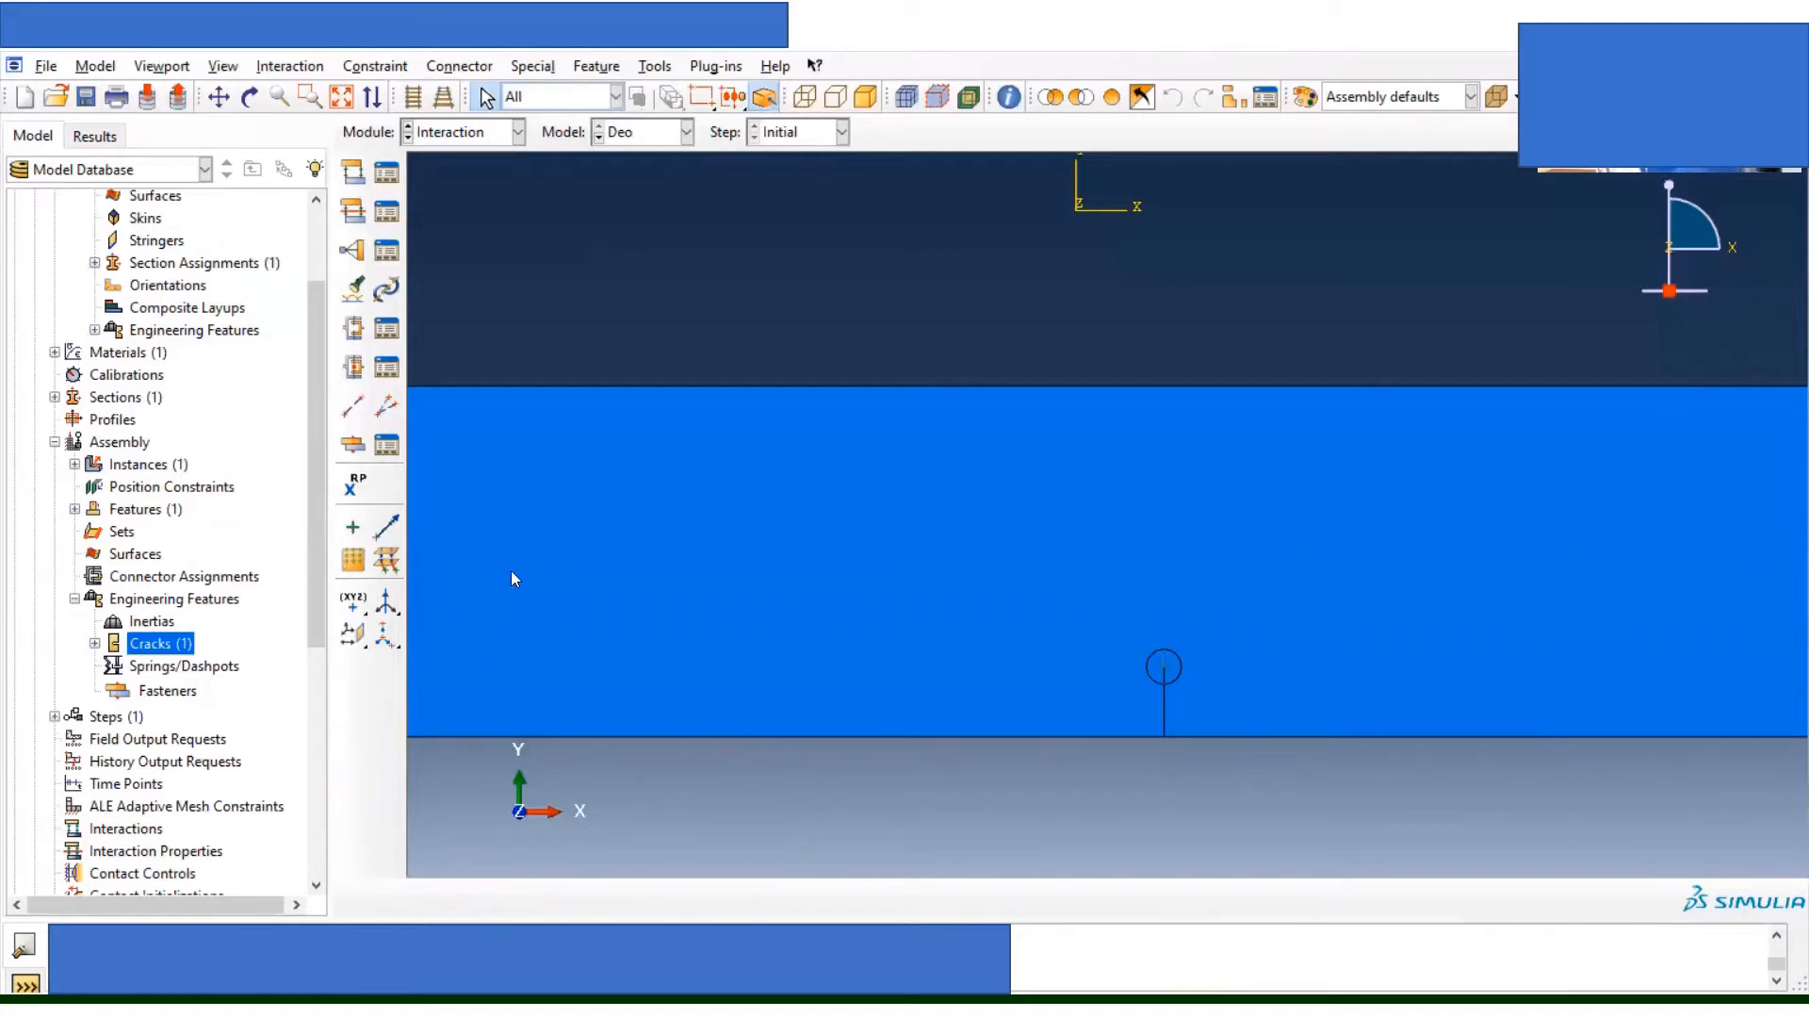
Step: Assign a seam to the vertical crack line between the plate's lower edge and the circle's center
double_click(273, 650)
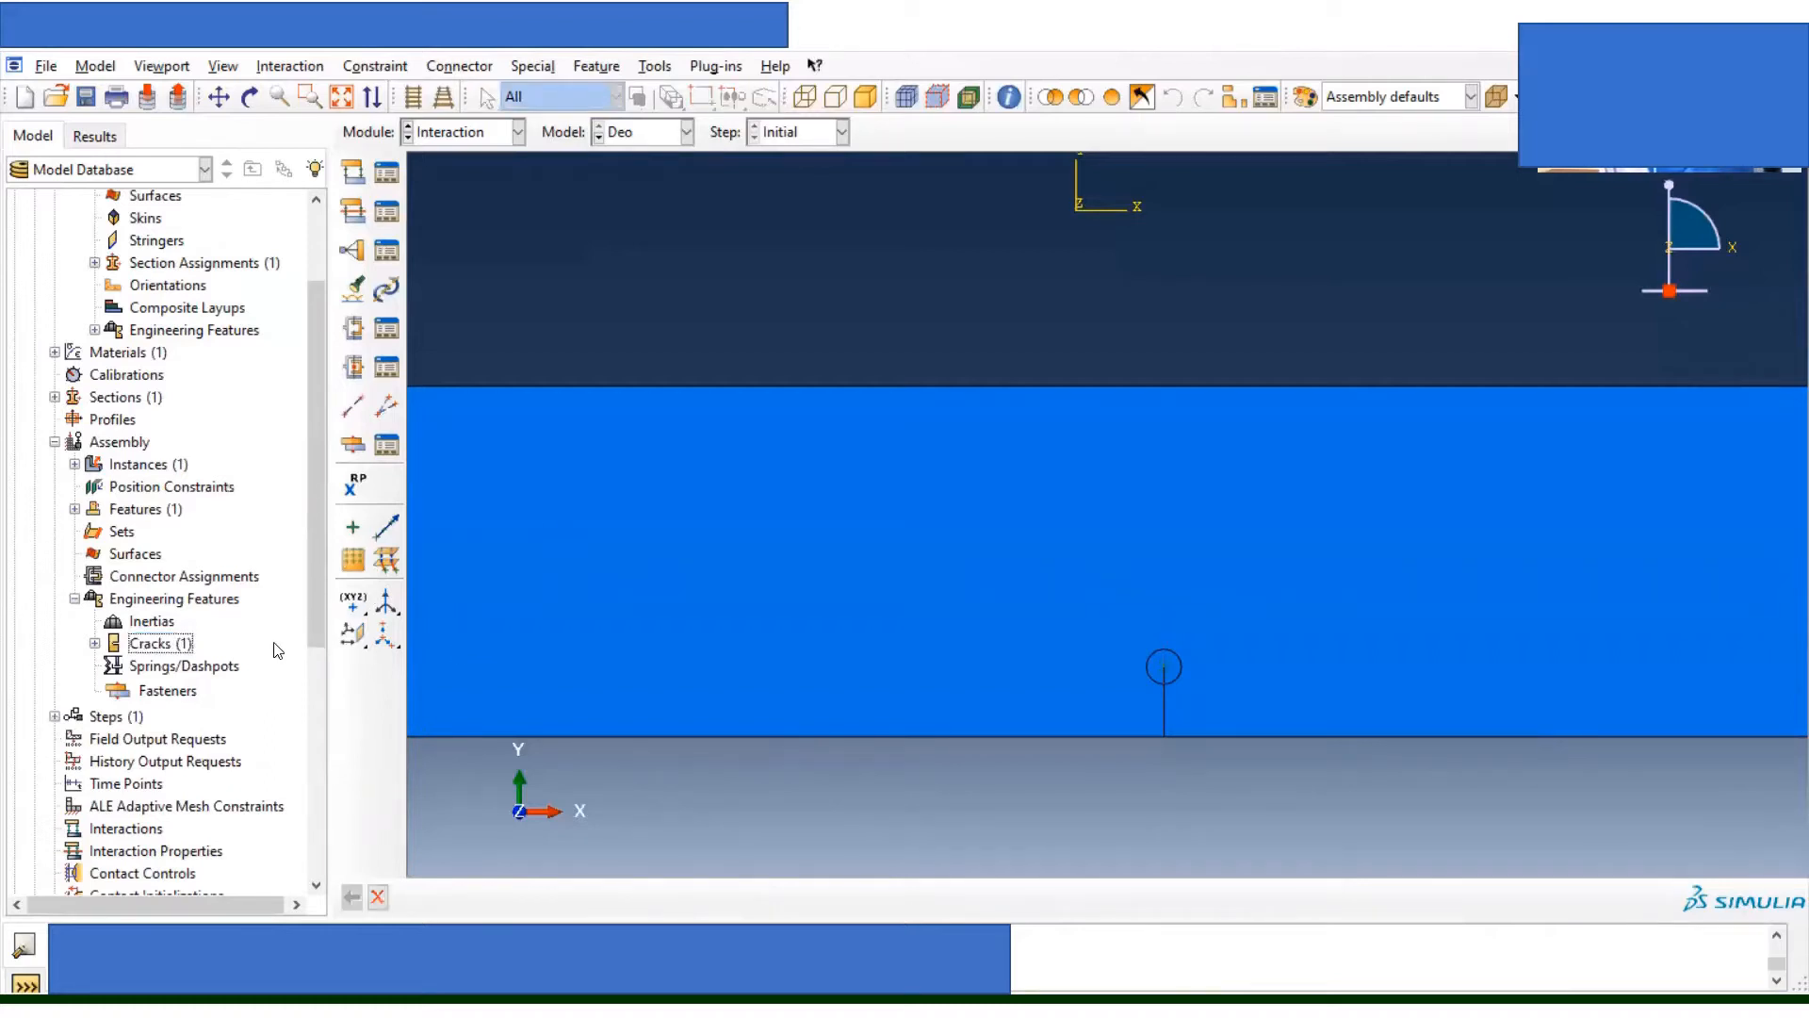
scroll(1171, 586, "up", 2)
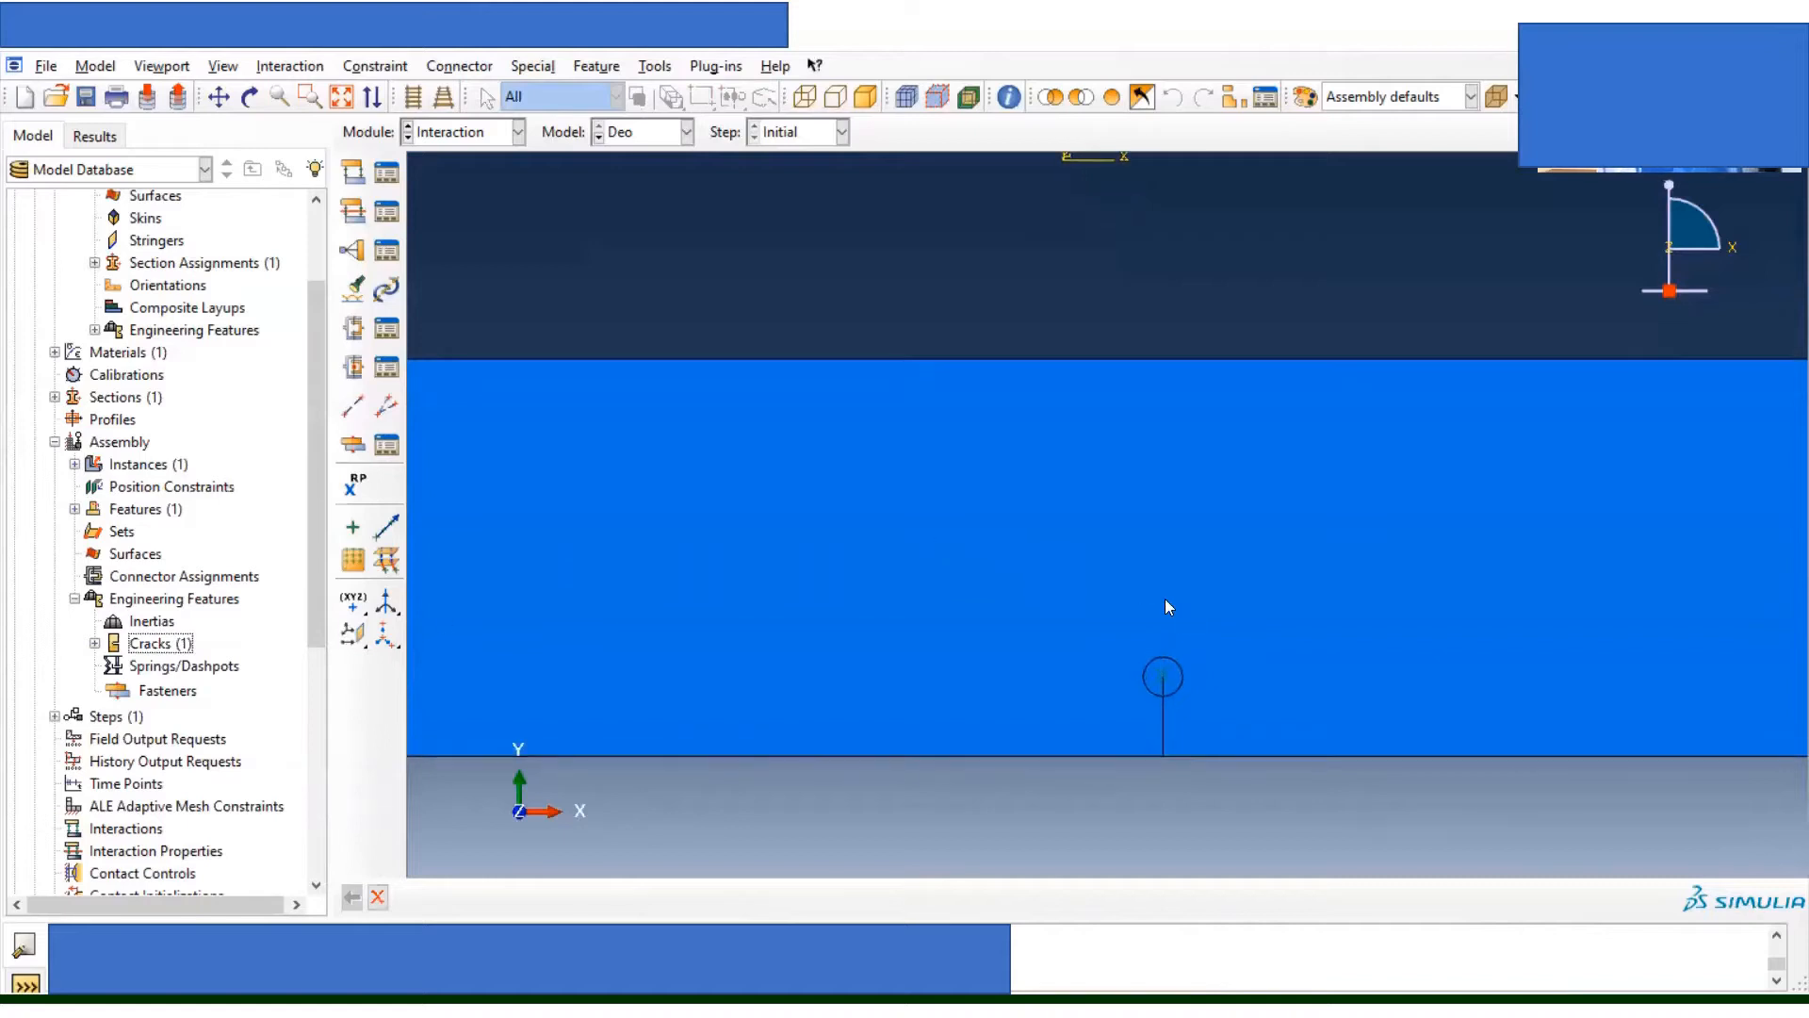
scroll(1166, 602, "up", 3)
scroll(1161, 603, "down", 3)
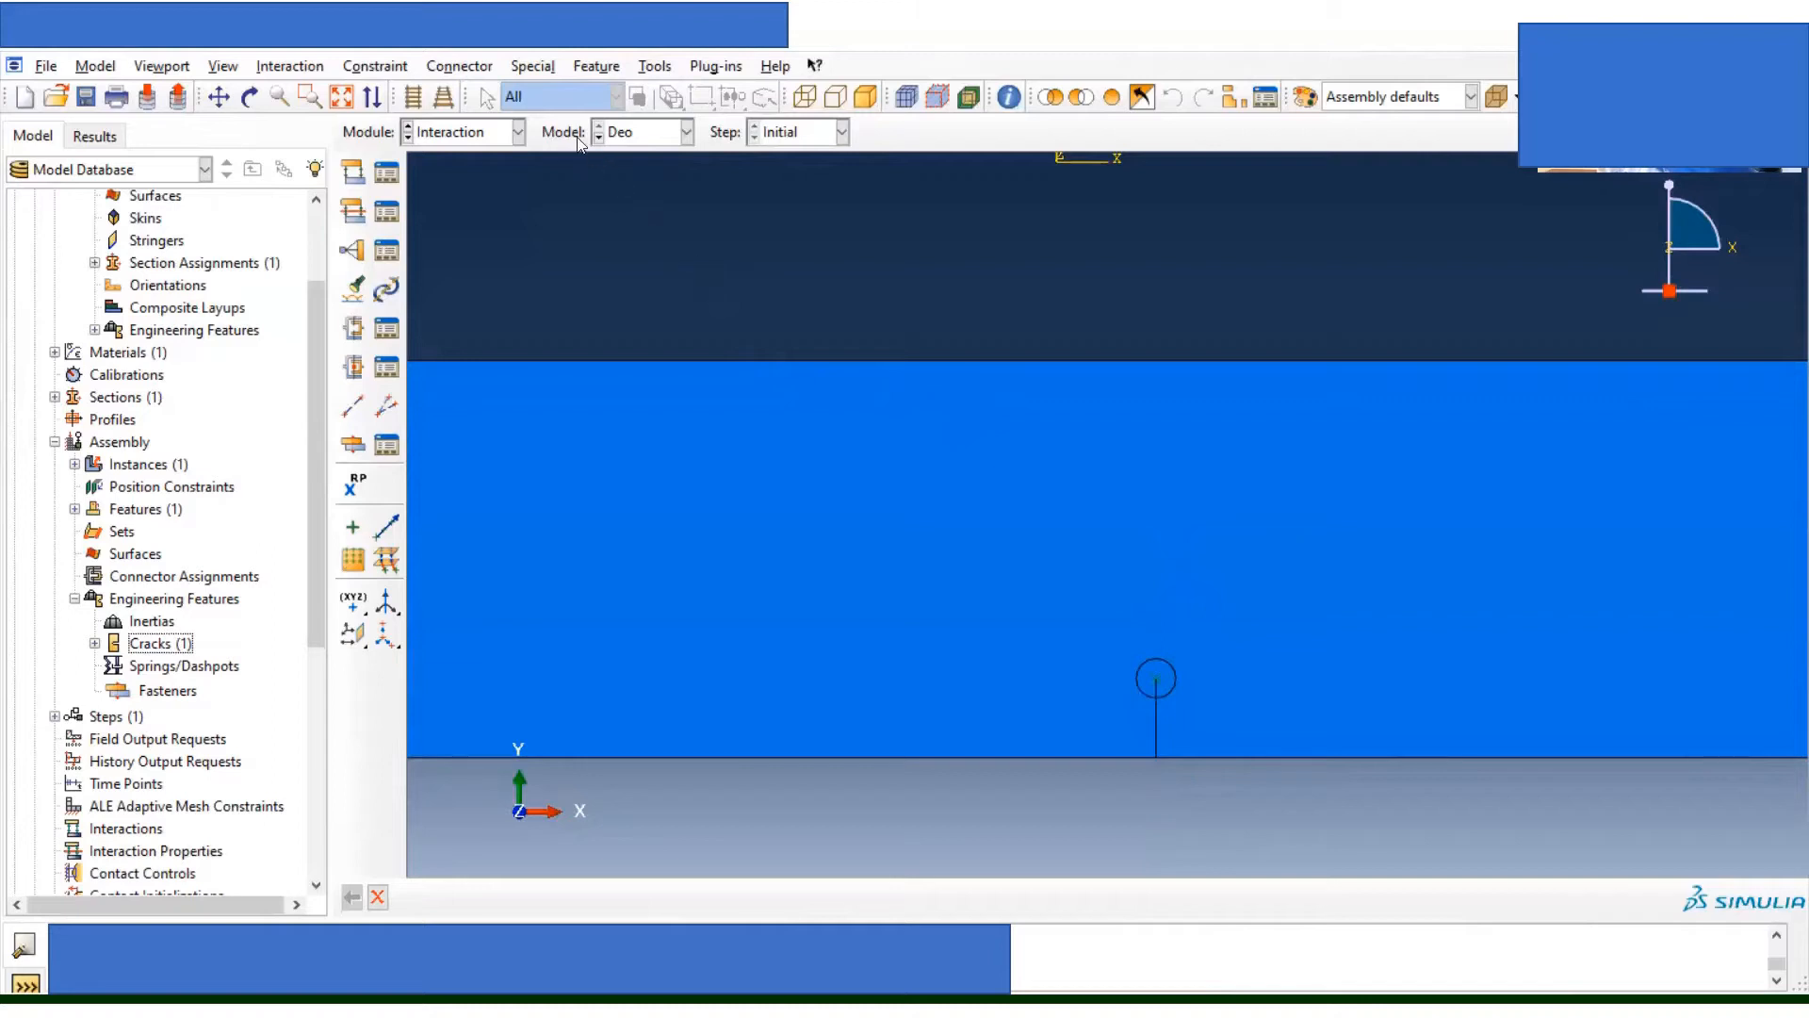
left_click(543, 66)
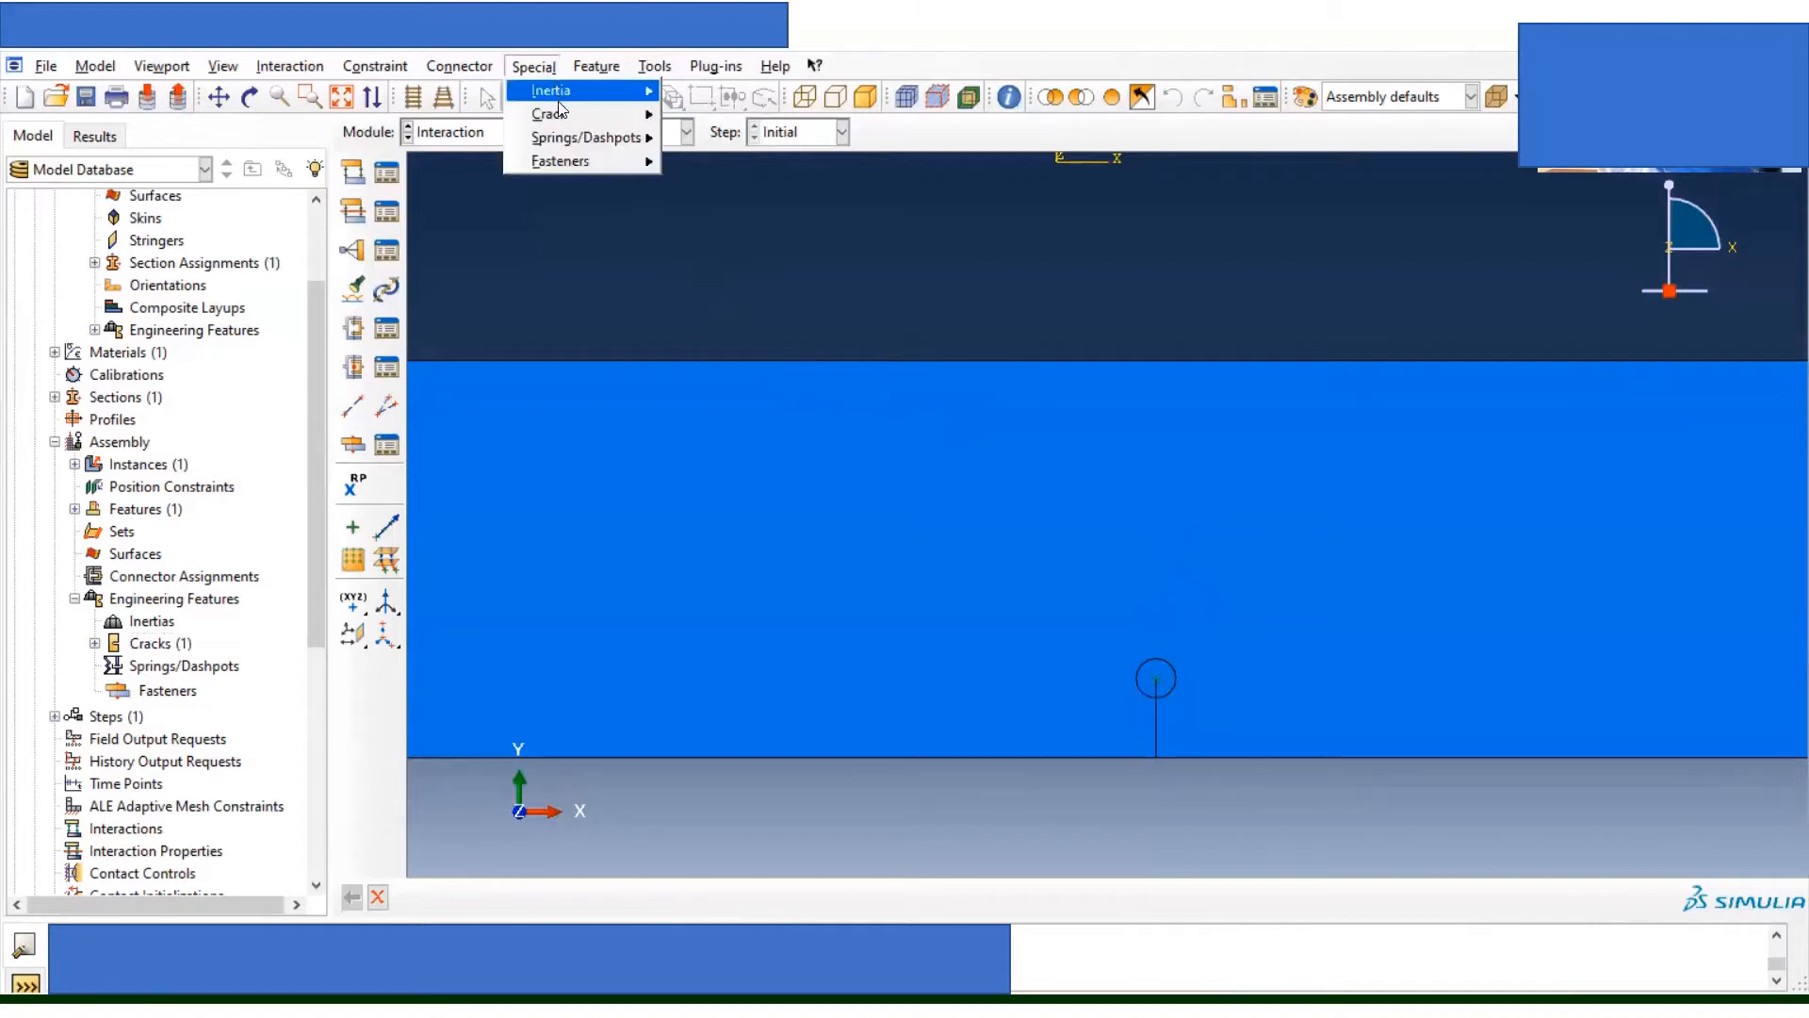
mouse_move(562, 113)
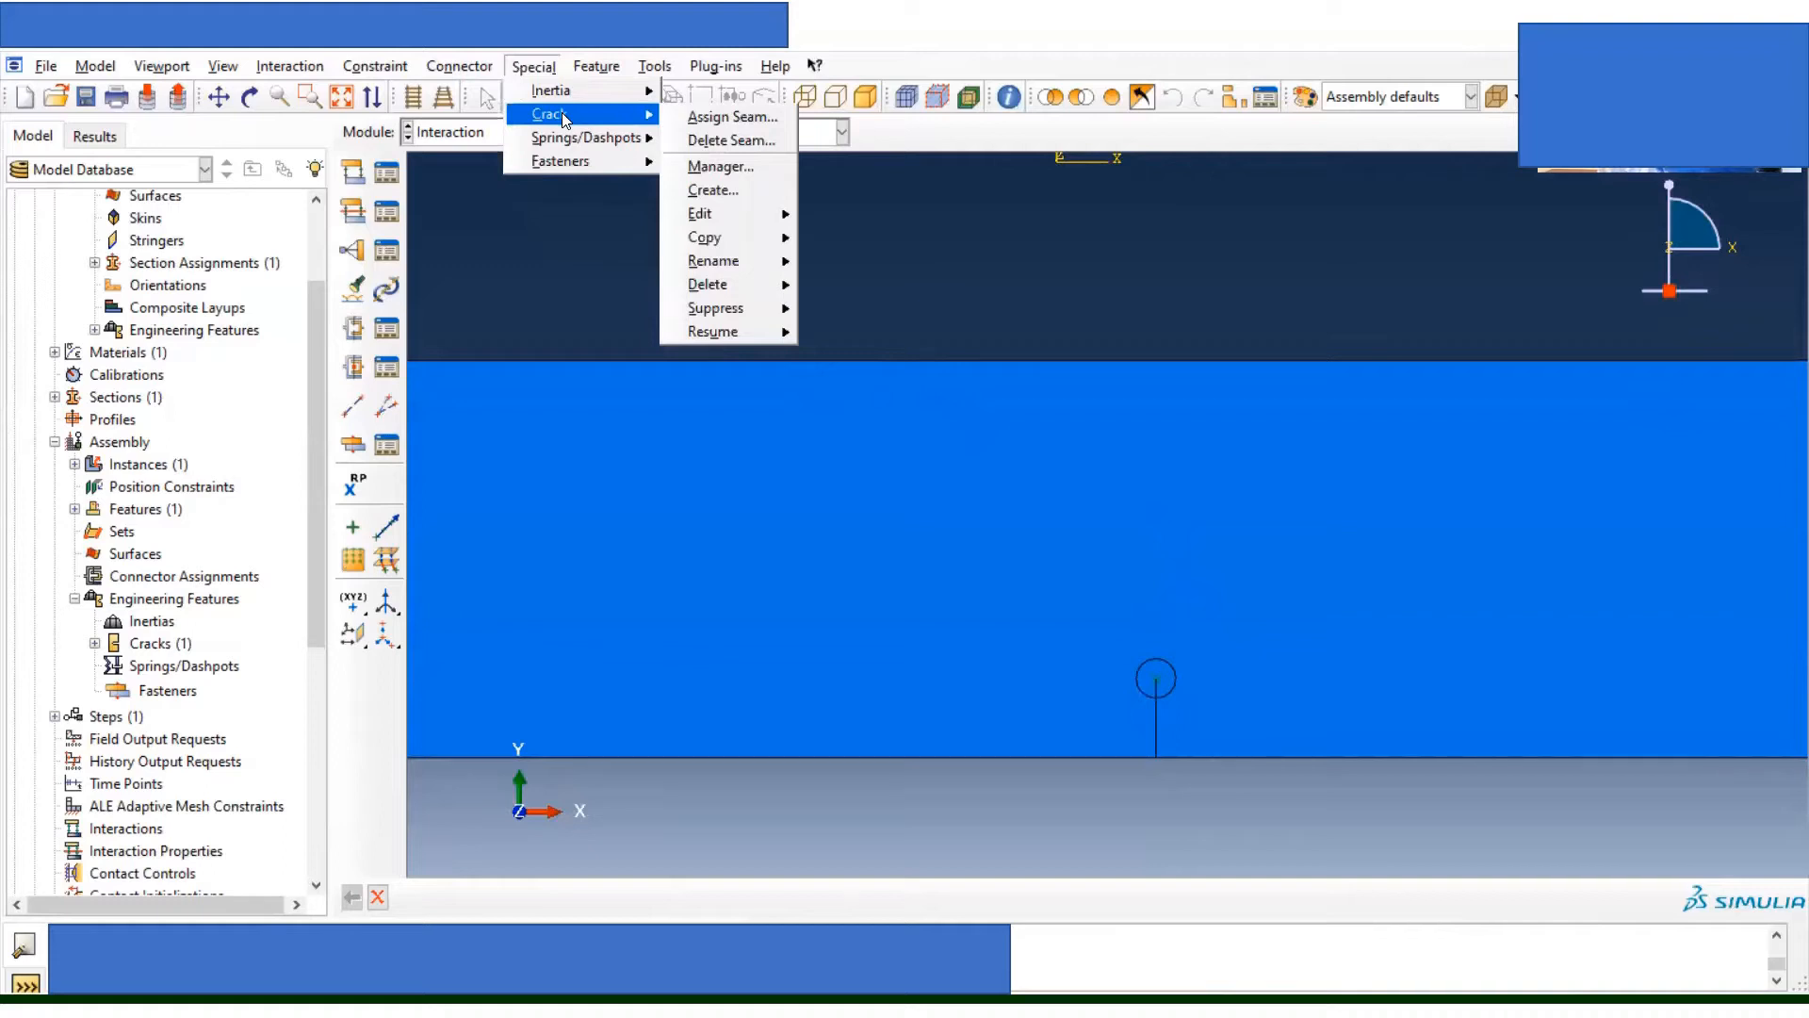
left_click(708, 117)
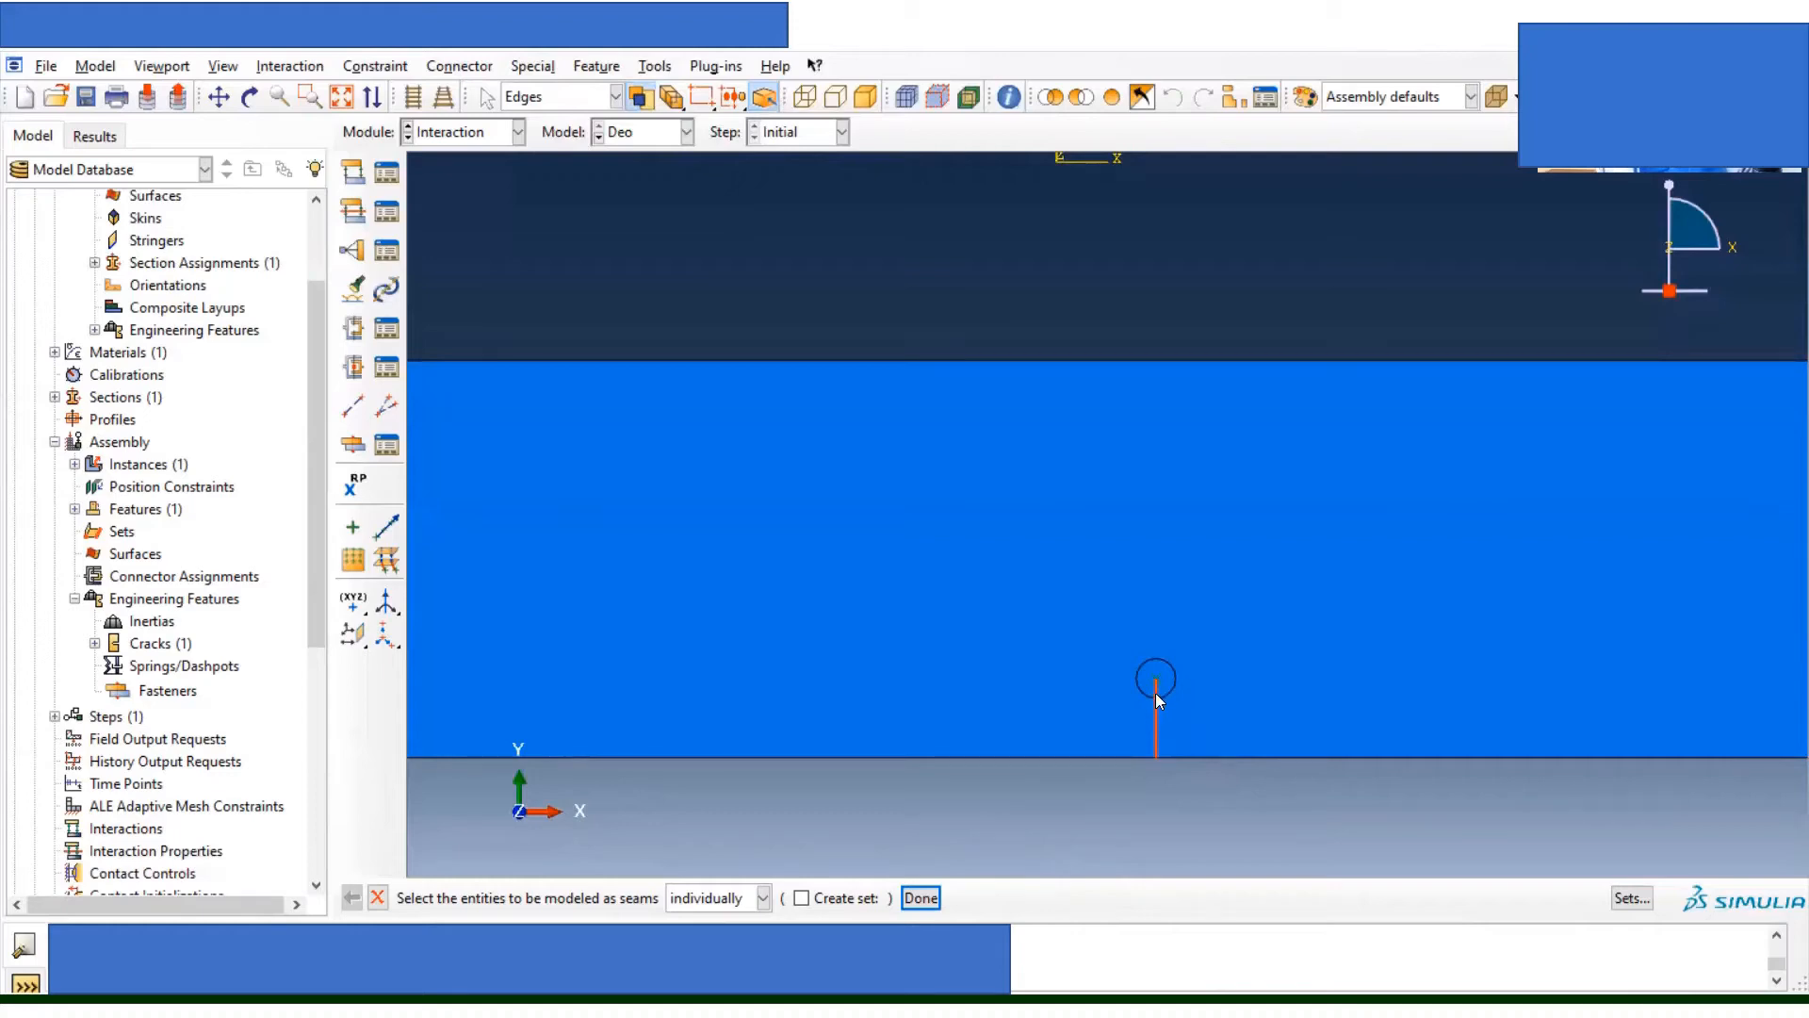
left_click(1176, 724)
middle_click(980, 850)
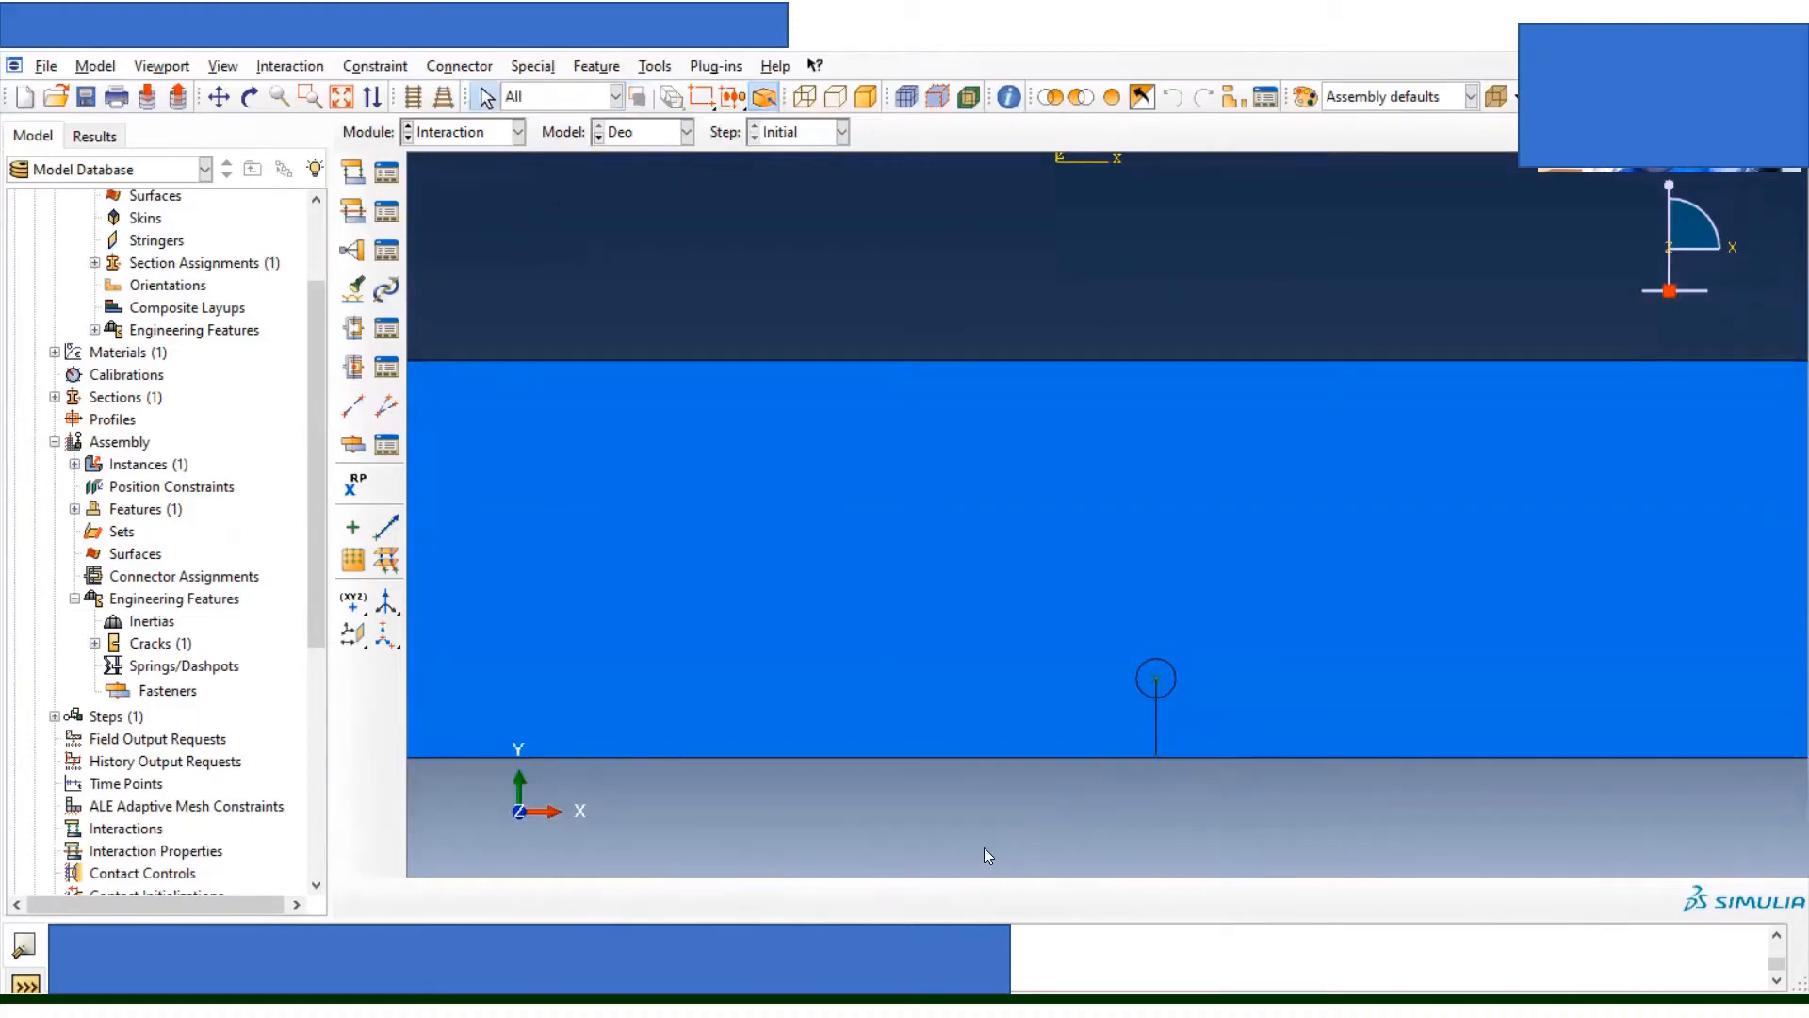
Step: Reopen the seam assignment and examine the seam line at the crack, both close up and on the whole plate
left_click(533, 66)
mouse_move(558, 113)
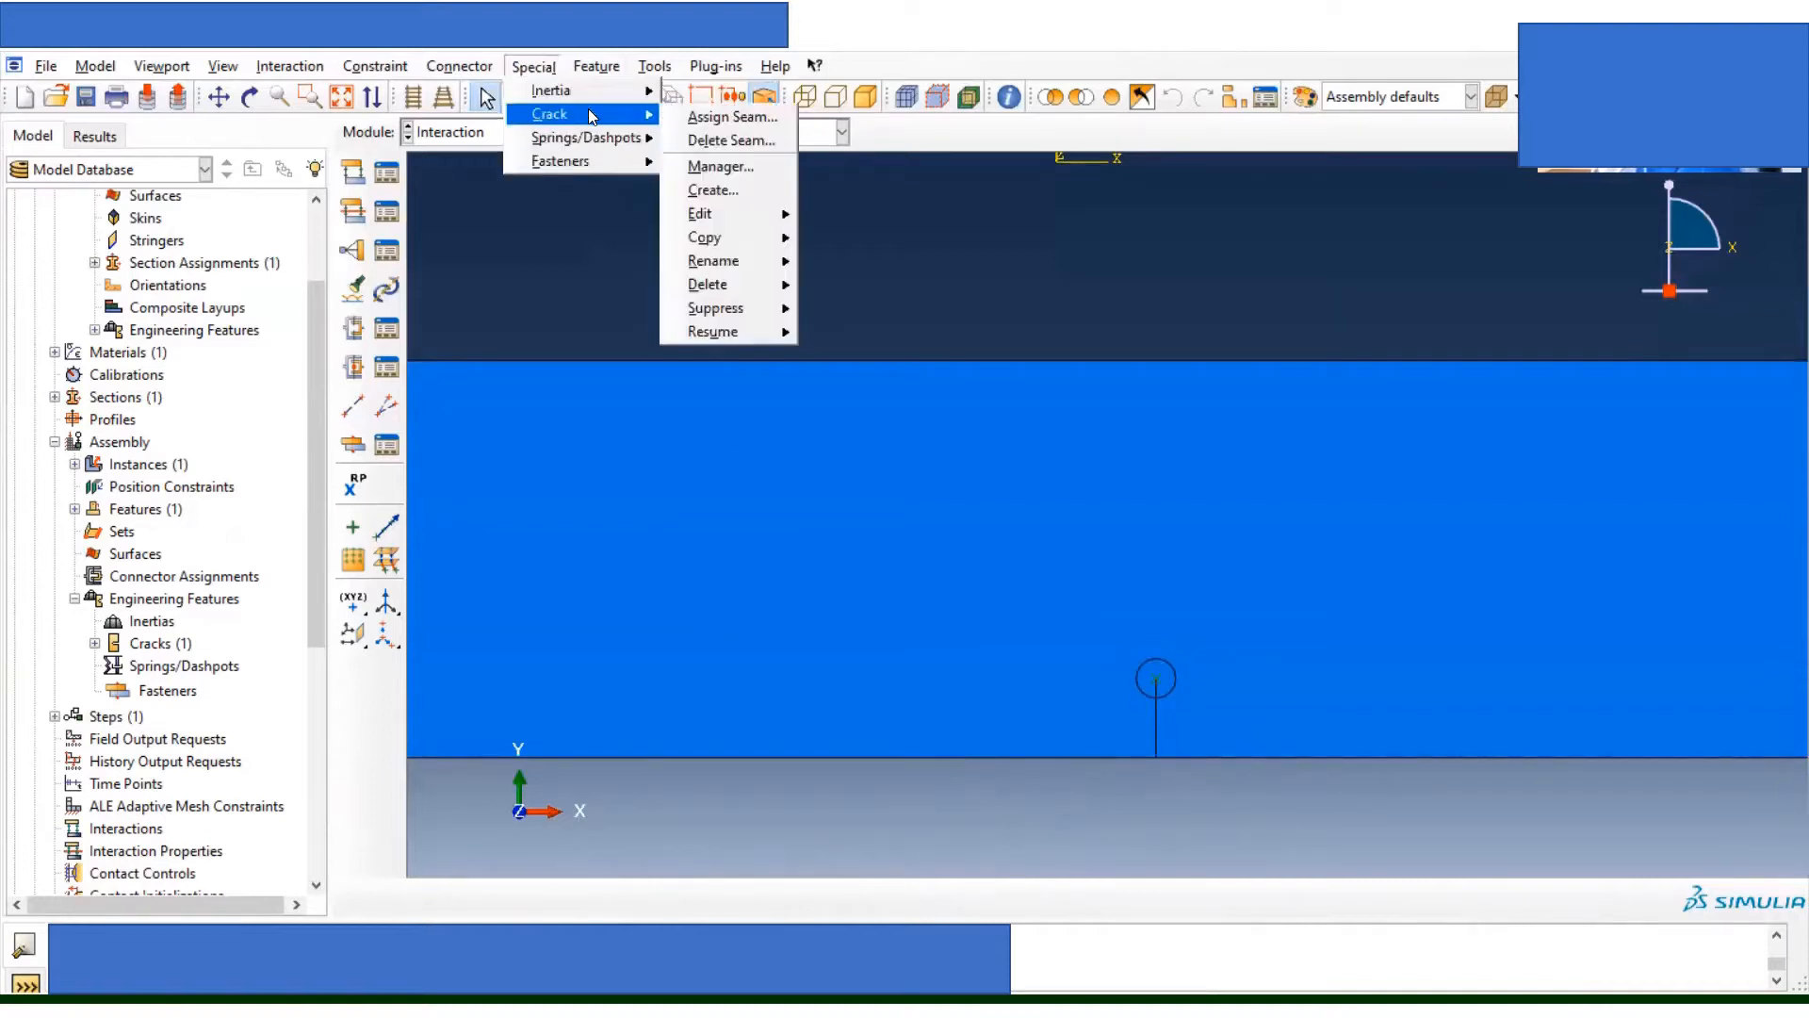
left_click(700, 115)
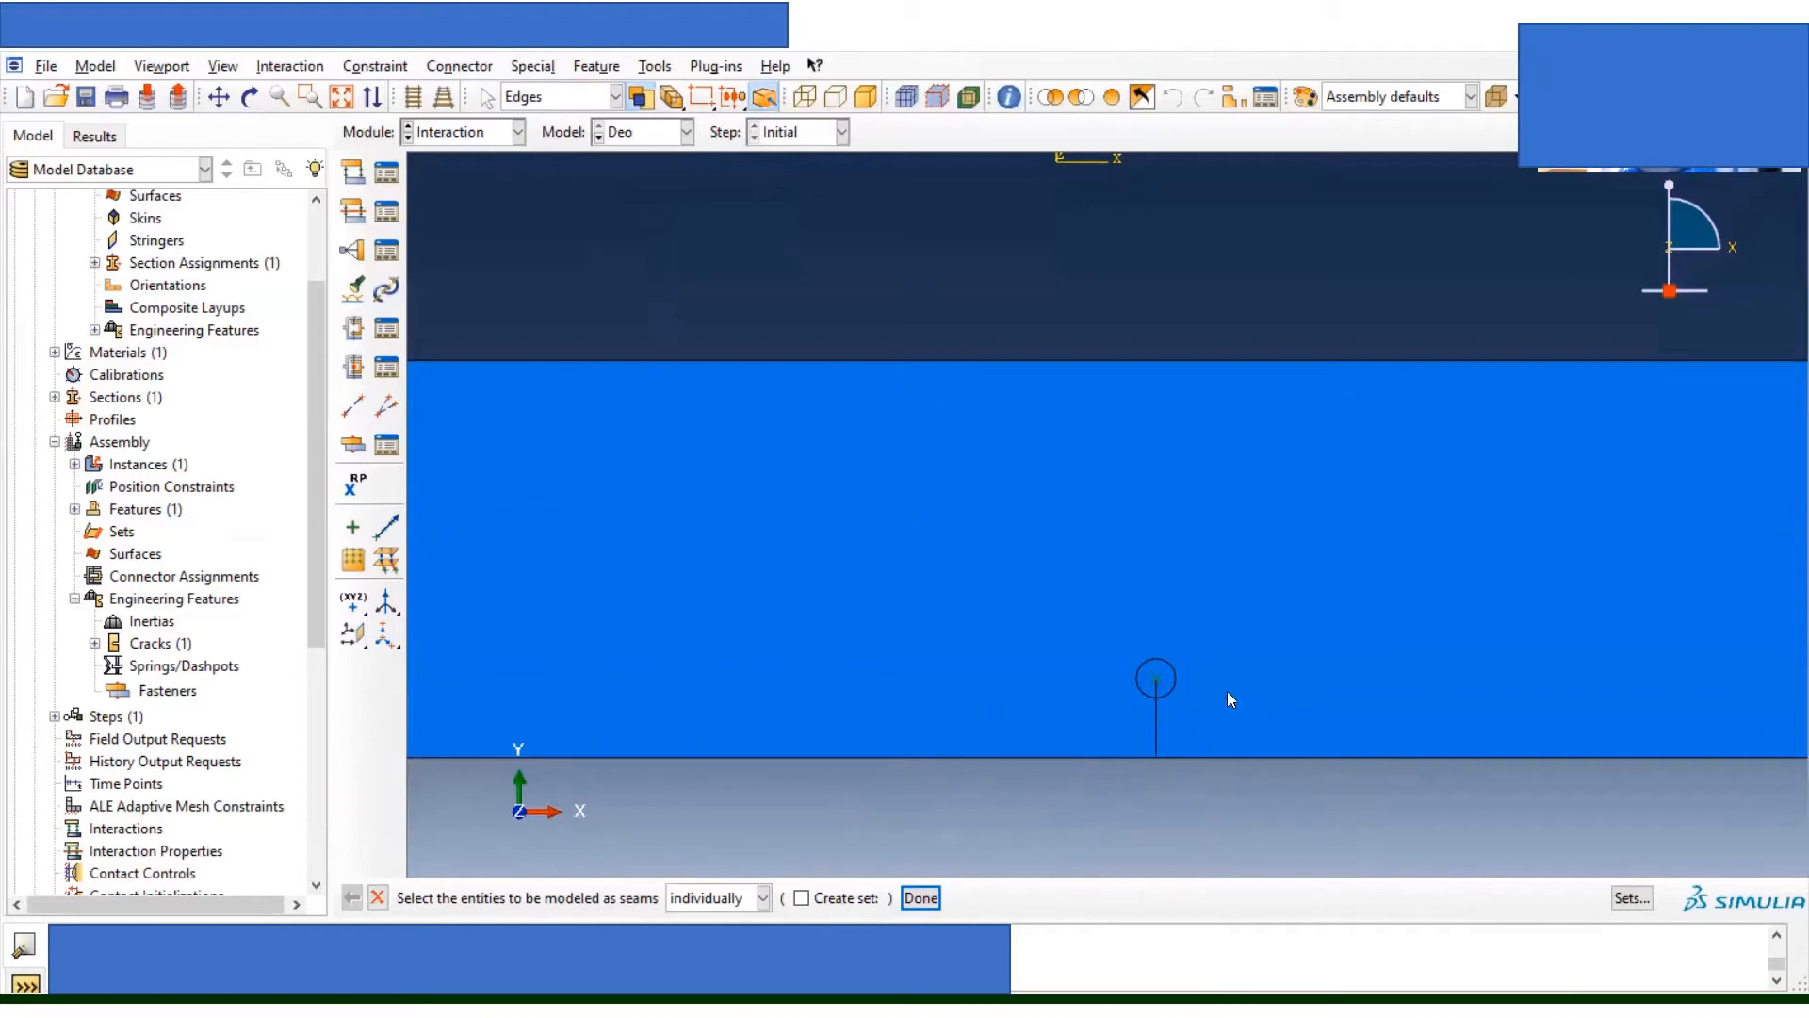
scroll(1225, 693, "up", 4)
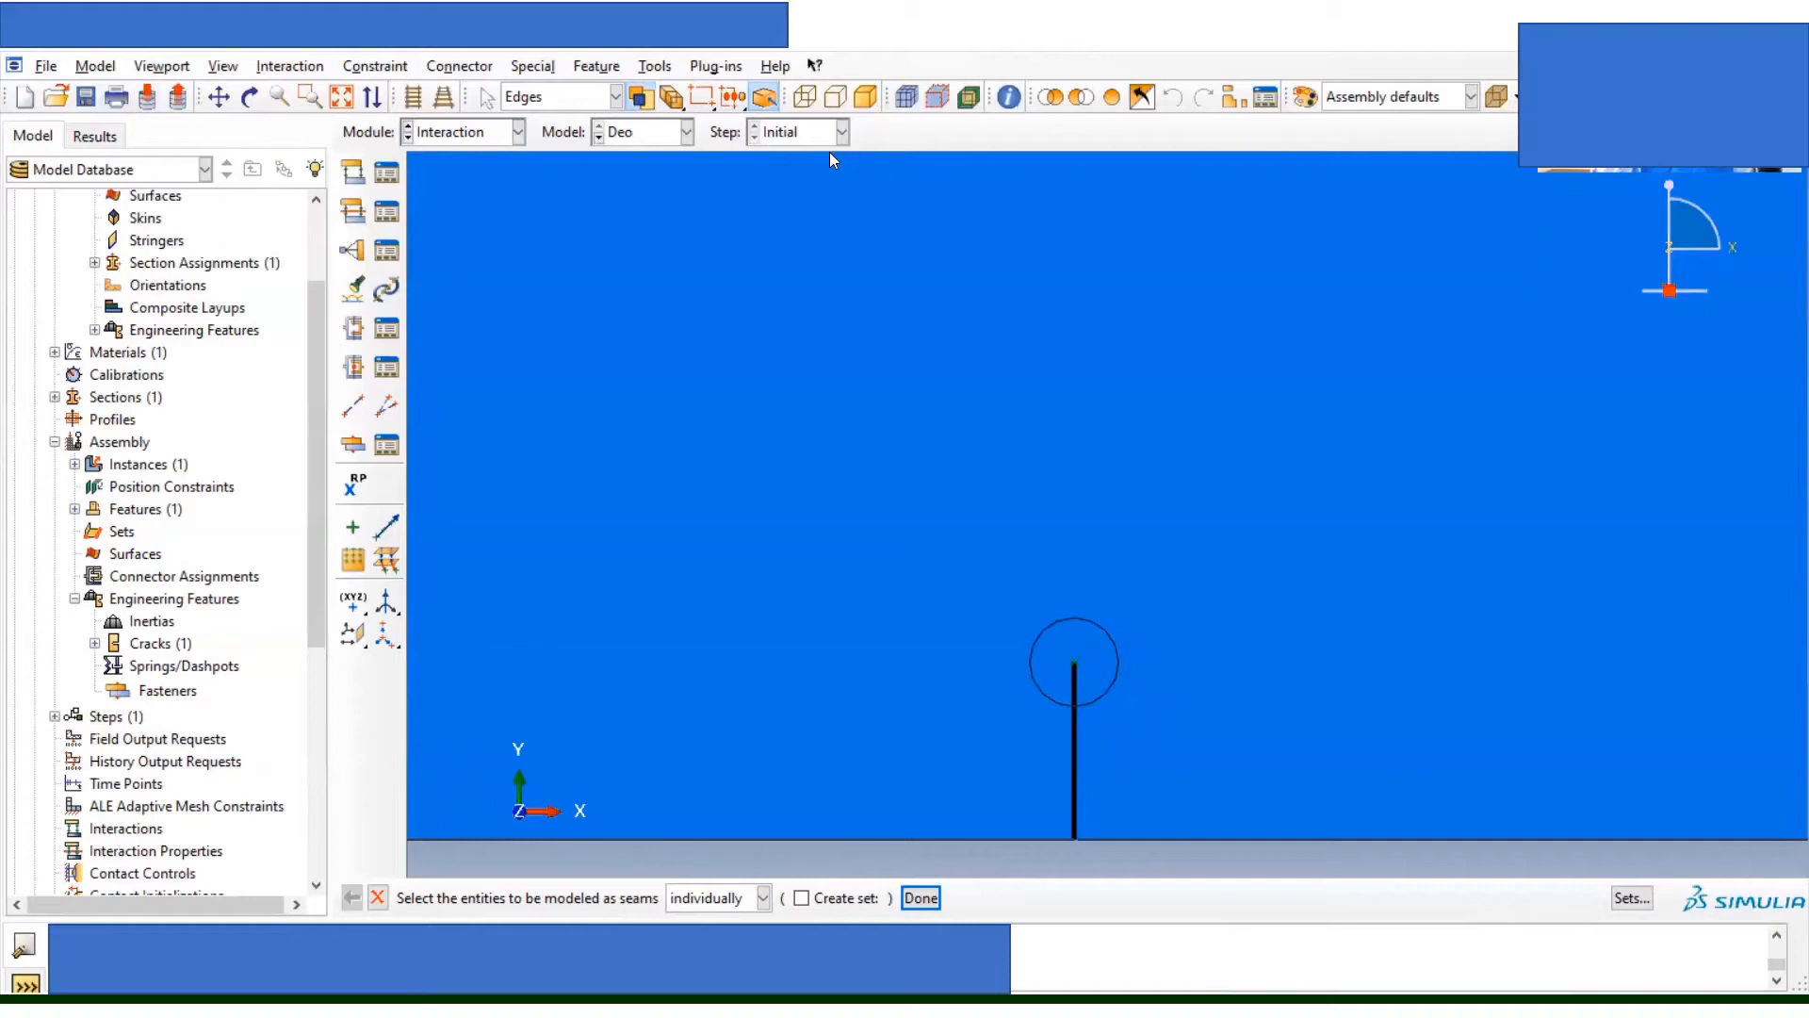
left_click(342, 100)
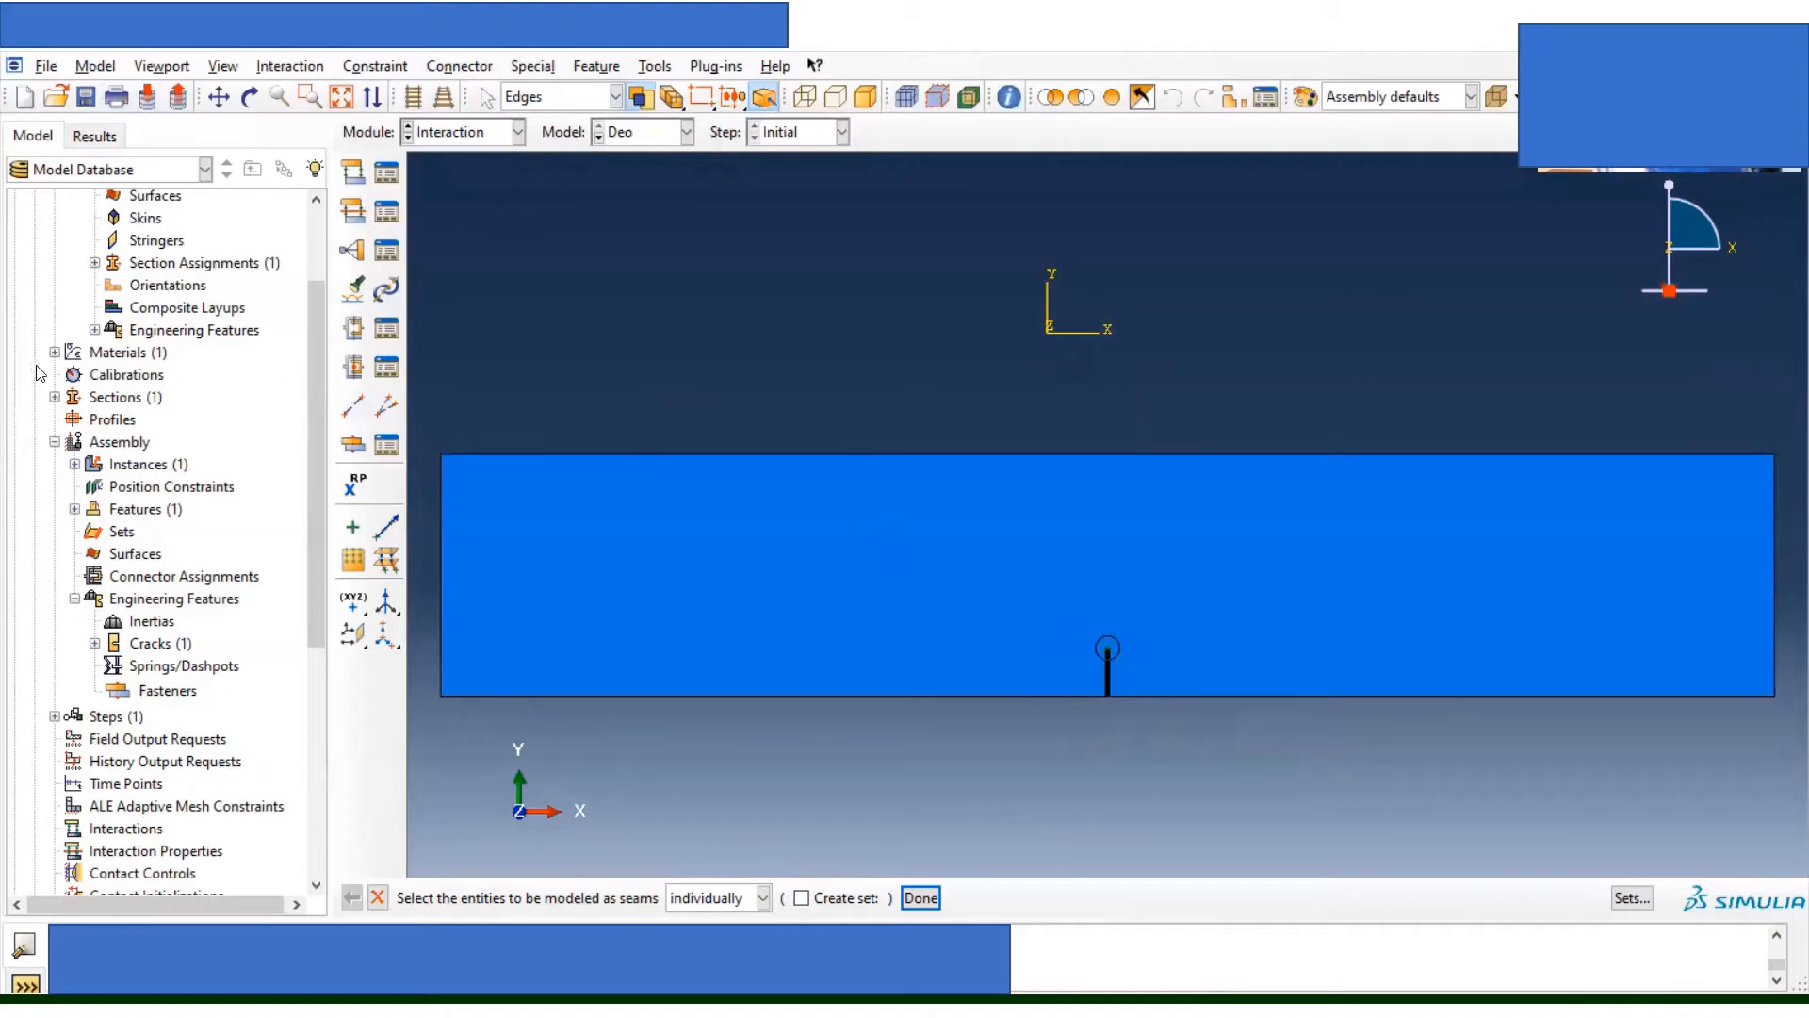
Step: Collapse the Parts and Assembly branches of the Deo model tree
scroll(227, 379, "up", 2)
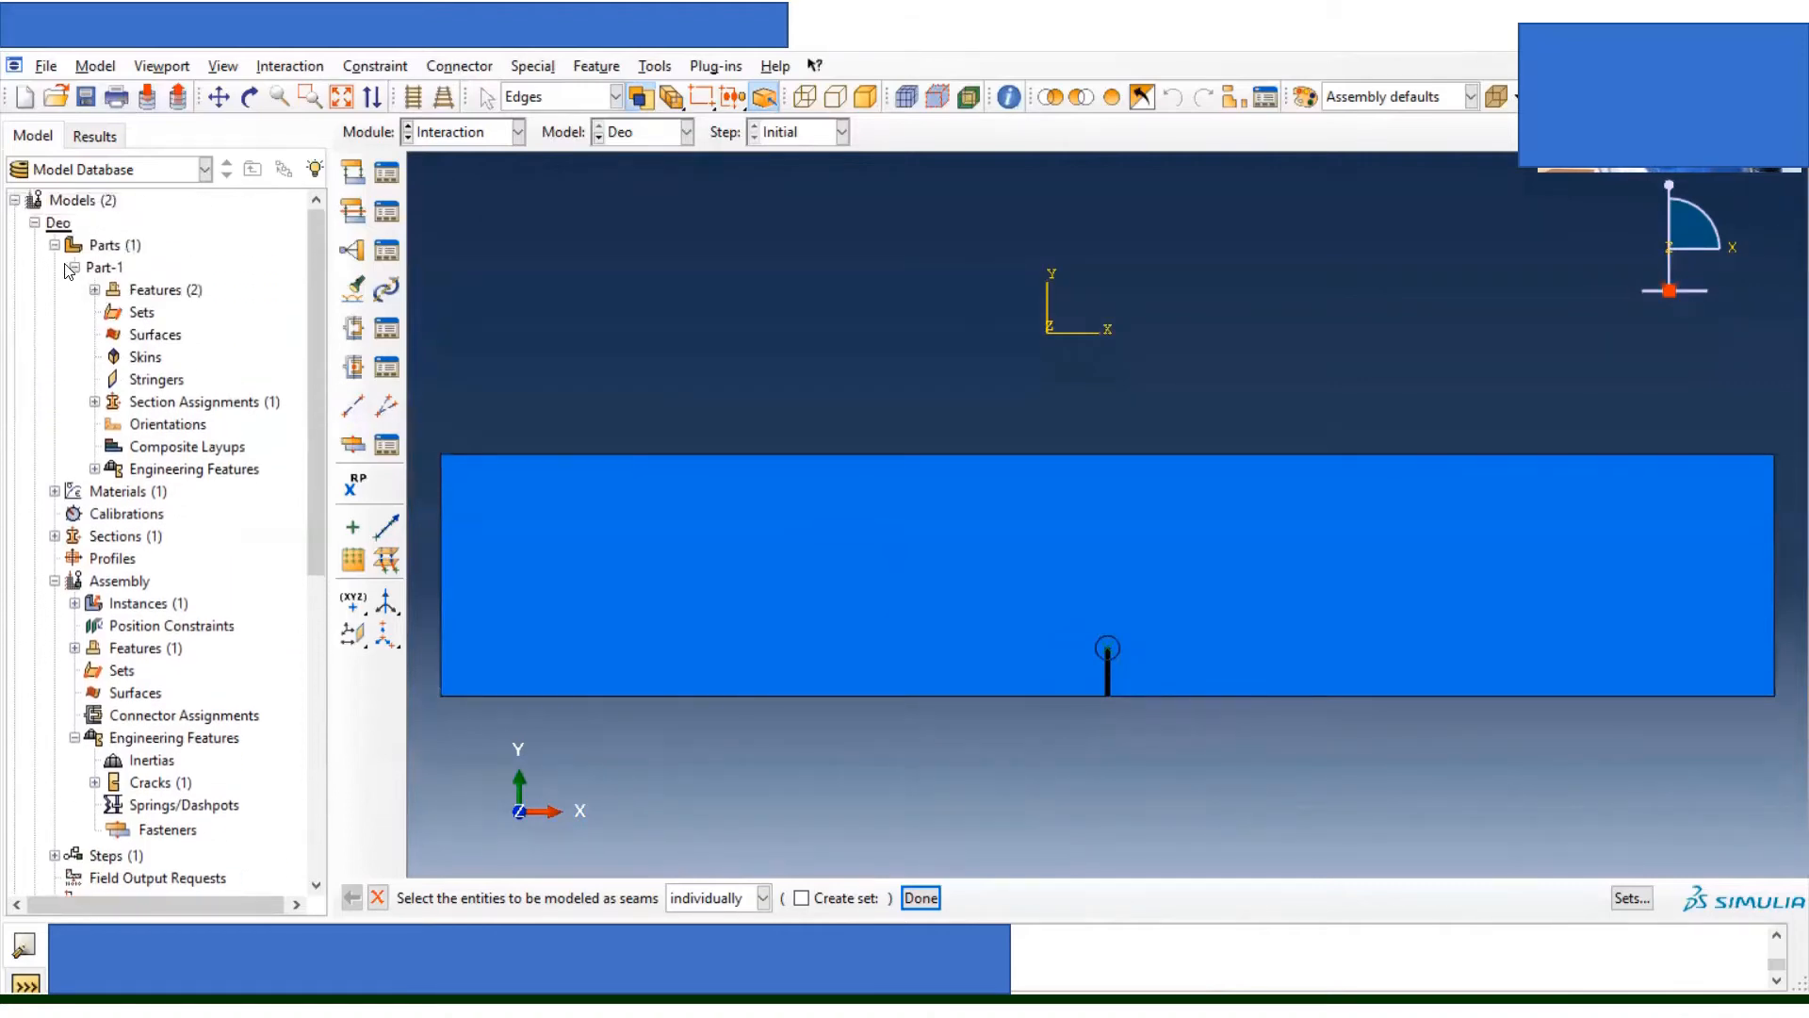
left_click(55, 245)
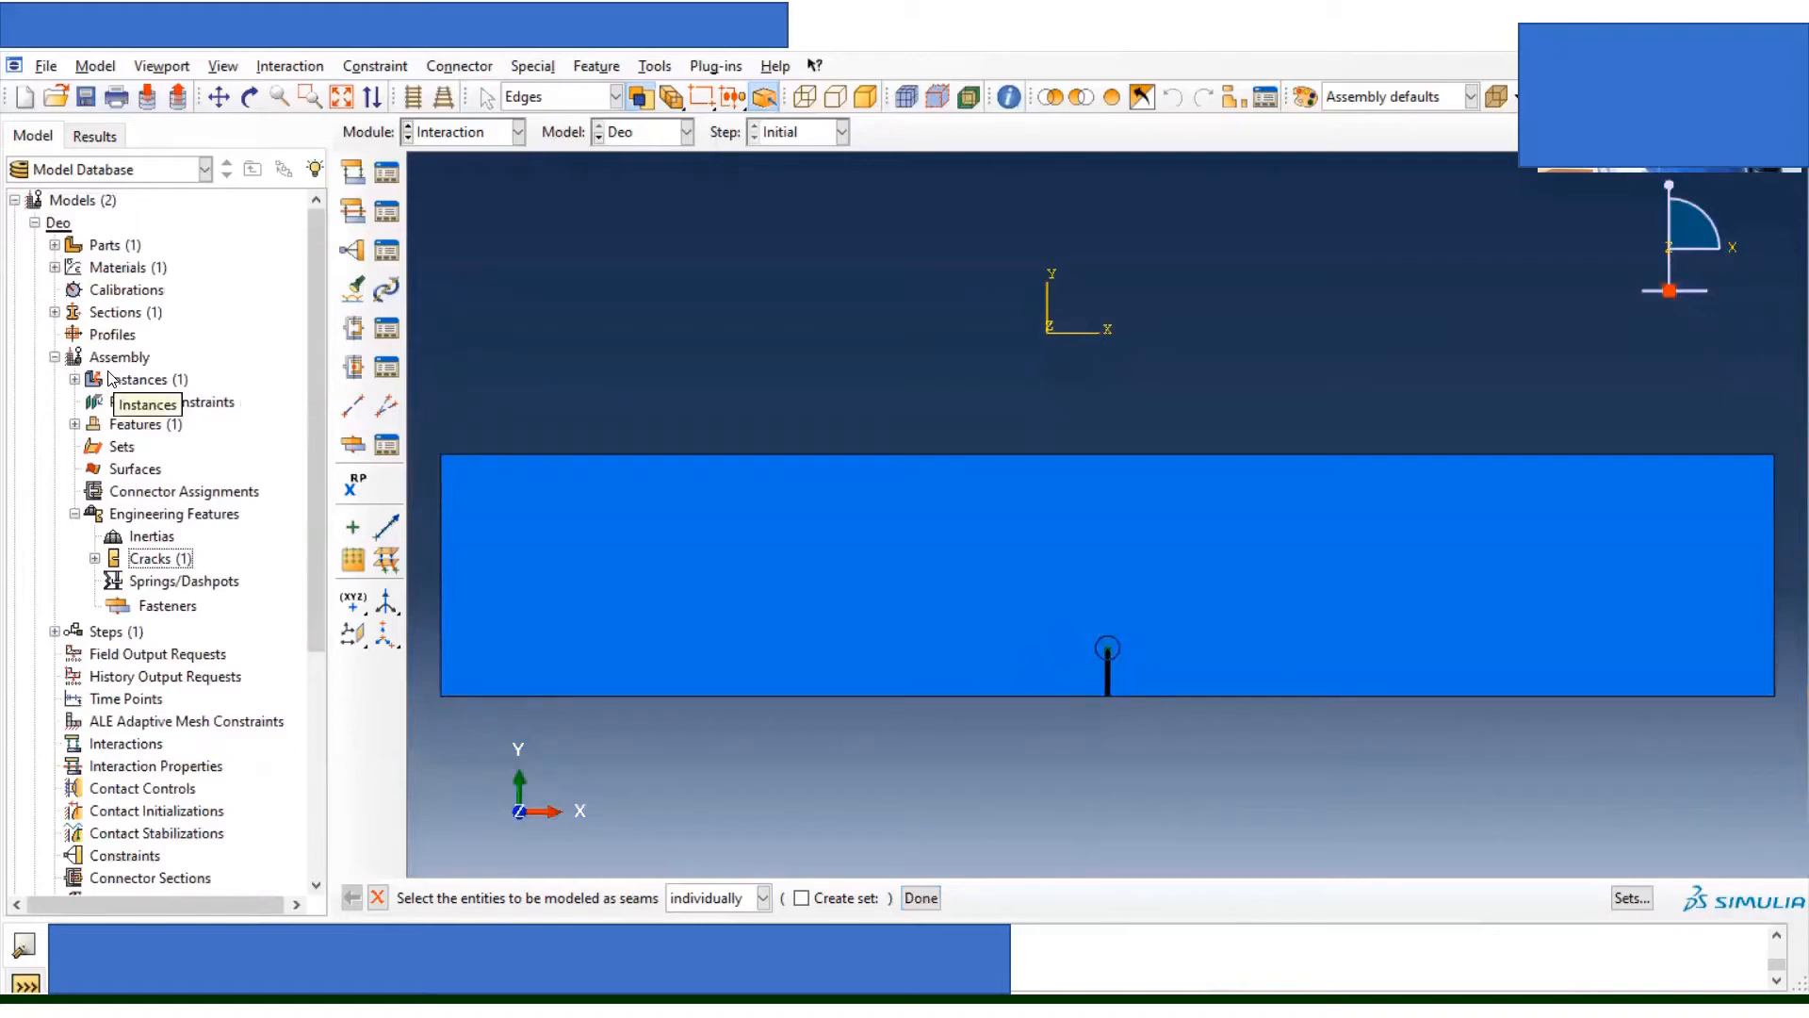
left_click(55, 356)
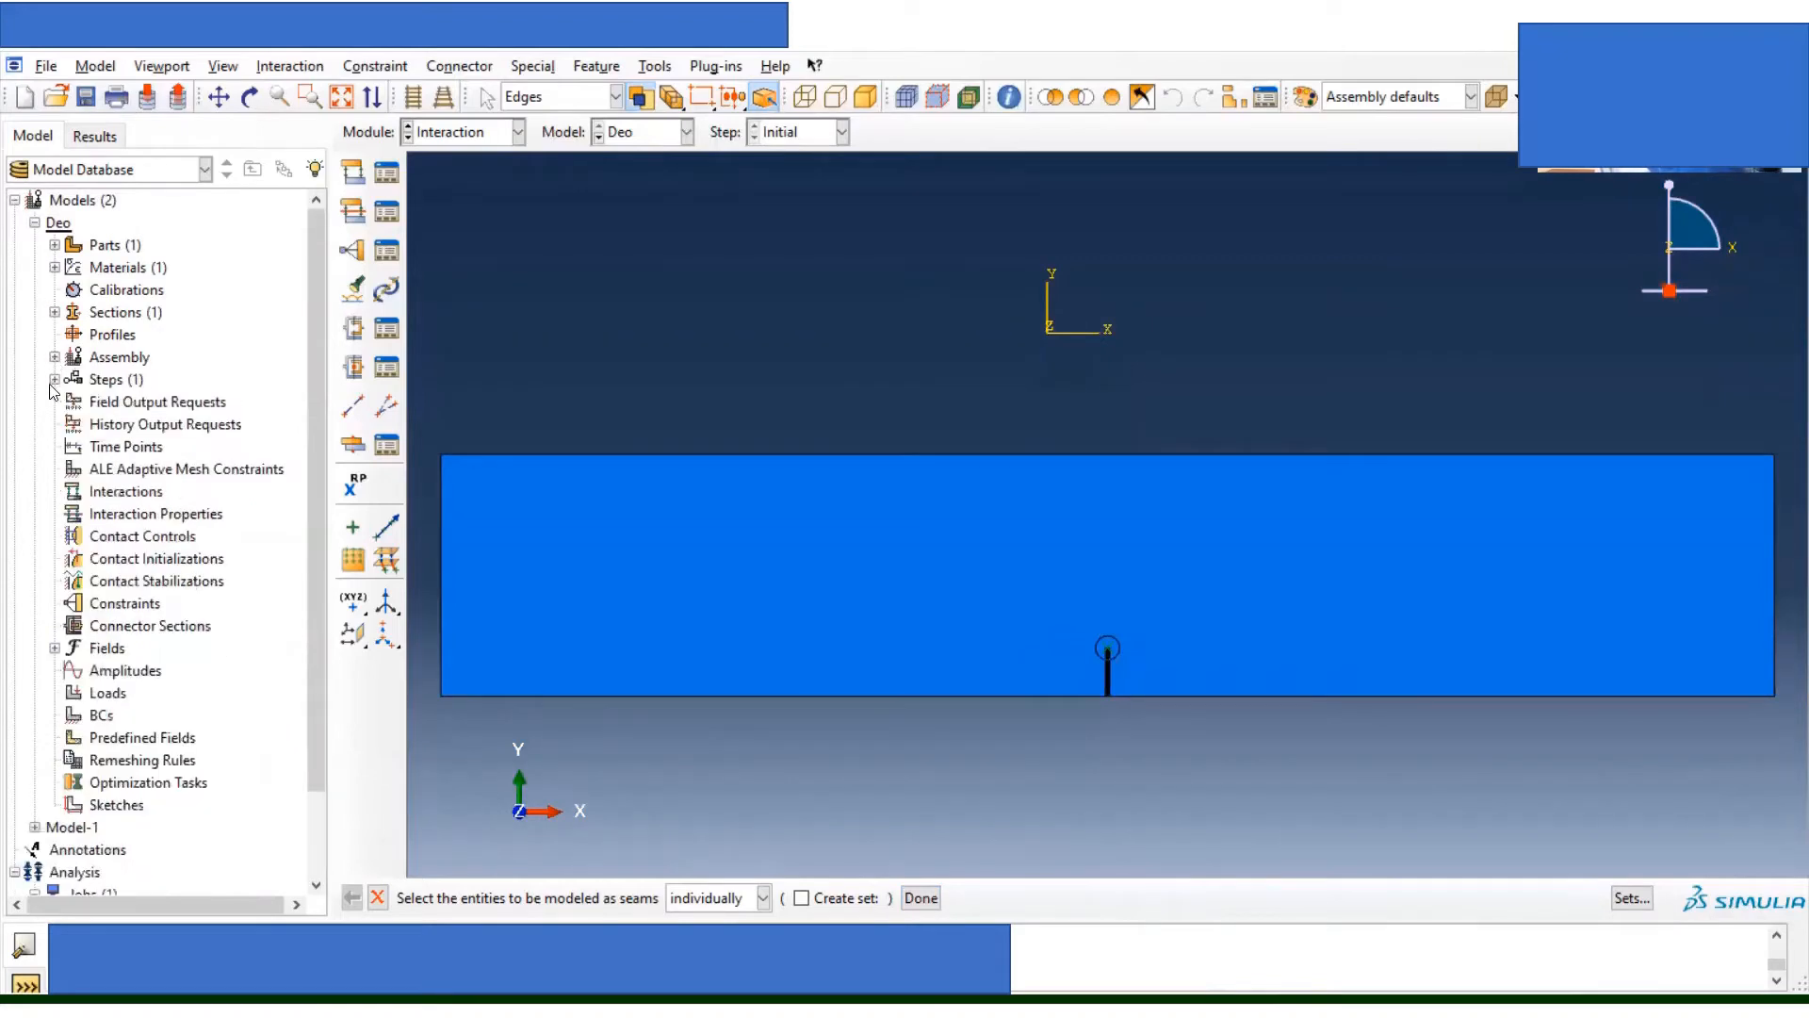
double_click(160, 433)
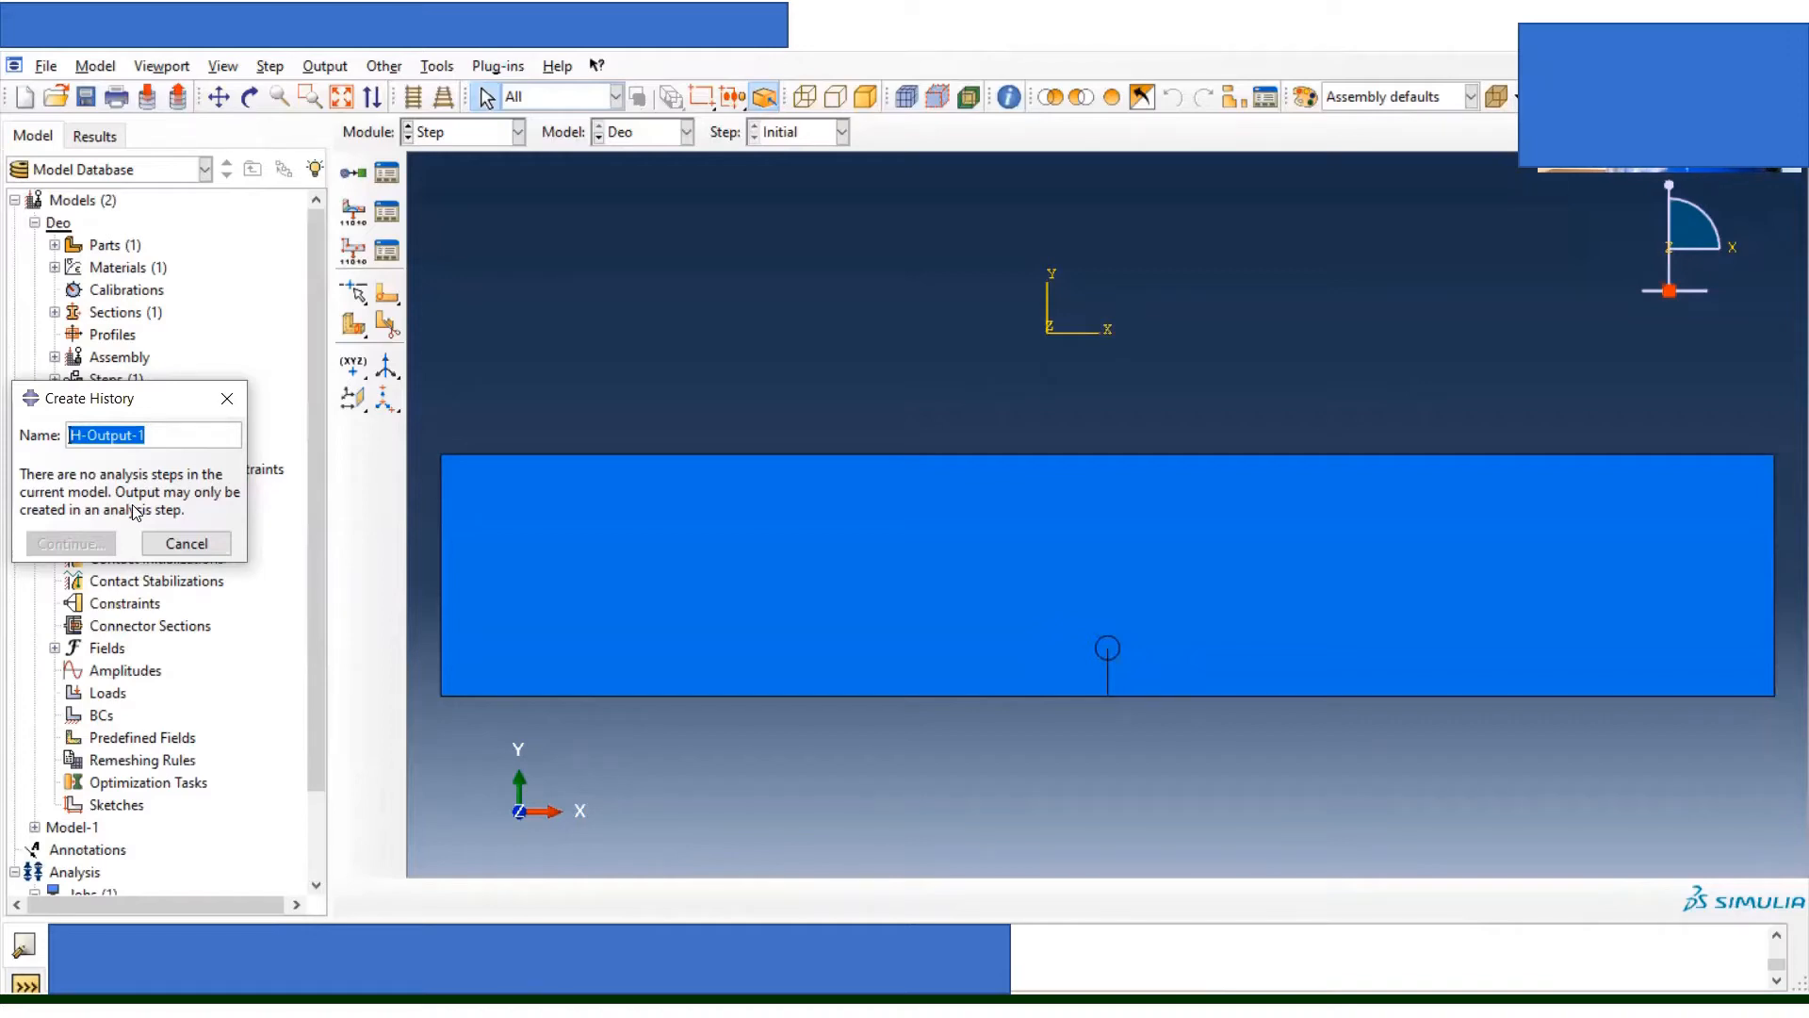
type("C")
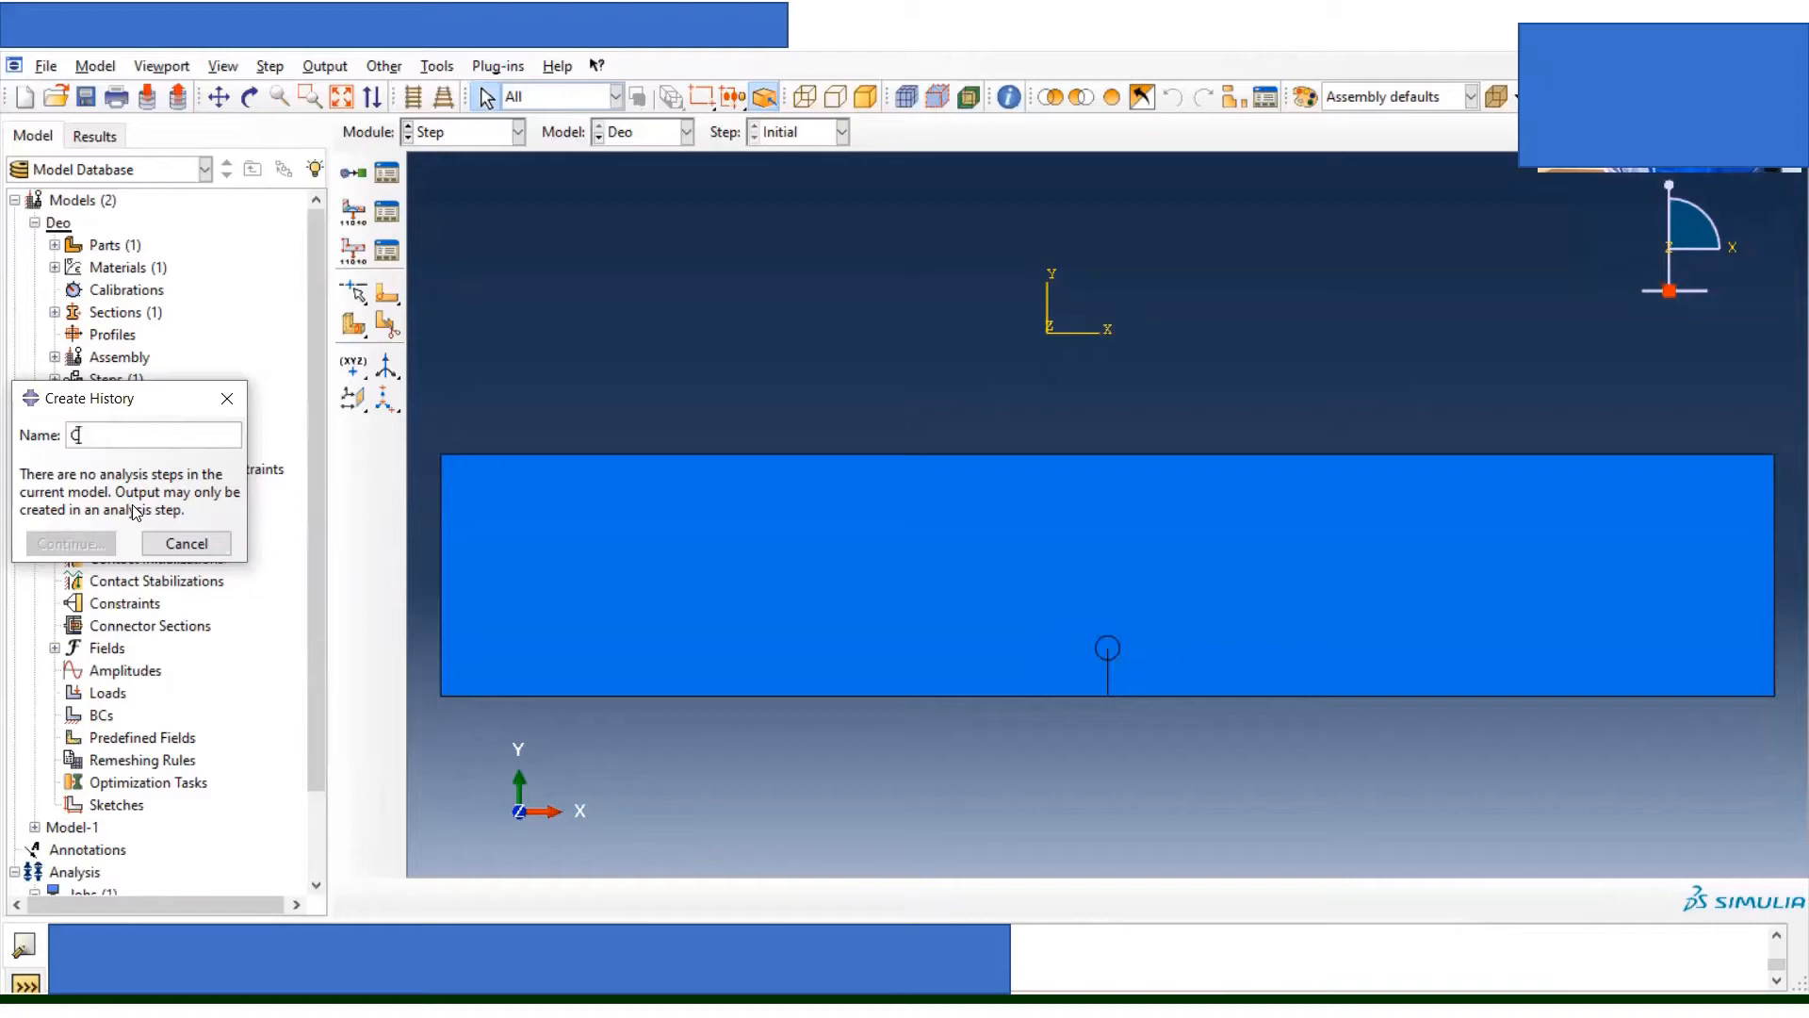
type("ontour Integral History")
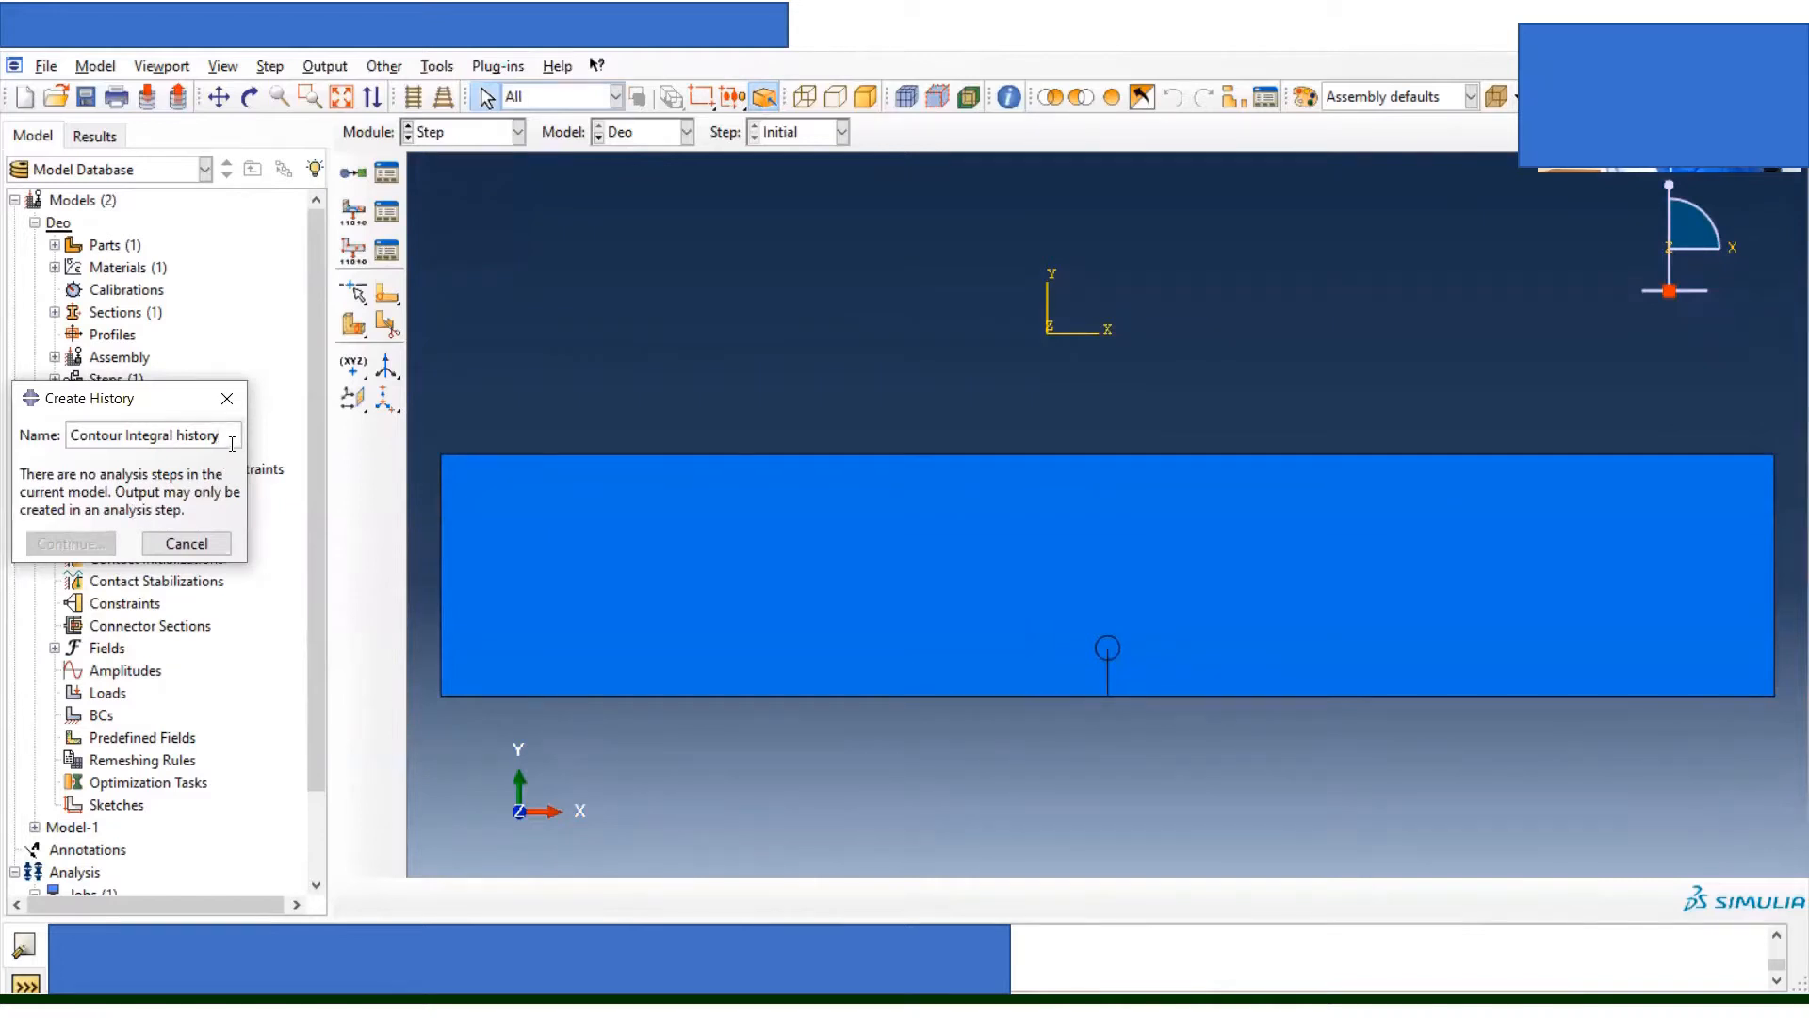
left_click(203, 539)
Step: Create the Static, General analysis step Step-1 after Initial, with Nlgeom set to On
left_click(120, 380)
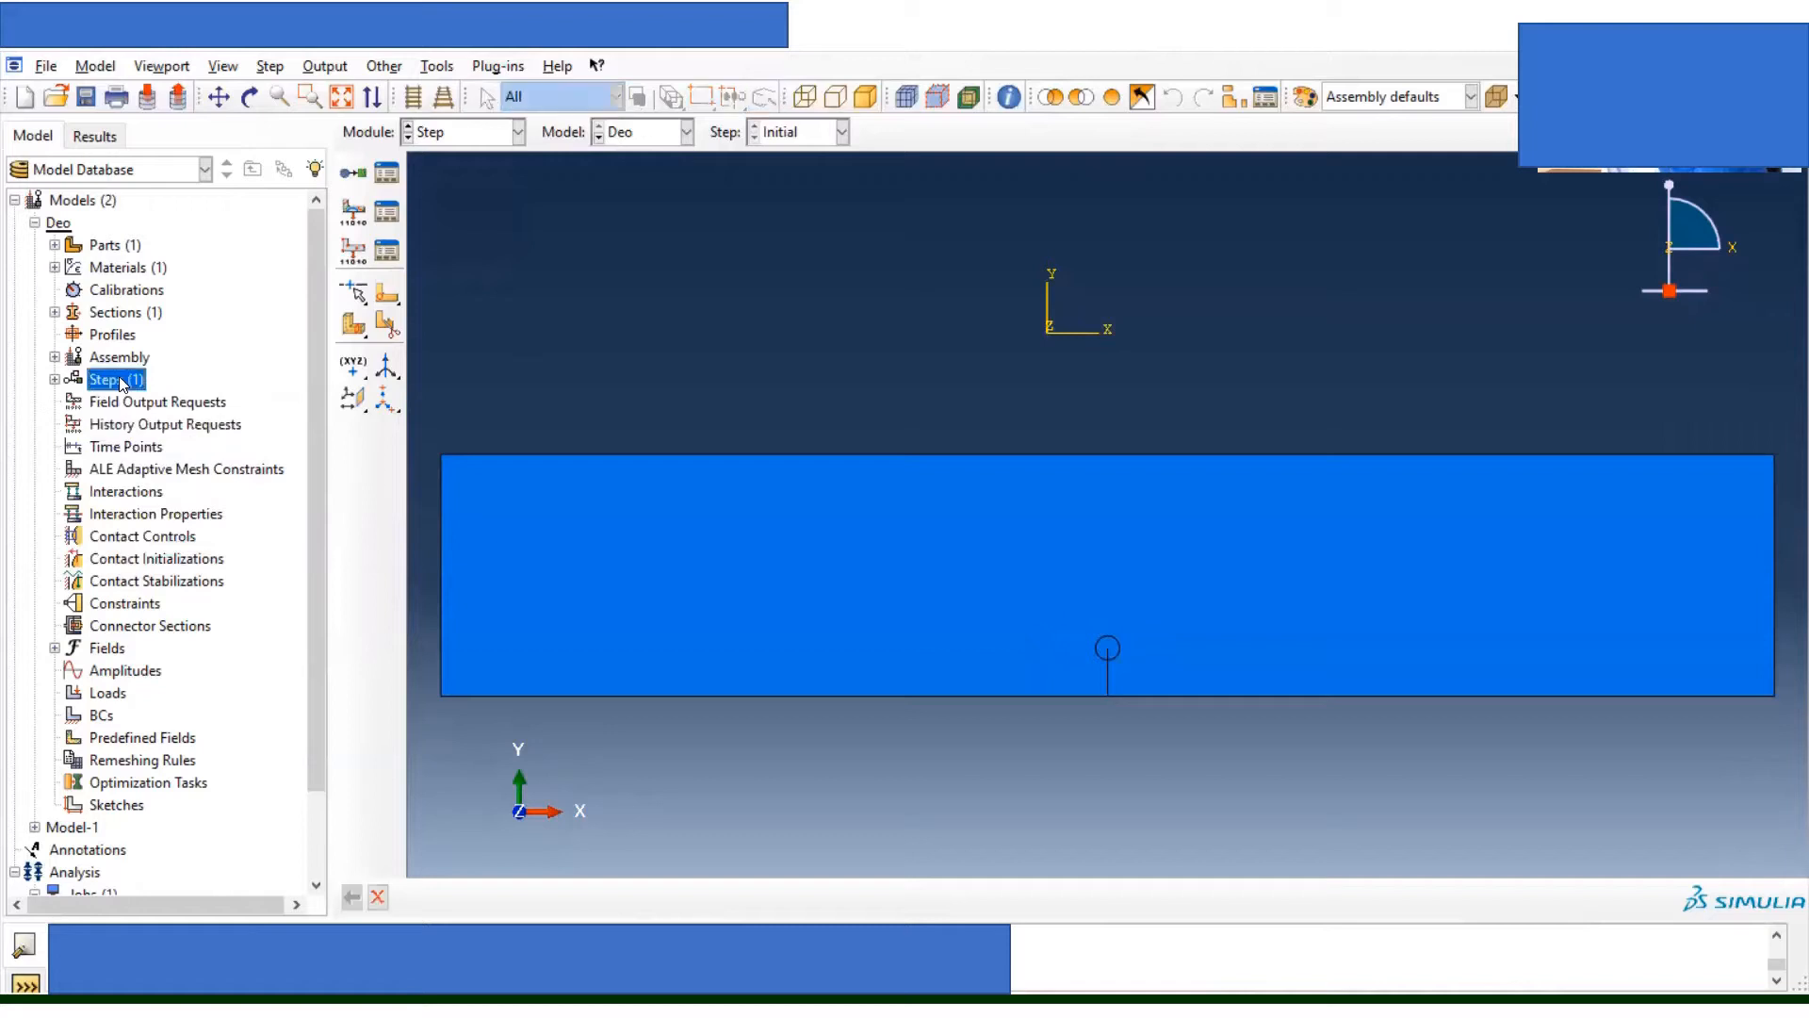
double_click(121, 380)
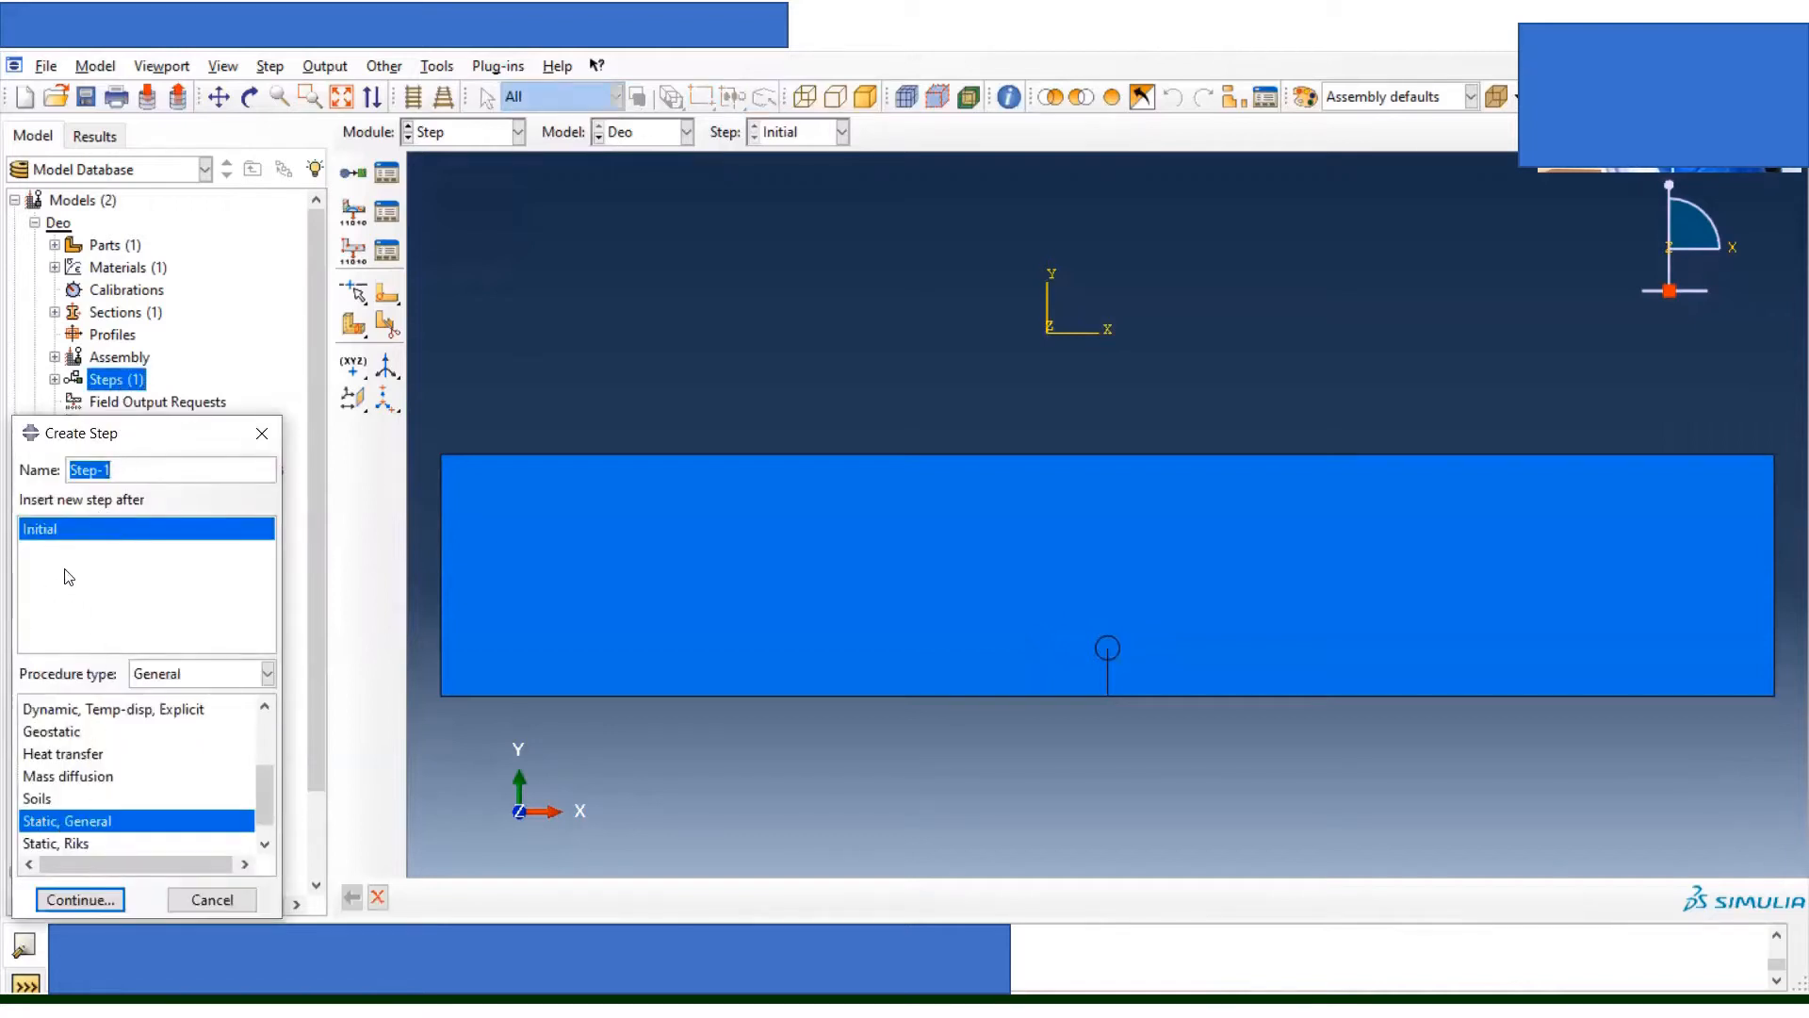
left_click(88, 901)
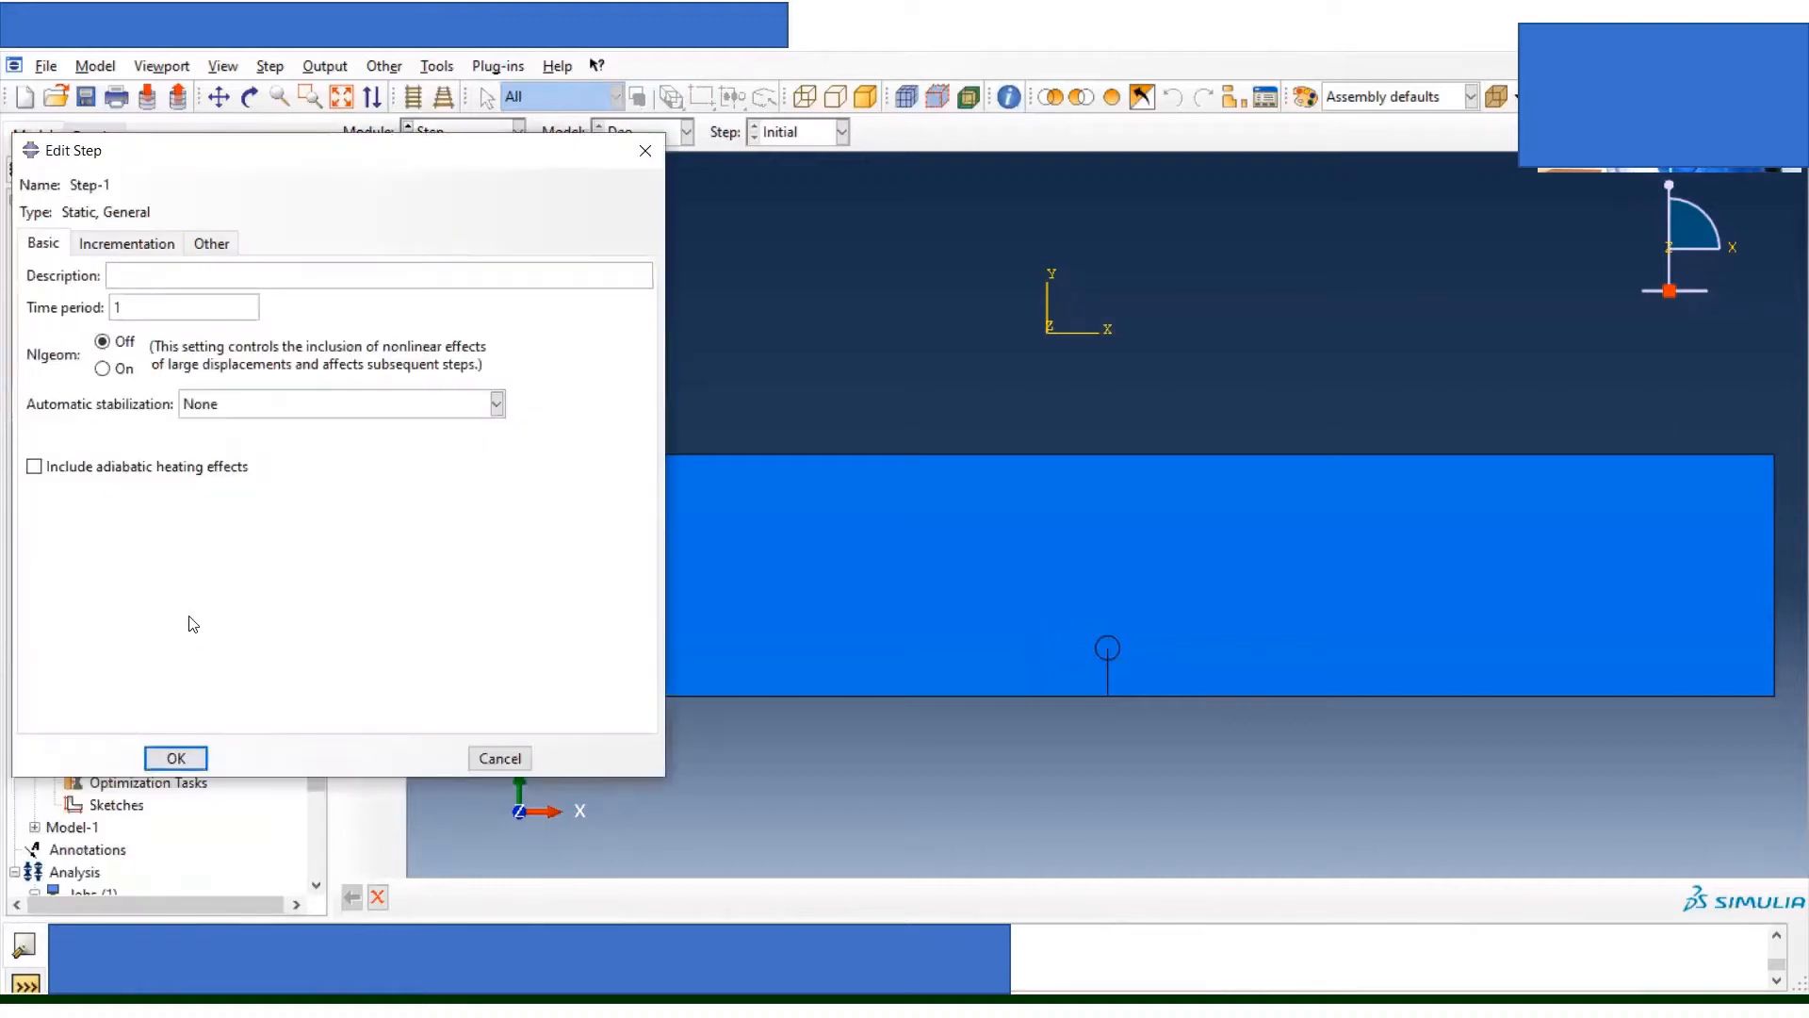
left_click(106, 369)
left_click(175, 759)
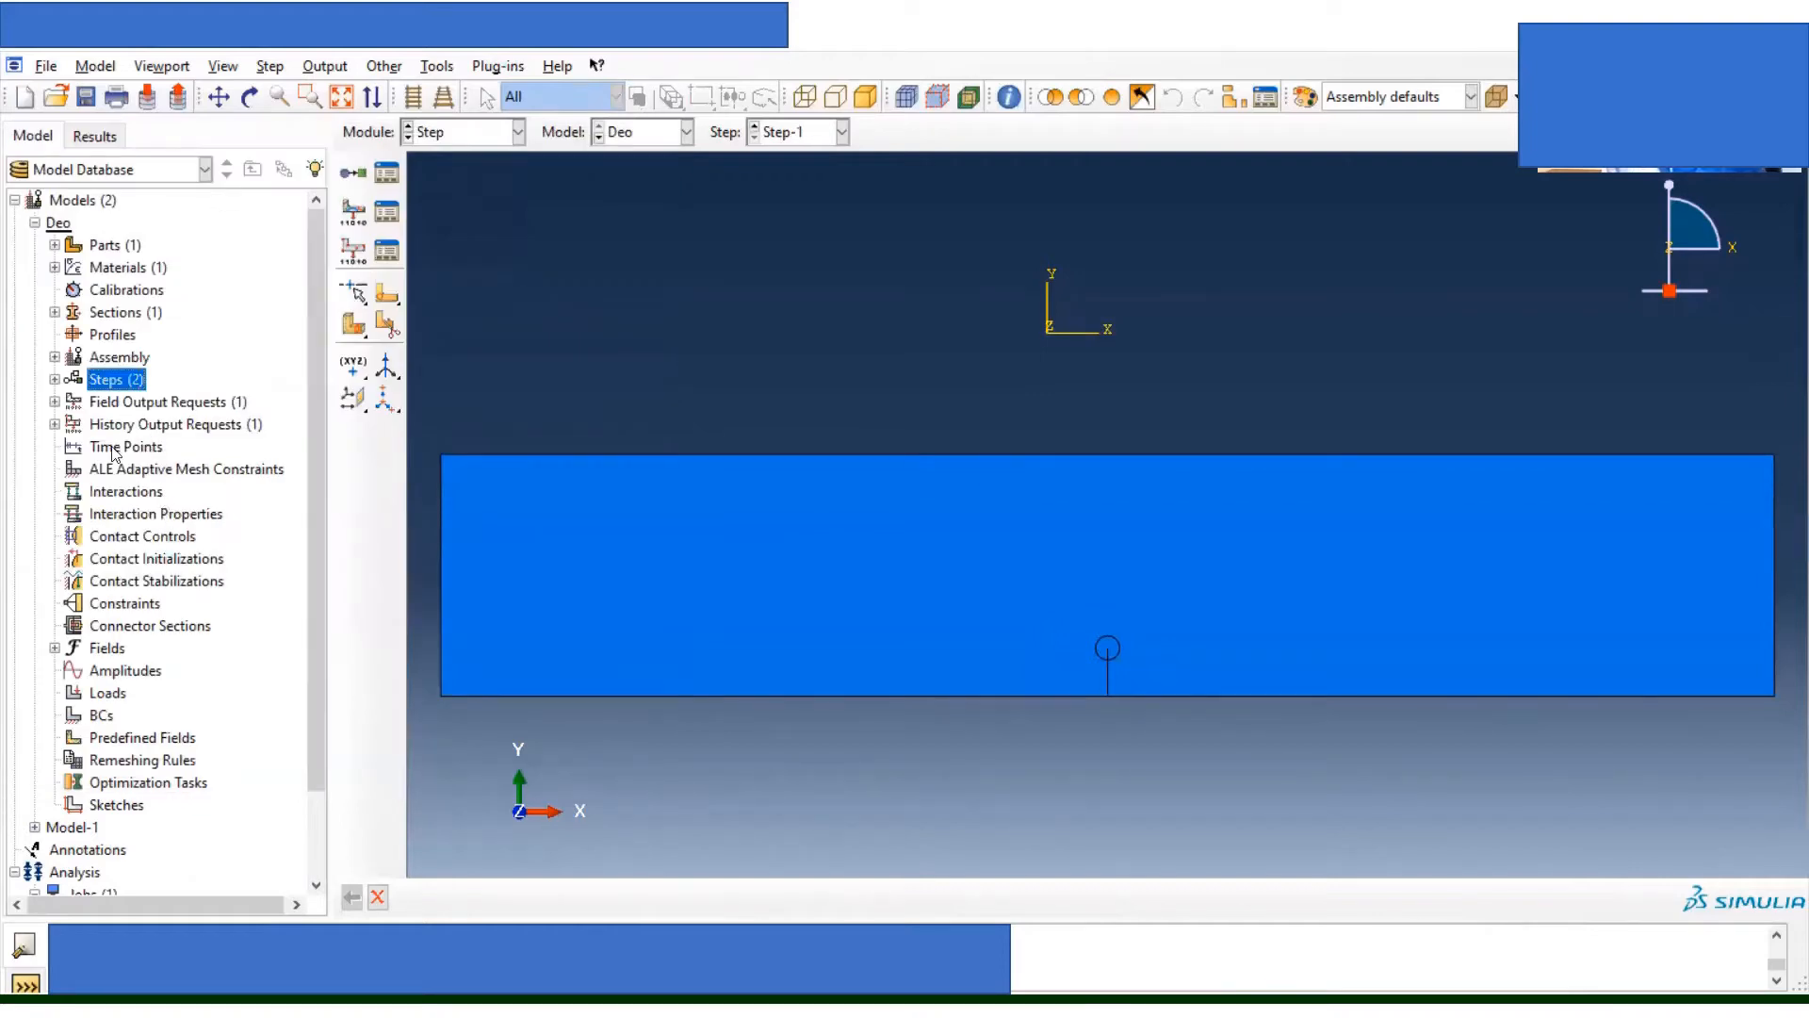
Step: Create a history output request named COntour Integral History in Step-1
left_click(55, 424)
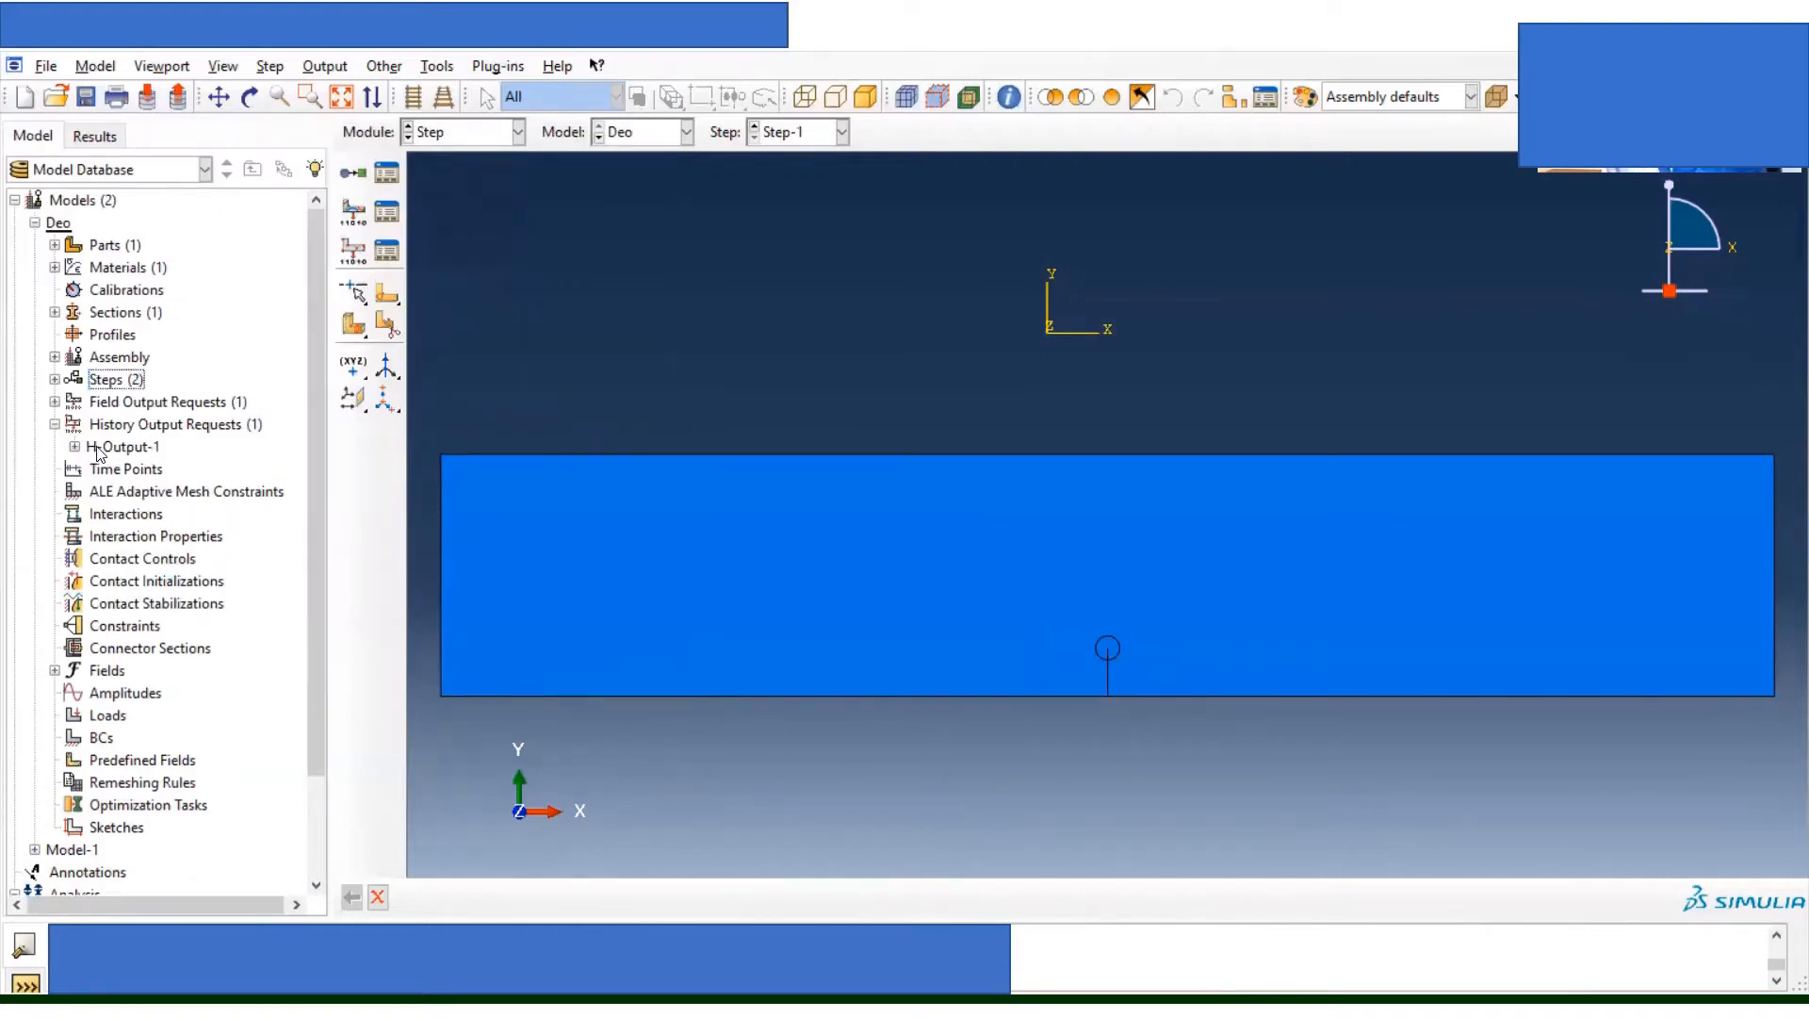
left_click(187, 426)
double_click(185, 426)
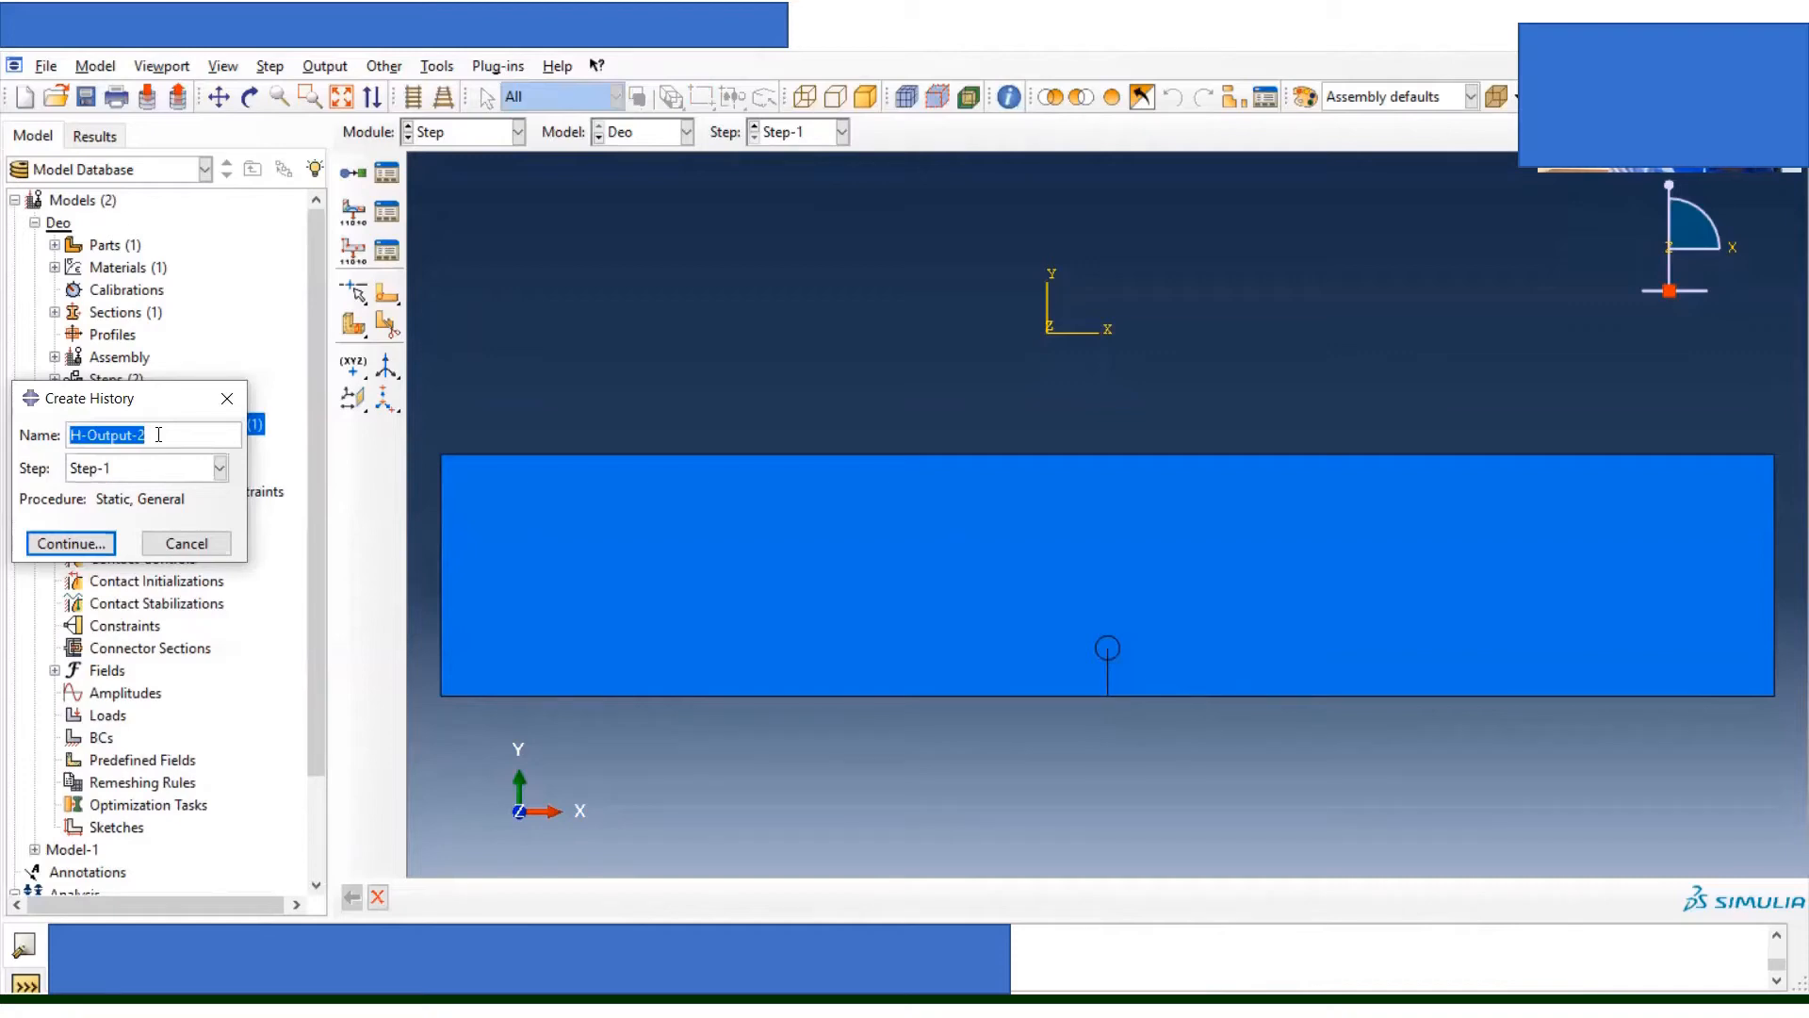
type("COn")
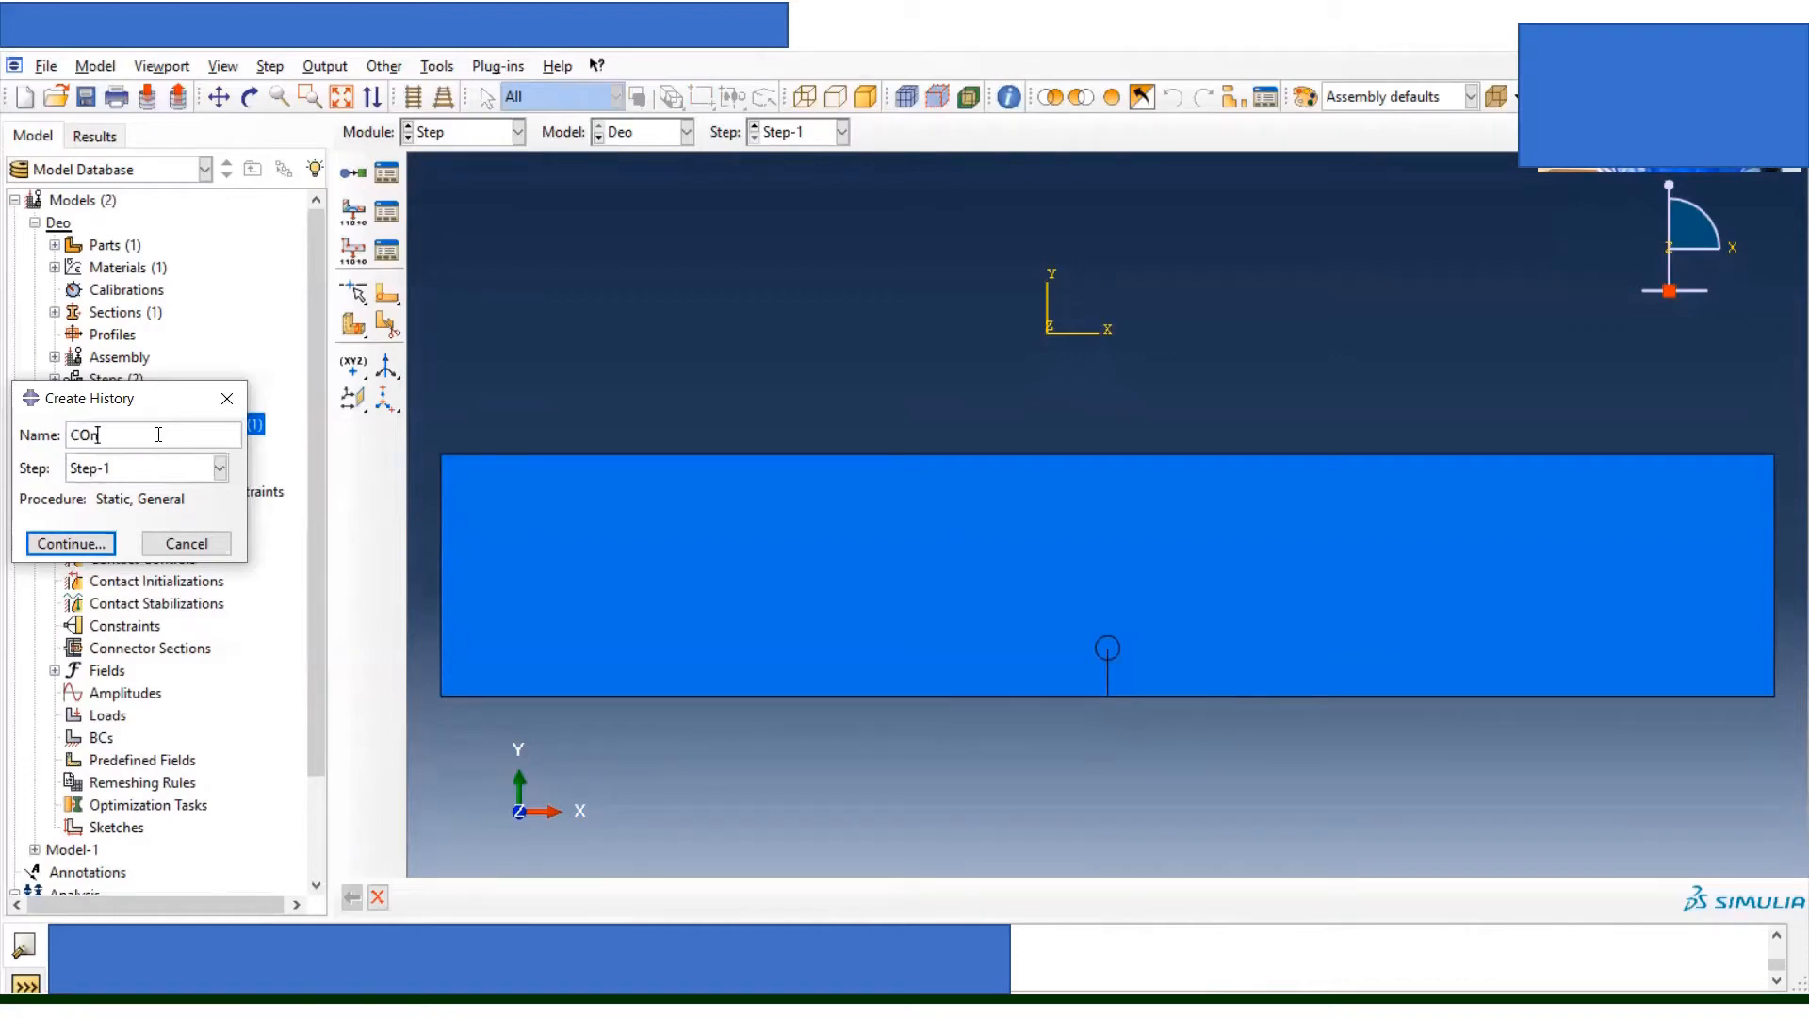
type("tour Integral History")
left_click(72, 550)
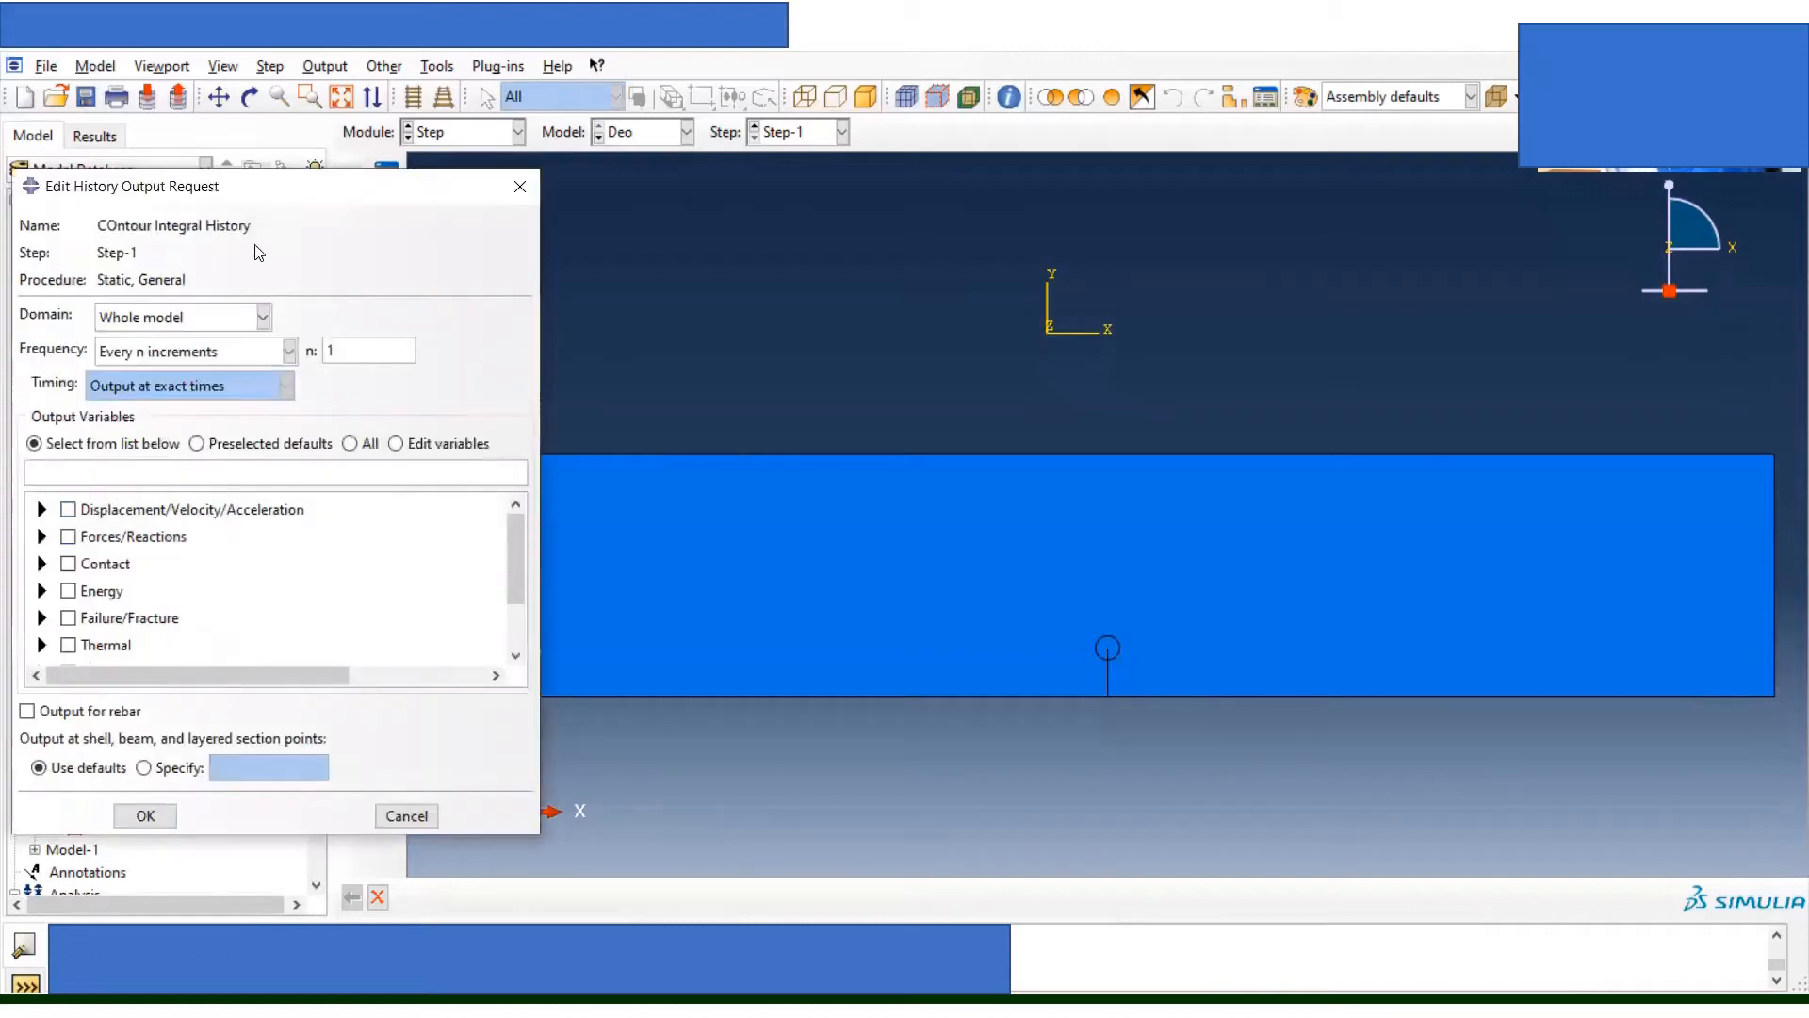
Step: Set the contour integral request's domain to Crack, Crack-1, with 5 contours of type J-integral, and save it
left_click(262, 319)
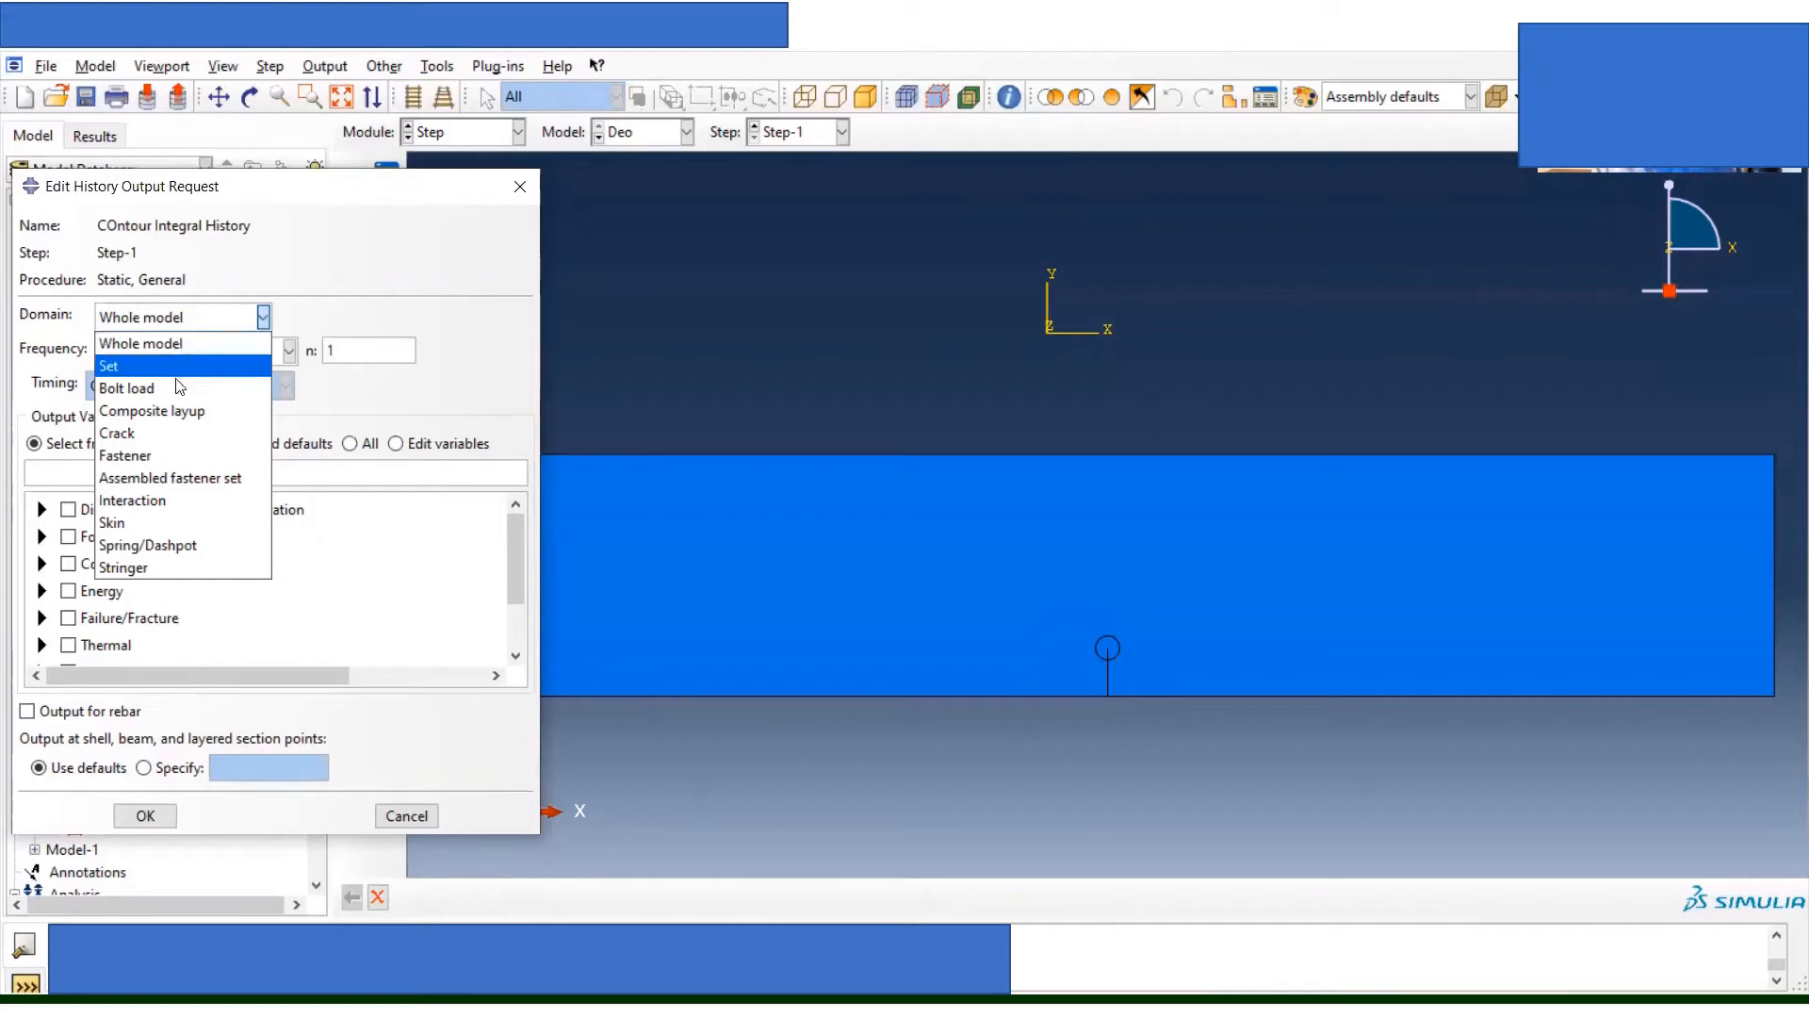
left_click(183, 428)
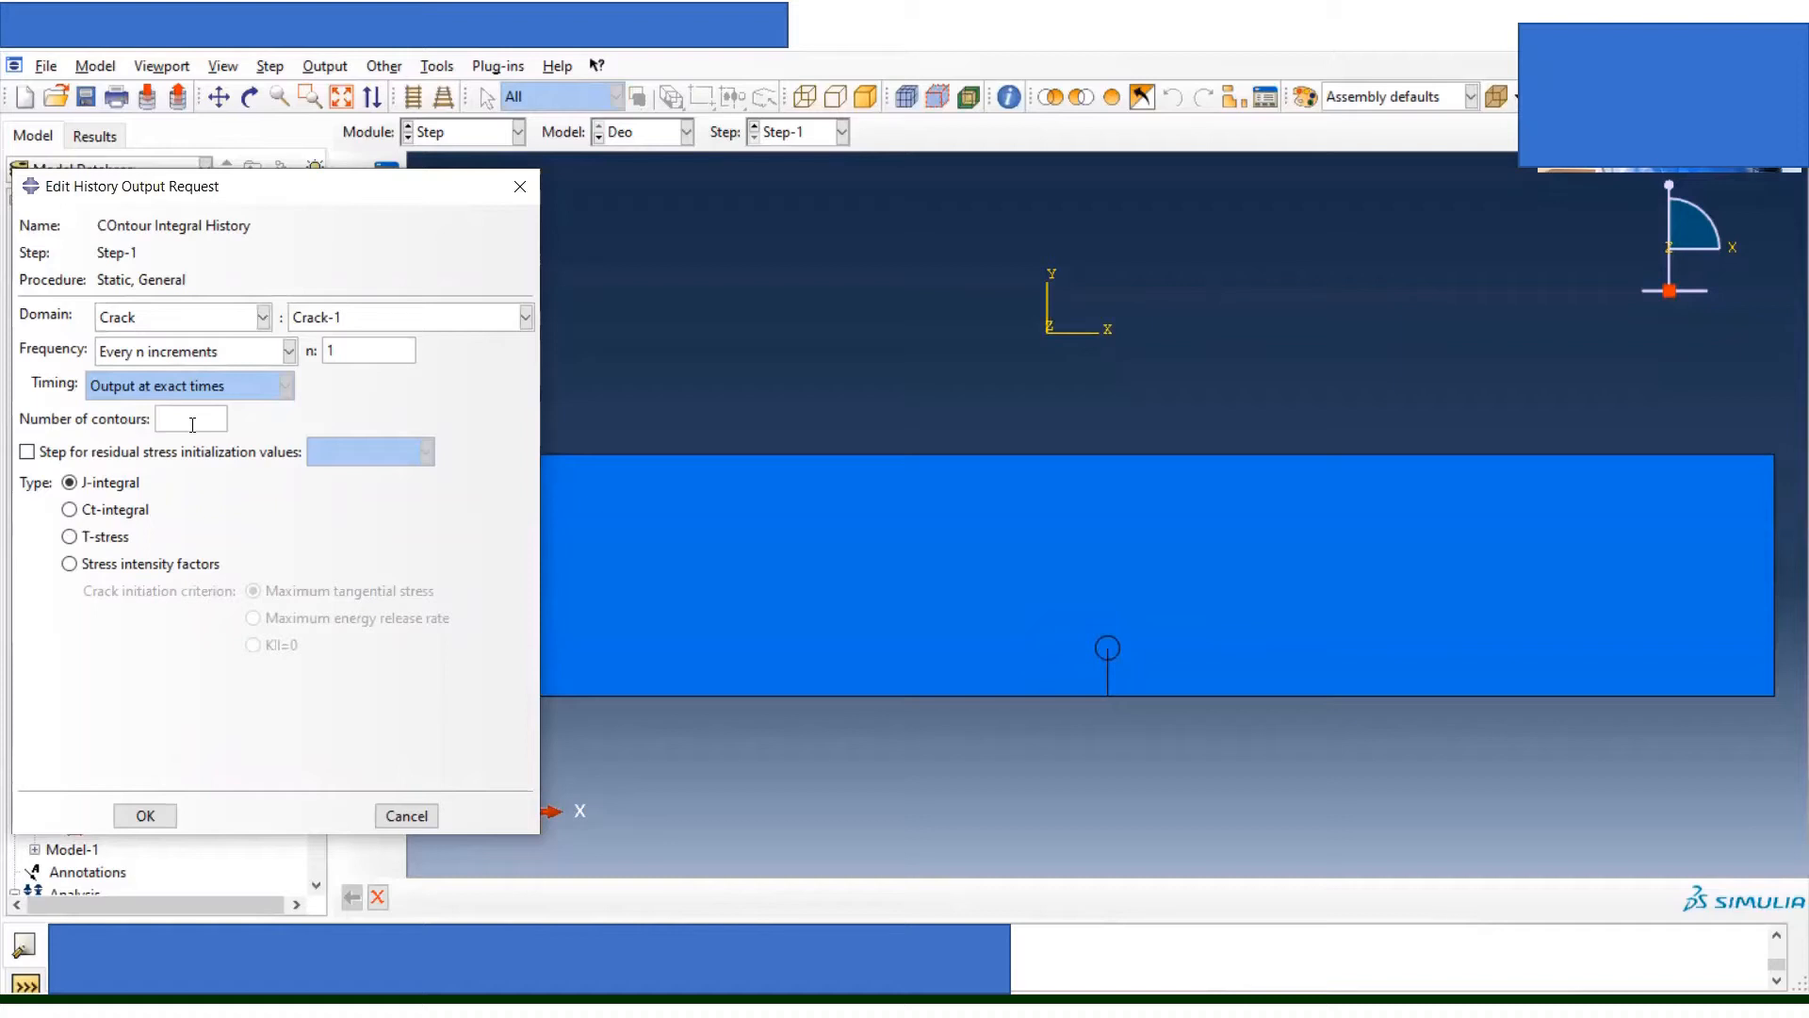
type("5")
left_click(145, 816)
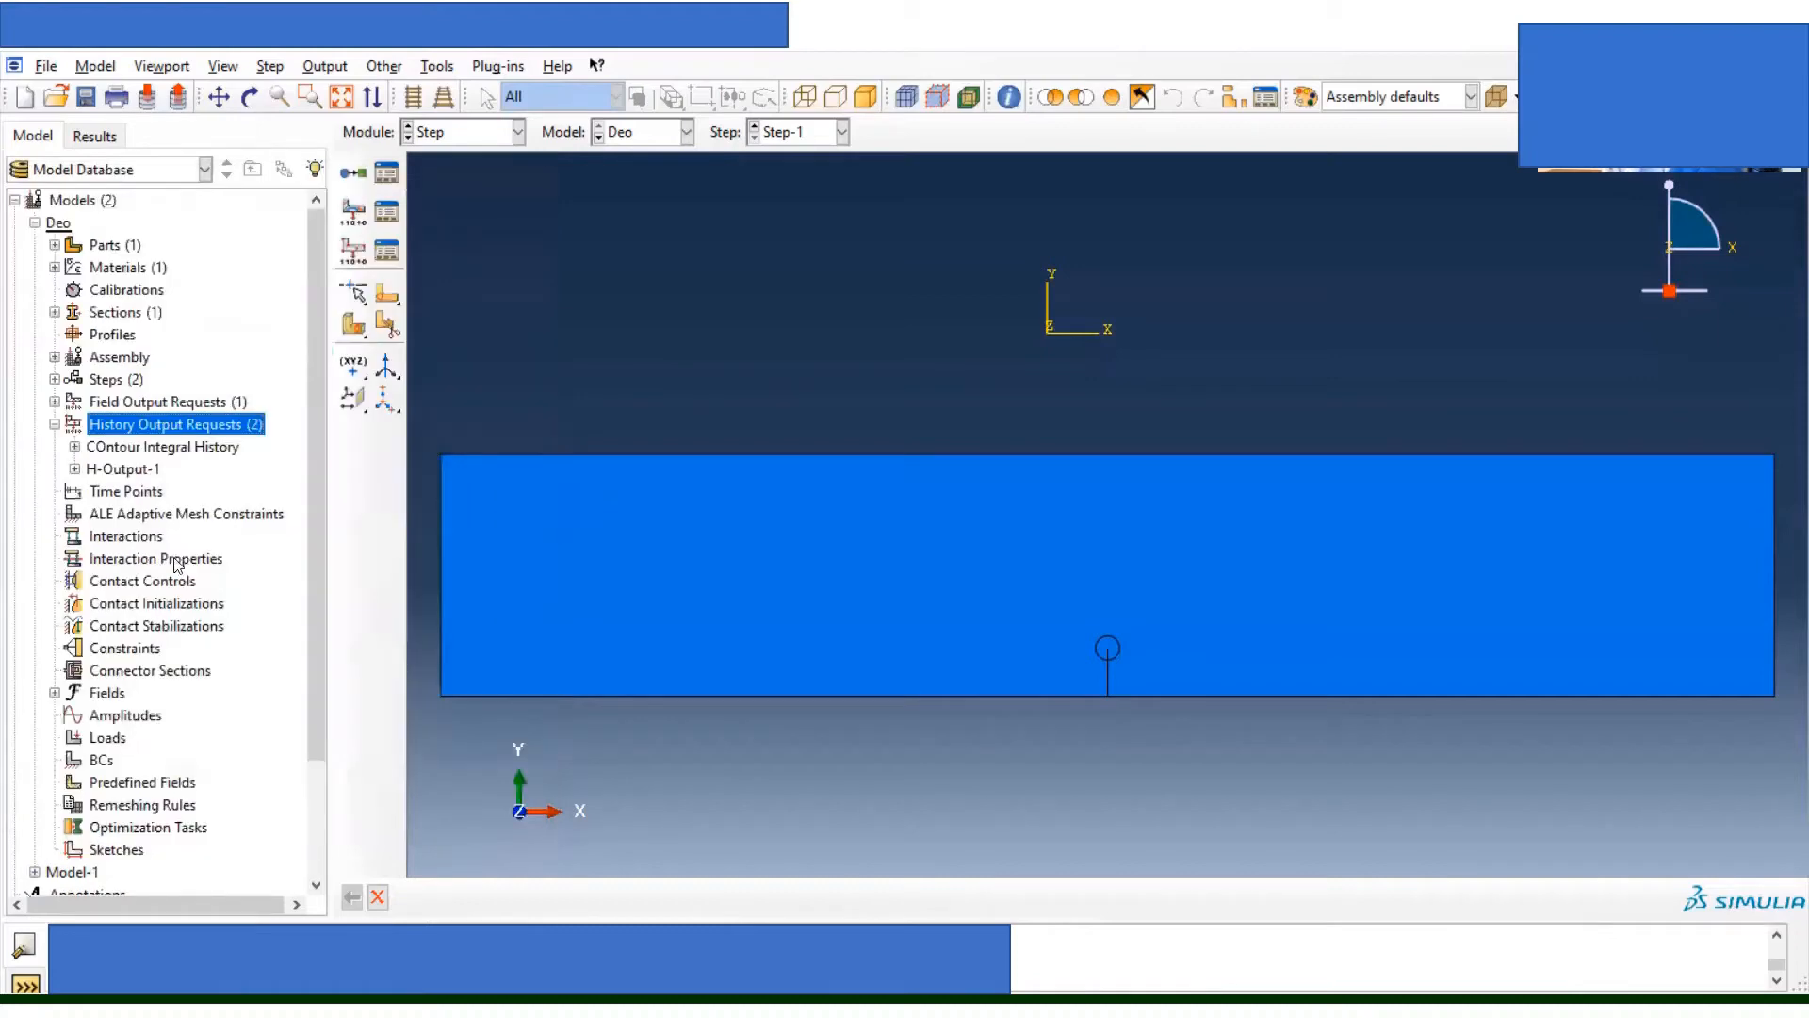
Step: Create another history output request in Step-1 named Stress Intensity Factor
double_click(188, 426)
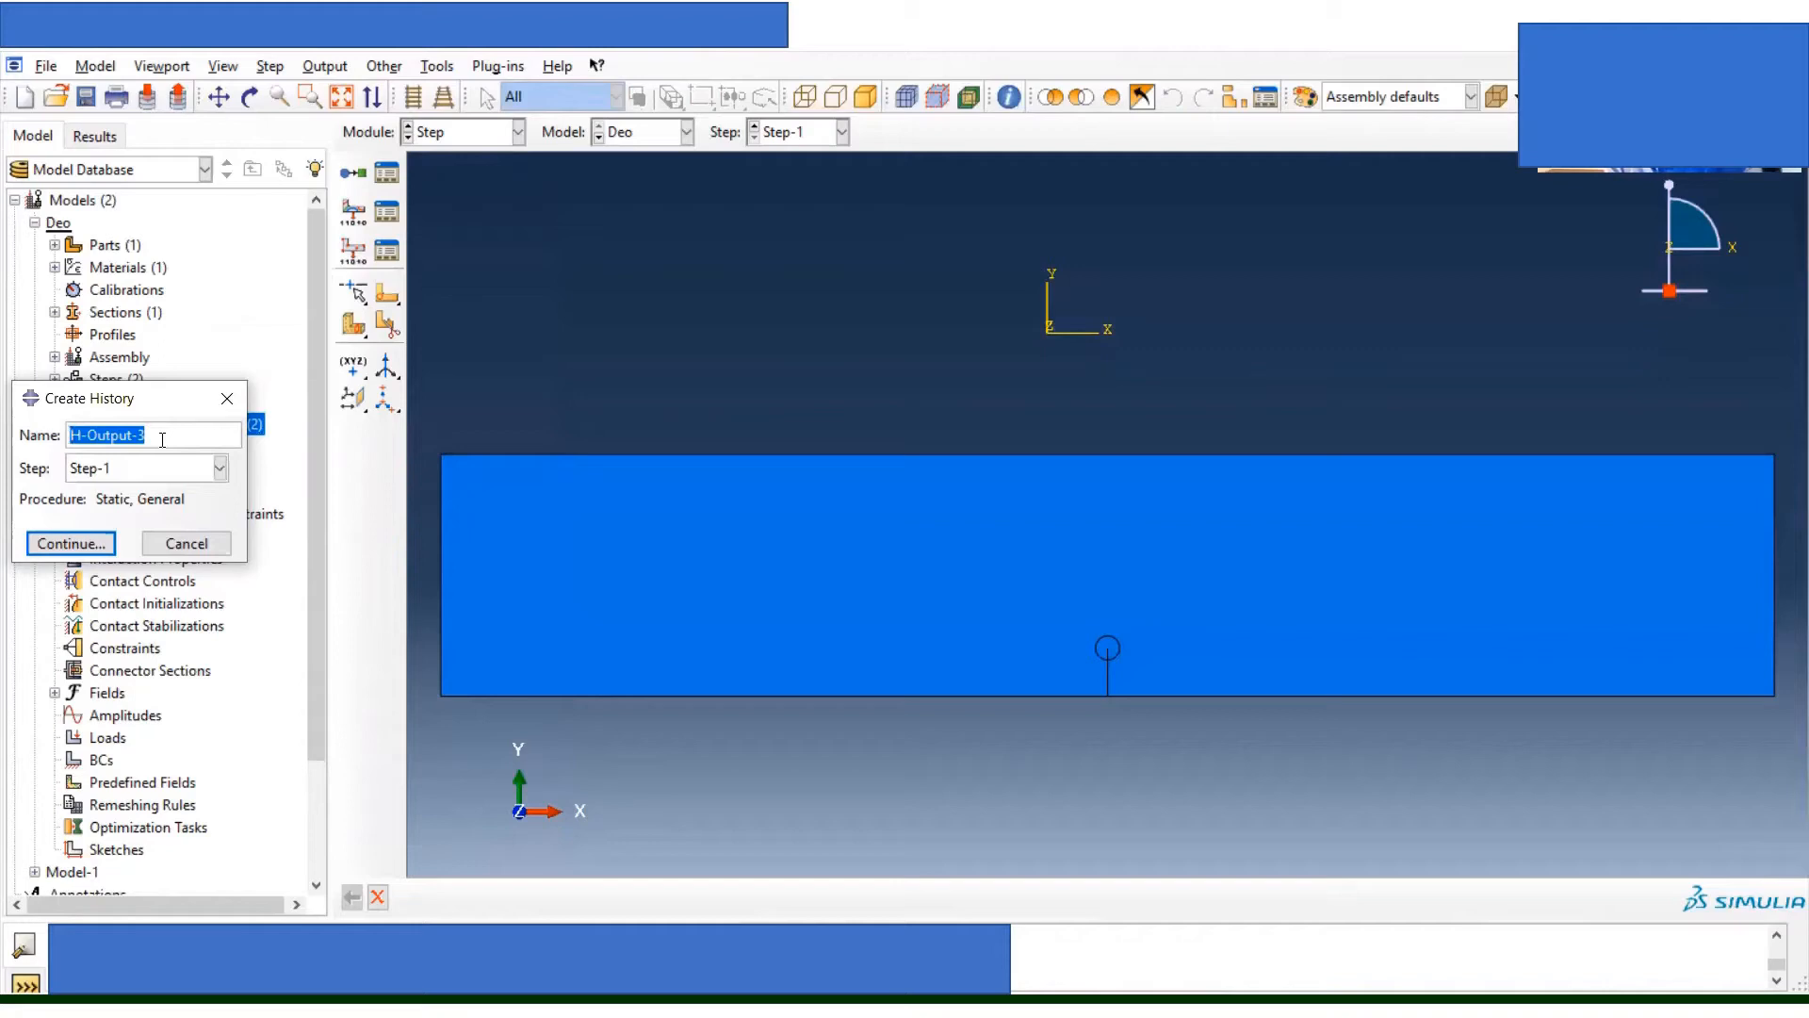
type("St")
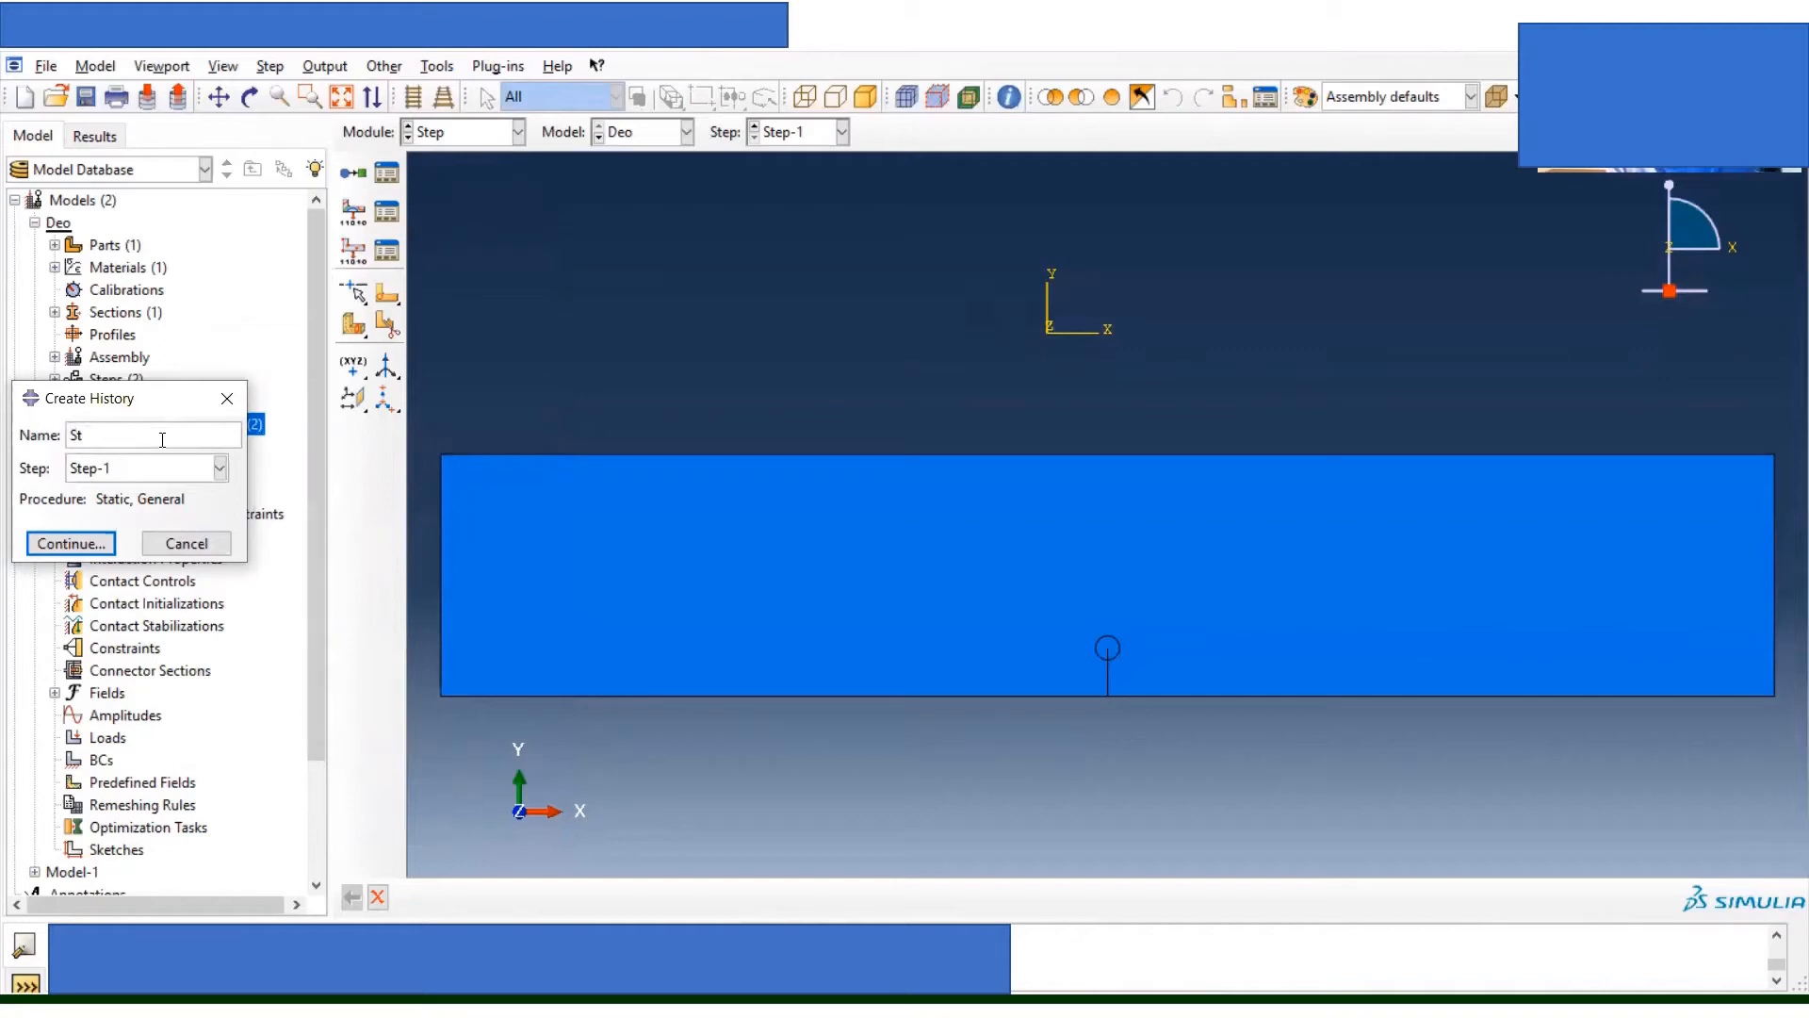
type("eress Intensity Factor")
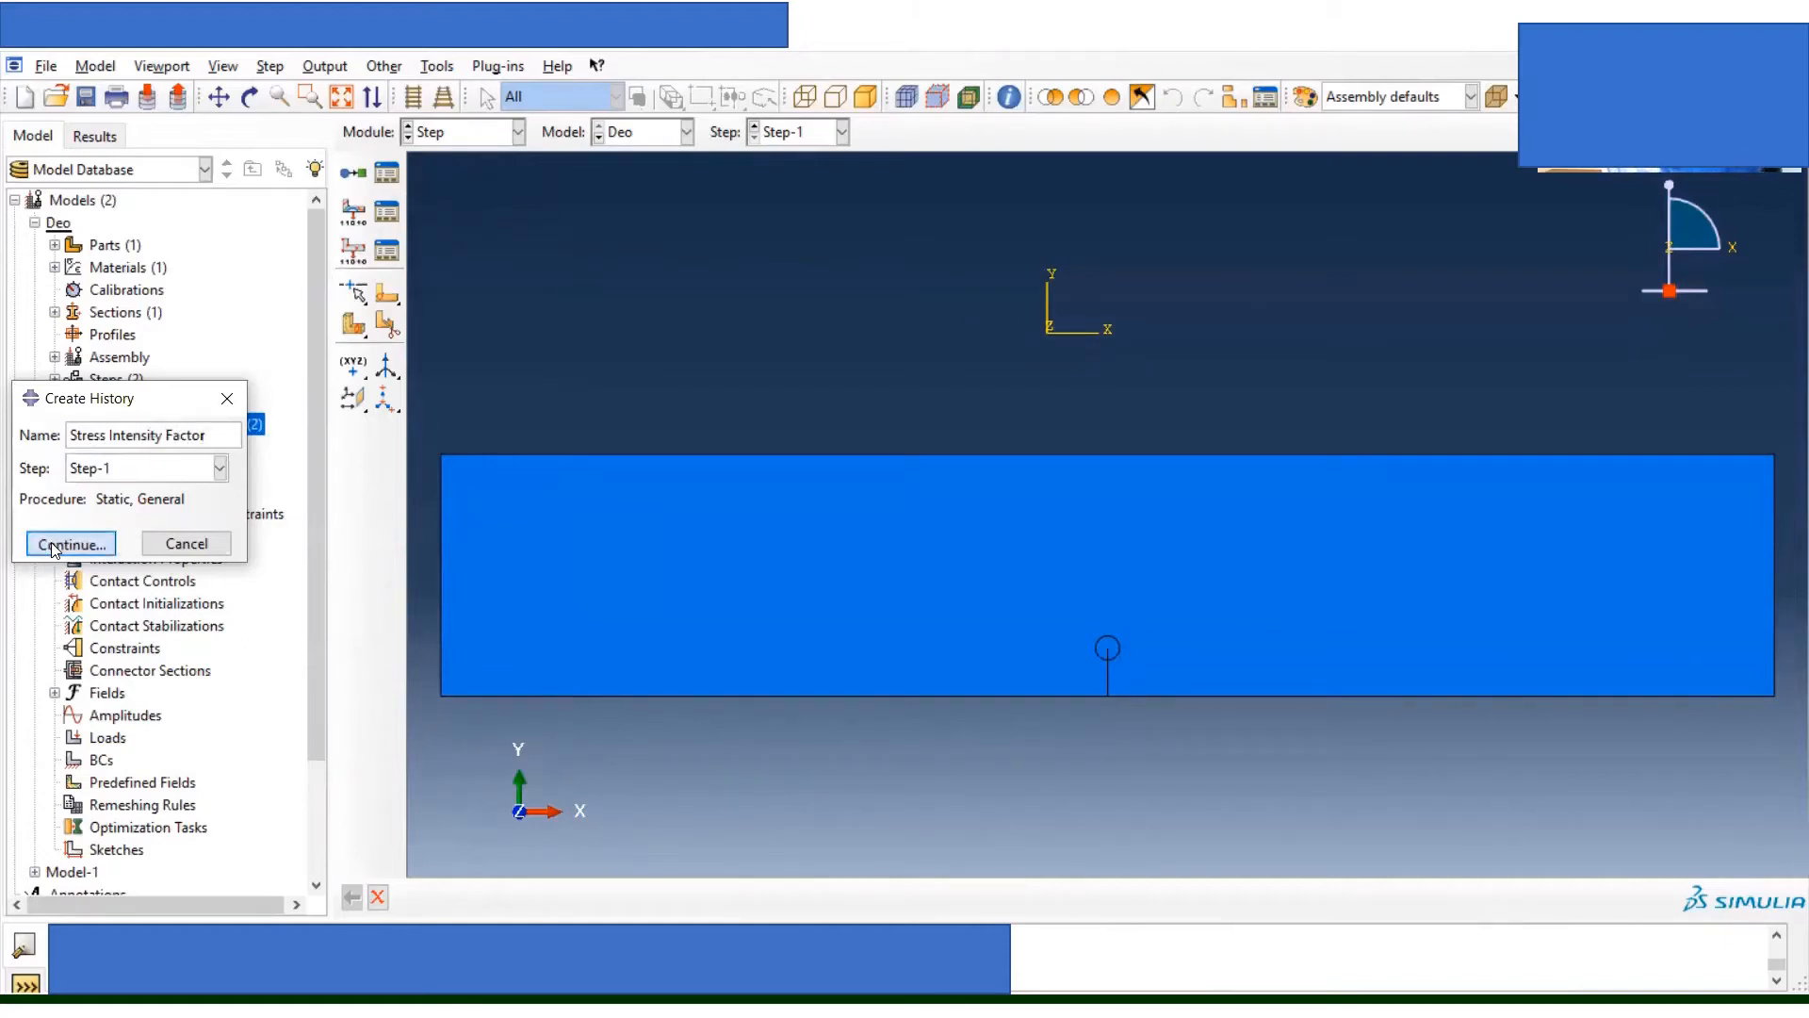
key("Return")
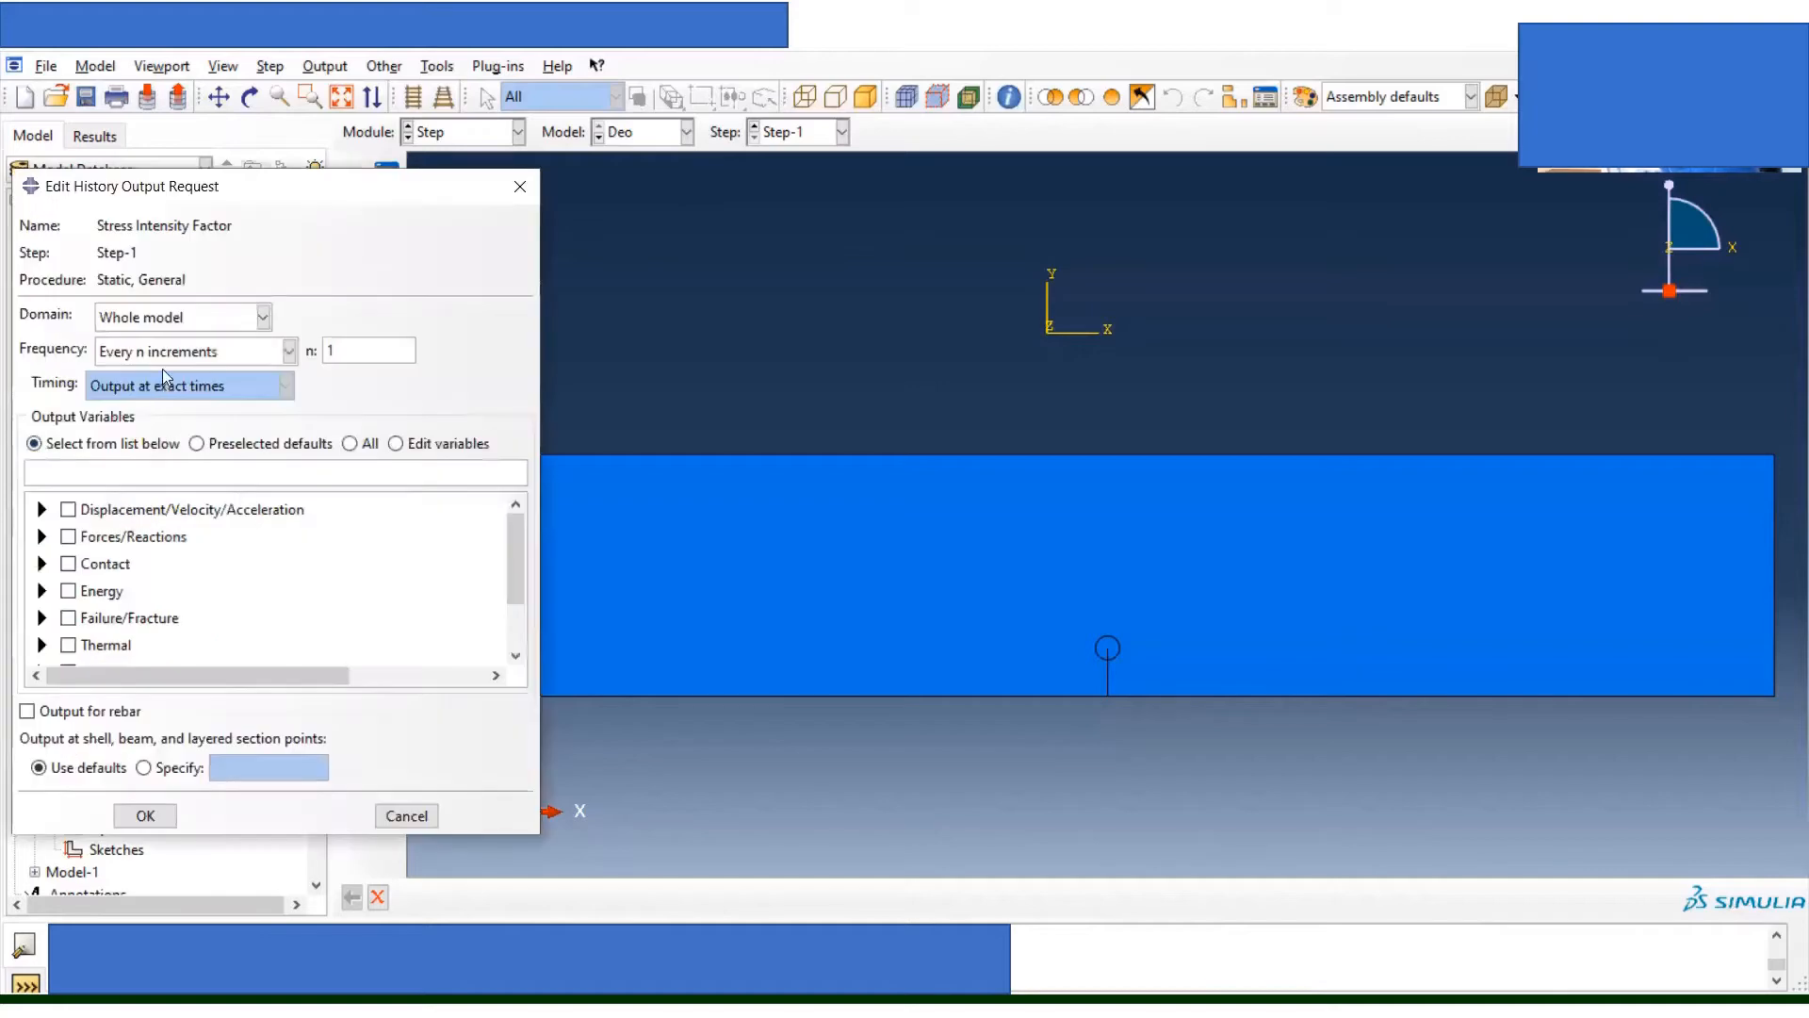
Step: Set the stress intensity request's domain to Crack, Crack-1, with 5 contours of type Stress intensity factors, and save it
left_click(263, 317)
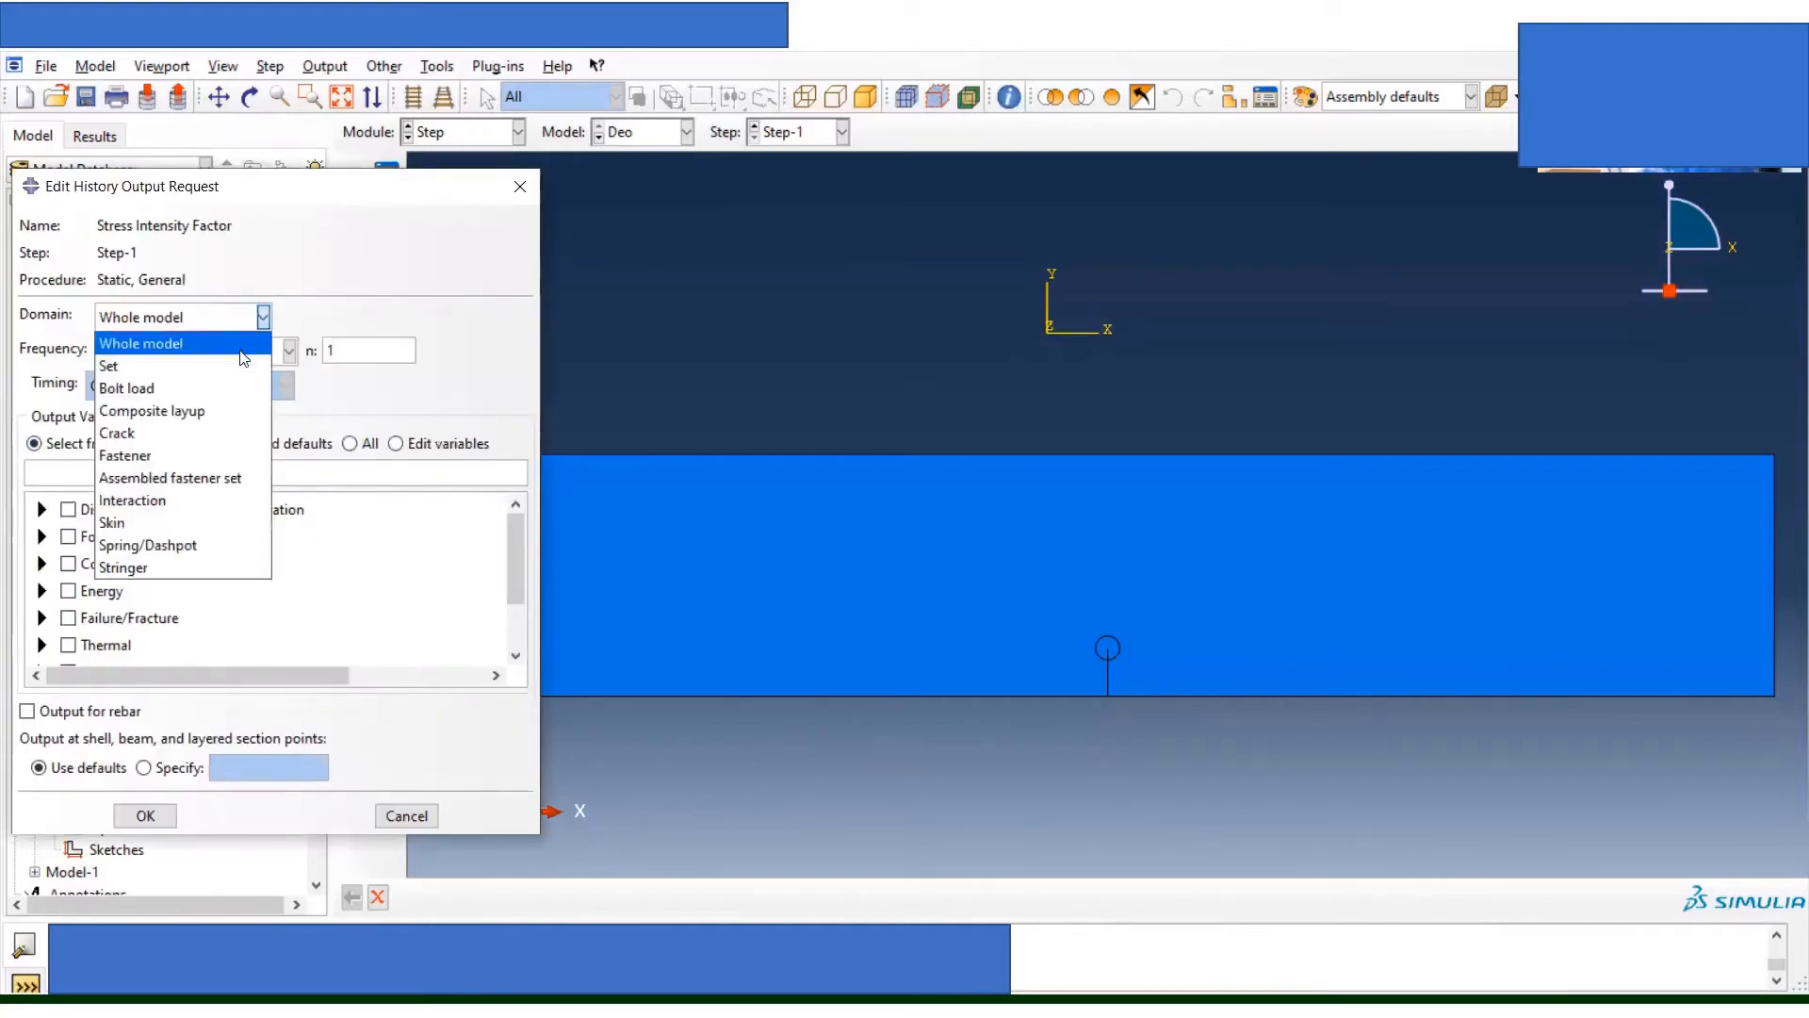
left_click(209, 430)
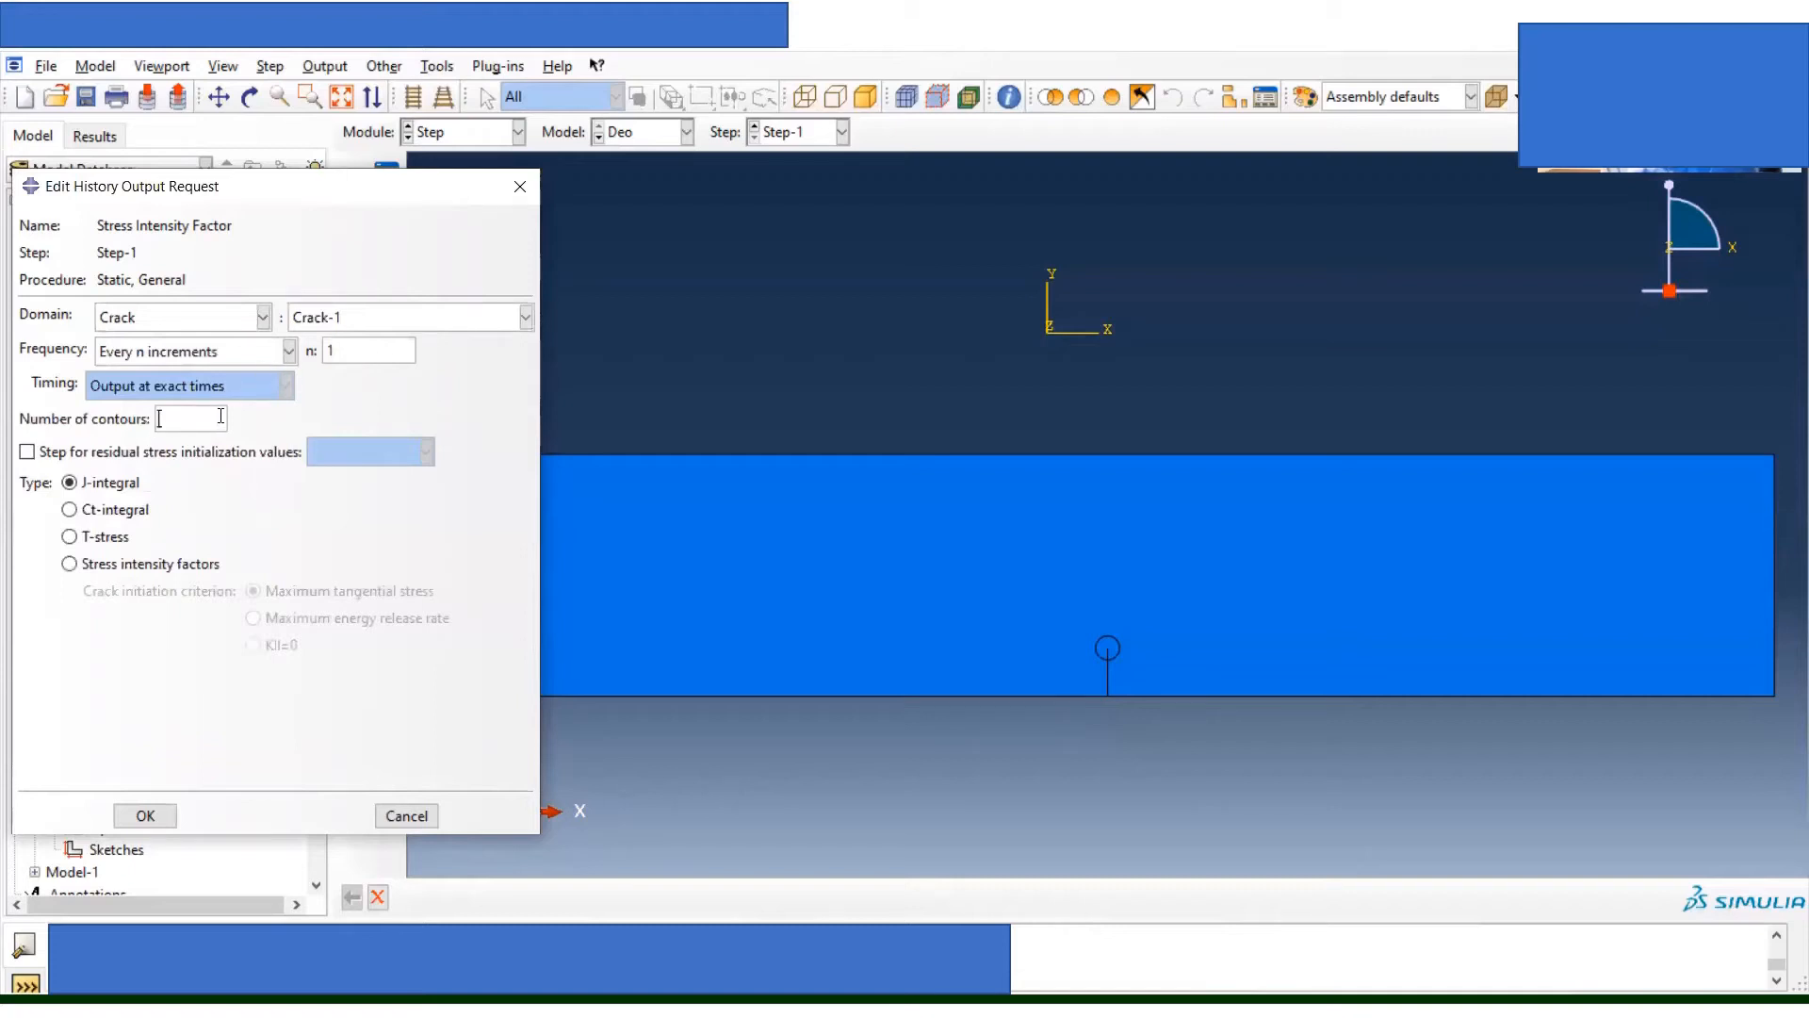
type("5")
left_click(83, 563)
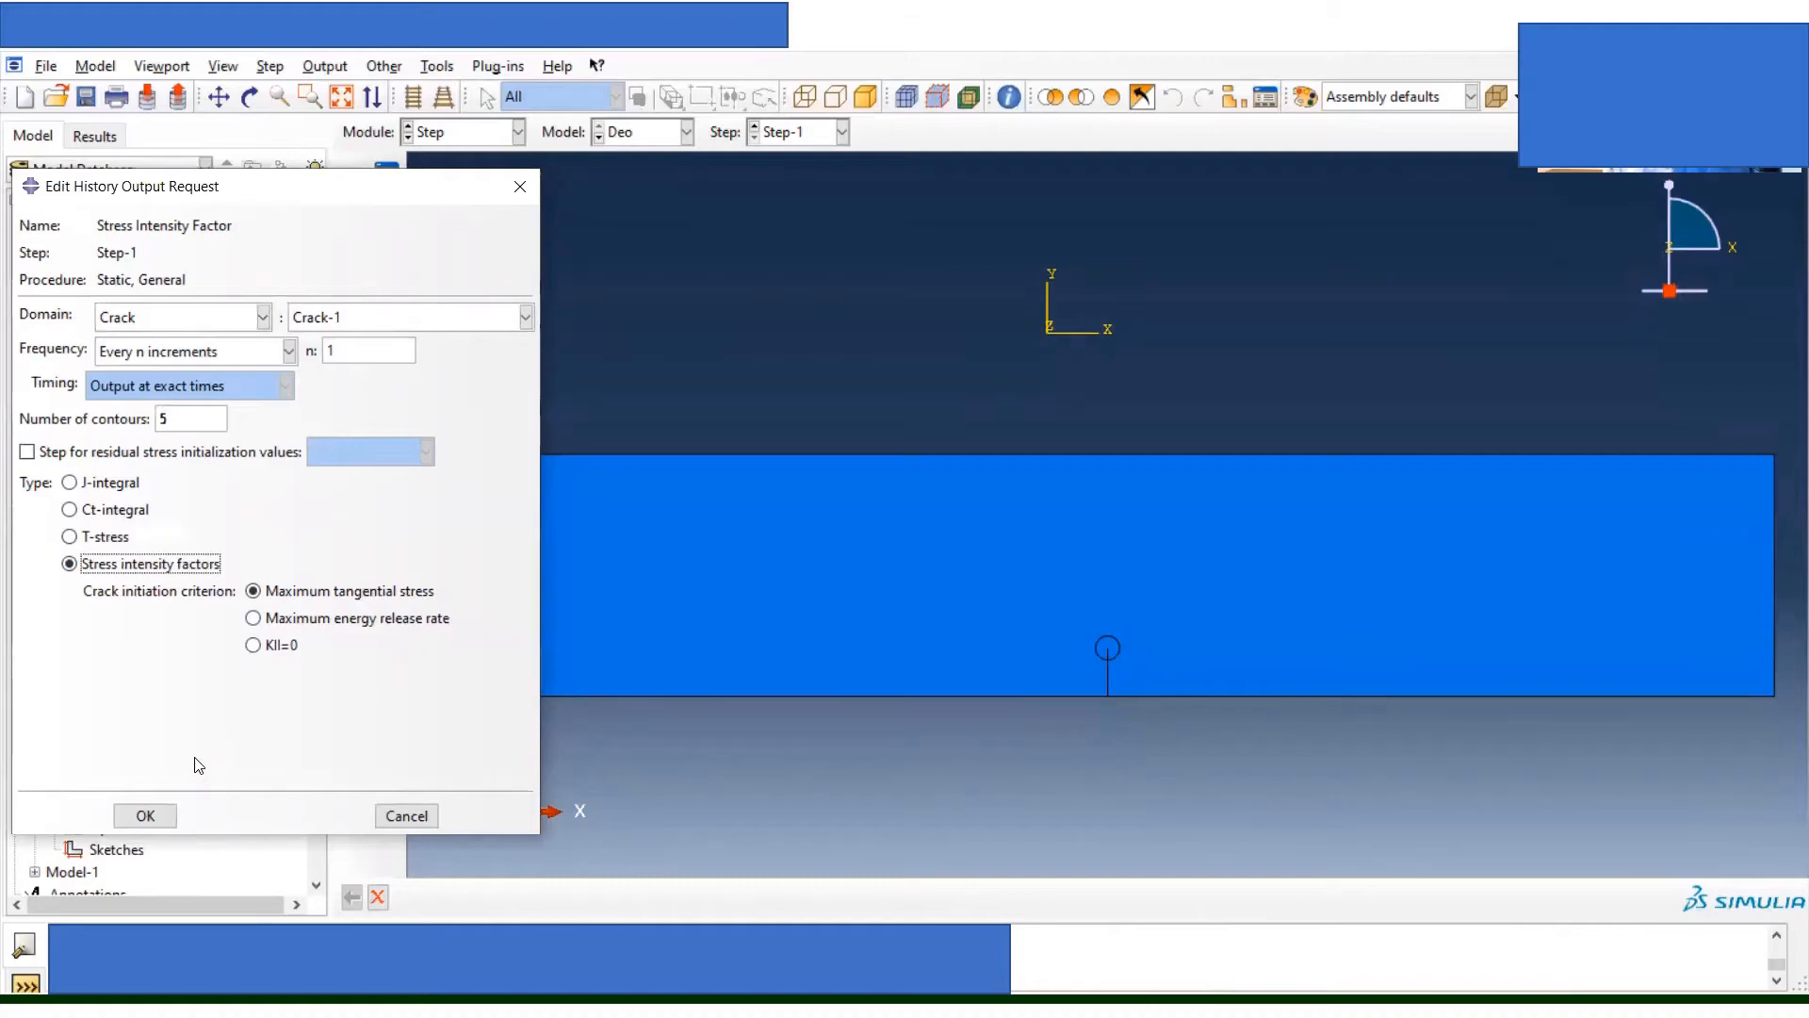
left_click(149, 818)
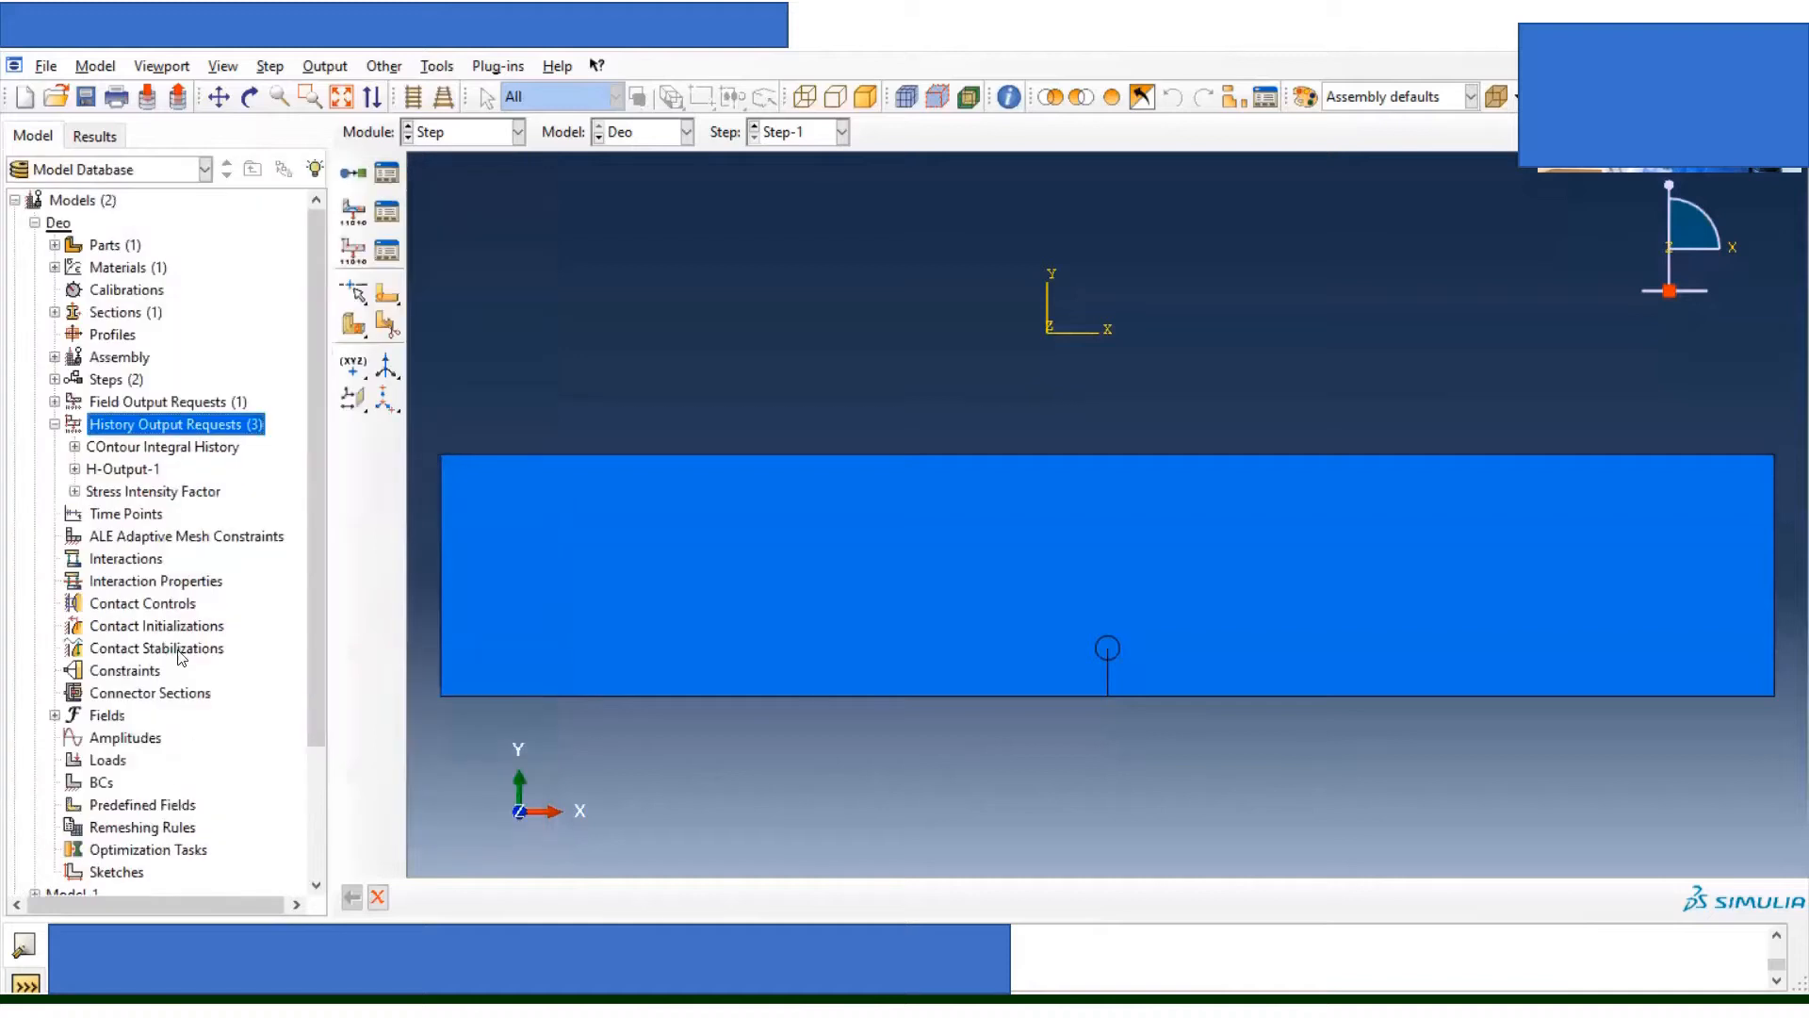
Step: Review the settings of the COntour Integral History and Stress Intensity Factor history output requests
left_click(166, 447)
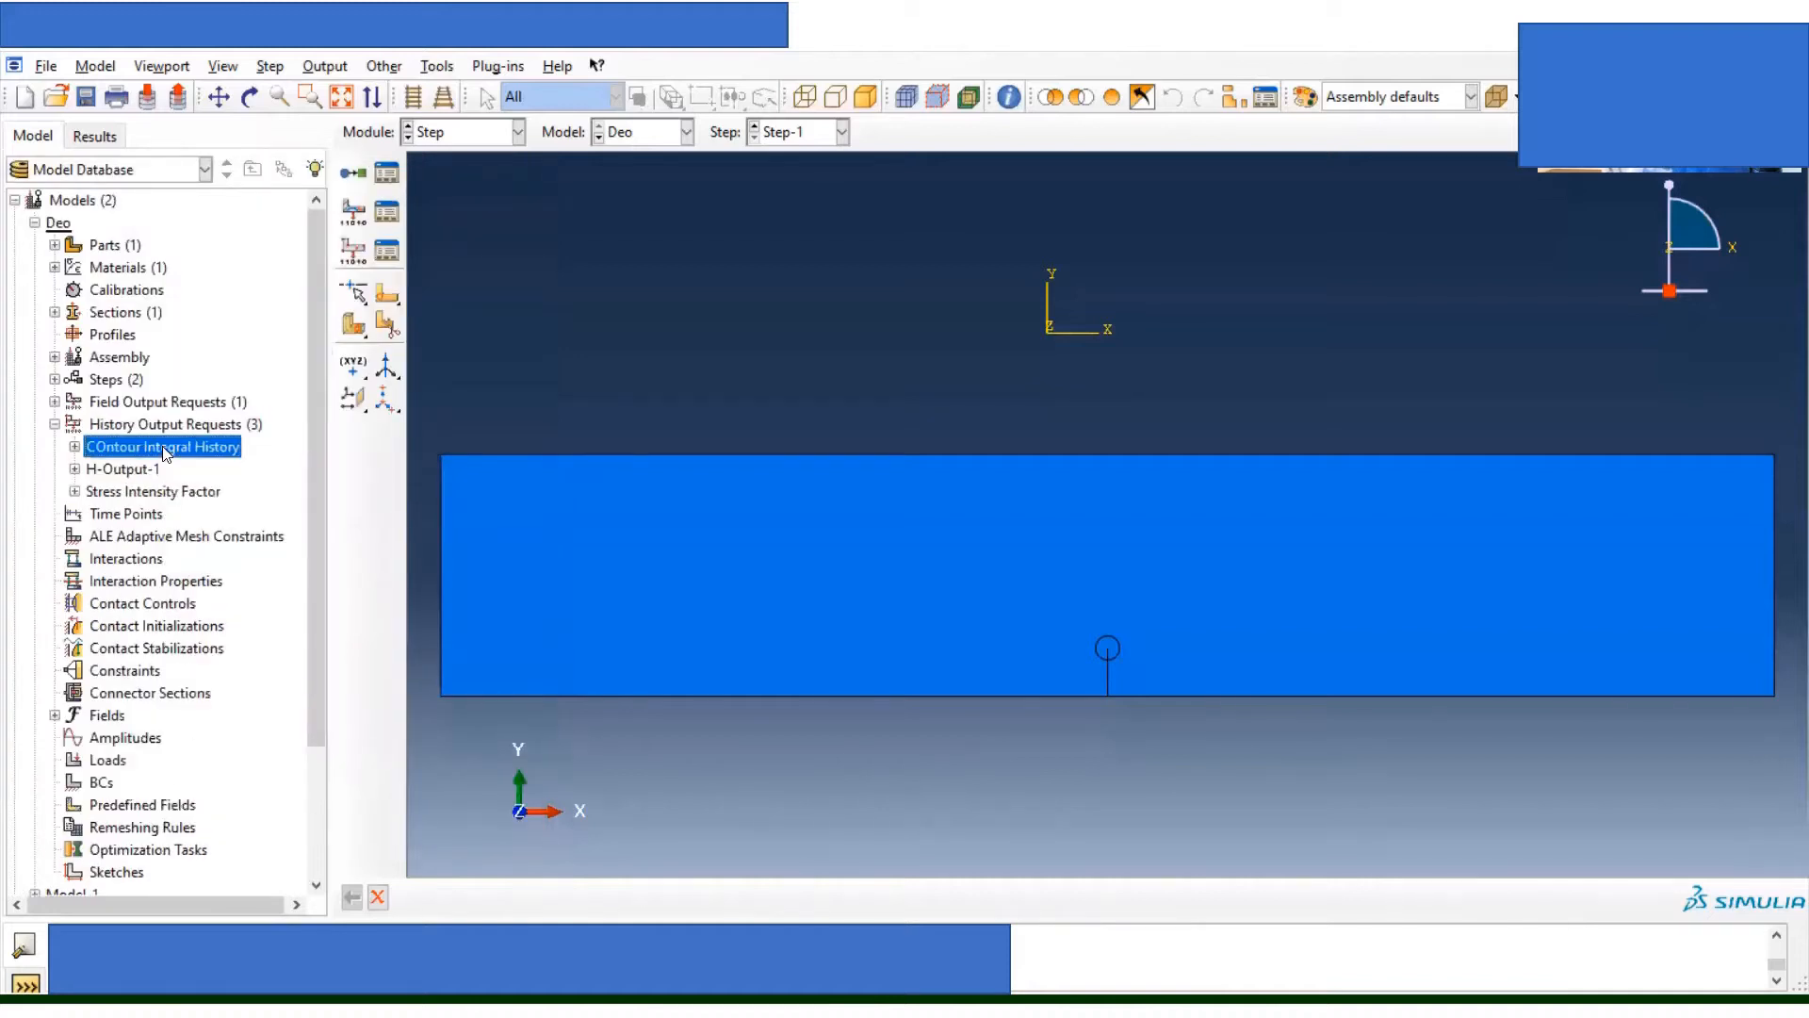
right_click(166, 449)
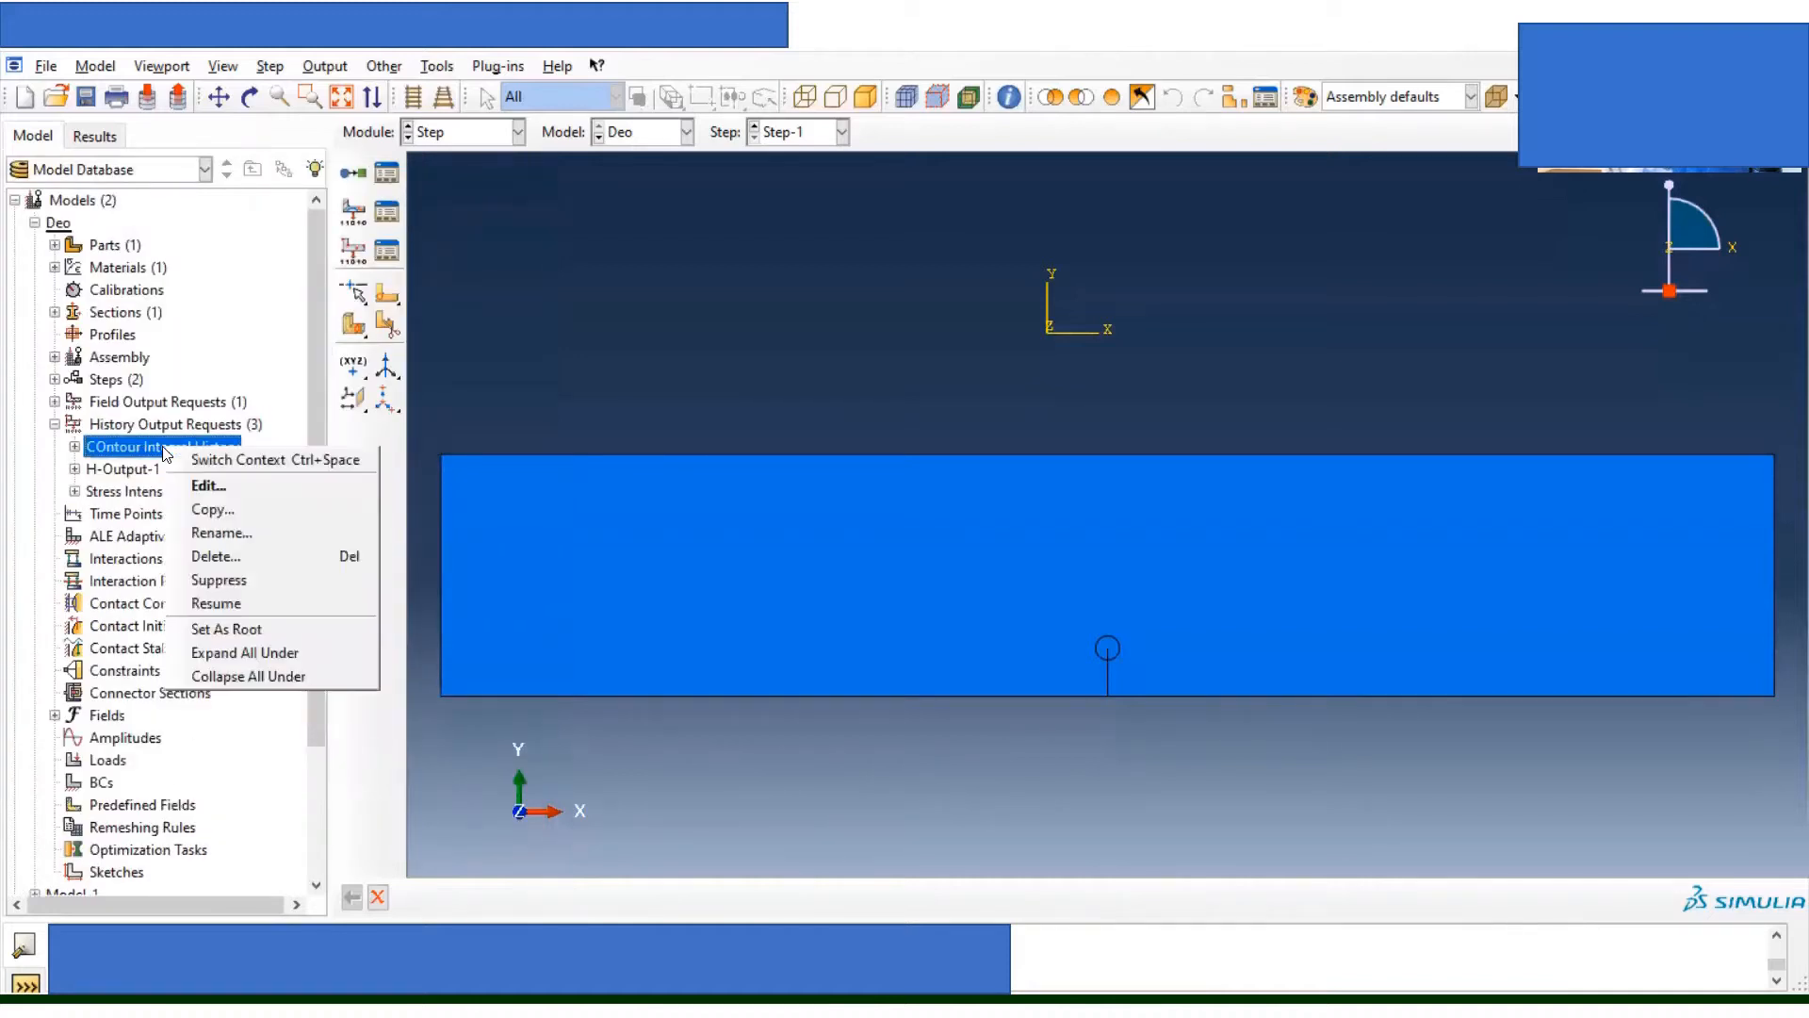
left_click(211, 483)
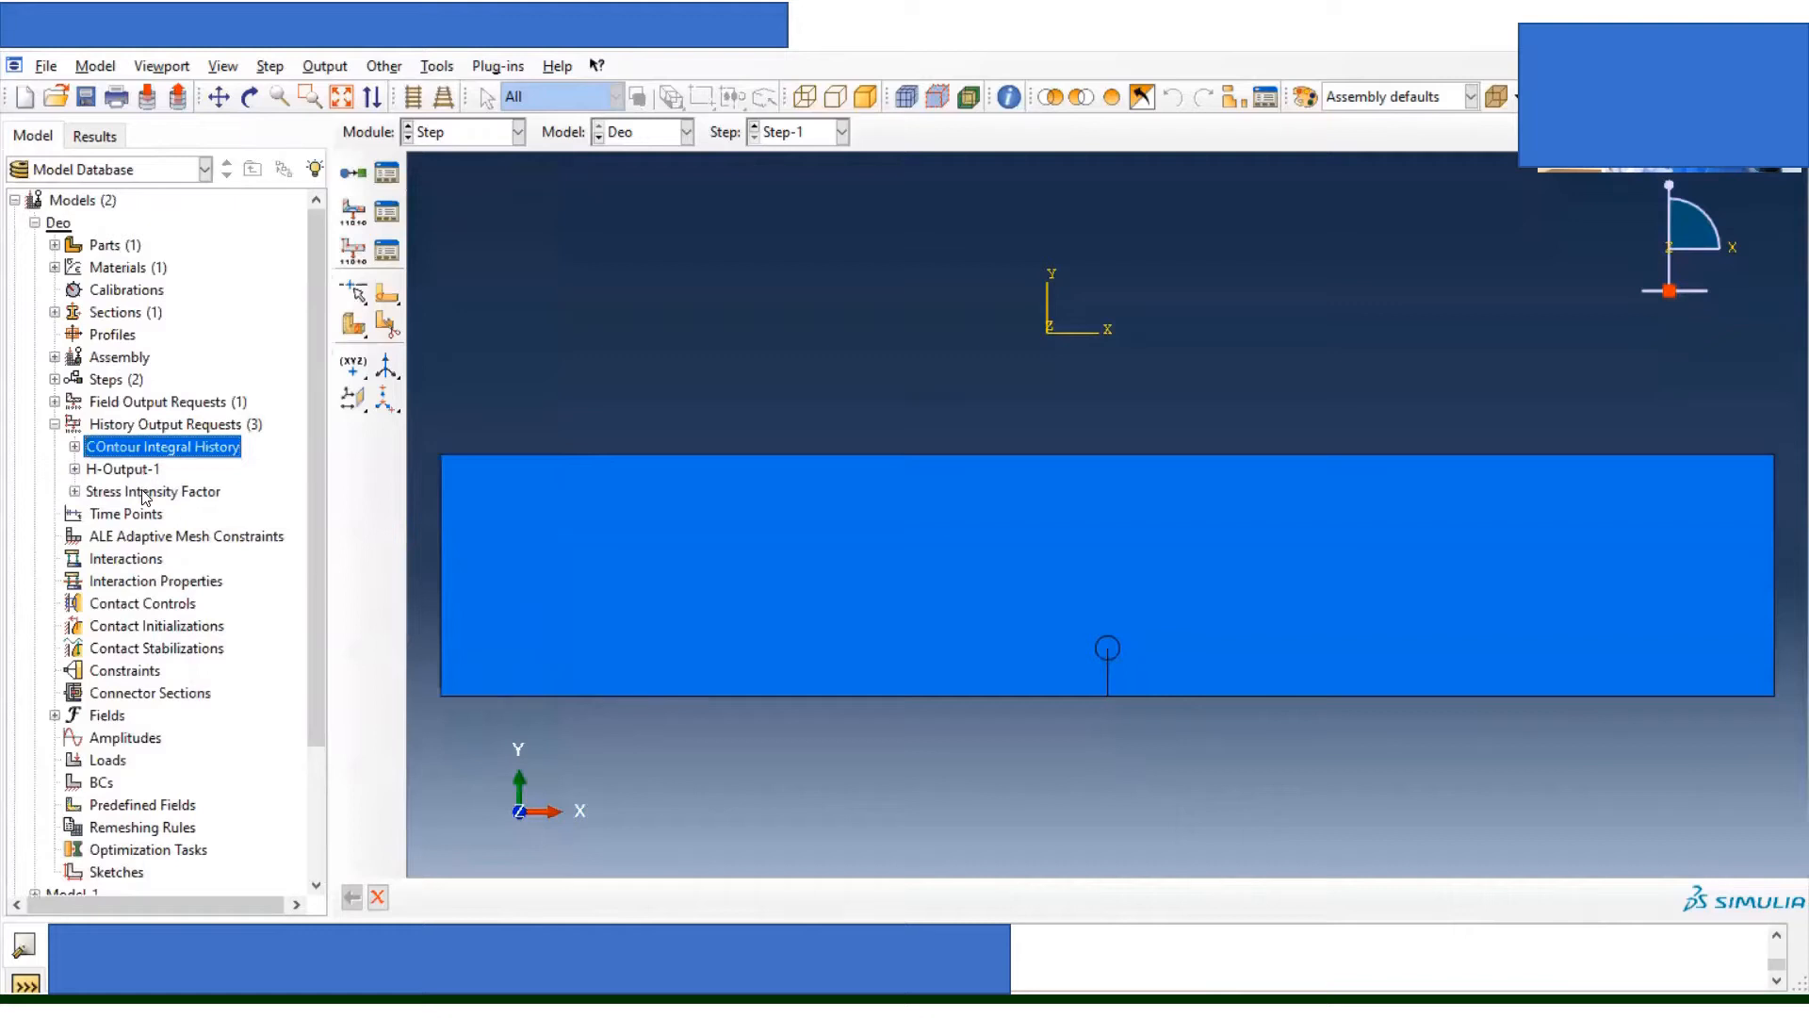
left_click(146, 492)
right_click(146, 493)
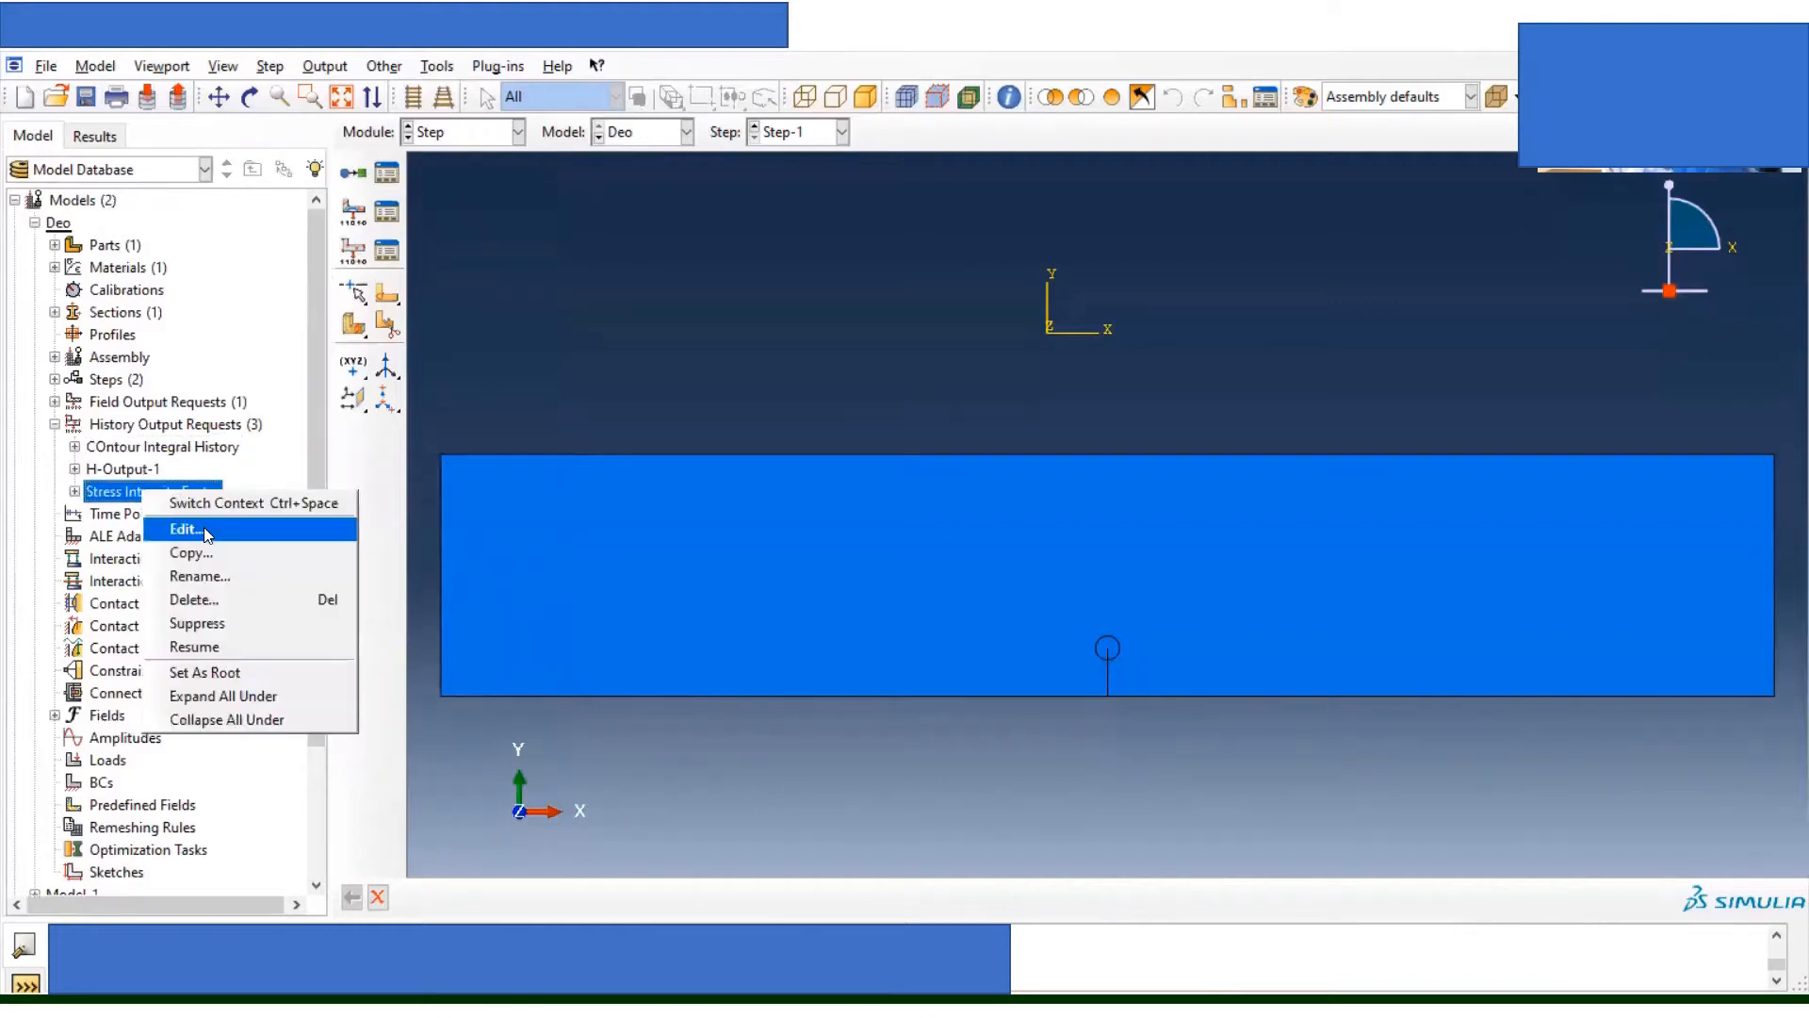
left_click(177, 527)
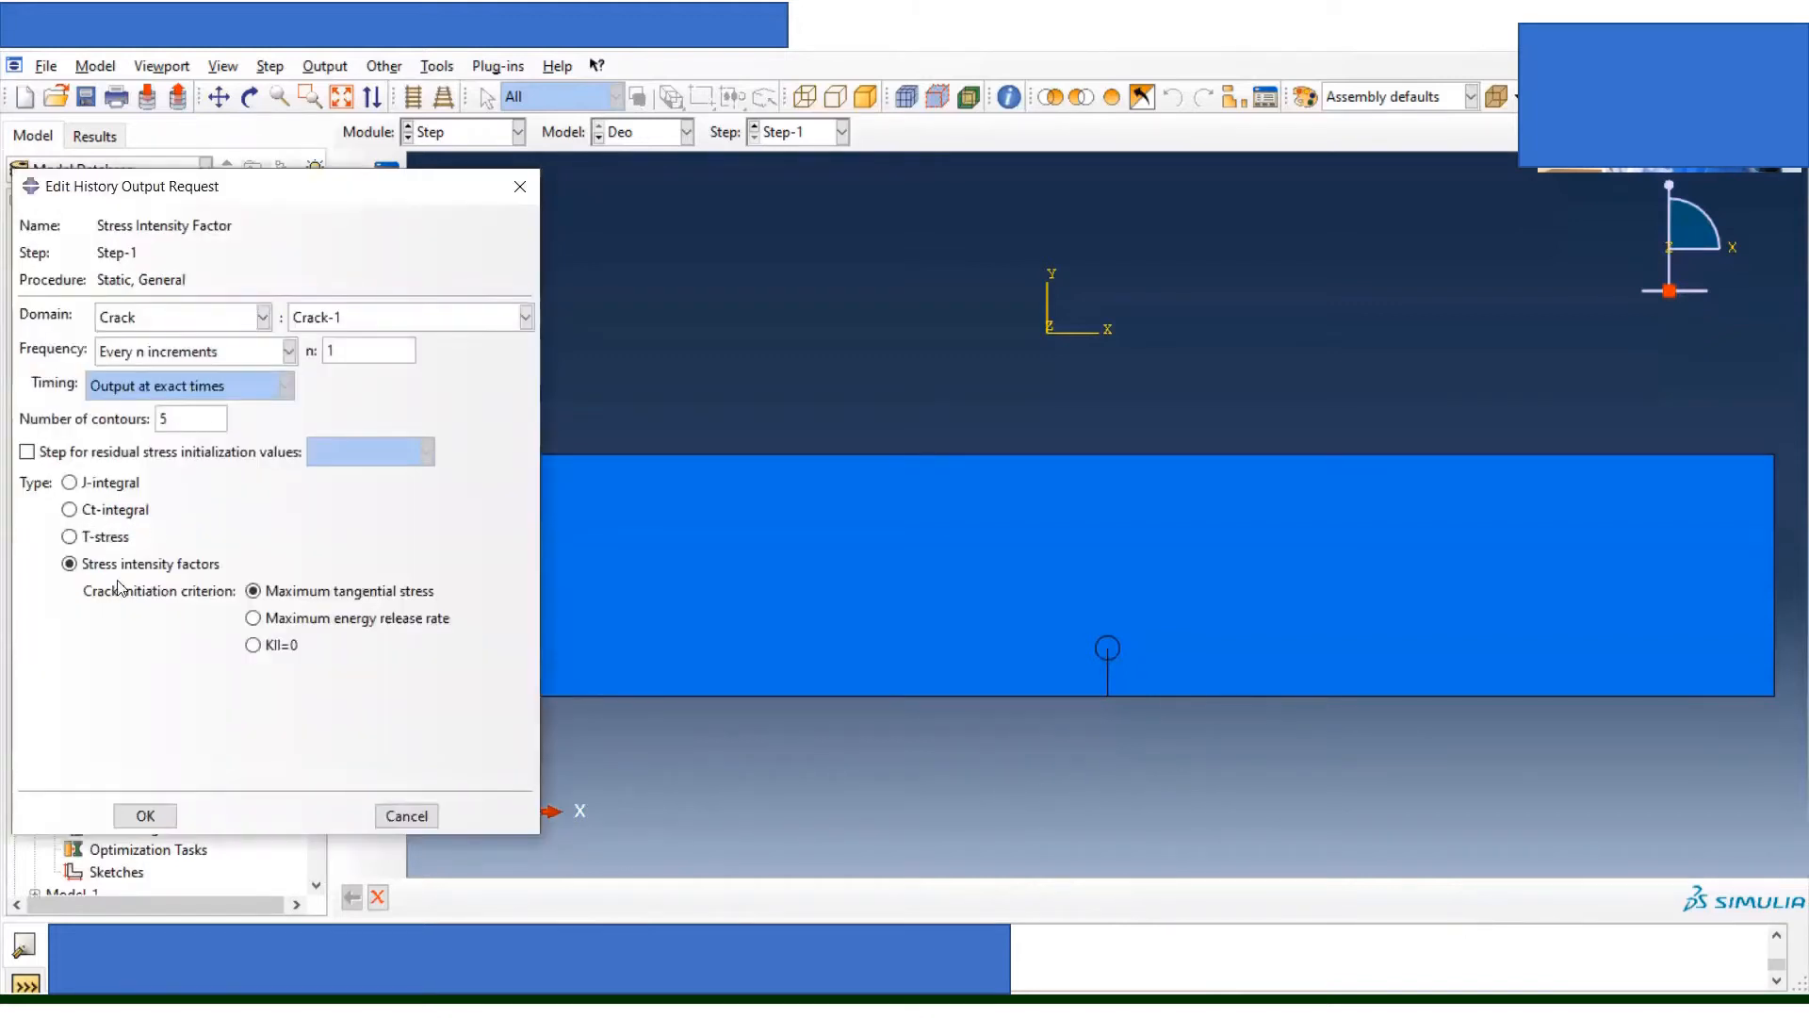
left_click(146, 816)
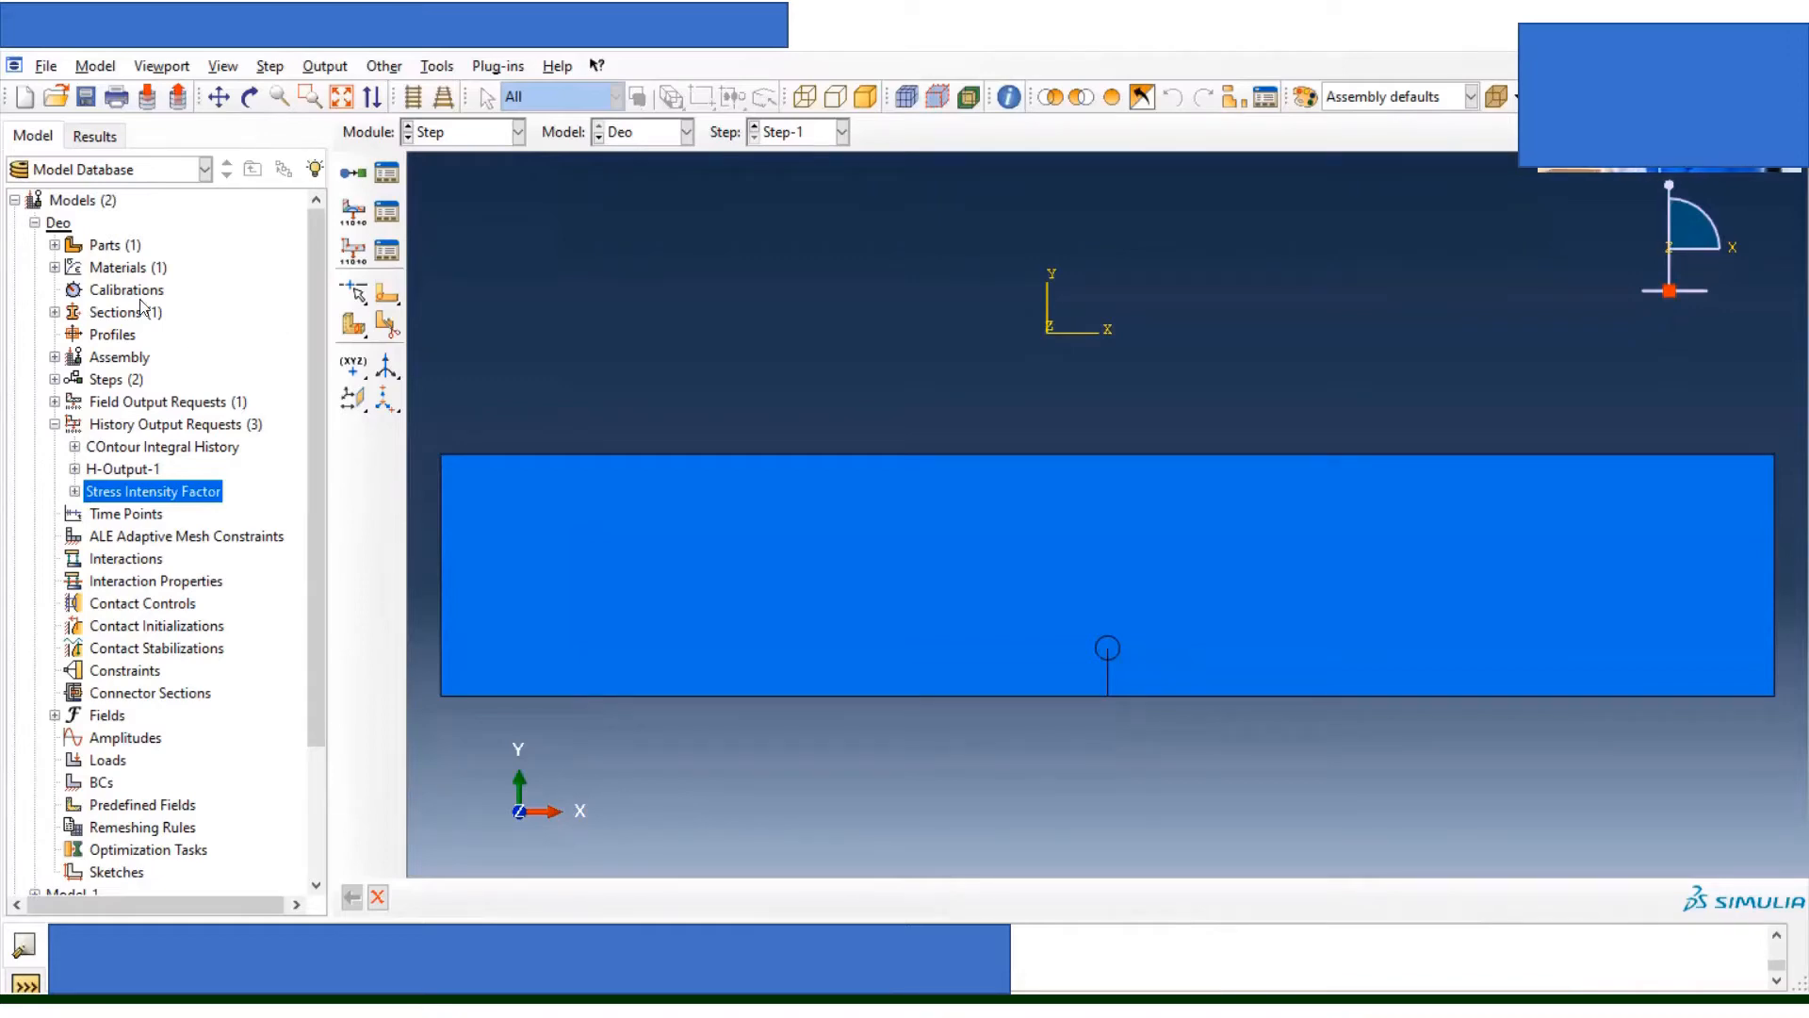
Step: Create Displacement/Rotation boundary condition BC-1 in Step-1 at the left support point on the plate's bottom edge, with U1 and U2 set to 0
left_click_drag(318, 467, 312, 540)
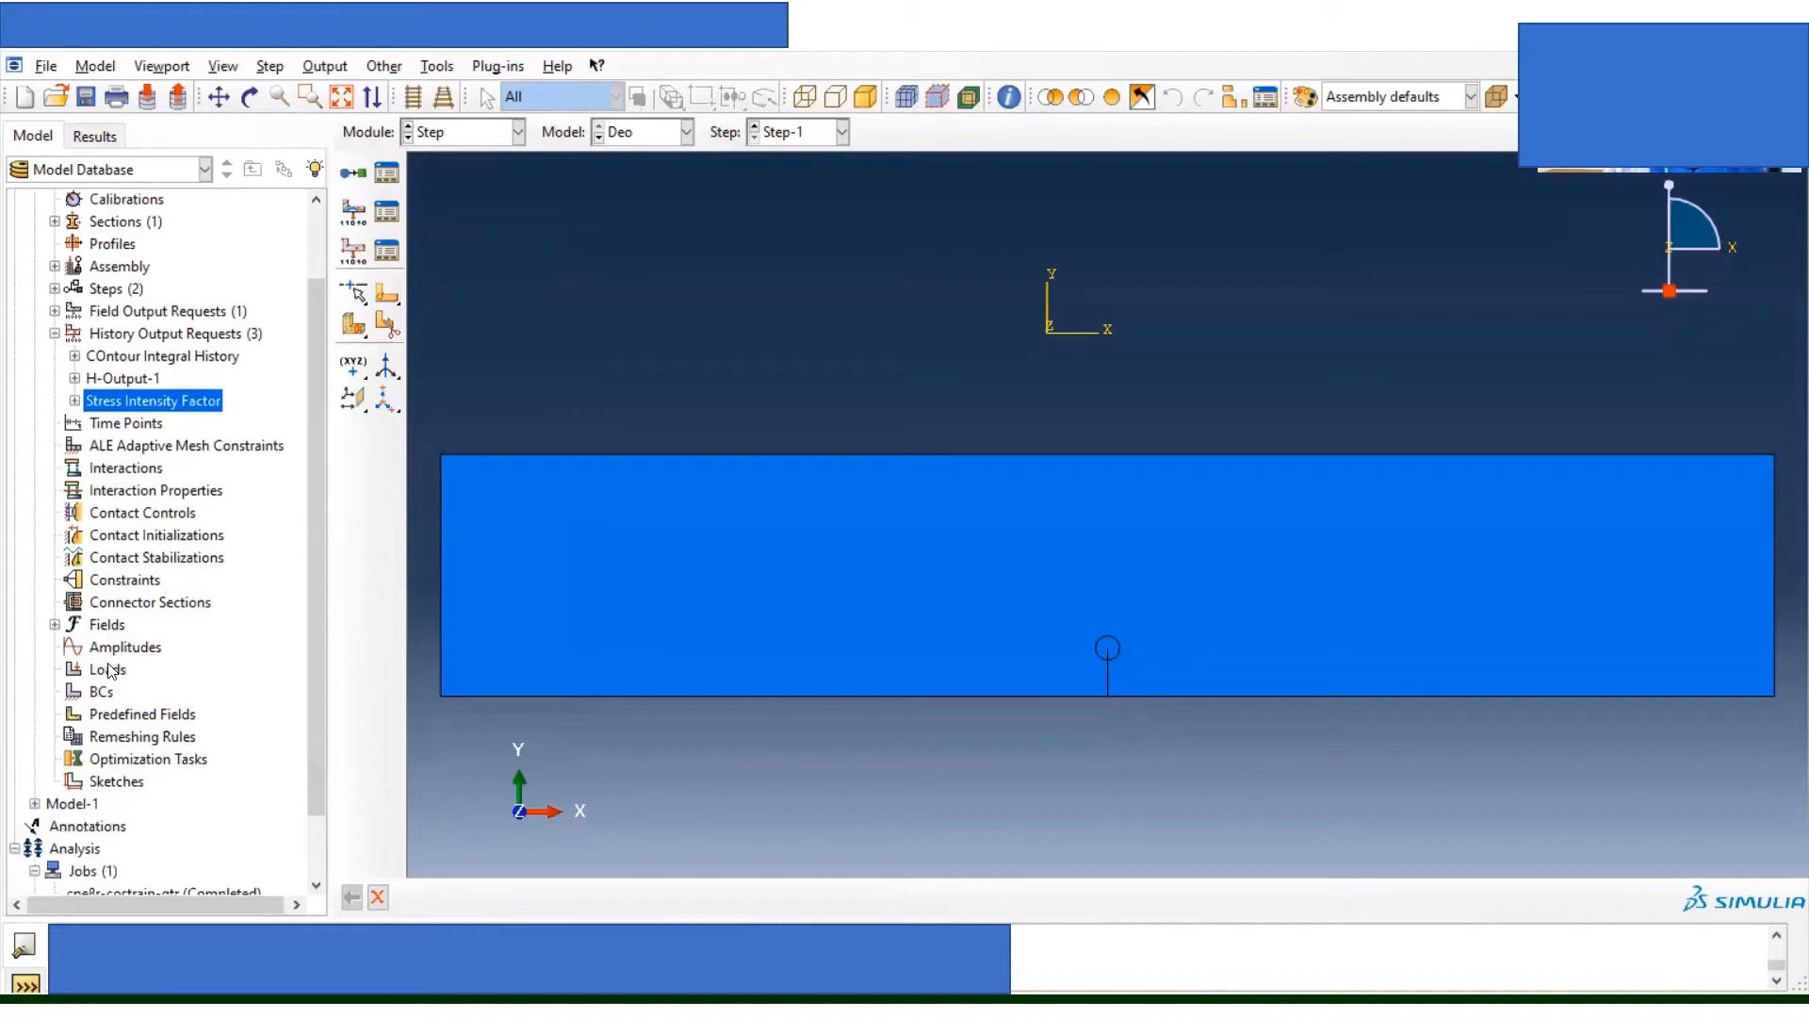
left_click(100, 693)
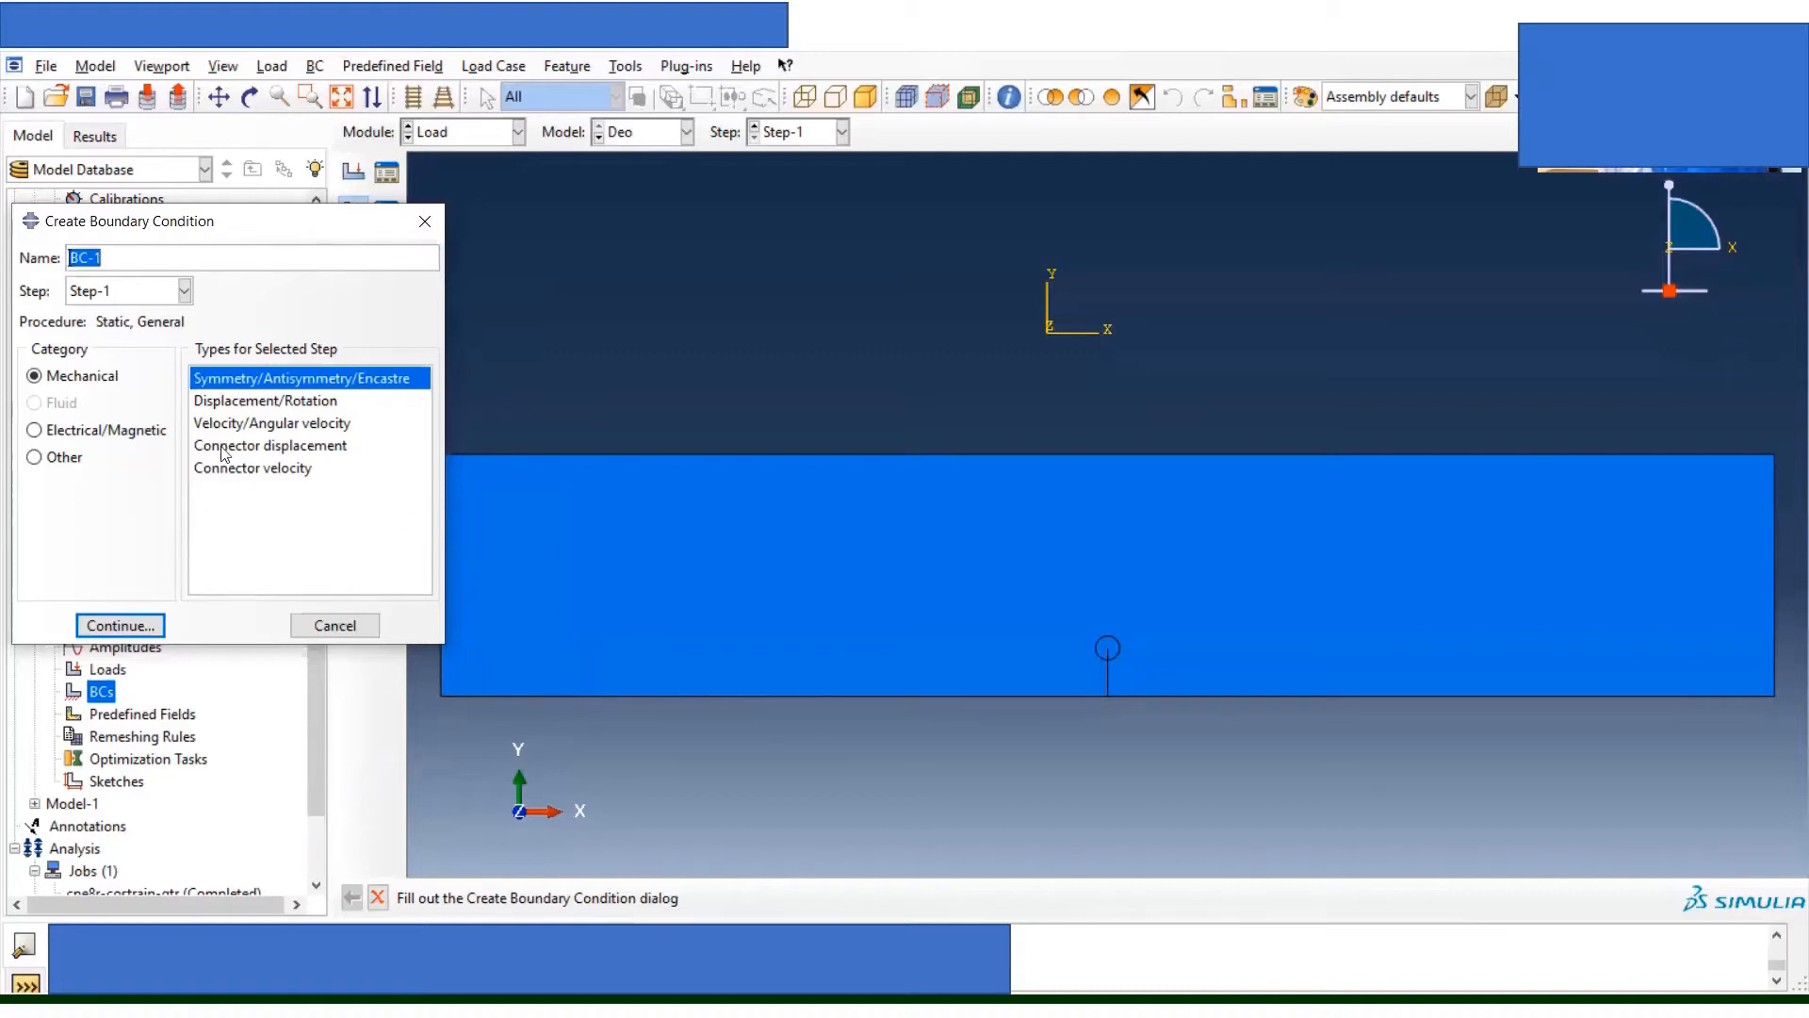
left_click(253, 405)
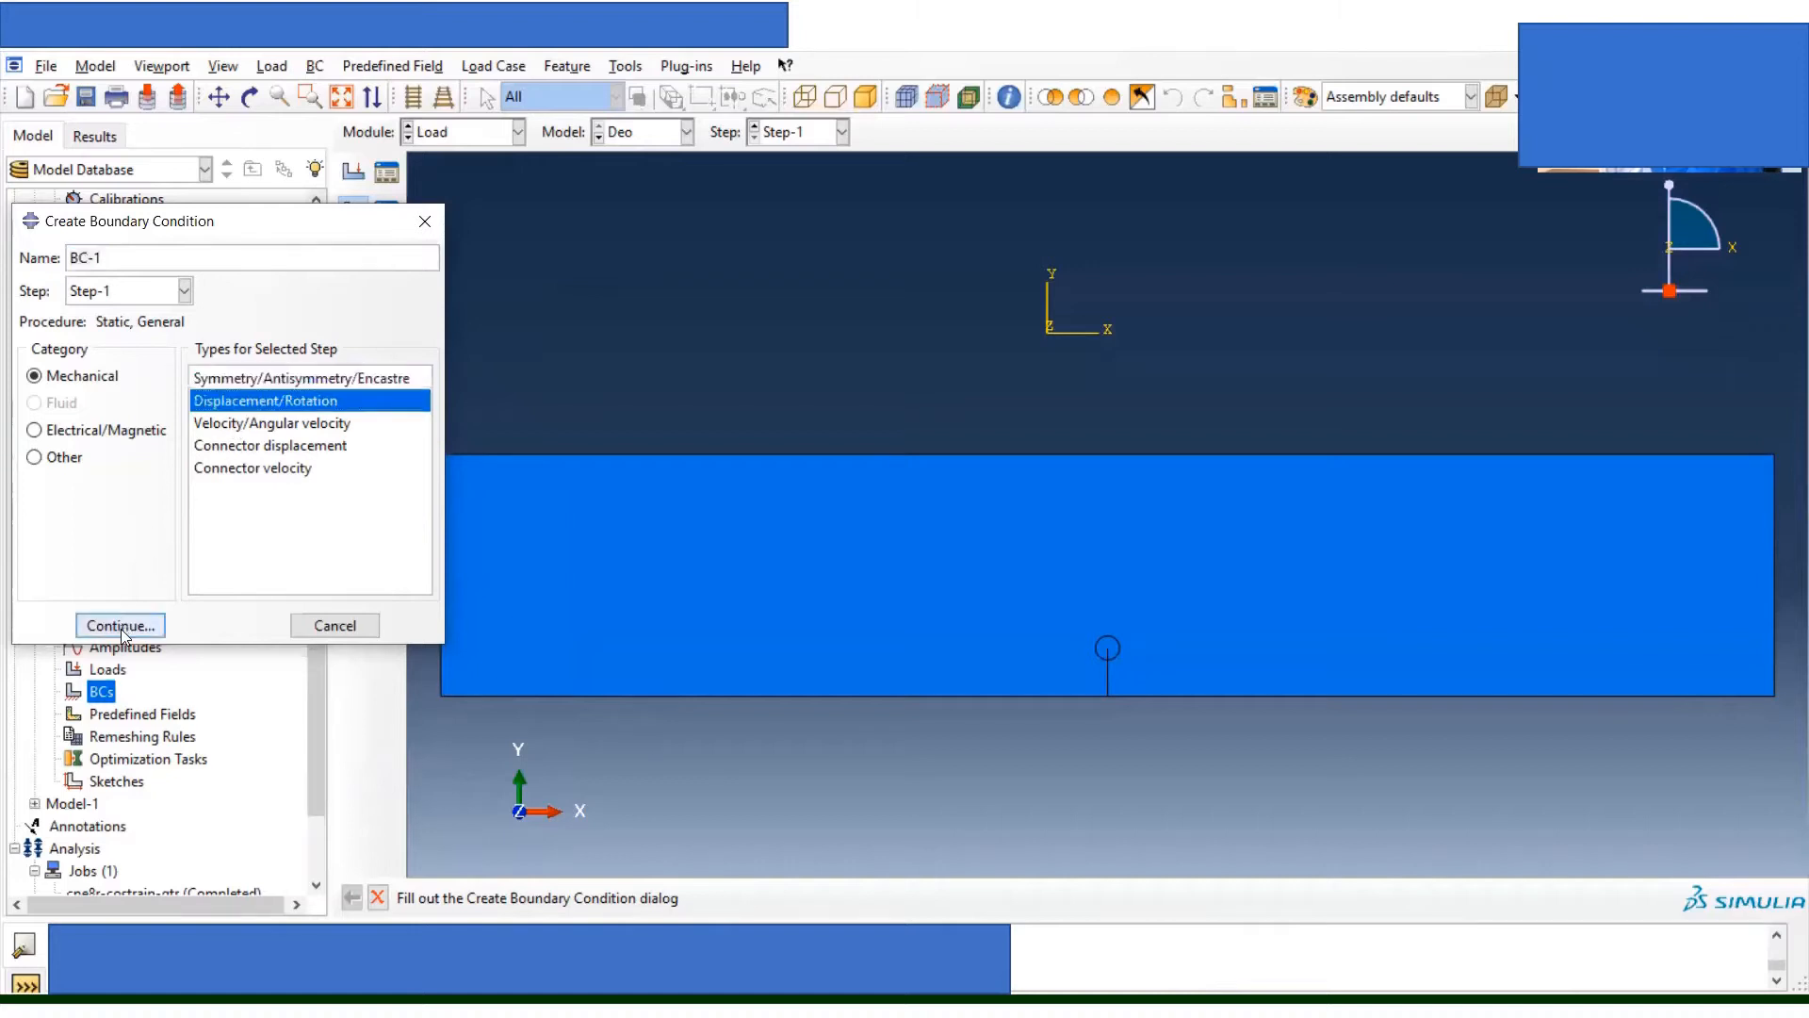
left_click(121, 626)
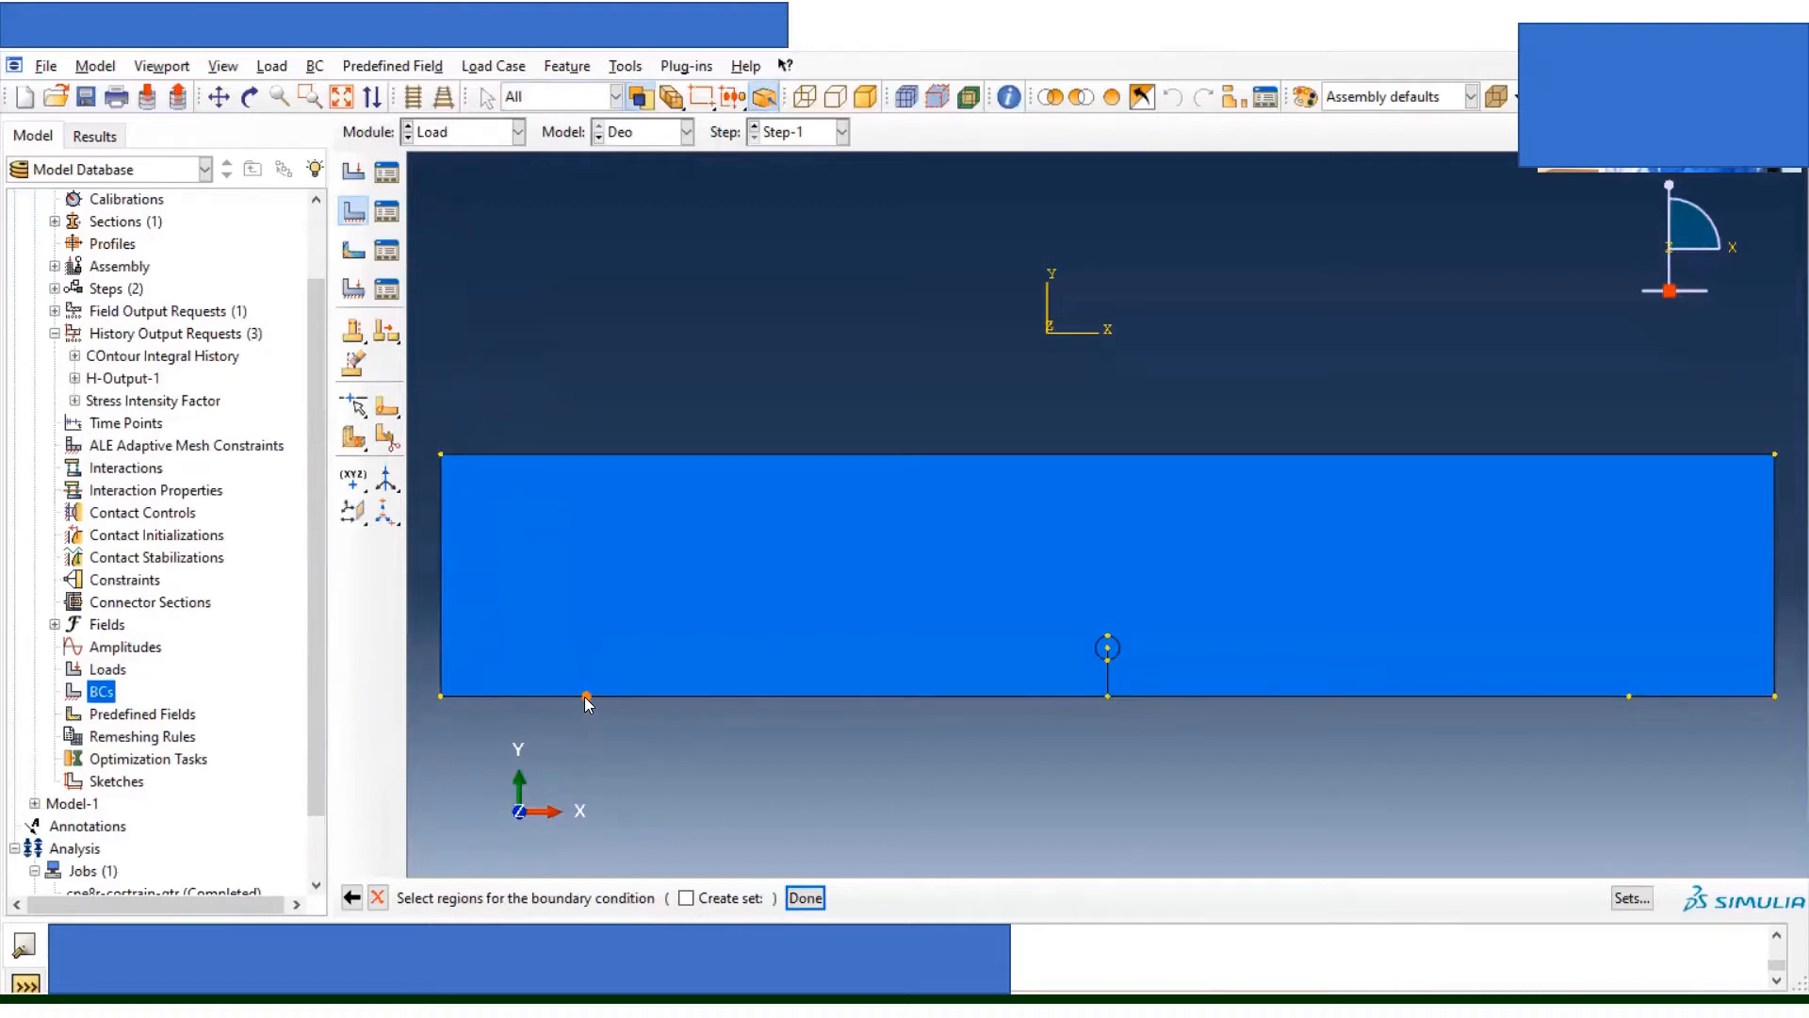
left_click(806, 898)
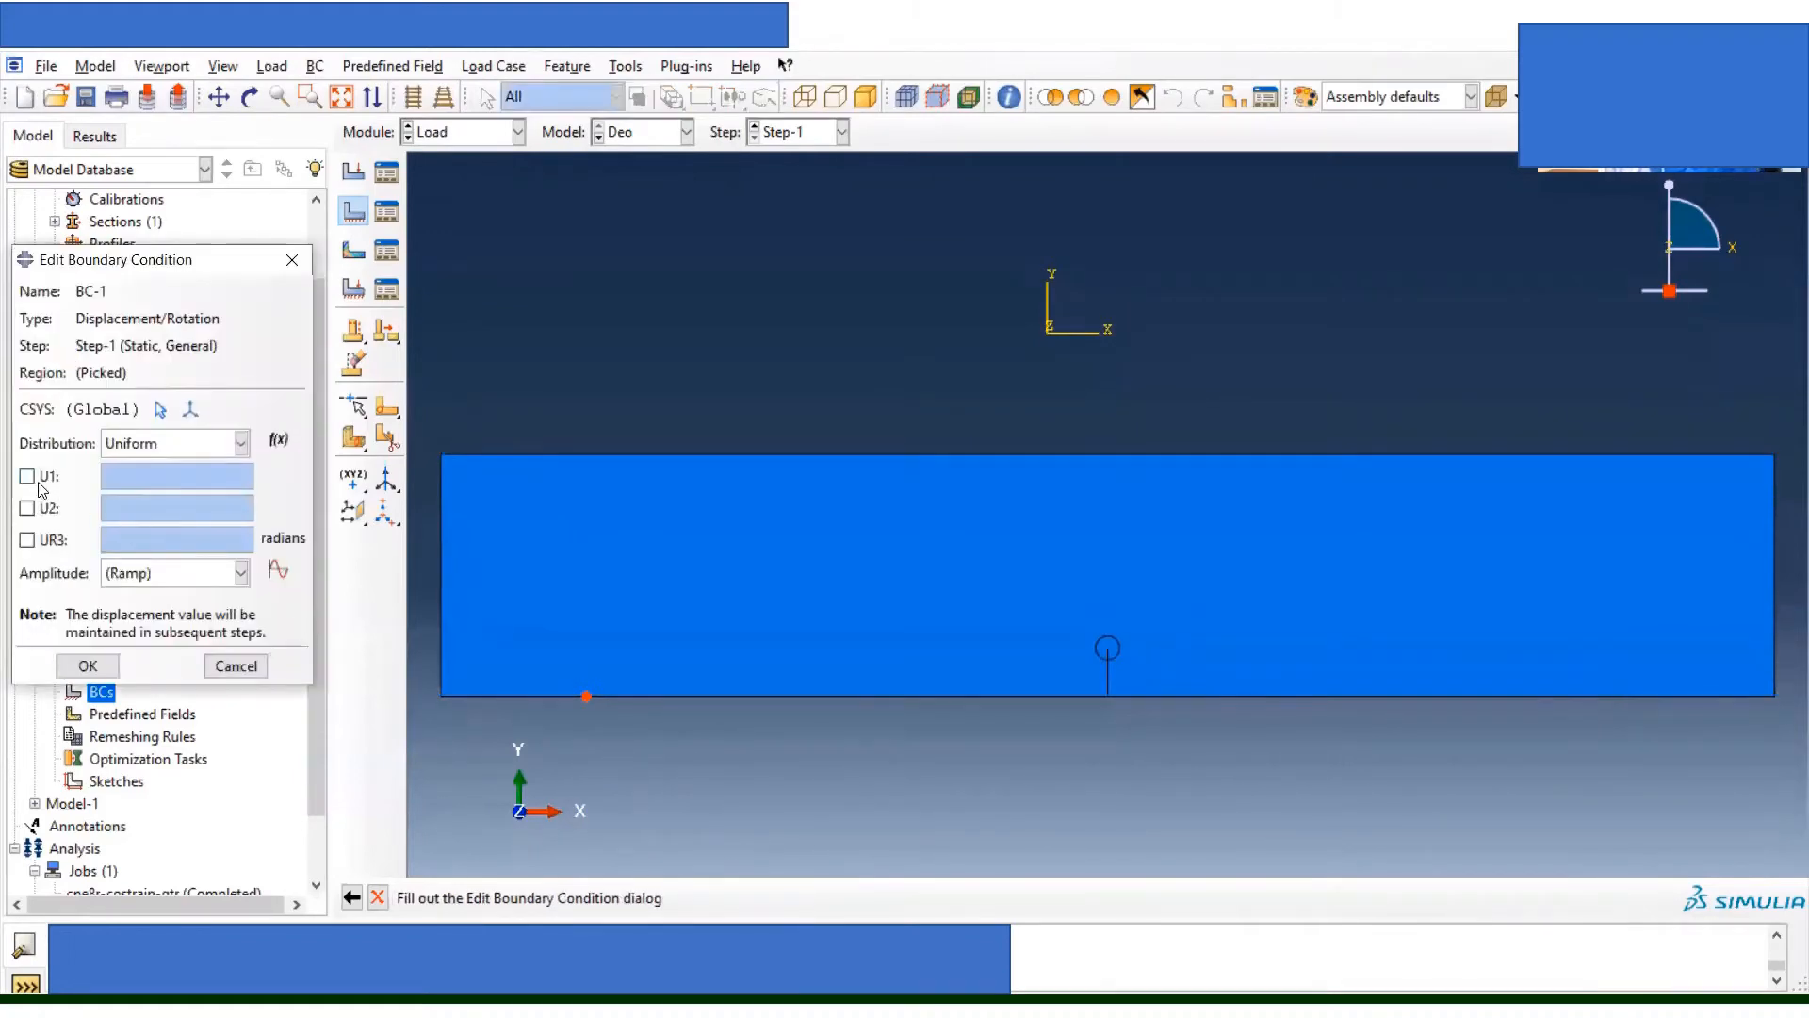
left_click(27, 477)
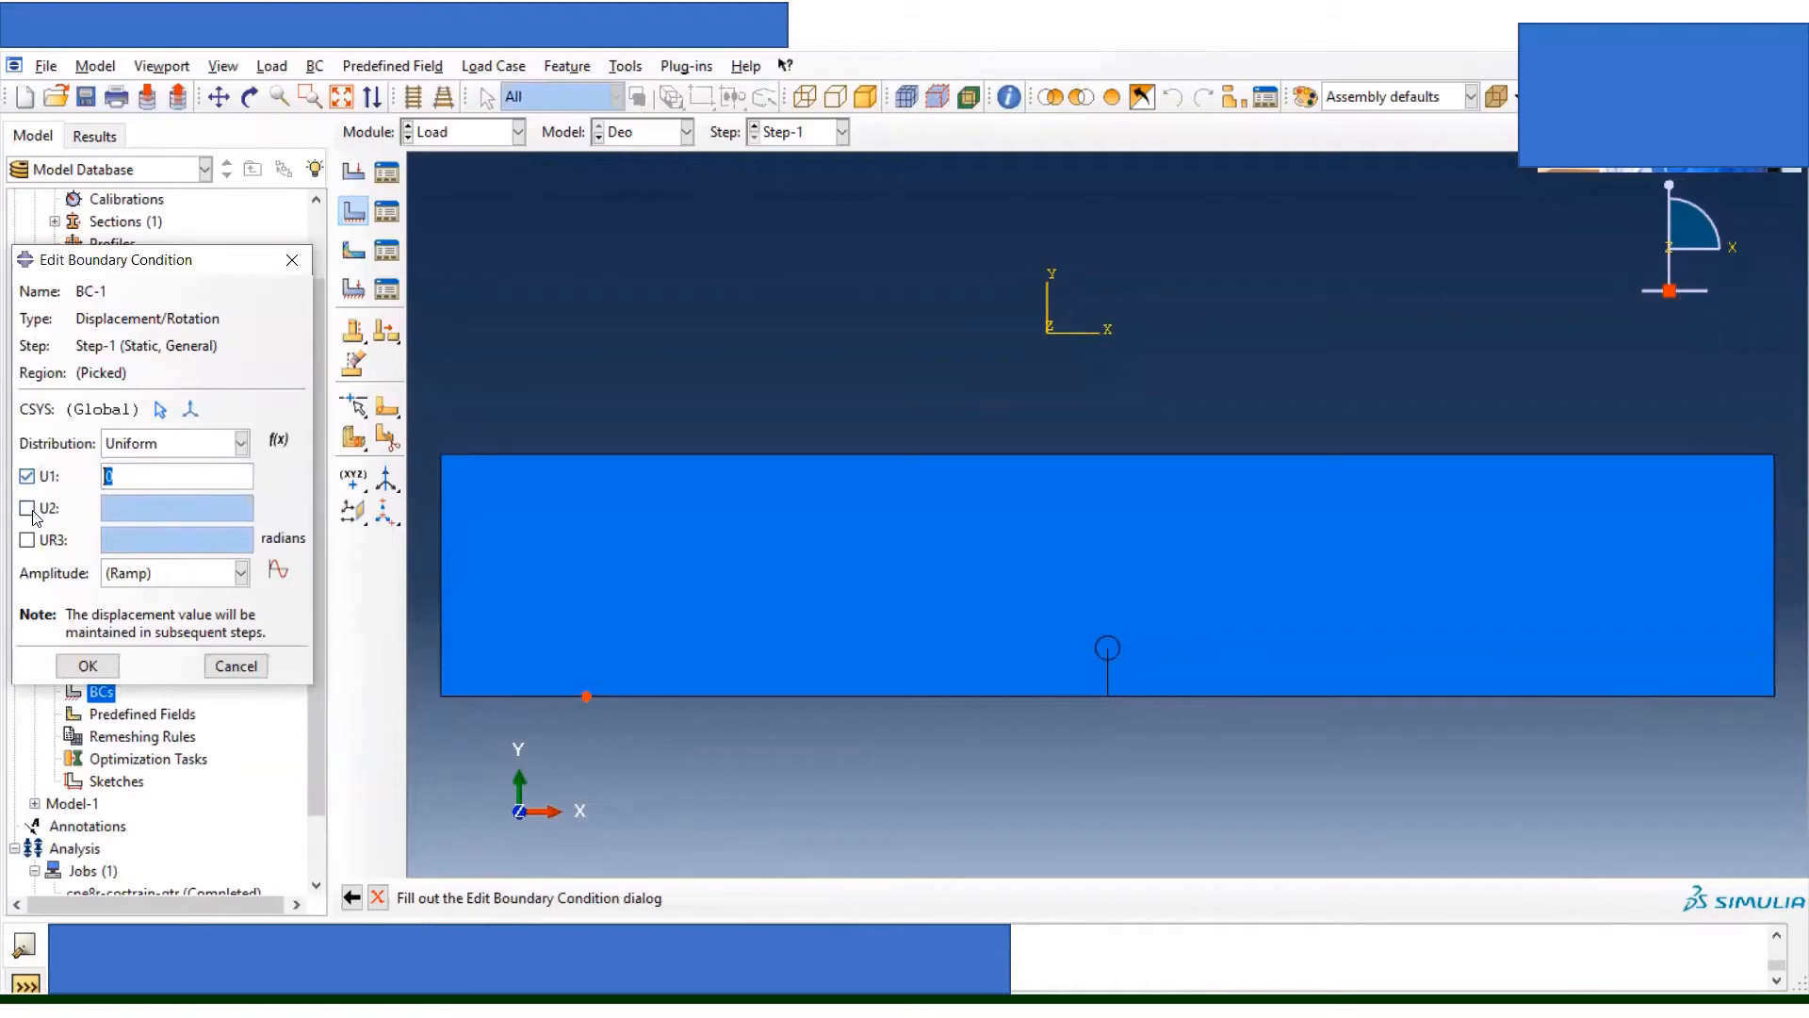
left_click(27, 509)
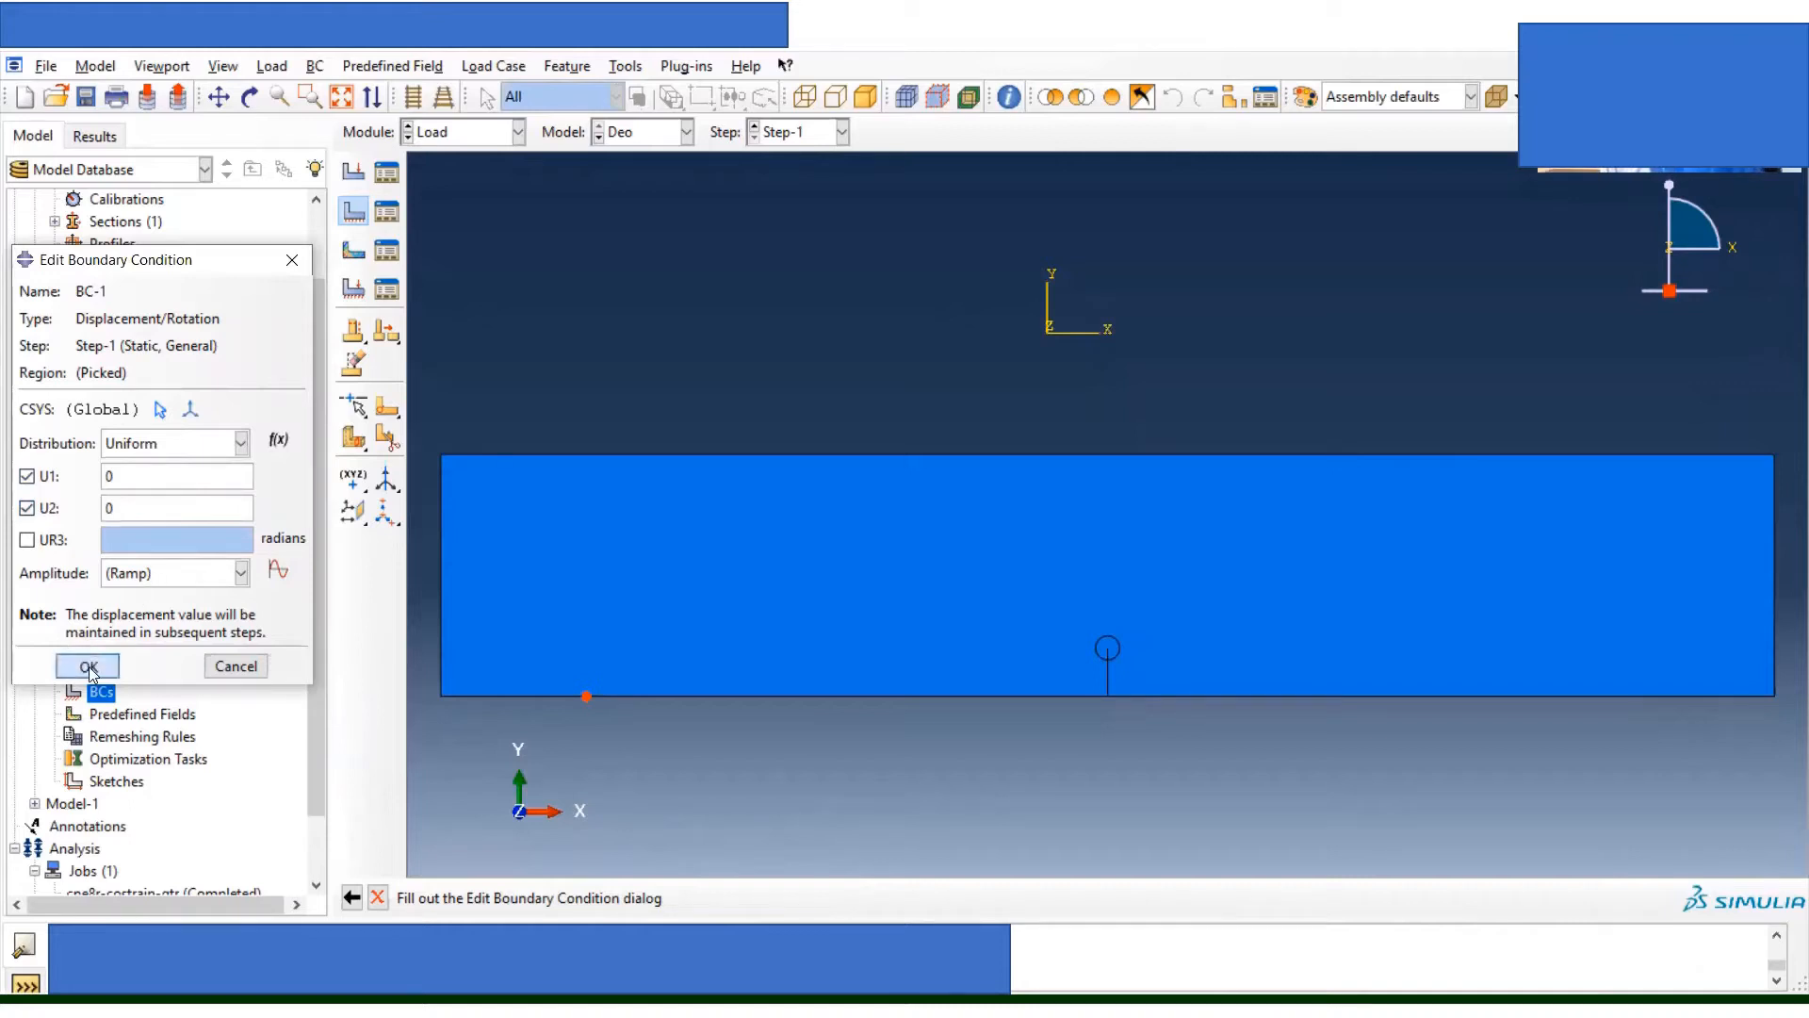
left_click(89, 667)
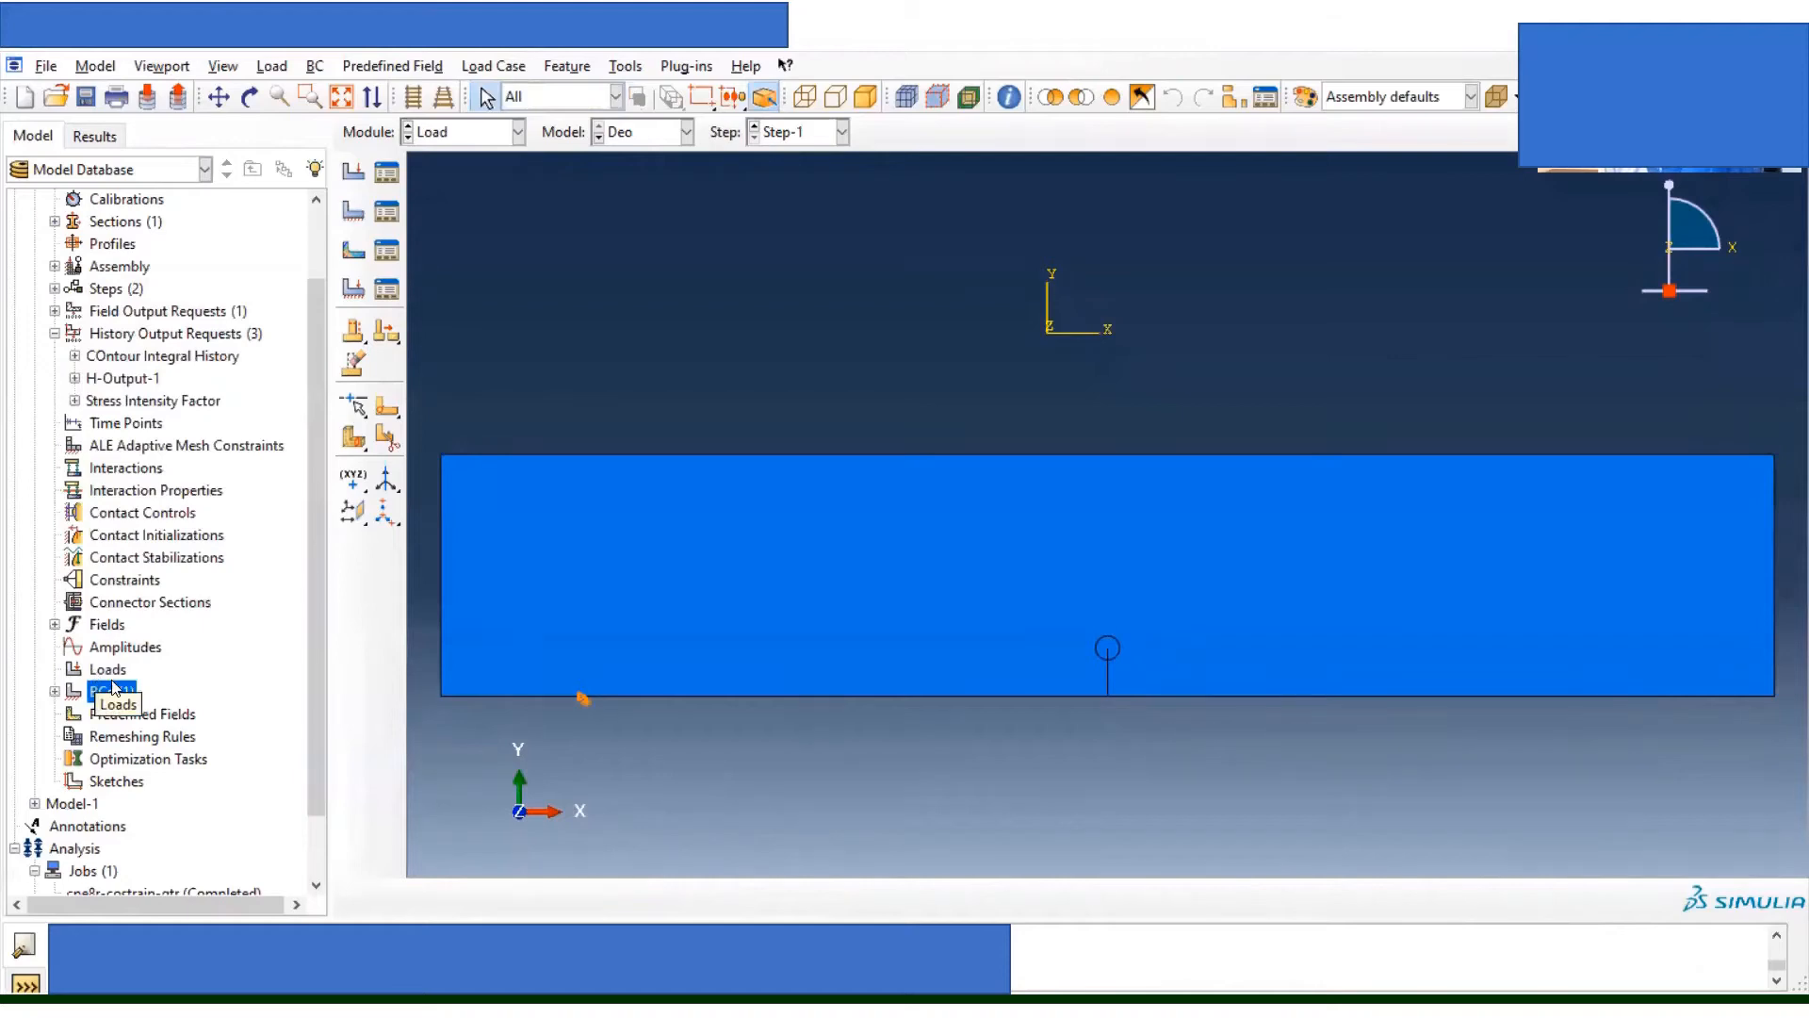
Step: Create Displacement/Rotation boundary condition BC-2 in Step-1 at the right support point on the plate's bottom edge, with U2 set to 0
double_click(112, 690)
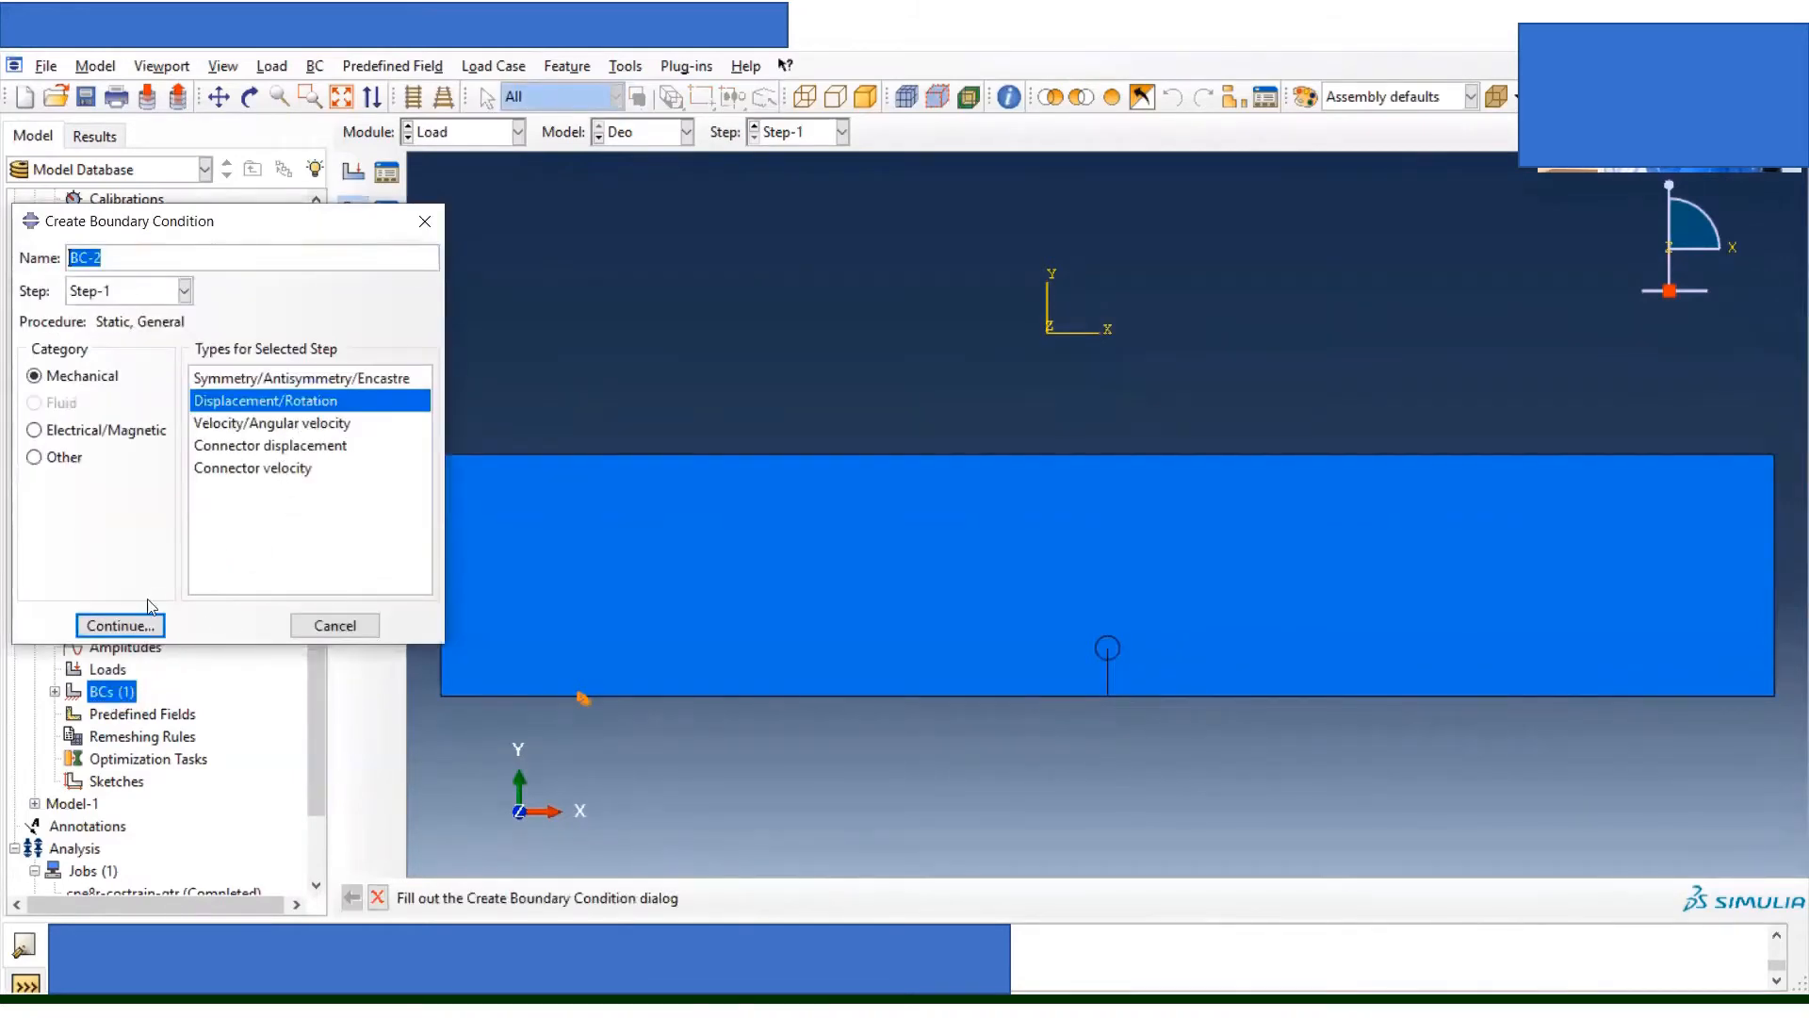
left_click(123, 623)
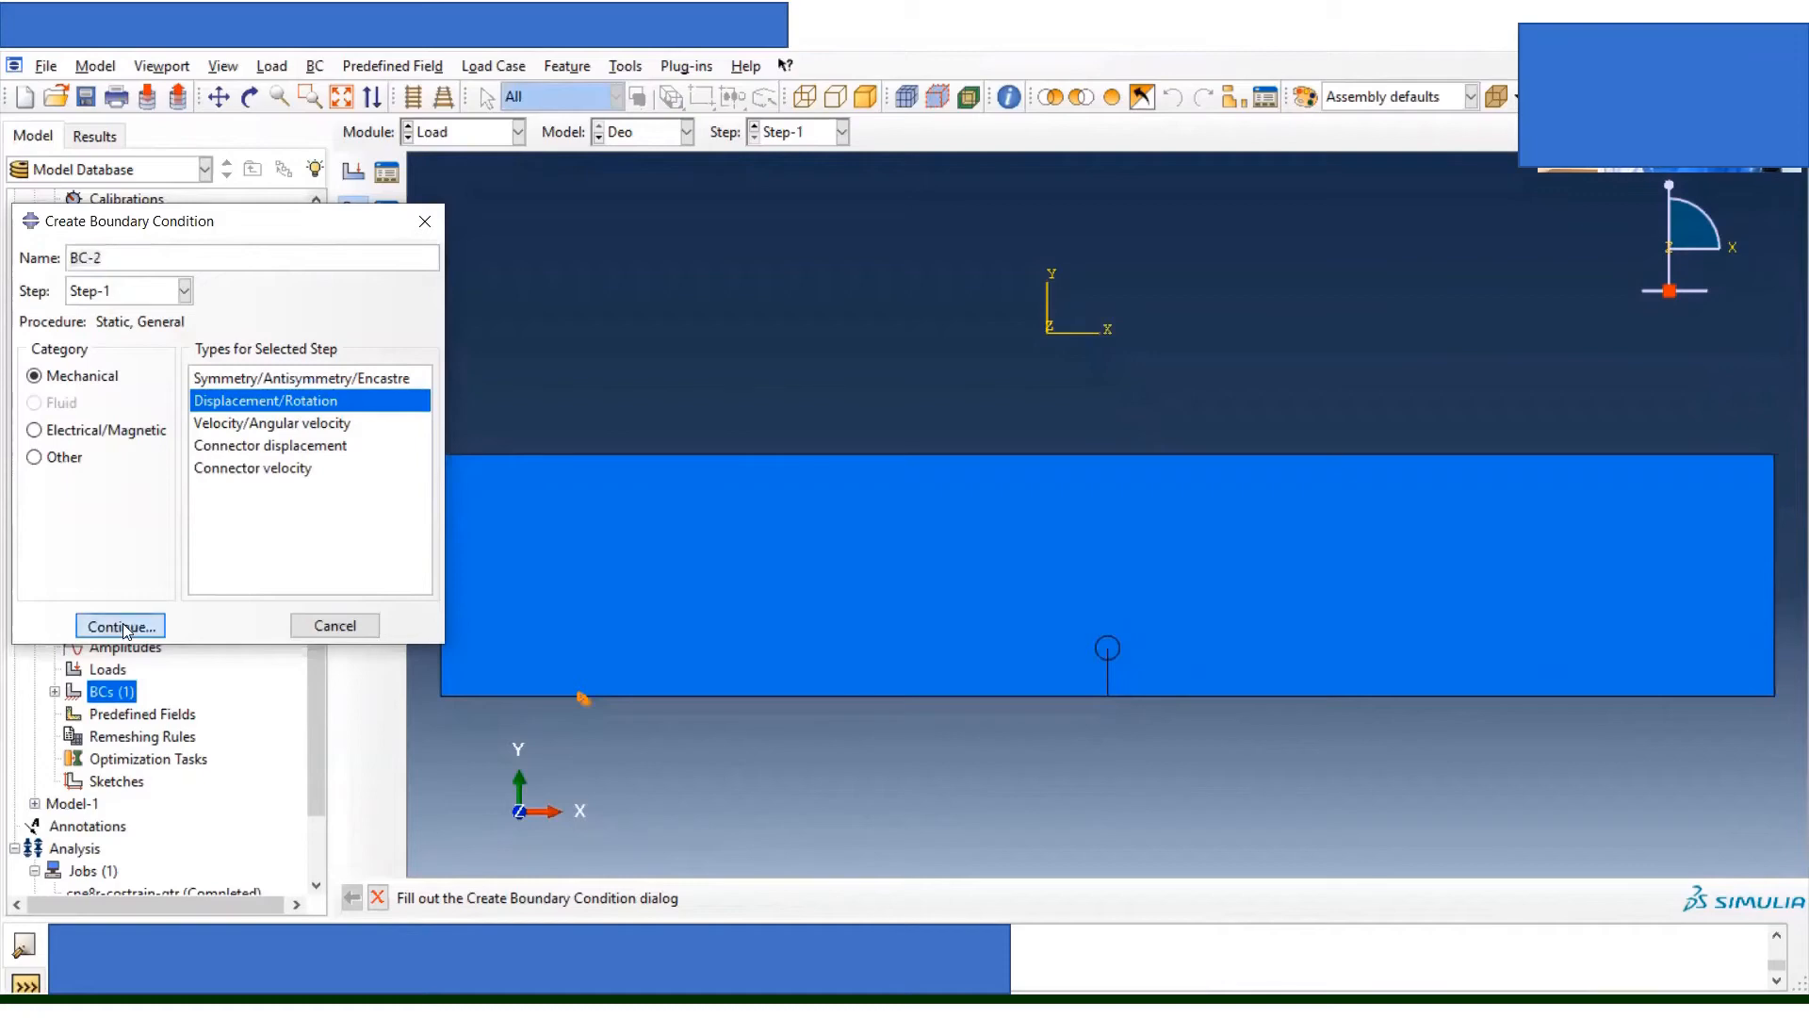
left_click(1630, 697)
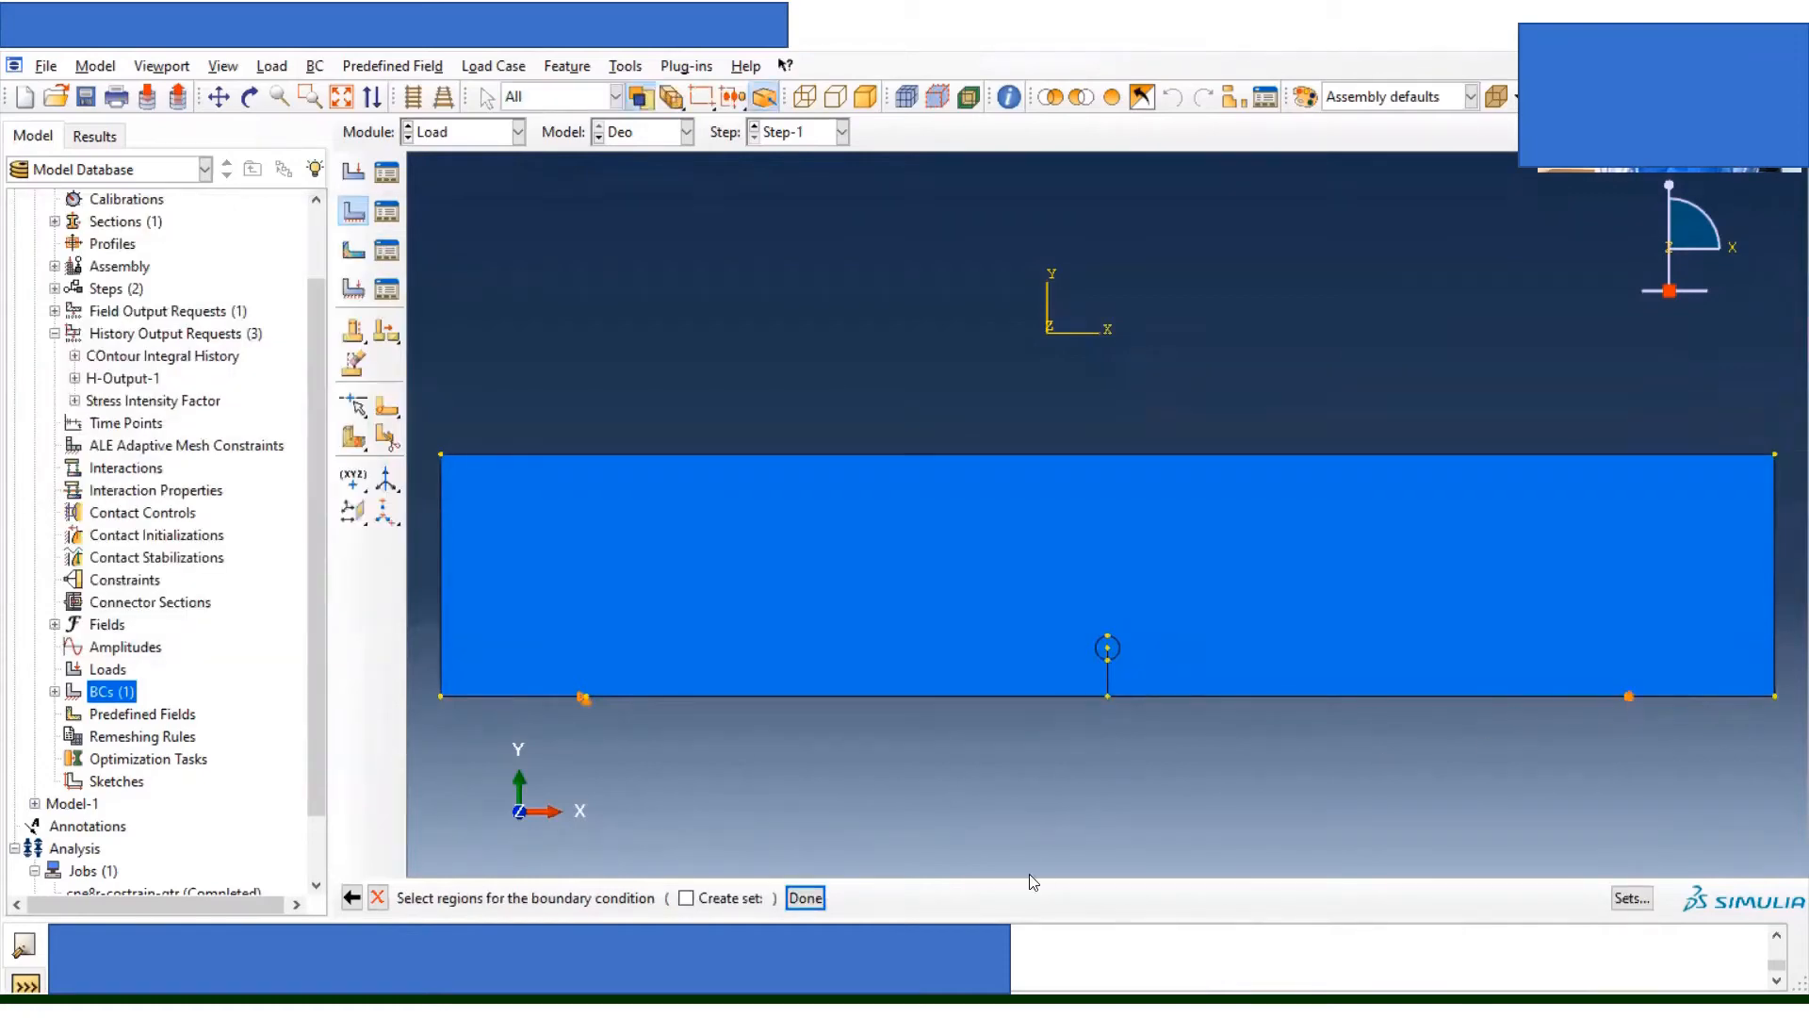
left_click(806, 898)
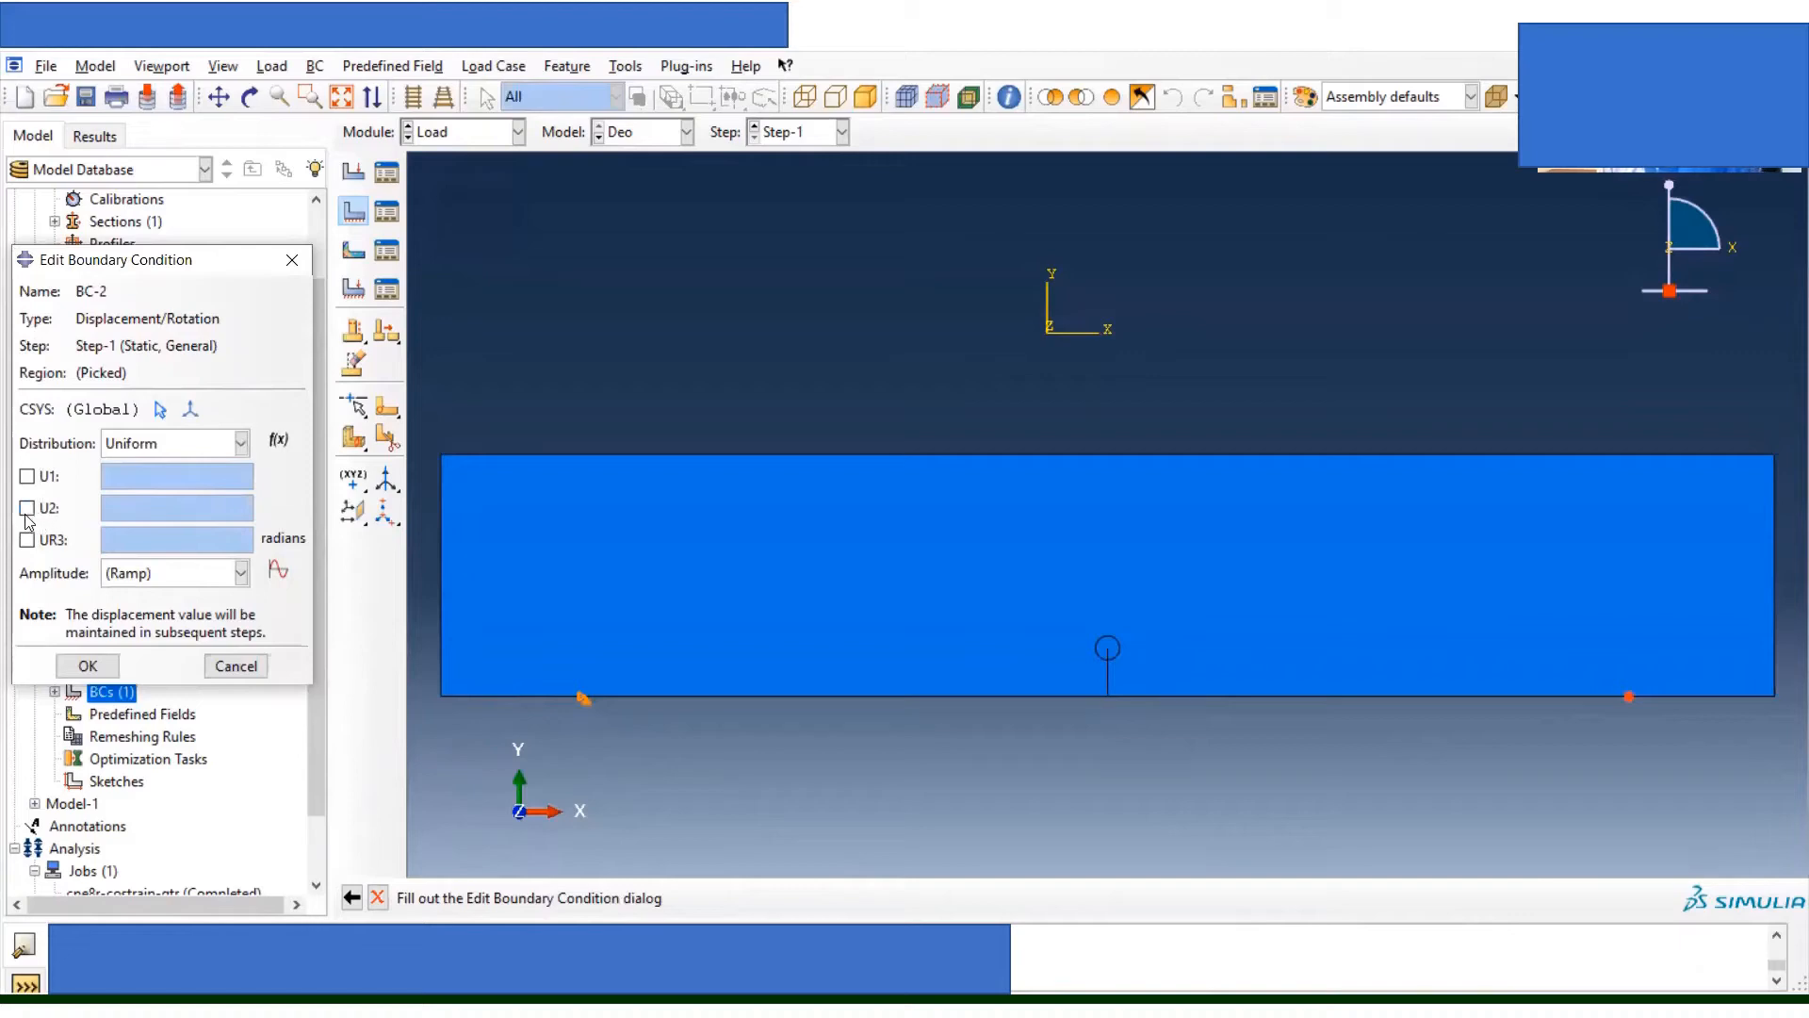
left_click(27, 508)
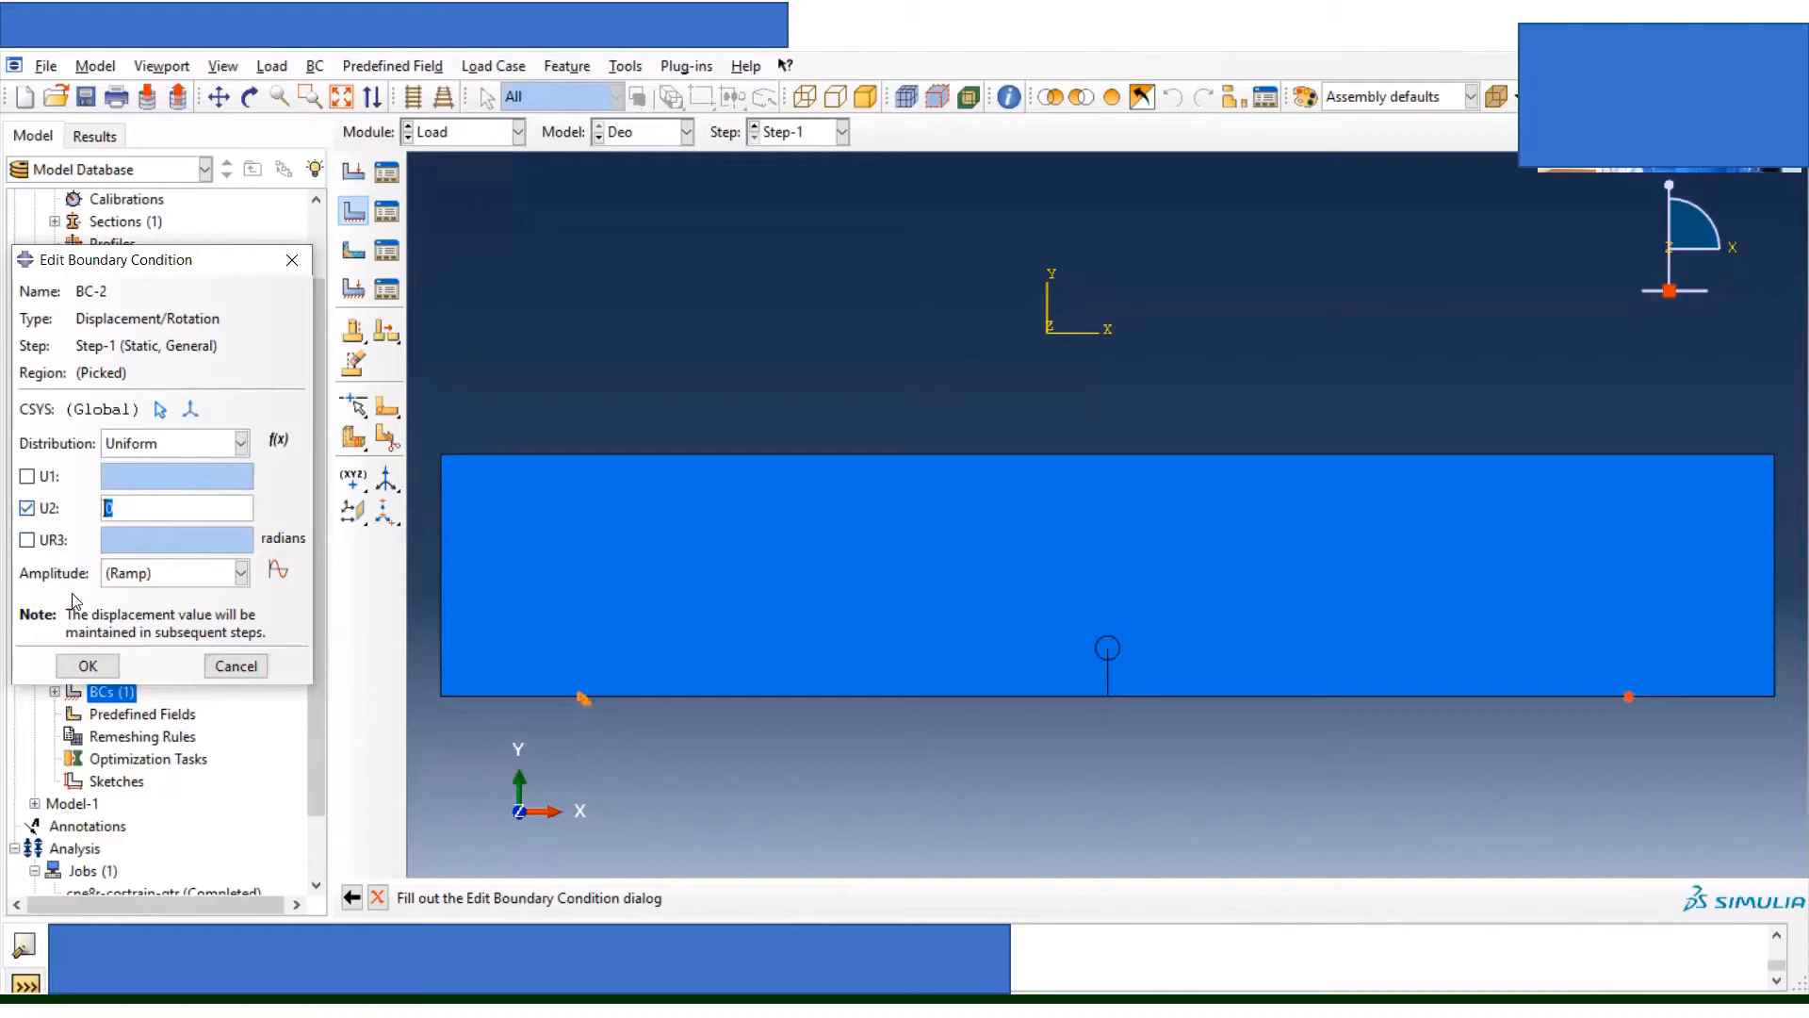
left_click(93, 672)
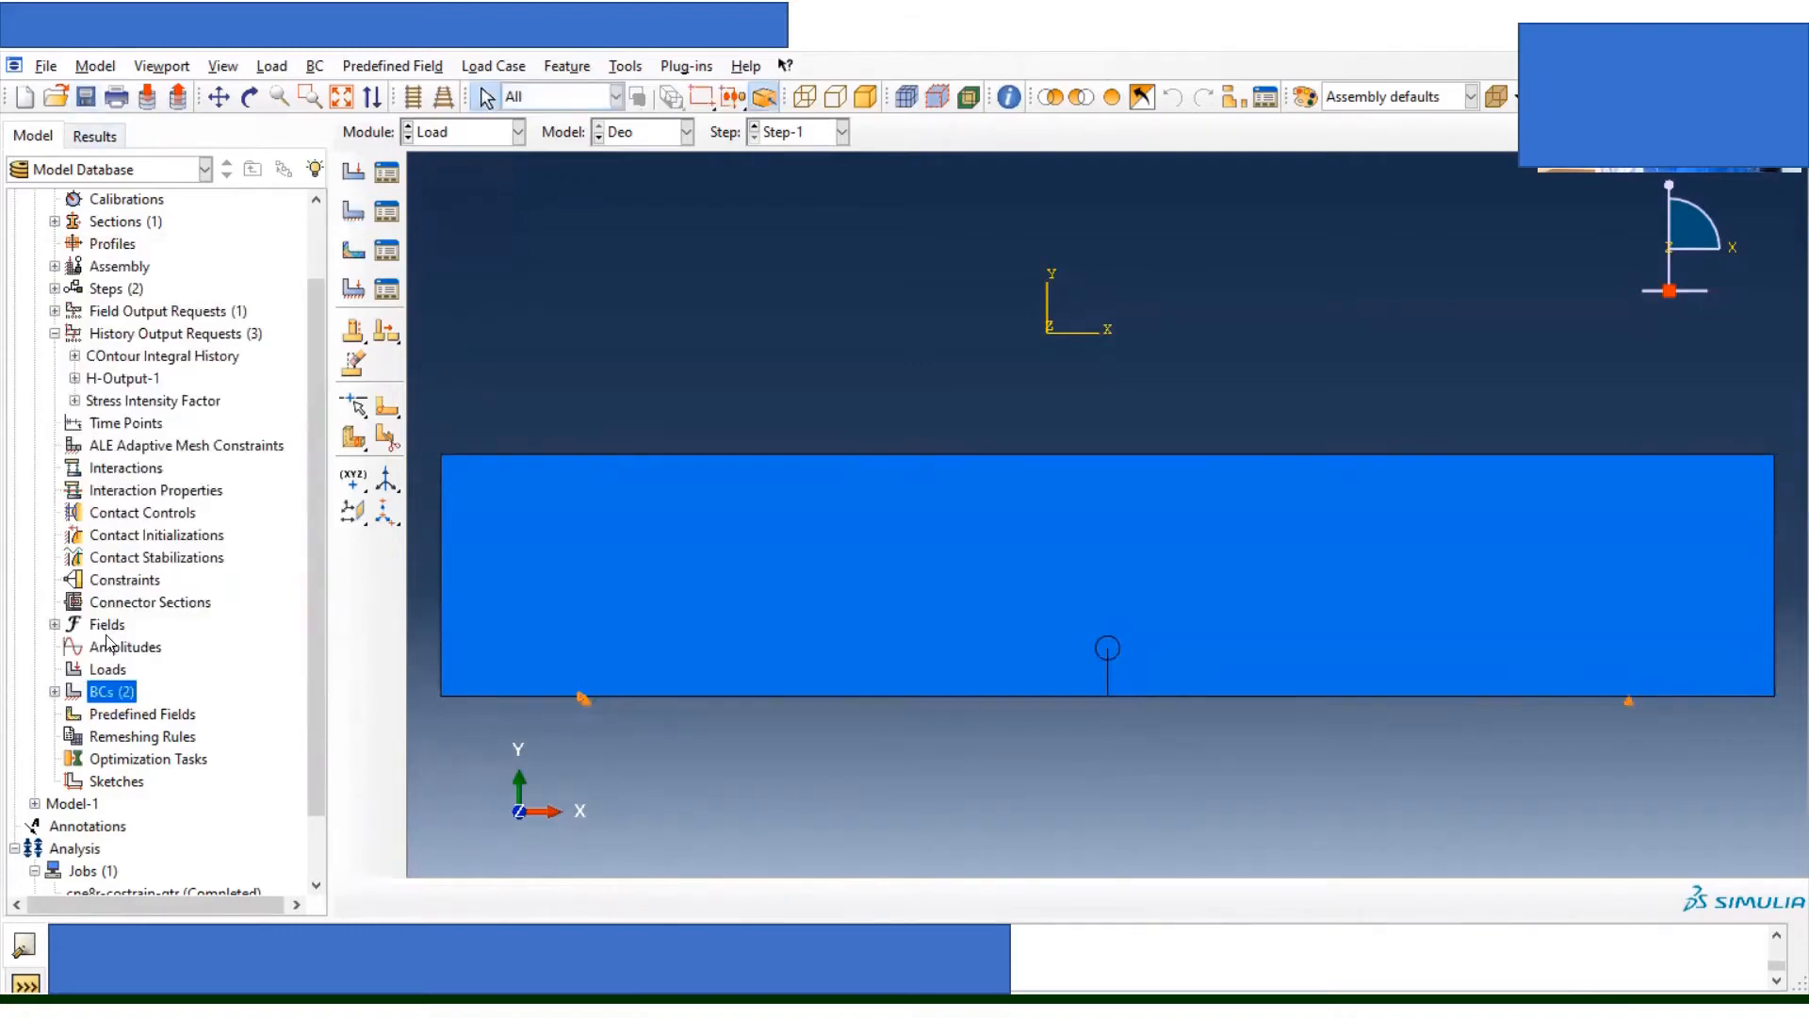
Step: Move the creation of boundary conditions BC-1 and BC-2 from Step-1 to the Initial step
right_click(111, 697)
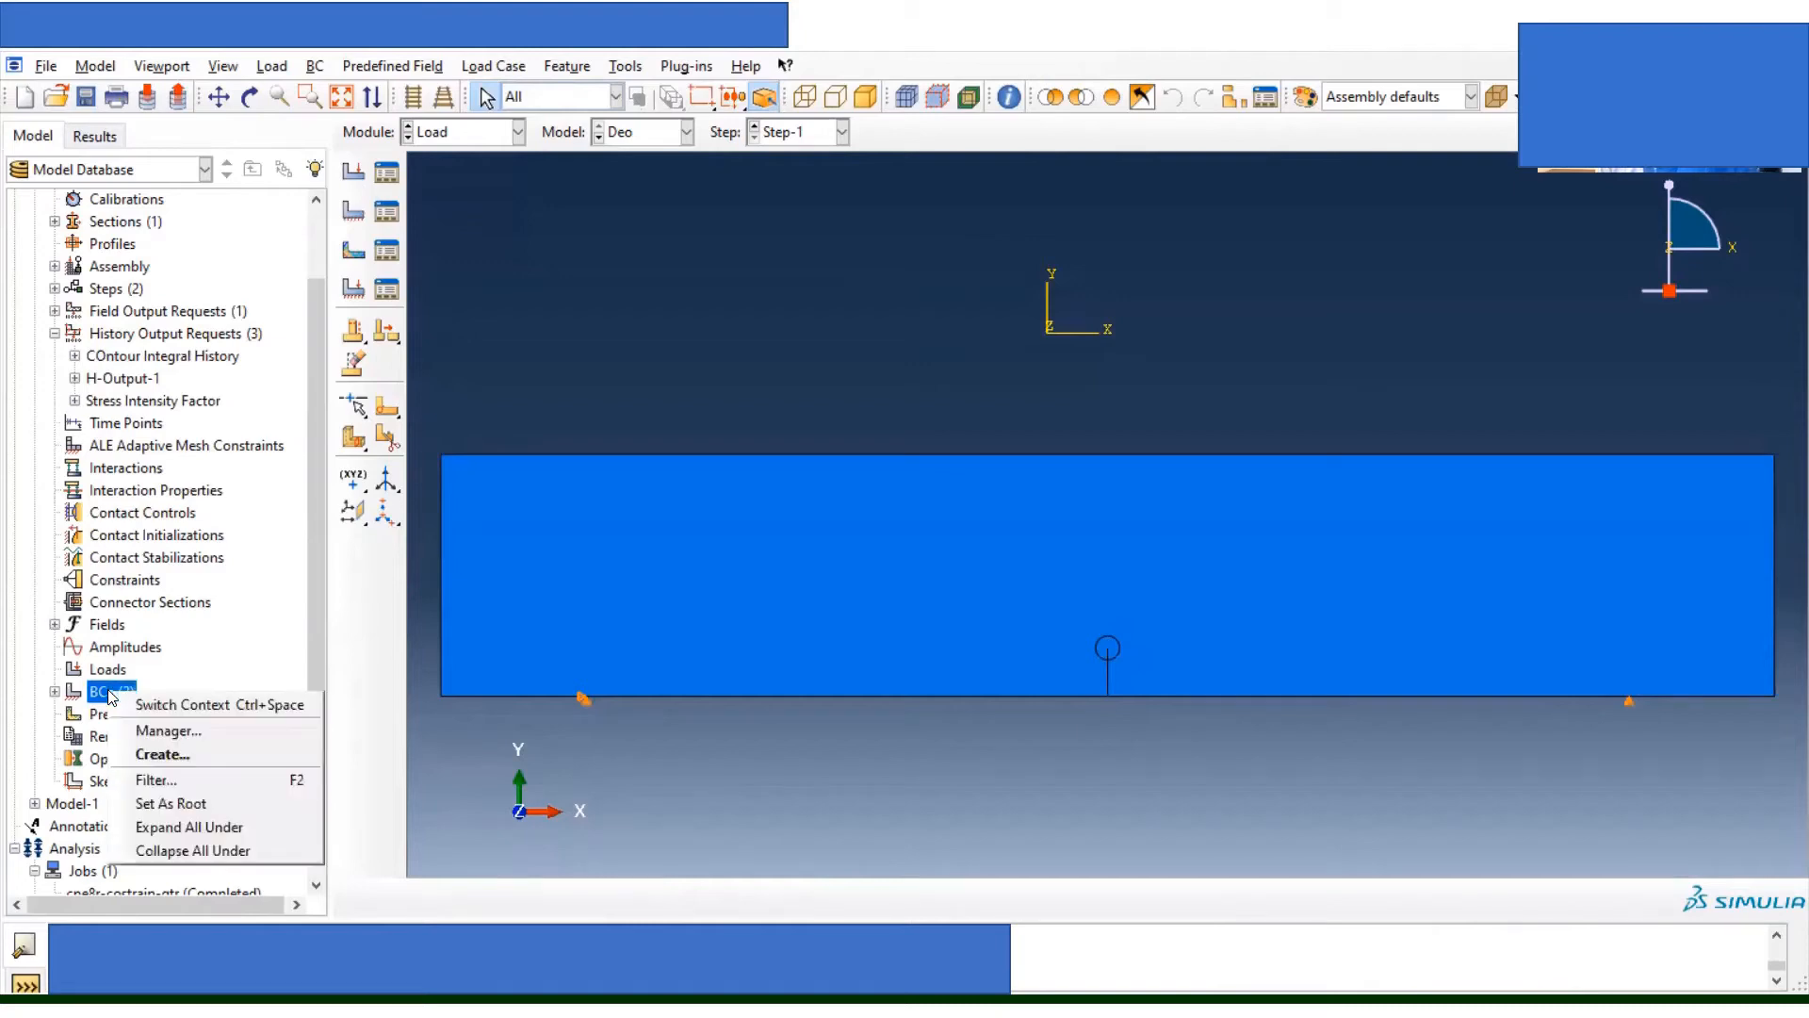
left_click(203, 740)
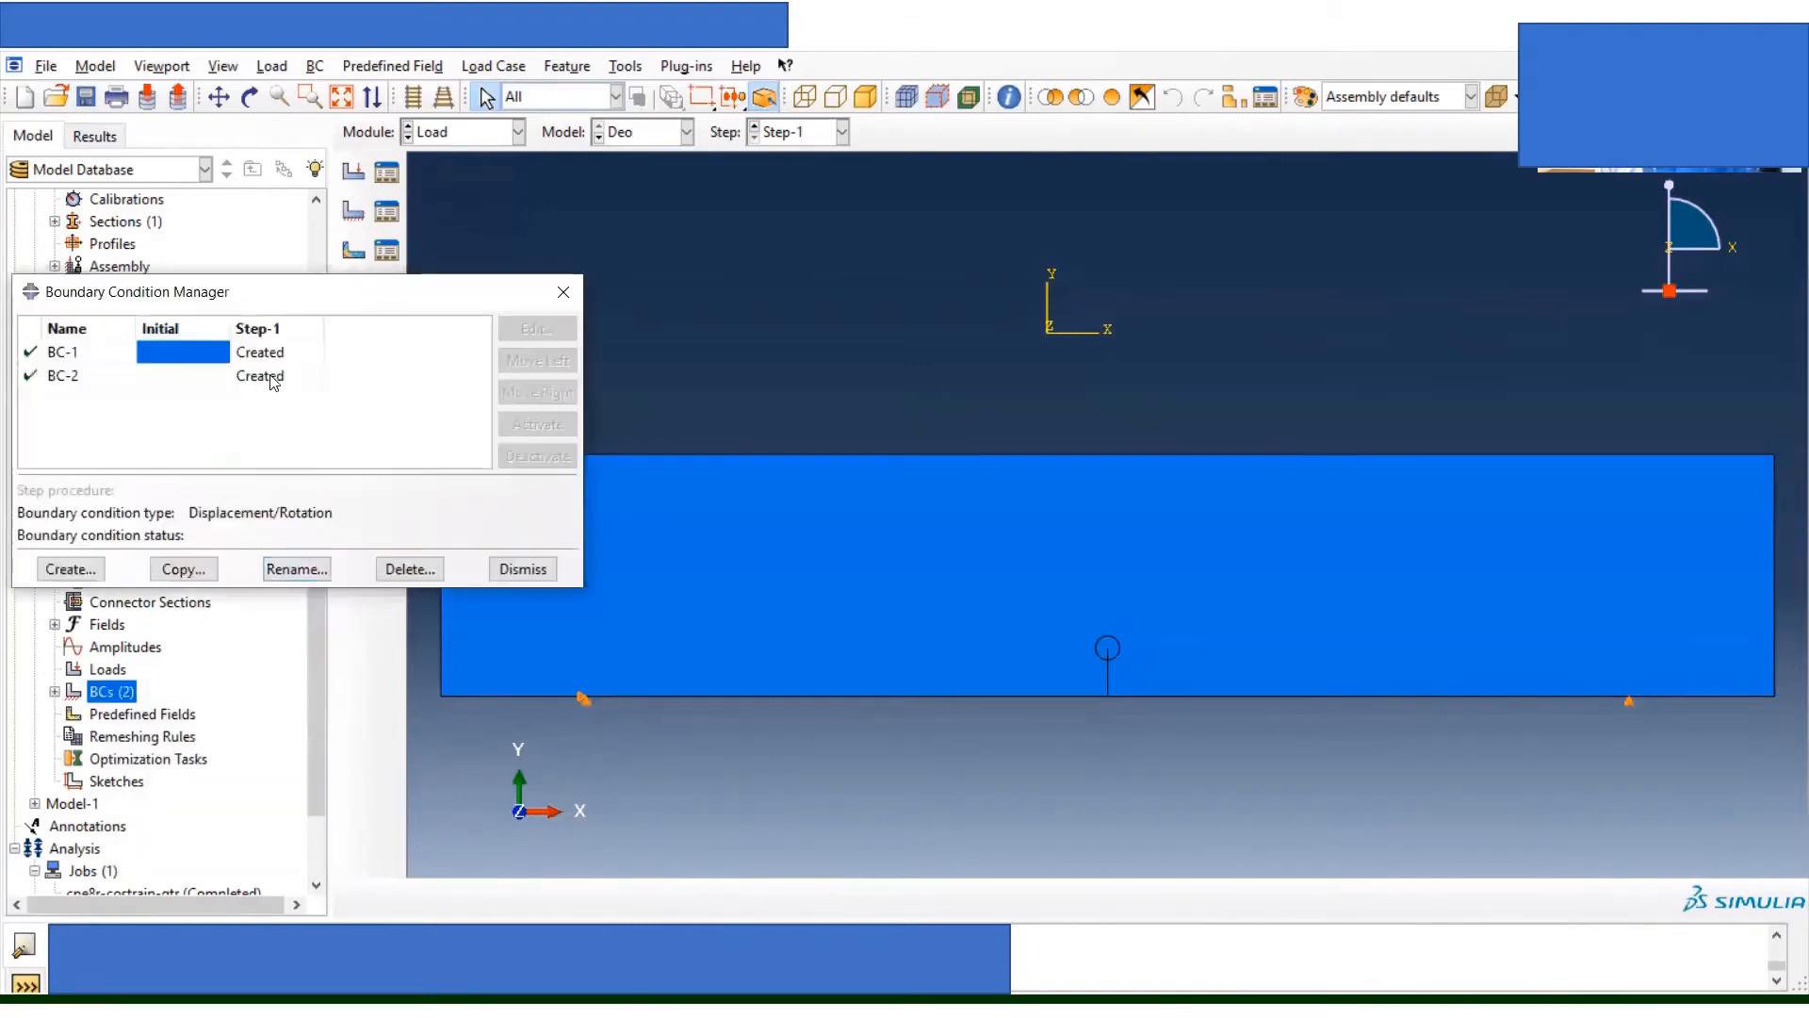
left_click(275, 356)
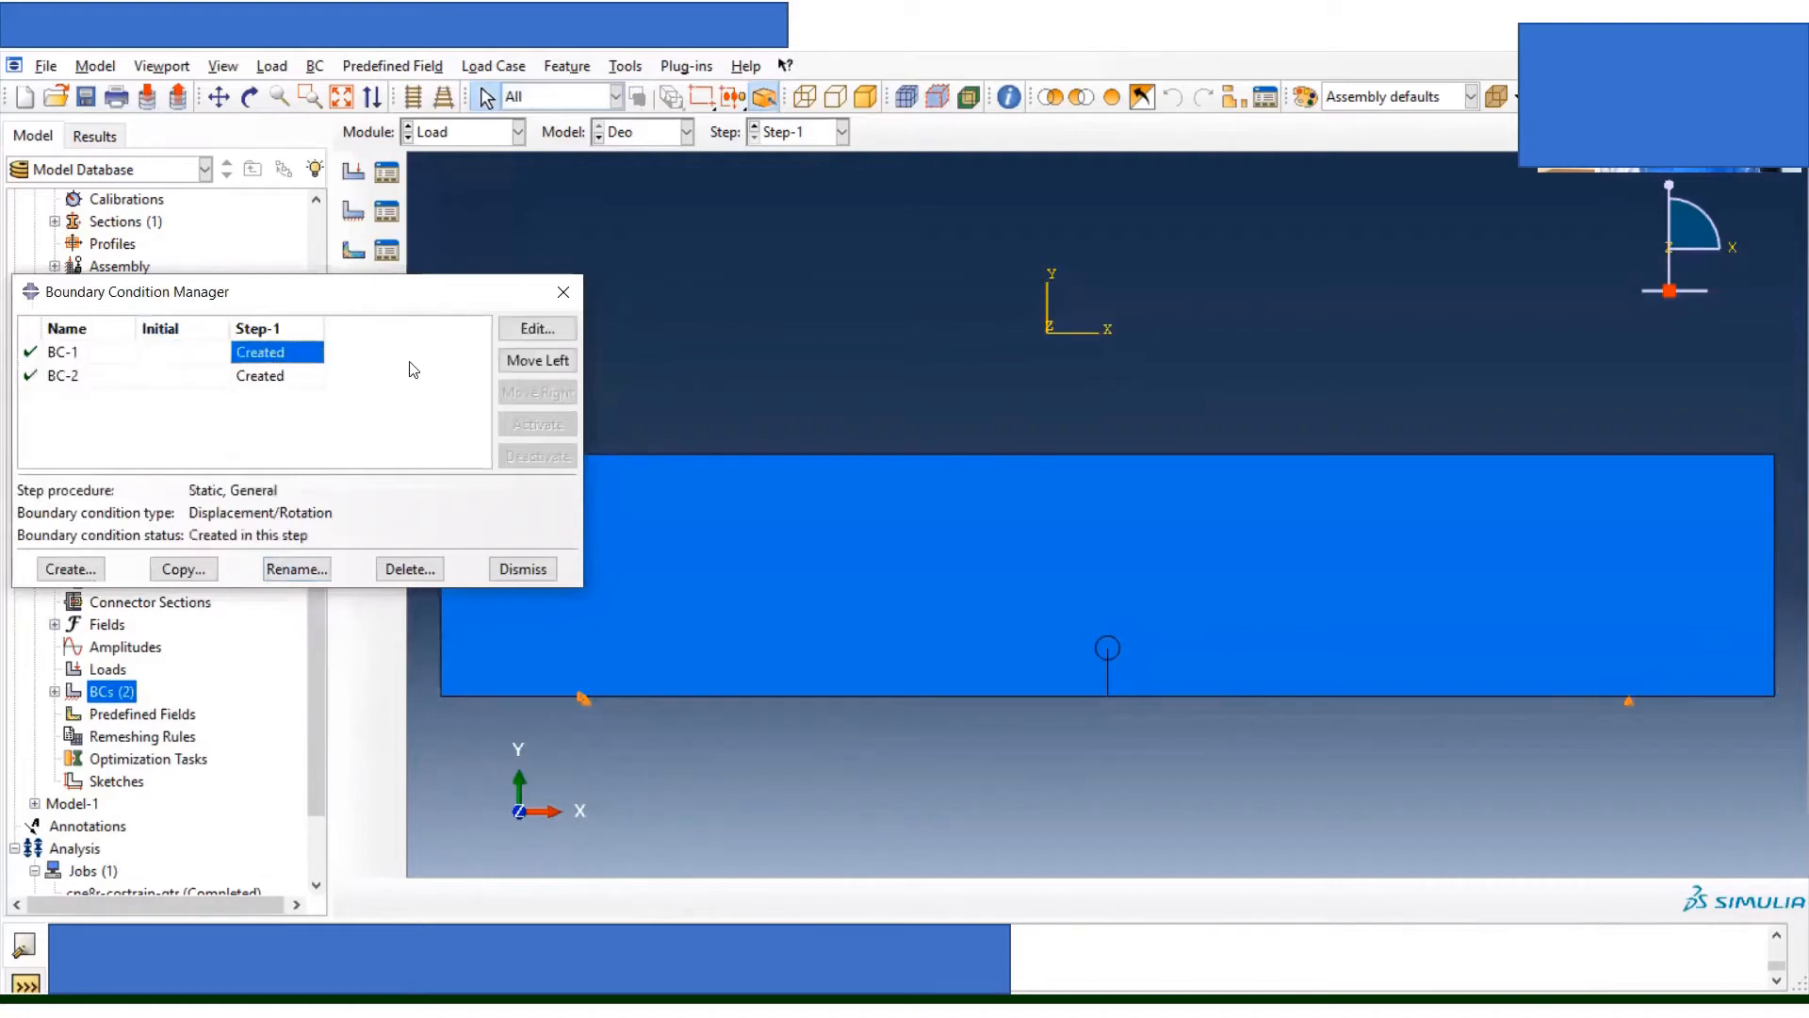
left_click(537, 361)
left_click(303, 377)
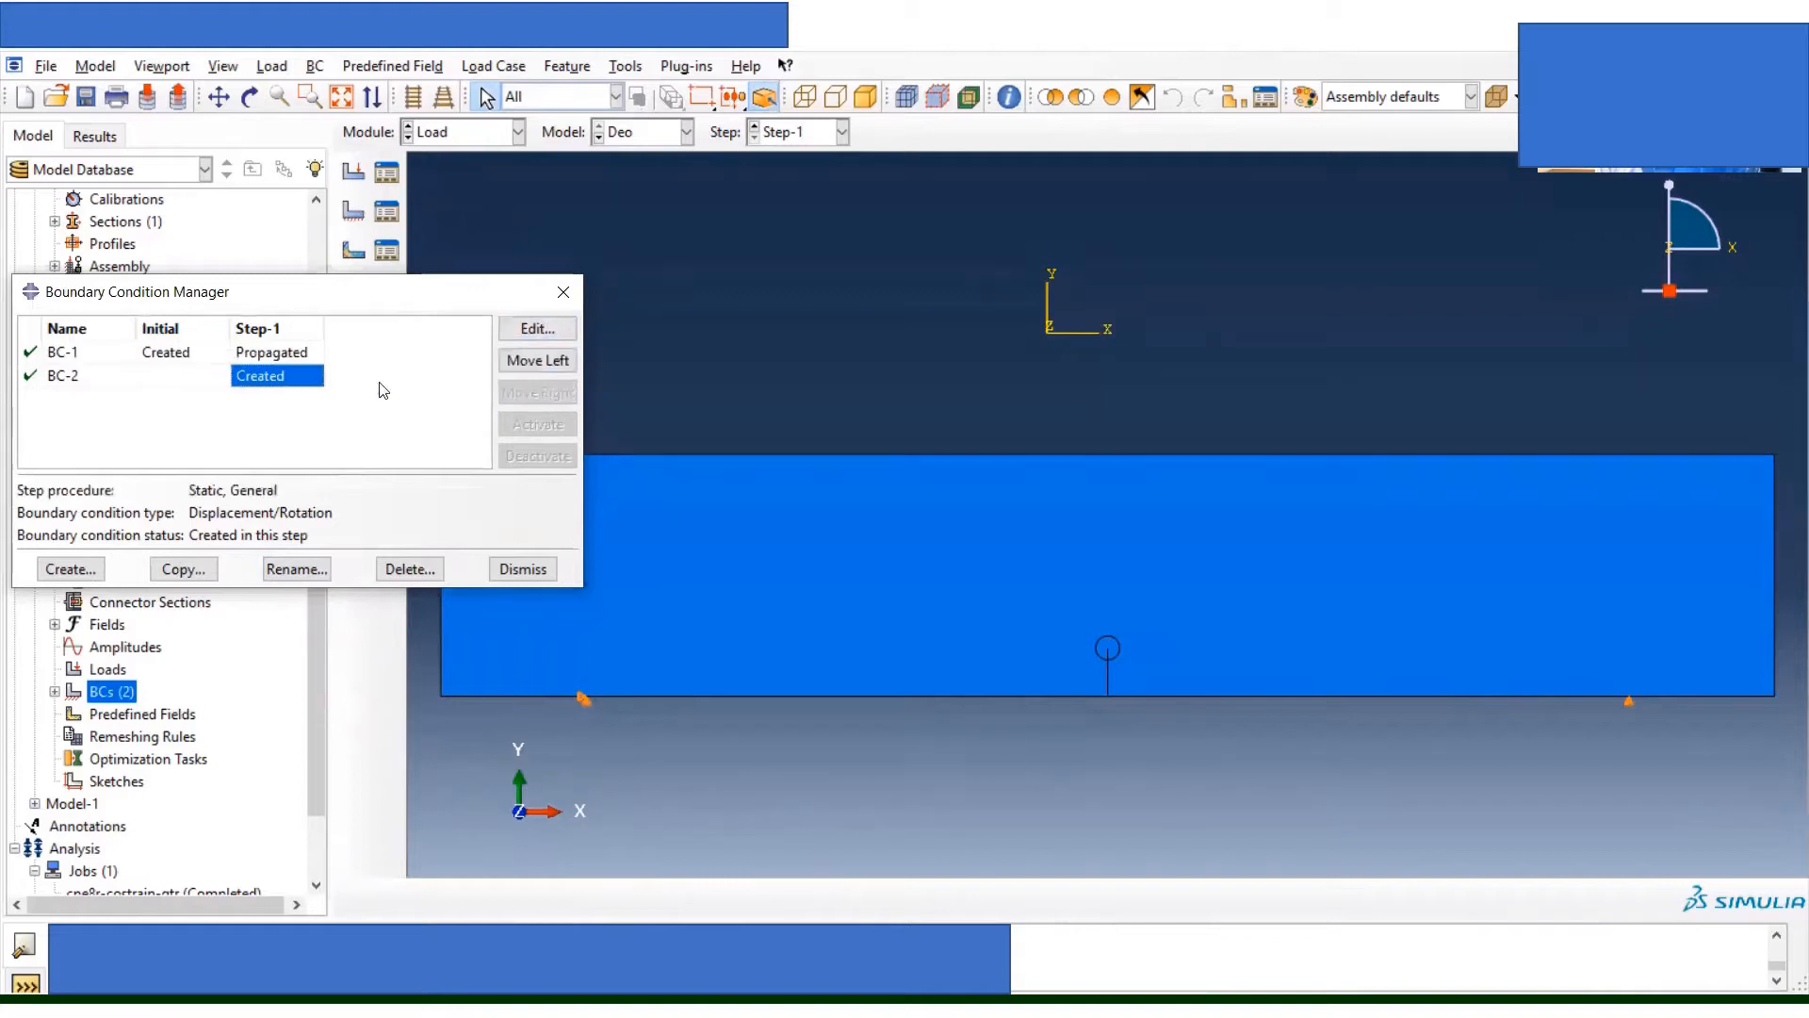
left_click(535, 361)
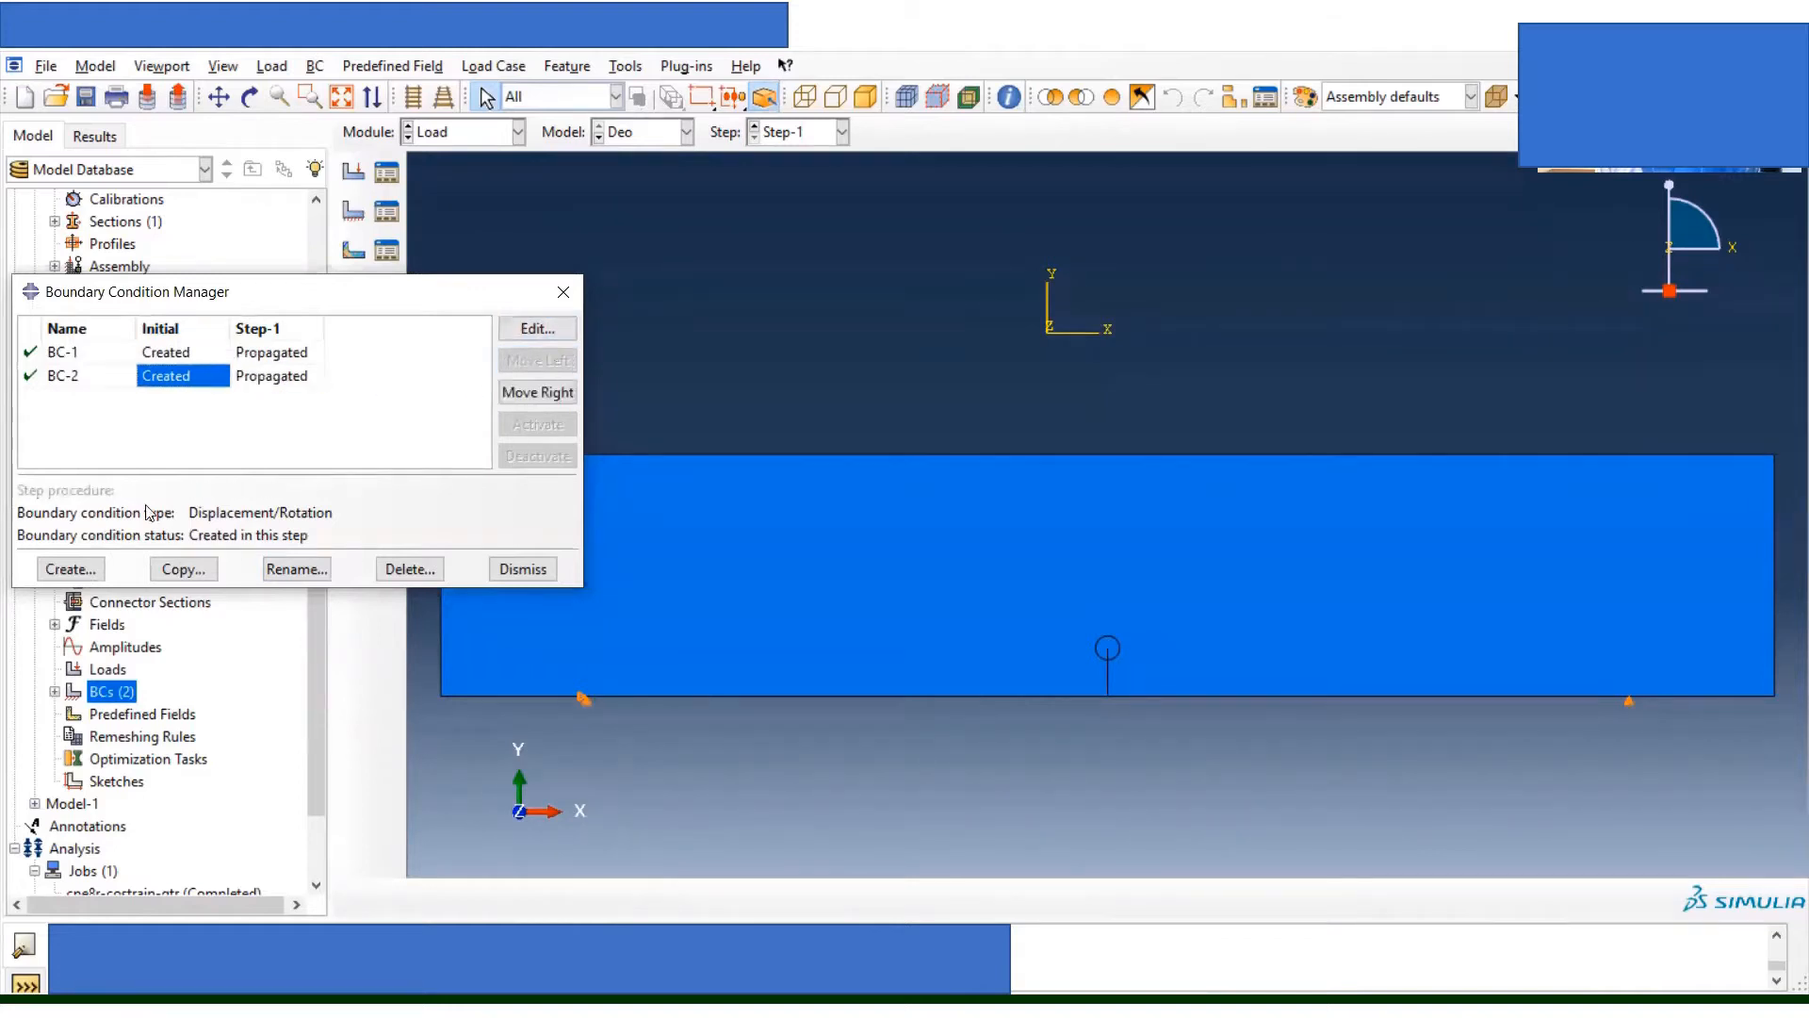
left_click(577, 298)
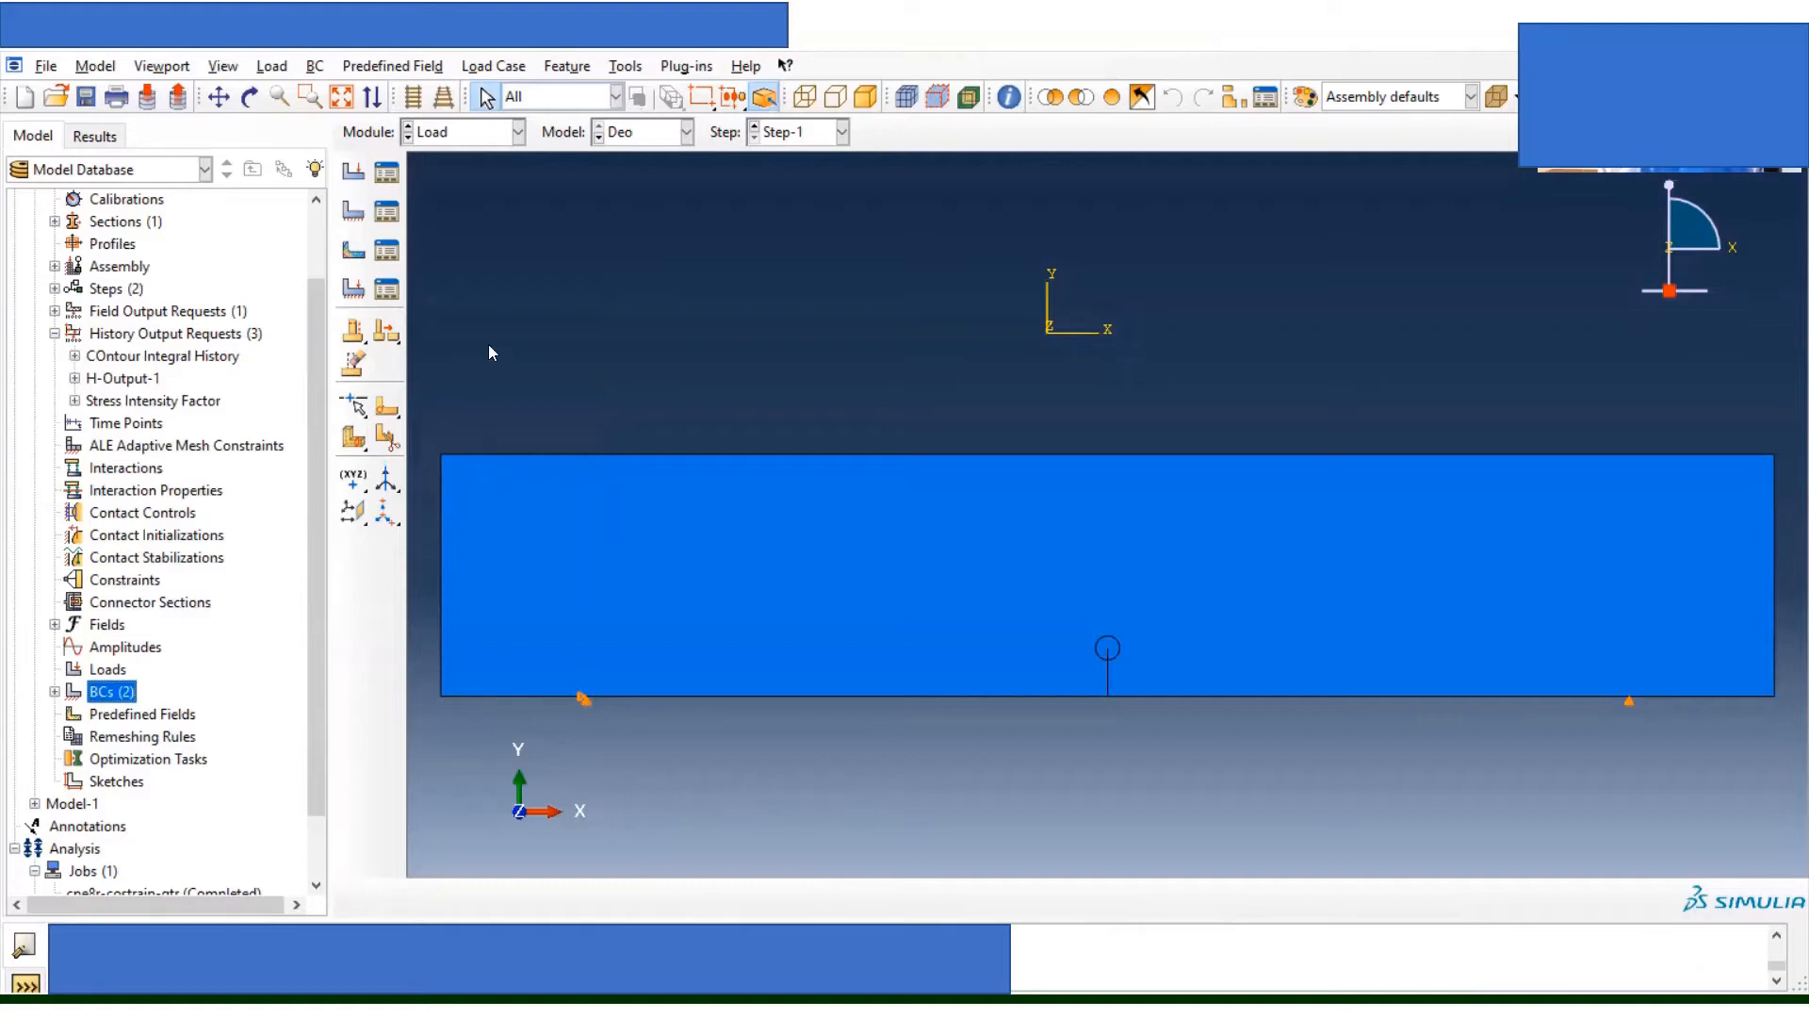
Step: Create reference points at the midpoints of the plate's left and right vertical edges
left_click(626, 66)
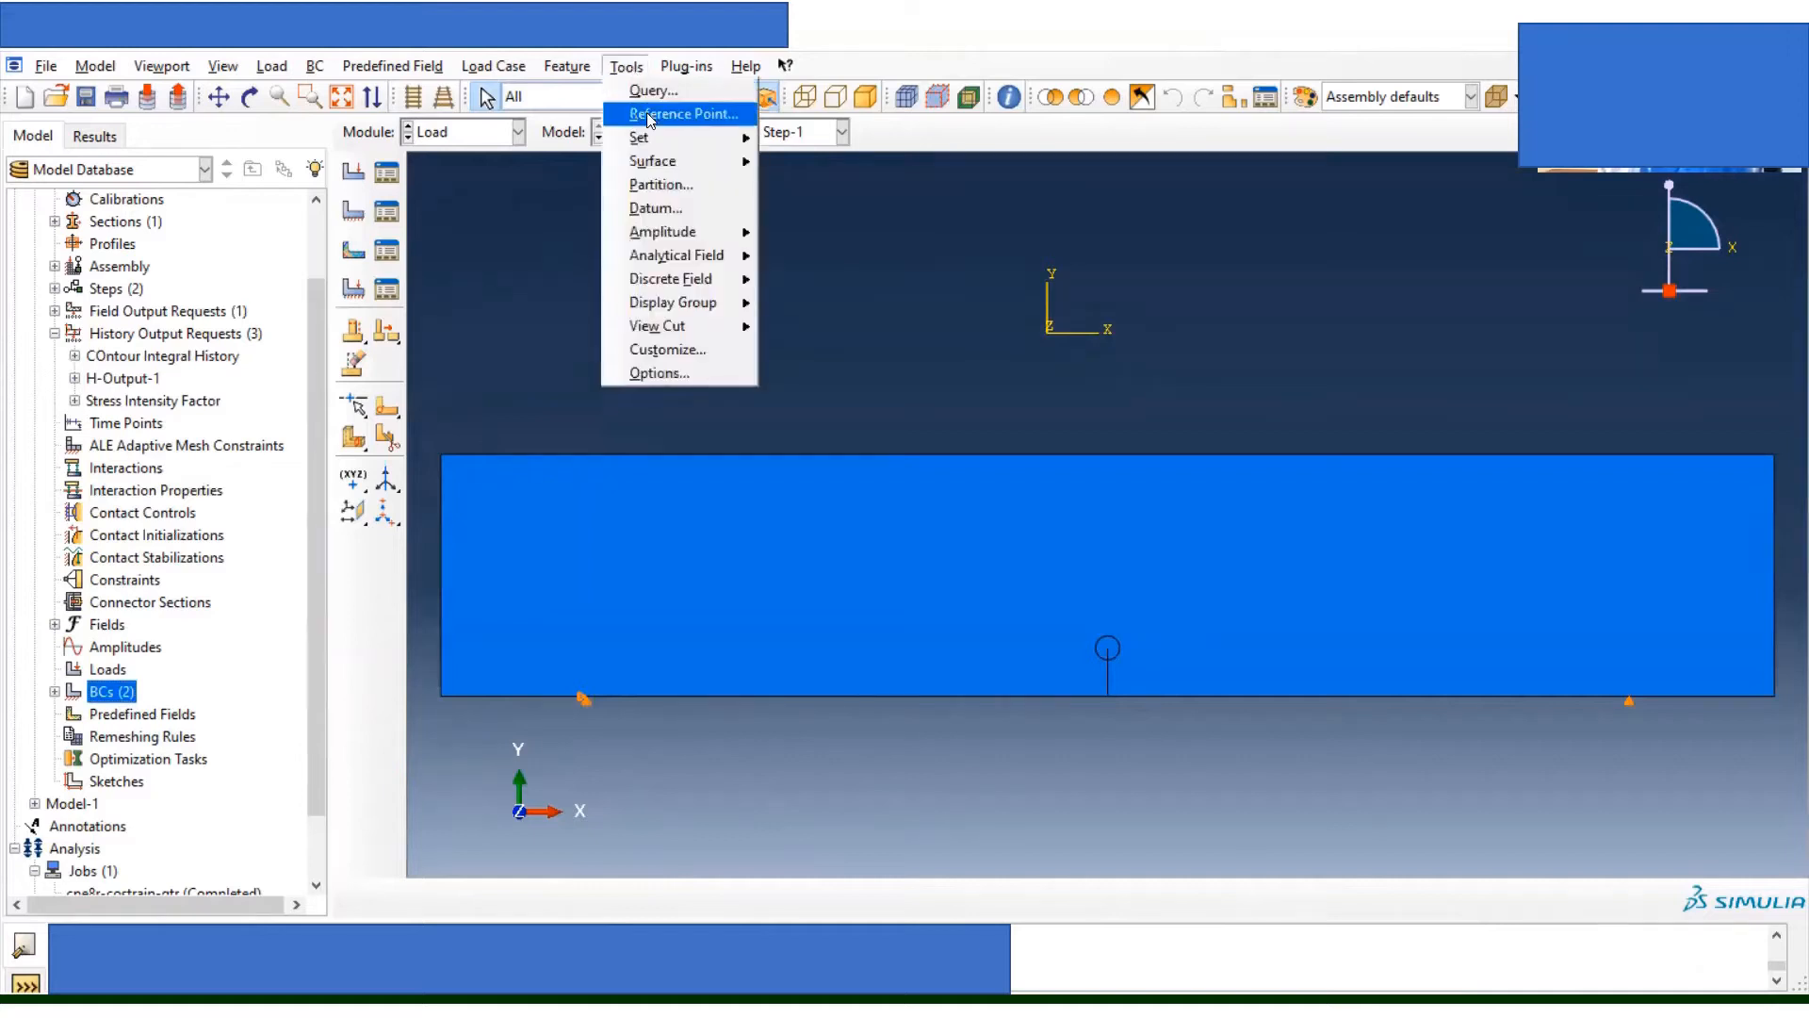
left_click(677, 115)
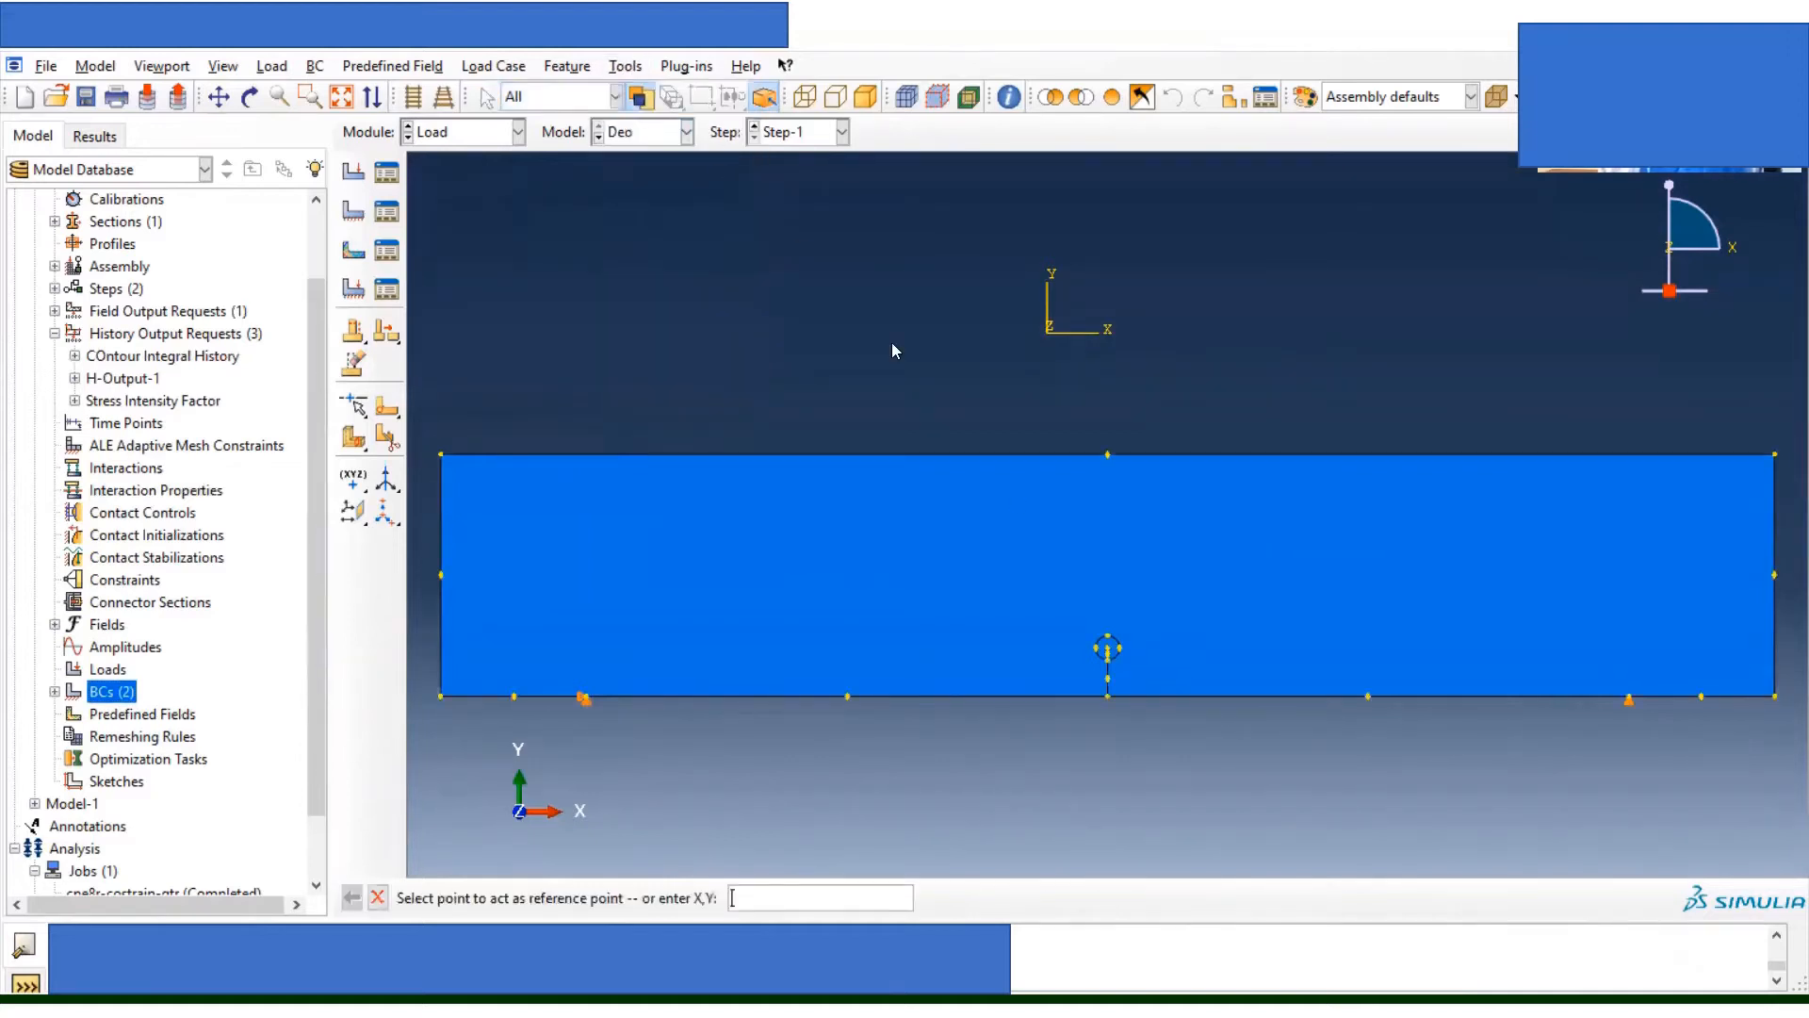
left_click(441, 574)
left_click(1775, 576)
Step: Create an assembly geometry set named LeftEdge containing the plate's left vertical edge
left_click_drag(314, 529, 317, 447)
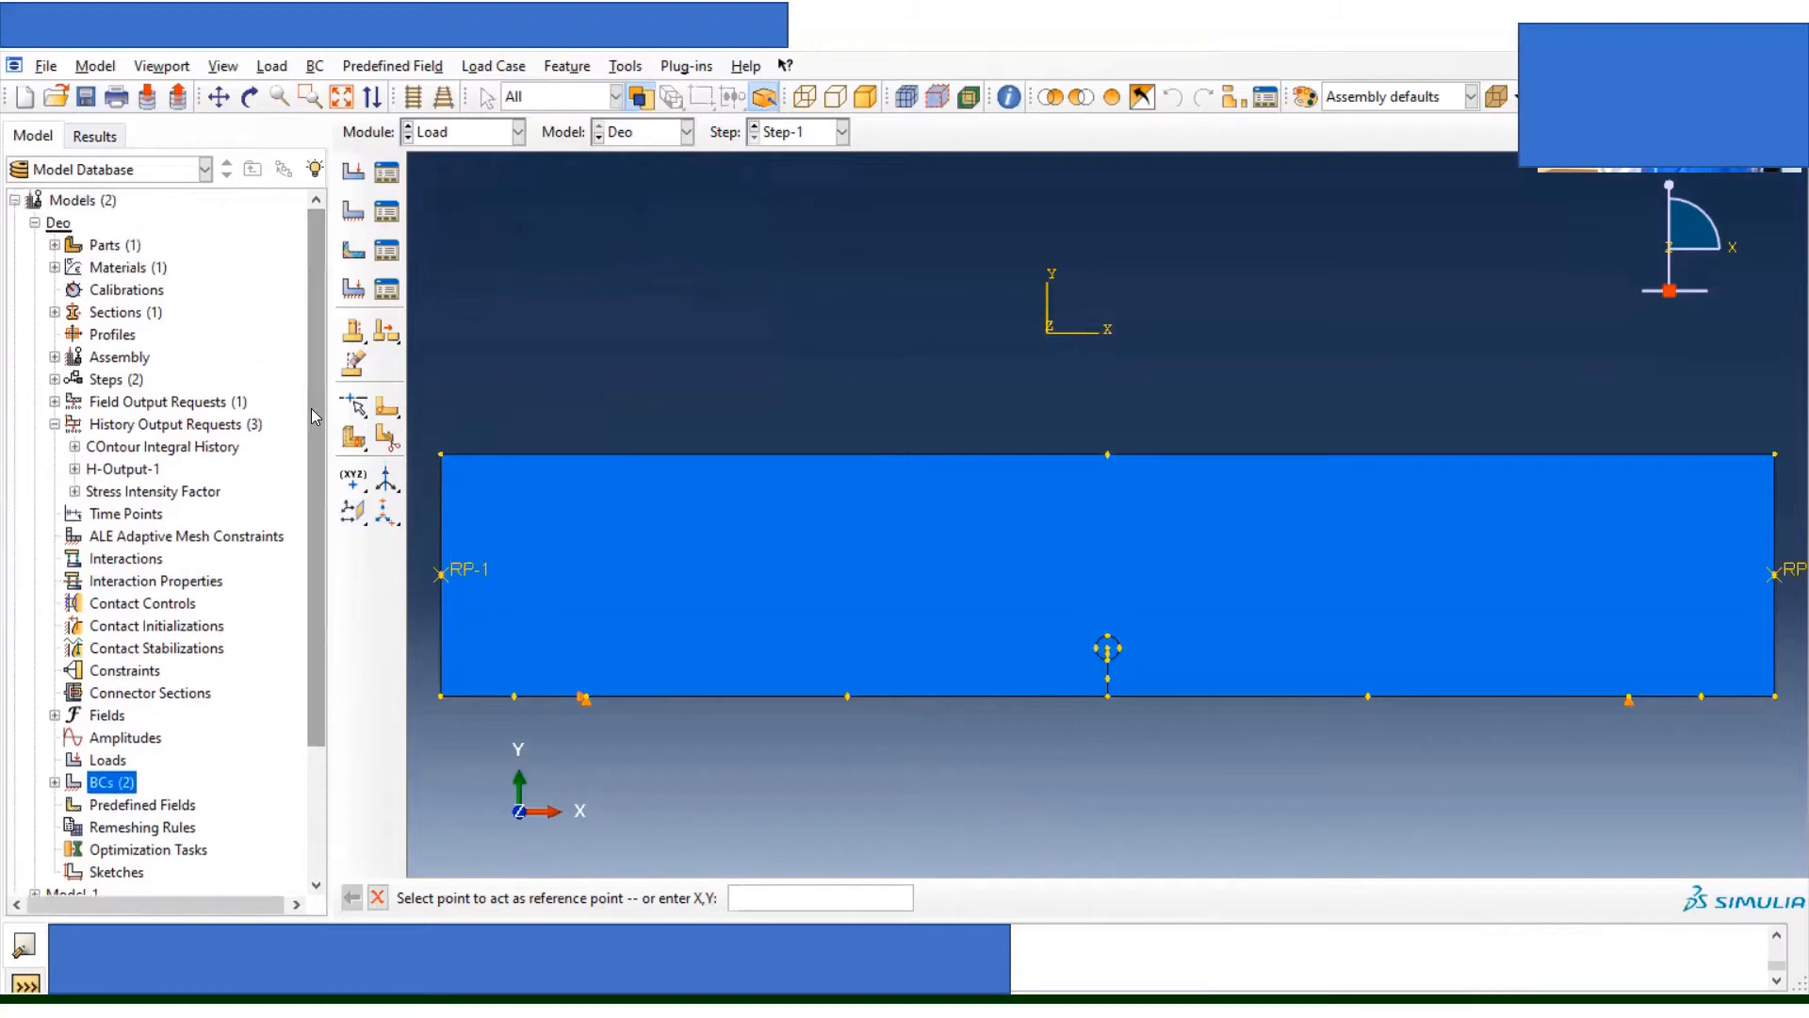
left_click(54, 356)
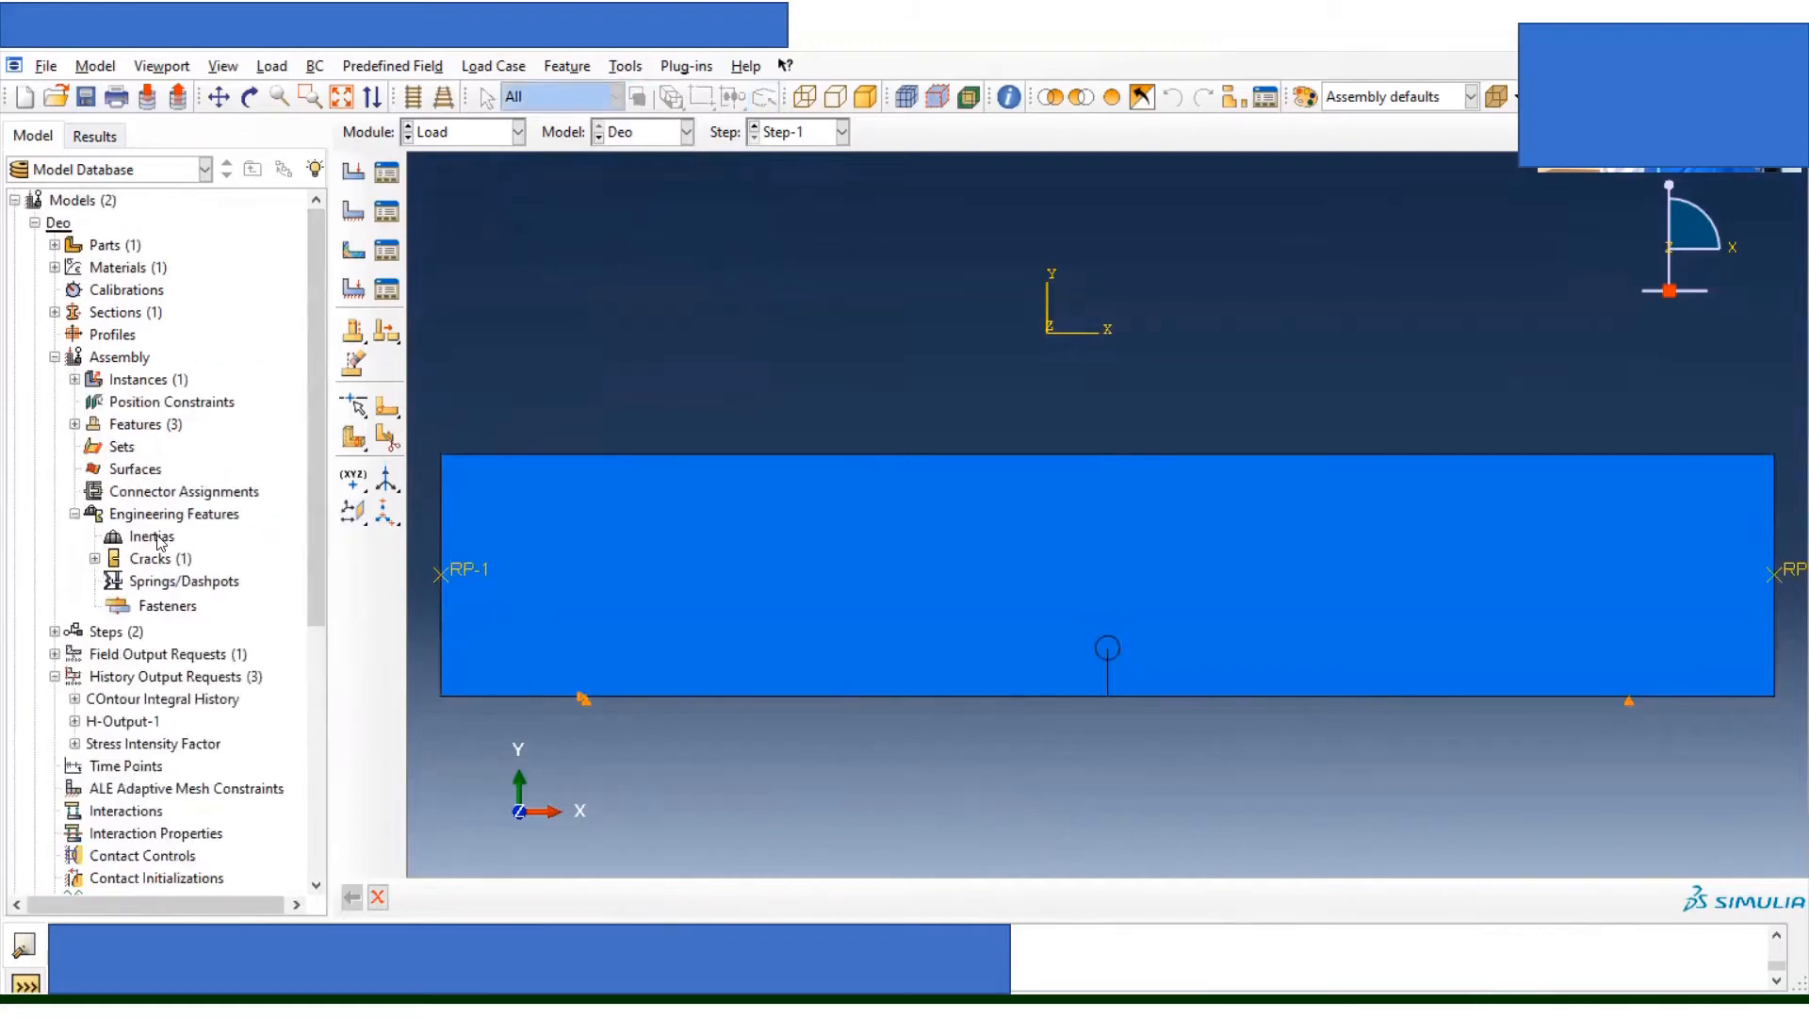
left_click(123, 453)
double_click(123, 448)
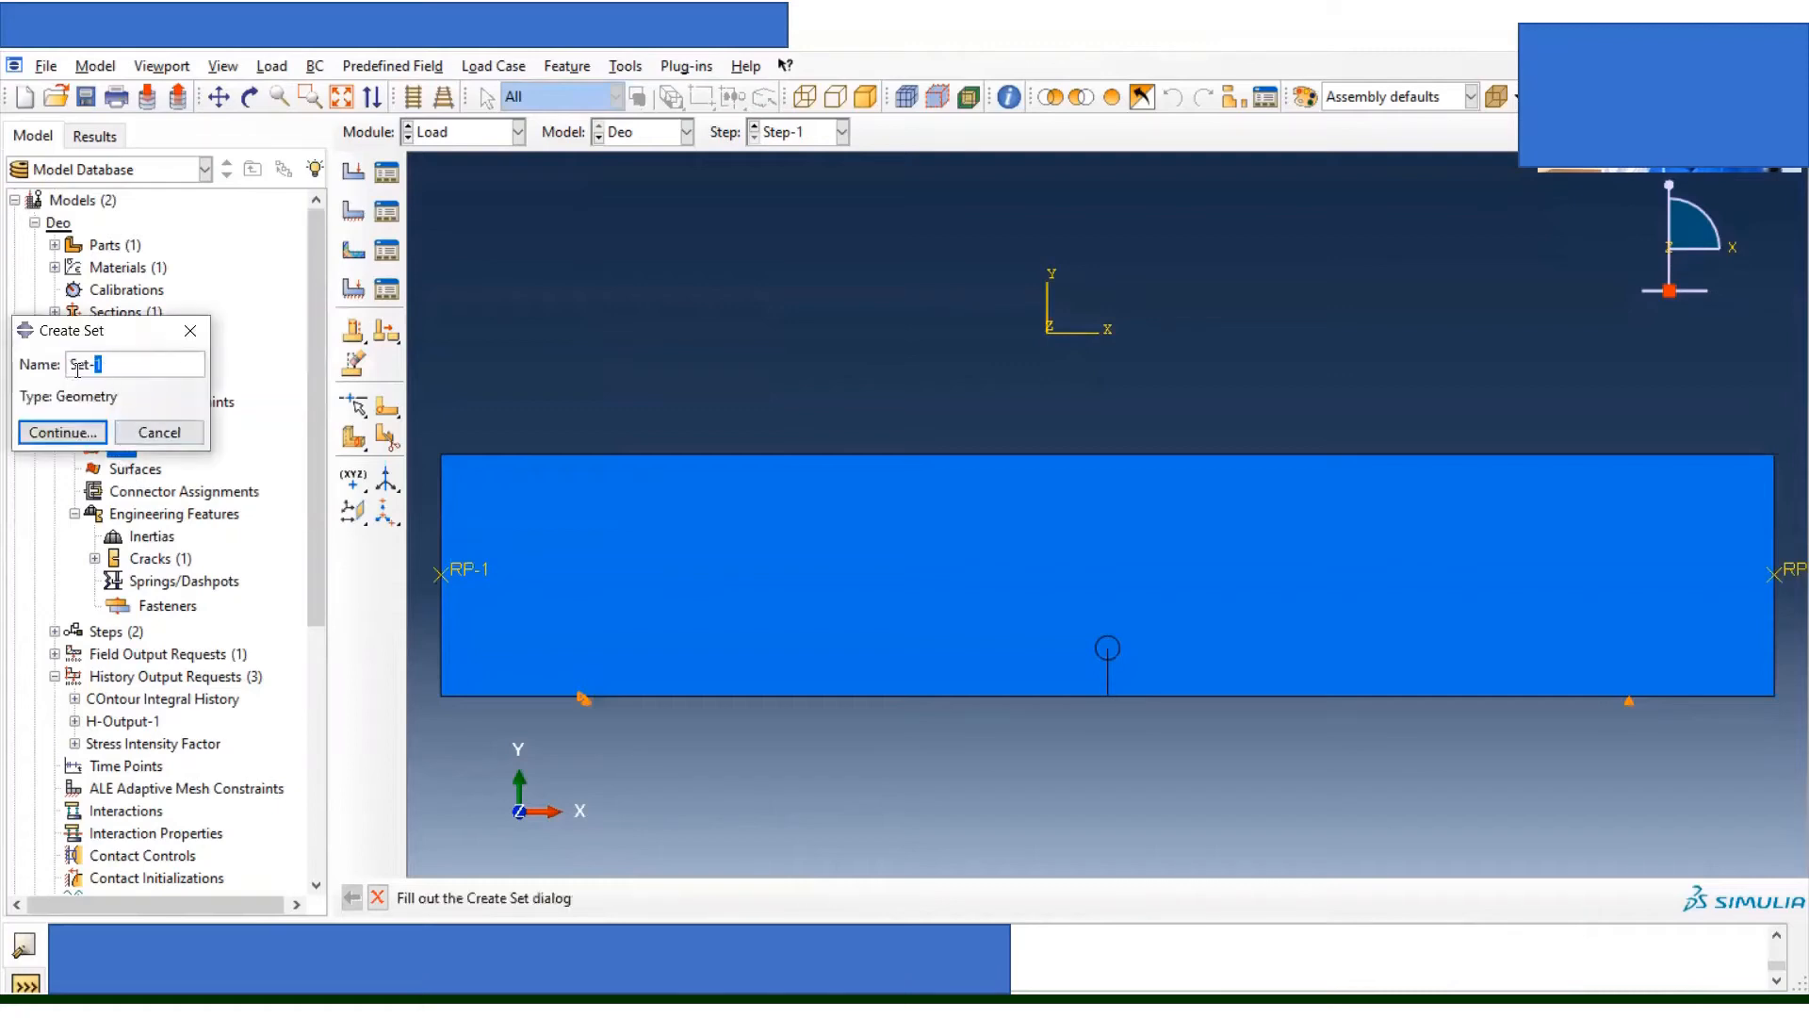
type("LeftEdge")
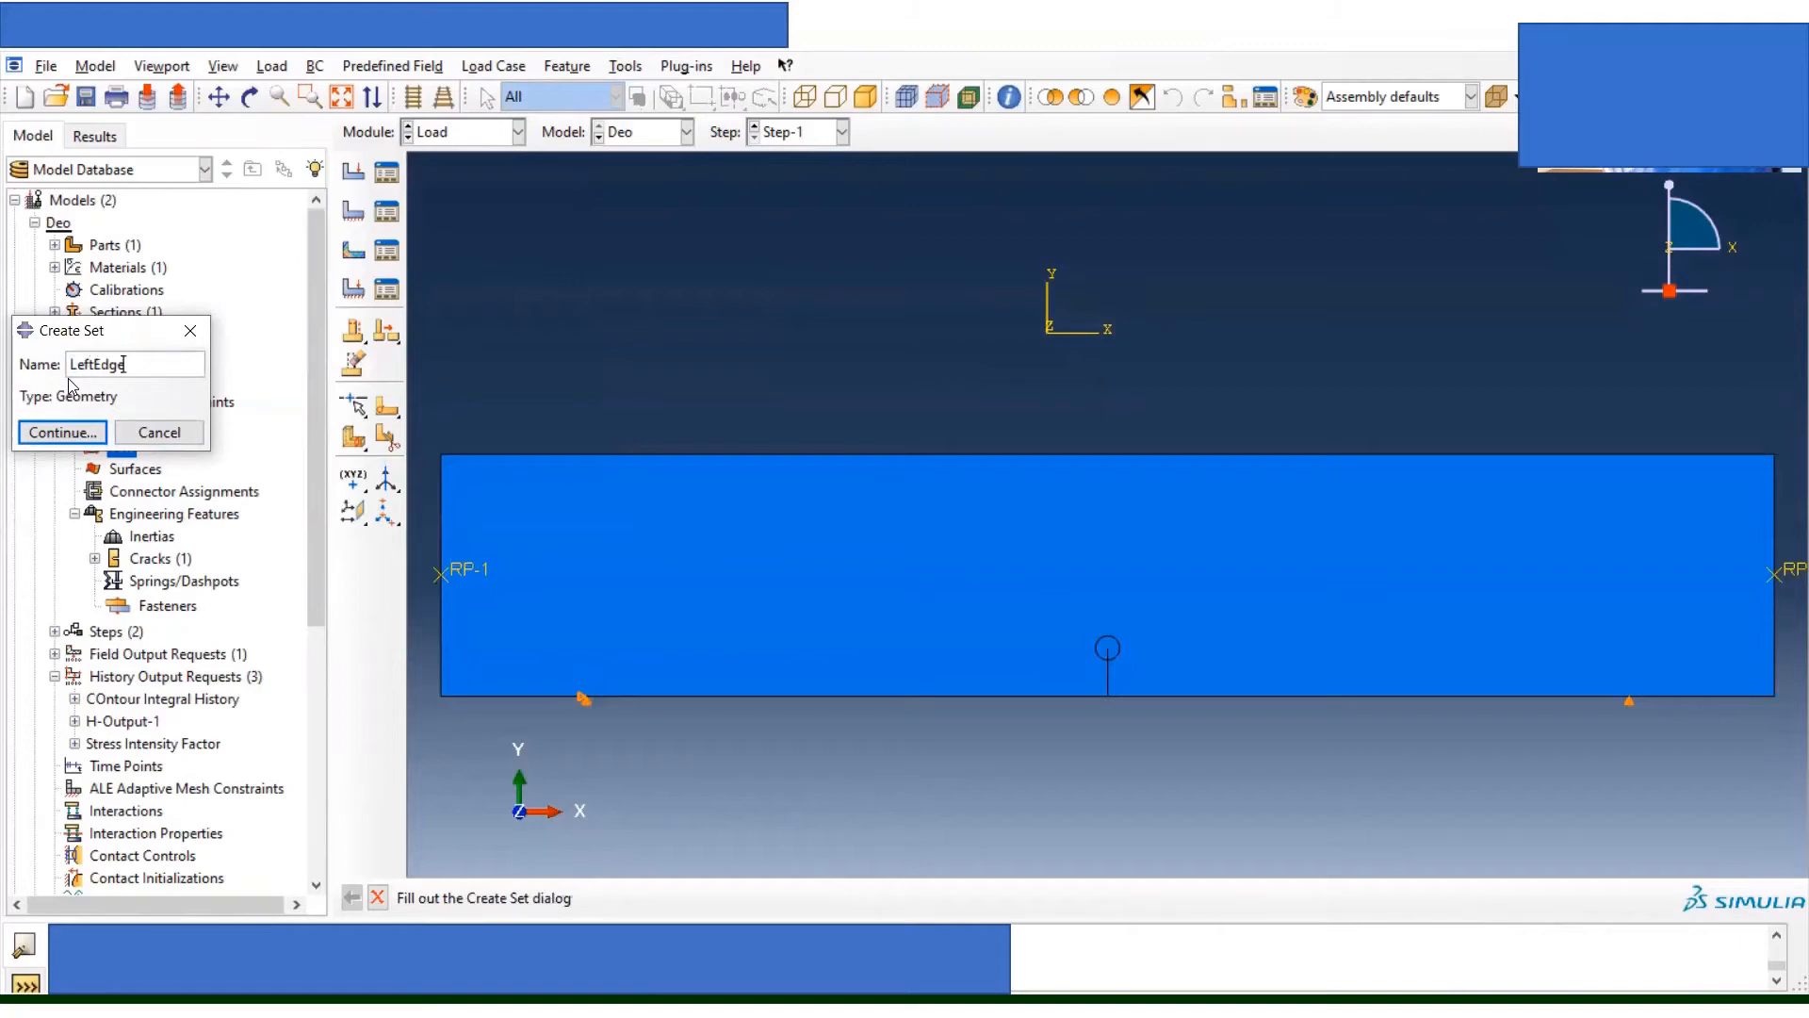
left_click(76, 437)
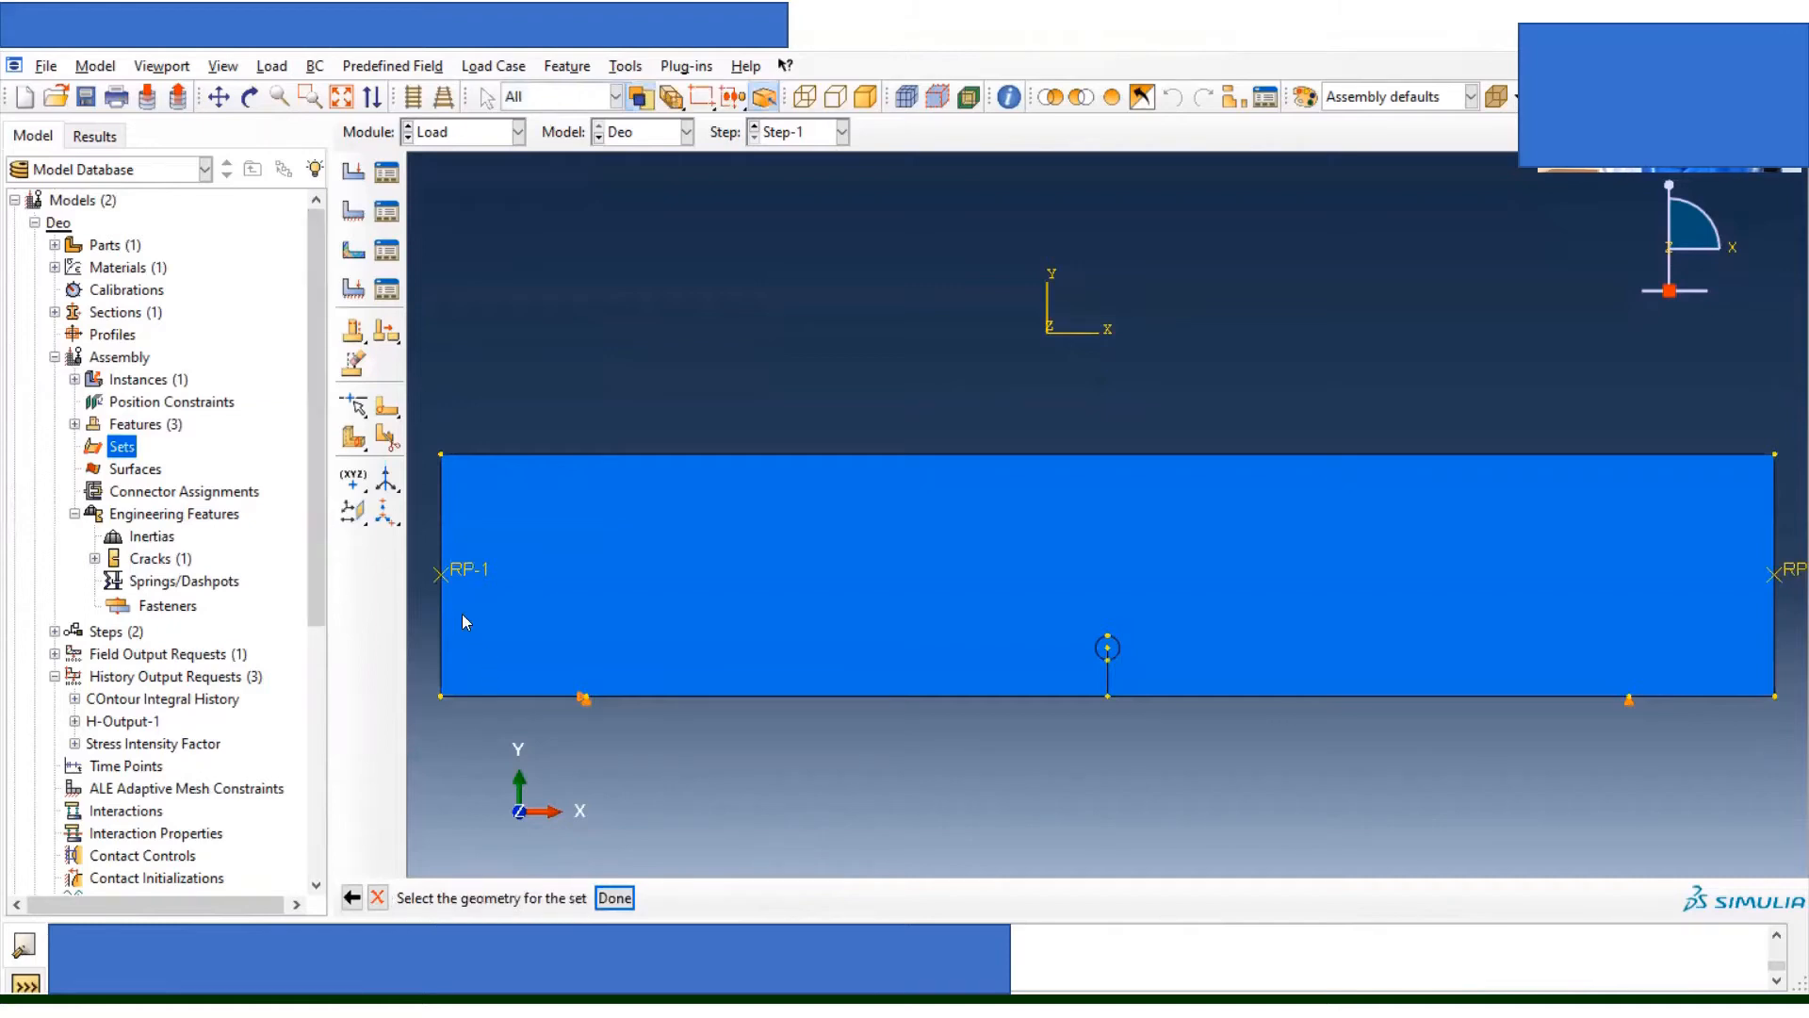
left_click(442, 633)
left_click(614, 898)
Step: Create an assembly geometry set named RightEdge containing the plate's right vertical edge
double_click(135, 448)
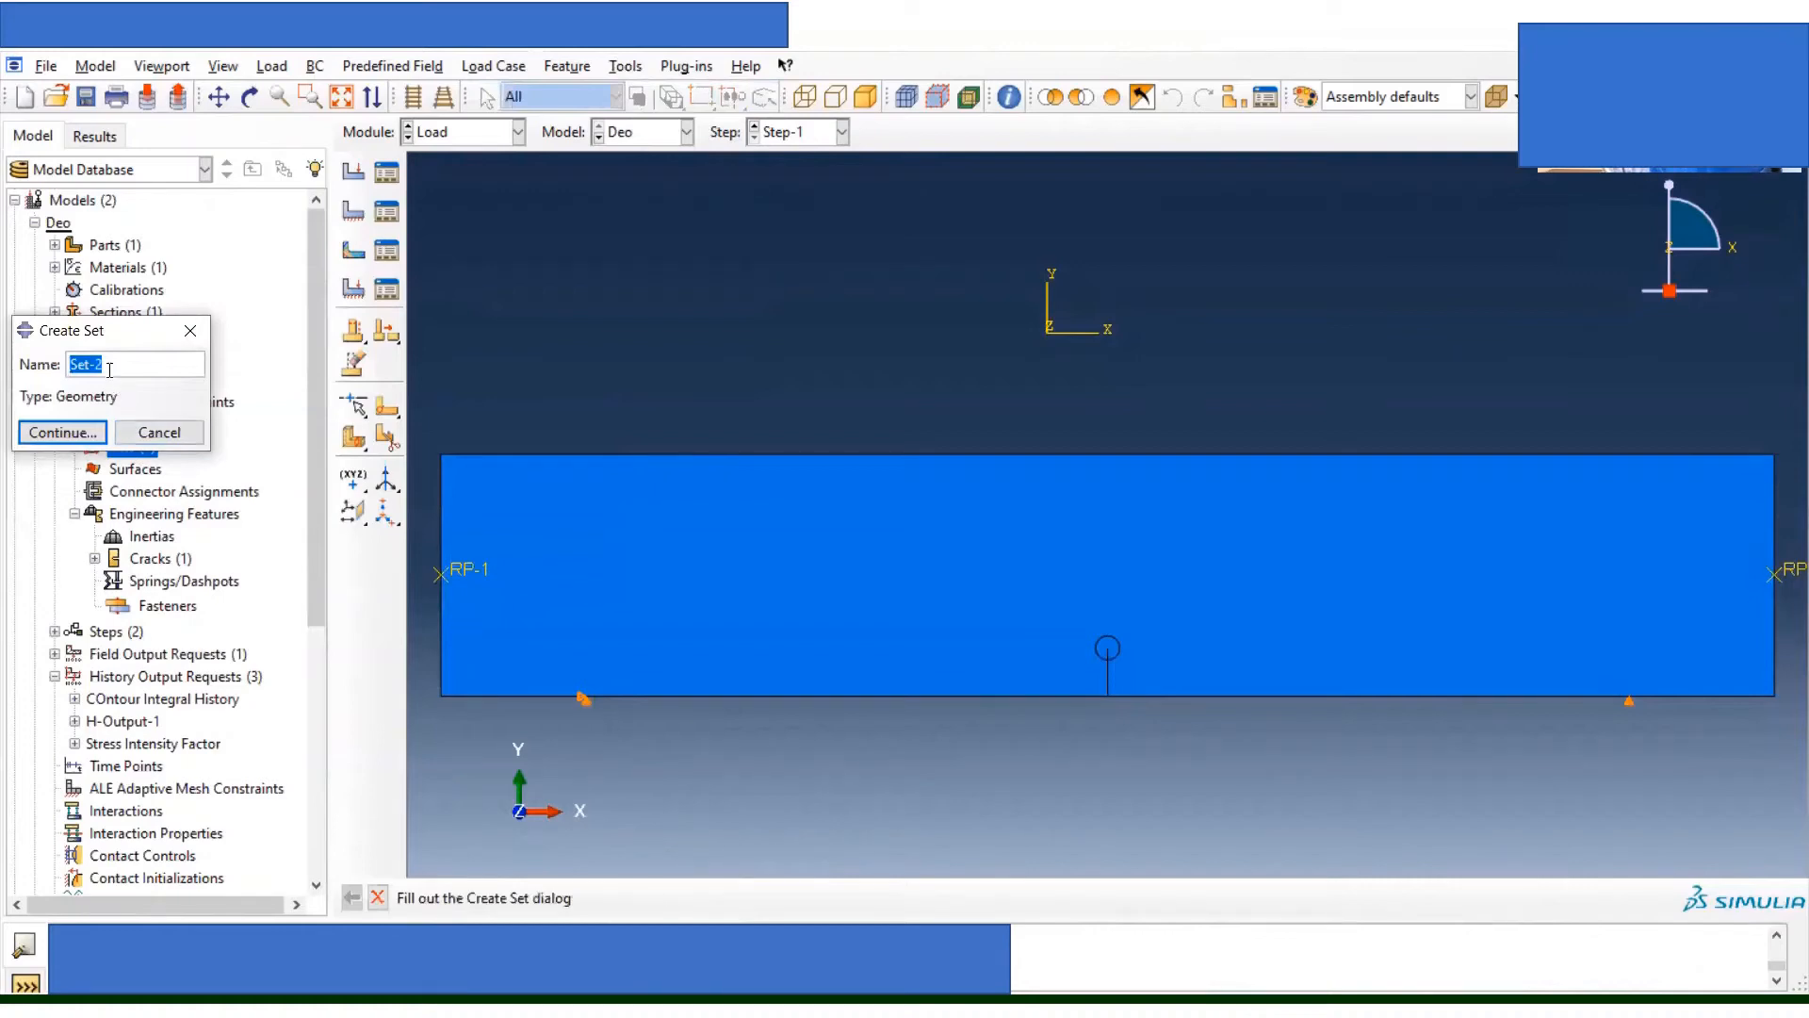
type("RightEdge")
left_click(62, 431)
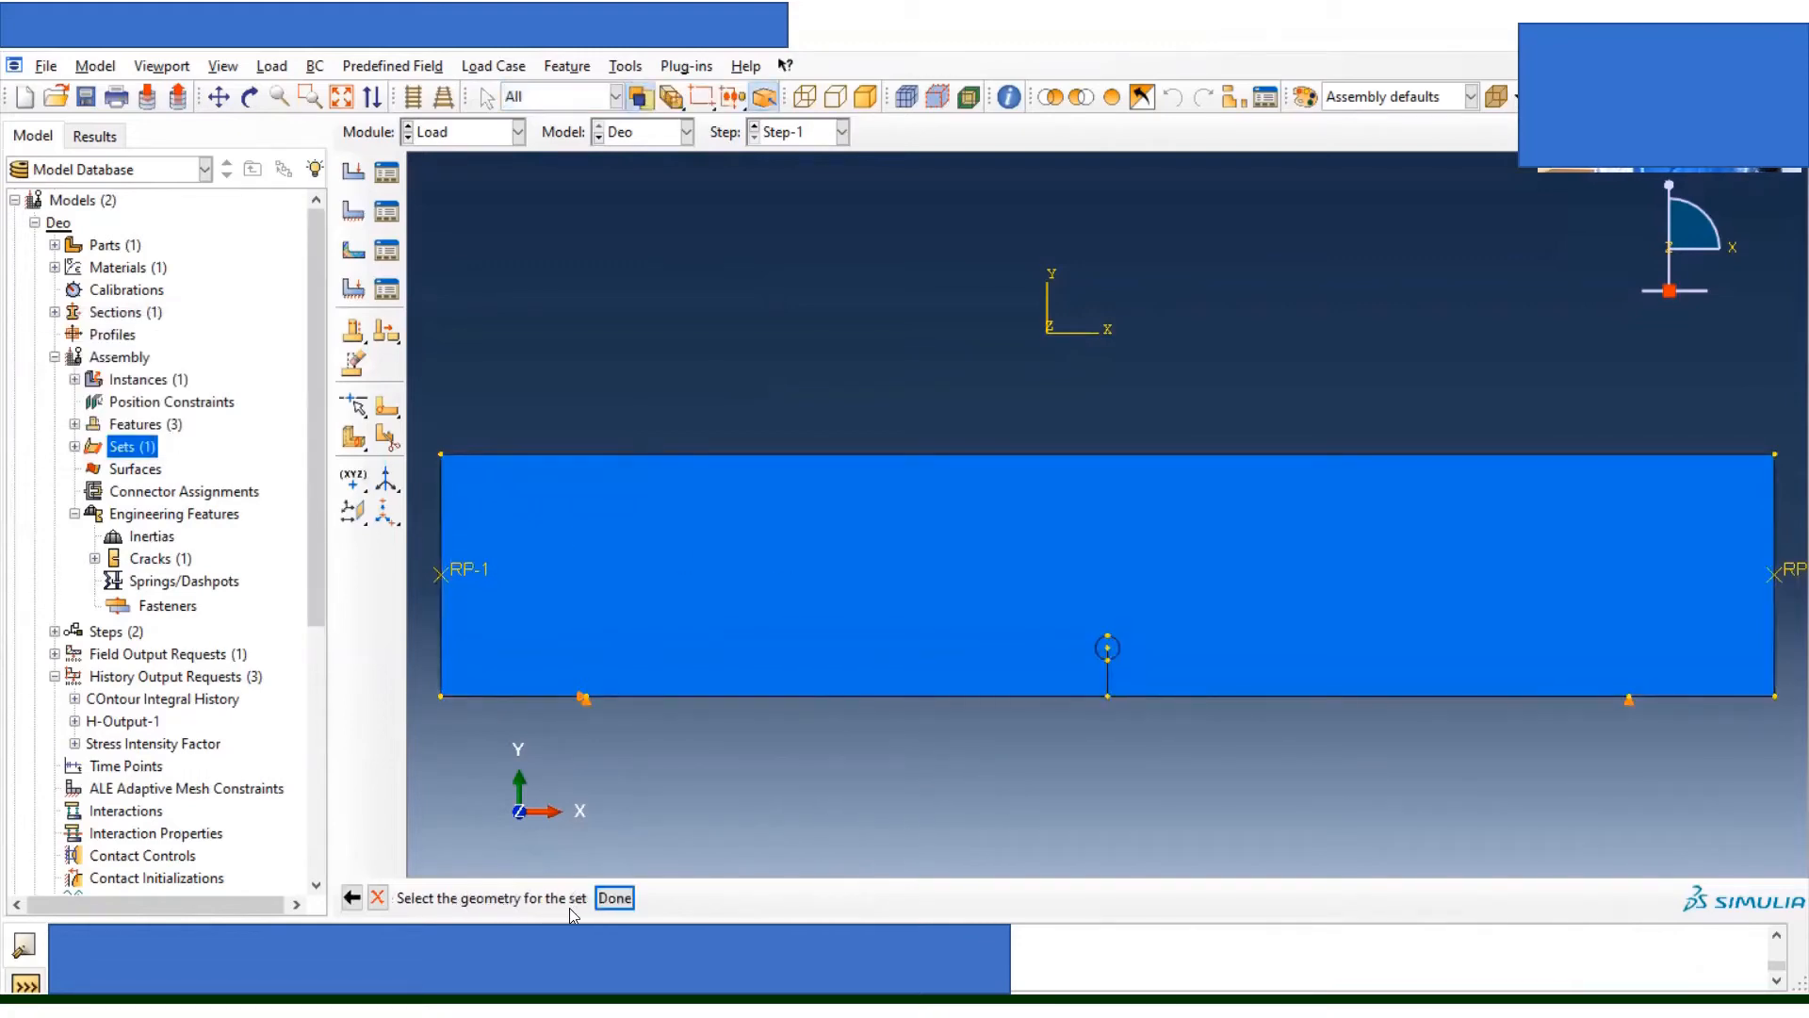
left_click(1776, 644)
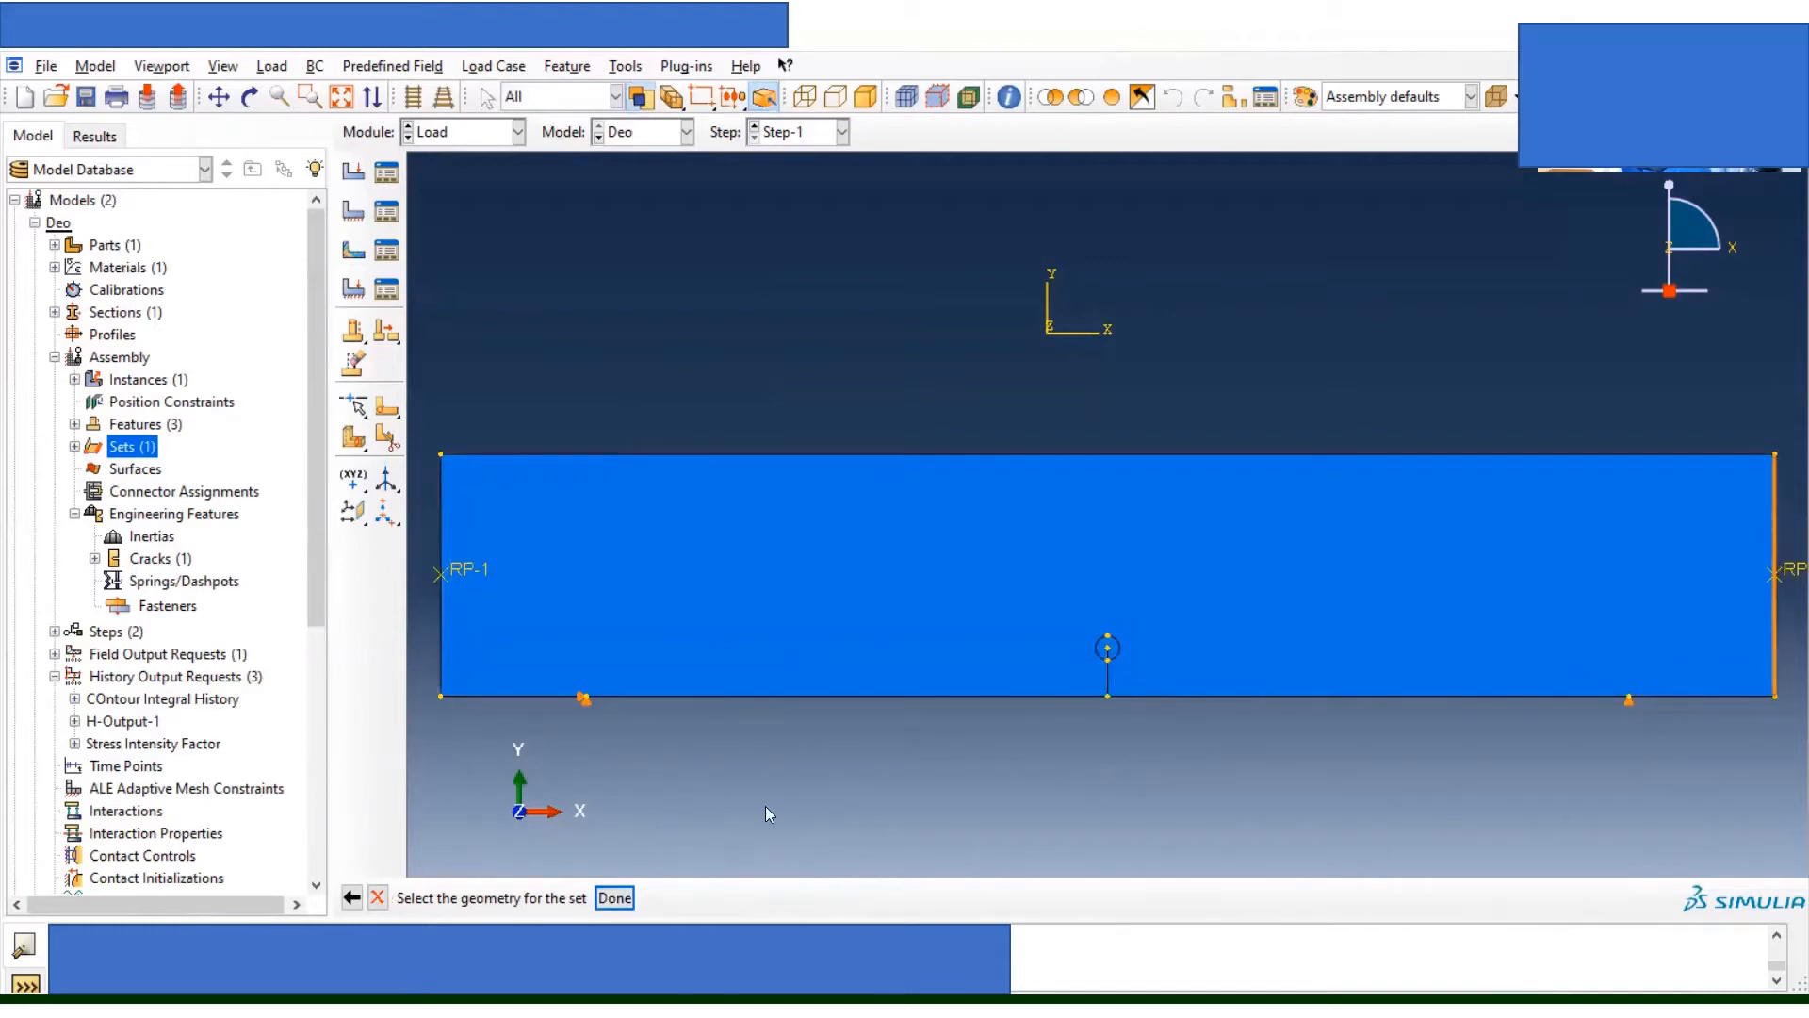
left_click(614, 898)
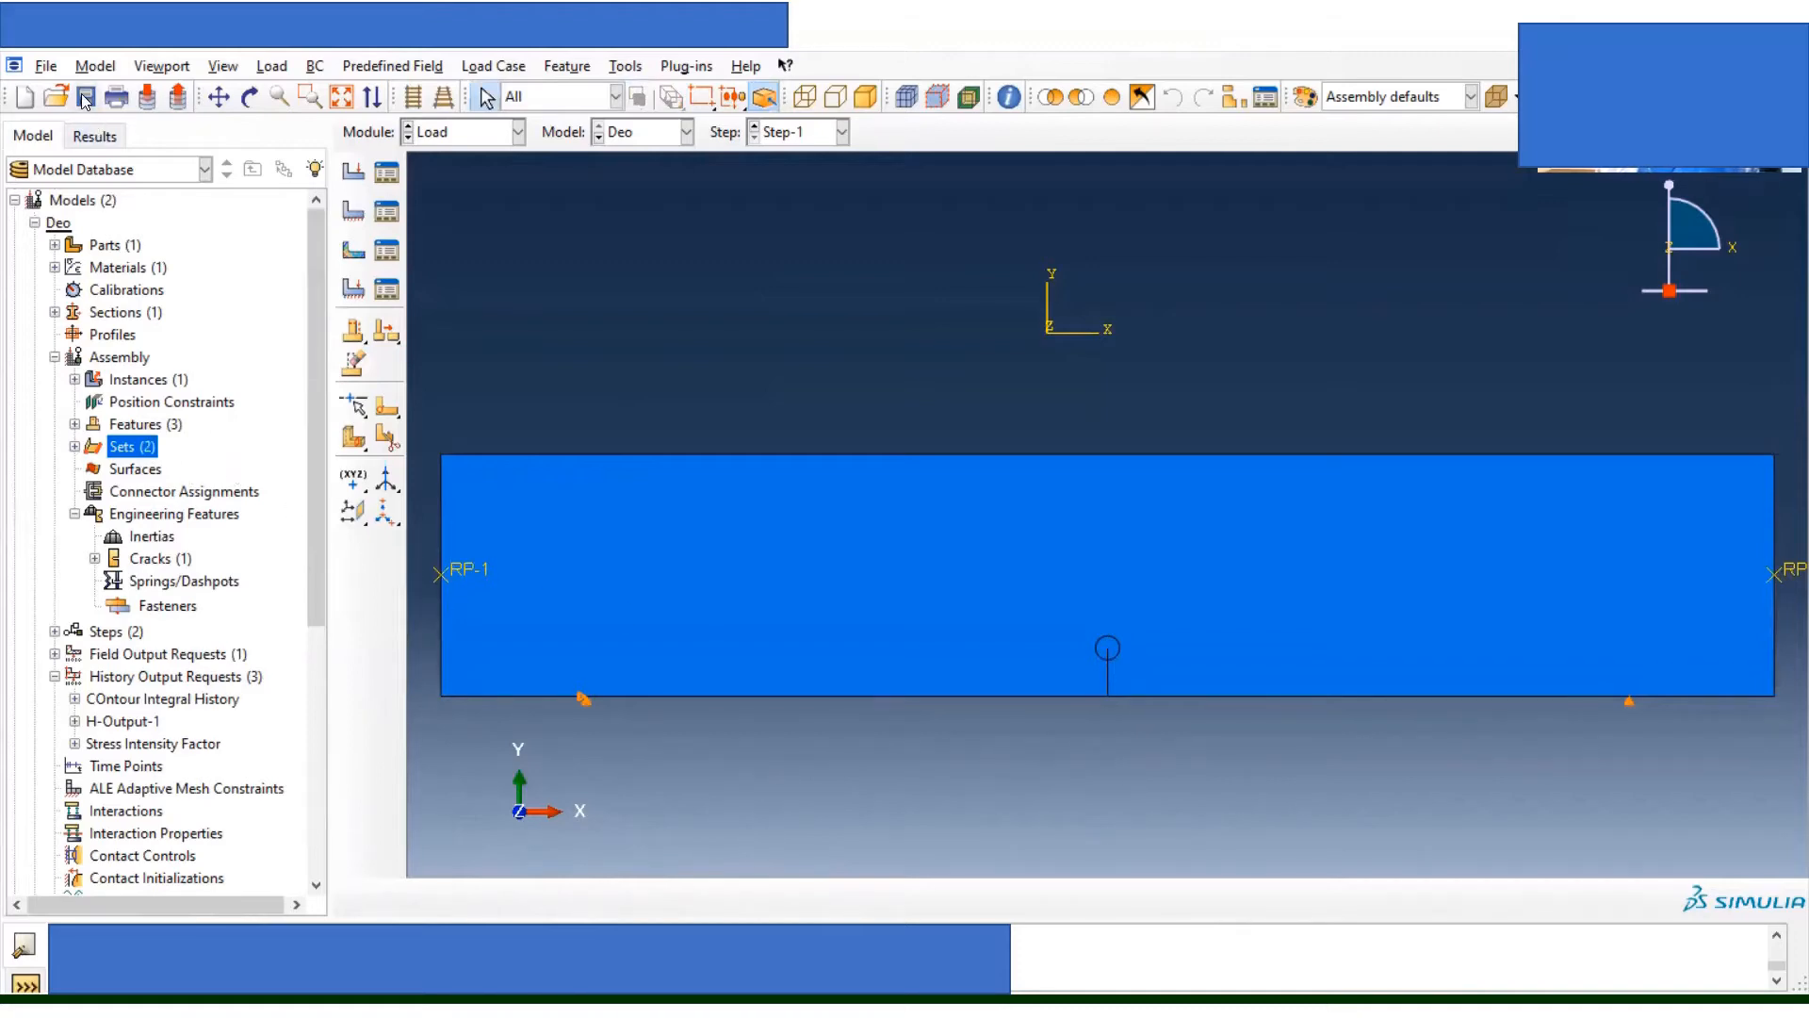
Step: Create kinematic coupling constraint Constraint-1-left between control point RP-1 and node region set LeftEdge, constraining U1, U2 and UR3
left_click_drag(314, 484, 309, 647)
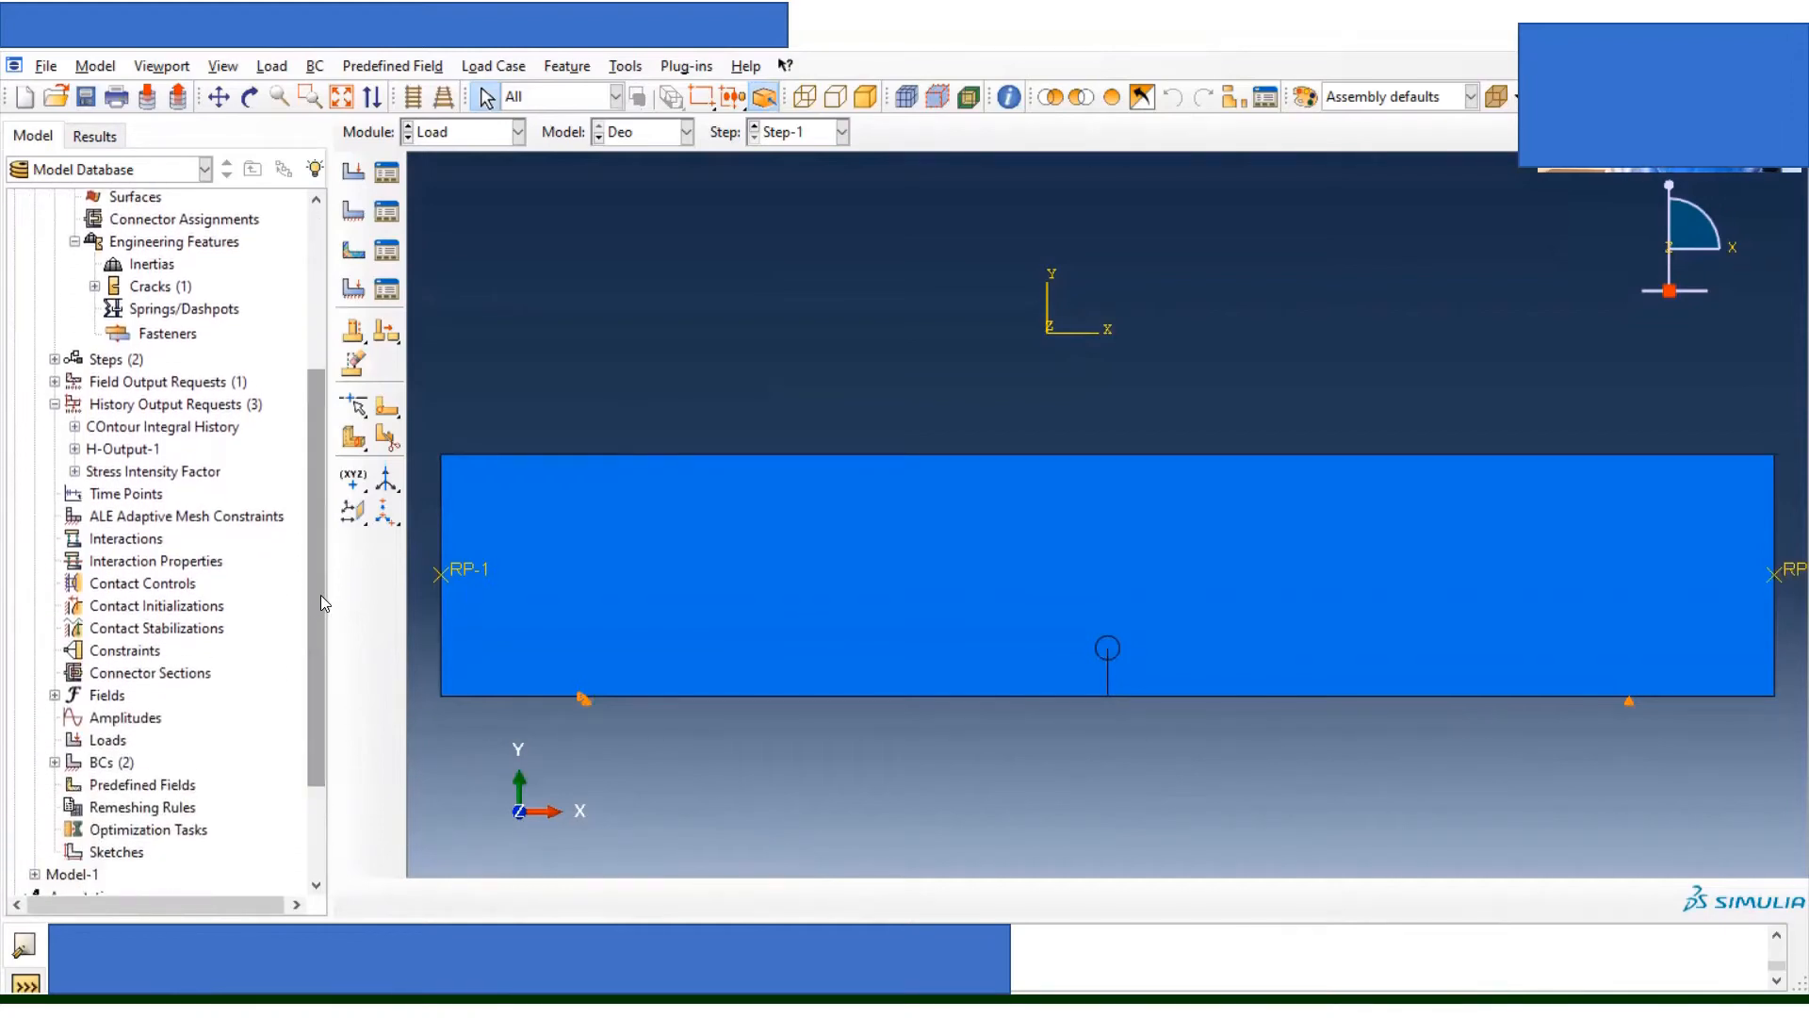
double_click(146, 657)
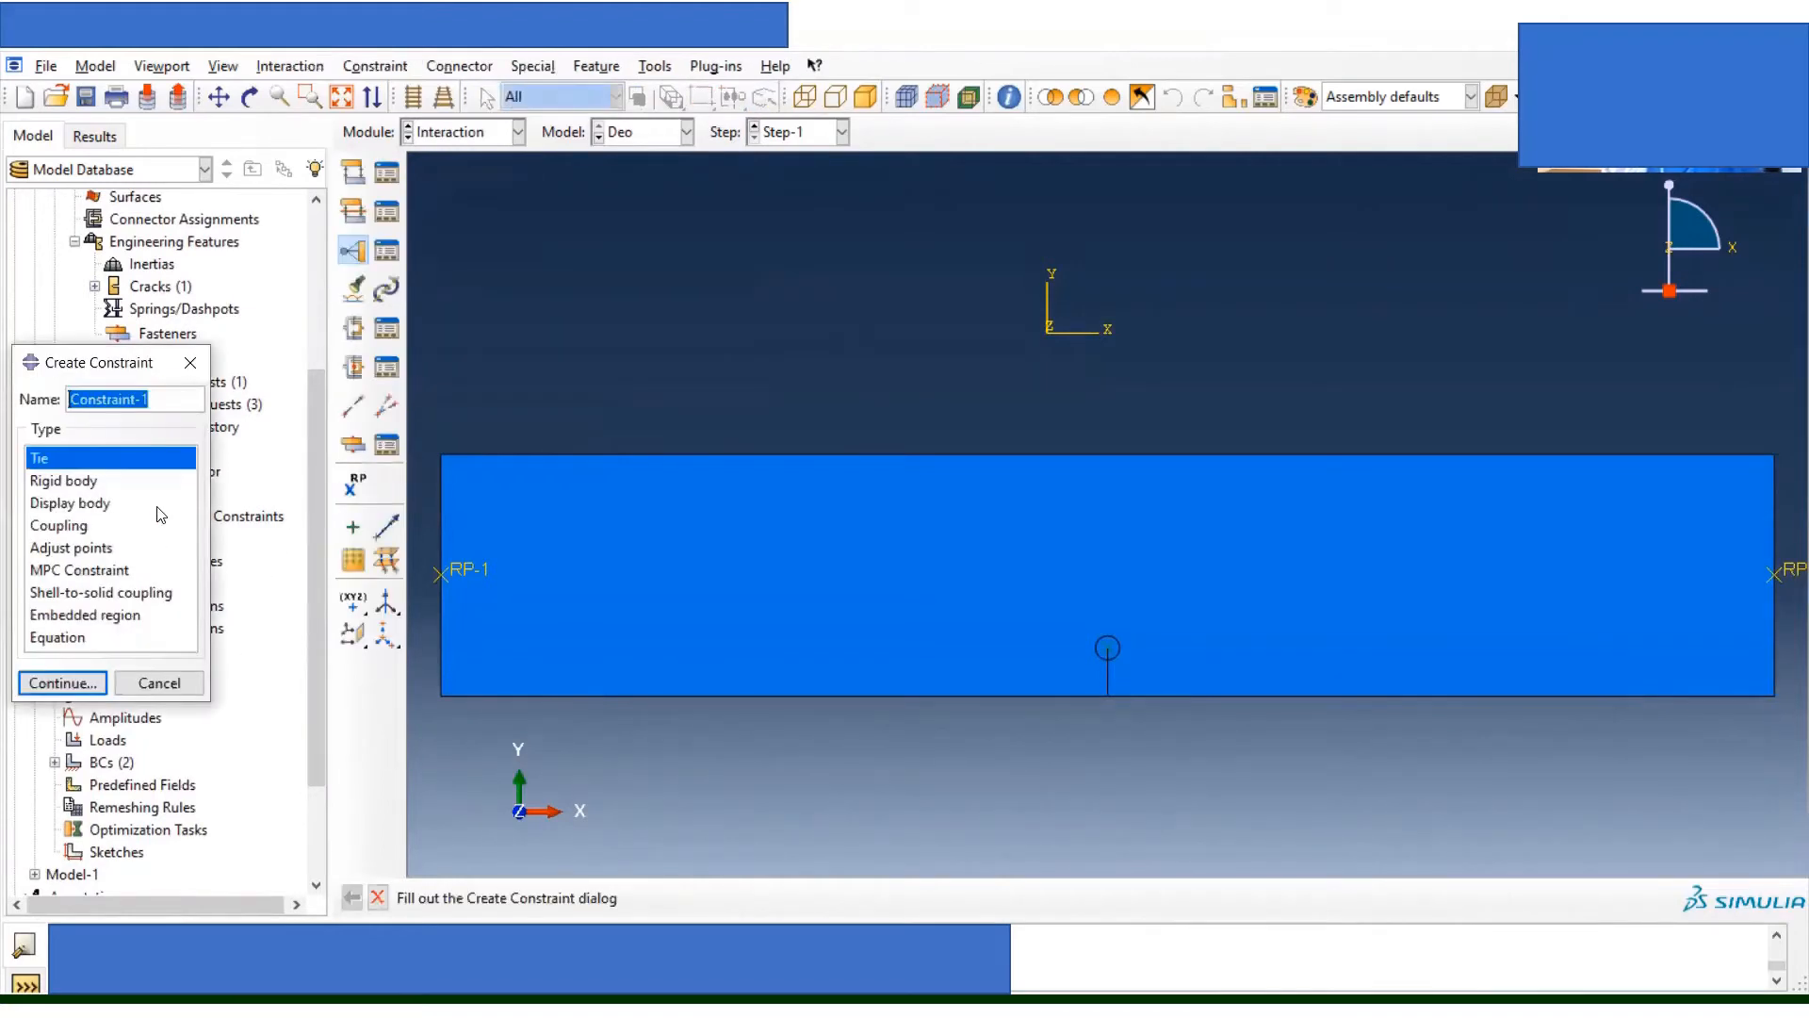
left_click(59, 526)
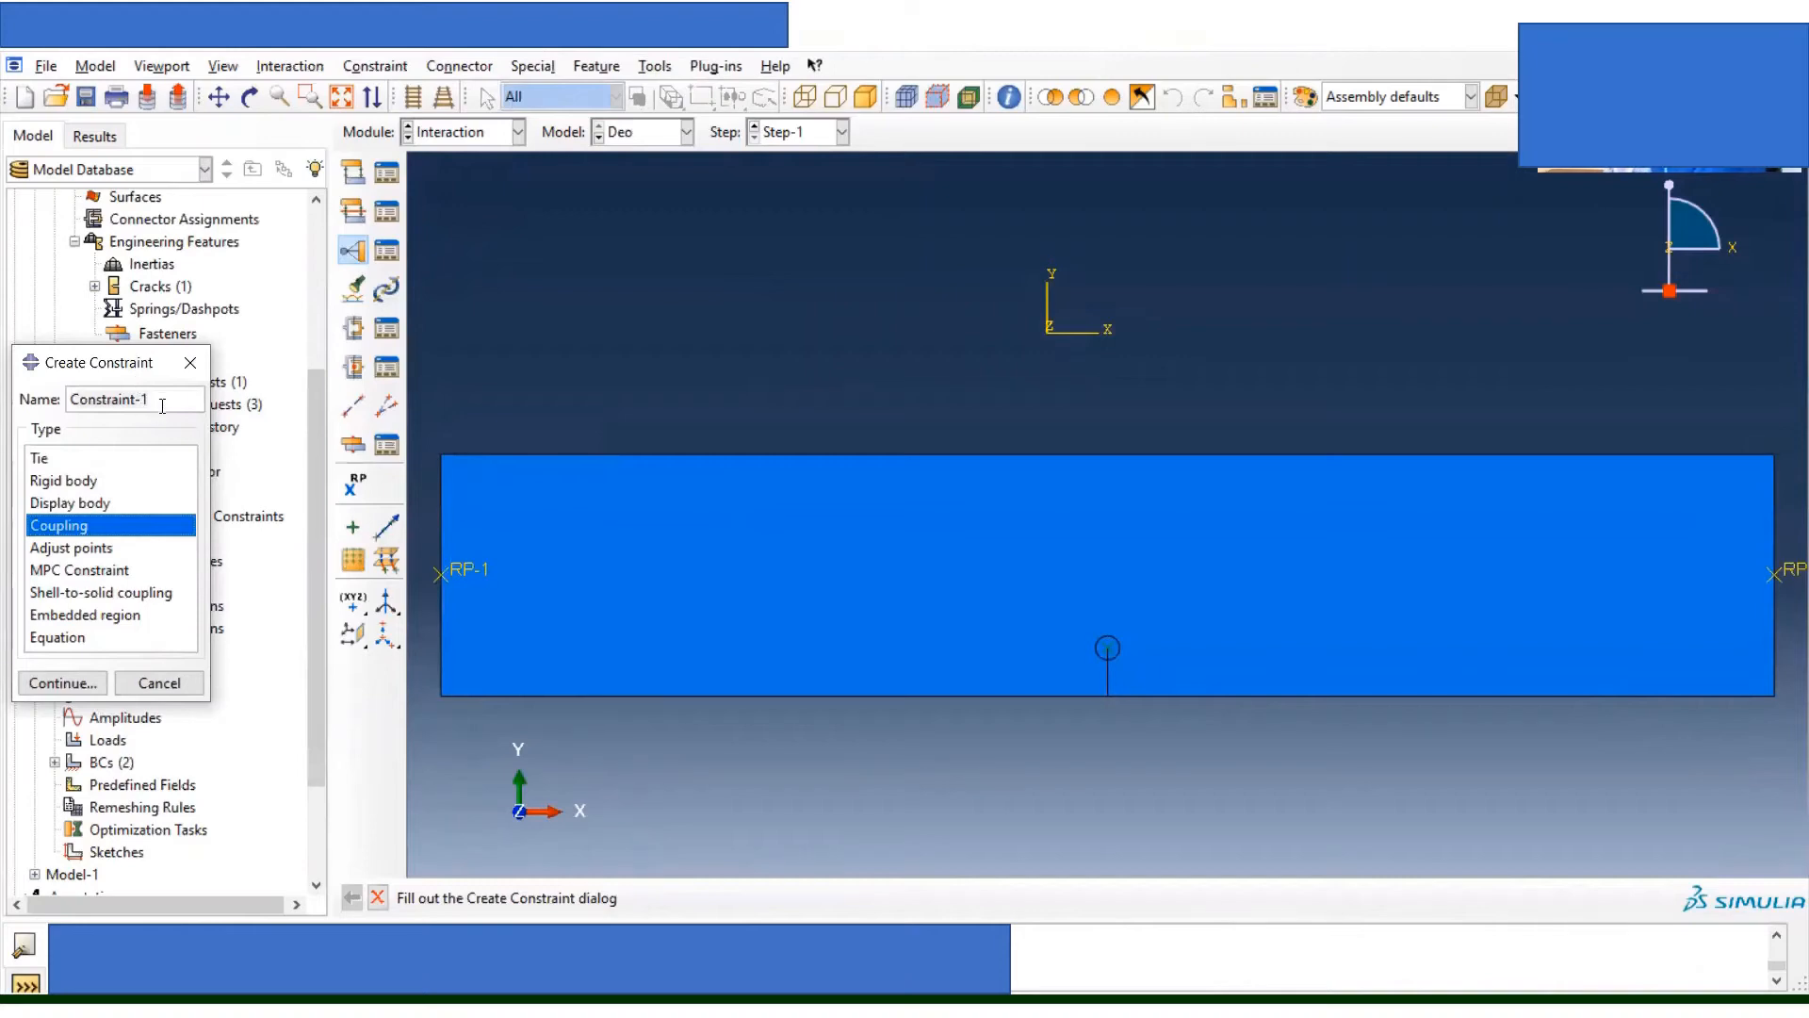
left_click(165, 401)
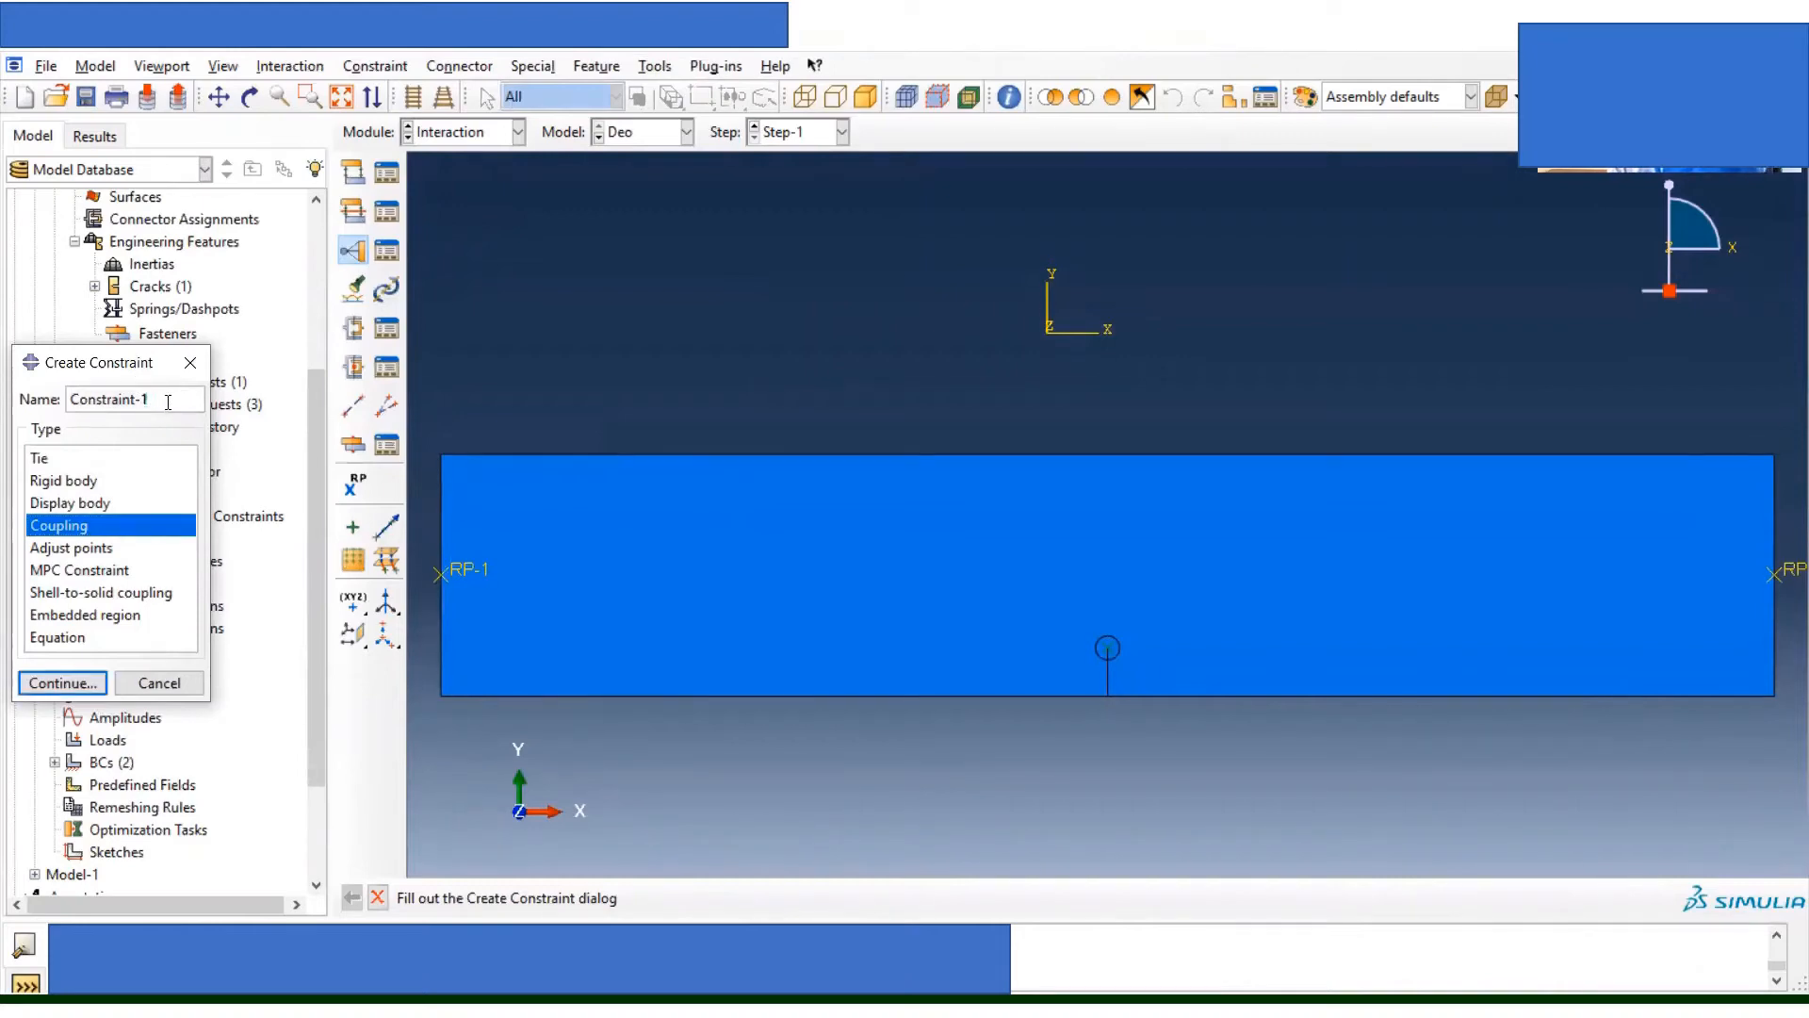
type("-left")
left_click(60, 685)
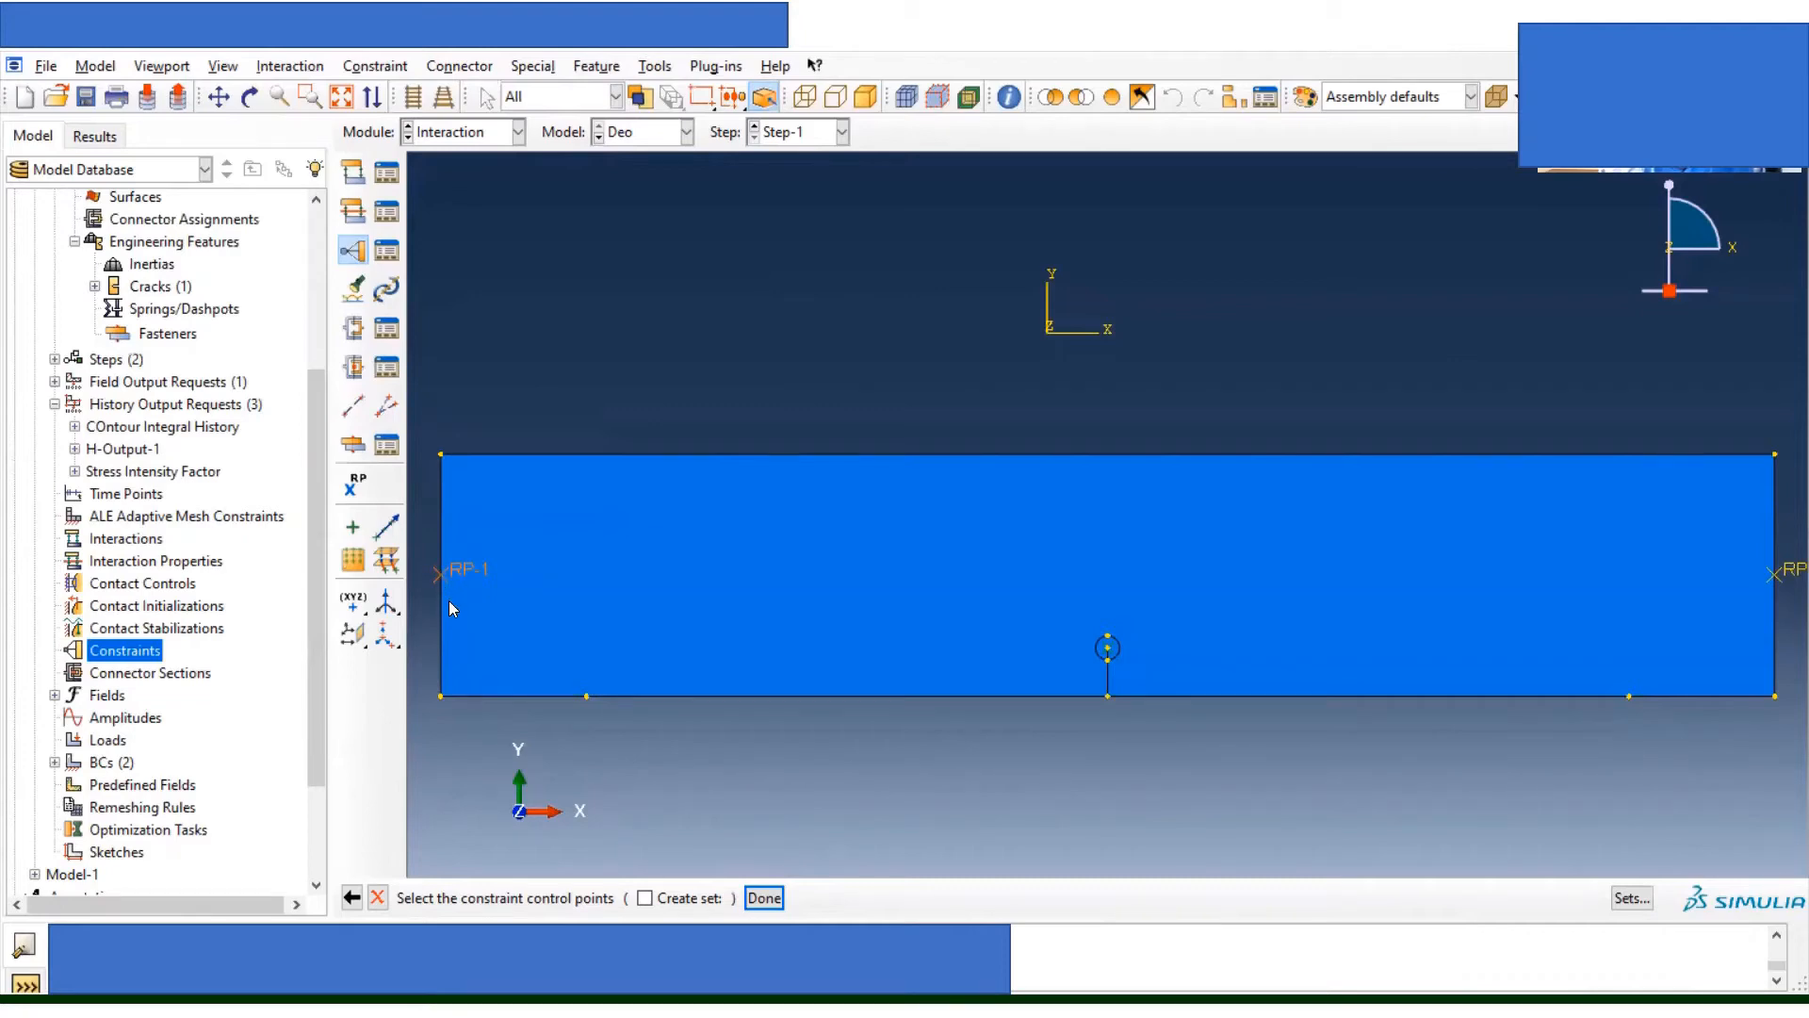
left_click(764, 898)
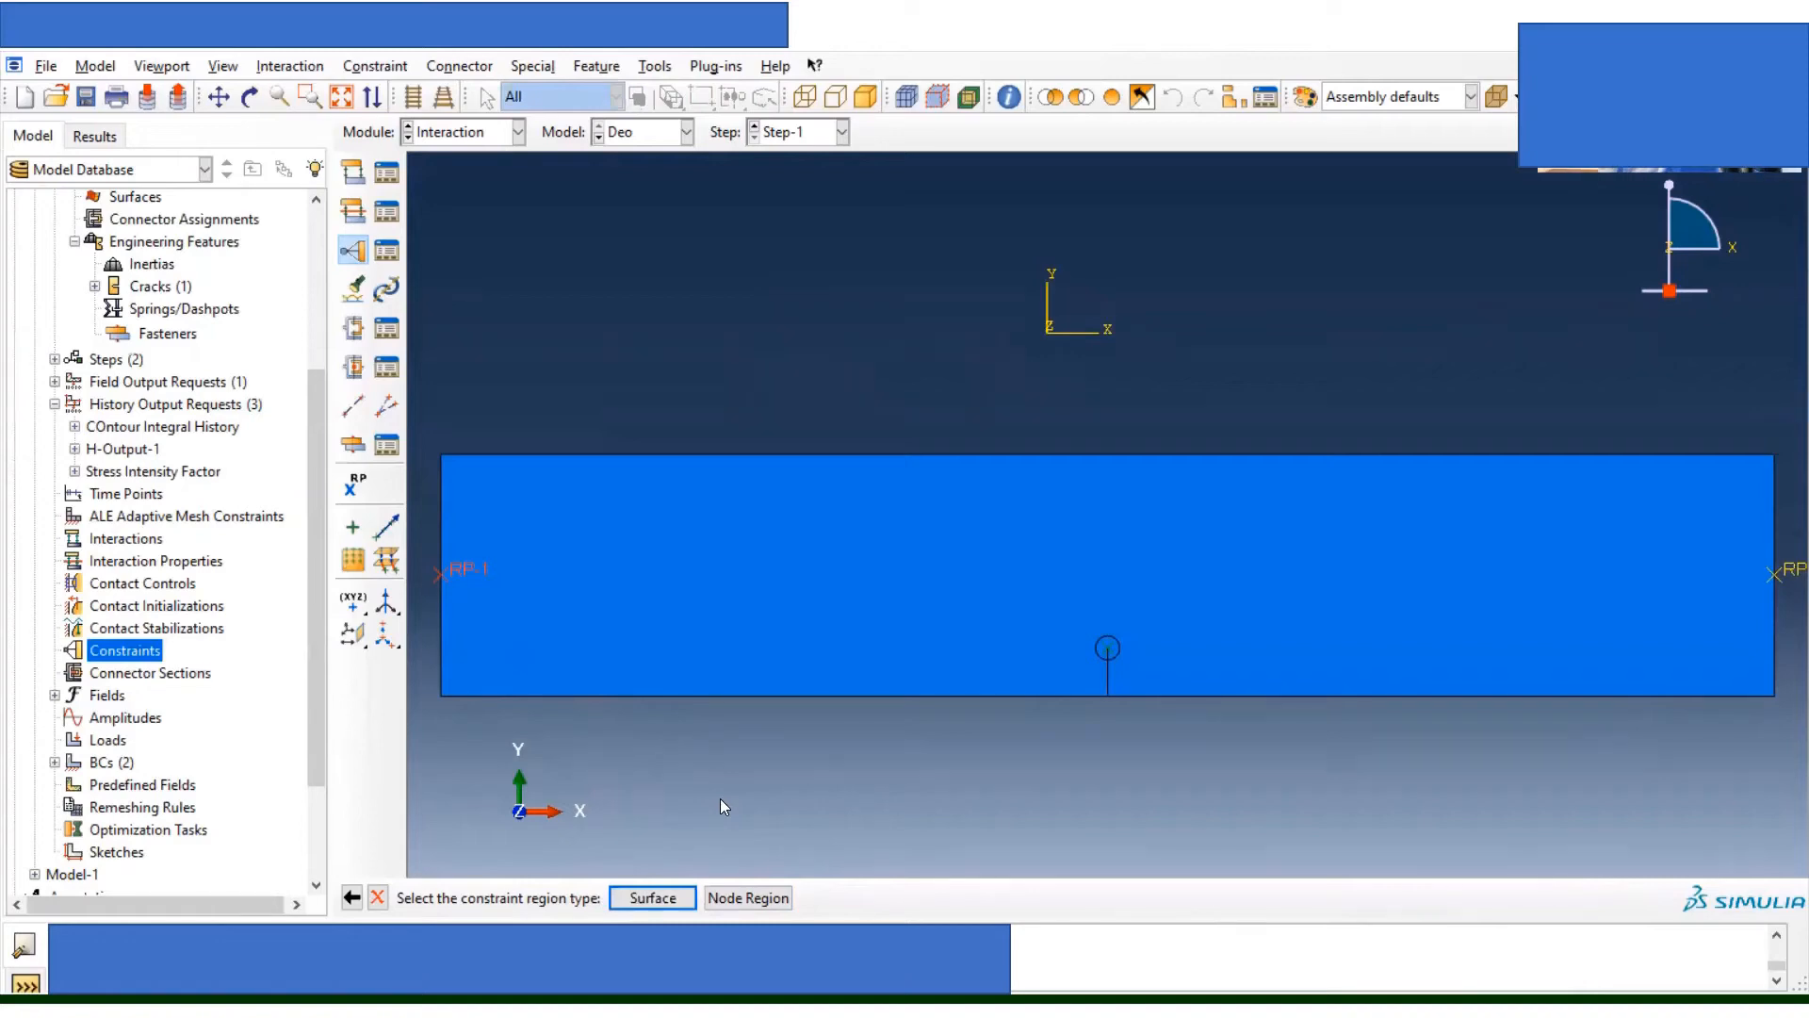
left_click(753, 902)
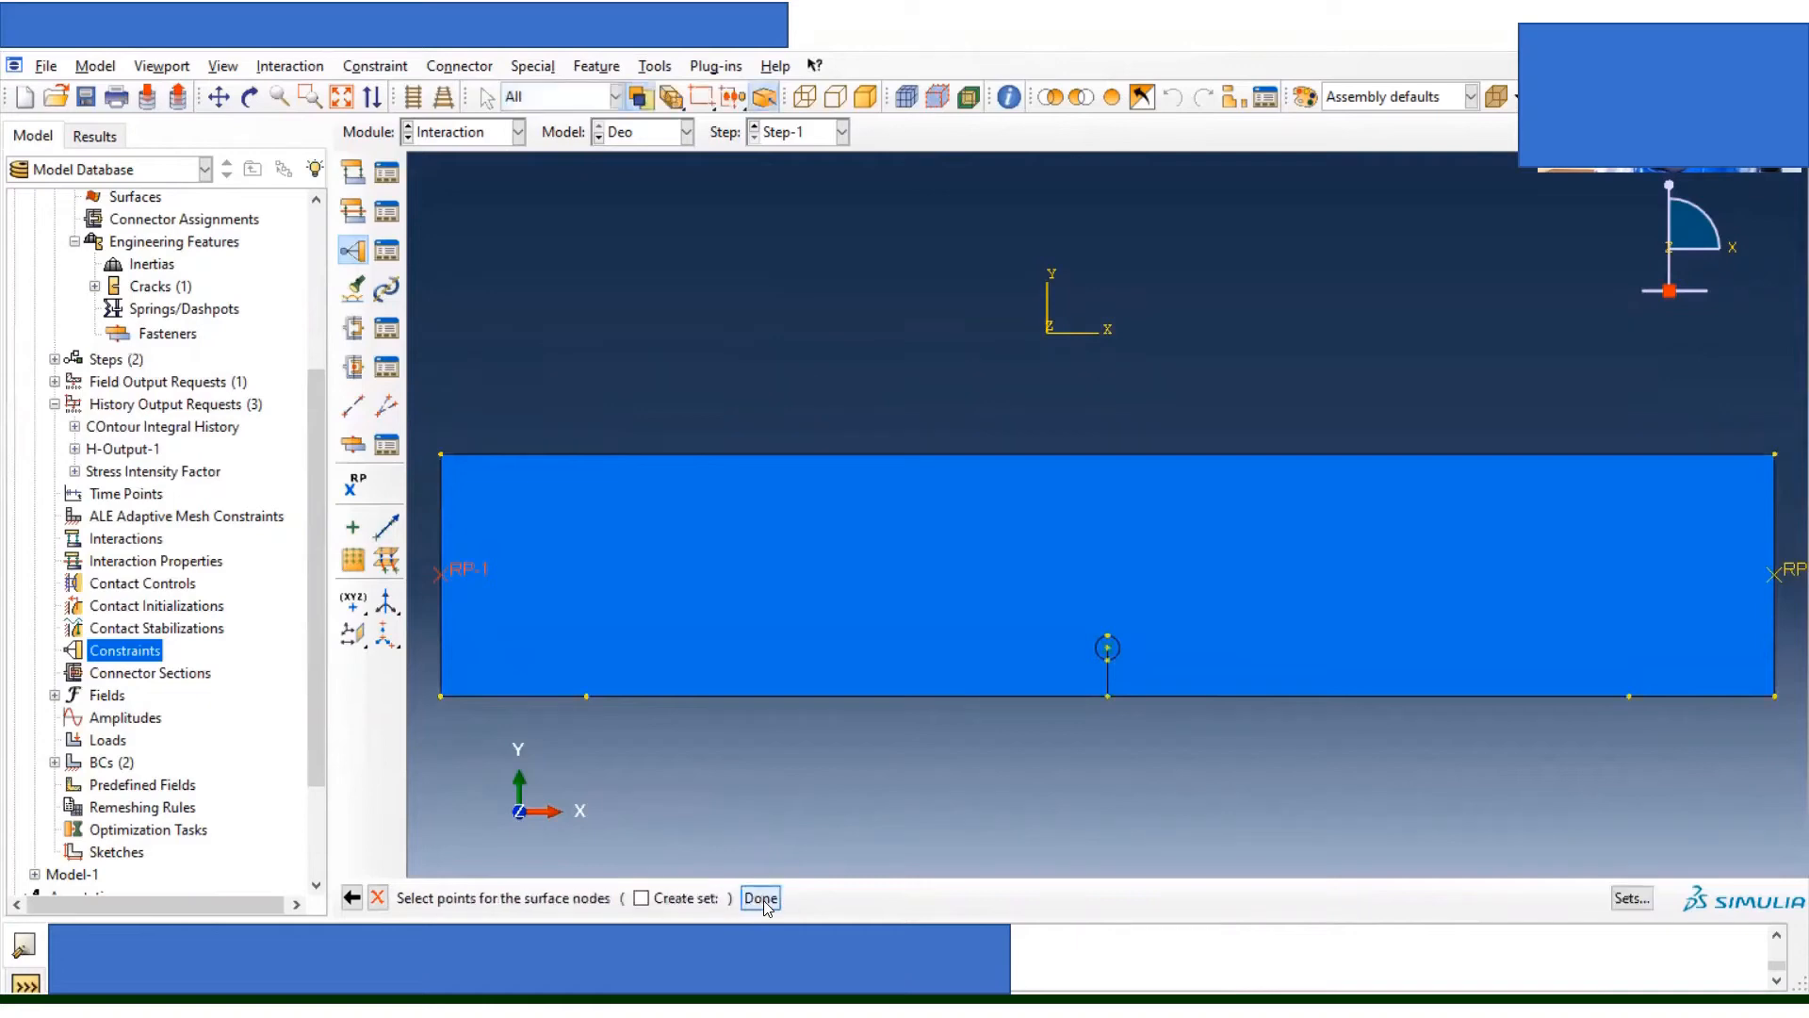
left_click(1631, 900)
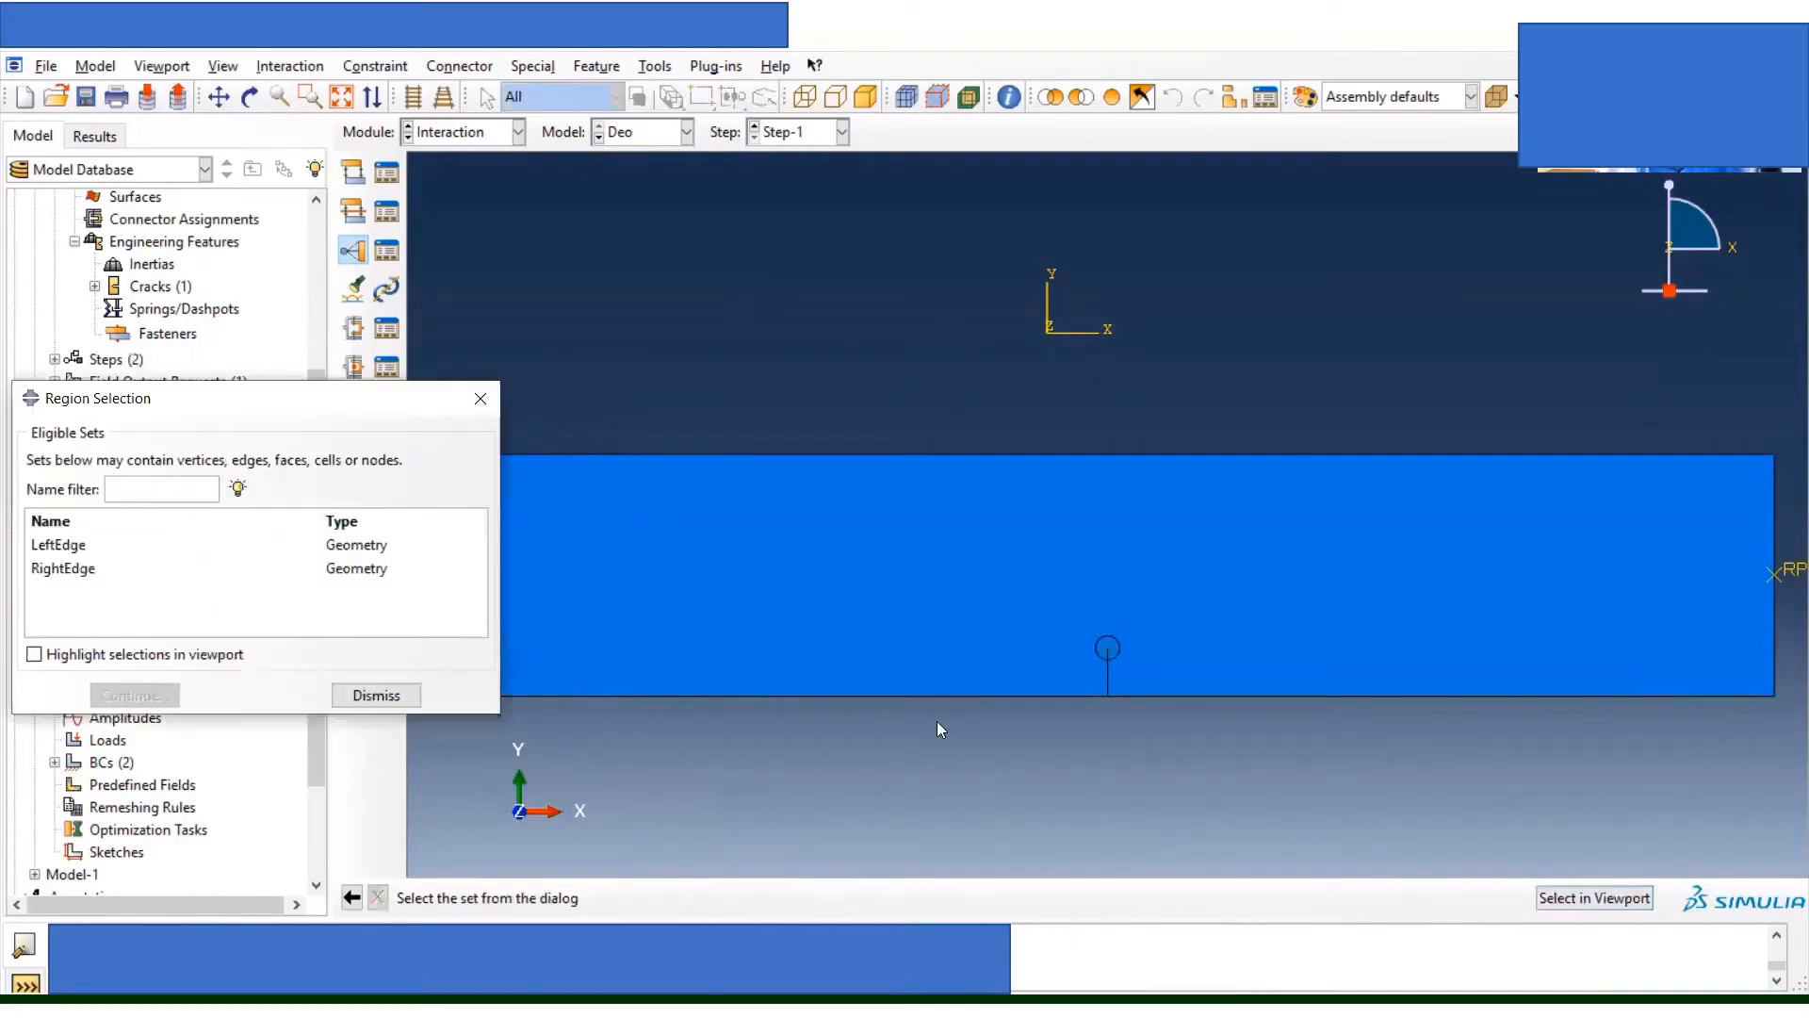
left_click(72, 551)
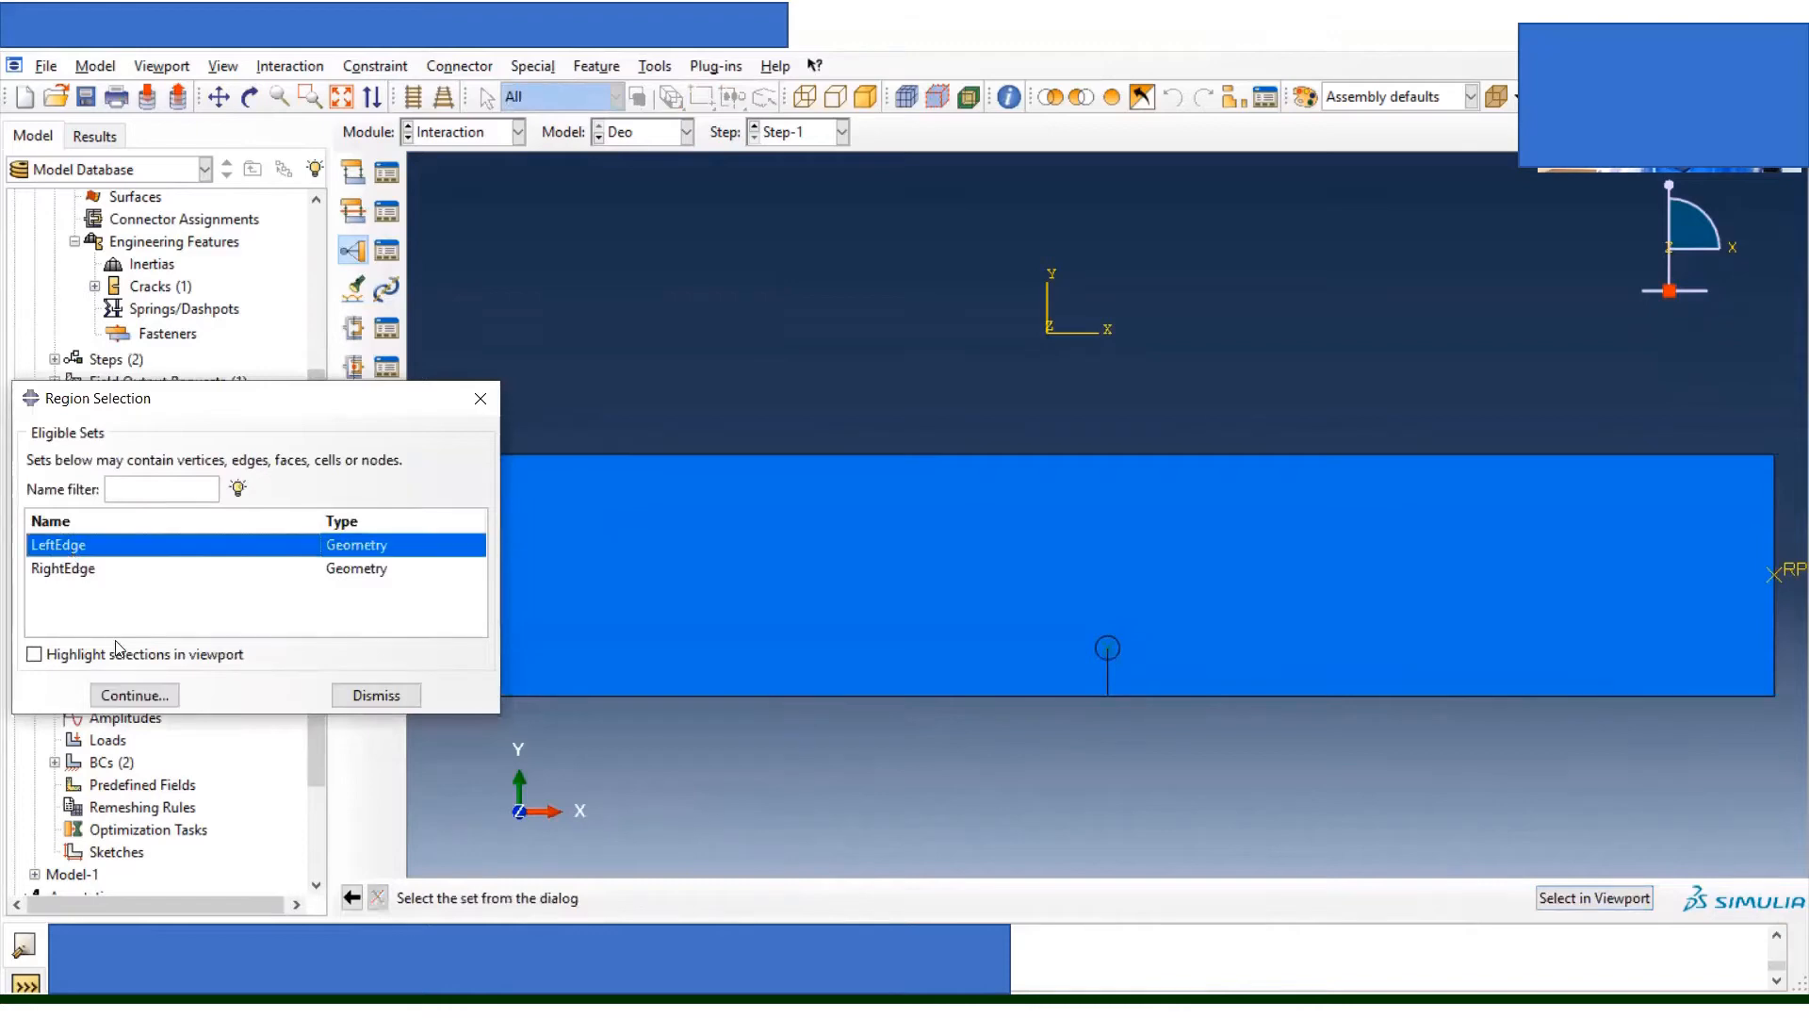
left_click(136, 698)
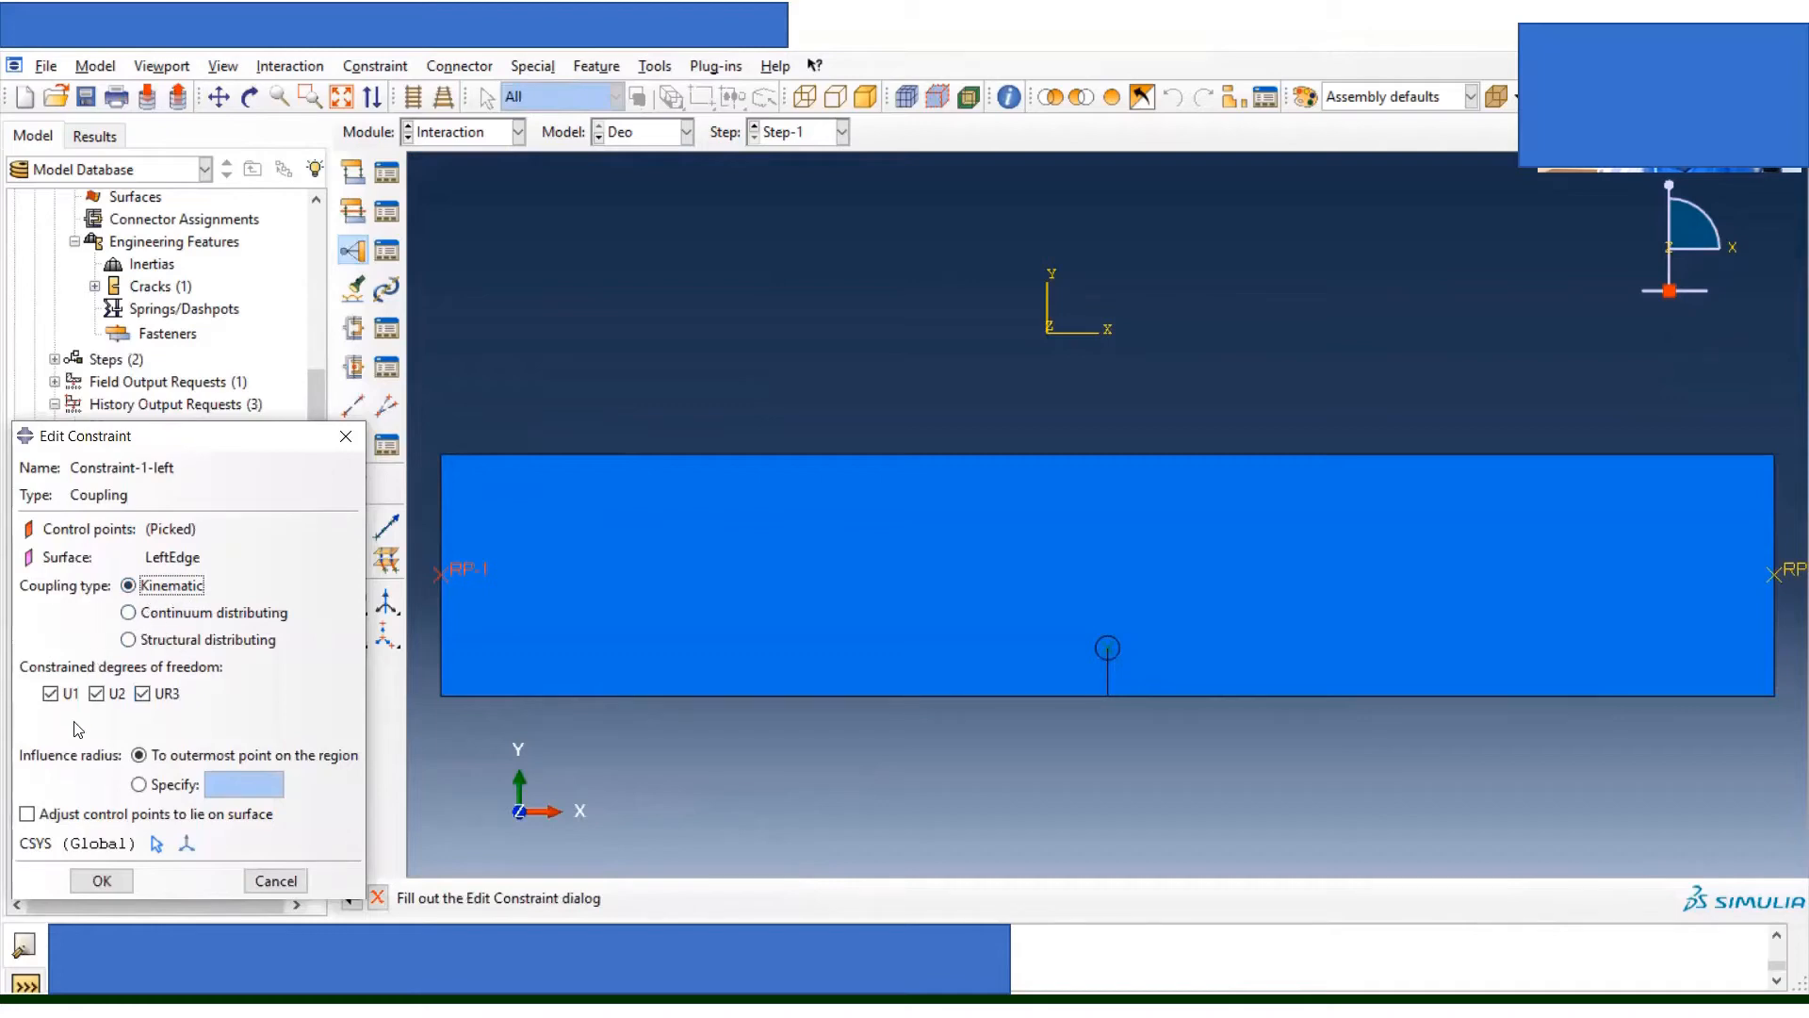
left_click(101, 882)
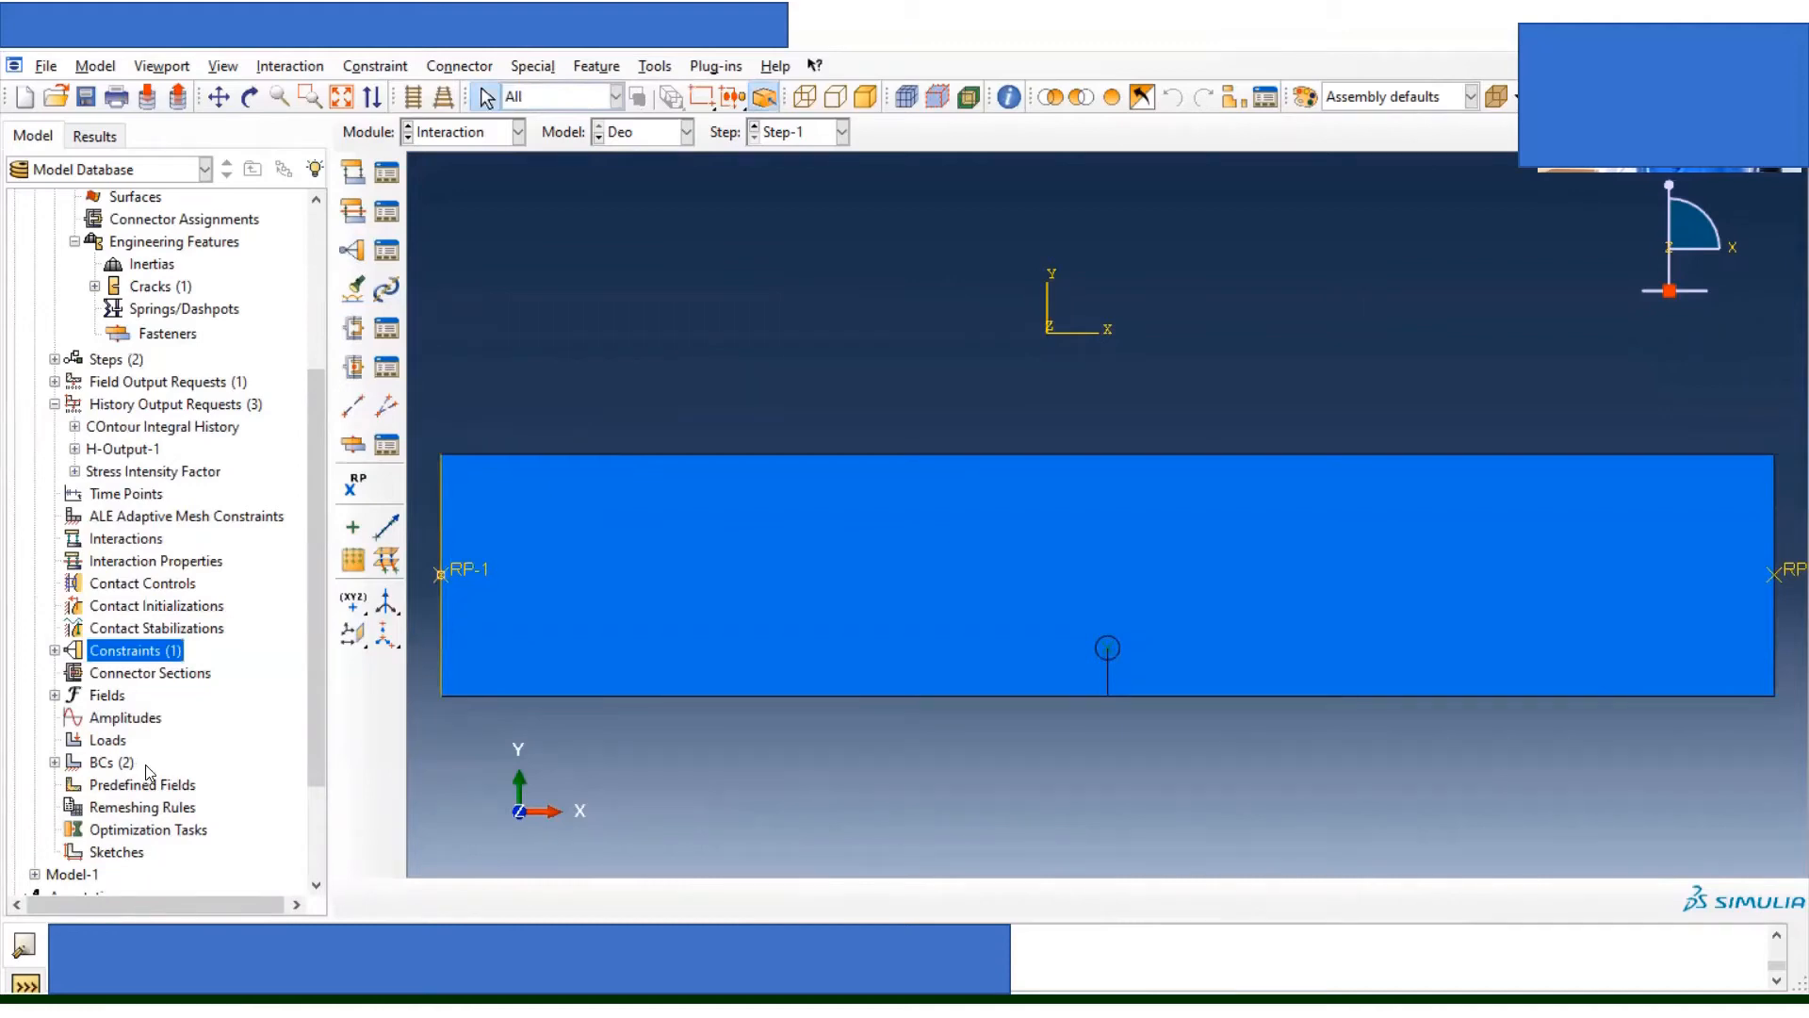
Step: Create kinematic coupling Constraint-2-right between the right reference point and node region set RightEdge, constraining U1, U2 and UR3, and save the model database
double_click(151, 652)
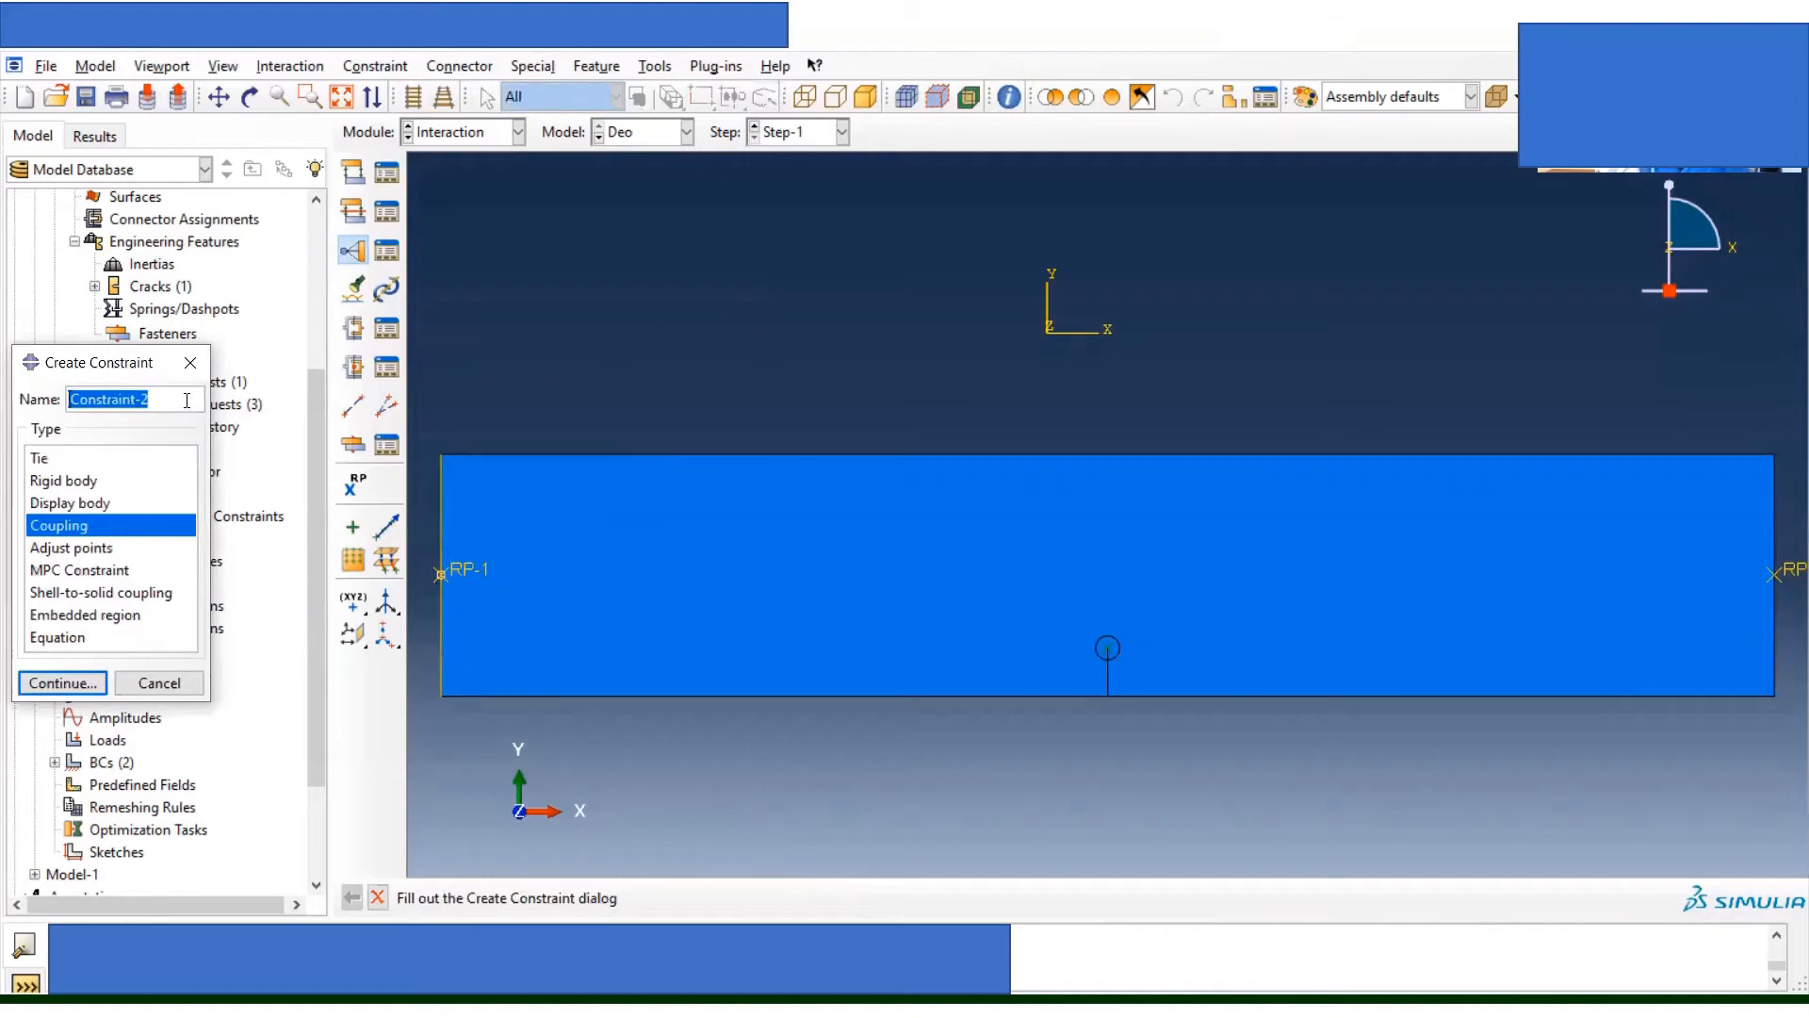
left_click(187, 400)
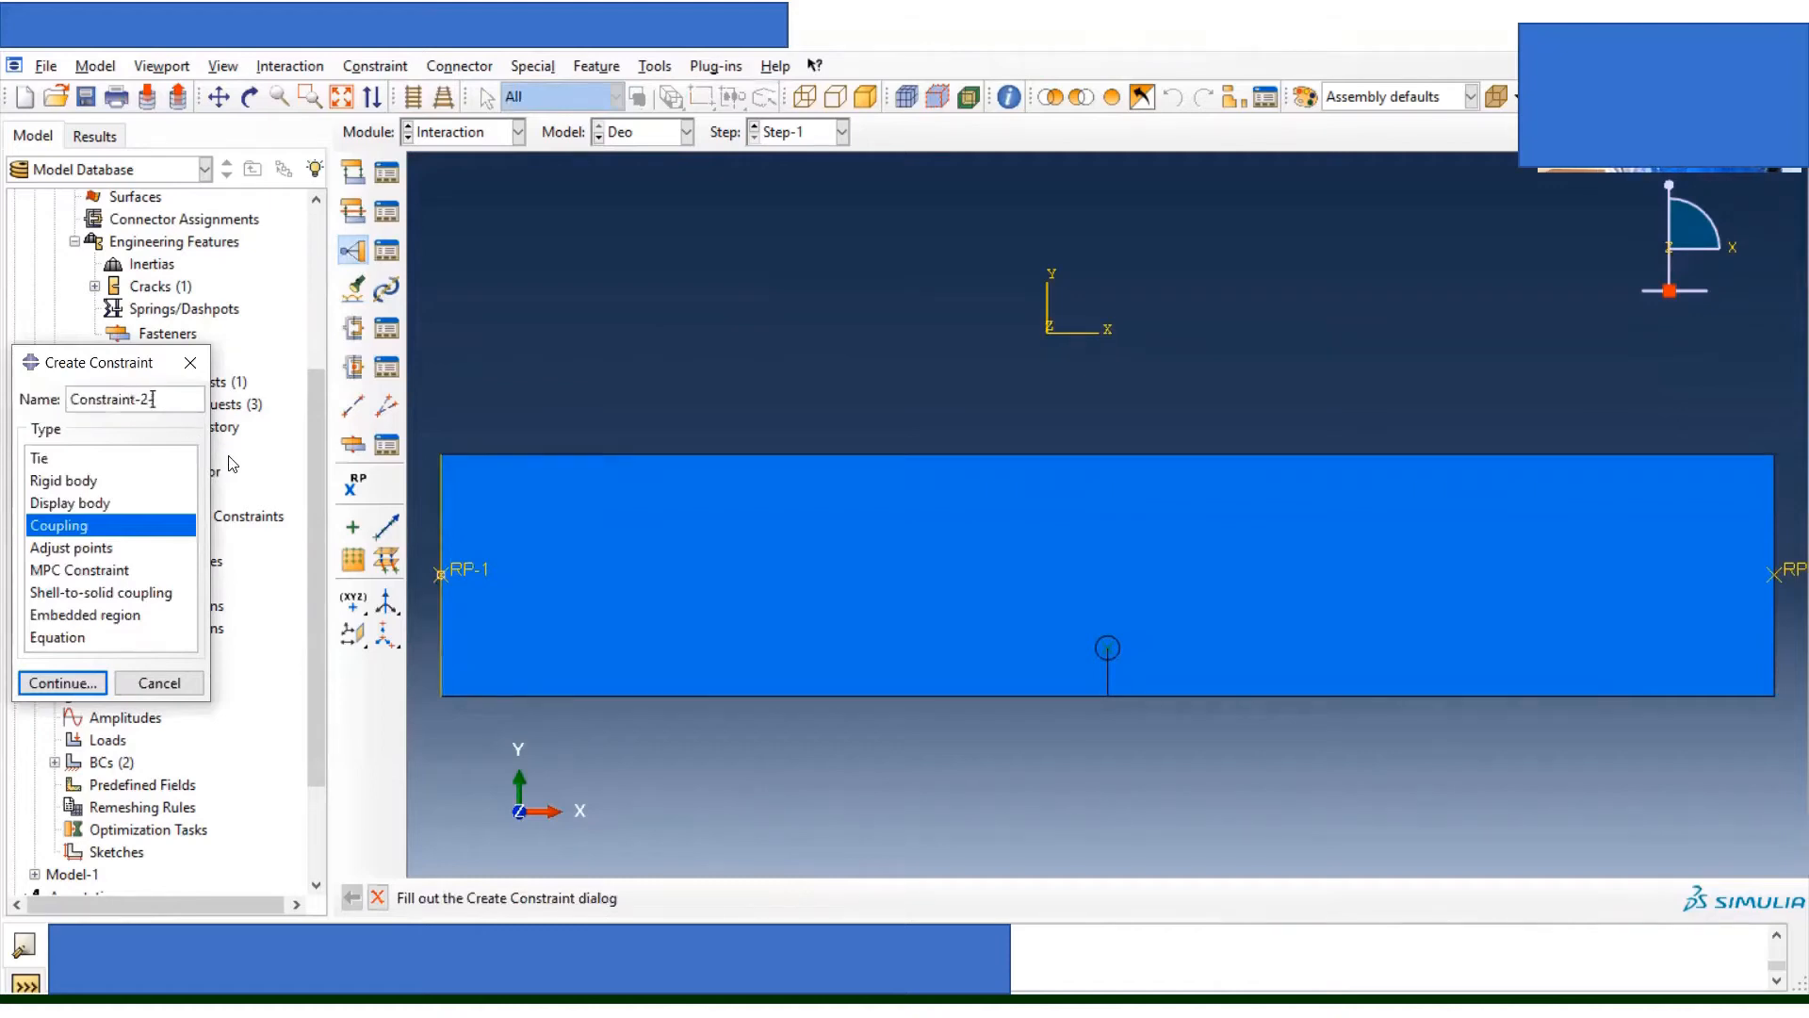
type("-right")
left_click(85, 692)
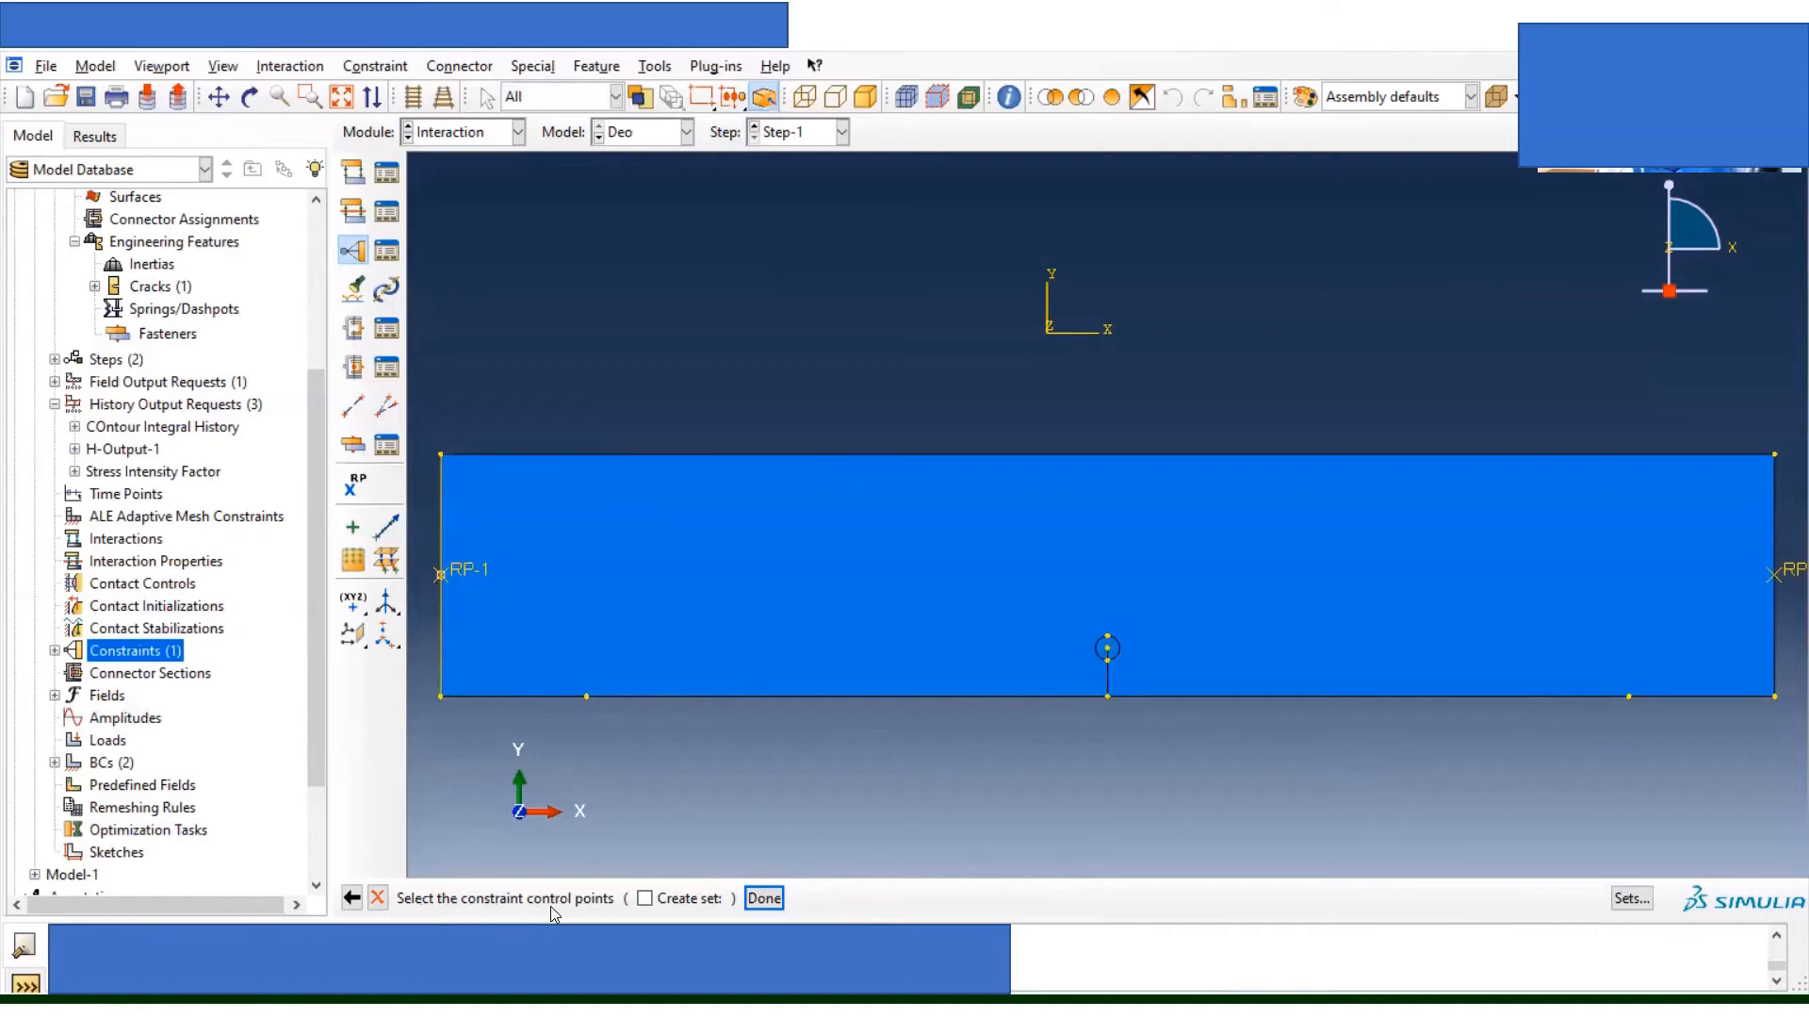
left_click(774, 897)
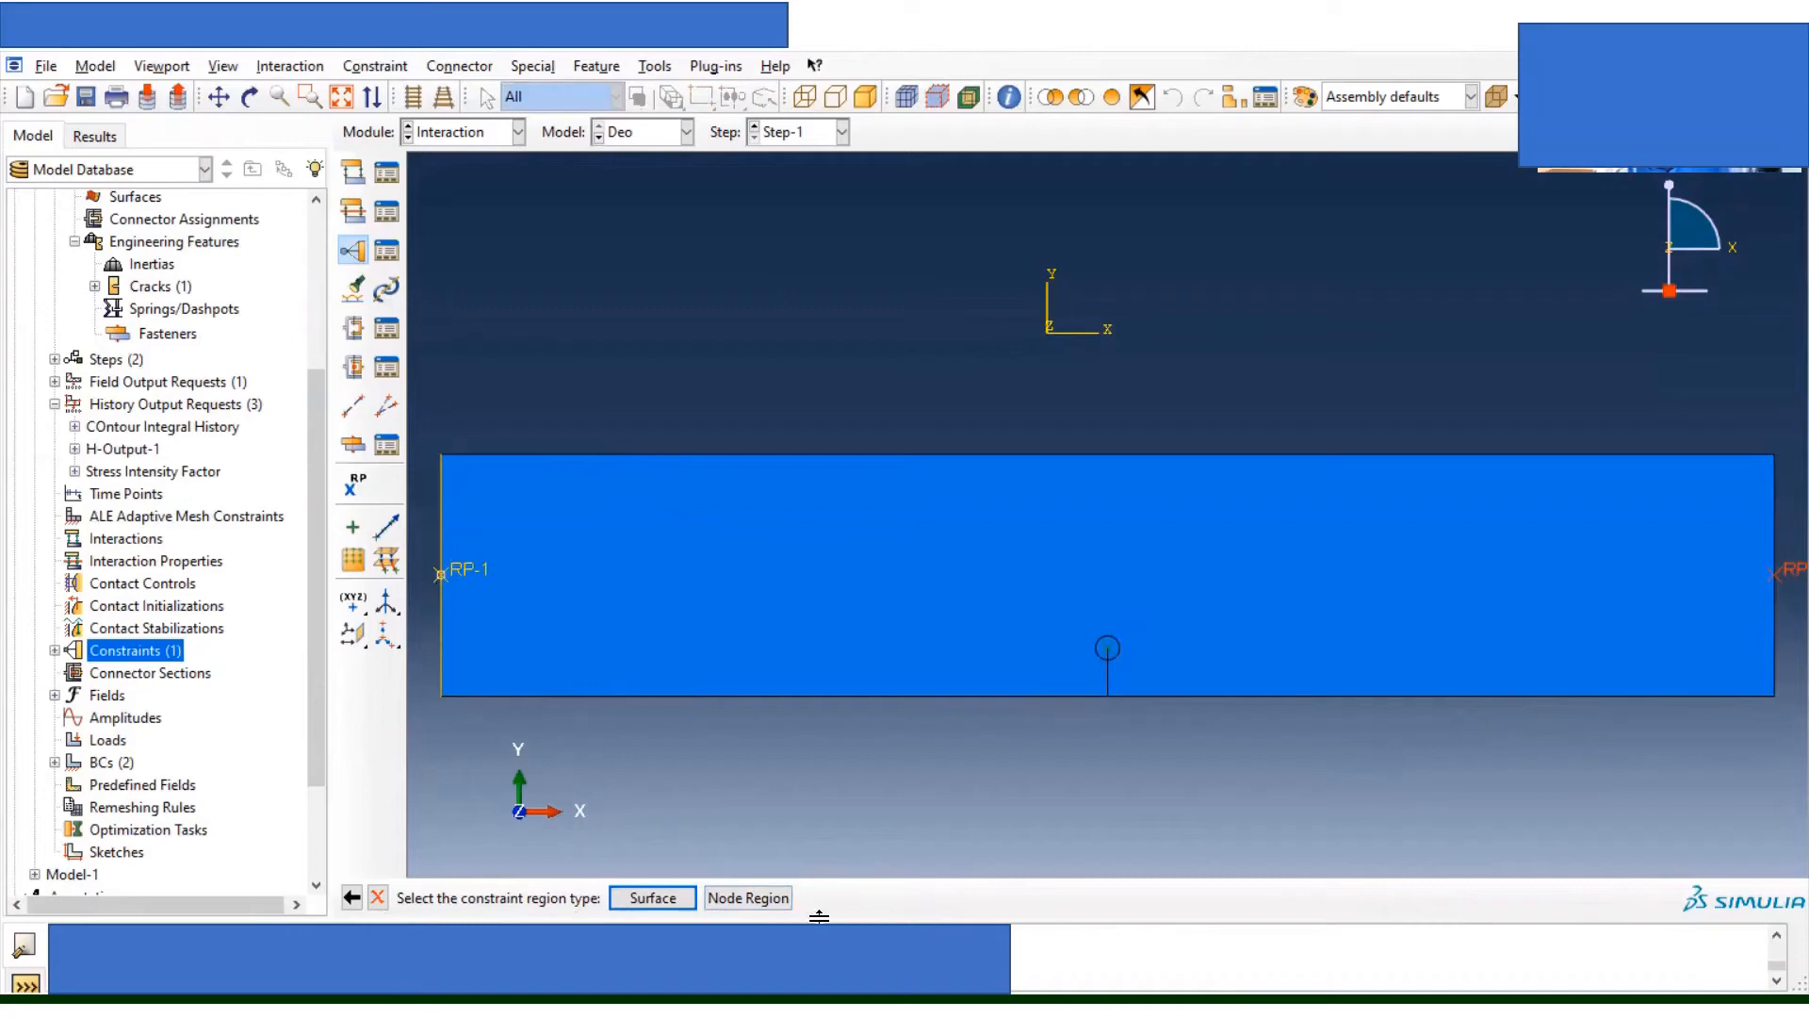
left_click(753, 898)
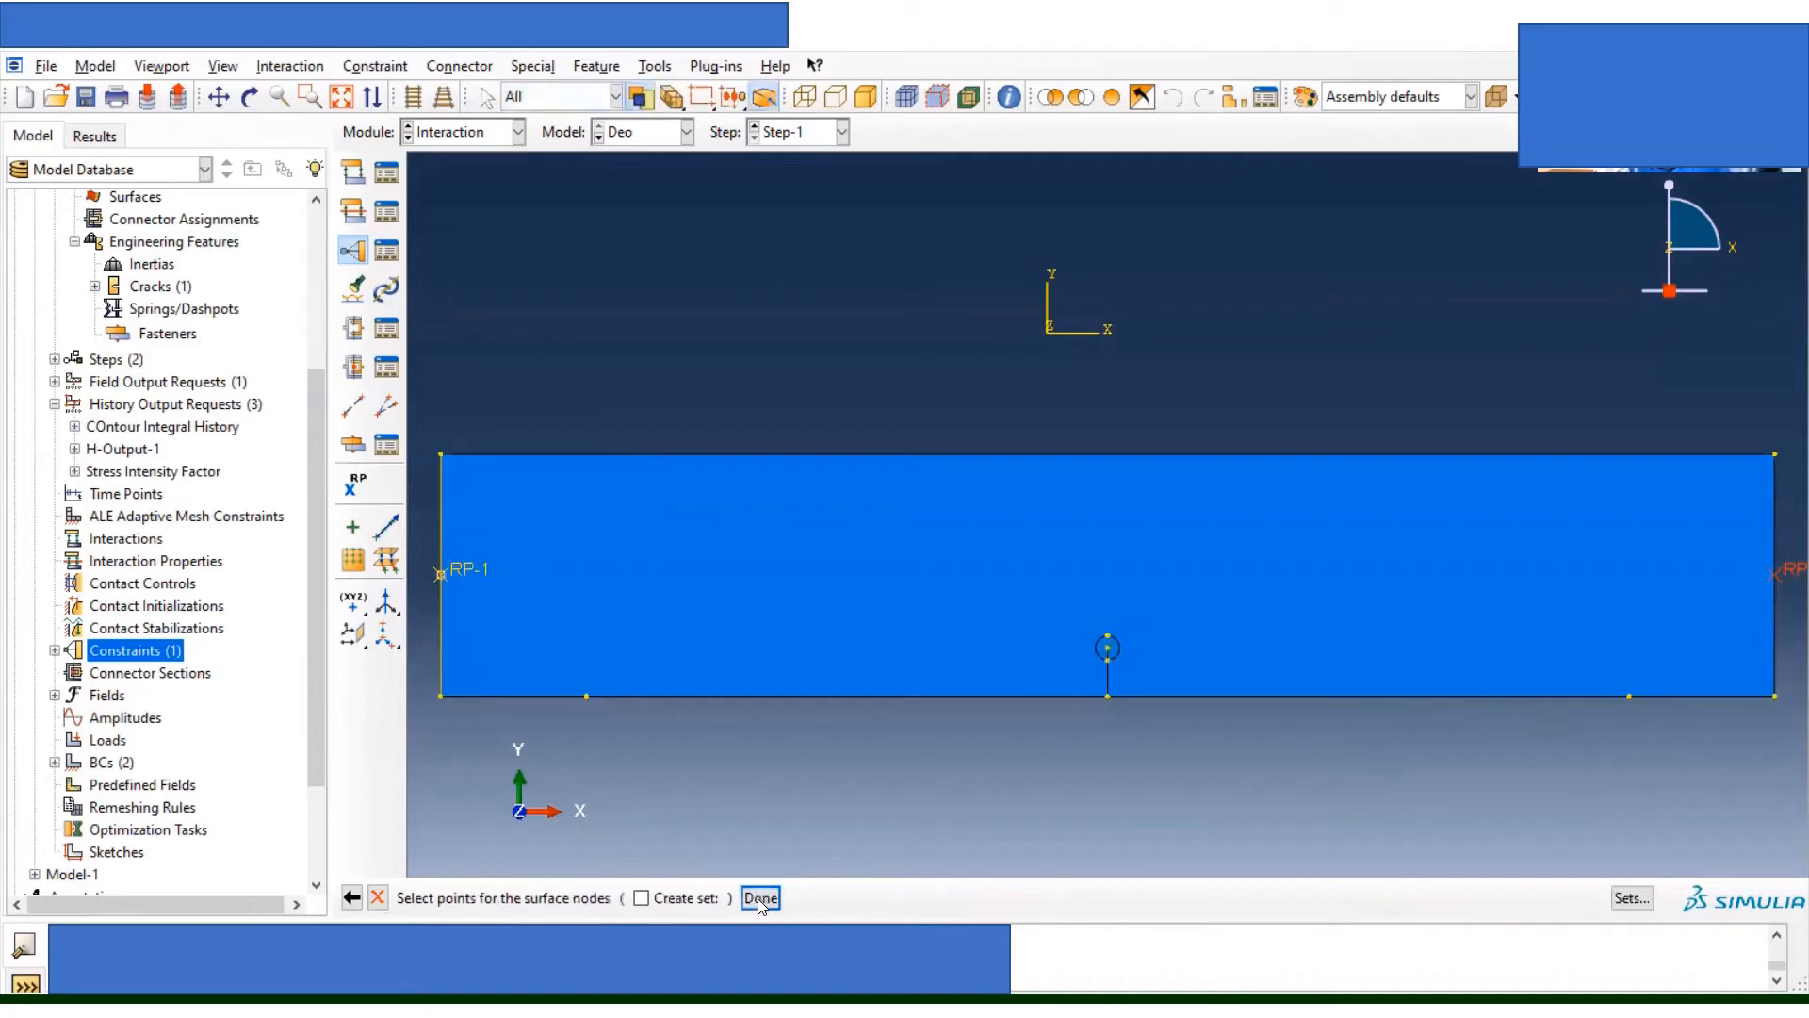
left_click(1631, 898)
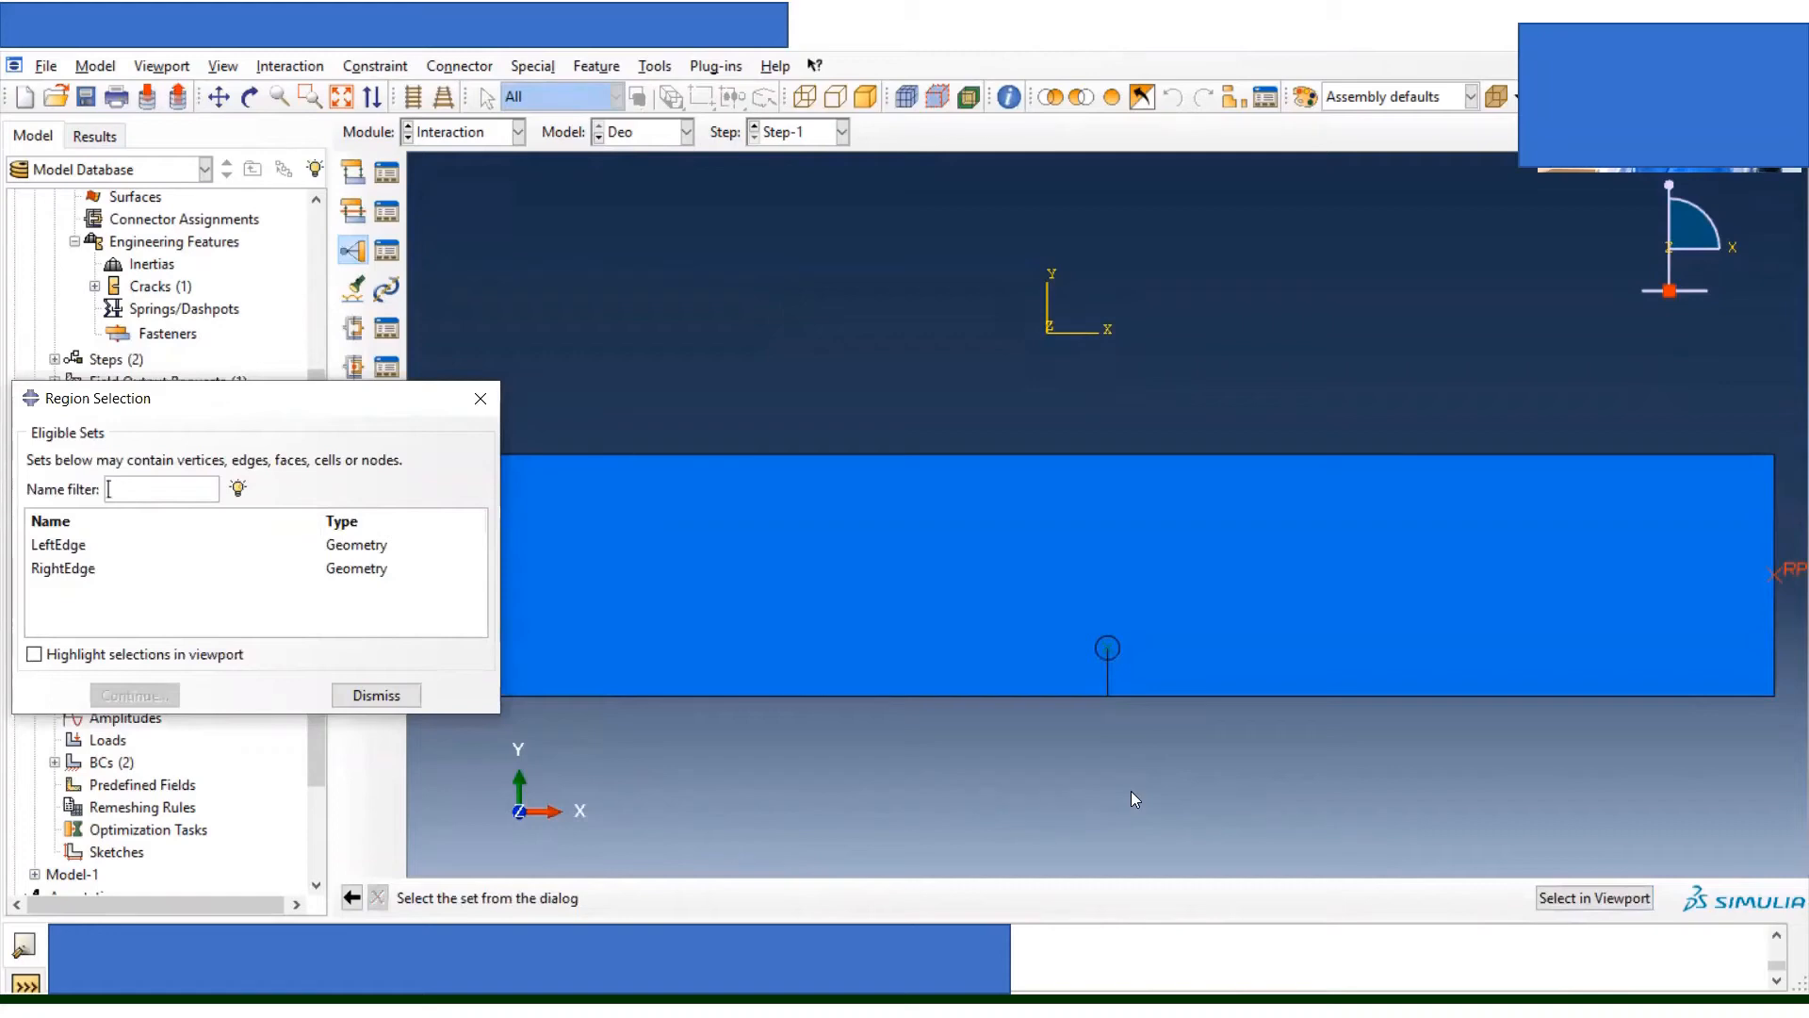
left_click(88, 572)
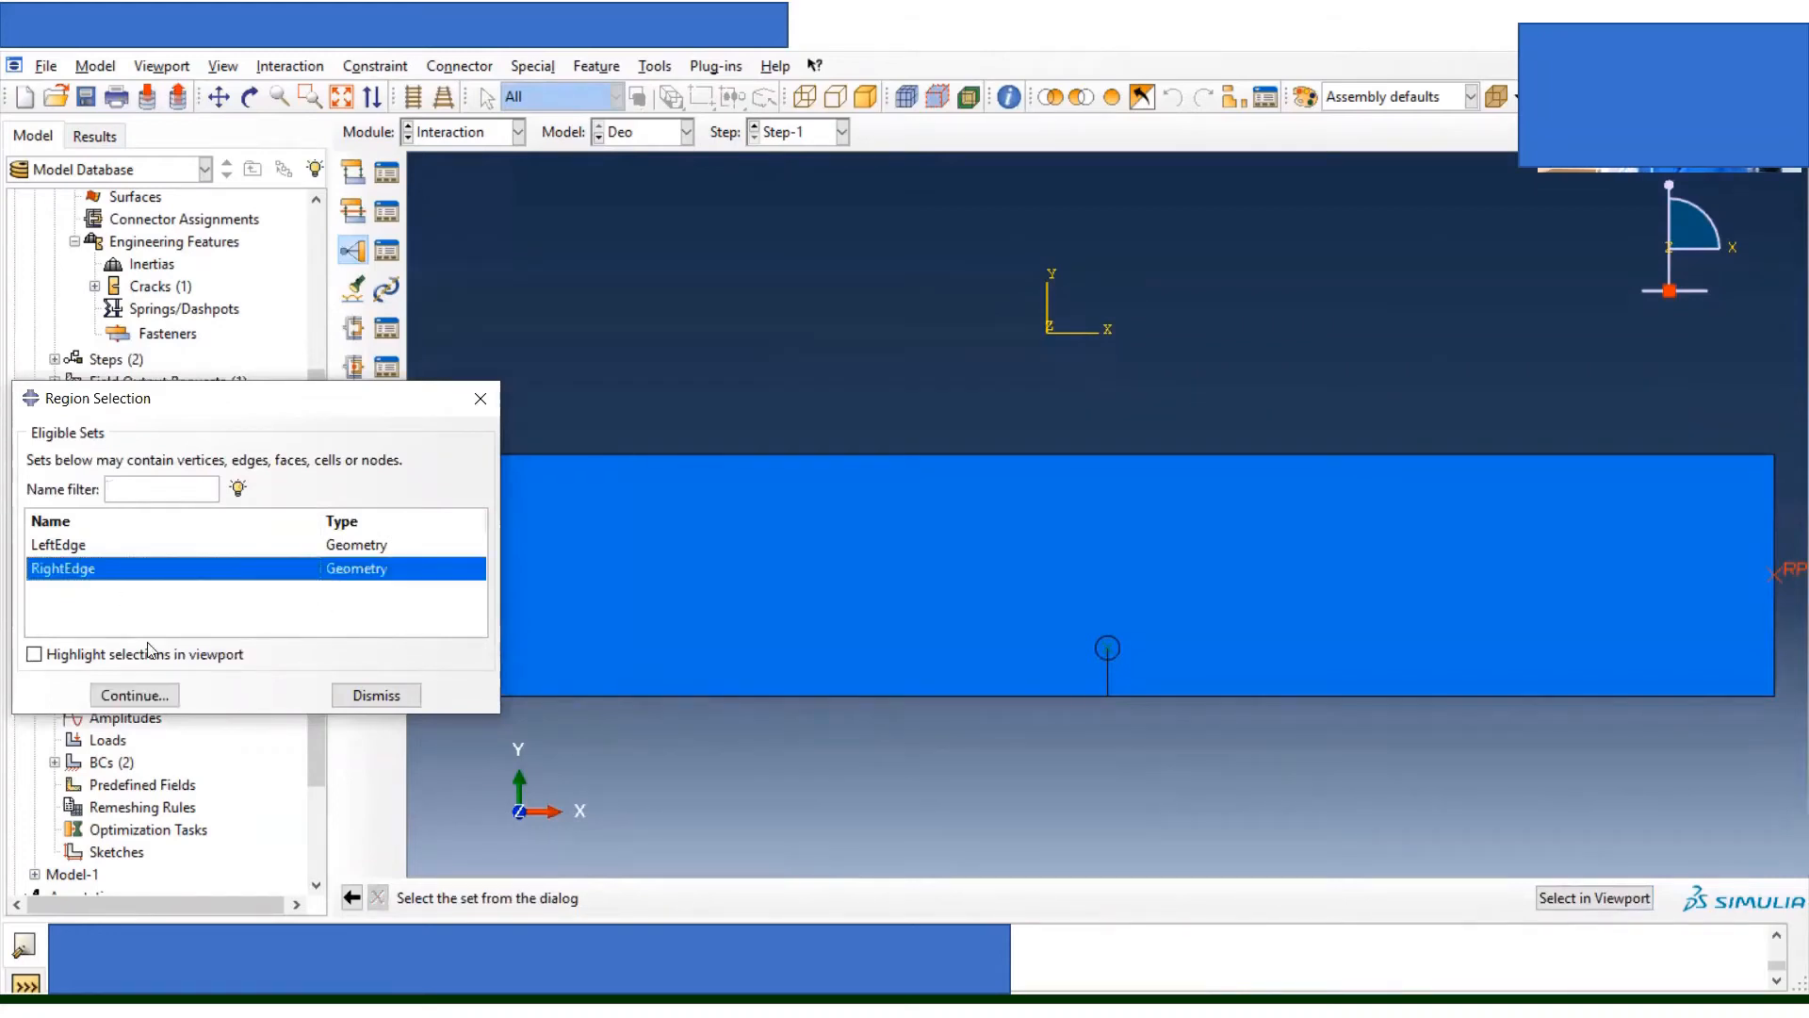
left_click(134, 696)
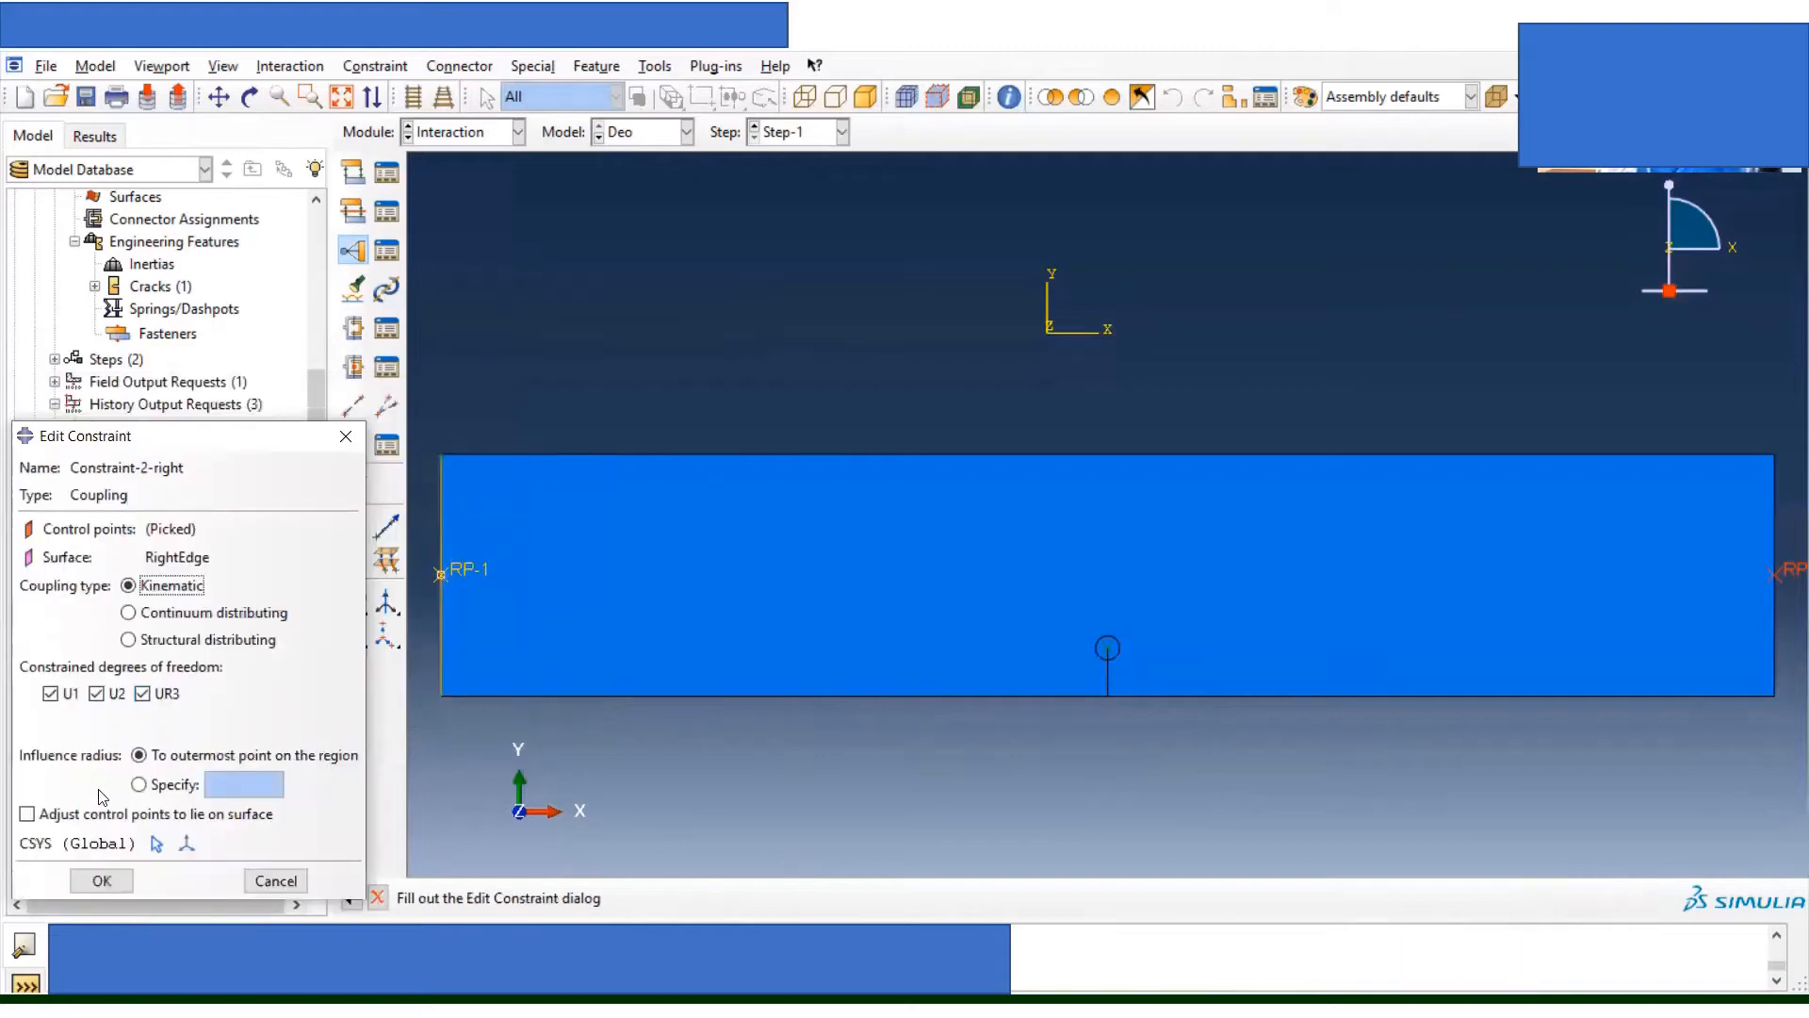
left_click(94, 882)
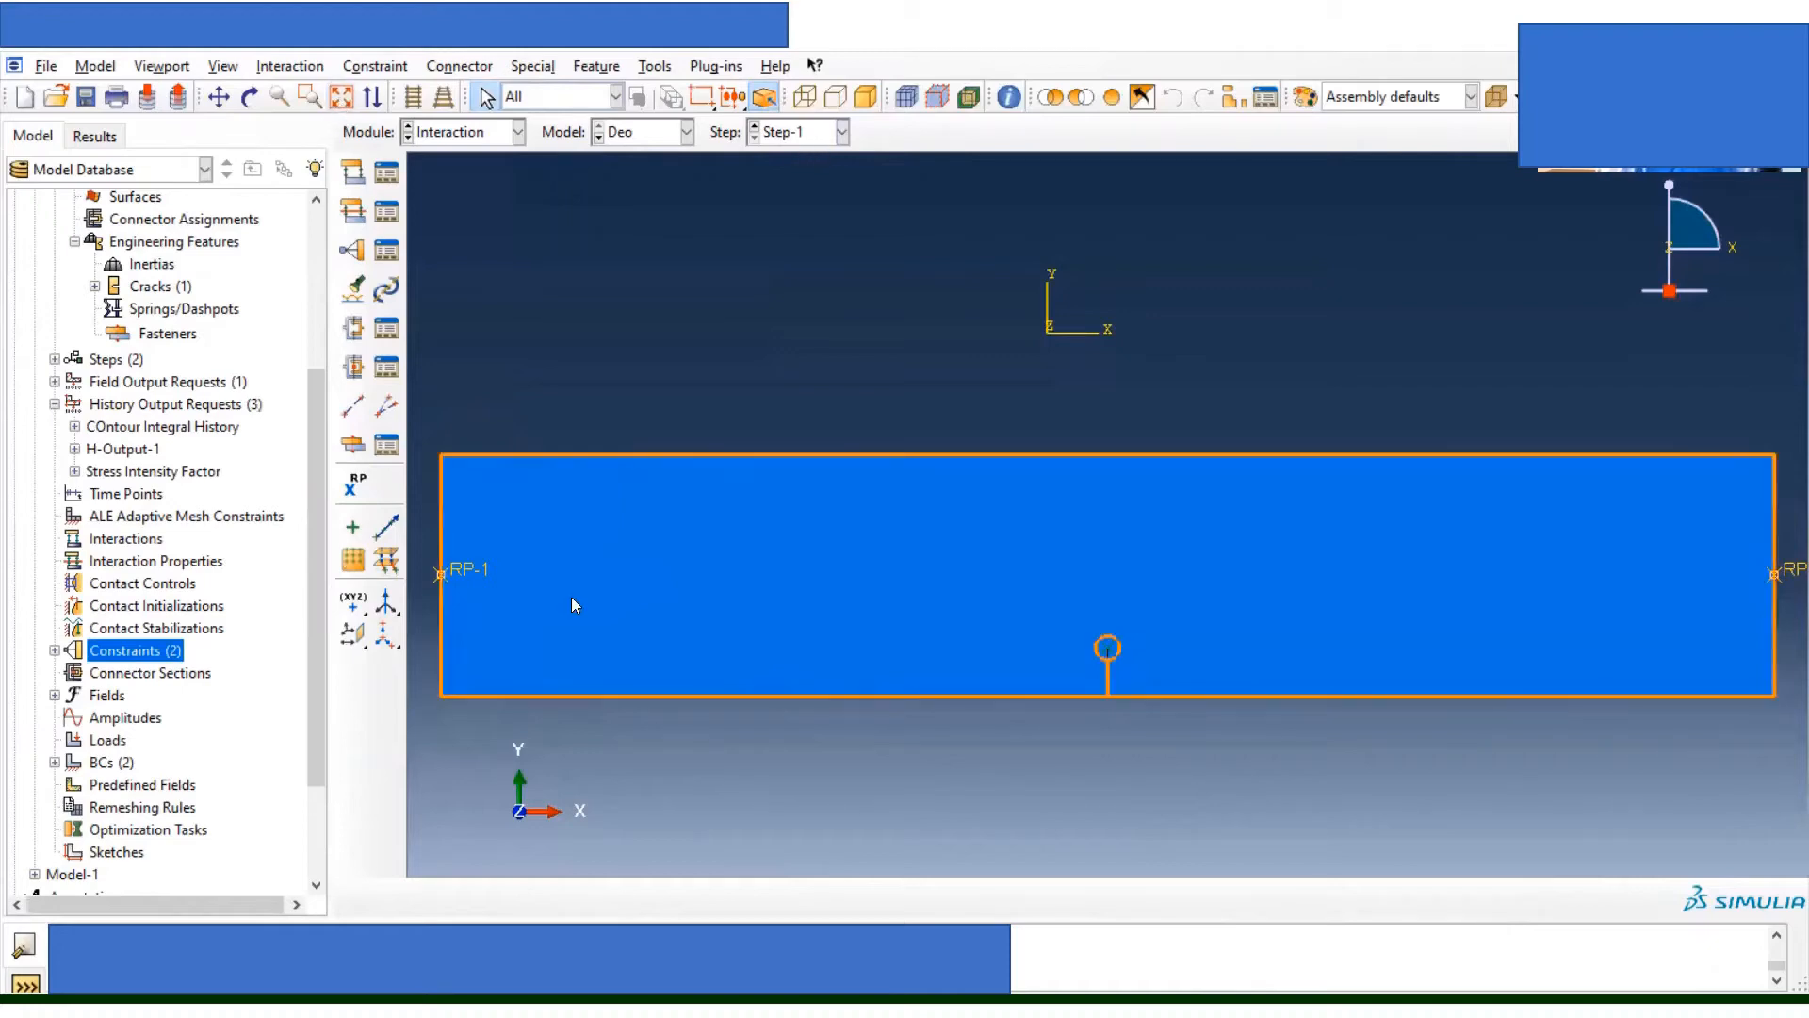
left_click(84, 100)
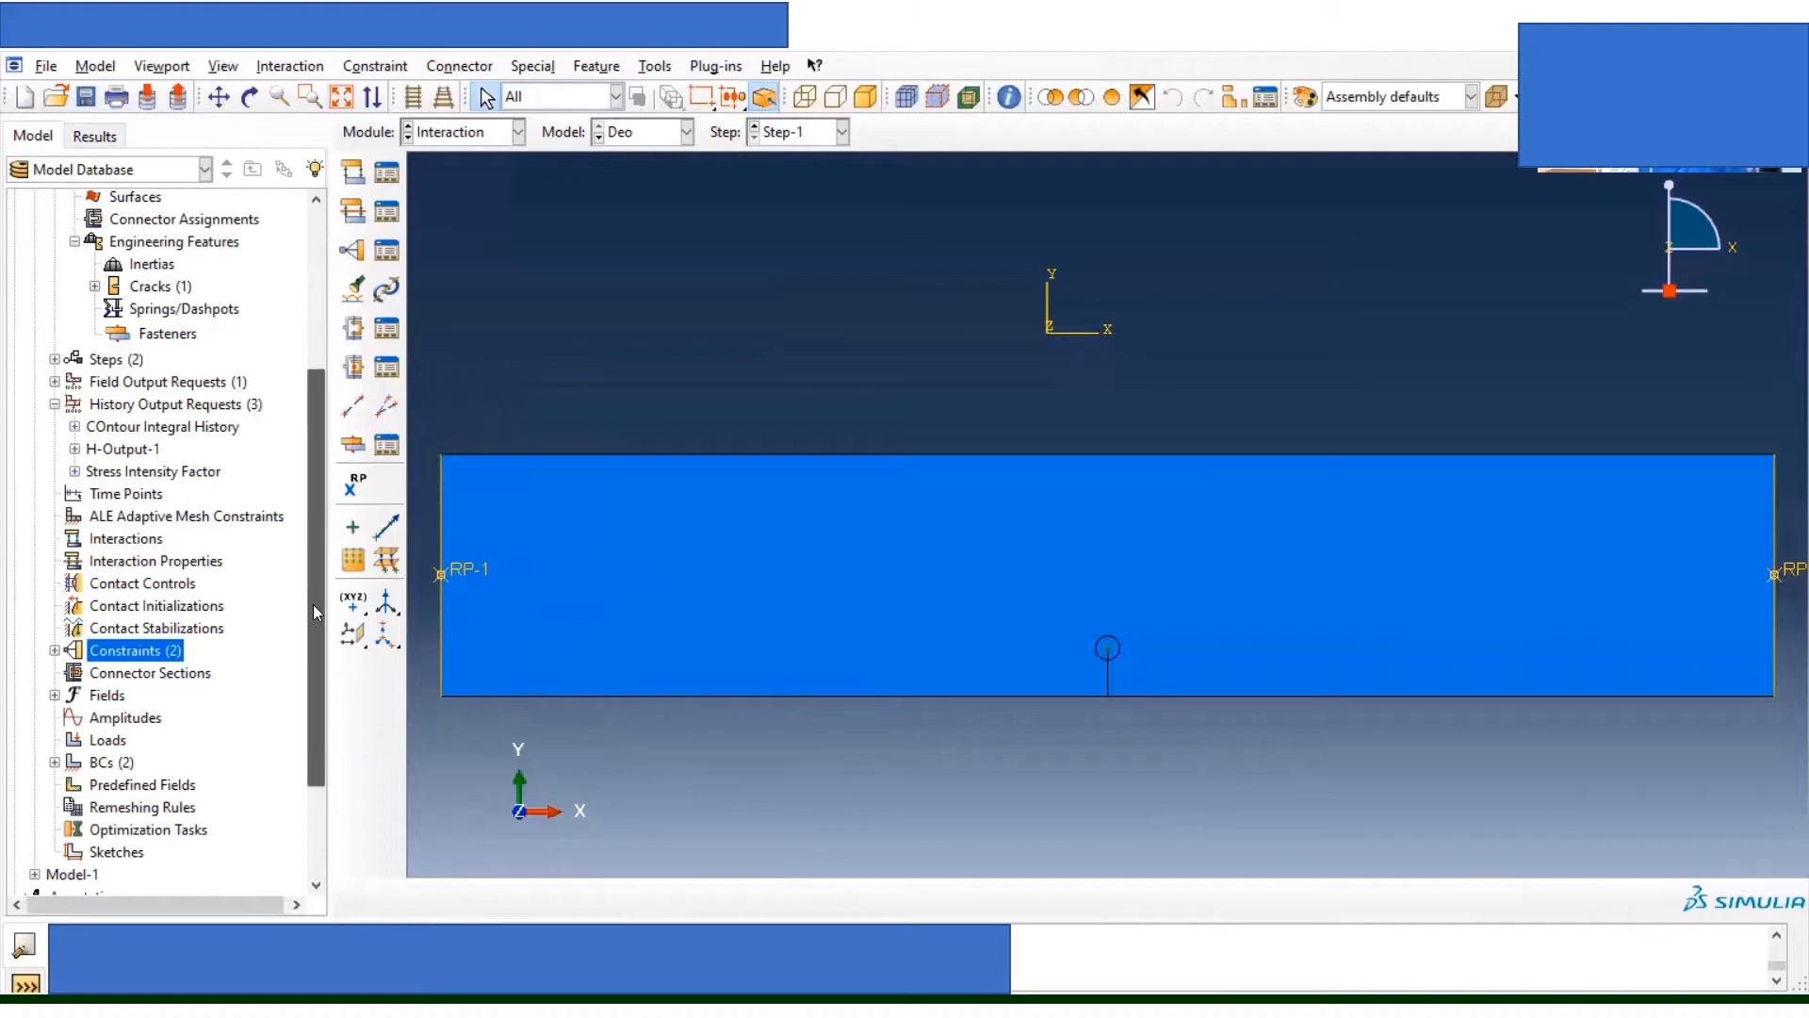
Step: Create moment load Load-1-left in Step-1 on reference point RP-1, with CM3 set to -1075
left_click_drag(313, 603, 314, 670)
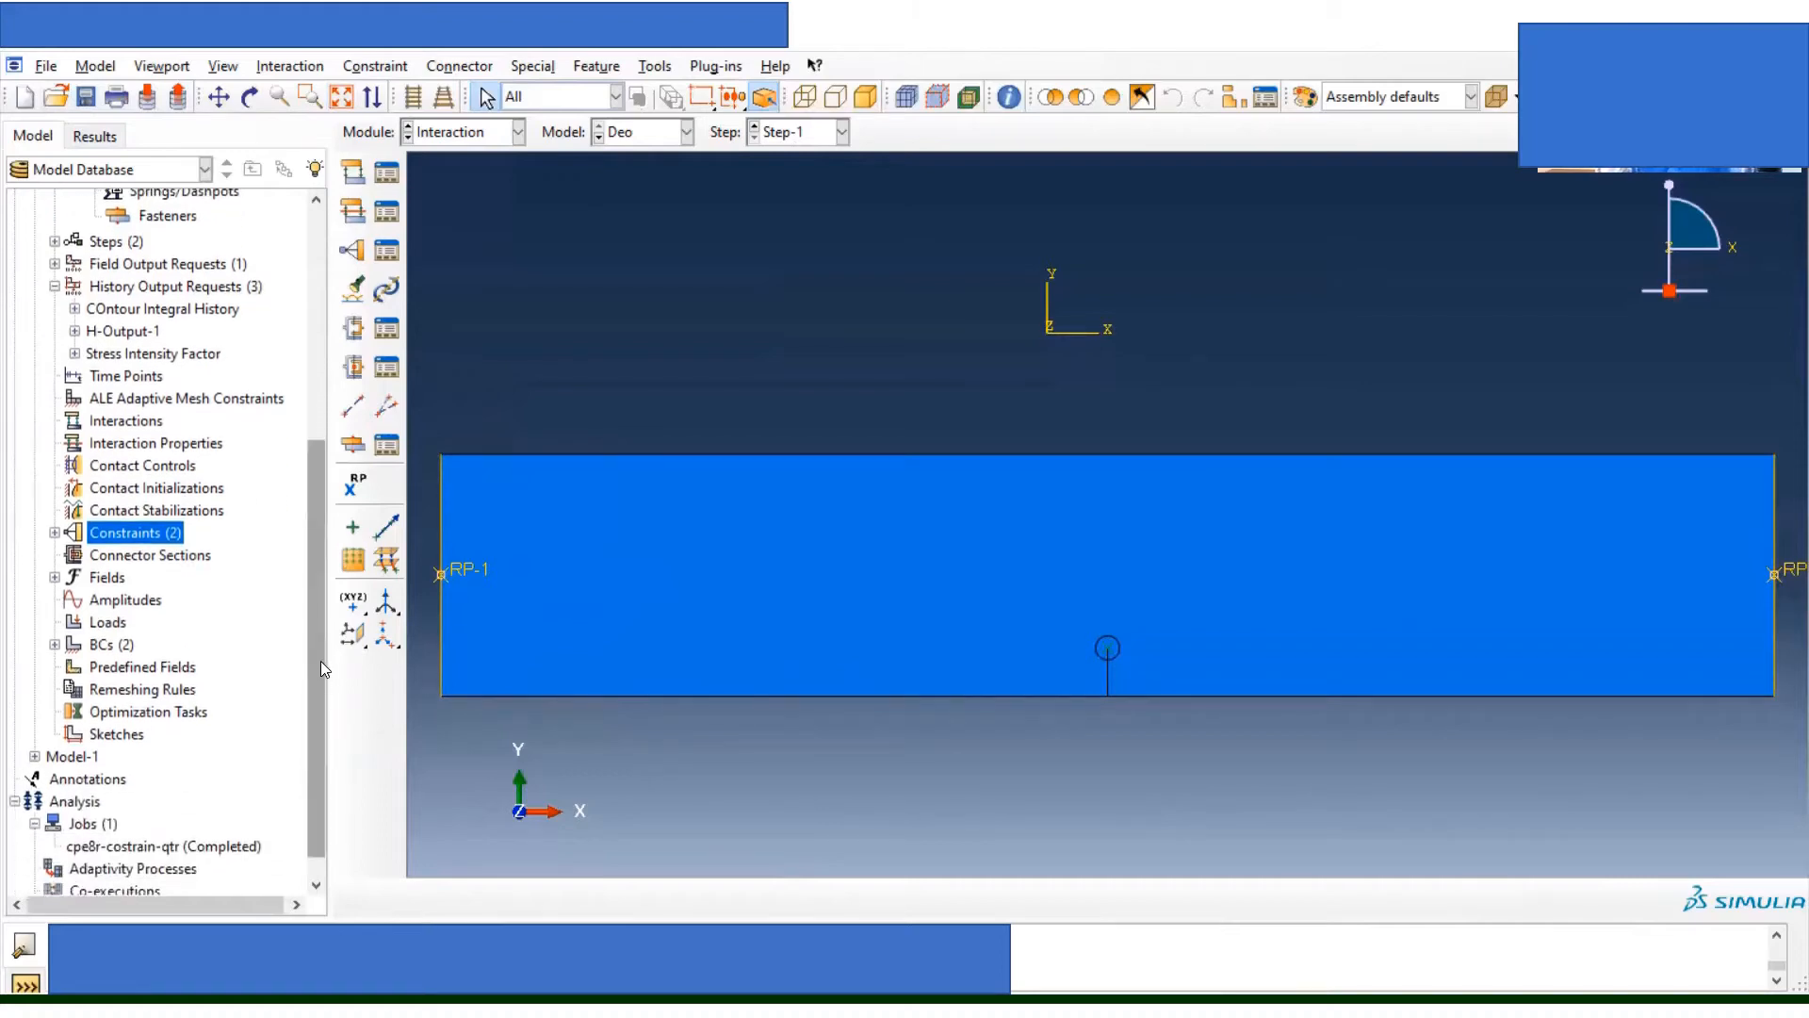
double_click(106, 622)
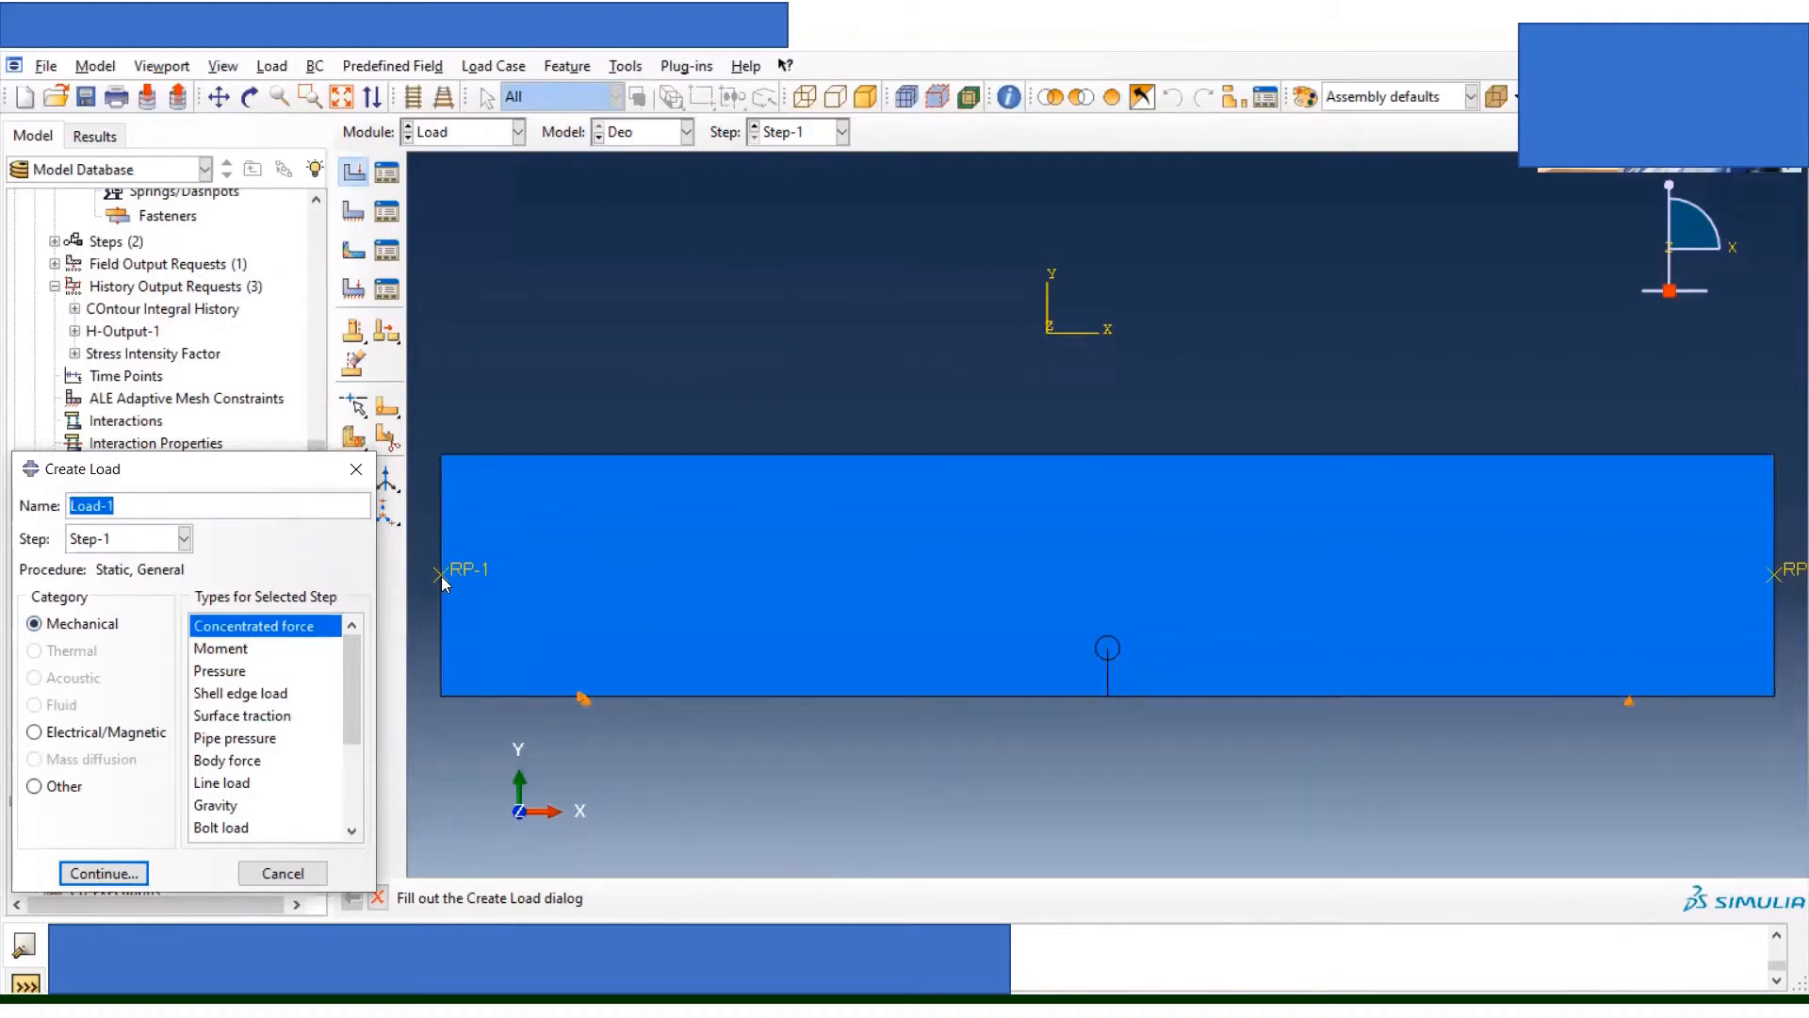
left_click(248, 652)
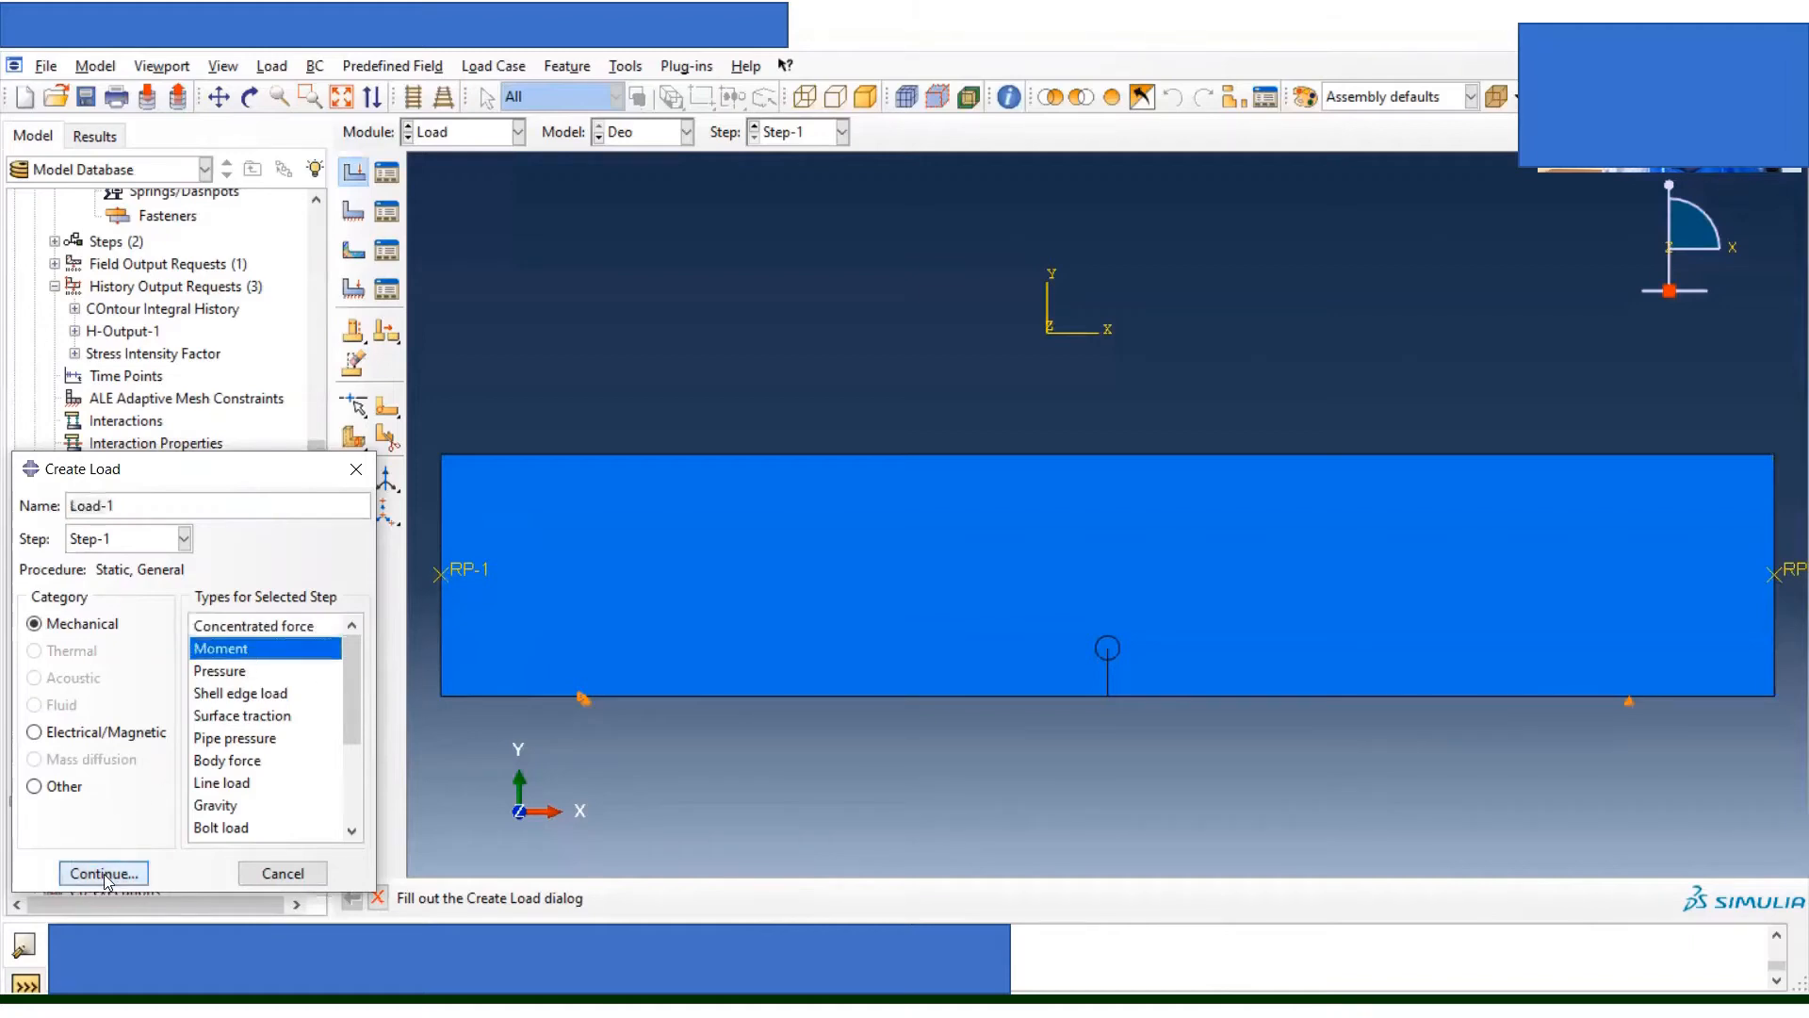
left_click(213, 510)
type("-left")
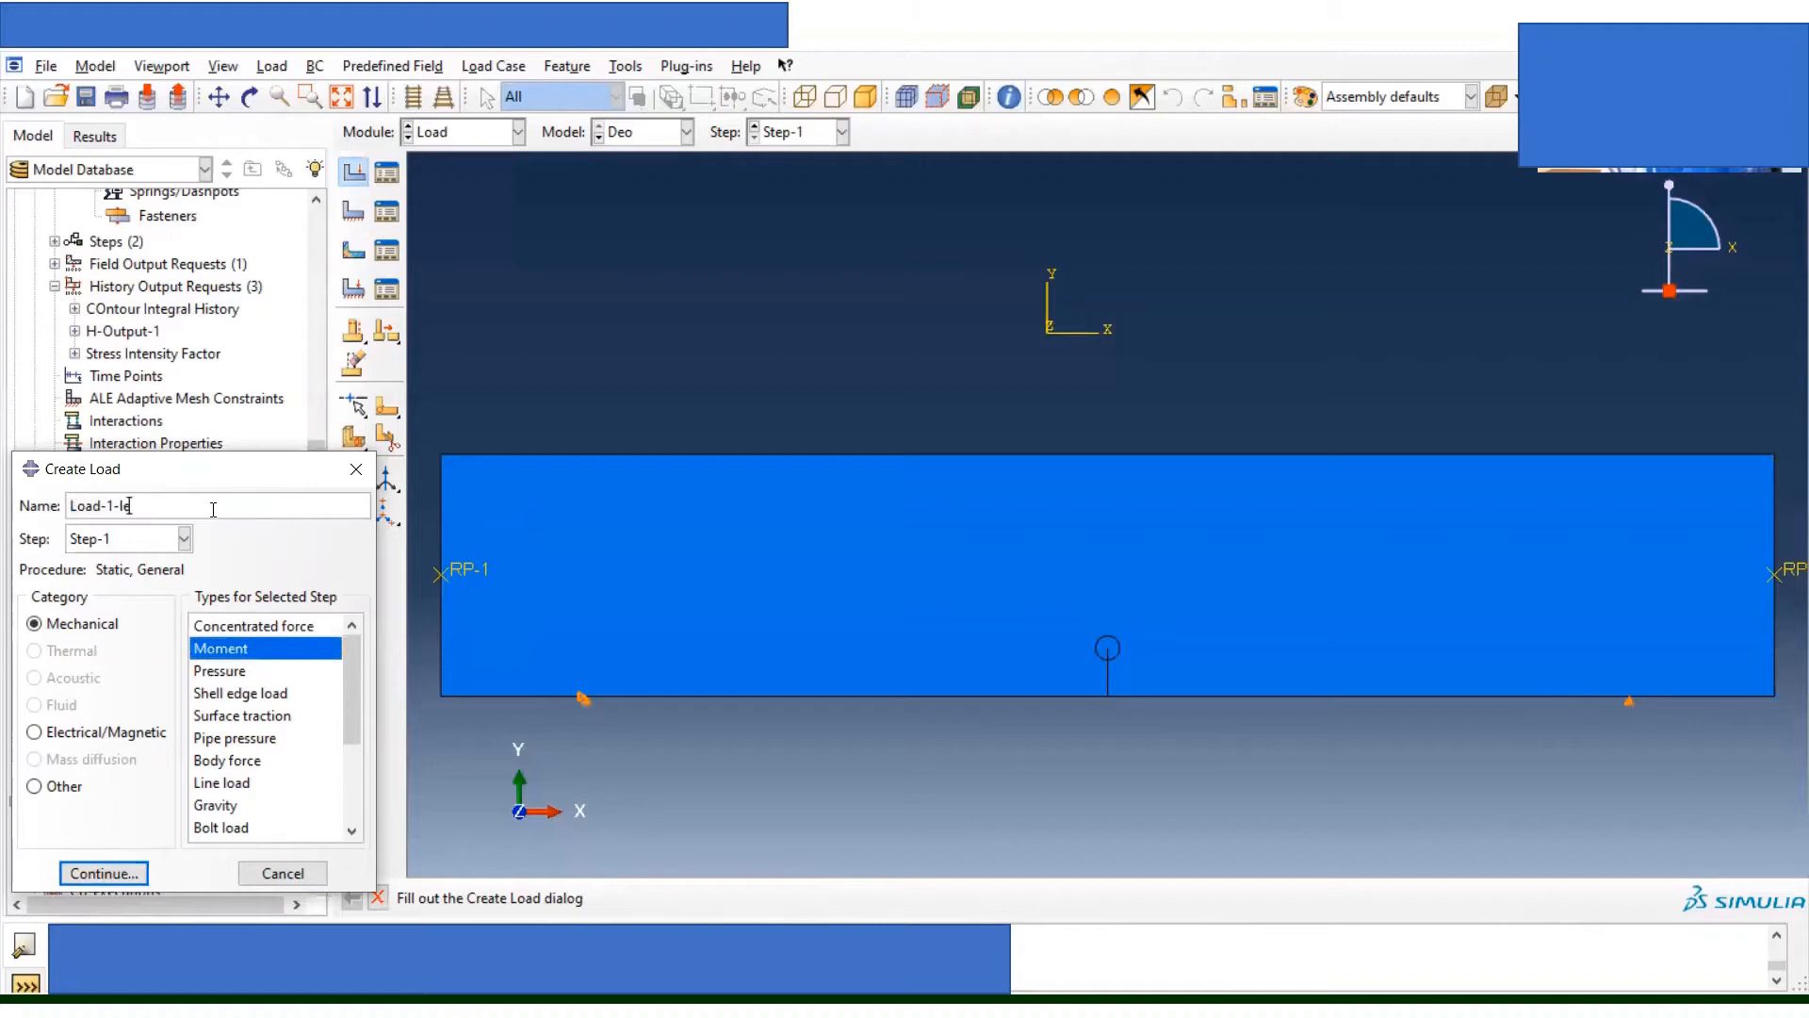
left_click(104, 873)
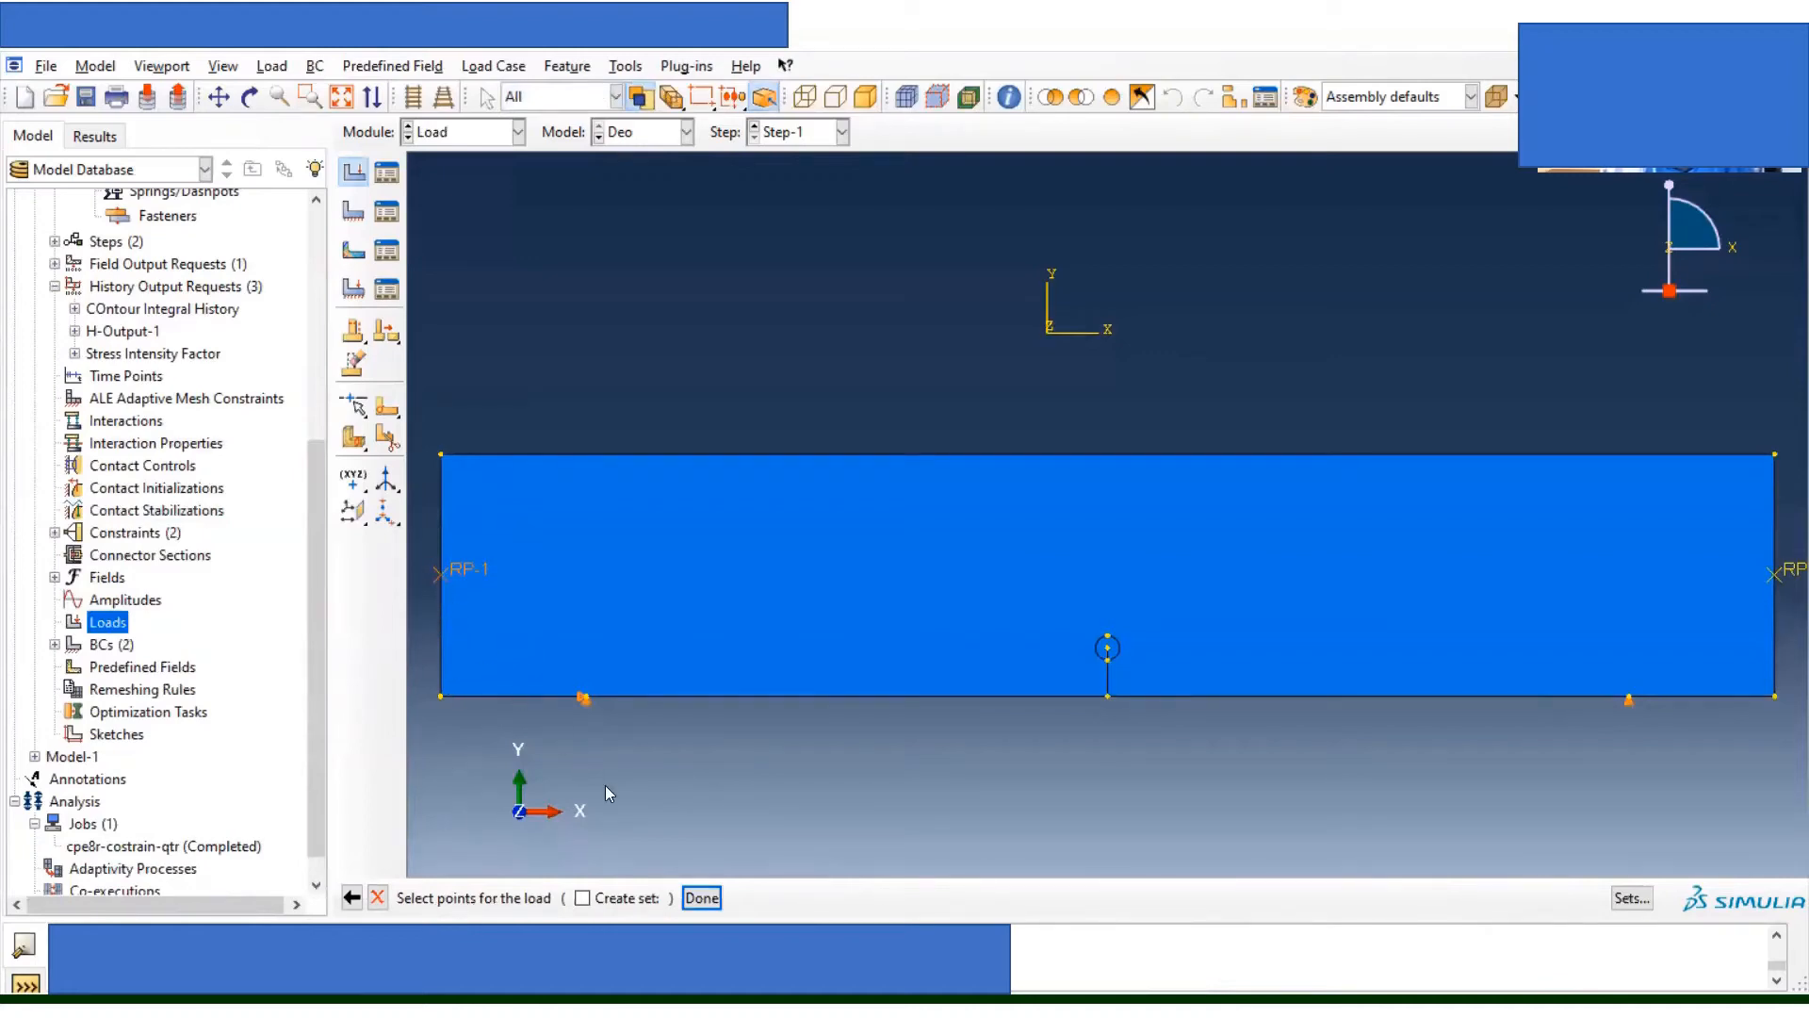
left_click(699, 897)
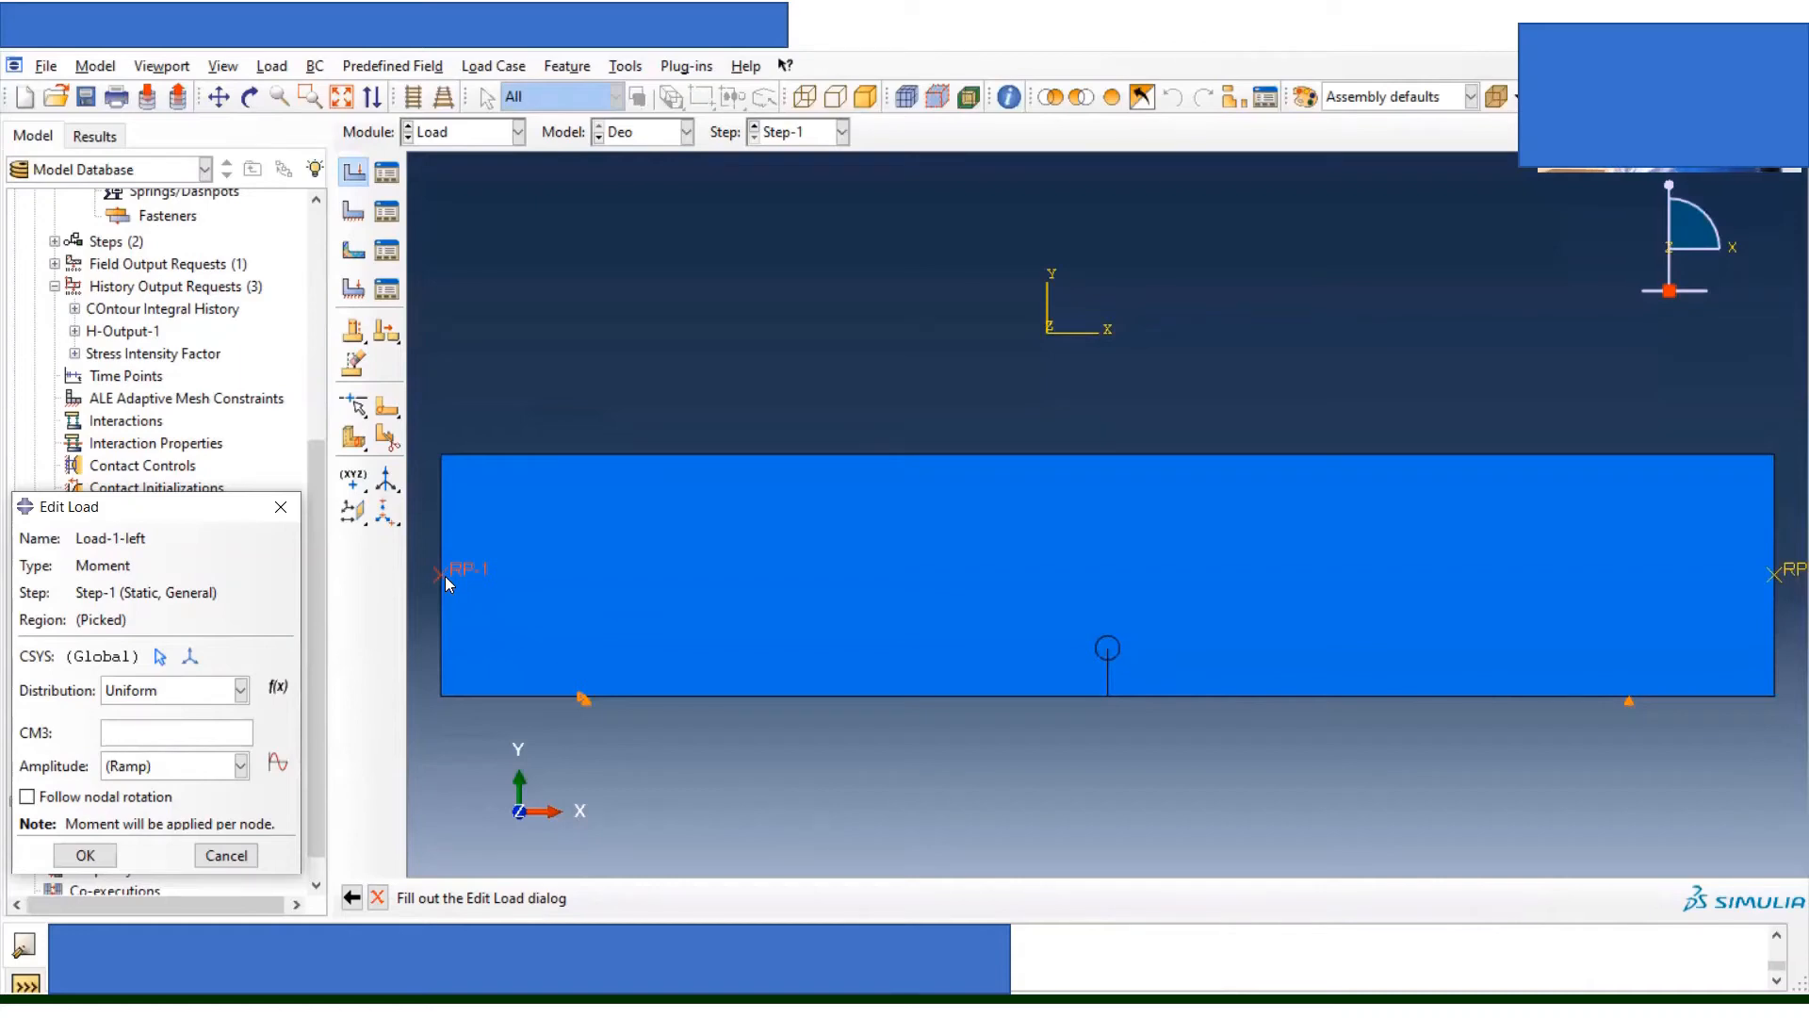
type("-")
type("1075")
left_click(85, 857)
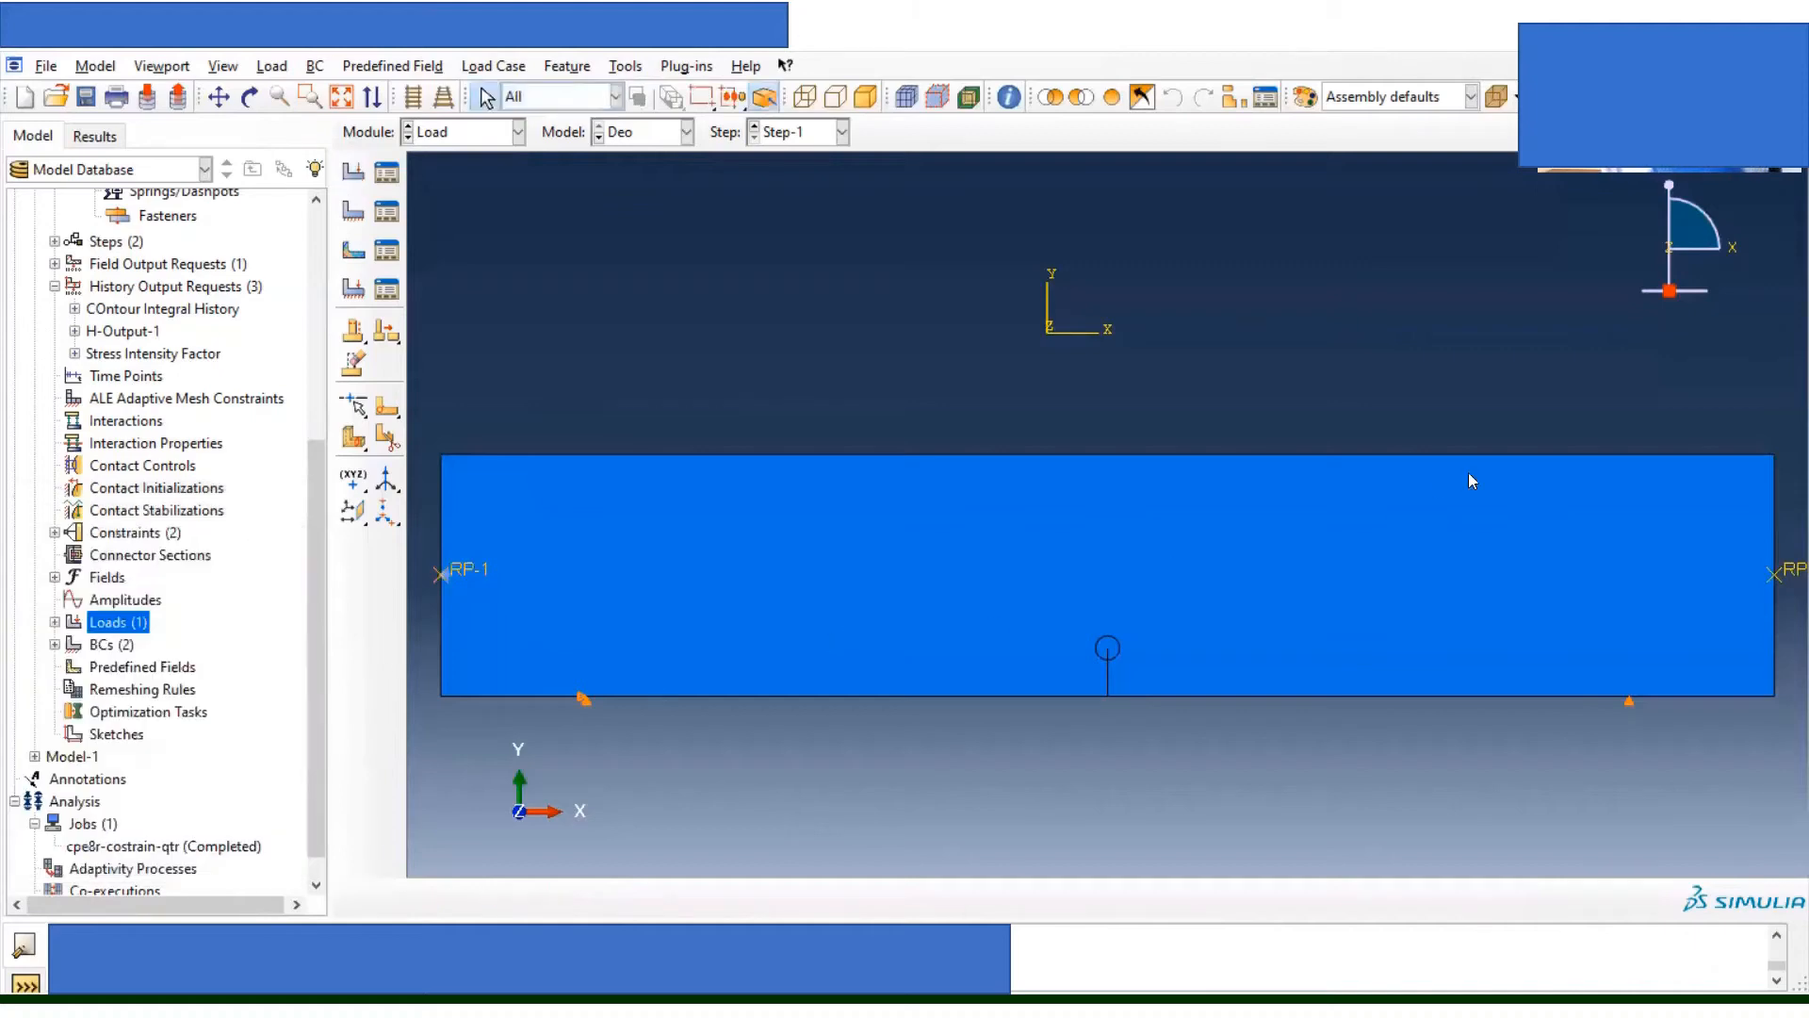
Step: Create moment load Load-2-right in Step-1 on the reference point at the plate's right edge, with CM3 set to 1075
double_click(138, 624)
left_click(155, 509)
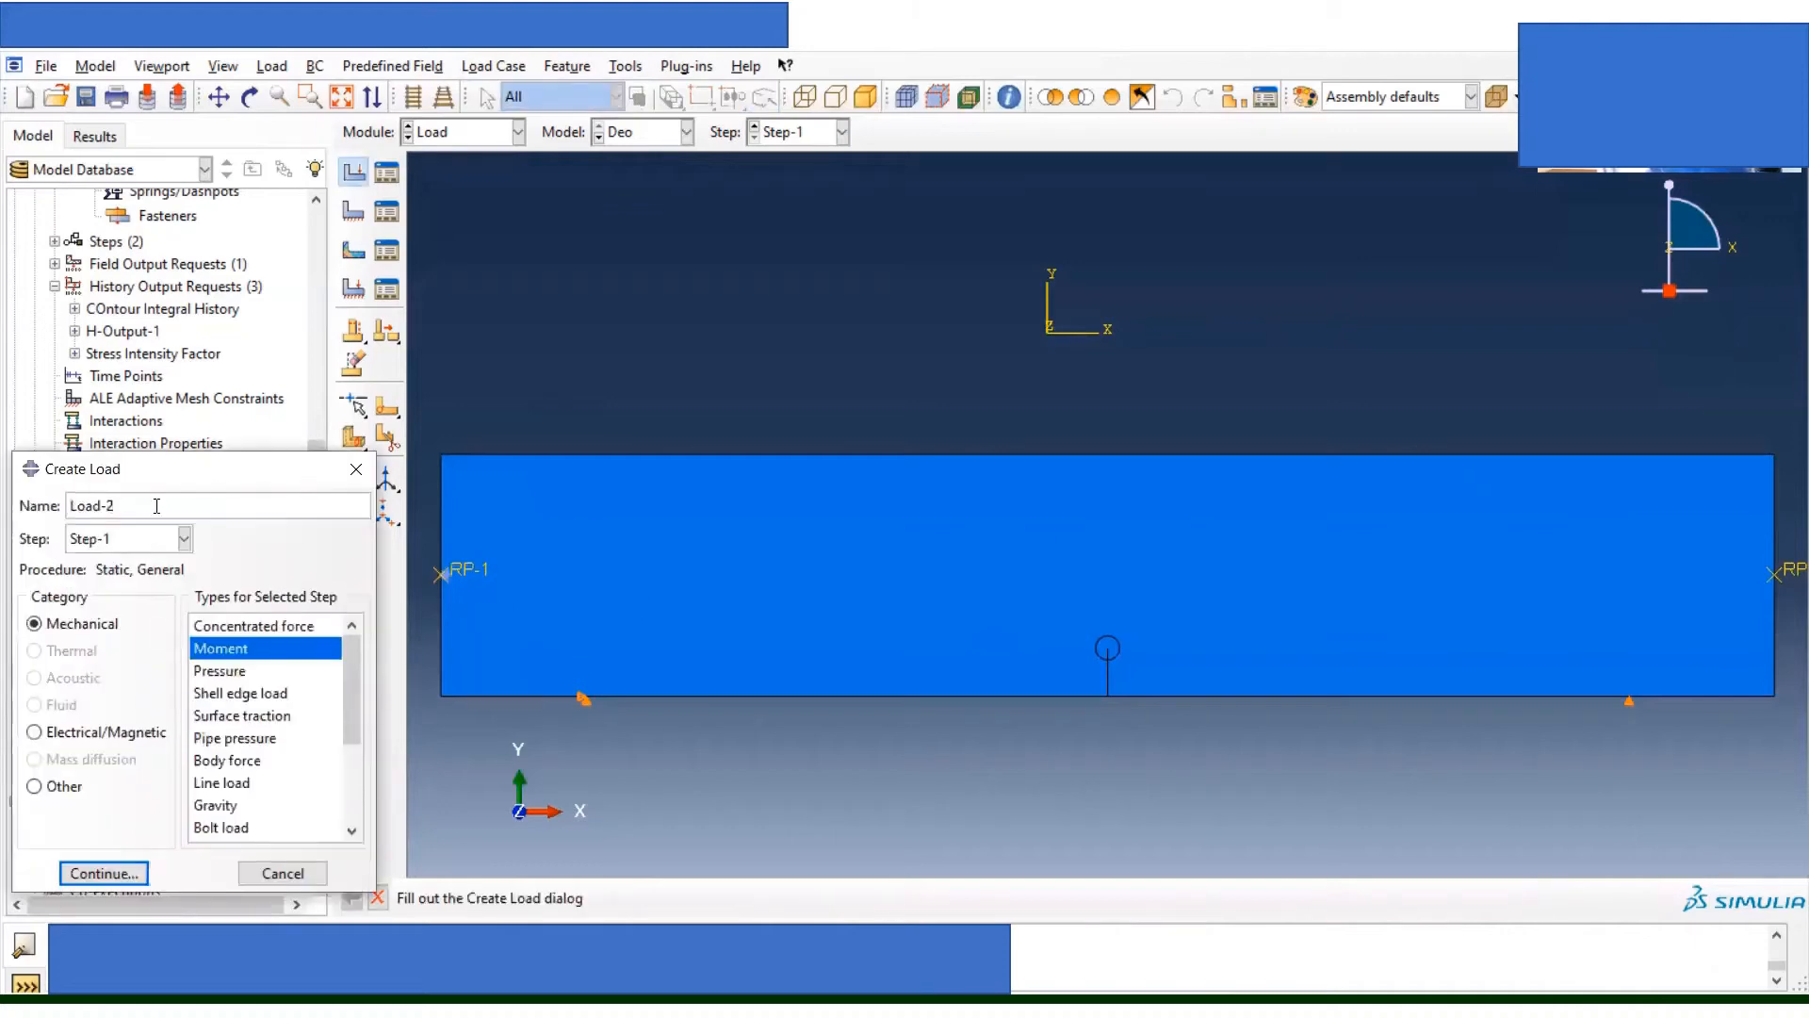
type("-right")
left_click(111, 875)
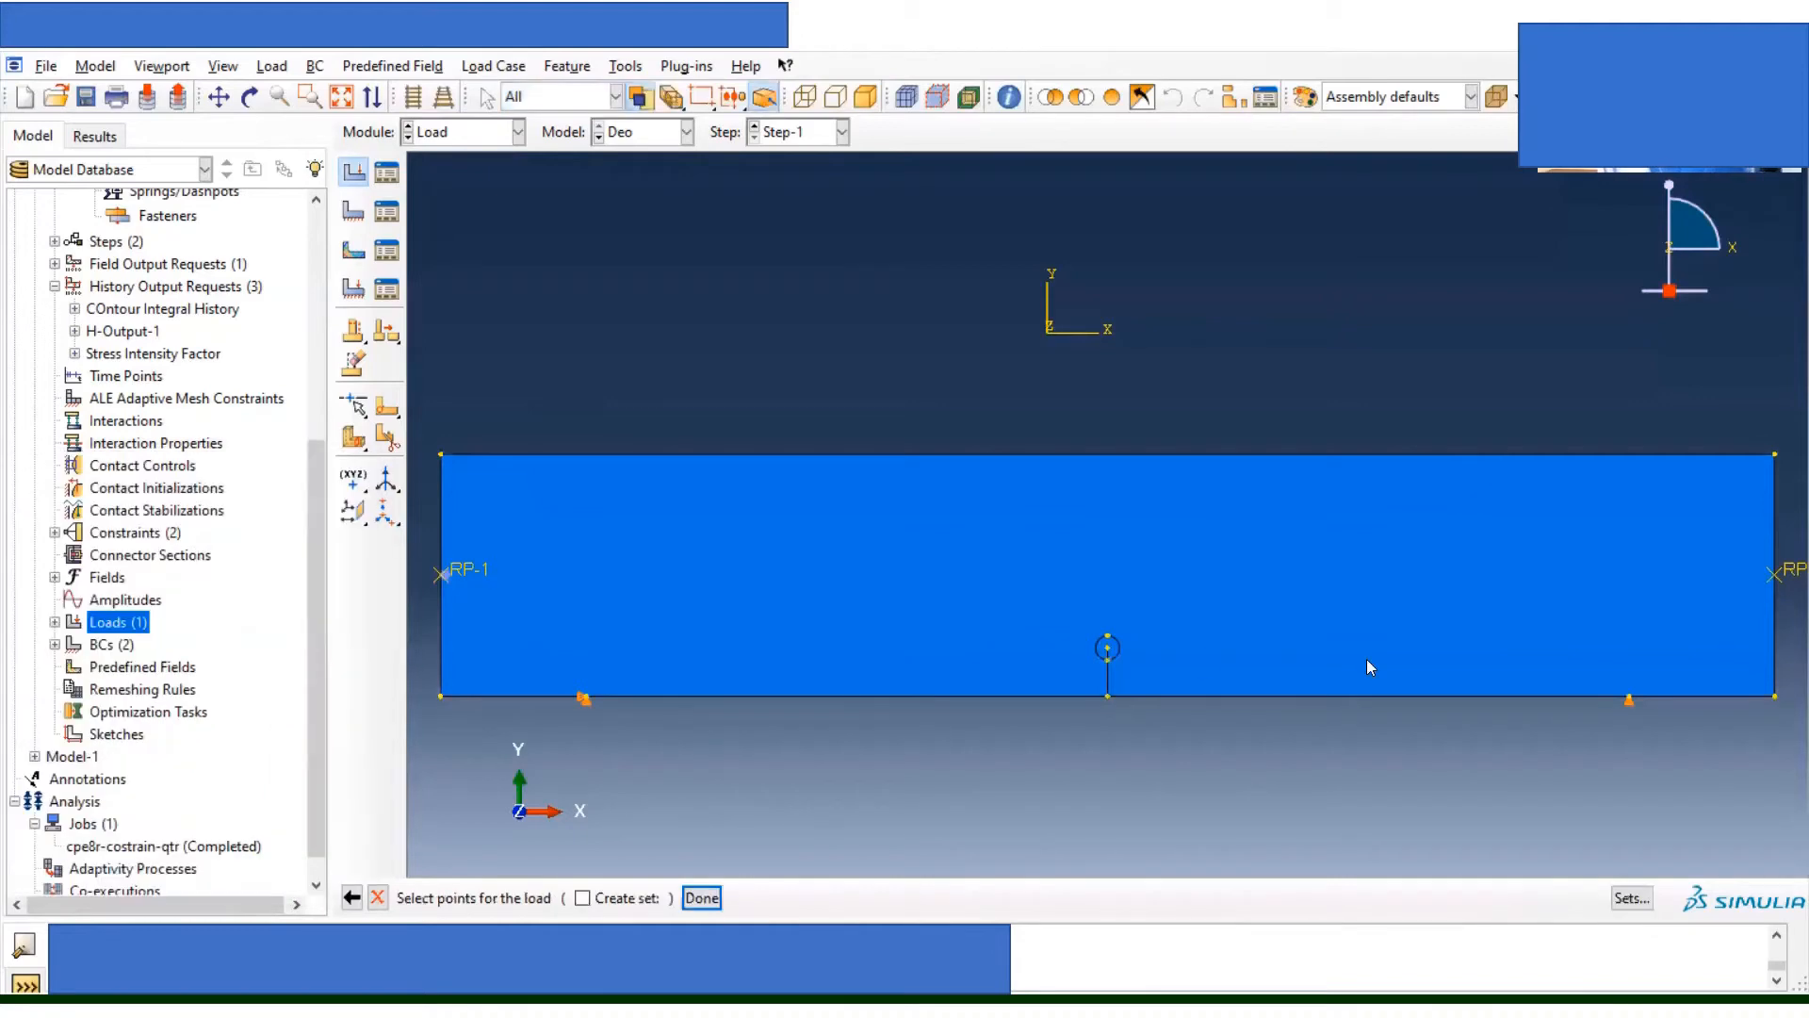
left_click(1775, 577)
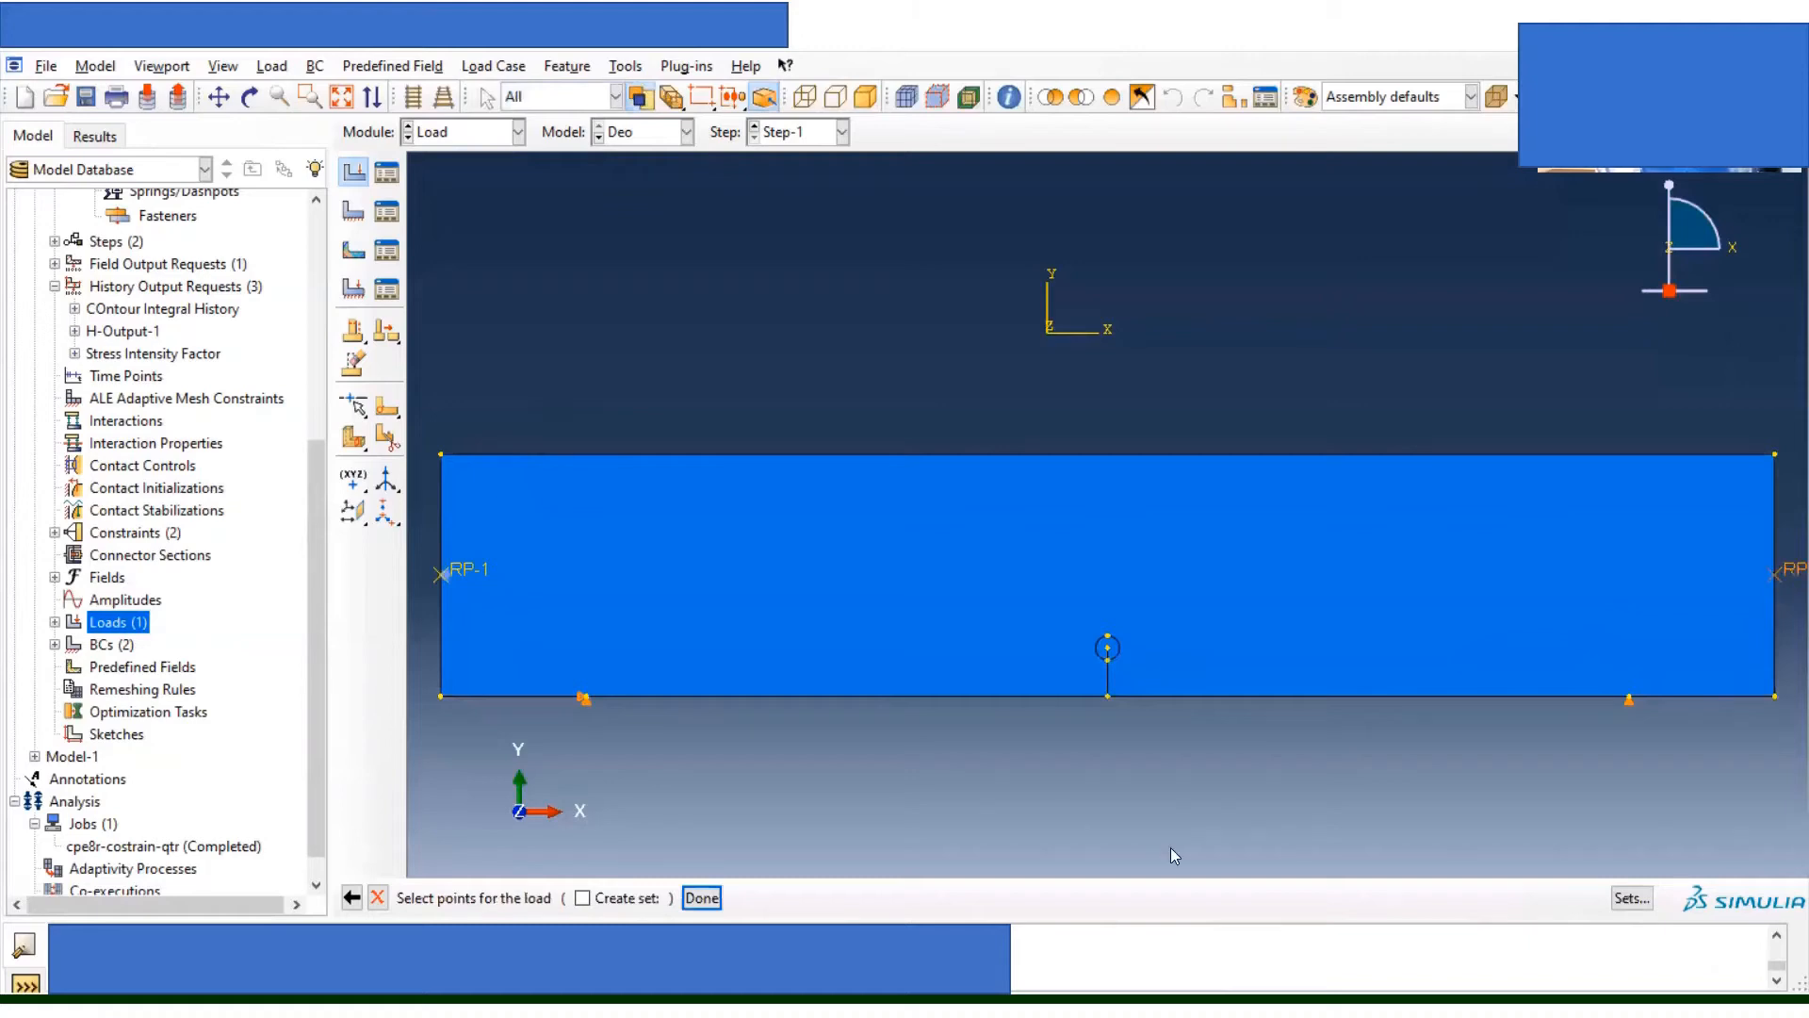
left_click(702, 899)
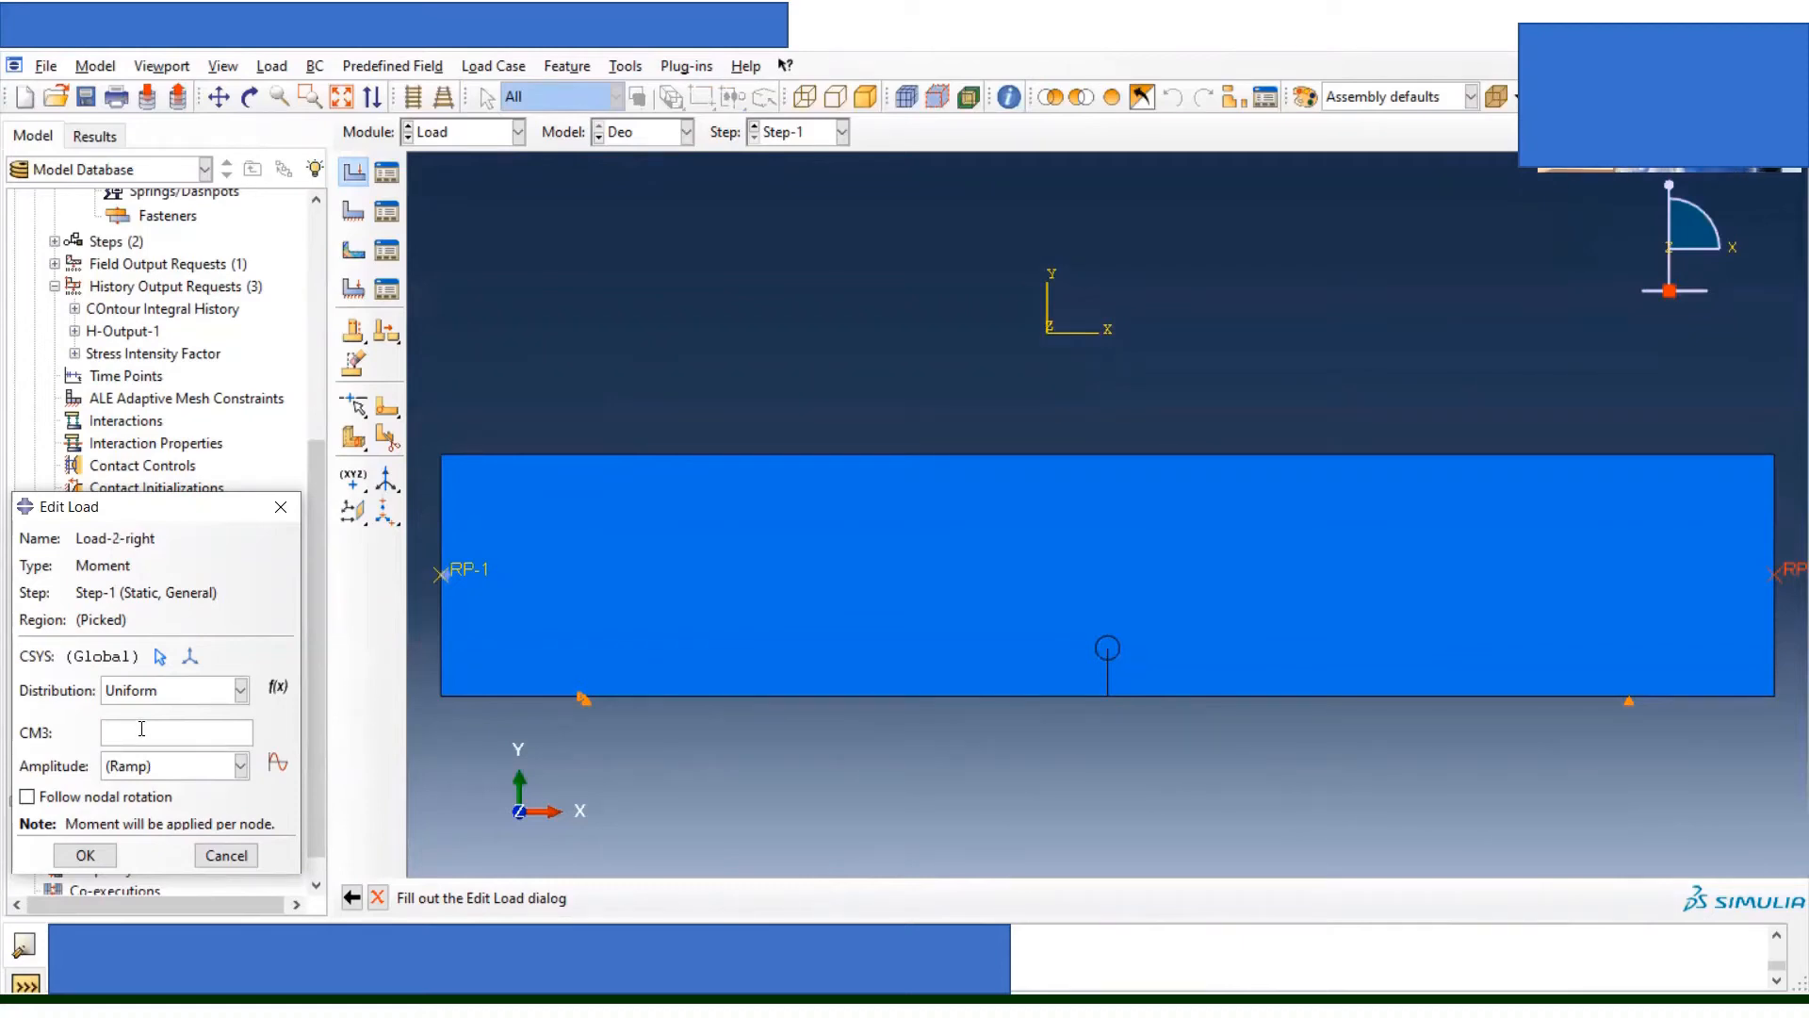
type("1075")
left_click(84, 855)
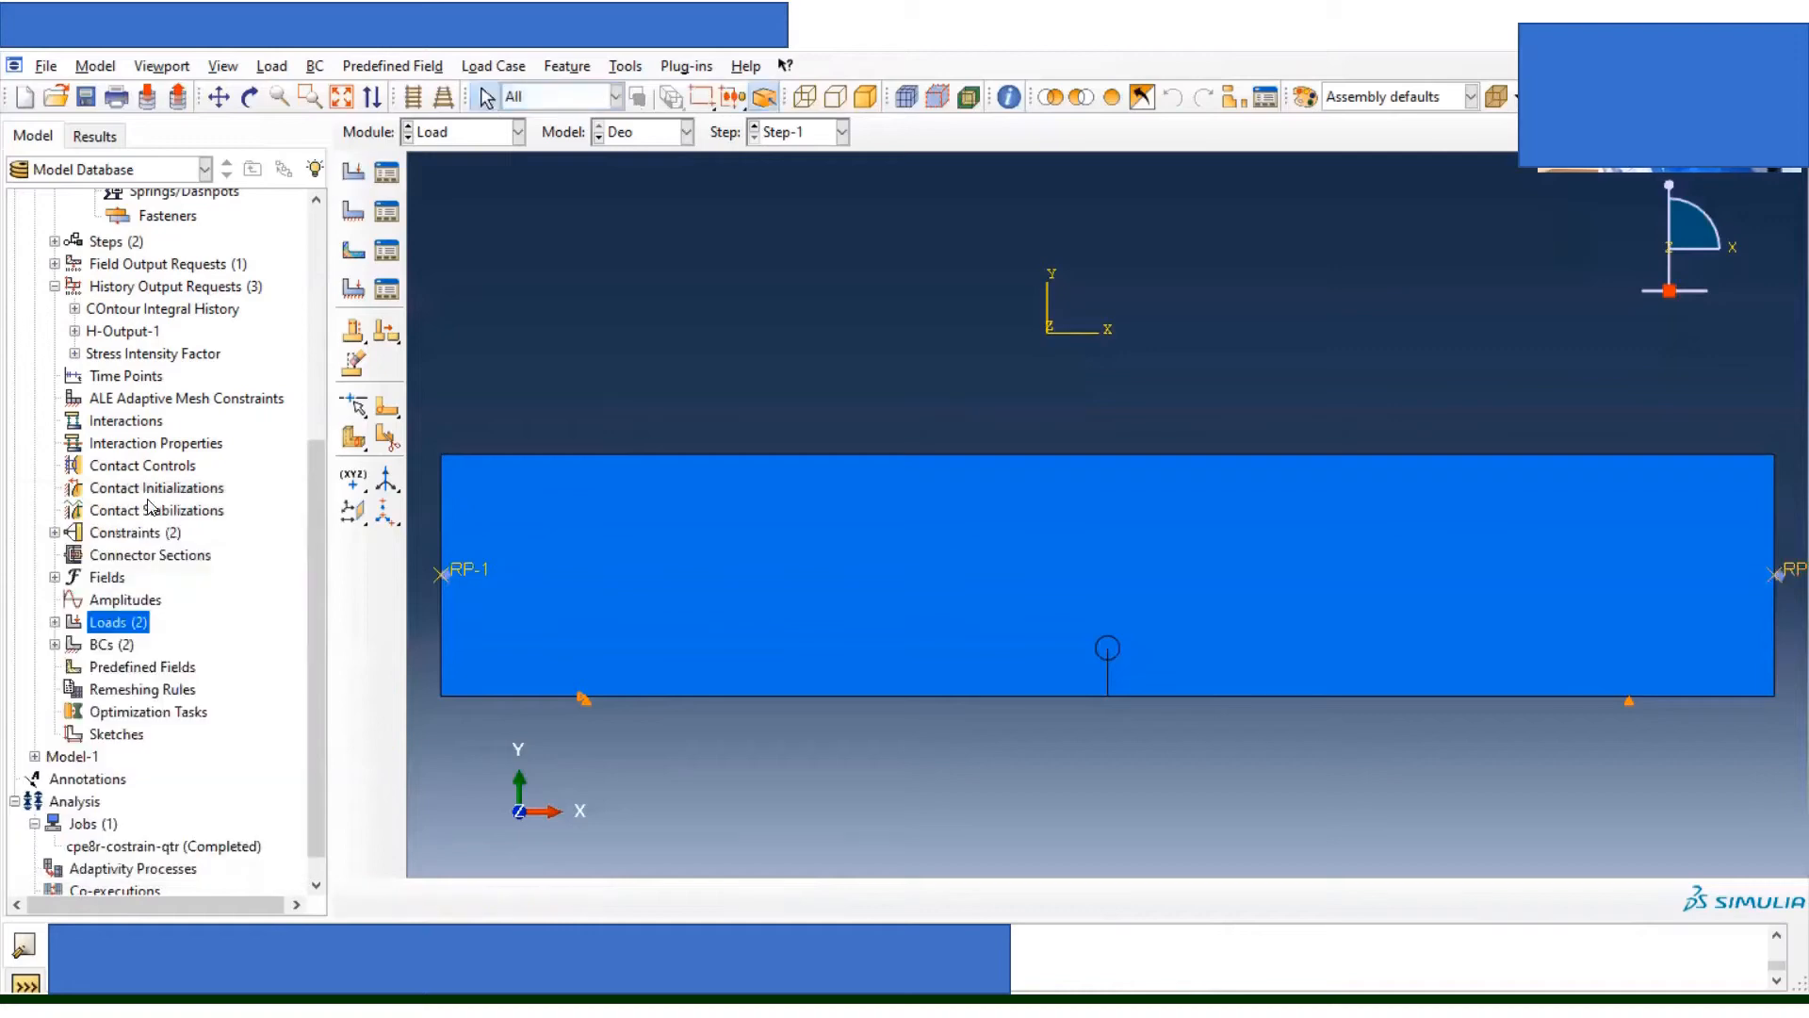
Step: Review the steps in which the model's loads and boundary conditions are defined, using their managers
right_click(119, 625)
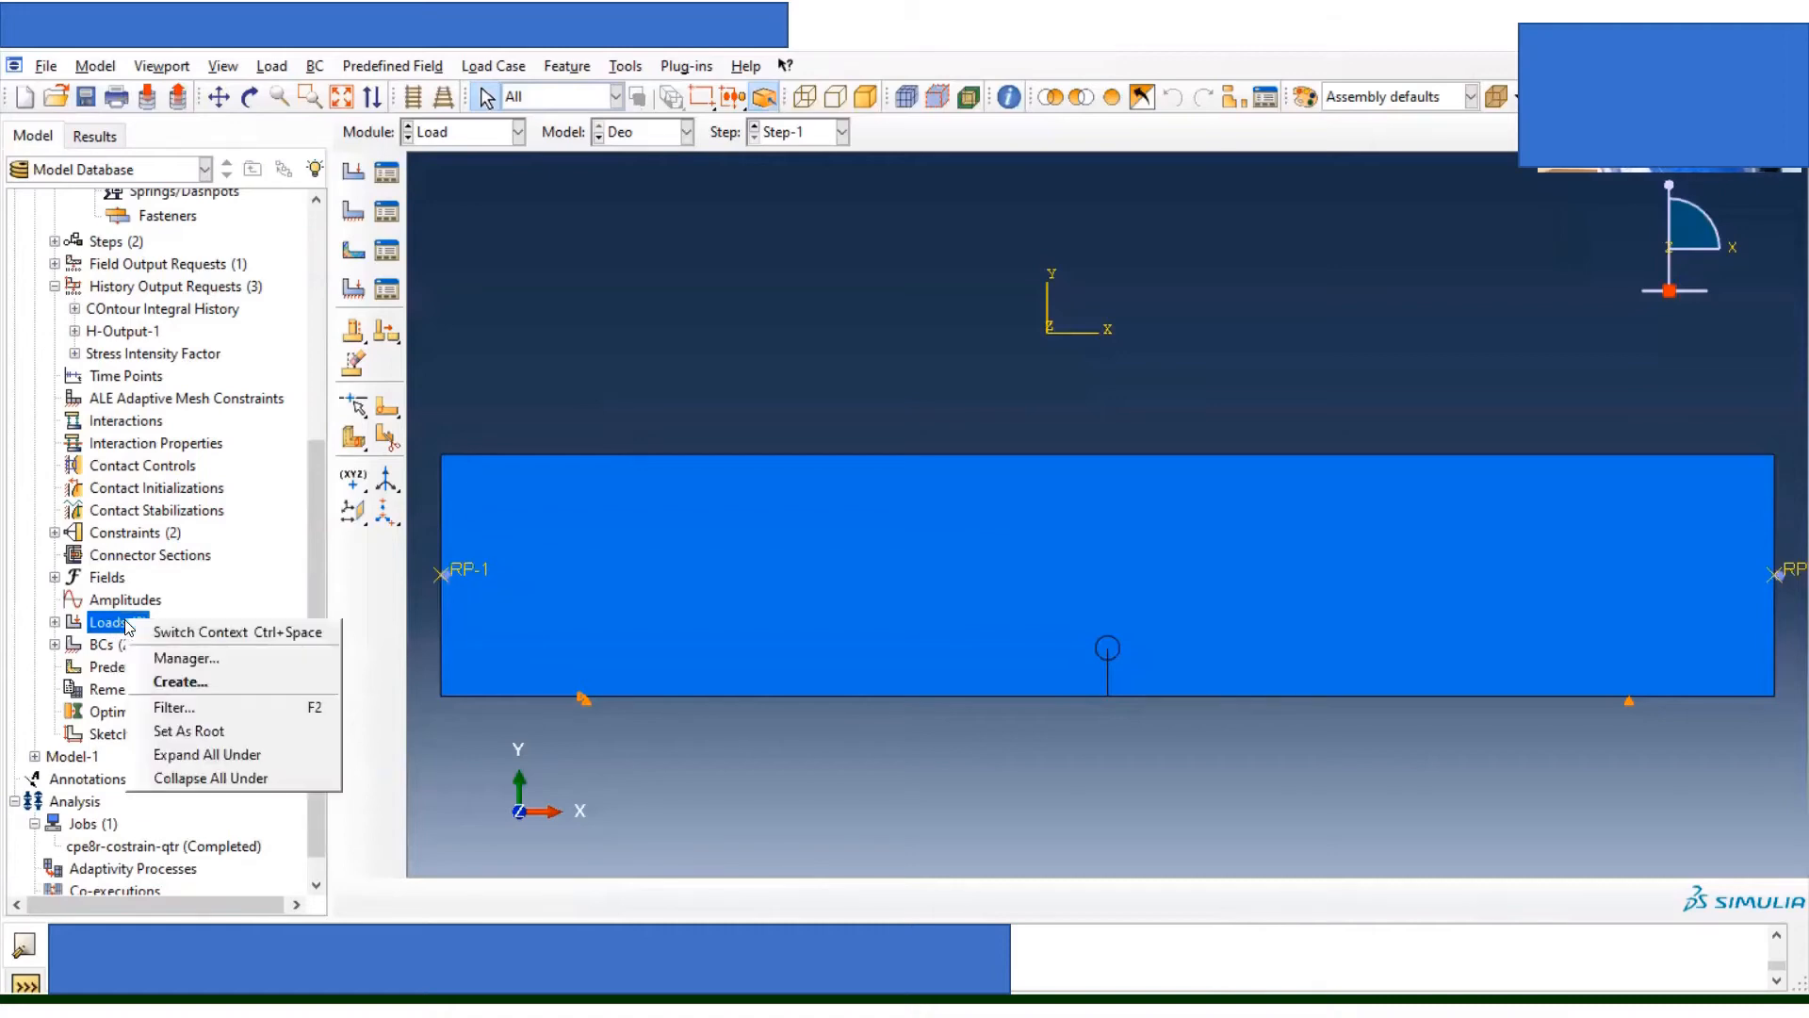
left_click(187, 657)
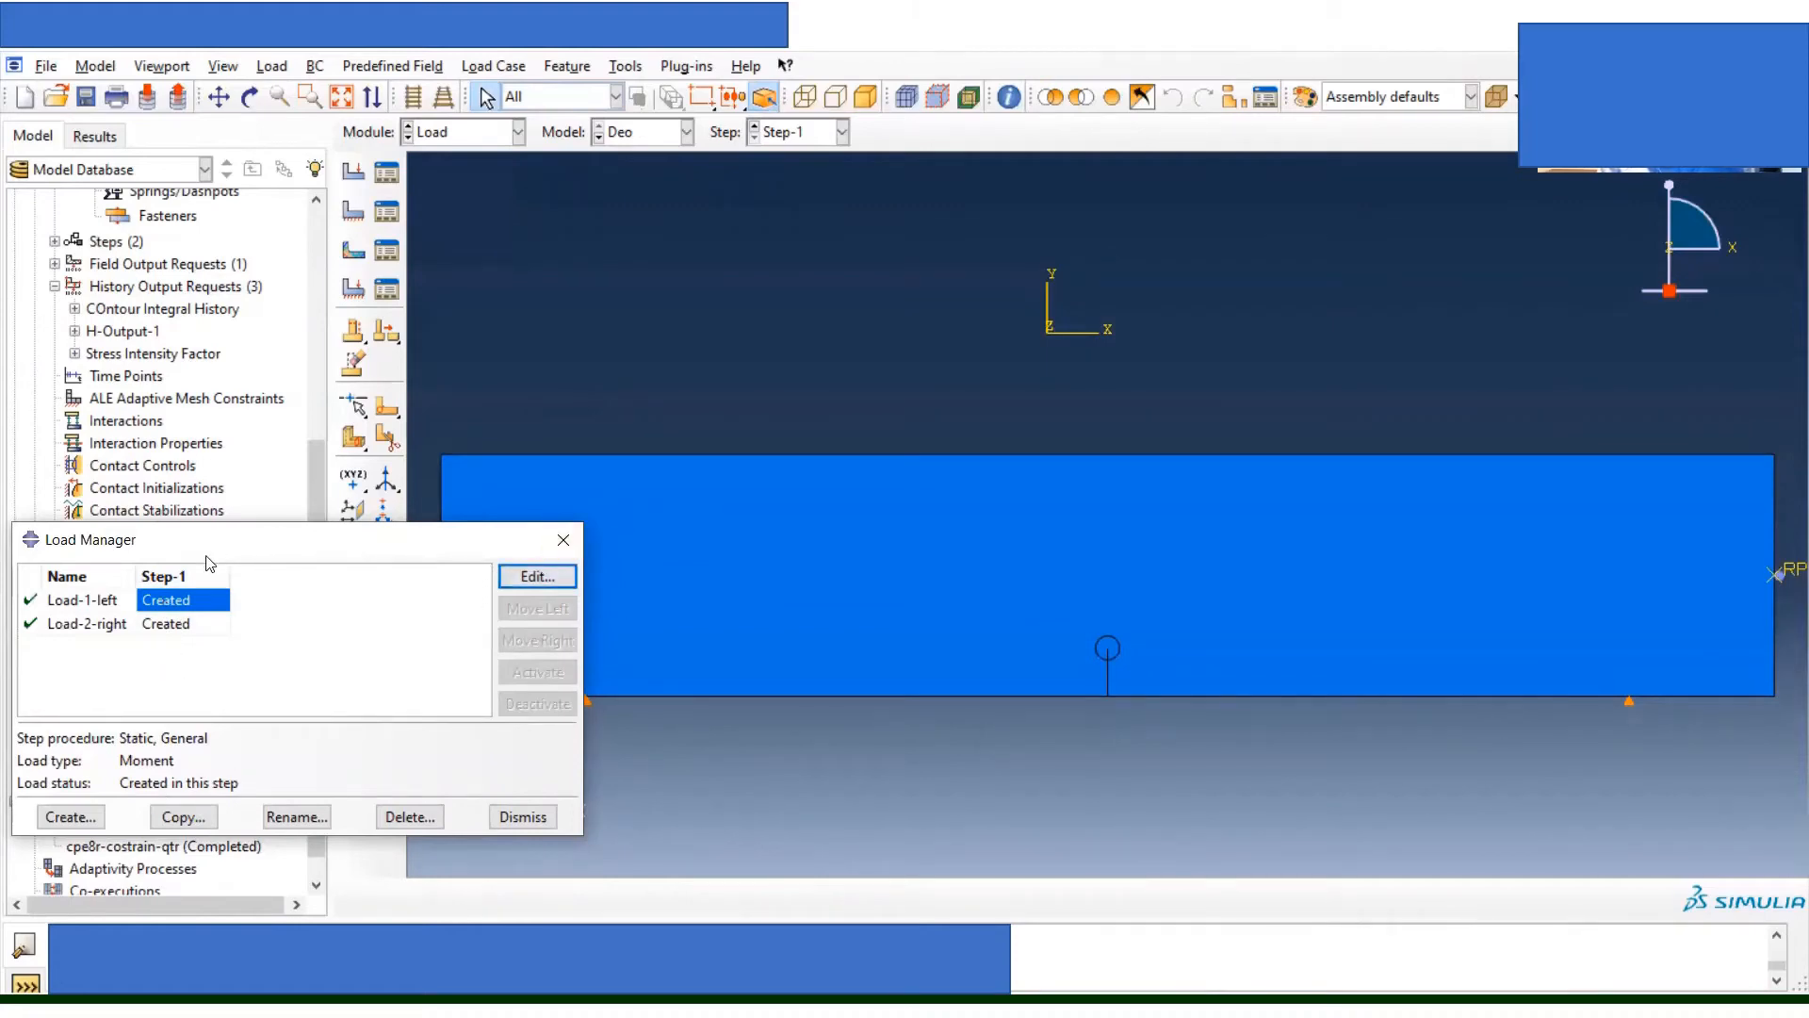
left_click(564, 539)
left_click(106, 645)
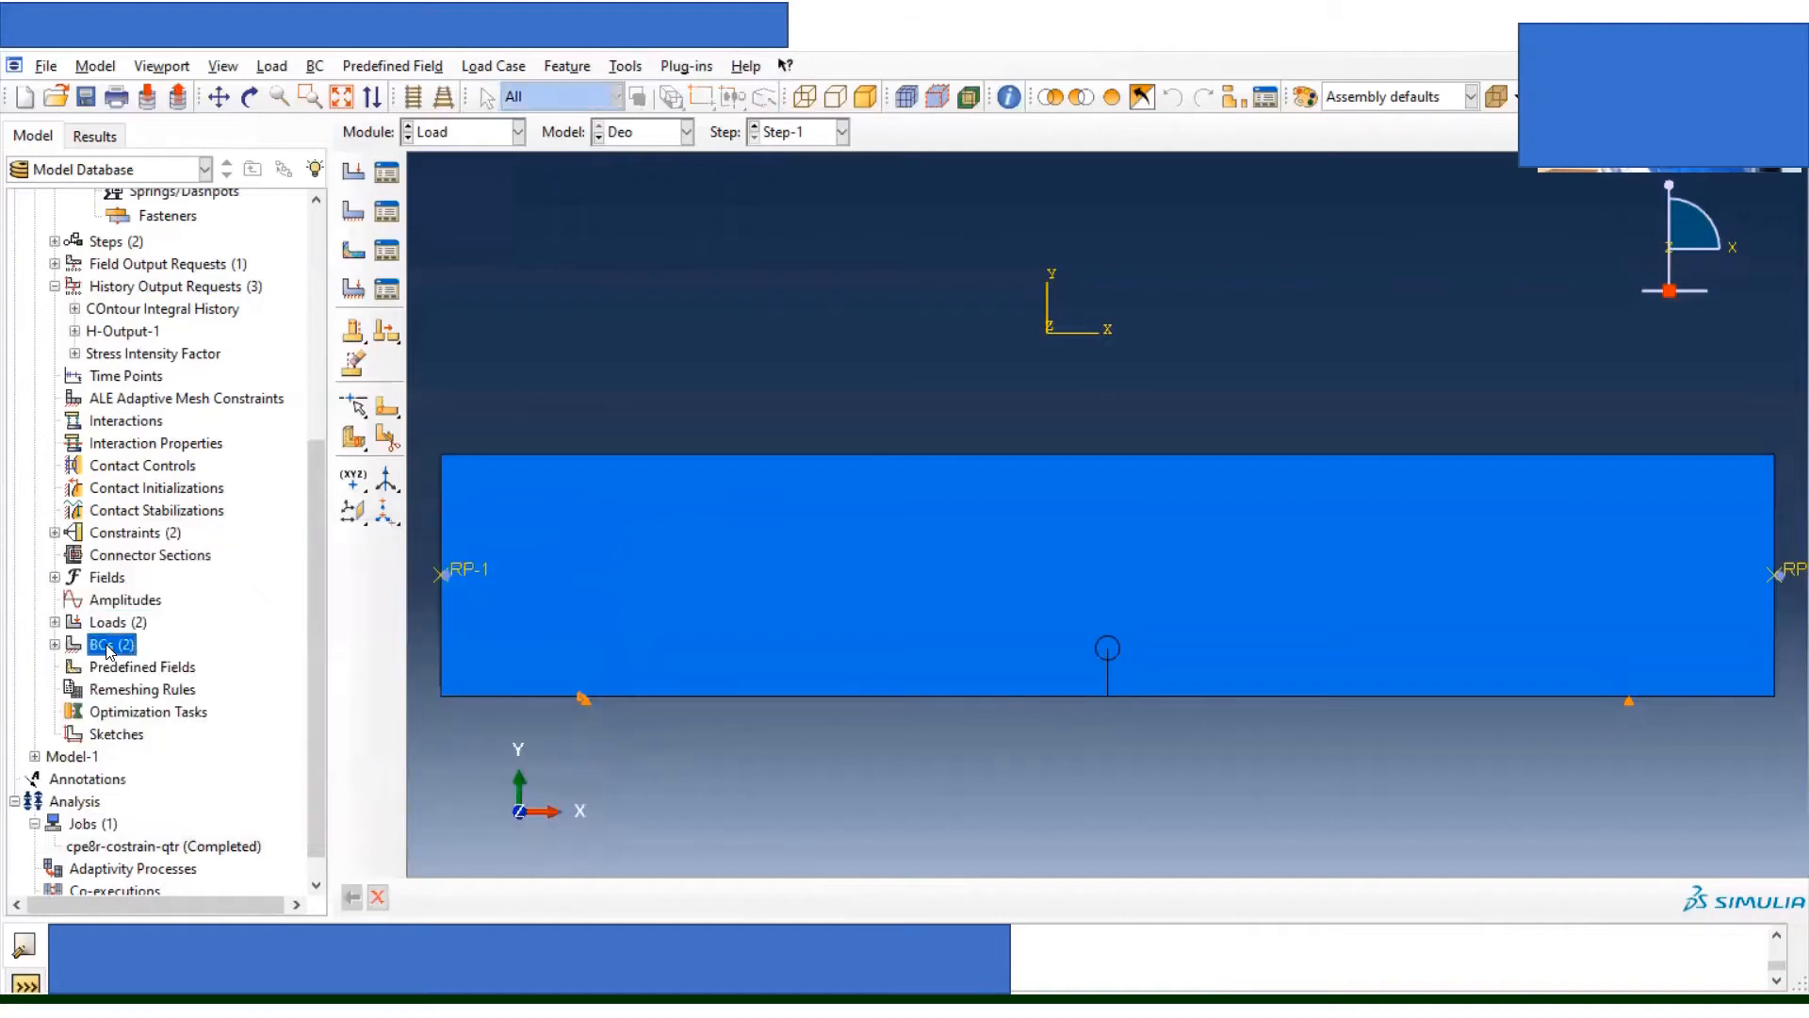
right_click(106, 650)
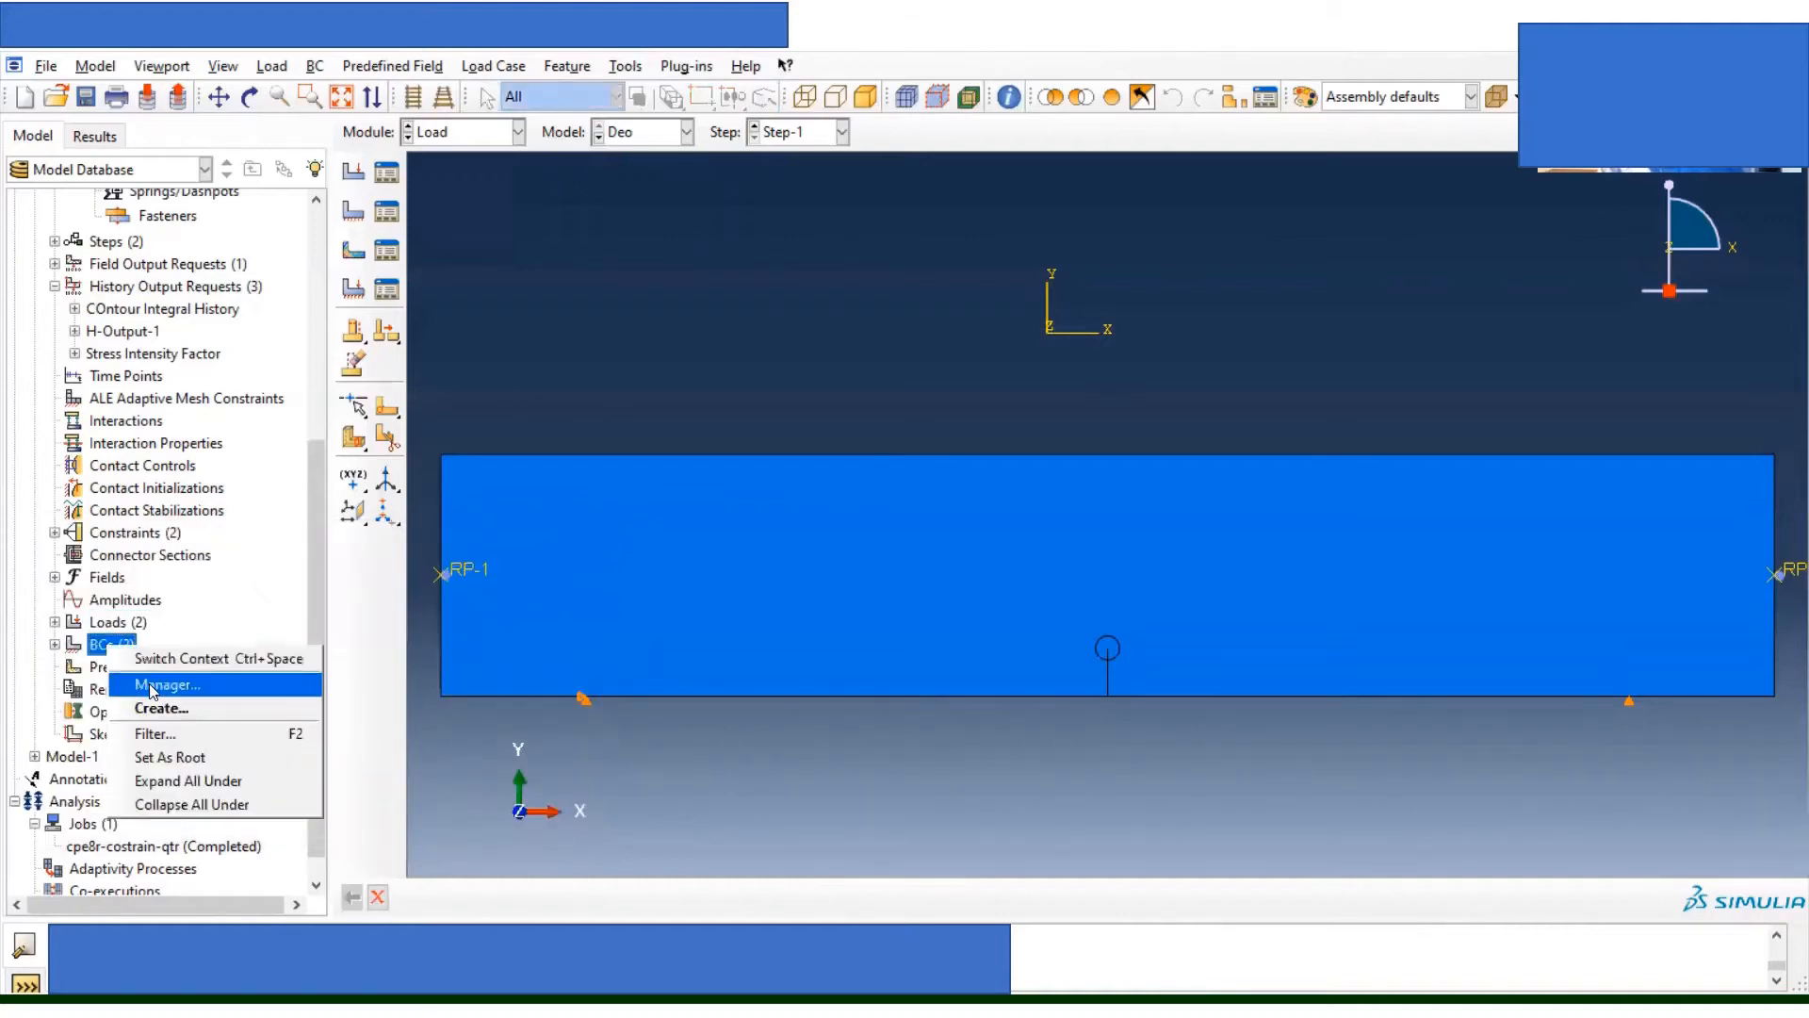
left_click(163, 686)
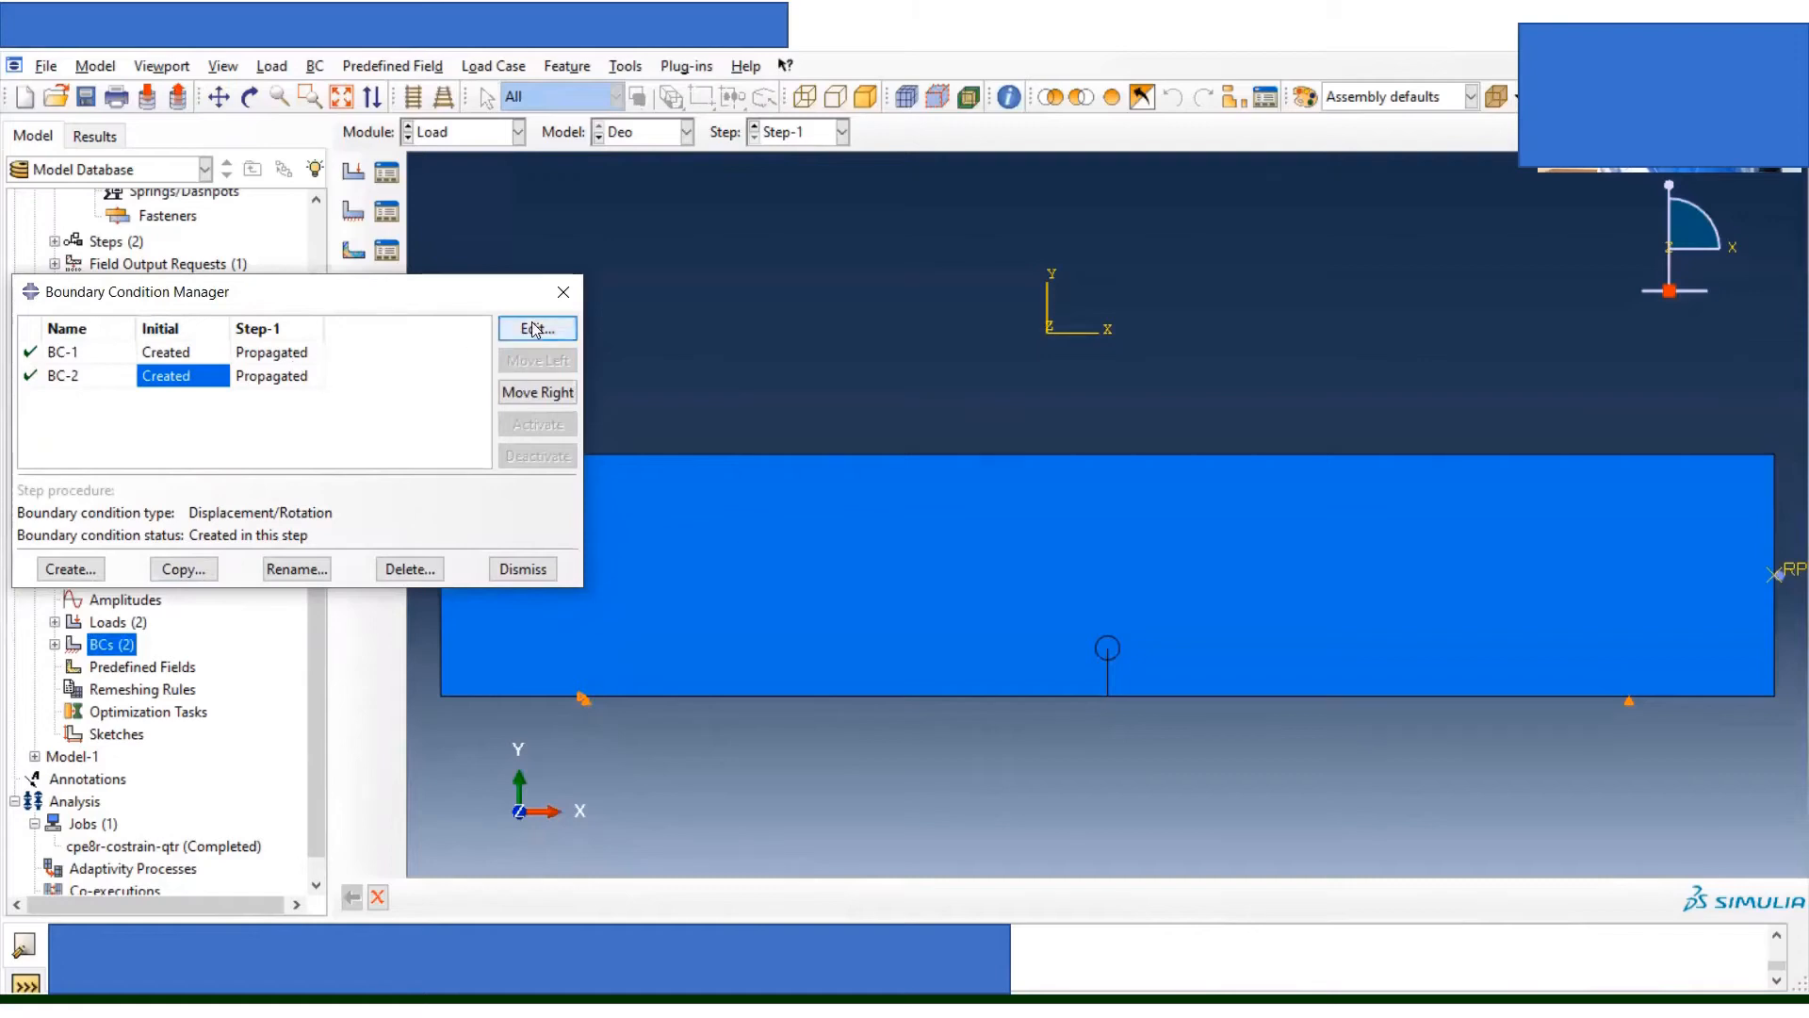
left_click(562, 298)
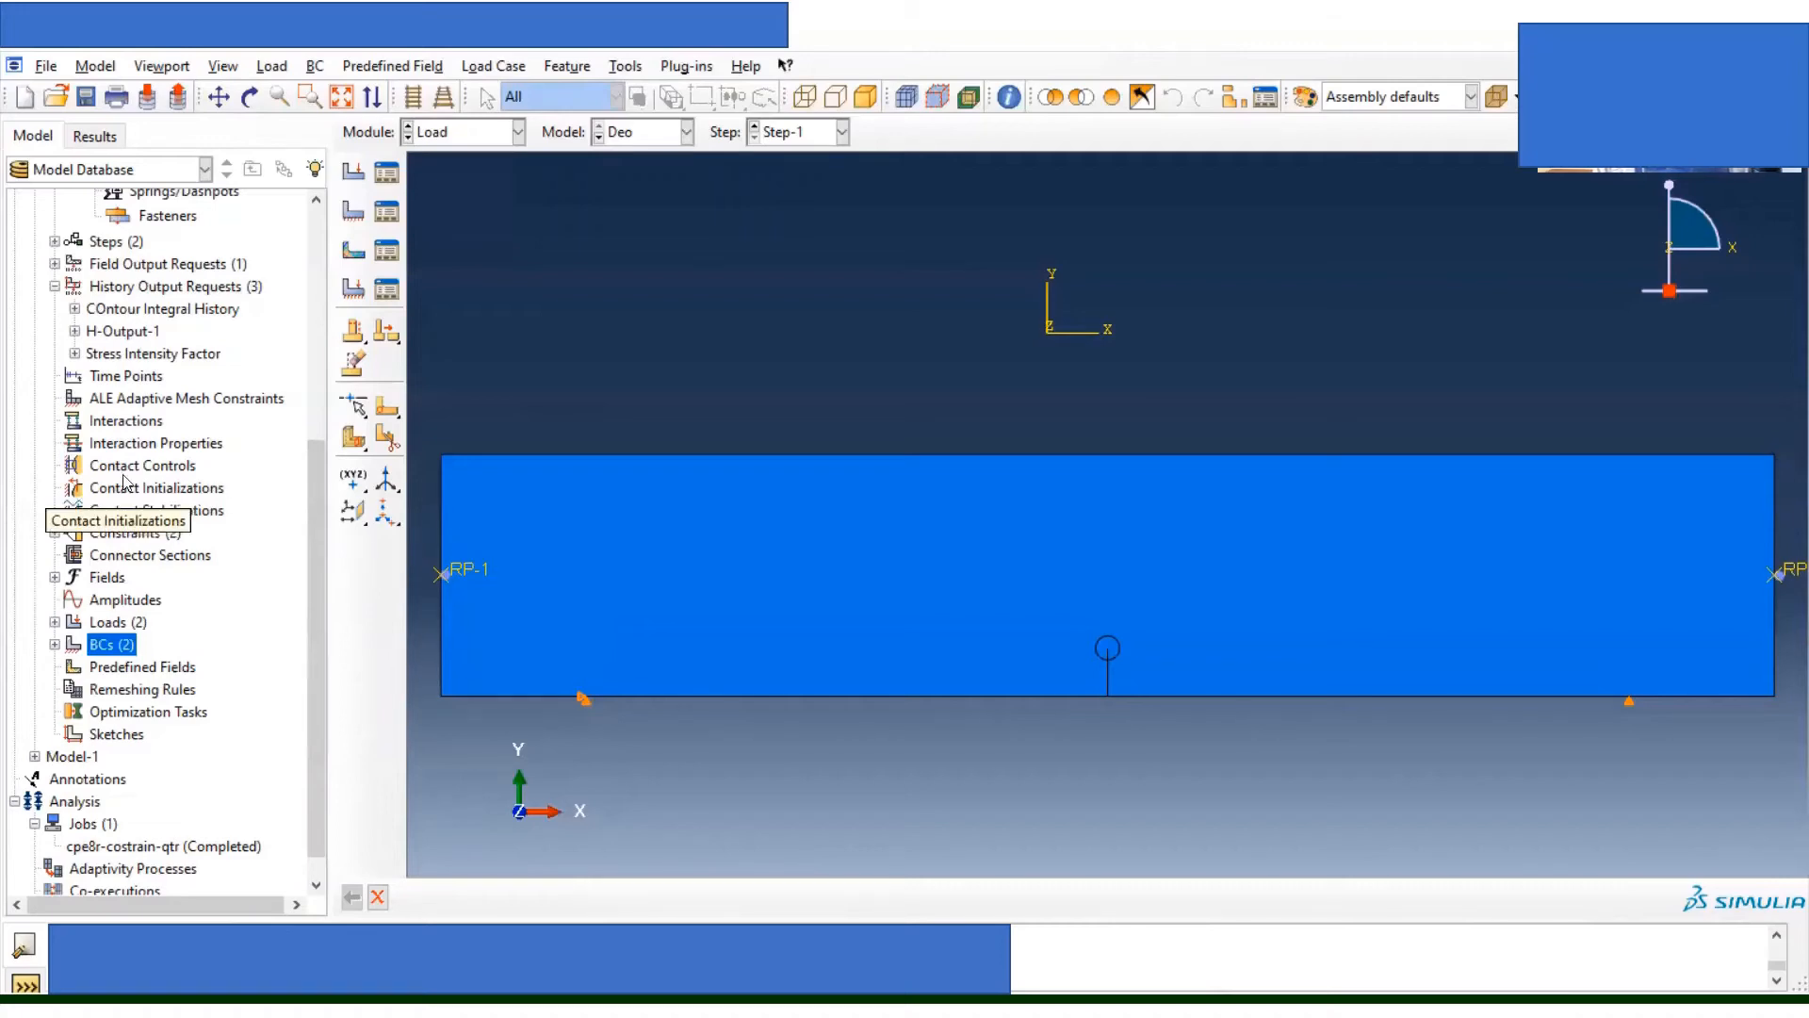
Step: Switch to the Mesh module and seed the plate instance Part-1-1 with an approximate global element size of 1.0
scroll(89, 382, "up", 3)
scroll(89, 382, "up", 3)
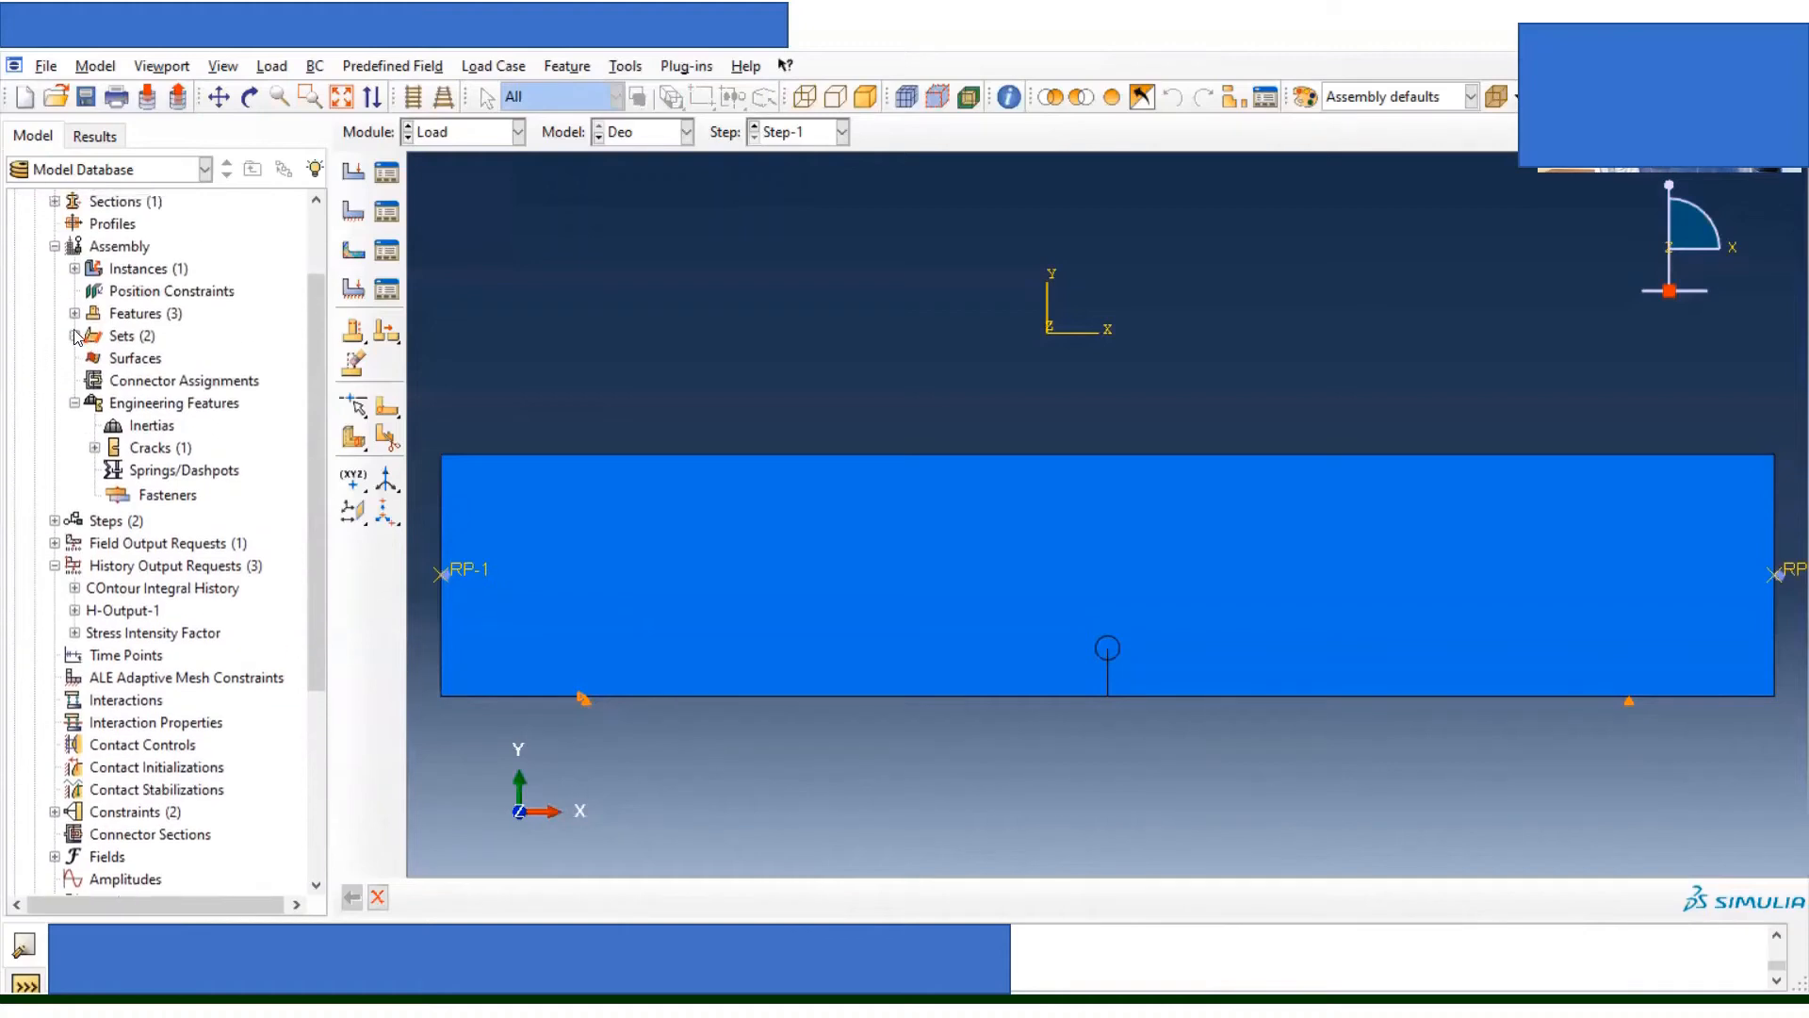
left_click(75, 380)
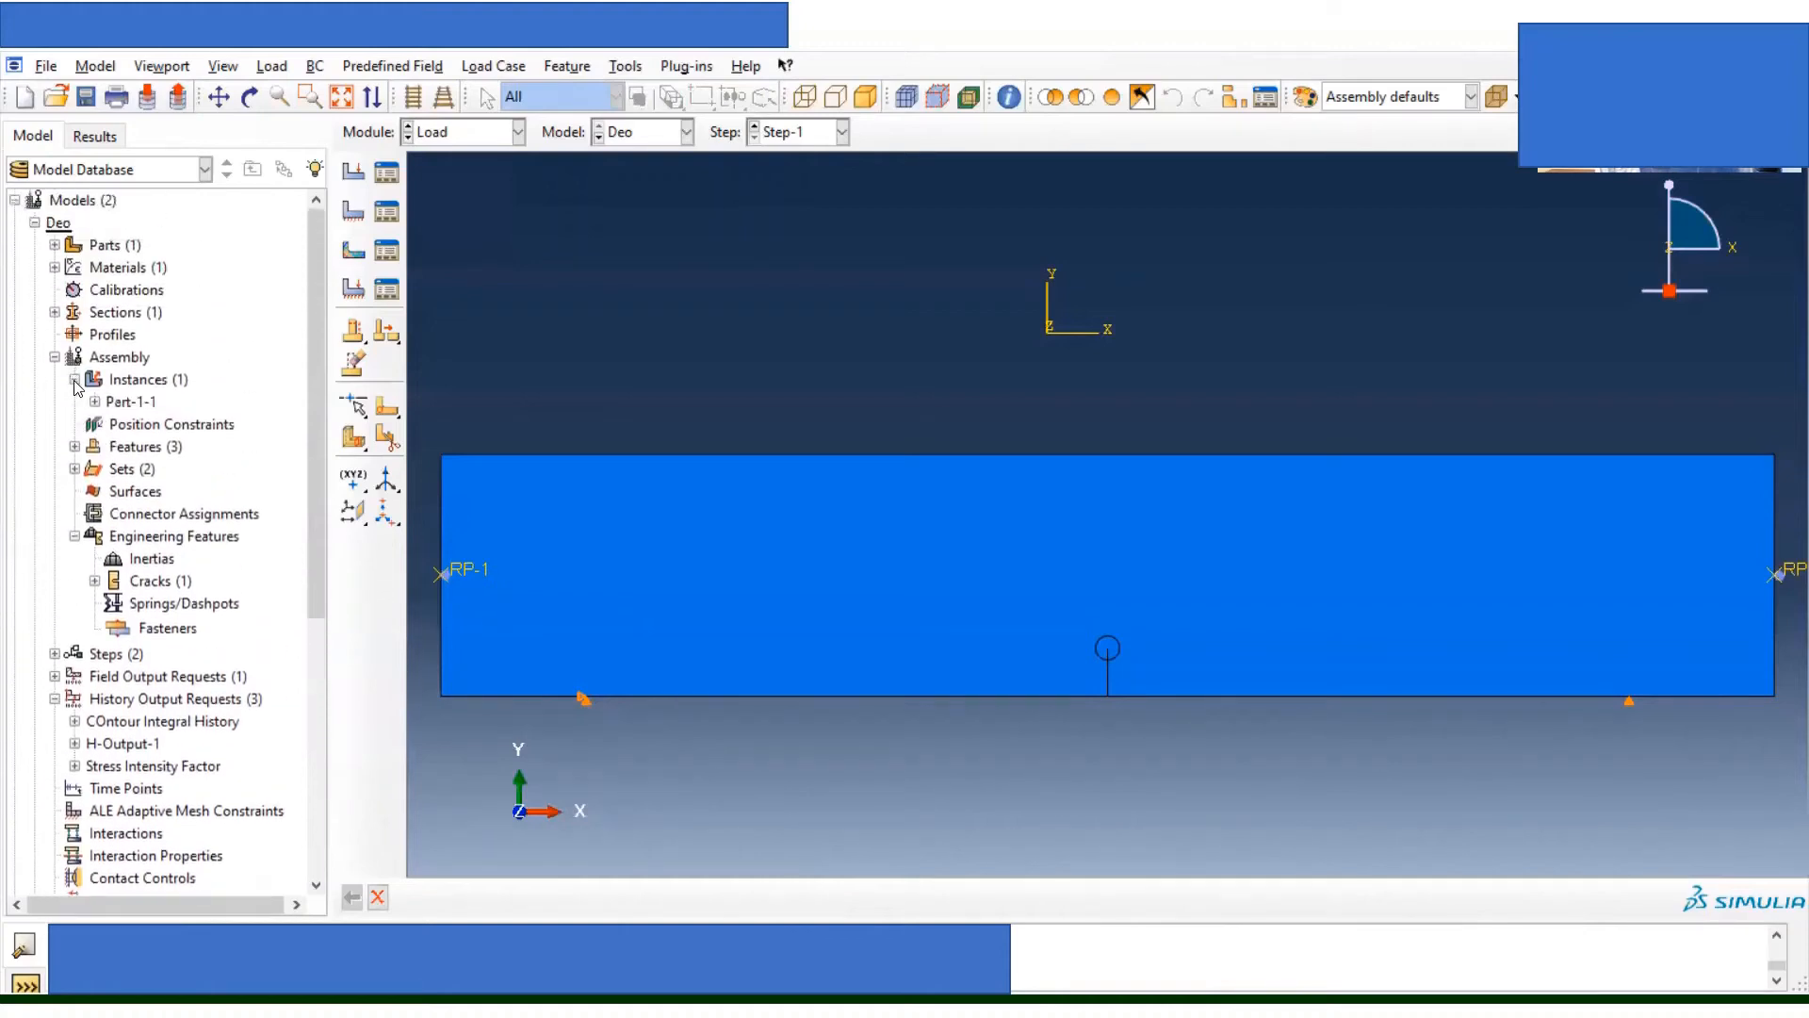
left_click(125, 403)
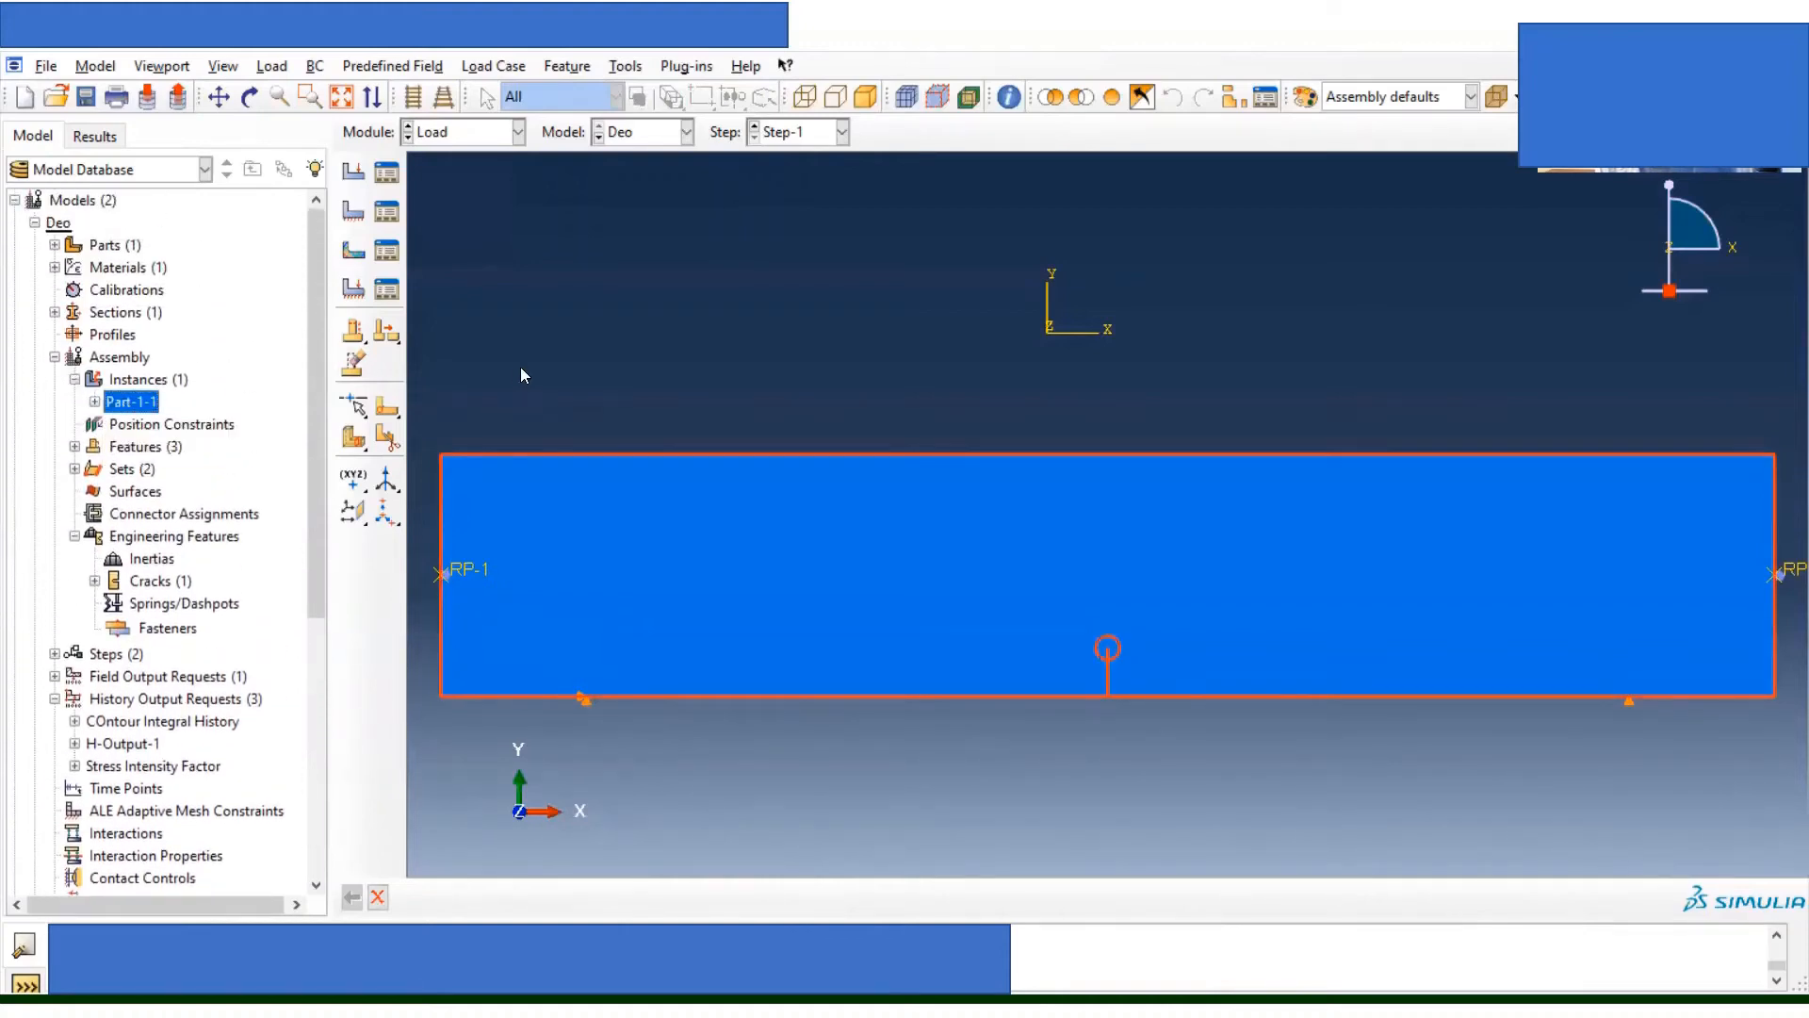
left_click(519, 133)
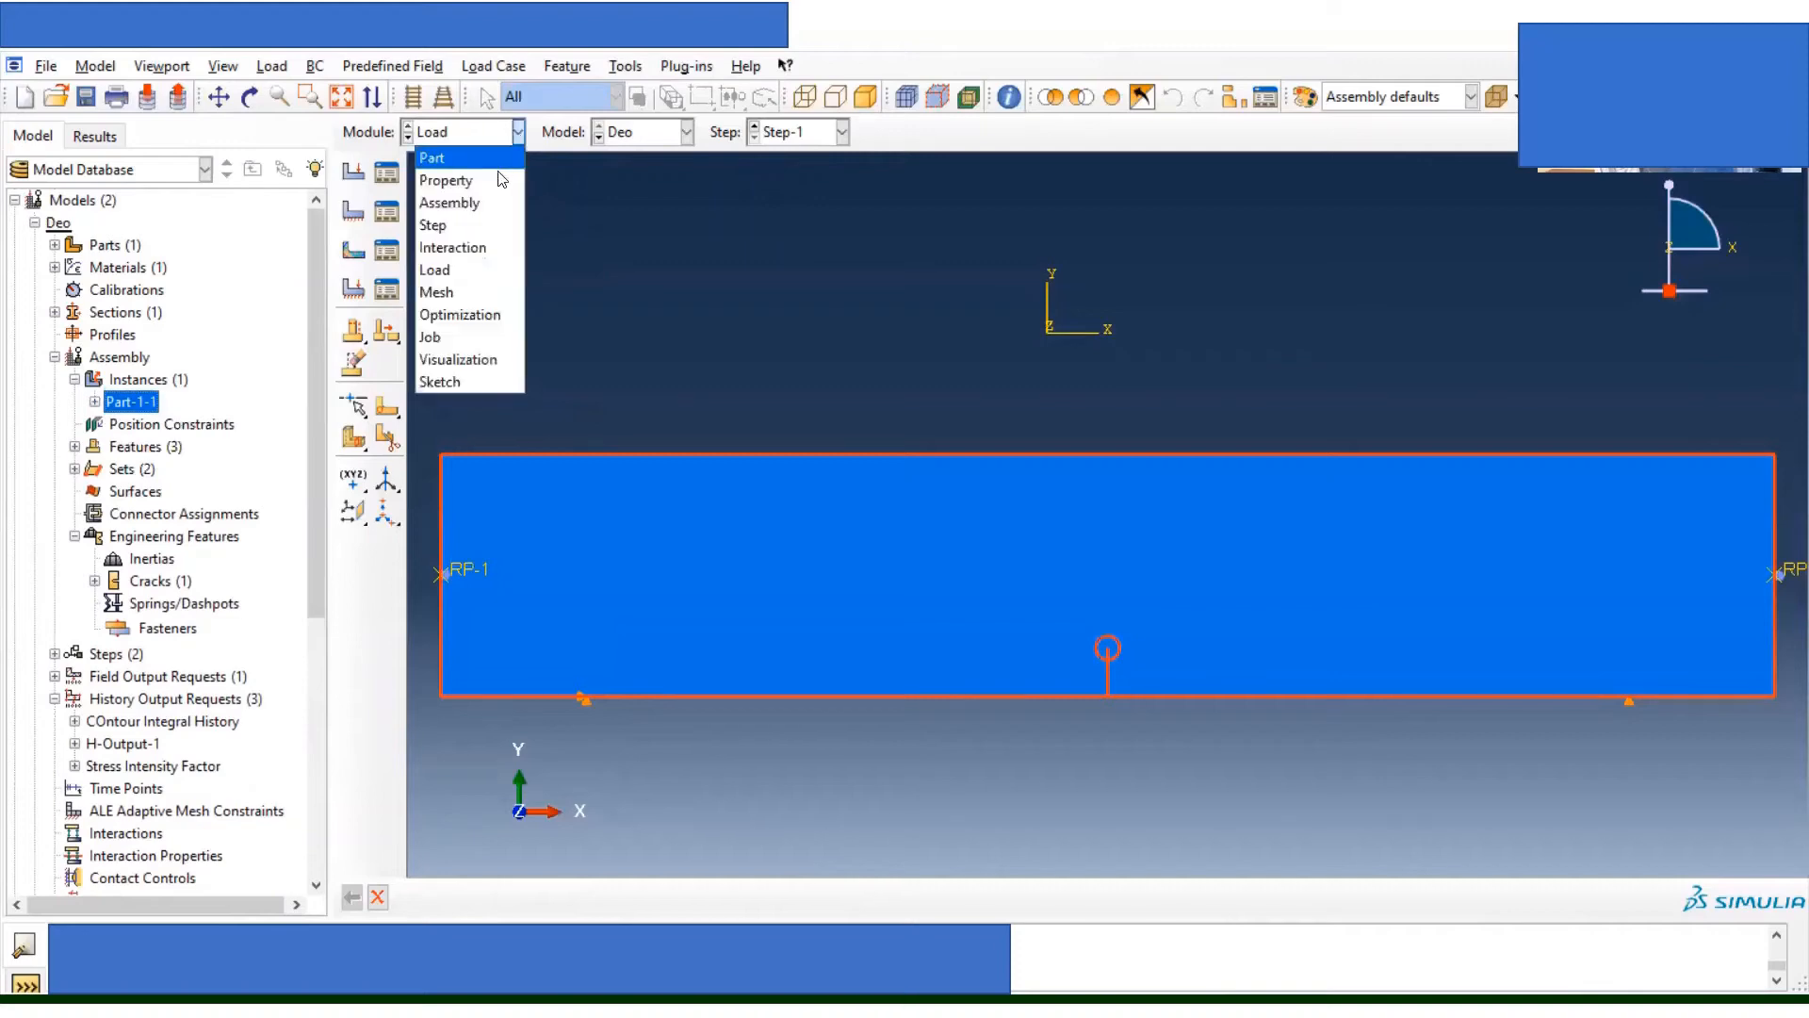
left_click(471, 291)
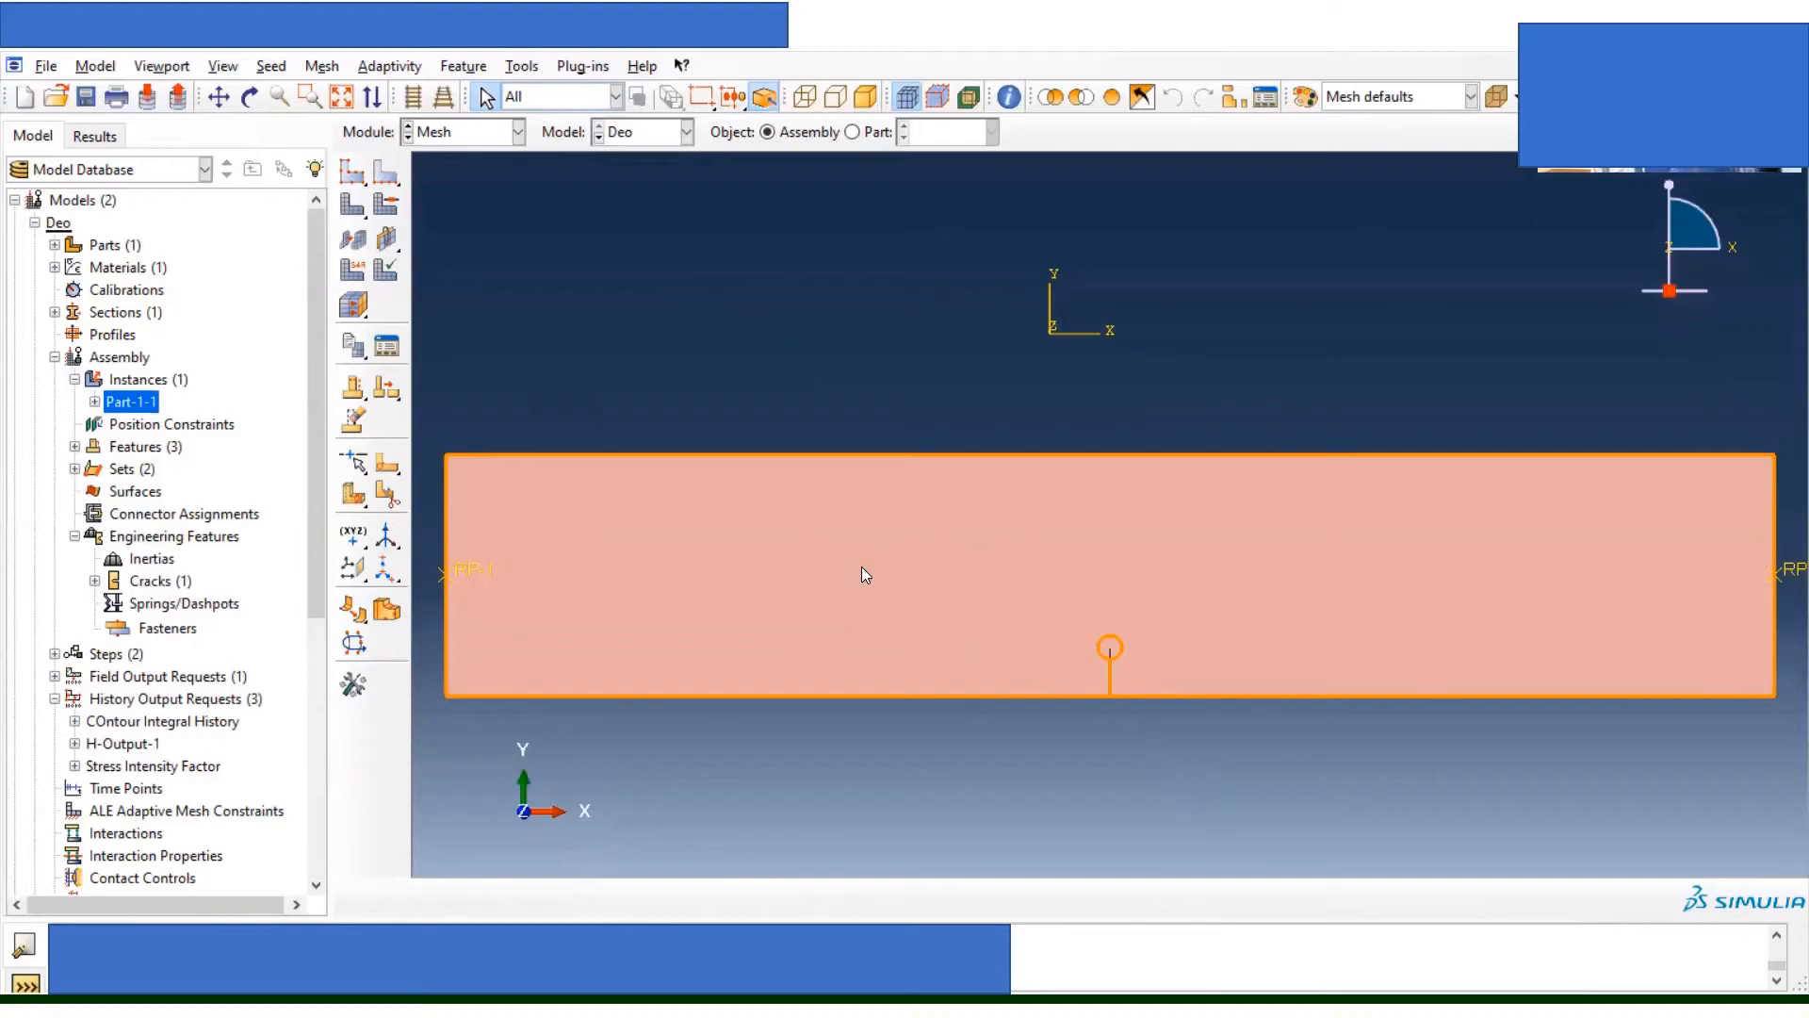
left_click(356, 180)
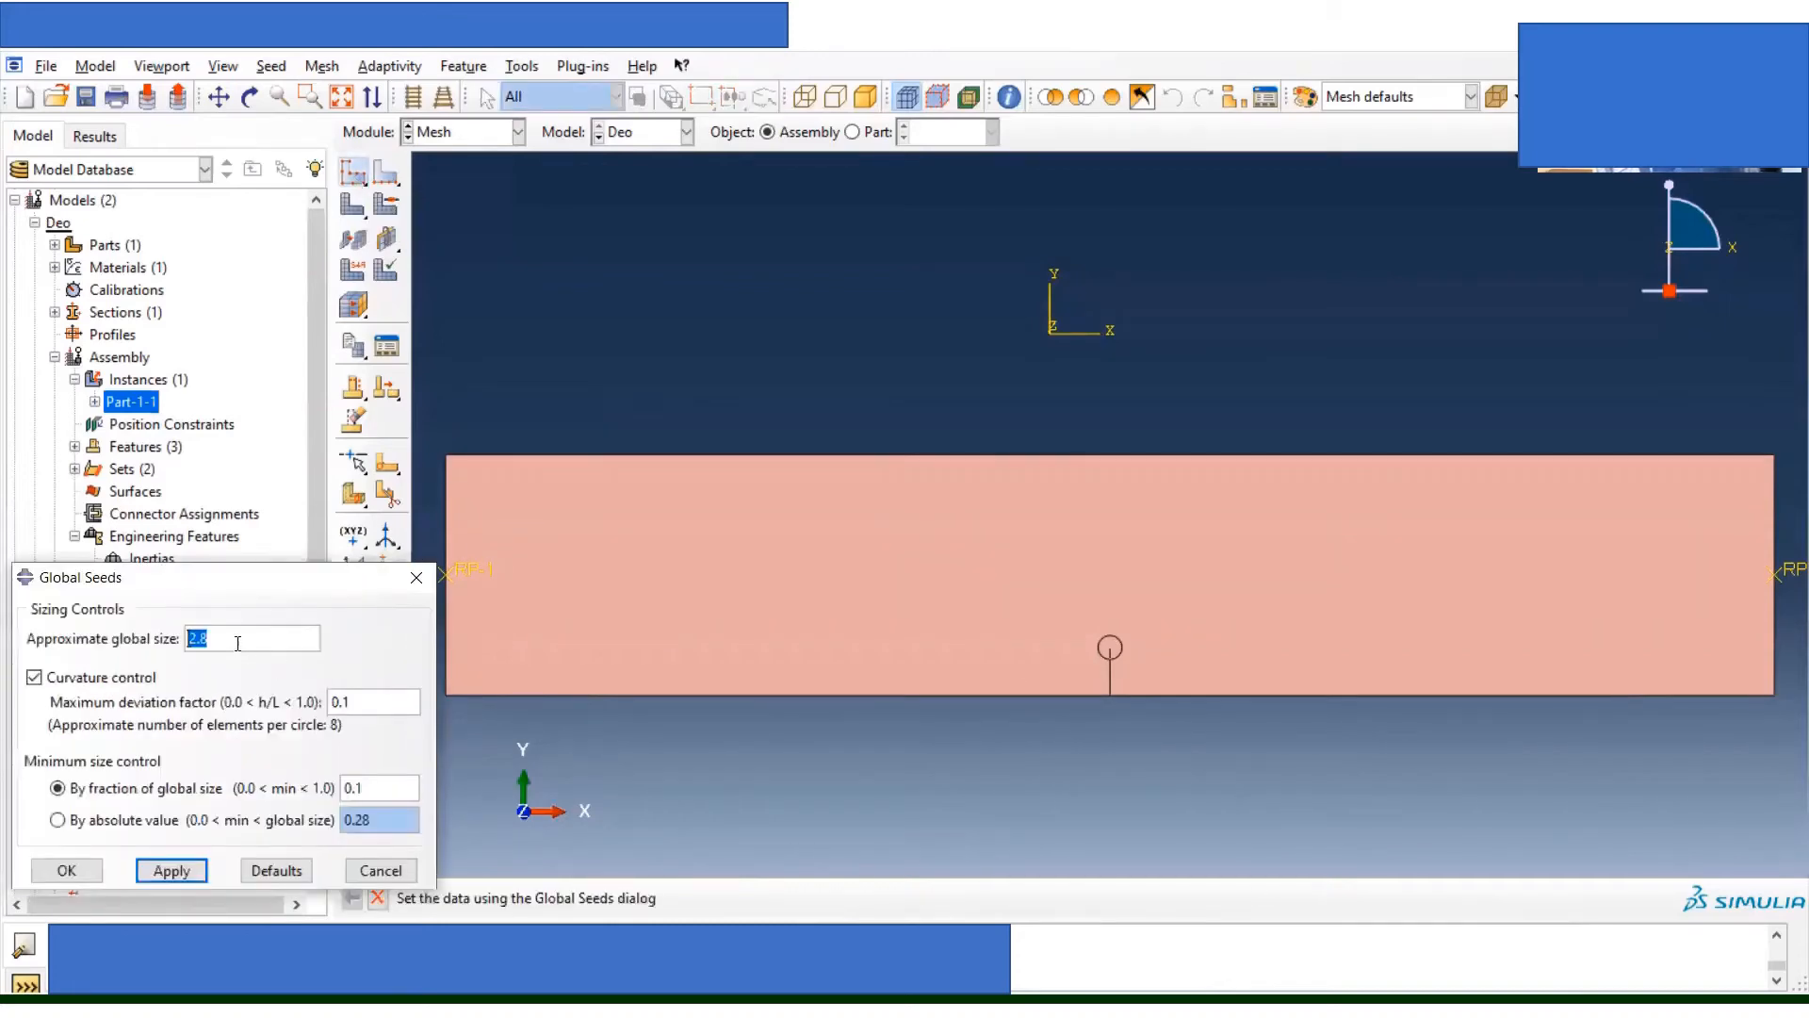
type("1.0")
left_click(71, 871)
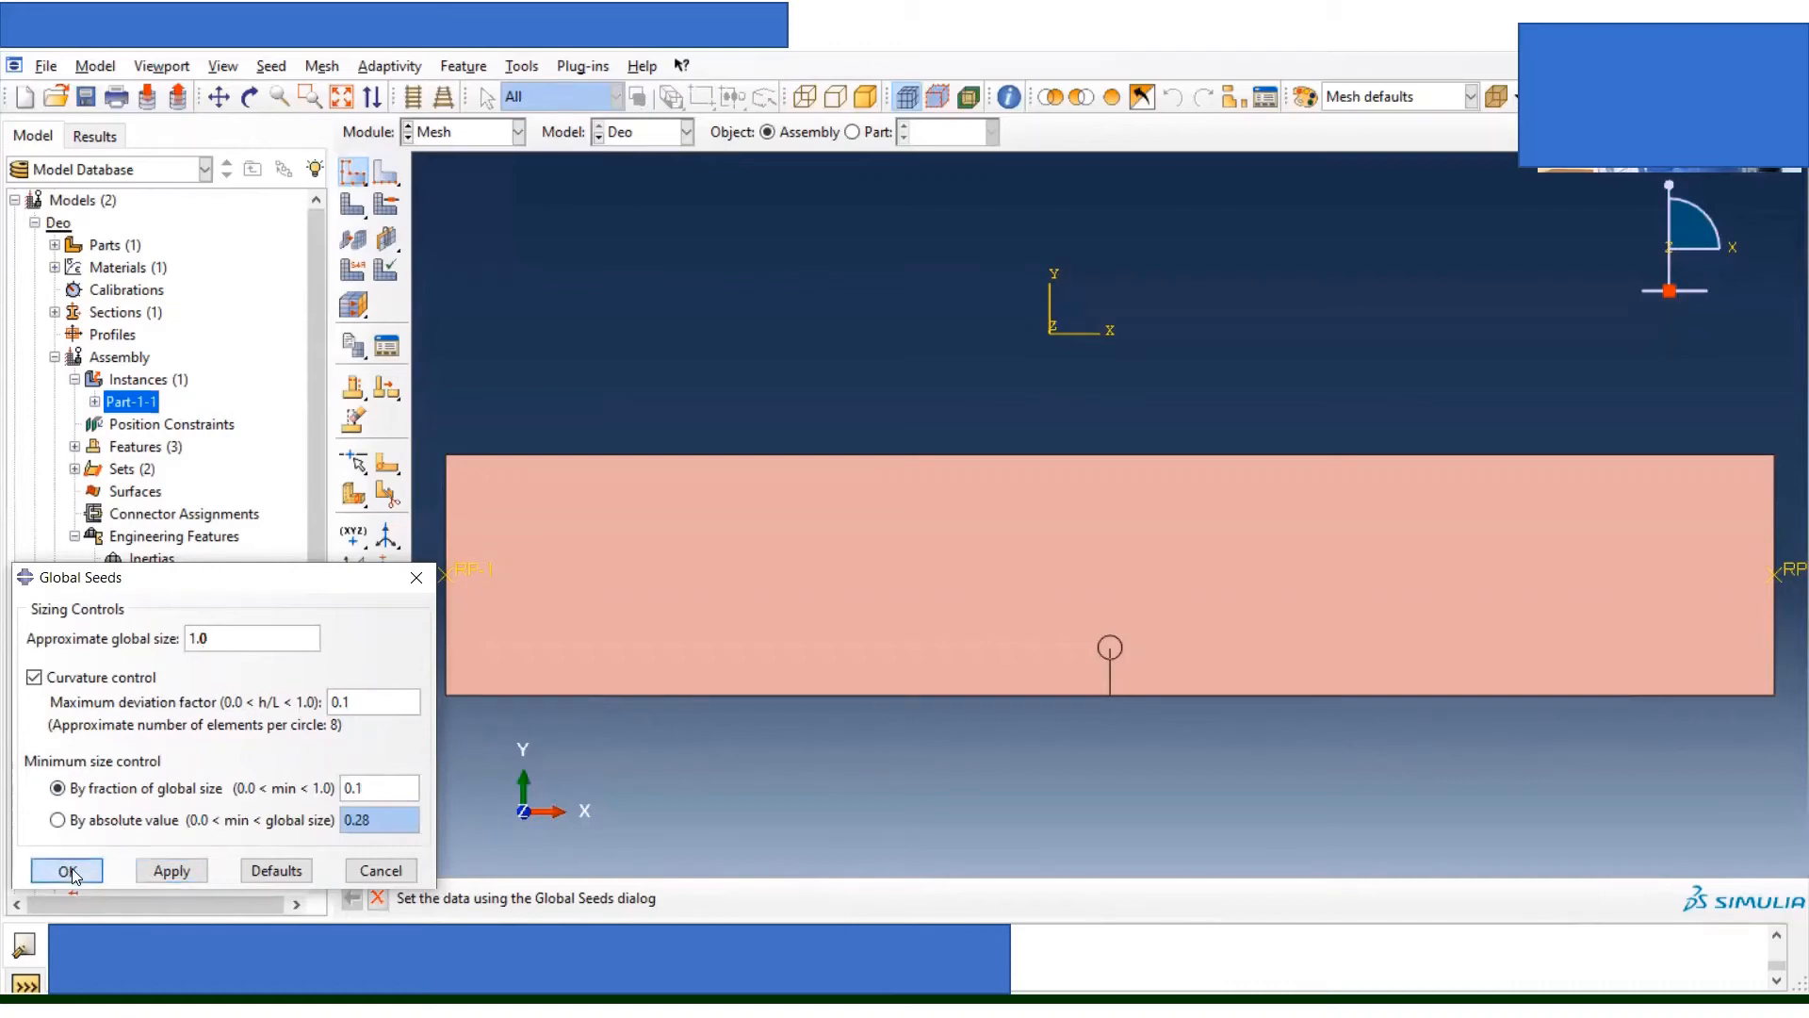
left_click(72, 872)
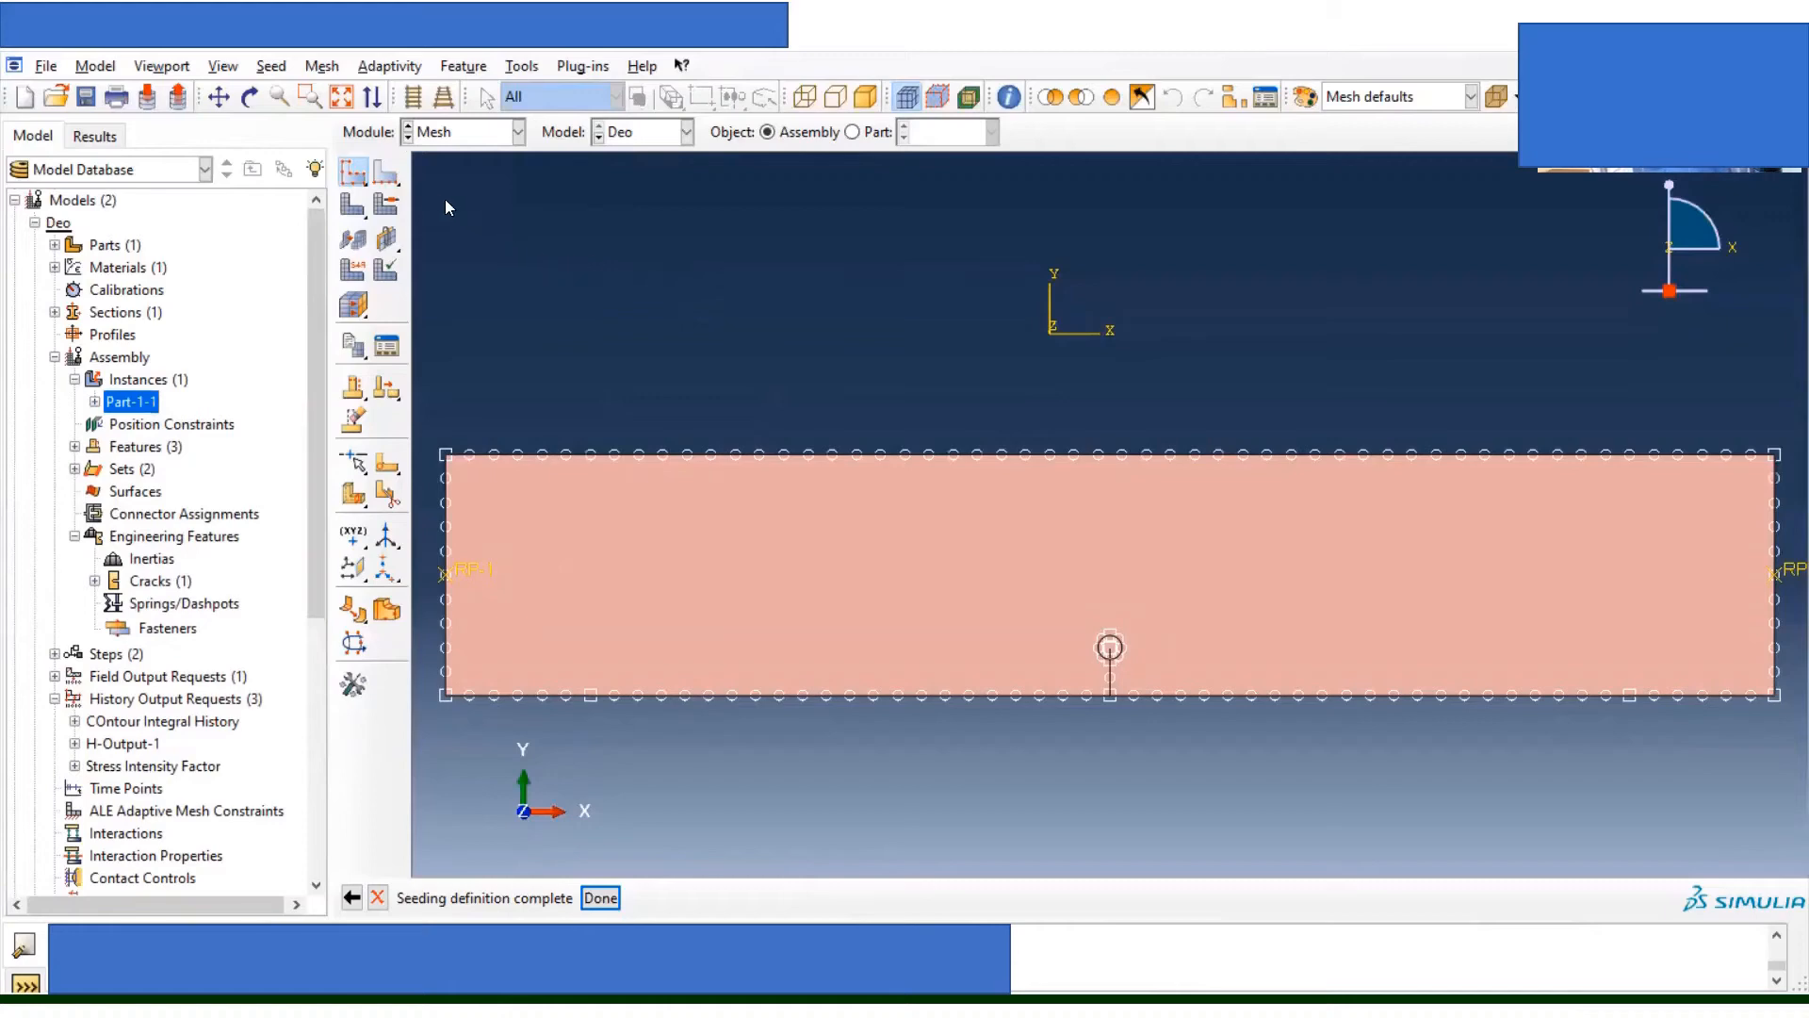
Step: Assign local seeds by number to both arcs of the circle around the crack tip, with 16 elements per arc and no bias
left_click(396, 175)
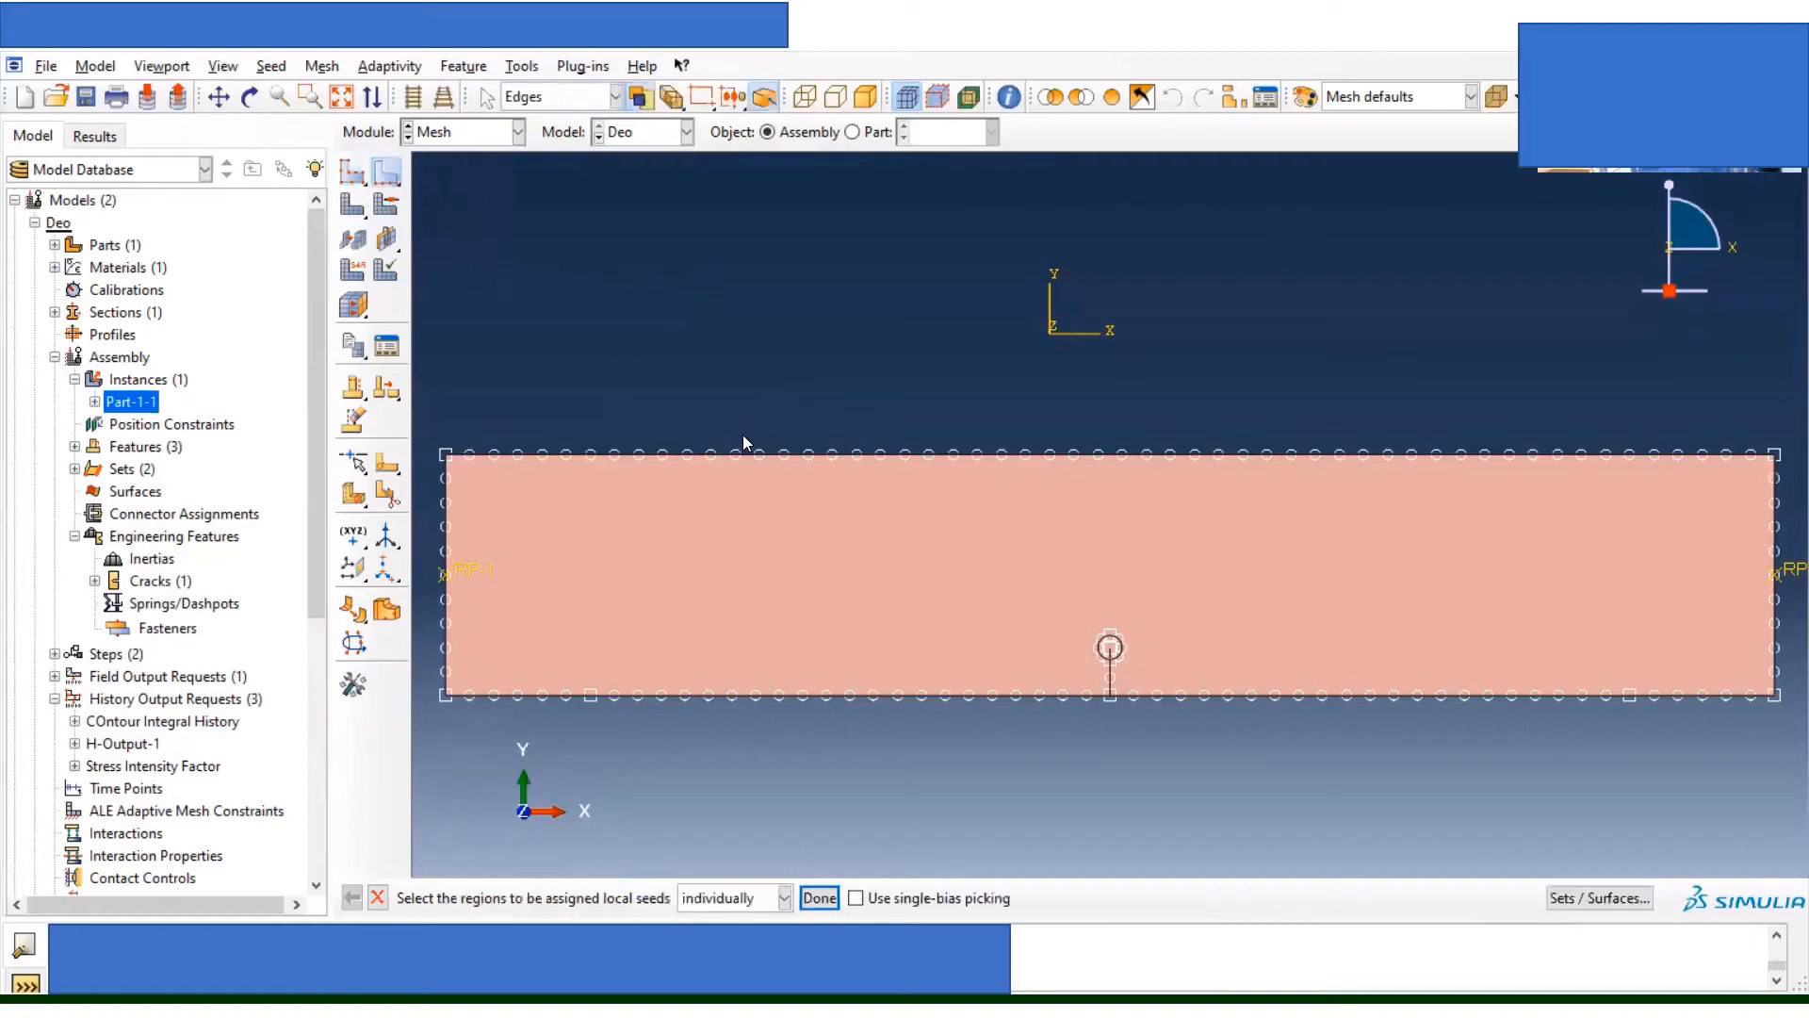
scroll(897, 506, "up", 5)
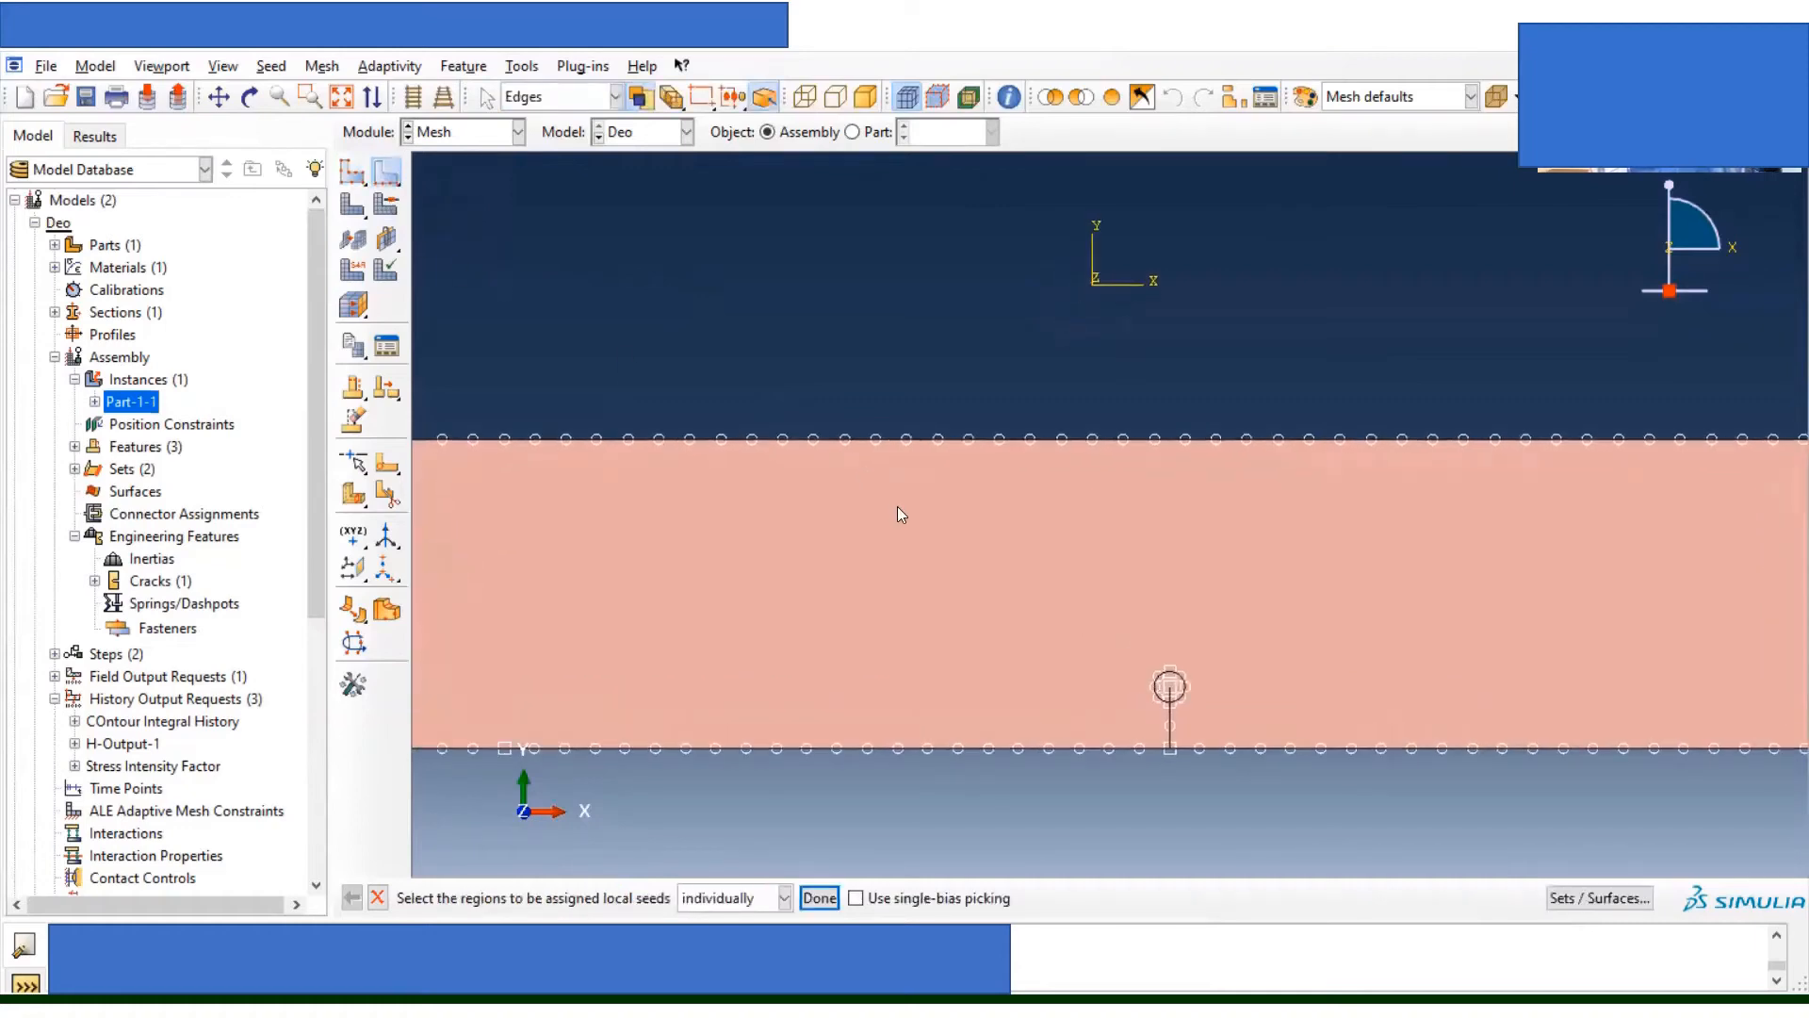
scroll(897, 506, "up", 1)
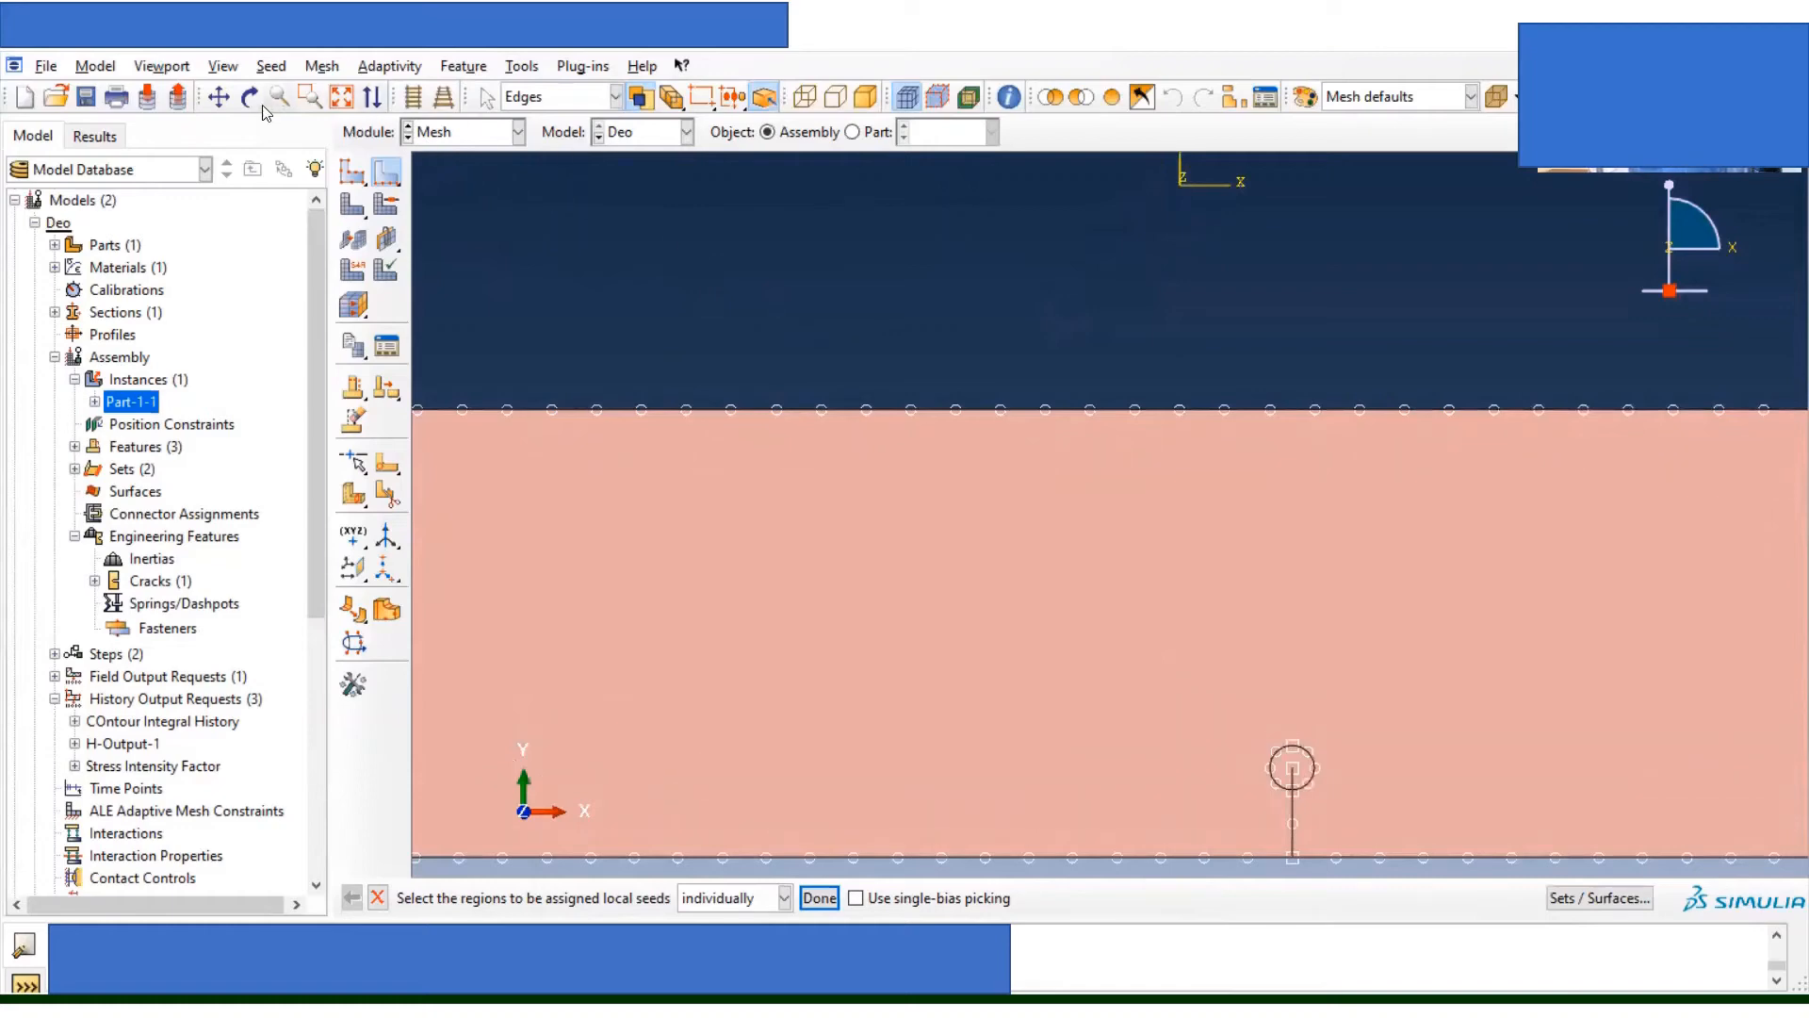
left_click(219, 96)
left_click_drag(1136, 663, 992, 526)
scroll(993, 526, "up", 1)
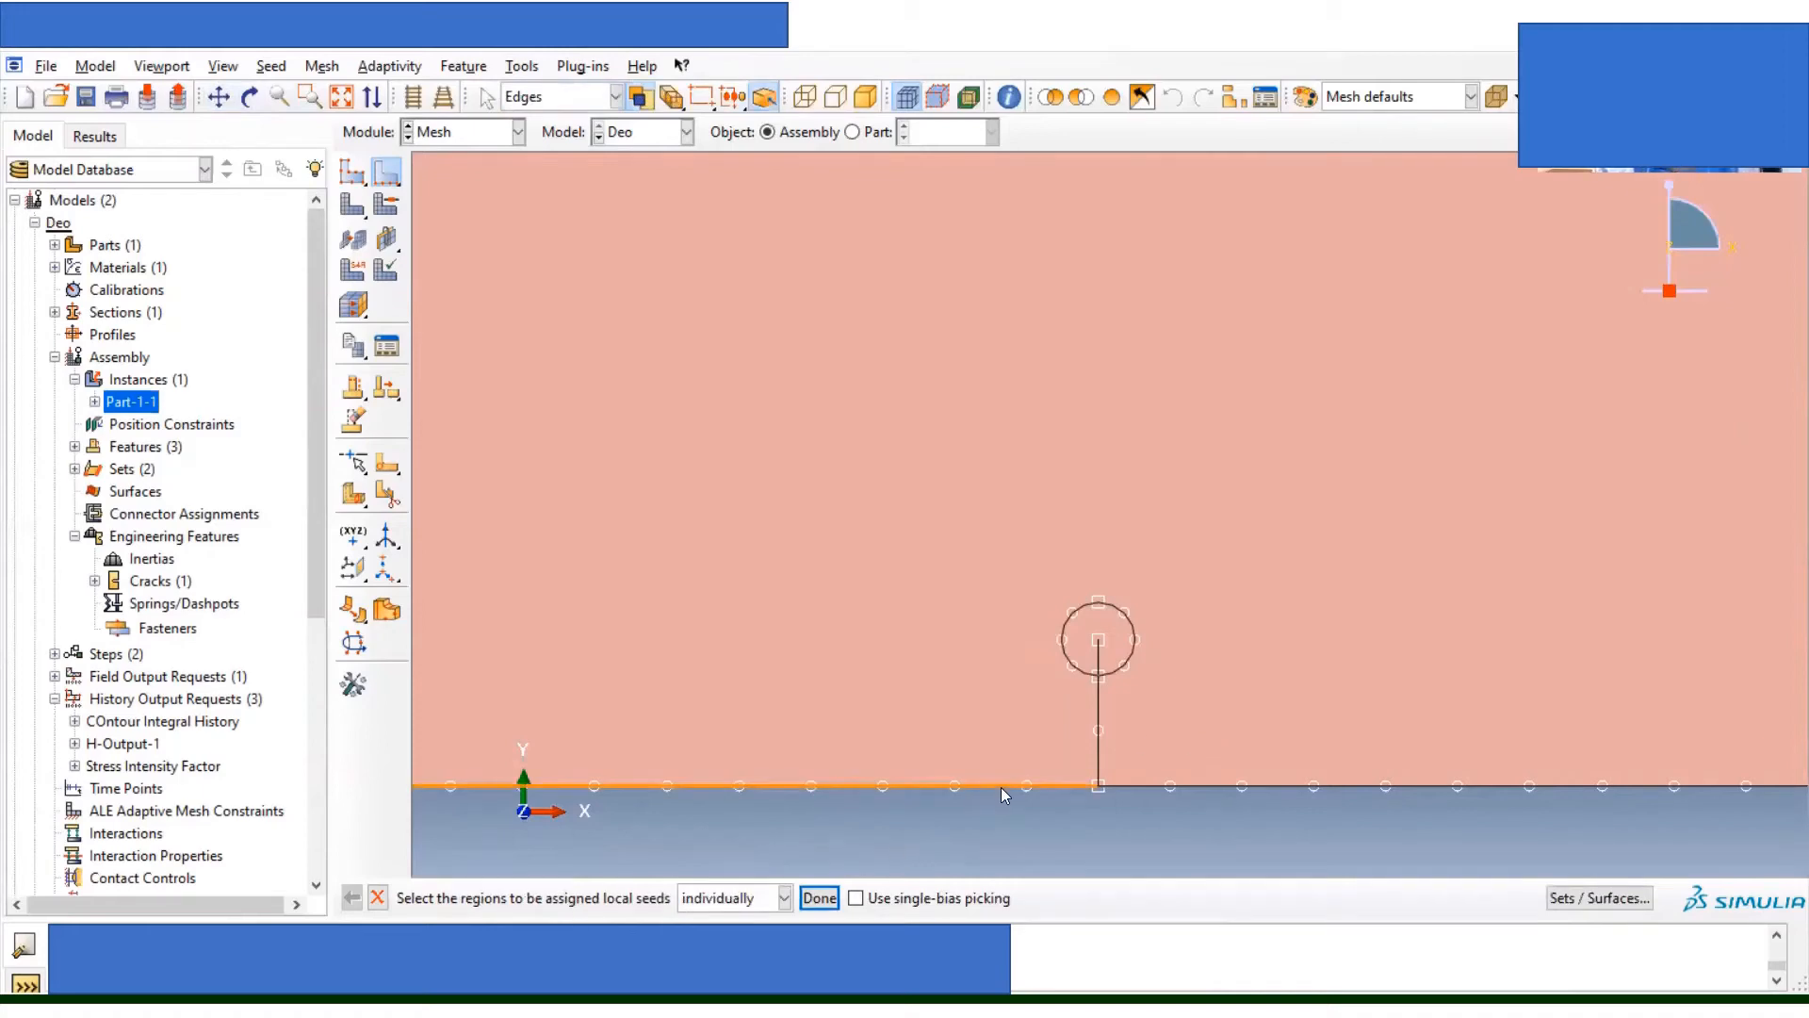
left_click(1065, 633)
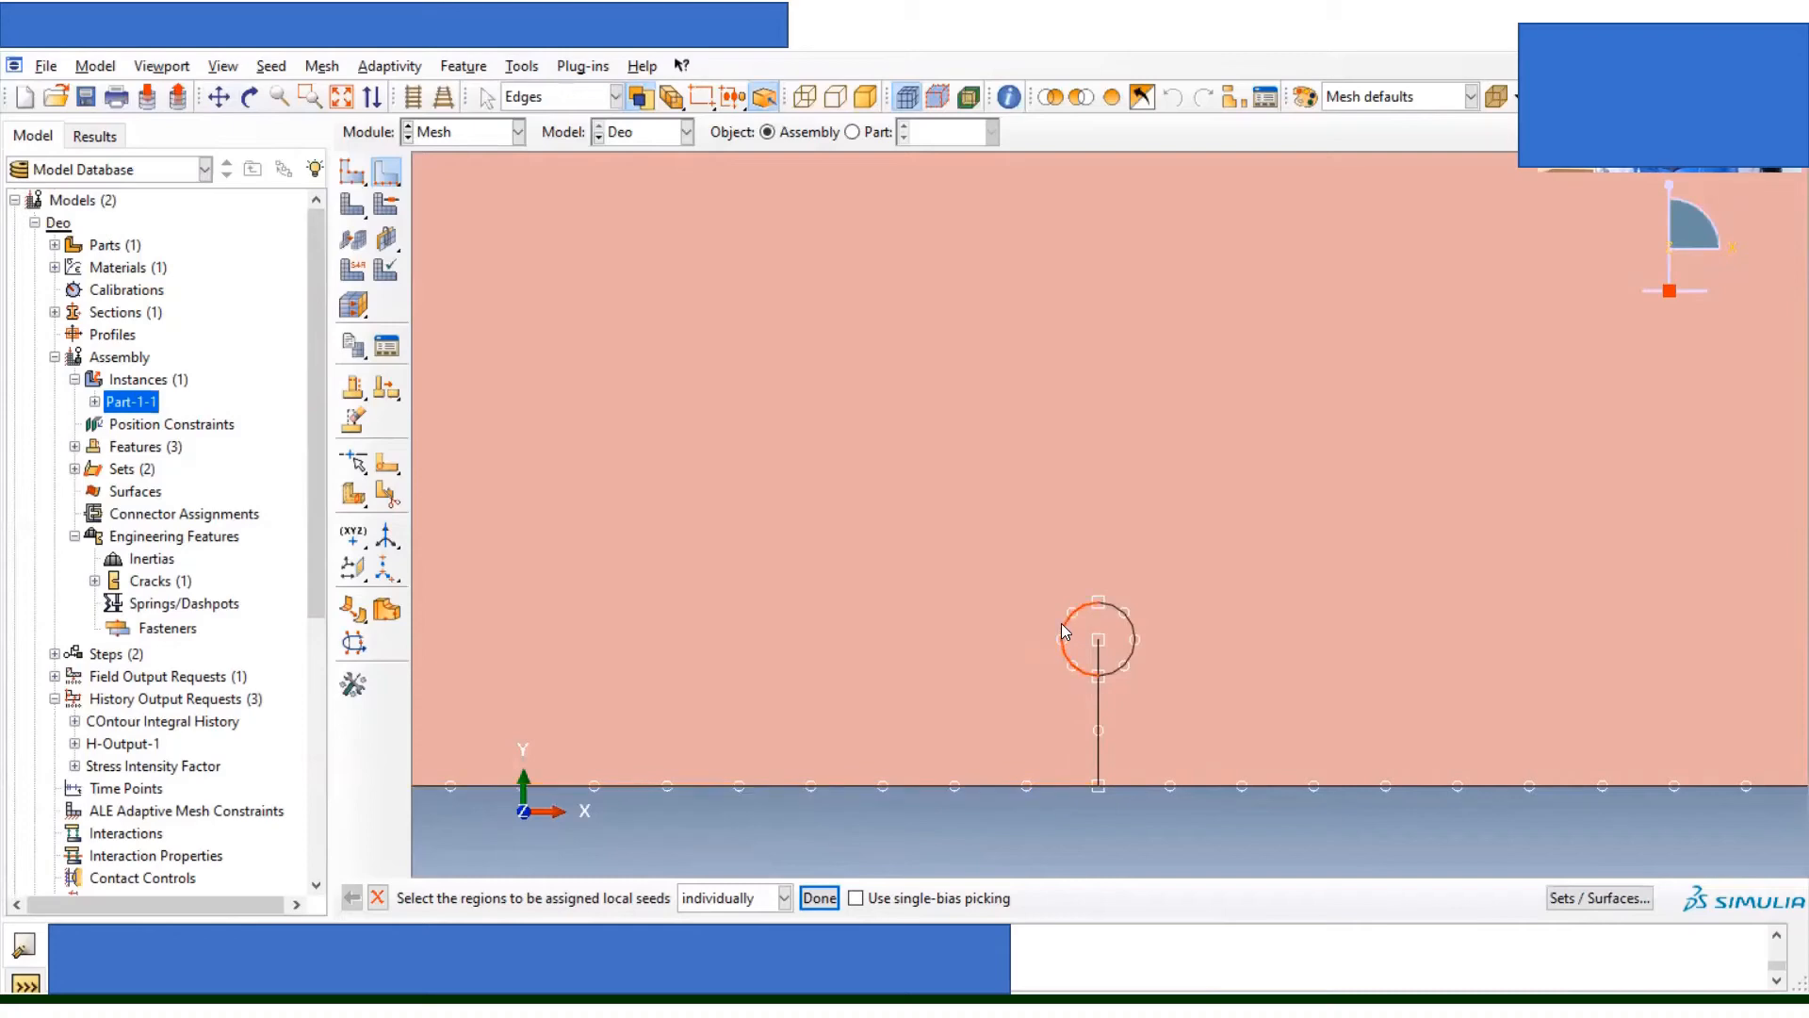
left_click(1133, 636, "shift")
left_click(819, 899)
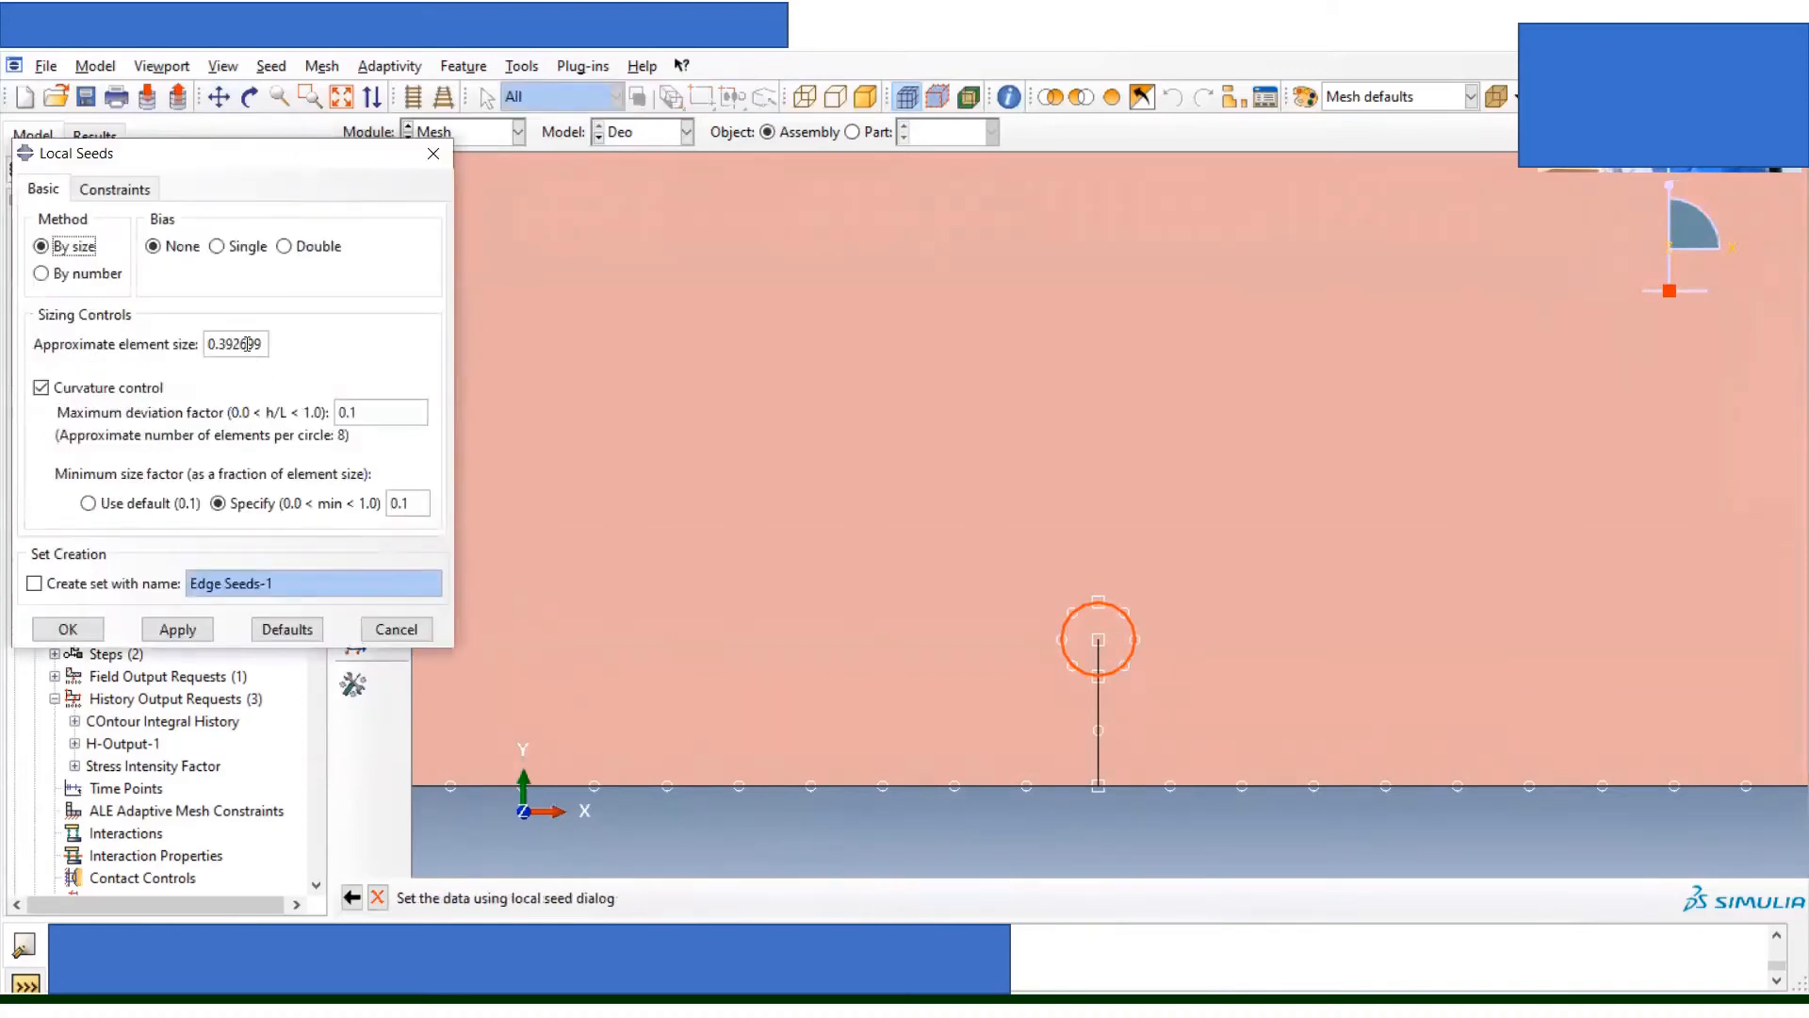
left_click(76, 274)
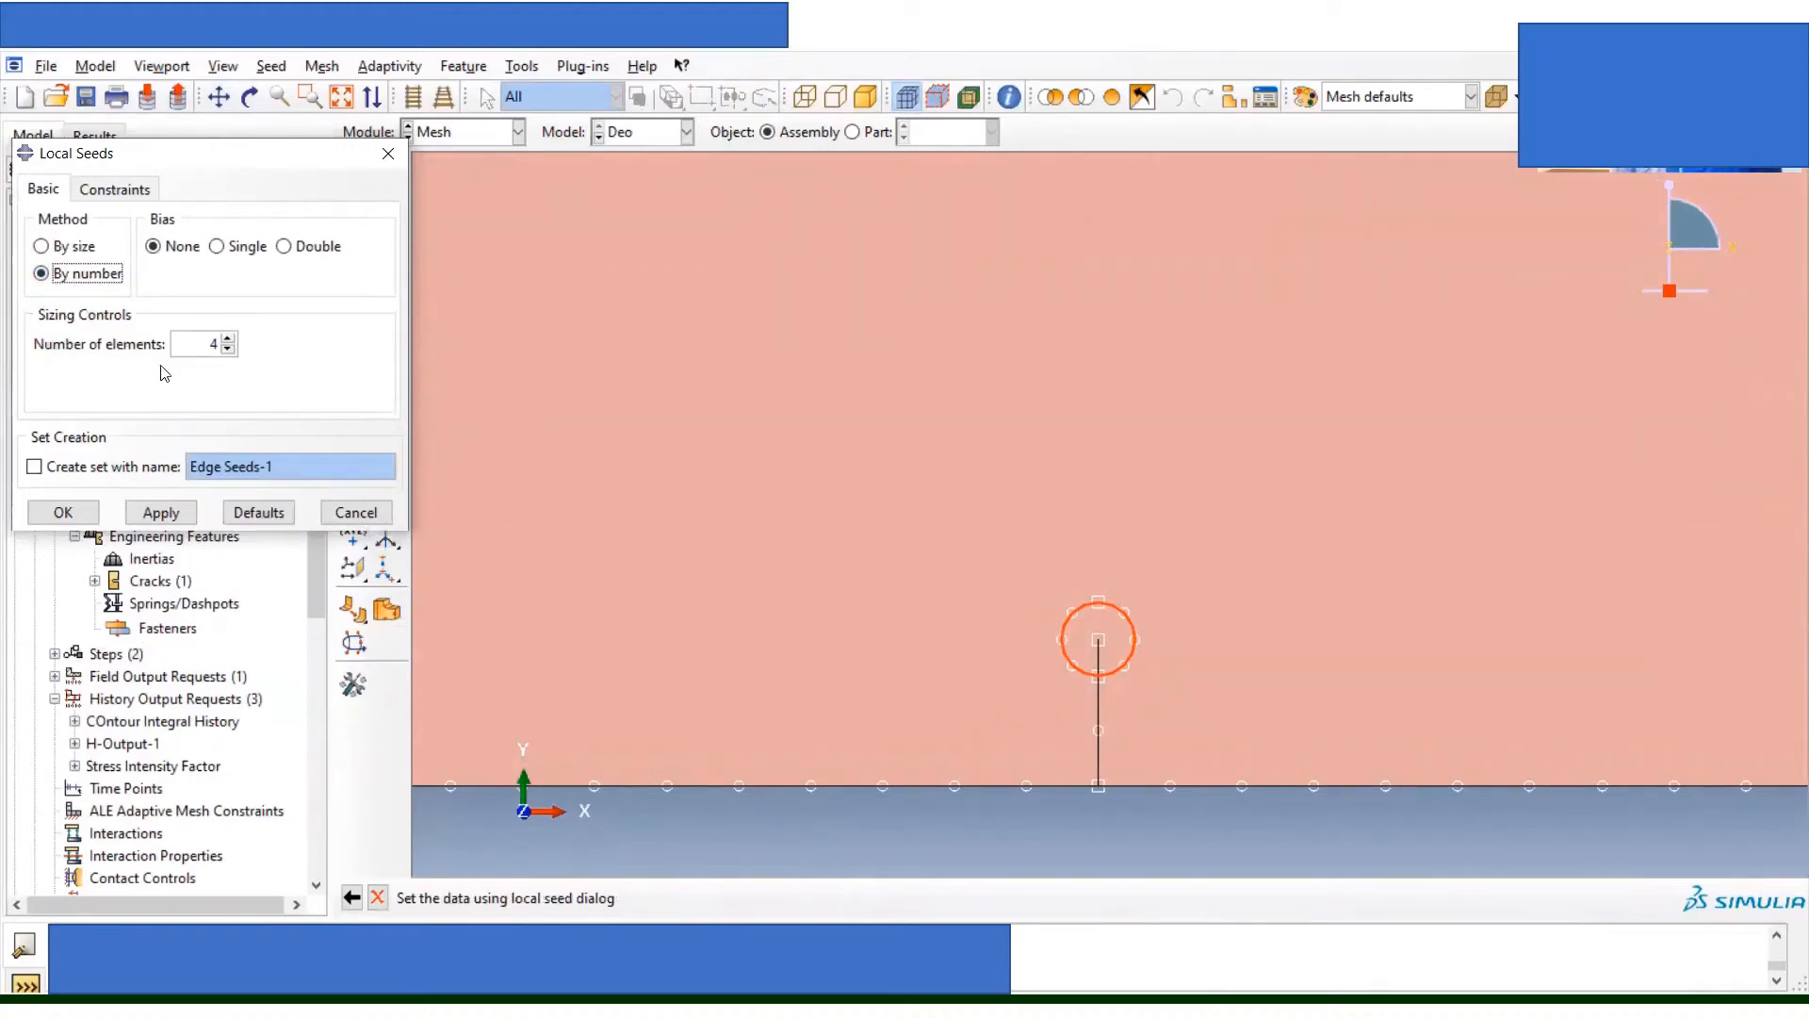
left_click(212, 343)
type("16")
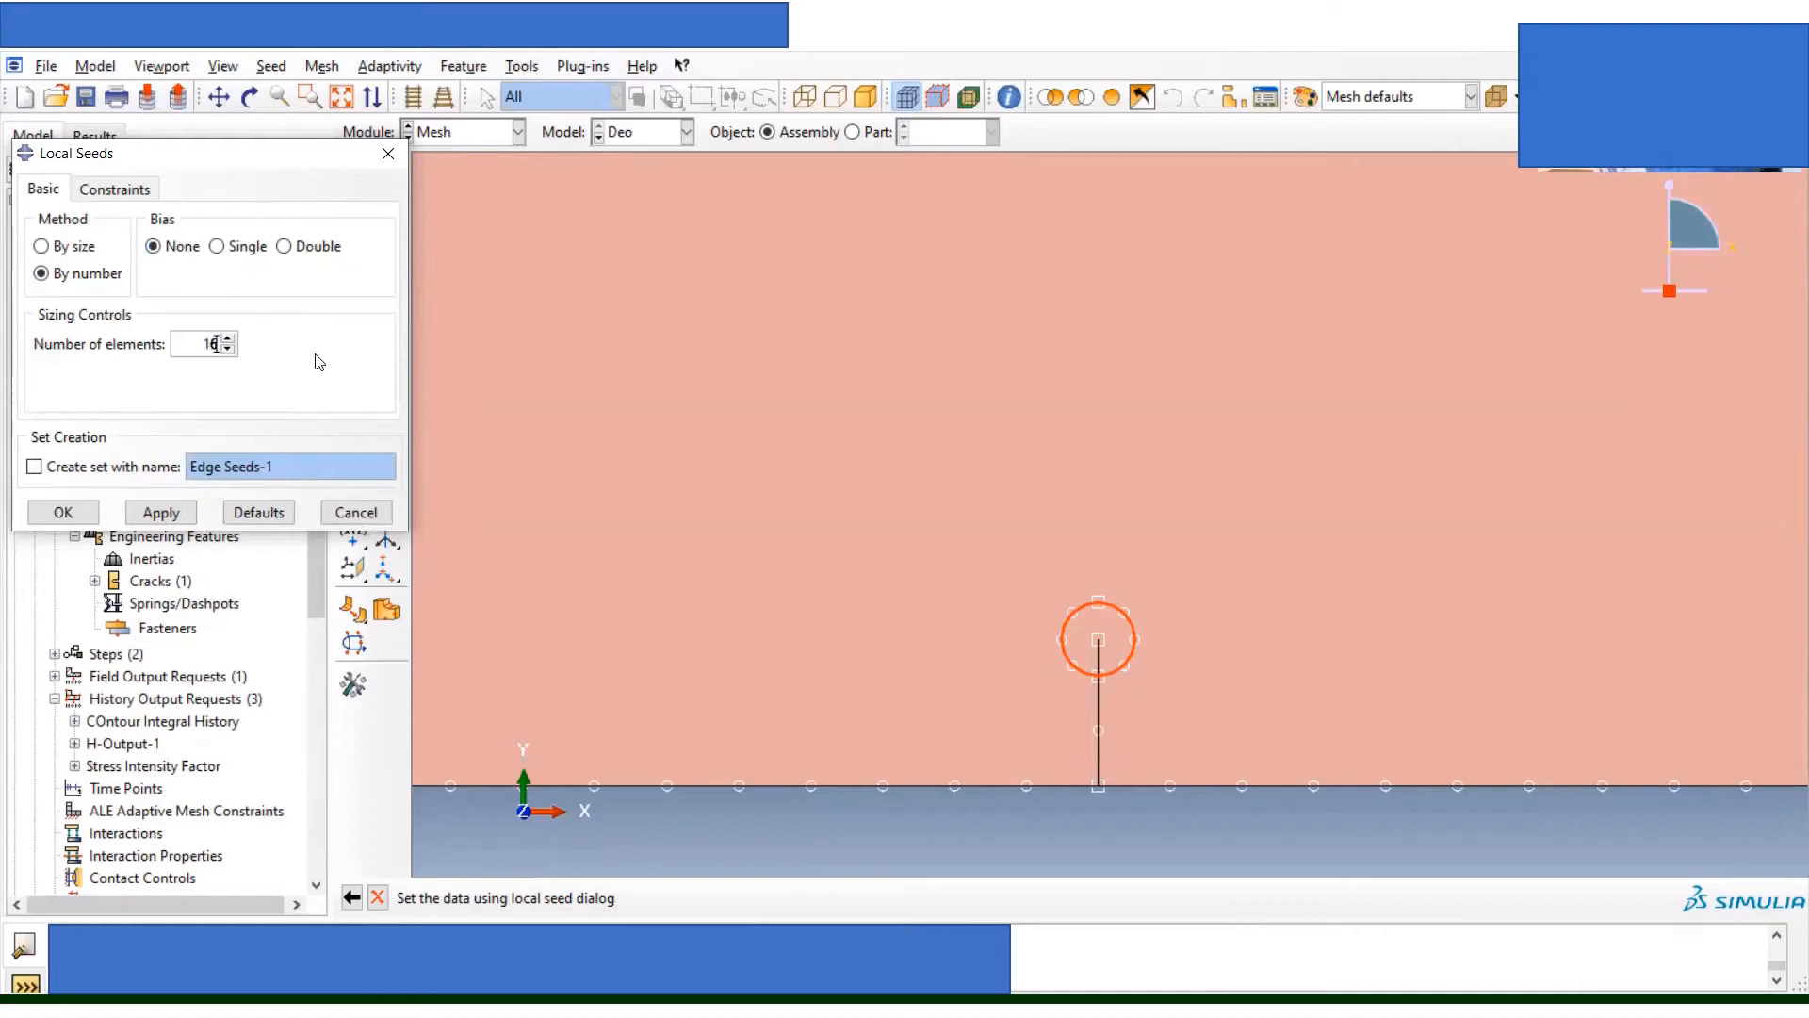
left_click(132, 192)
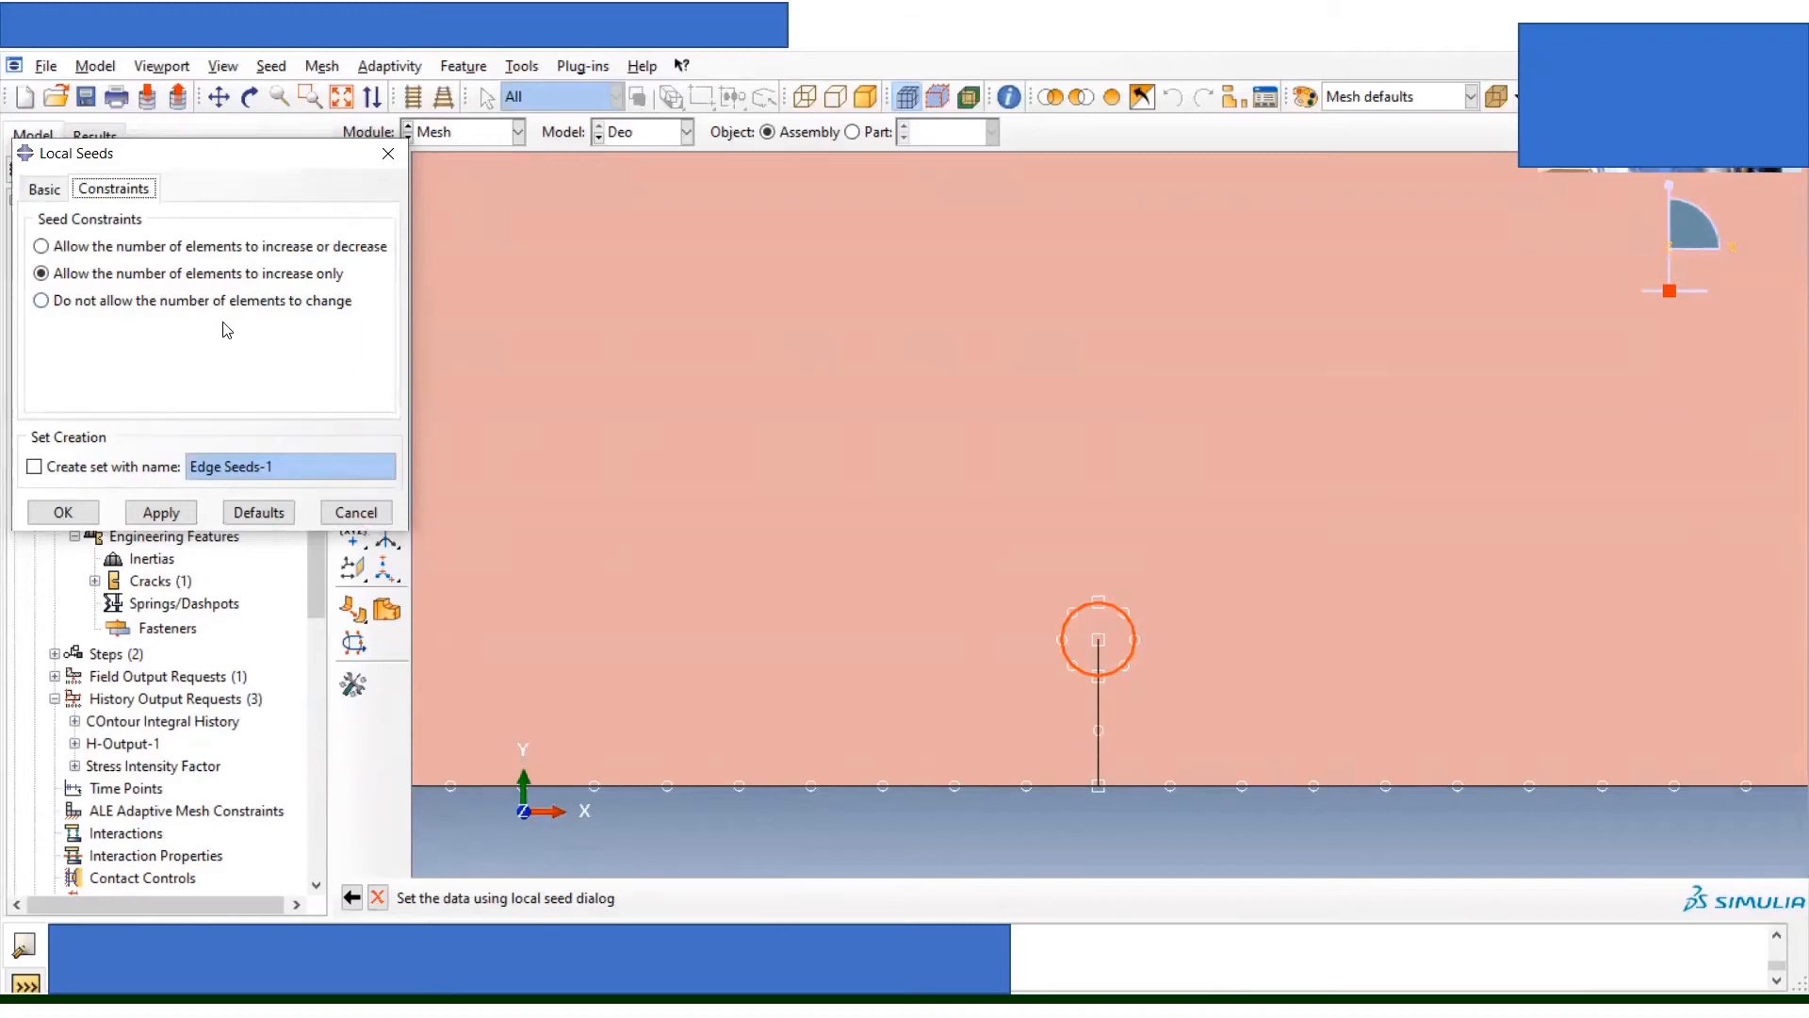
left_click(64, 520)
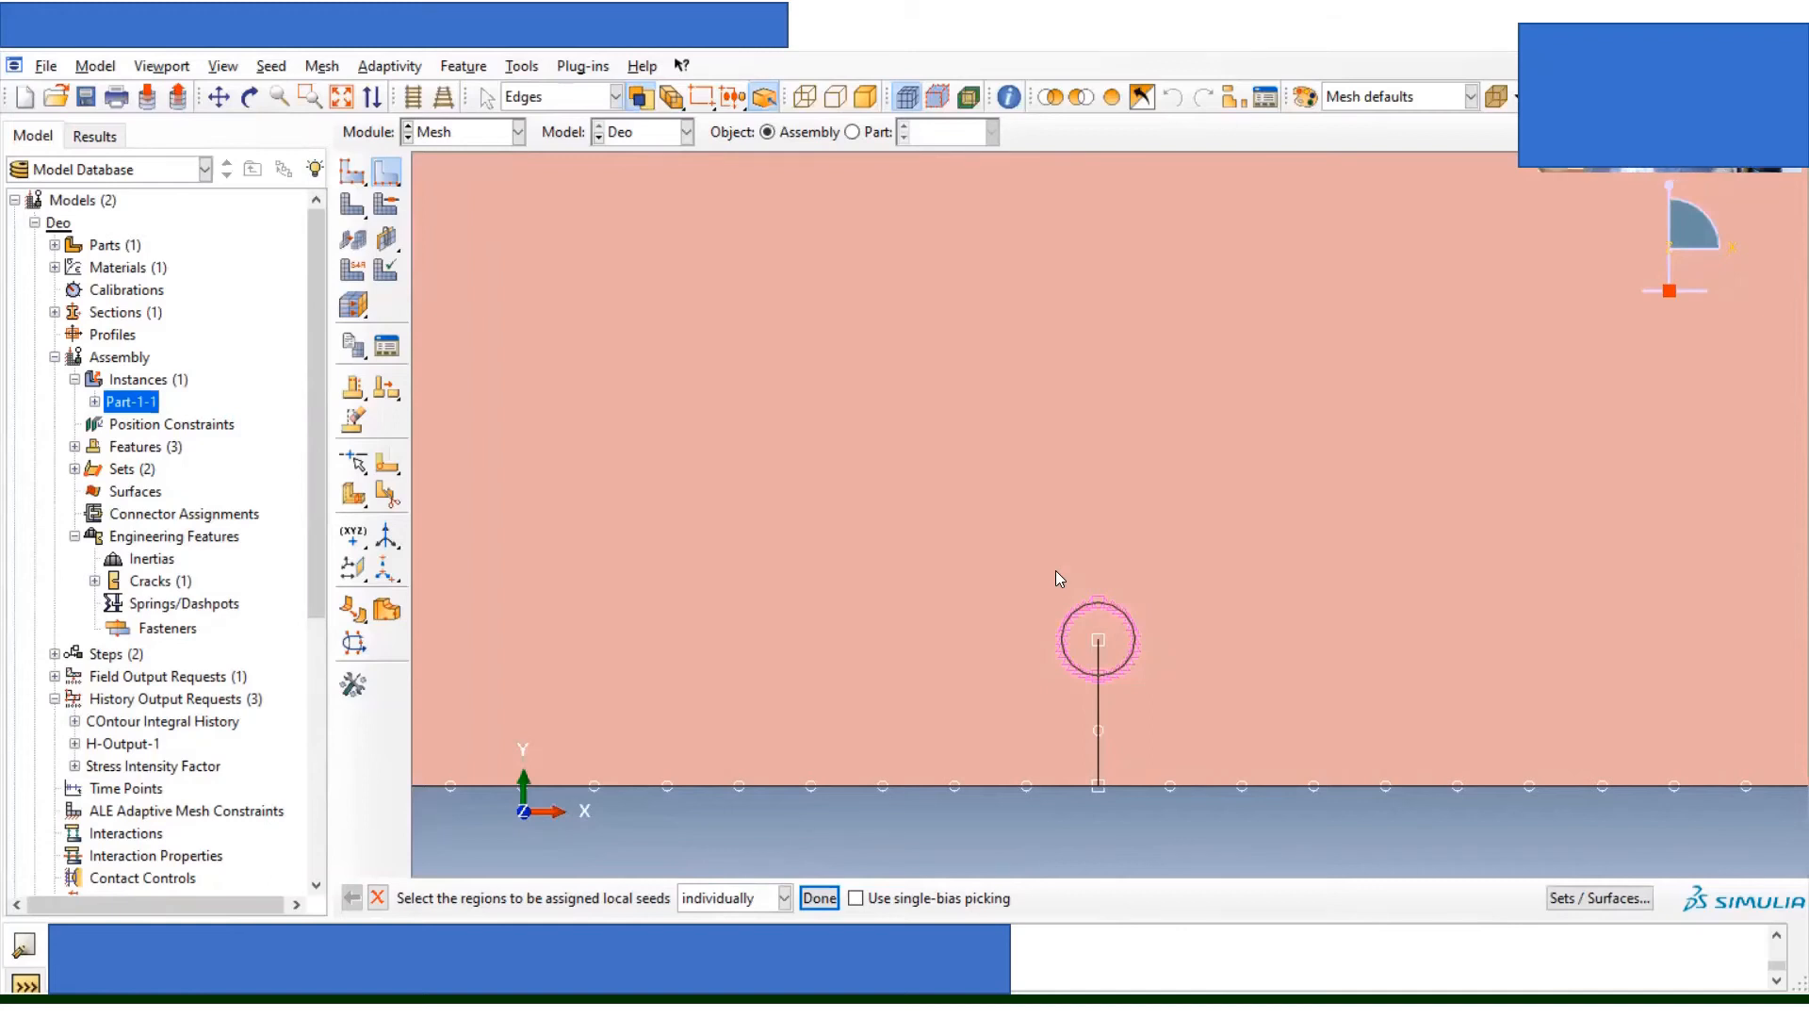
Step: Assign local seeds by number to the crack line segment inside the circle, with 4 elements
scroll(1055, 578, "up", 1)
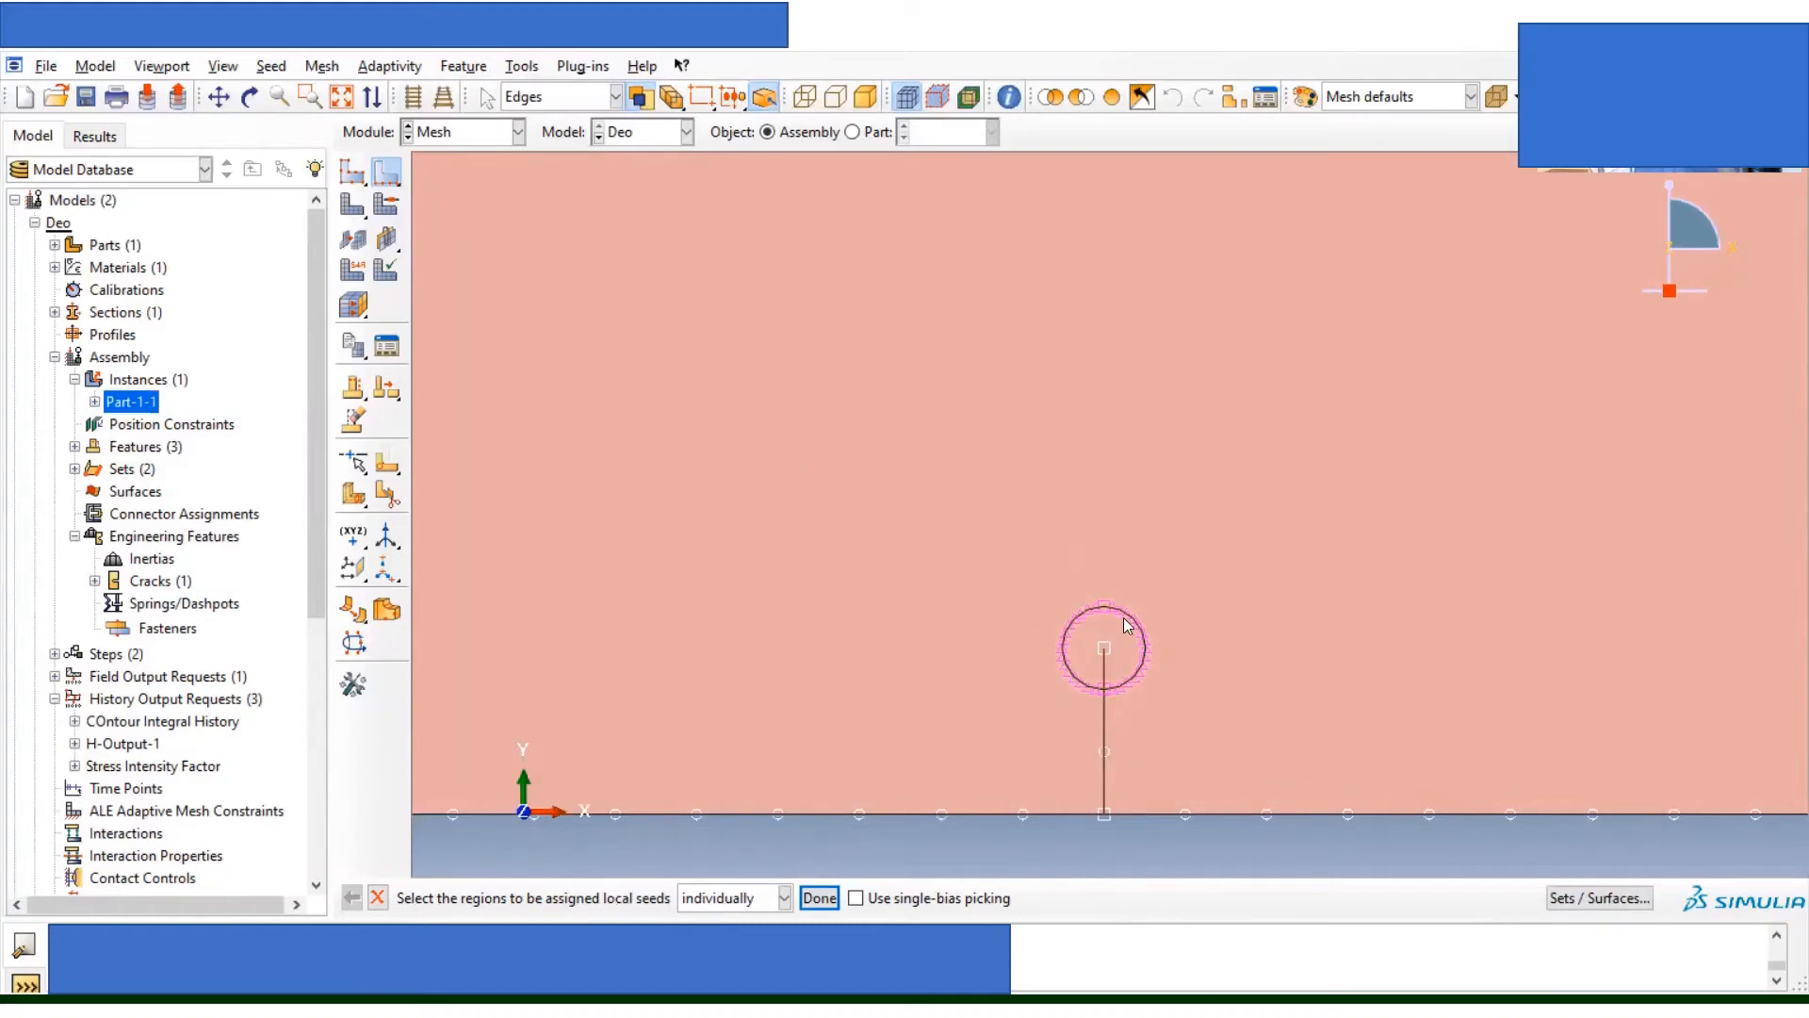
left_click(1106, 671)
left_click(819, 898)
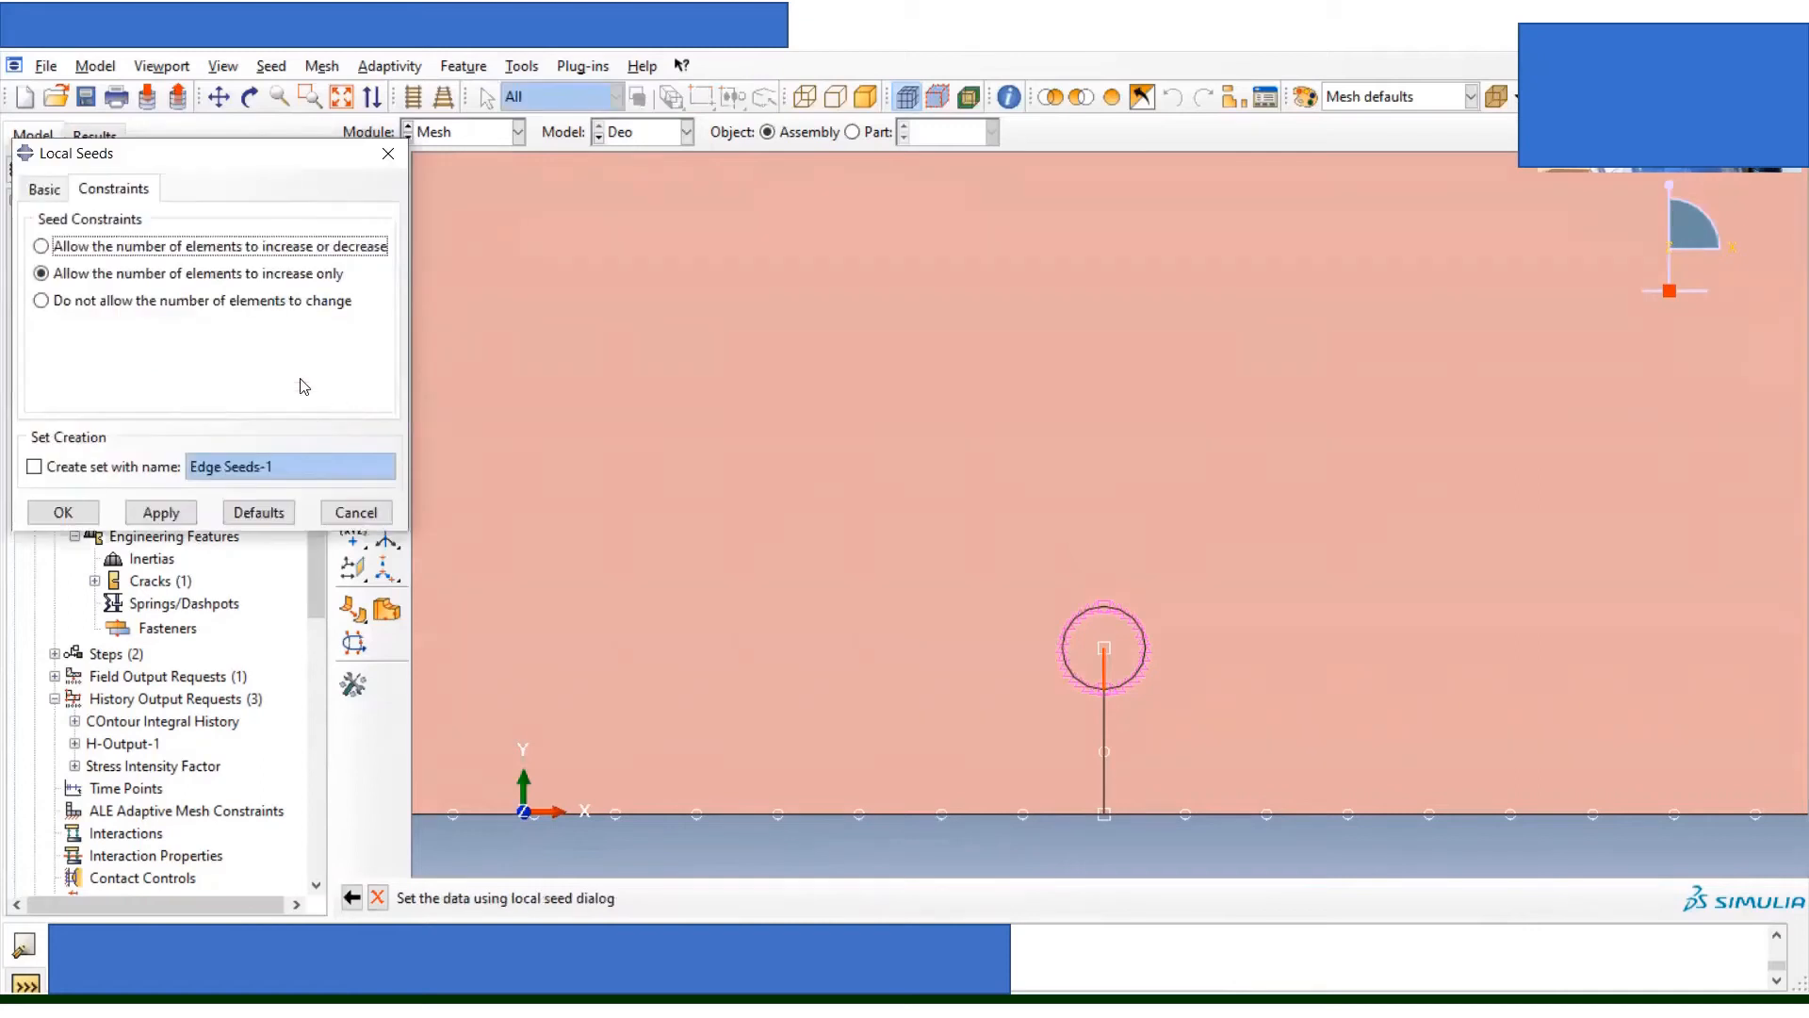
left_click(44, 193)
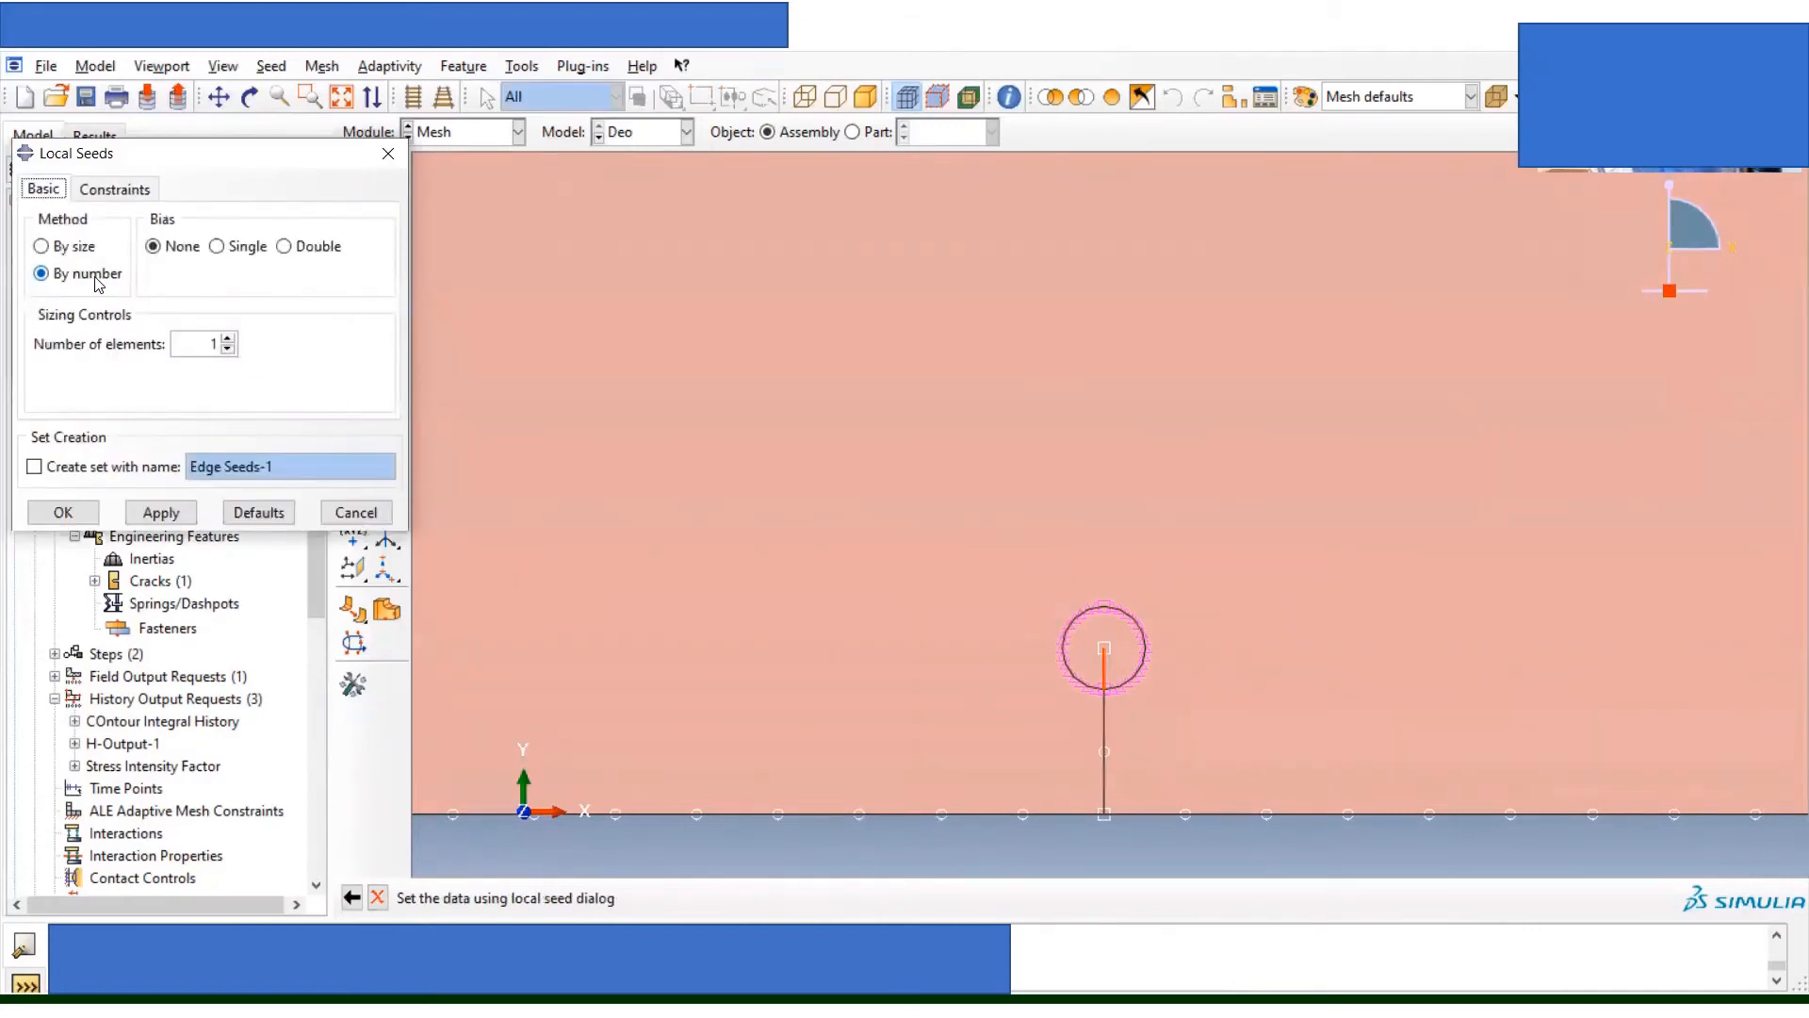
double_click(208, 342)
type("4")
left_click(114, 192)
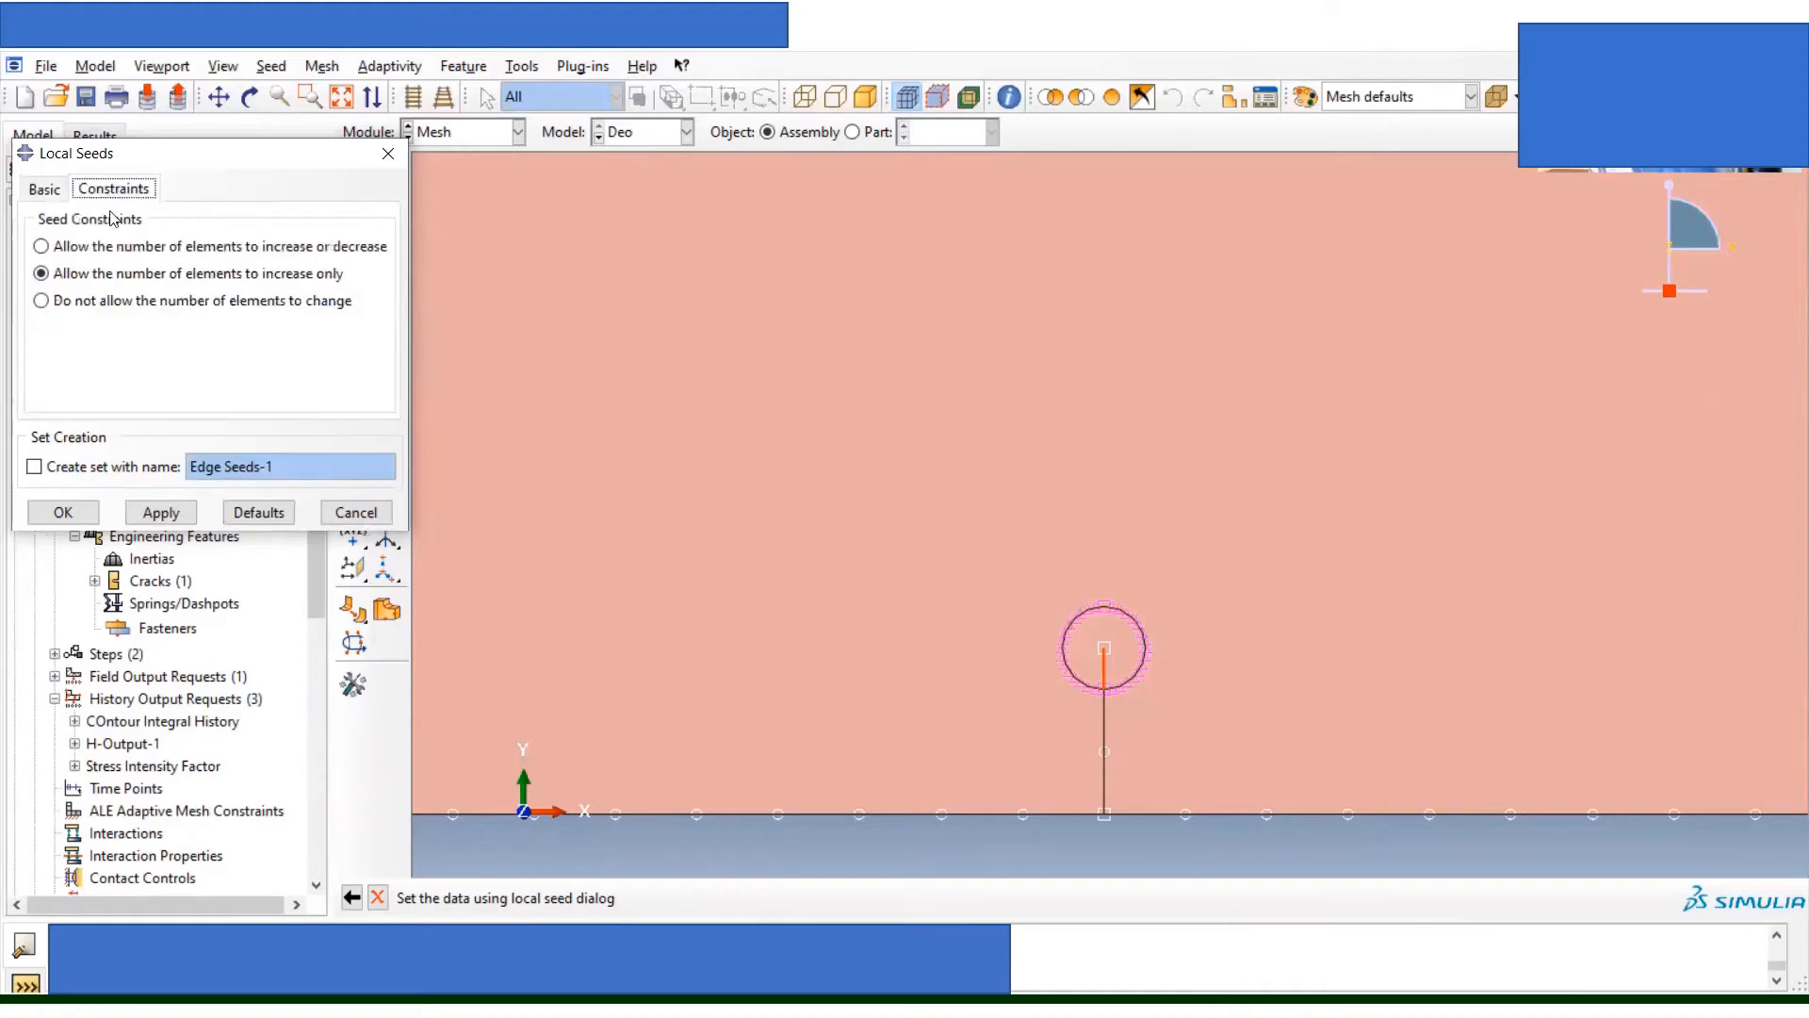
left_click(66, 515)
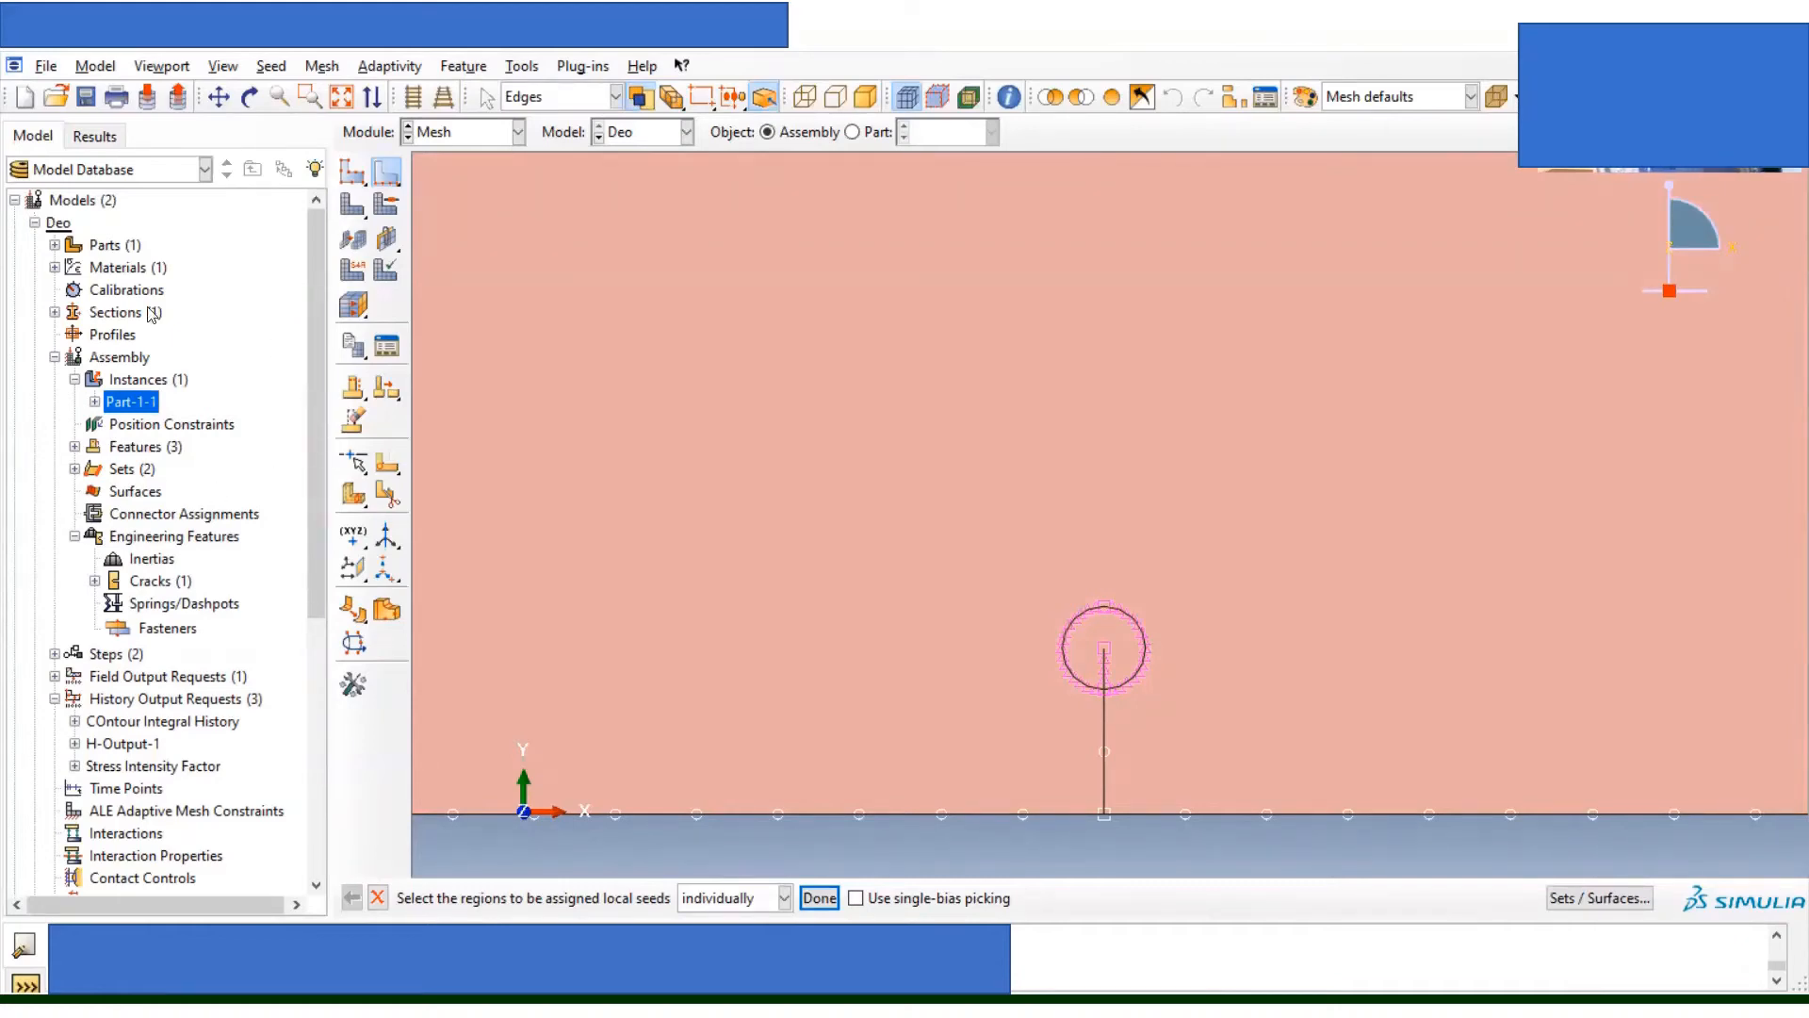
Step: Set the mesh controls of the circular crack-tip region to quad-dominated elements with the Sweep technique
left_click(387, 204)
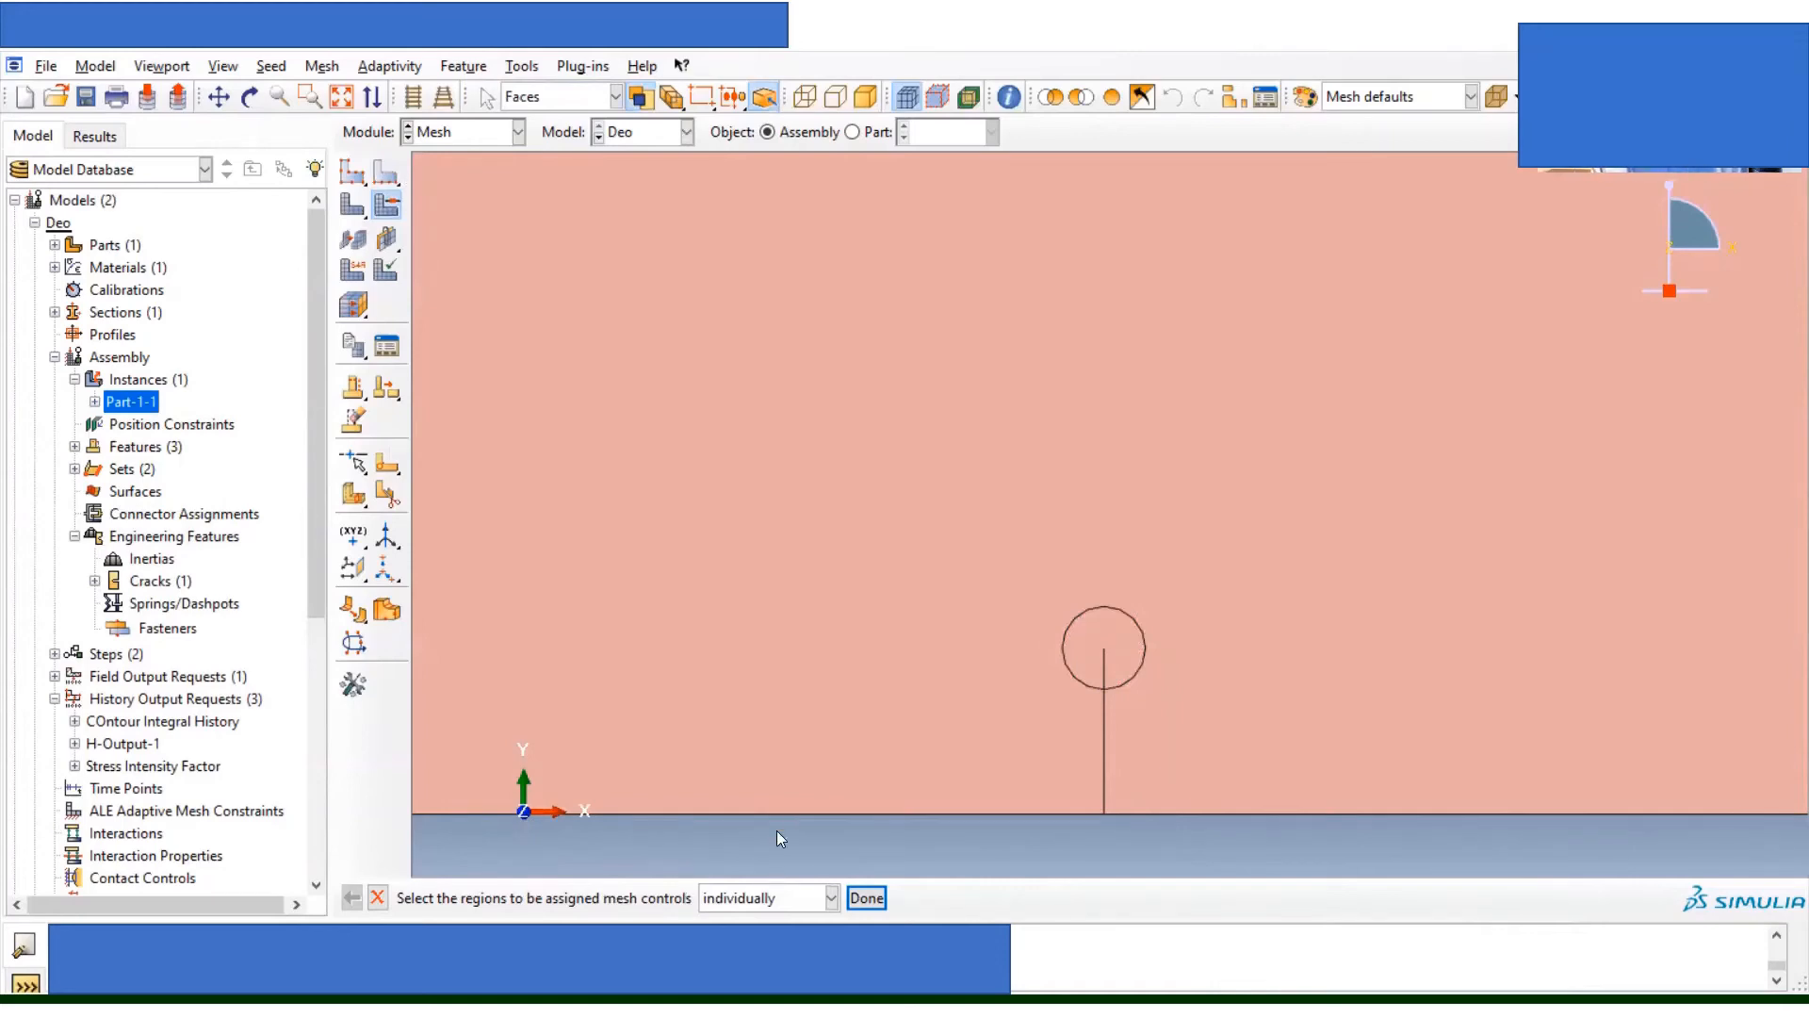
left_click(1086, 633)
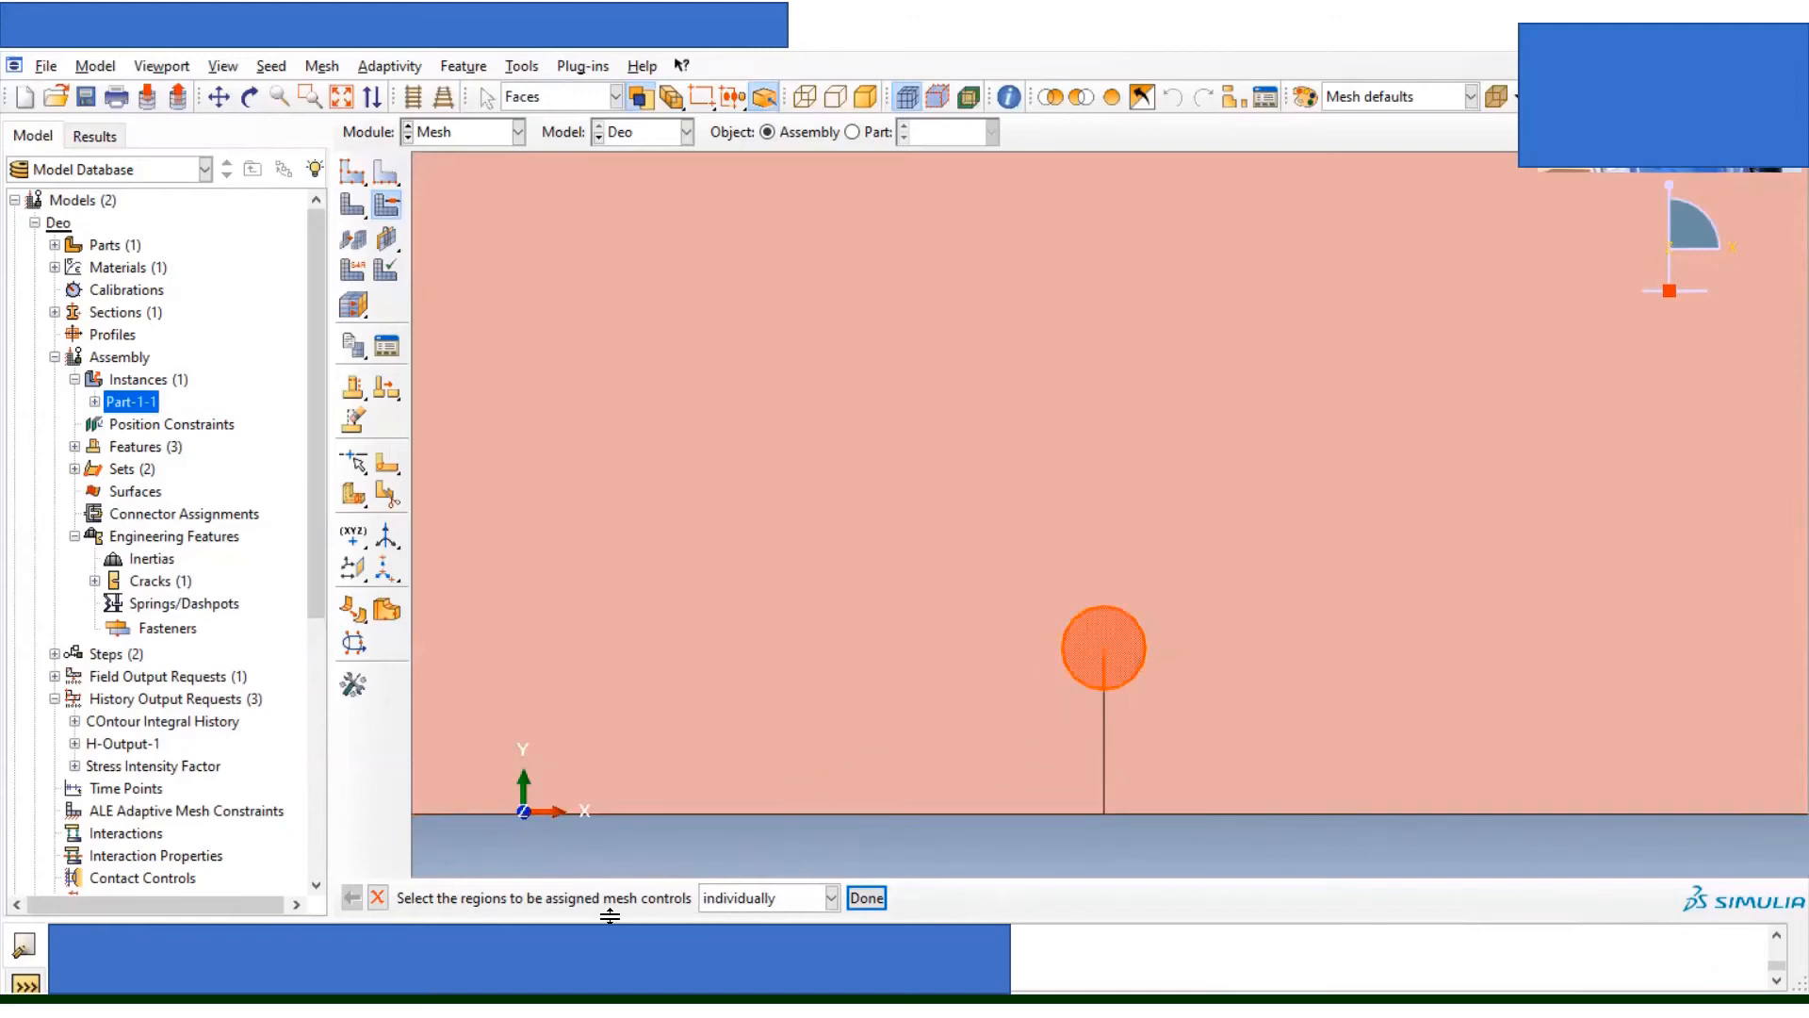
left_click(867, 899)
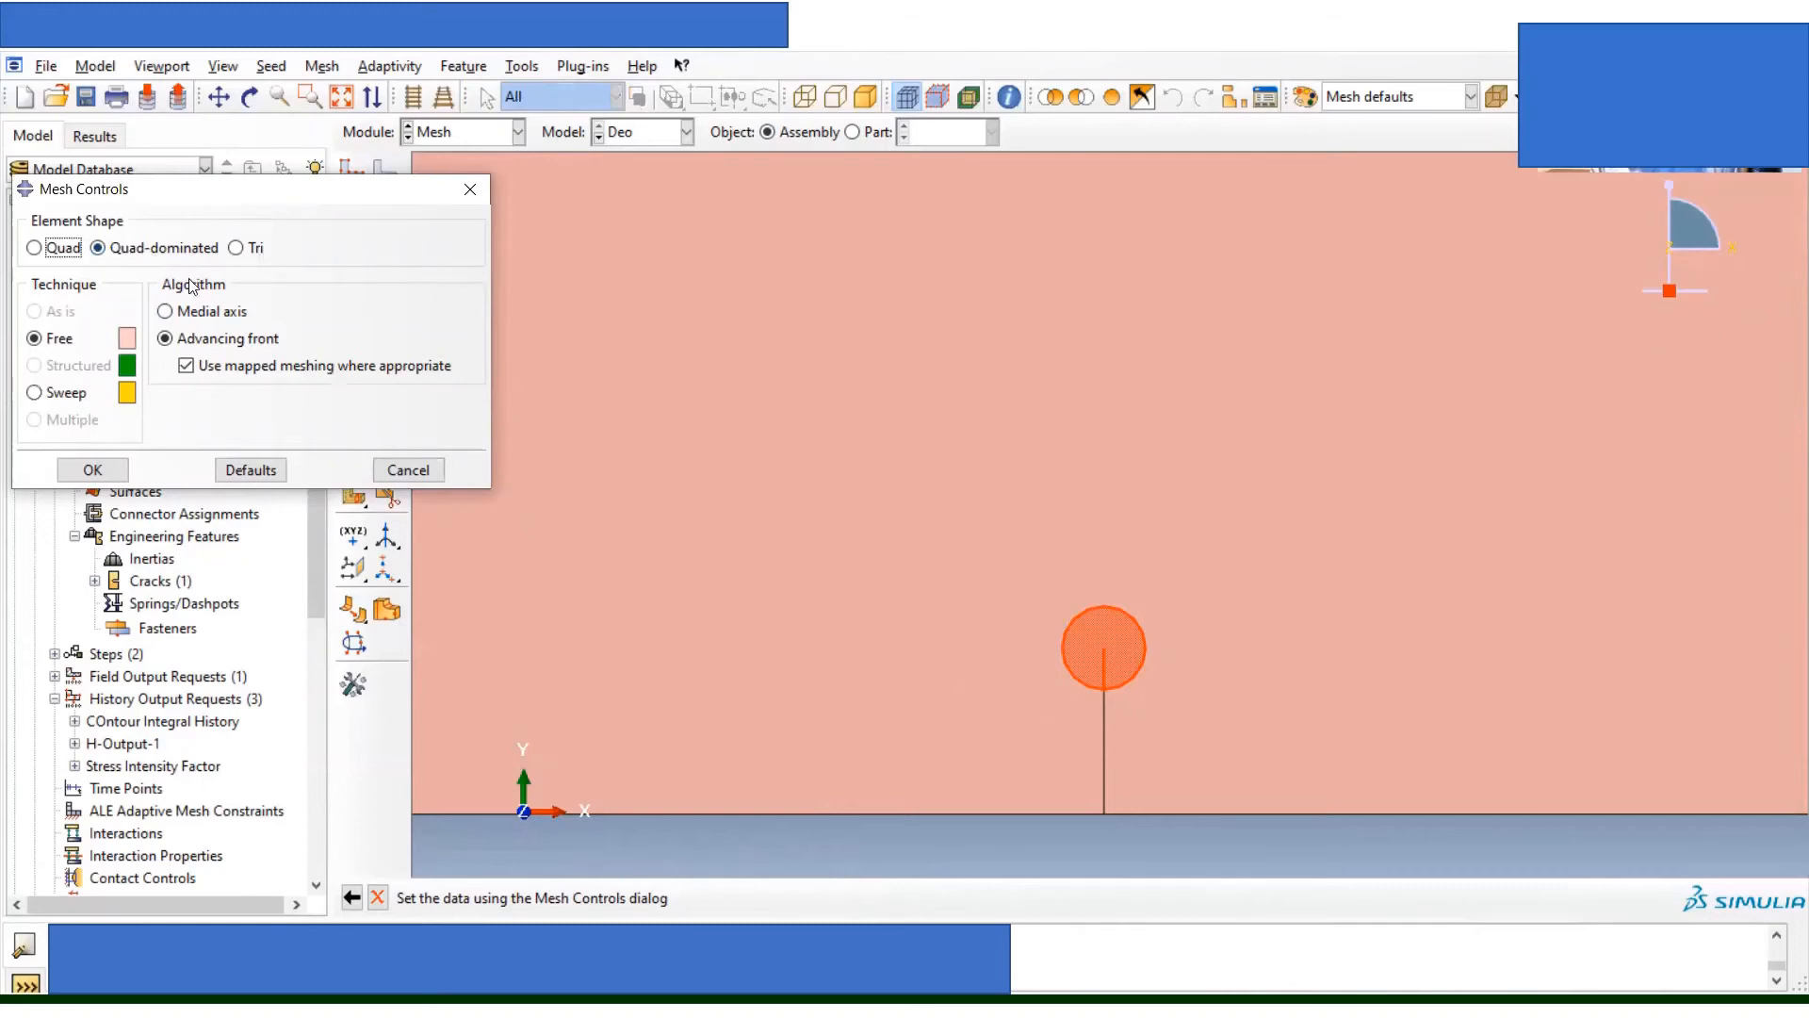
left_click(62, 396)
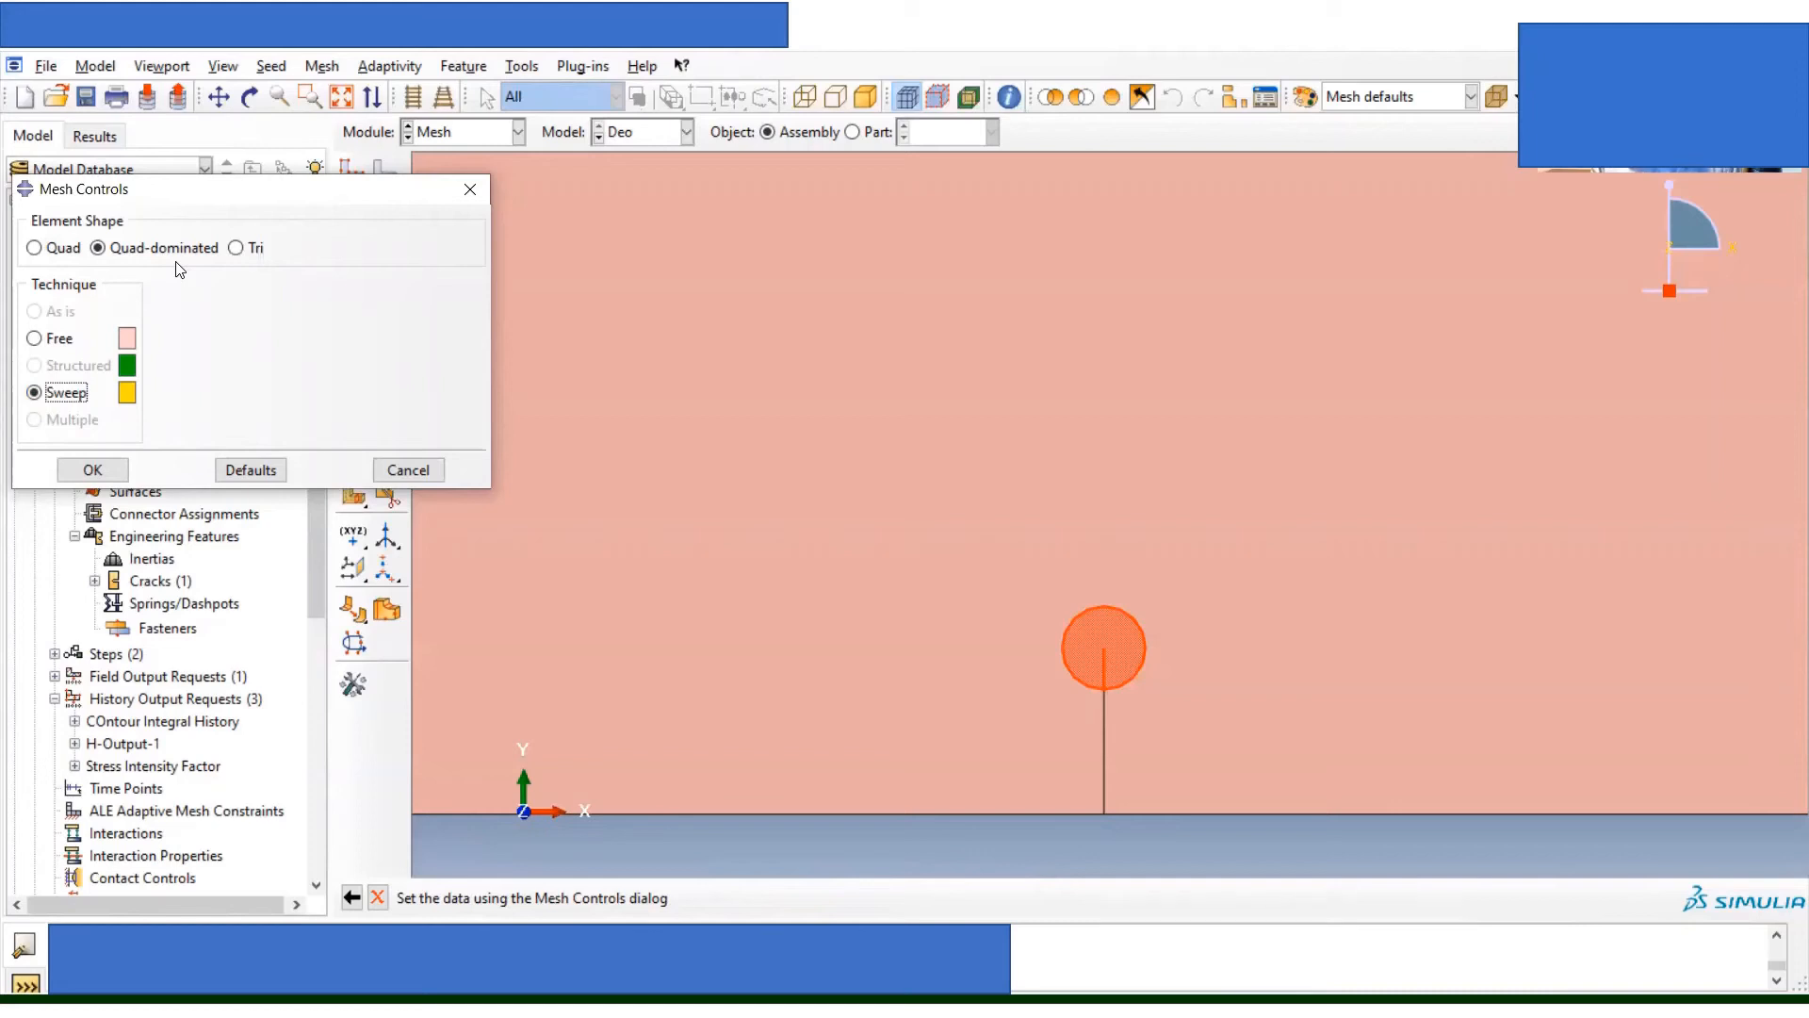
left_click(92, 474)
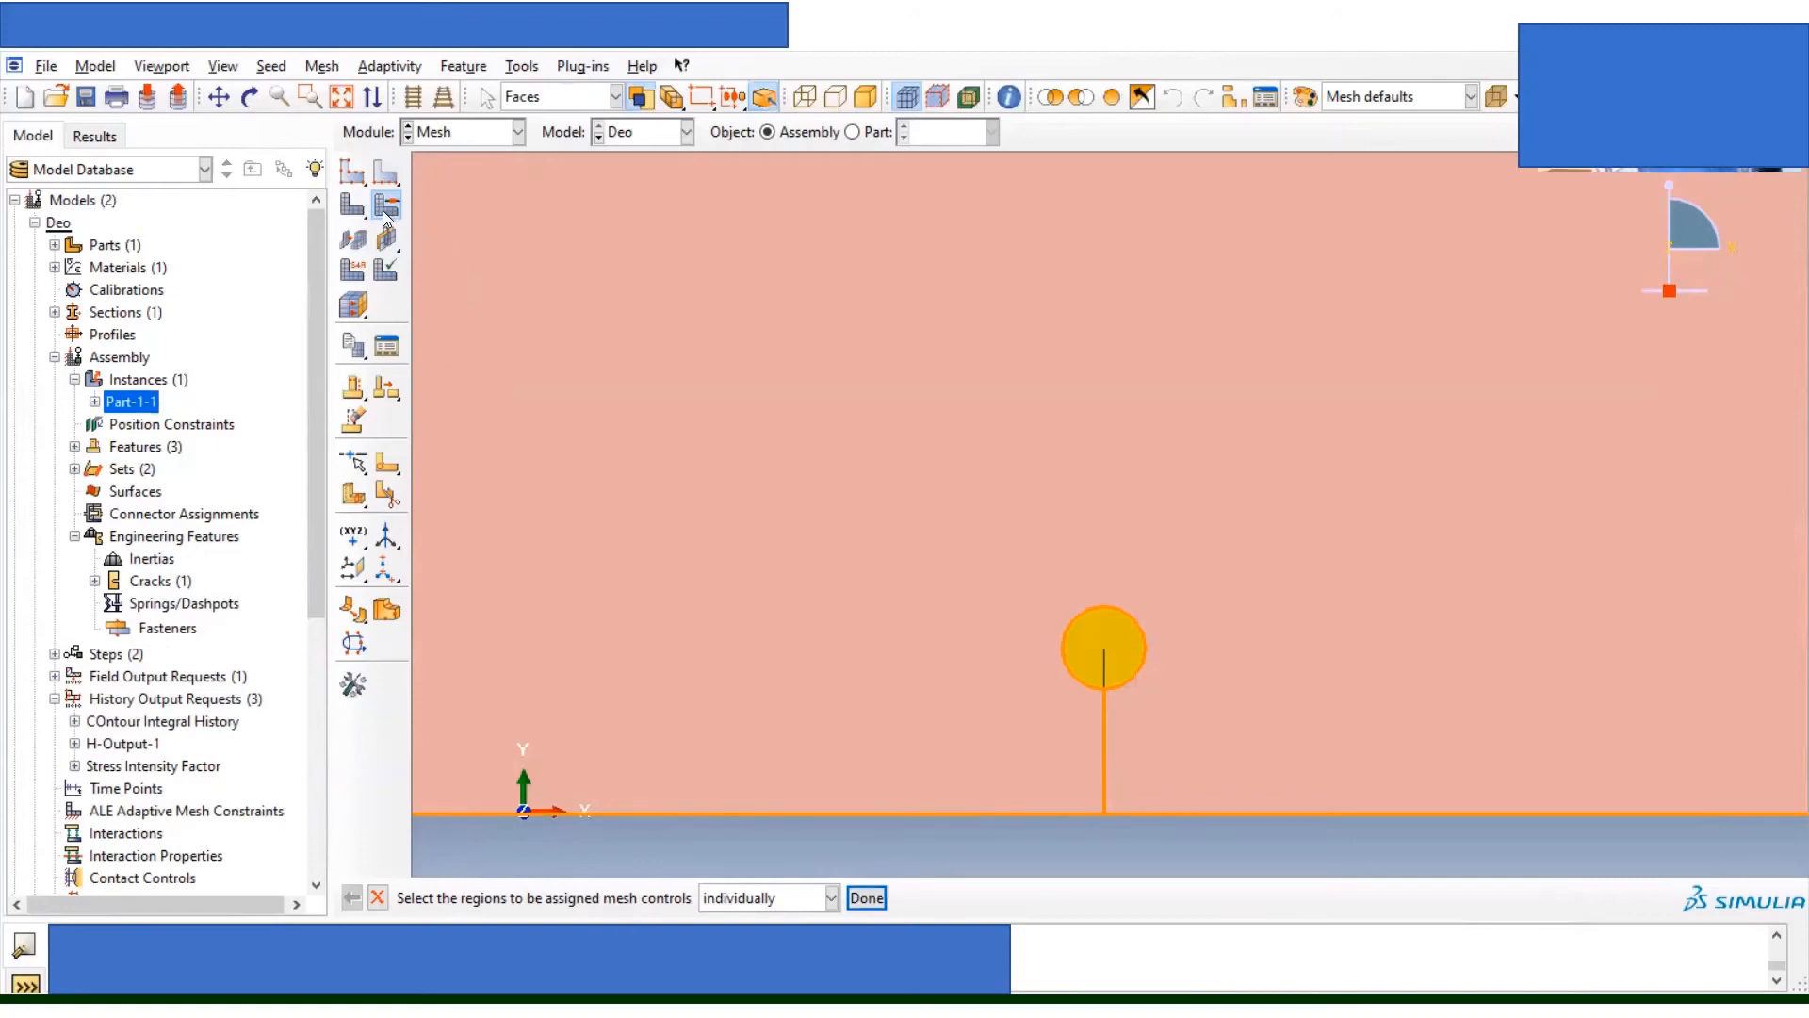
Step: Set the mesh controls of the plate region outside the circle to free Quad meshing with the Medial axis algorithm
left_click(690, 625)
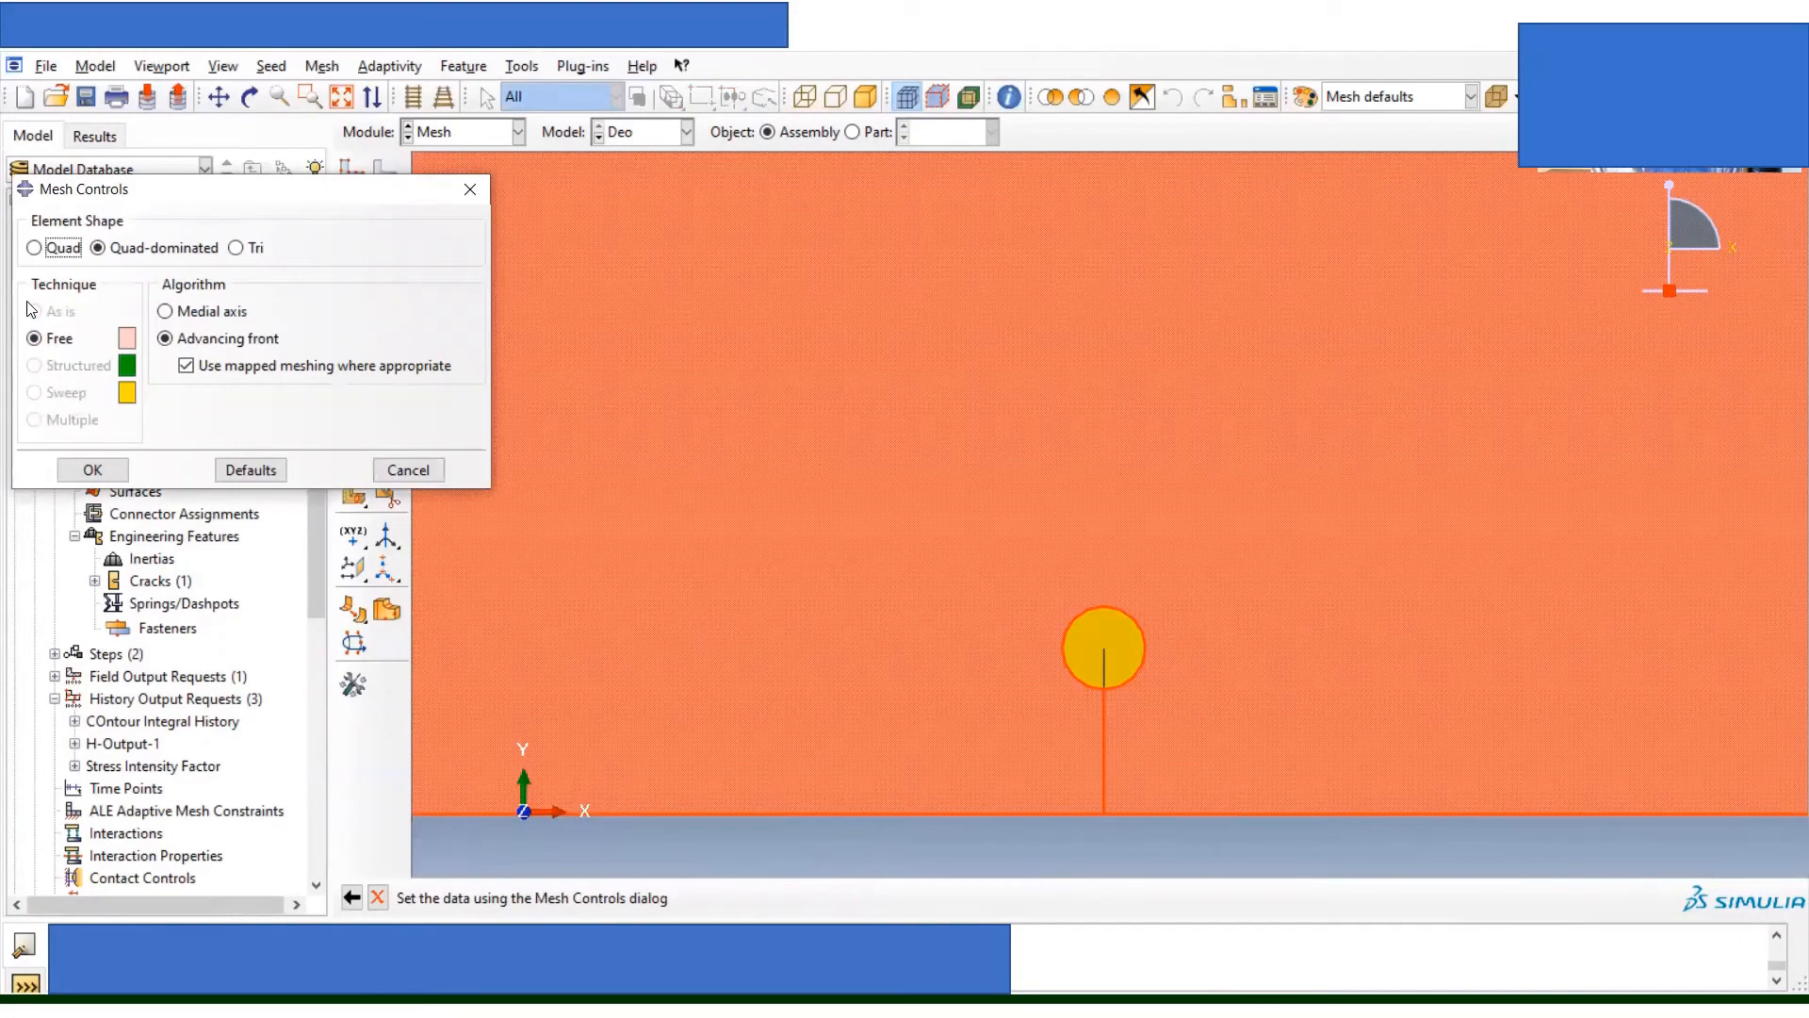
left_click(45, 252)
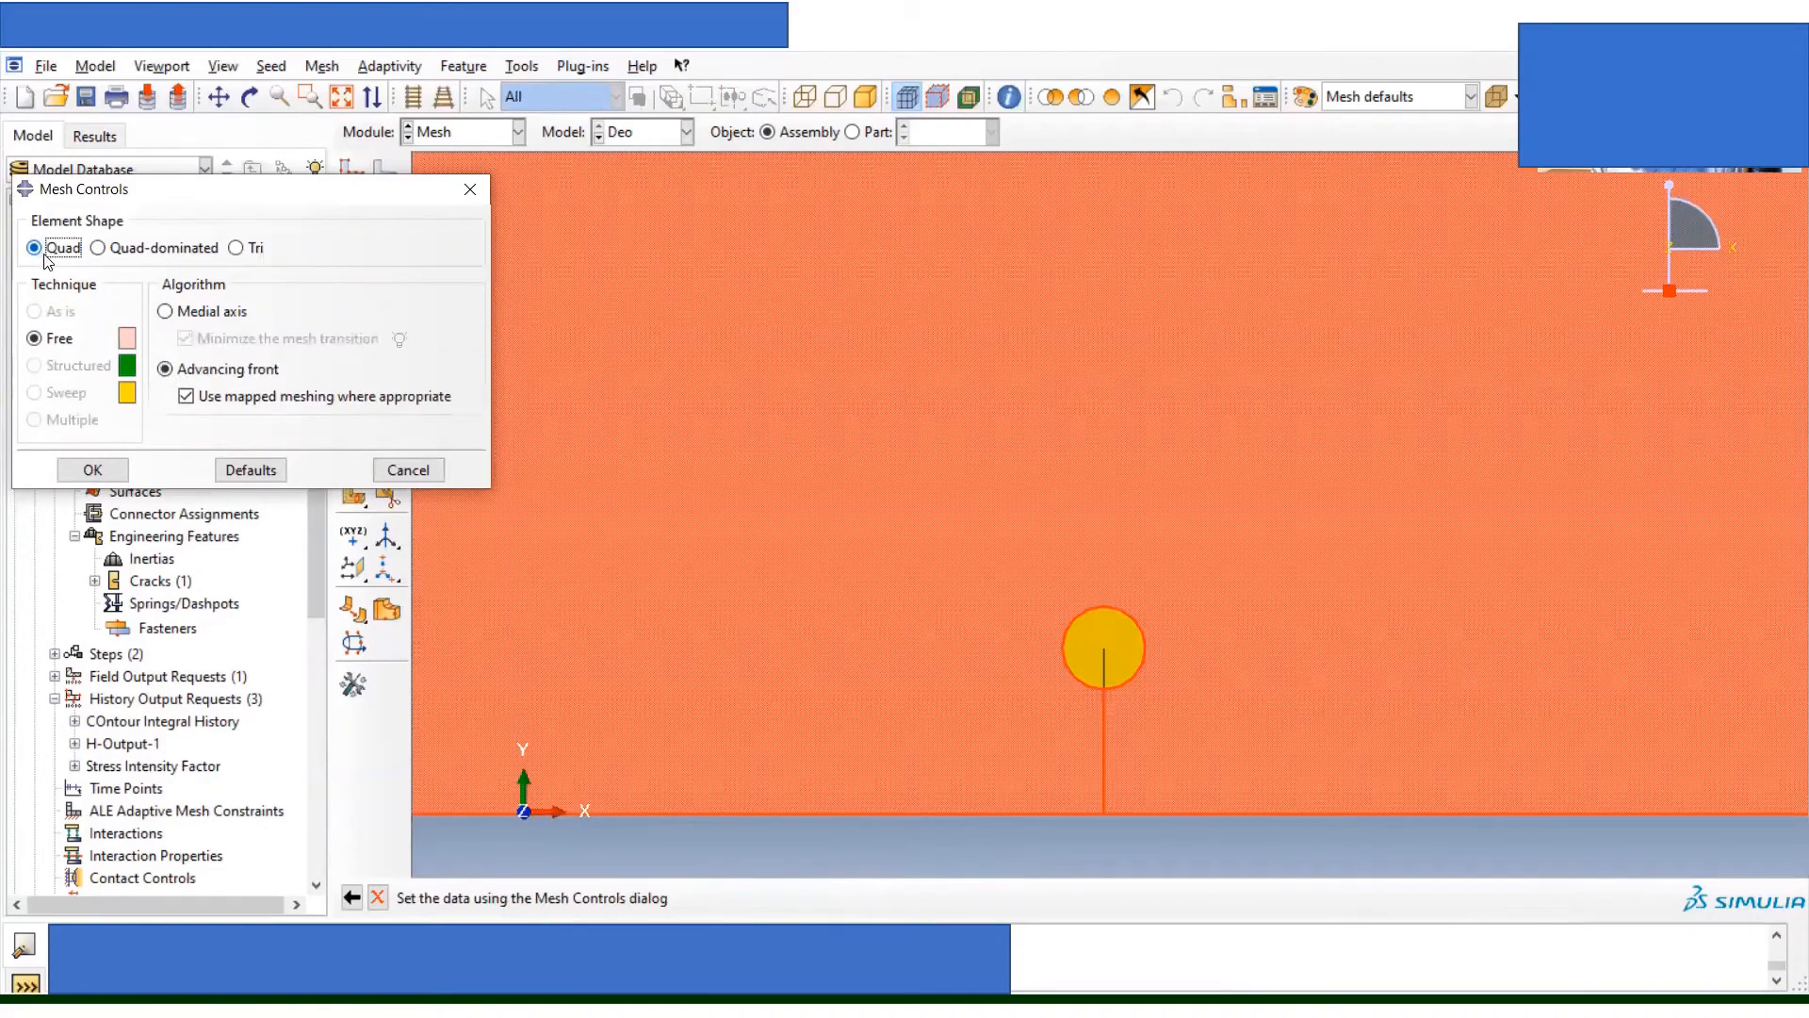
left_click(165, 312)
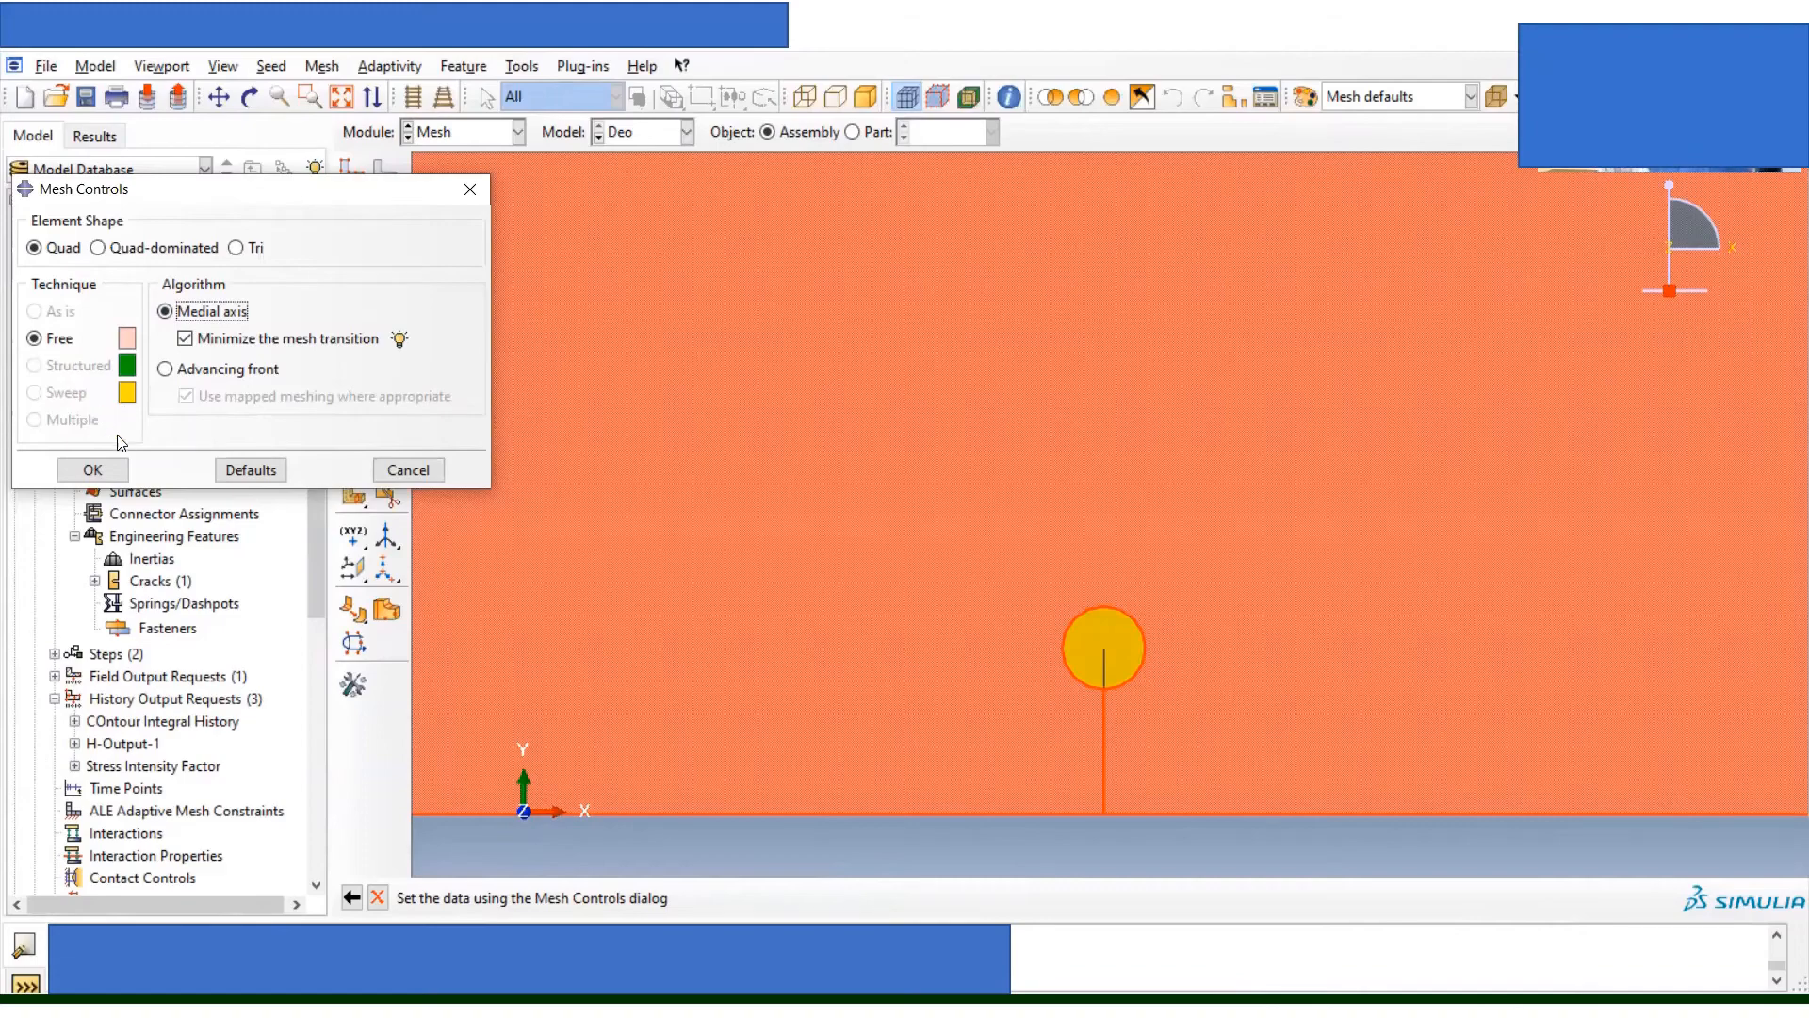
left_click(96, 471)
left_click(93, 470)
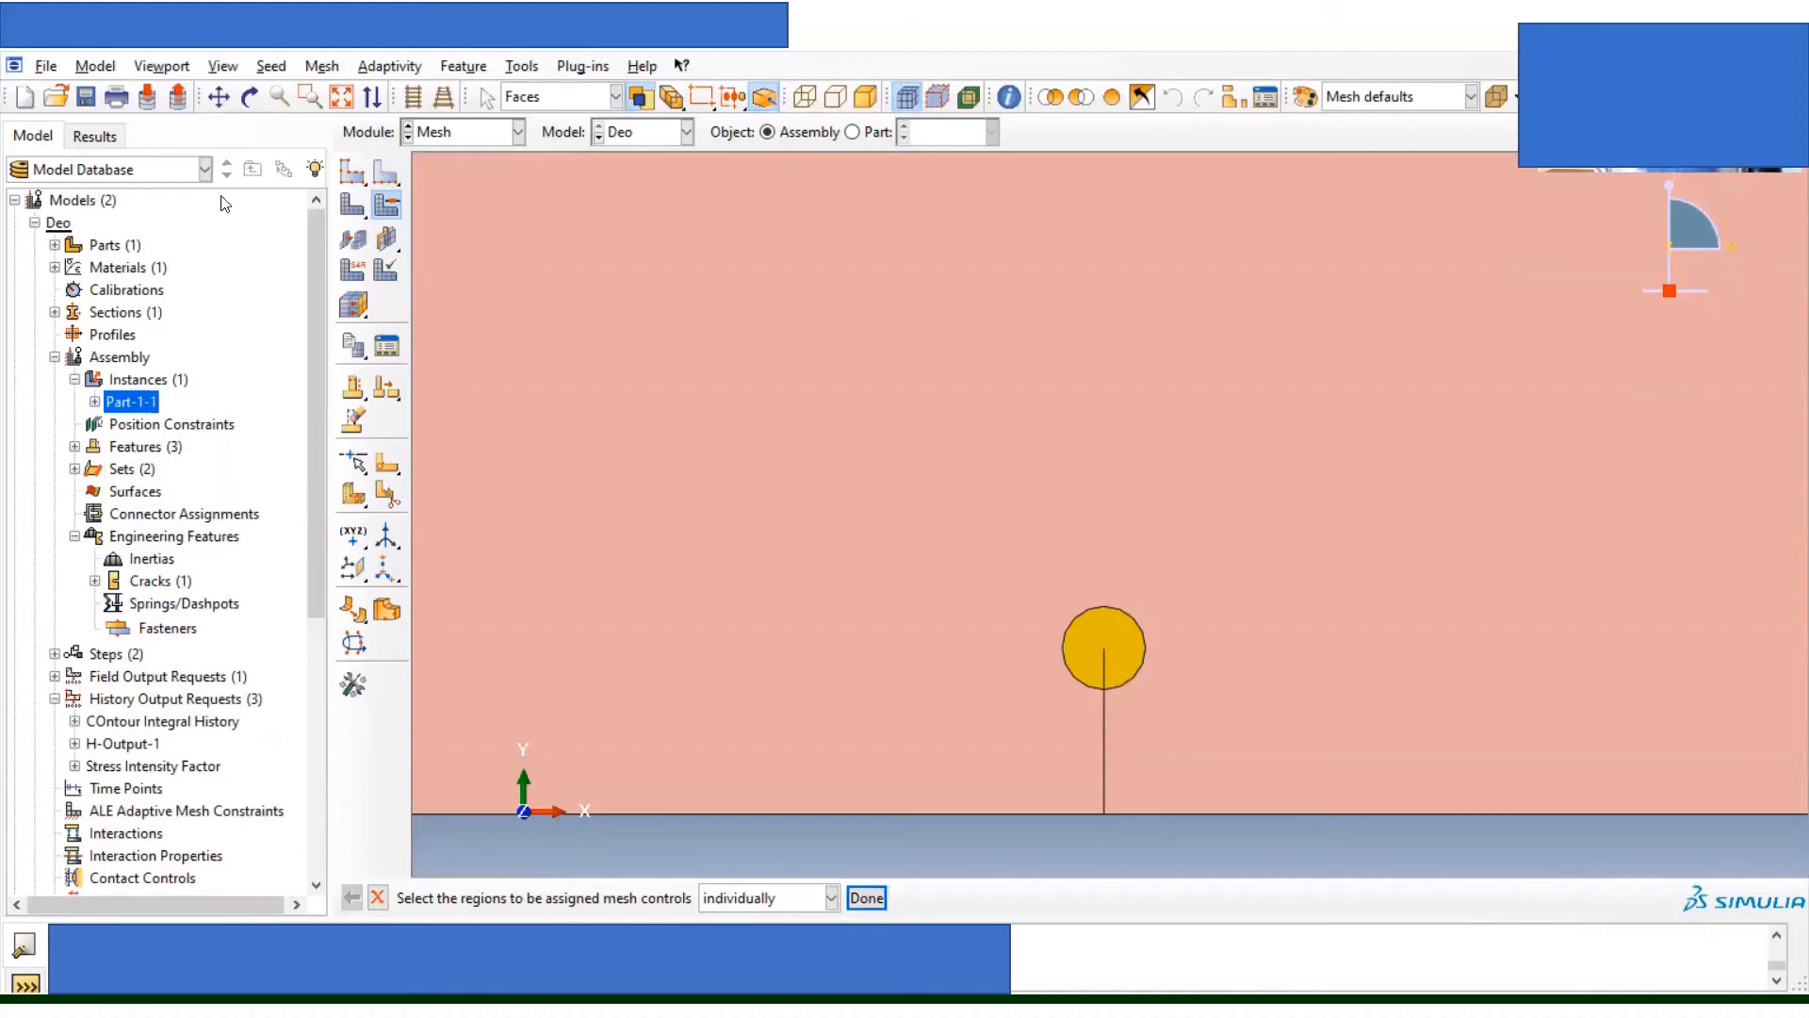
Step: Assign quadratic Plane Strain elements from the Standard library, with reduced integration (CPE8R), to both the circular region and the surrounding plate
left_click(355, 273)
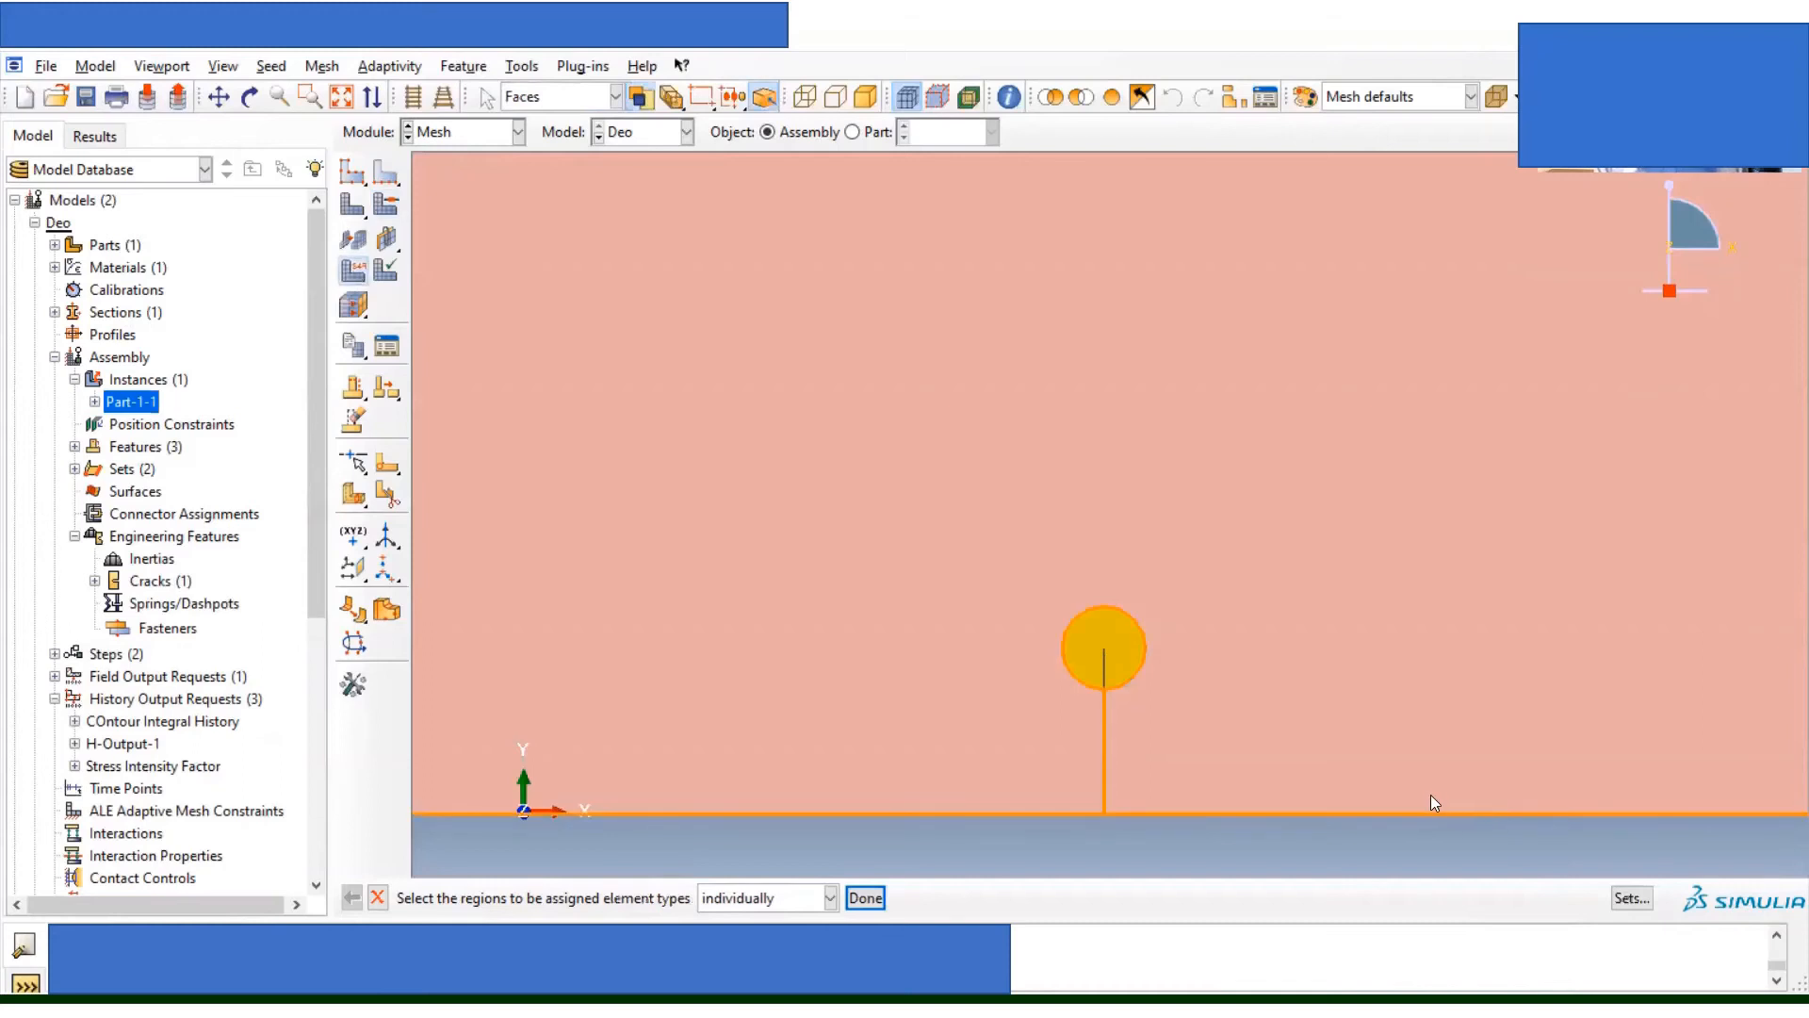
left_click(1113, 653)
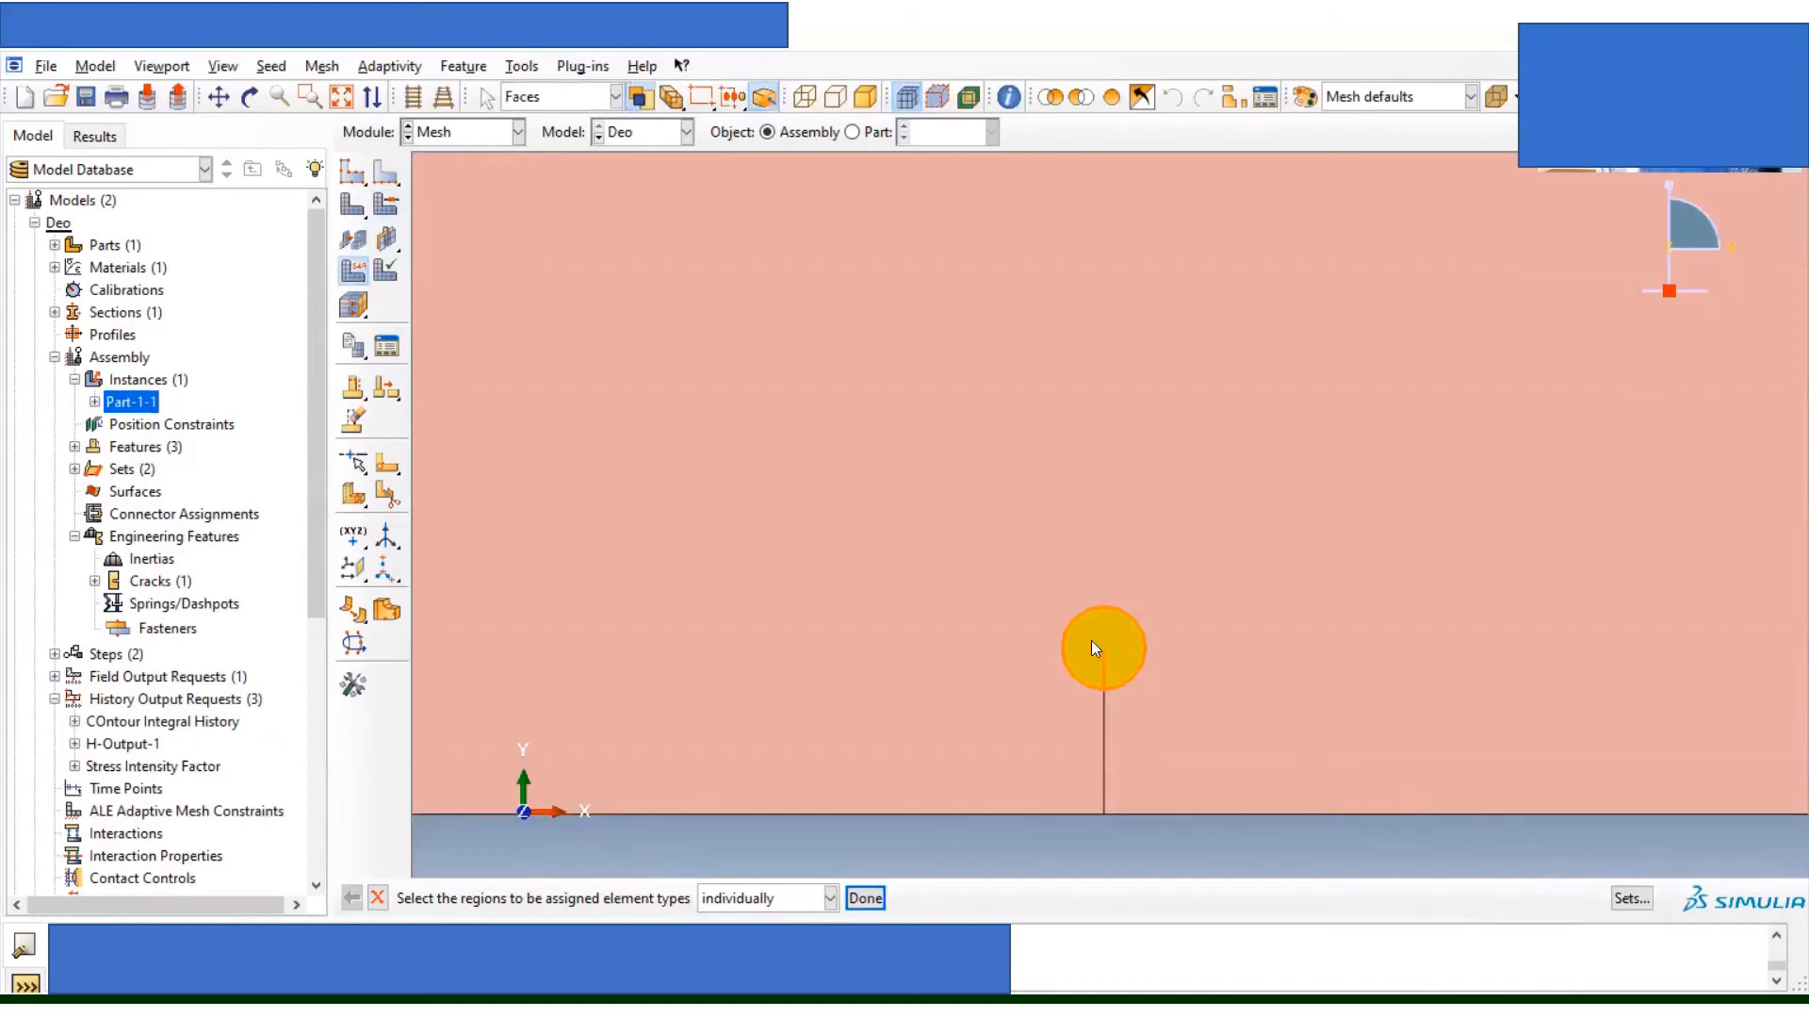
left_click(1091, 641)
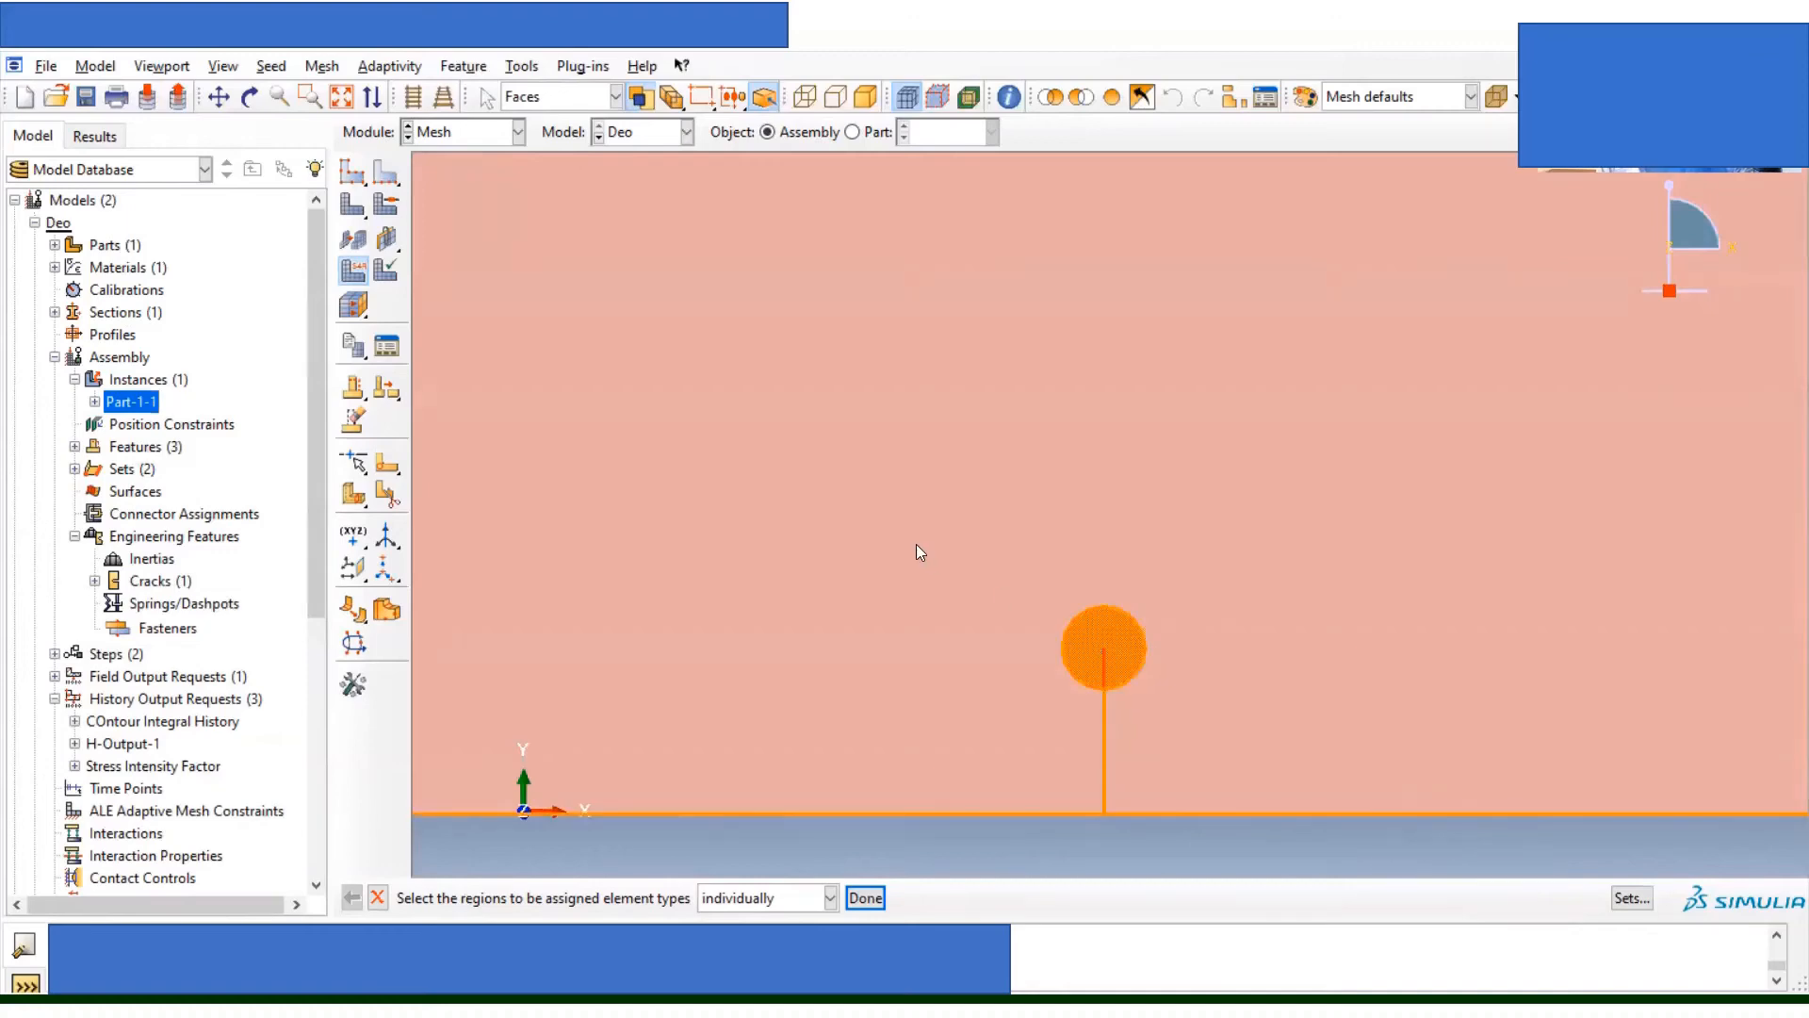
left_click(916, 544, "shift")
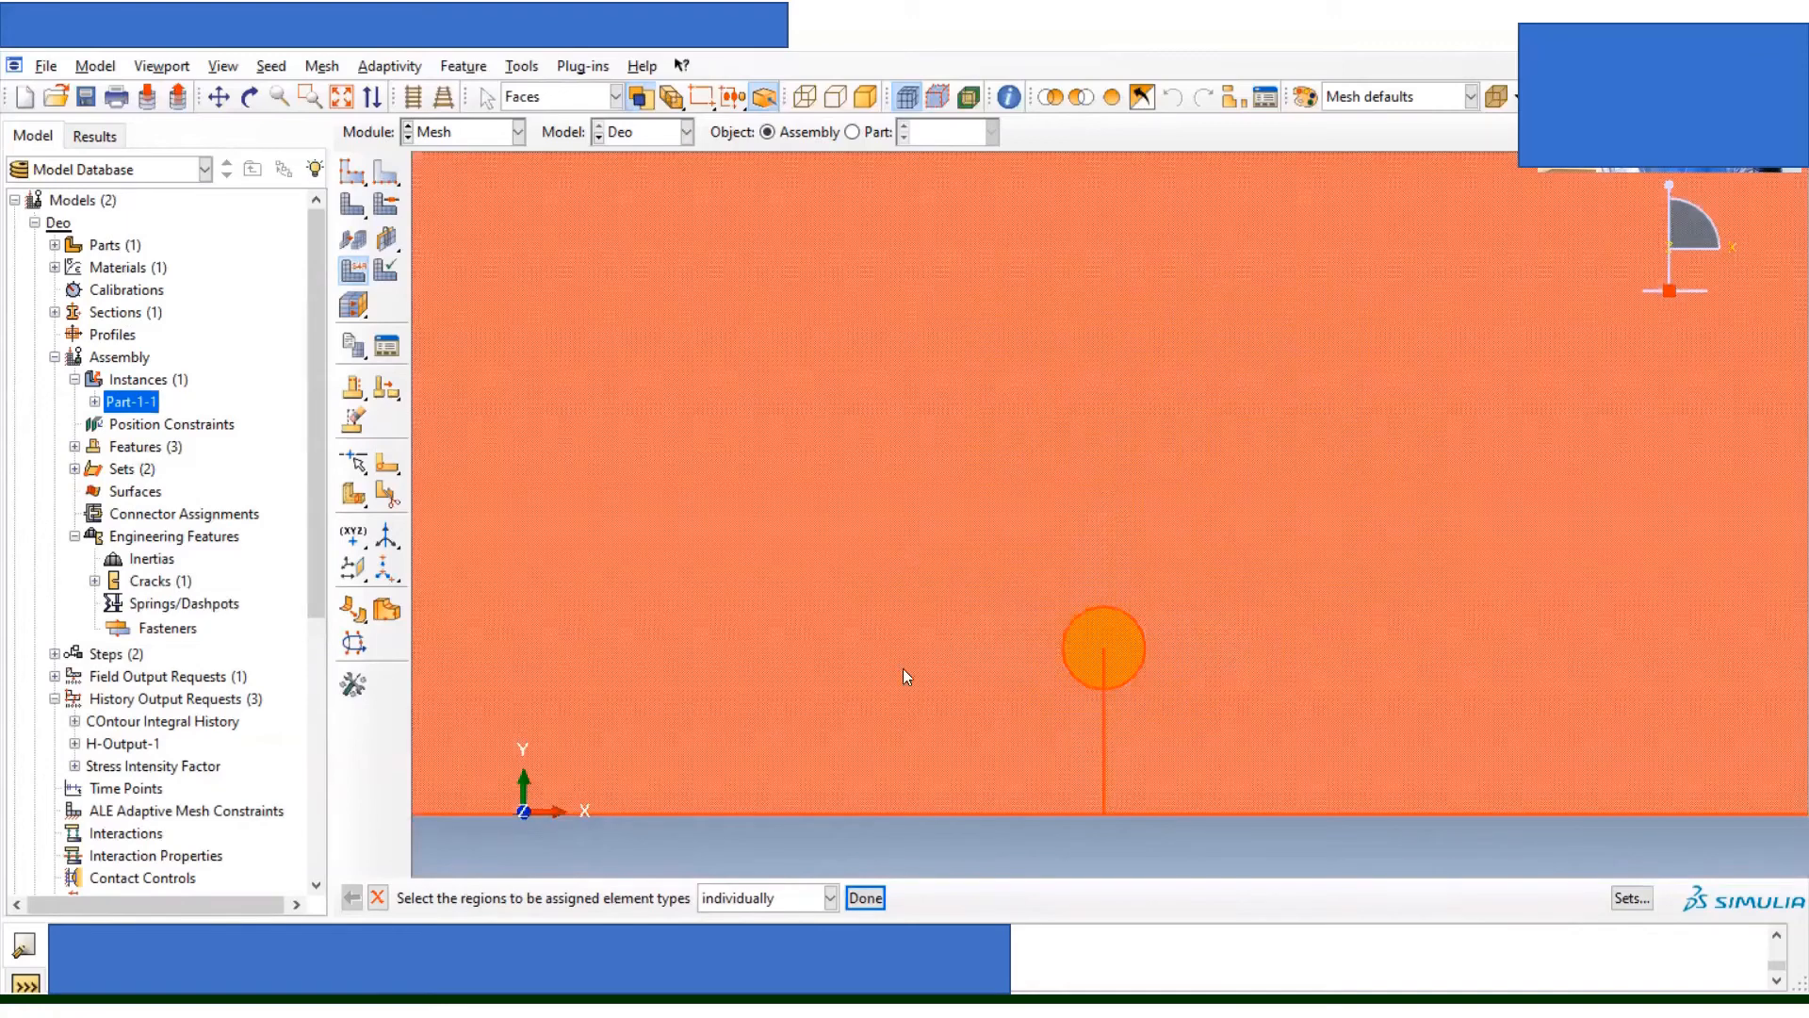
left_click(865, 897)
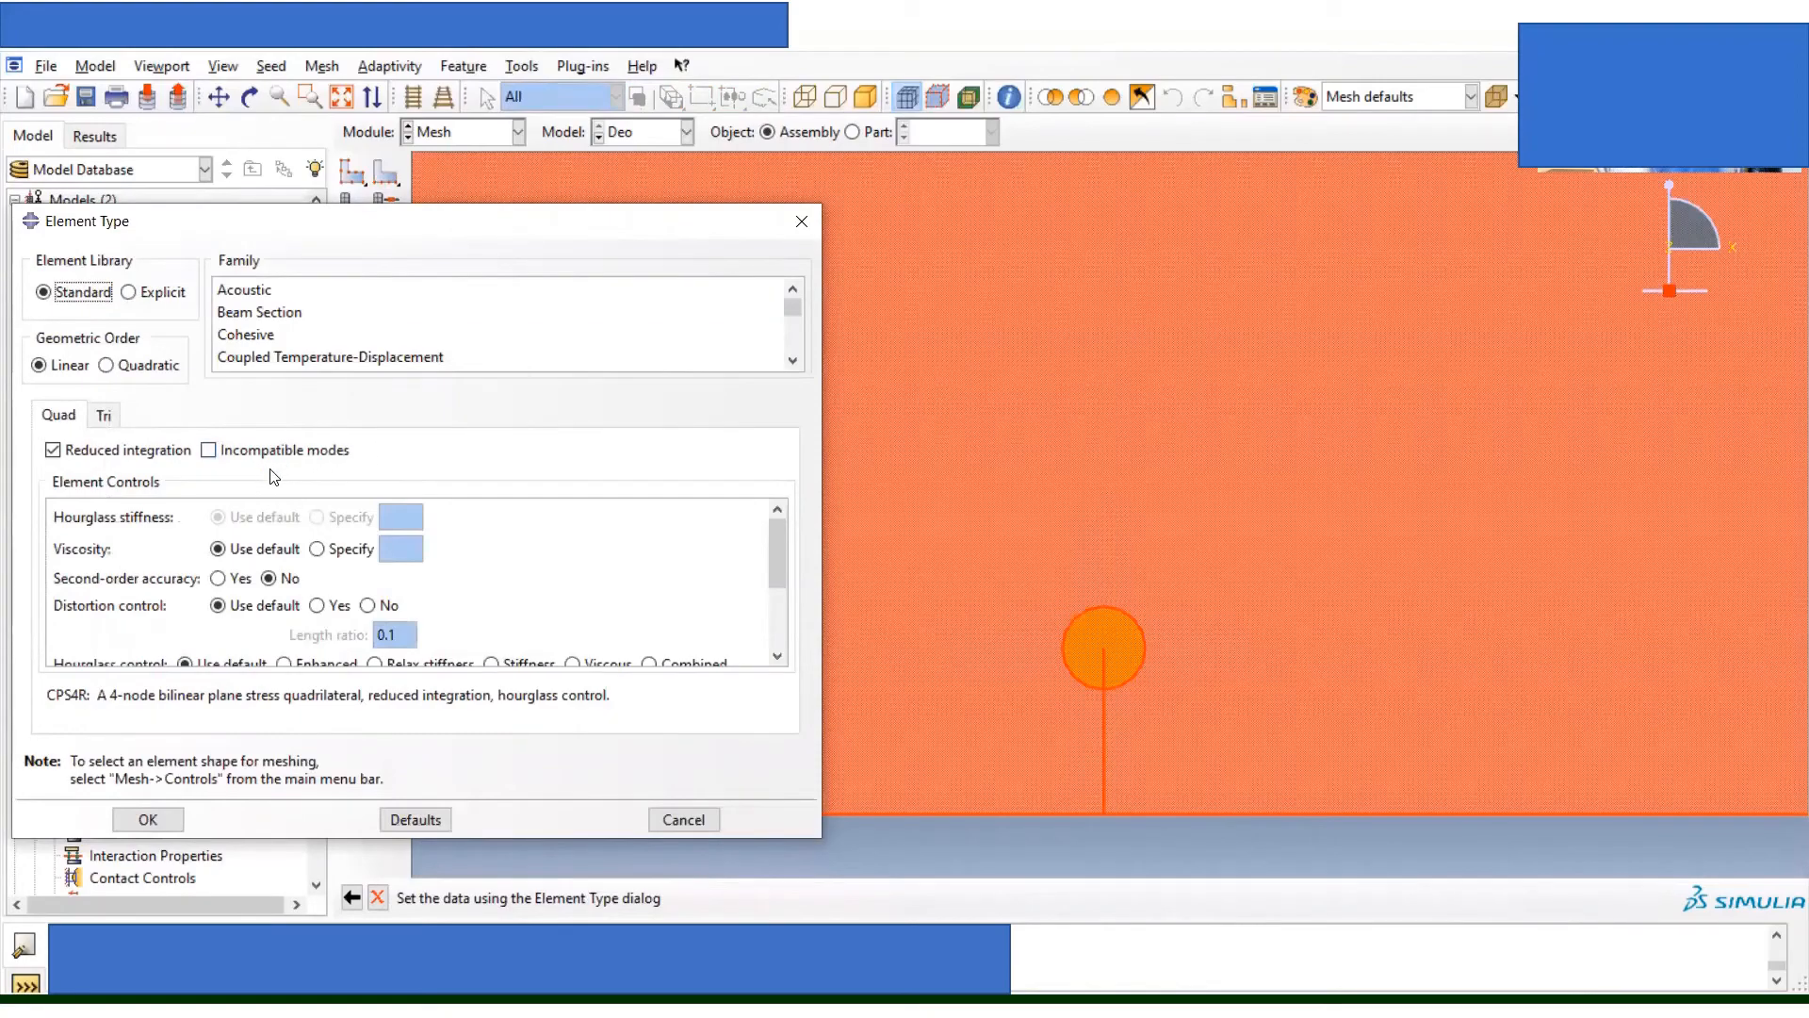
left_click(147, 369)
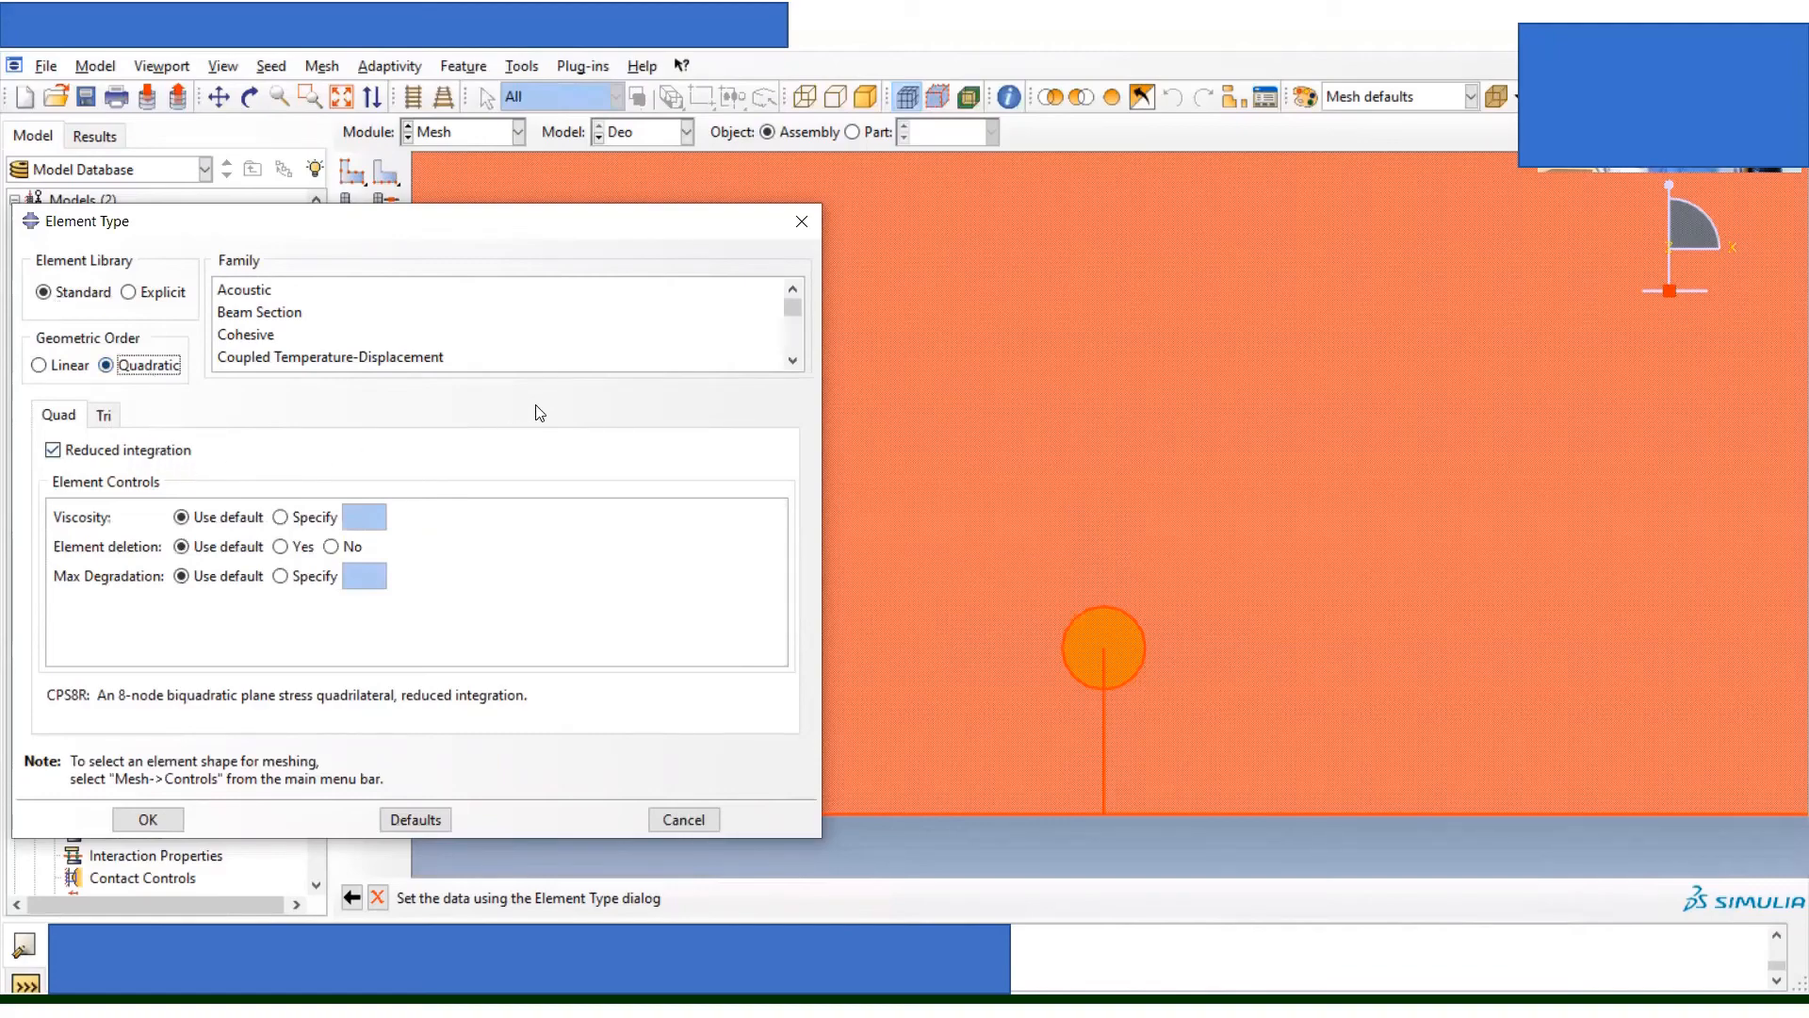
scroll(775, 342, "down", 3)
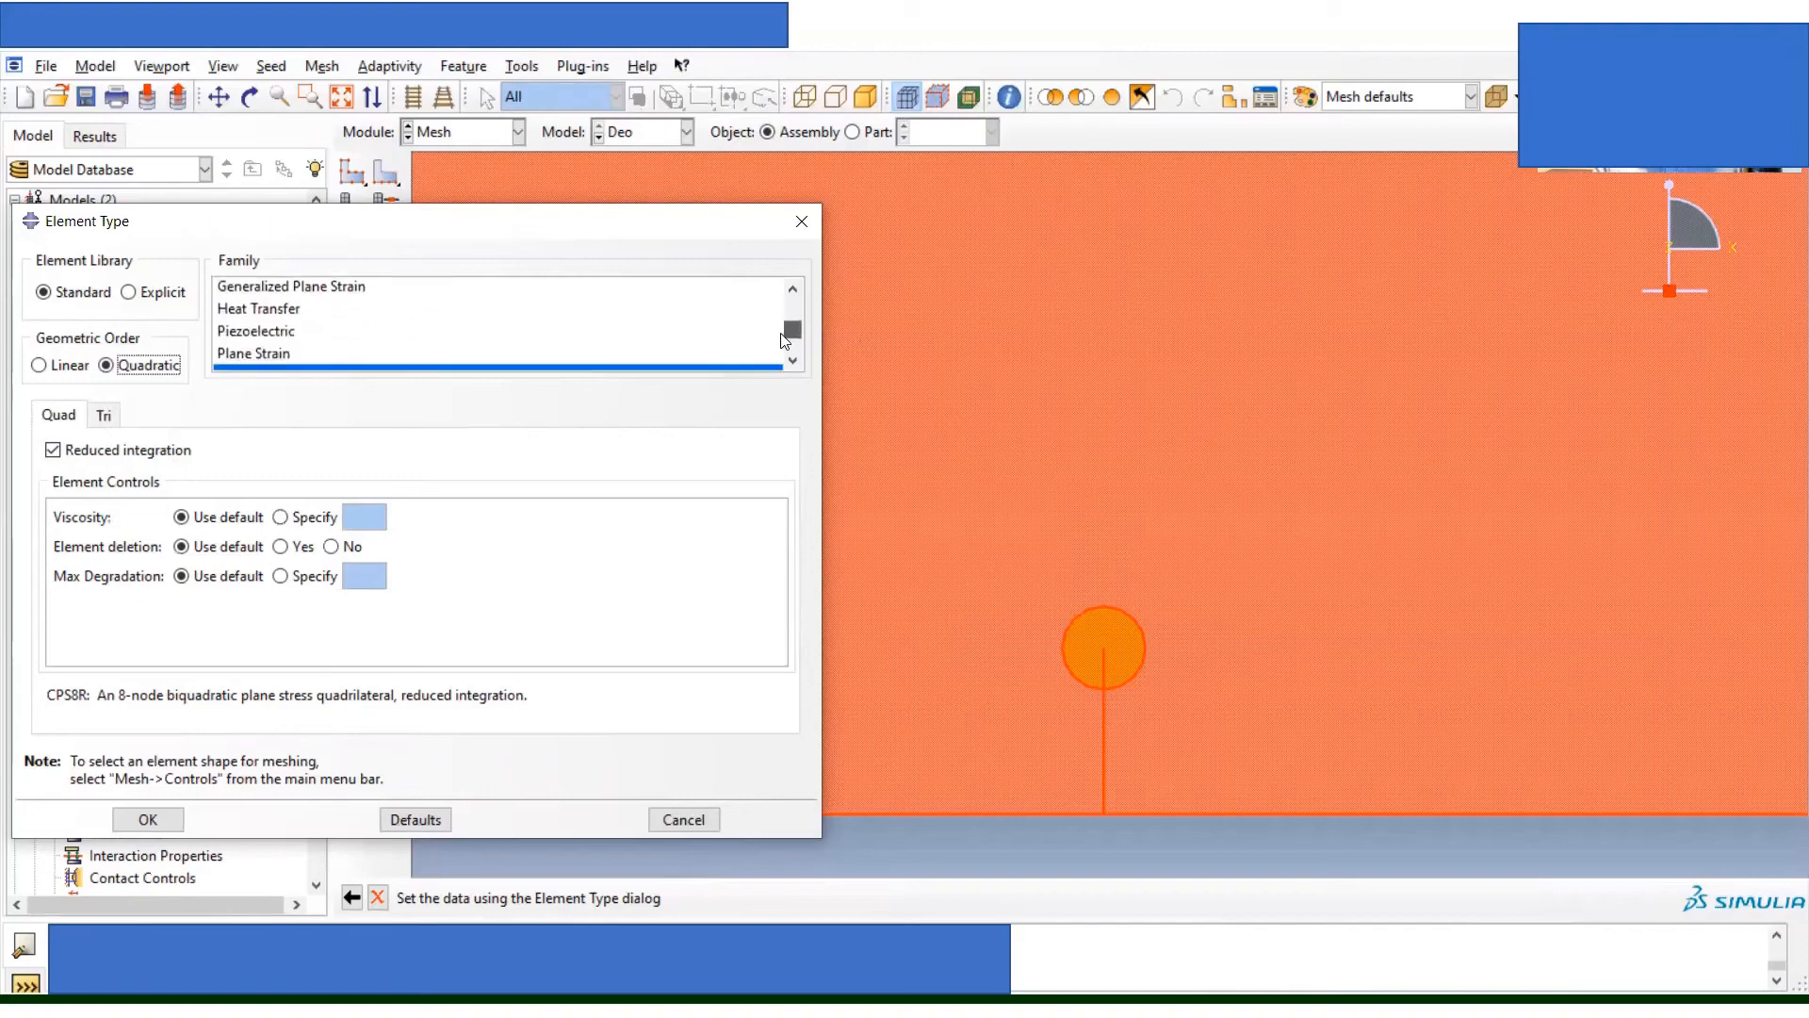
left_click(776, 335)
left_click(297, 312)
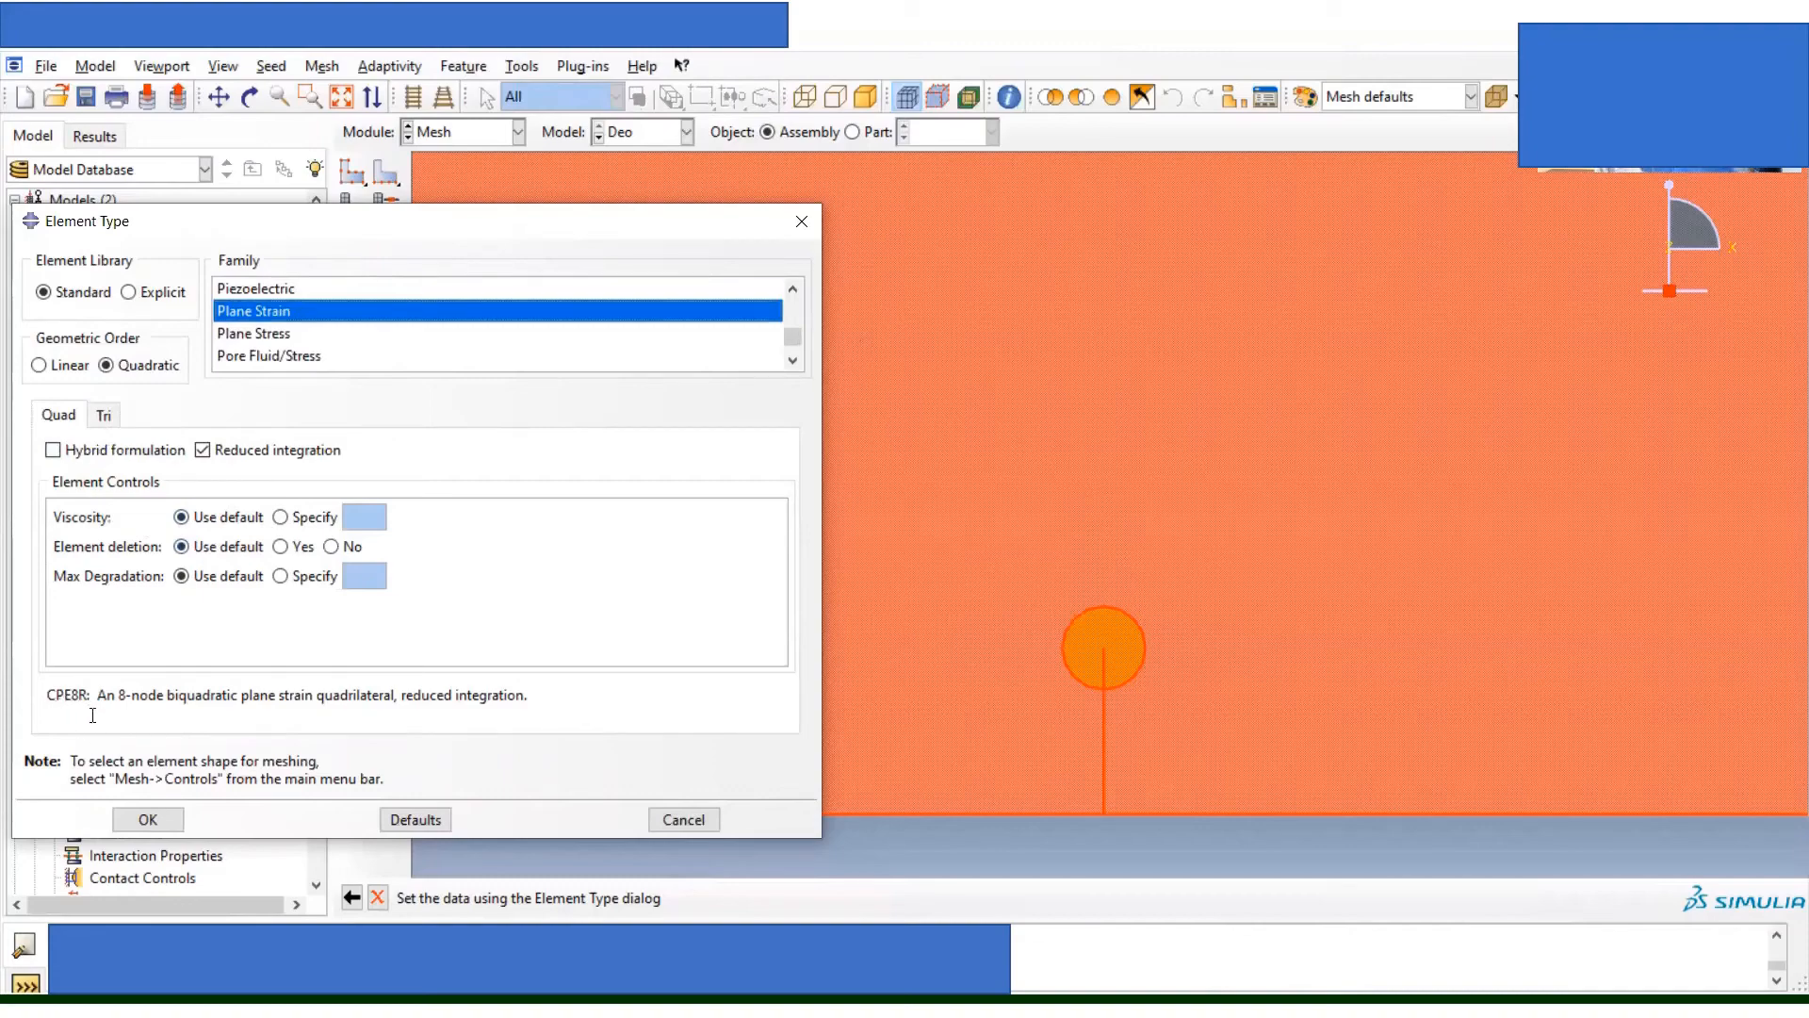
left_click(147, 817)
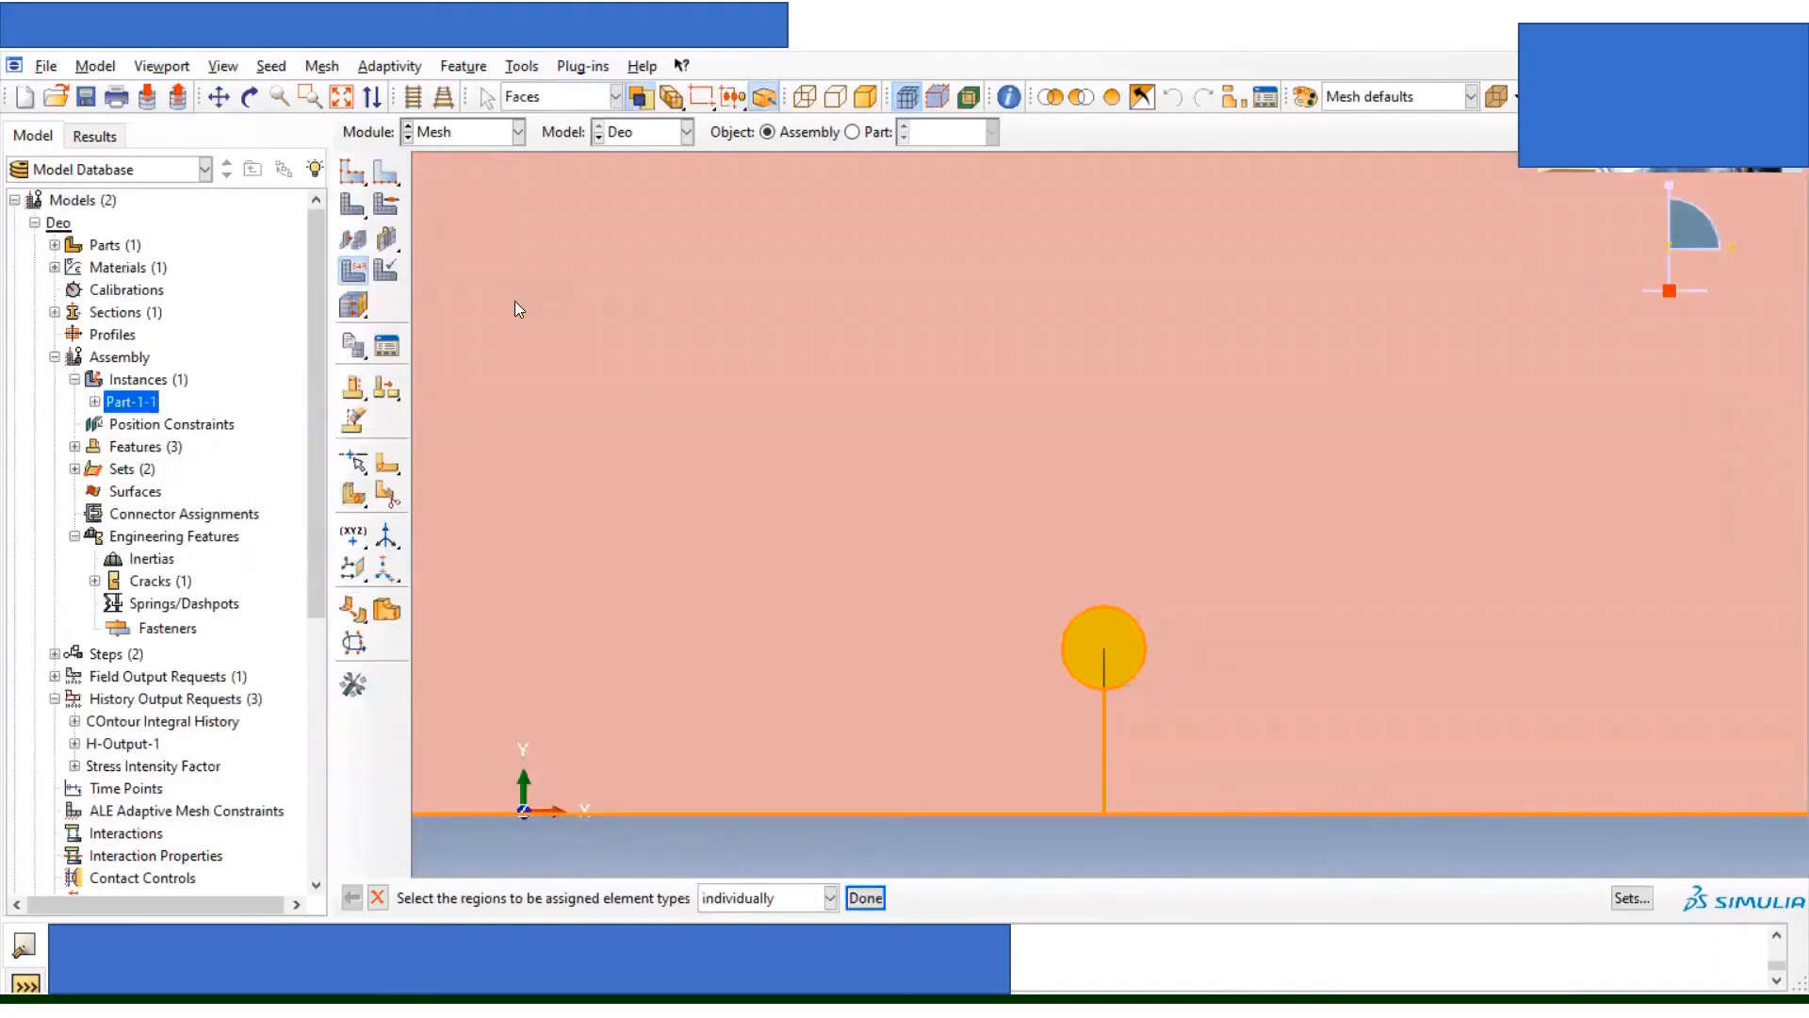
Step: Generate the mesh on the whole plate part instance
left_click(354, 219)
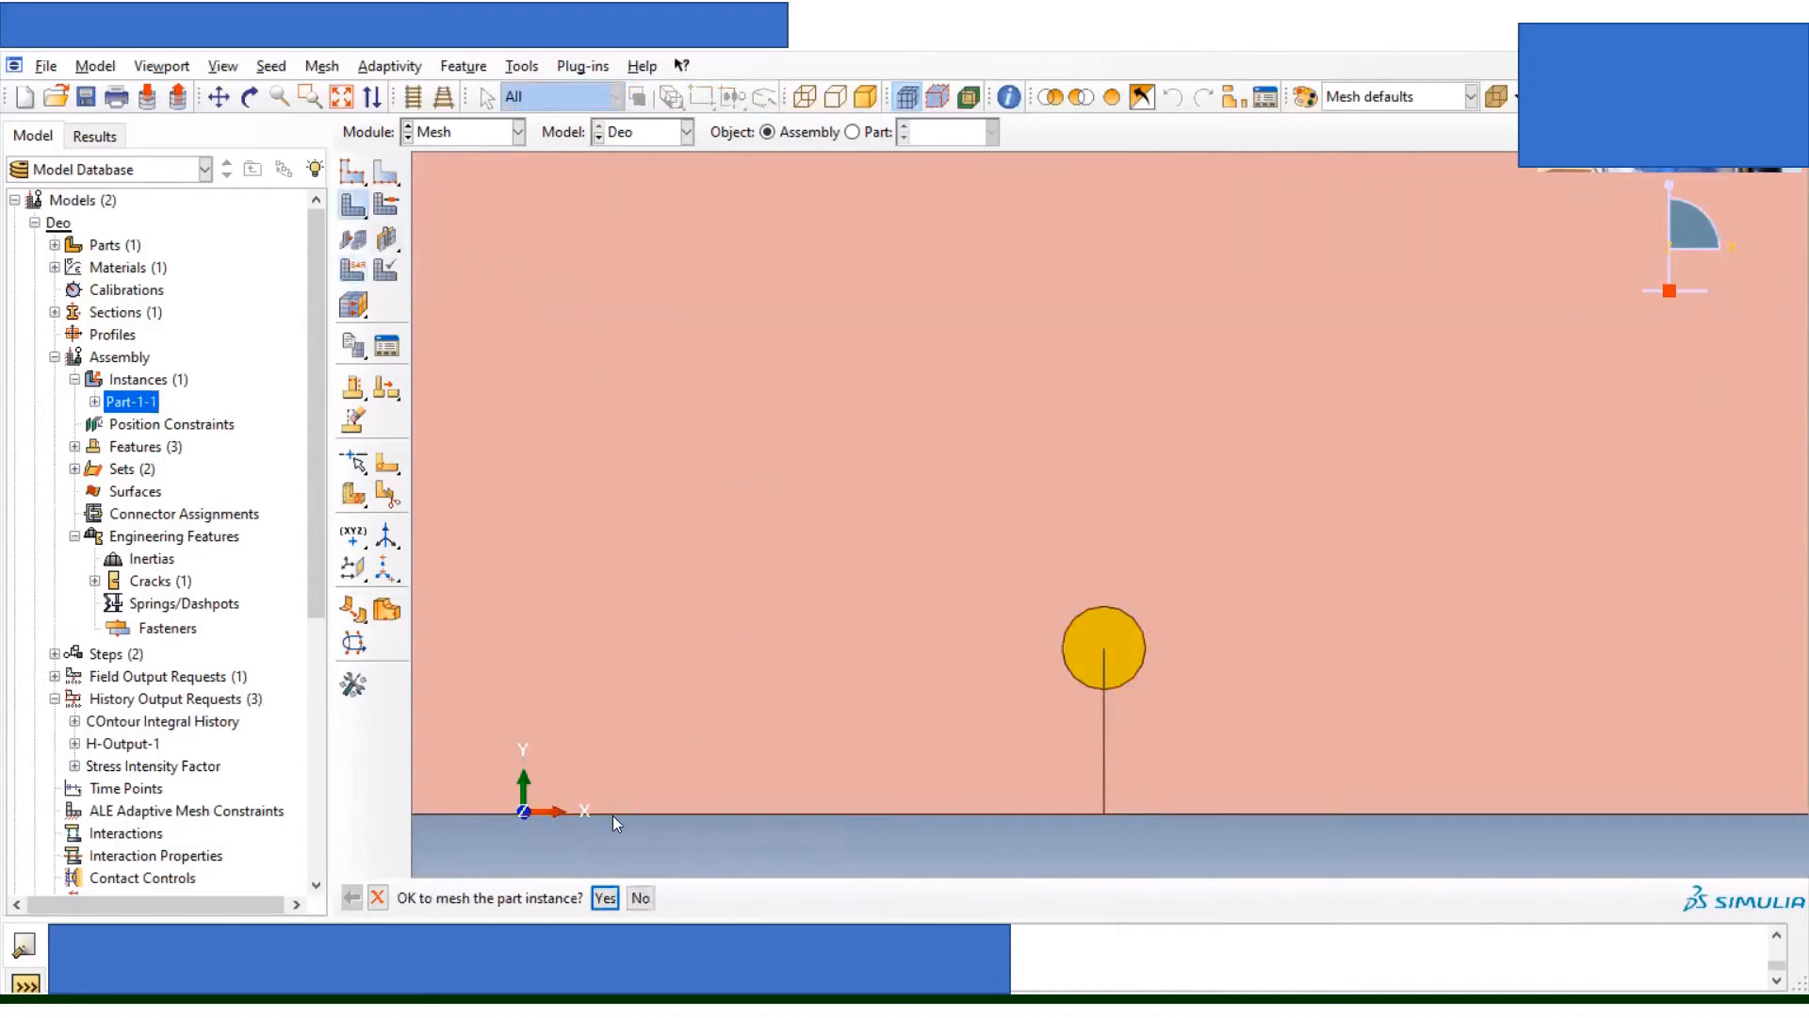
left_click(605, 899)
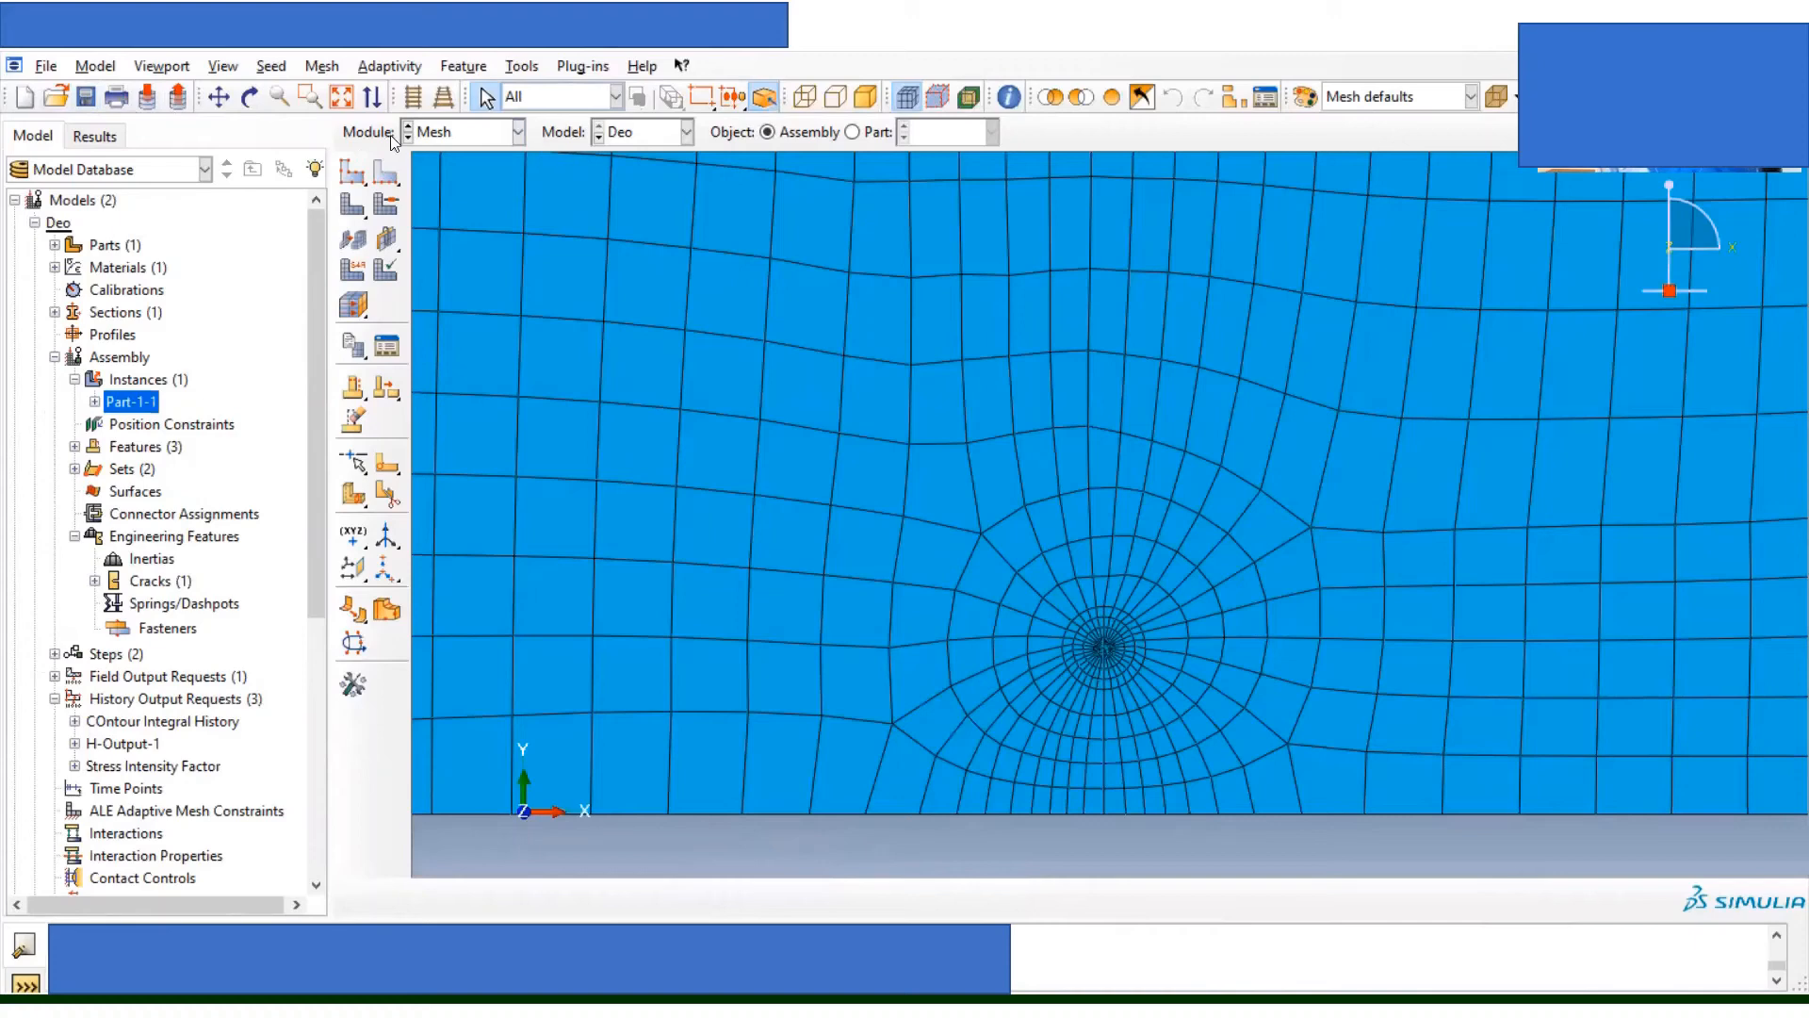
Step: Query one of the innermost mesh elements touching the crack tip to check its element data
left_click(341, 97)
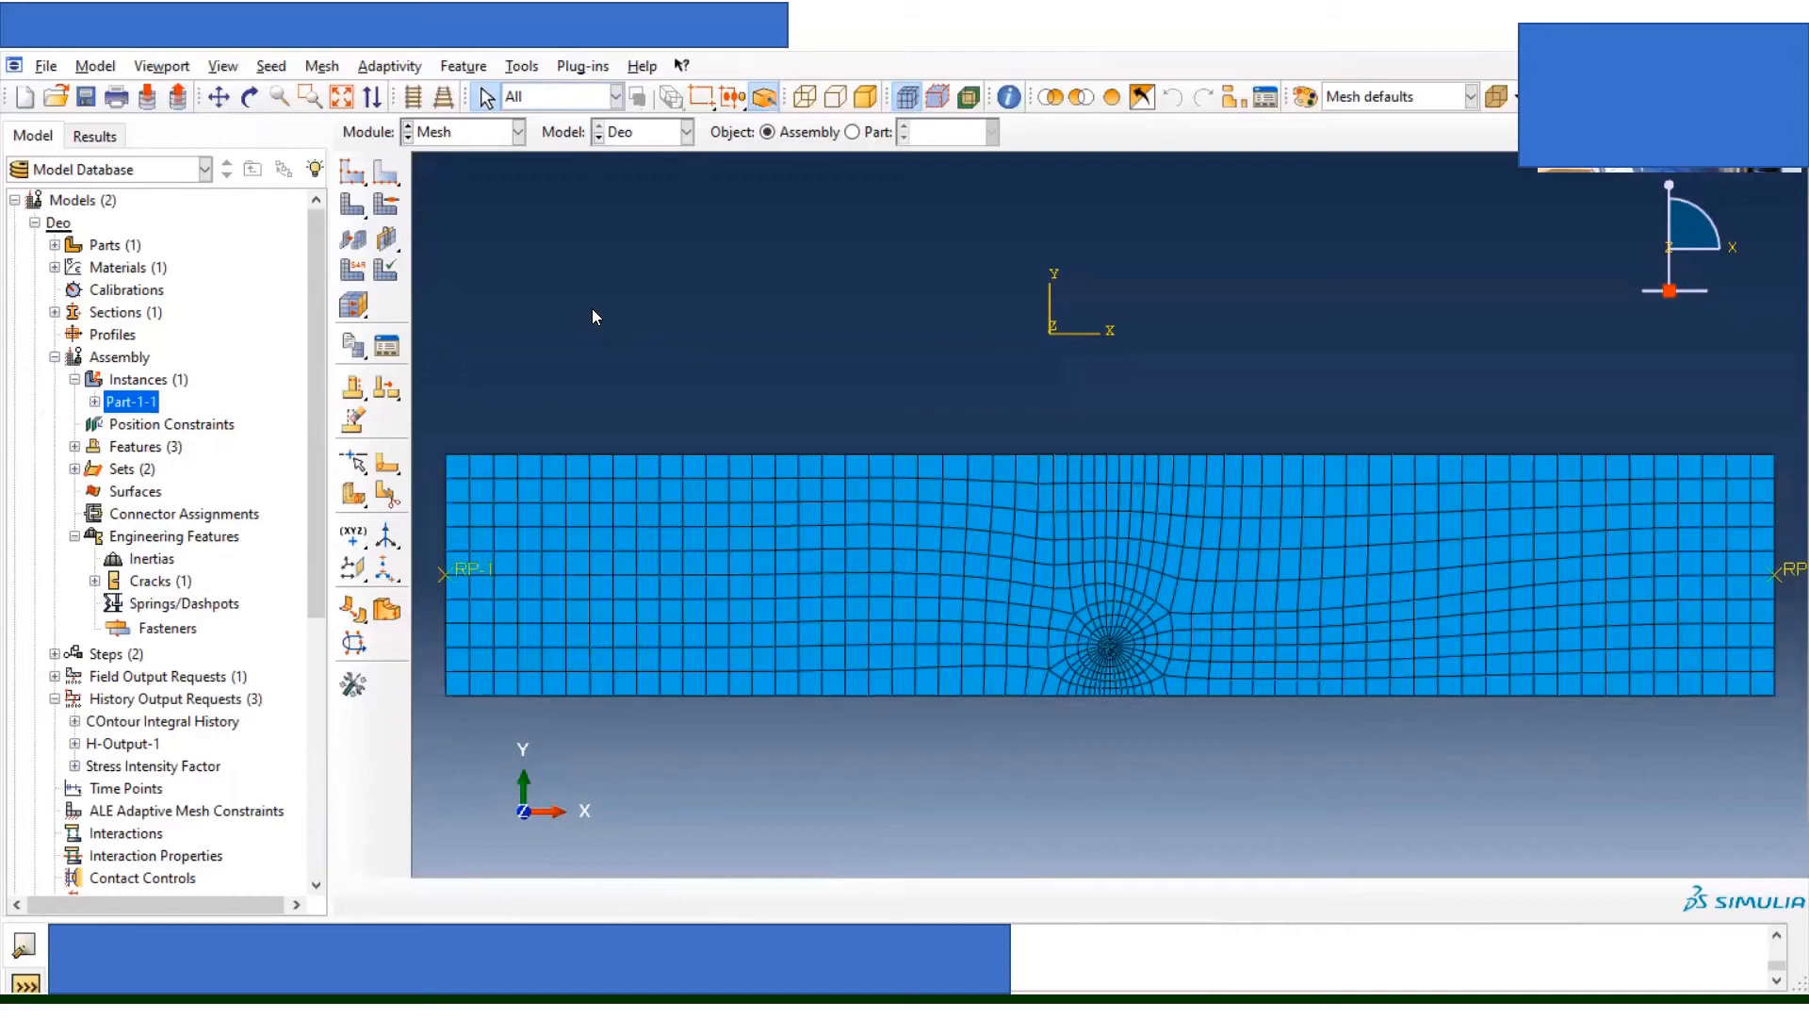
left_click(522, 66)
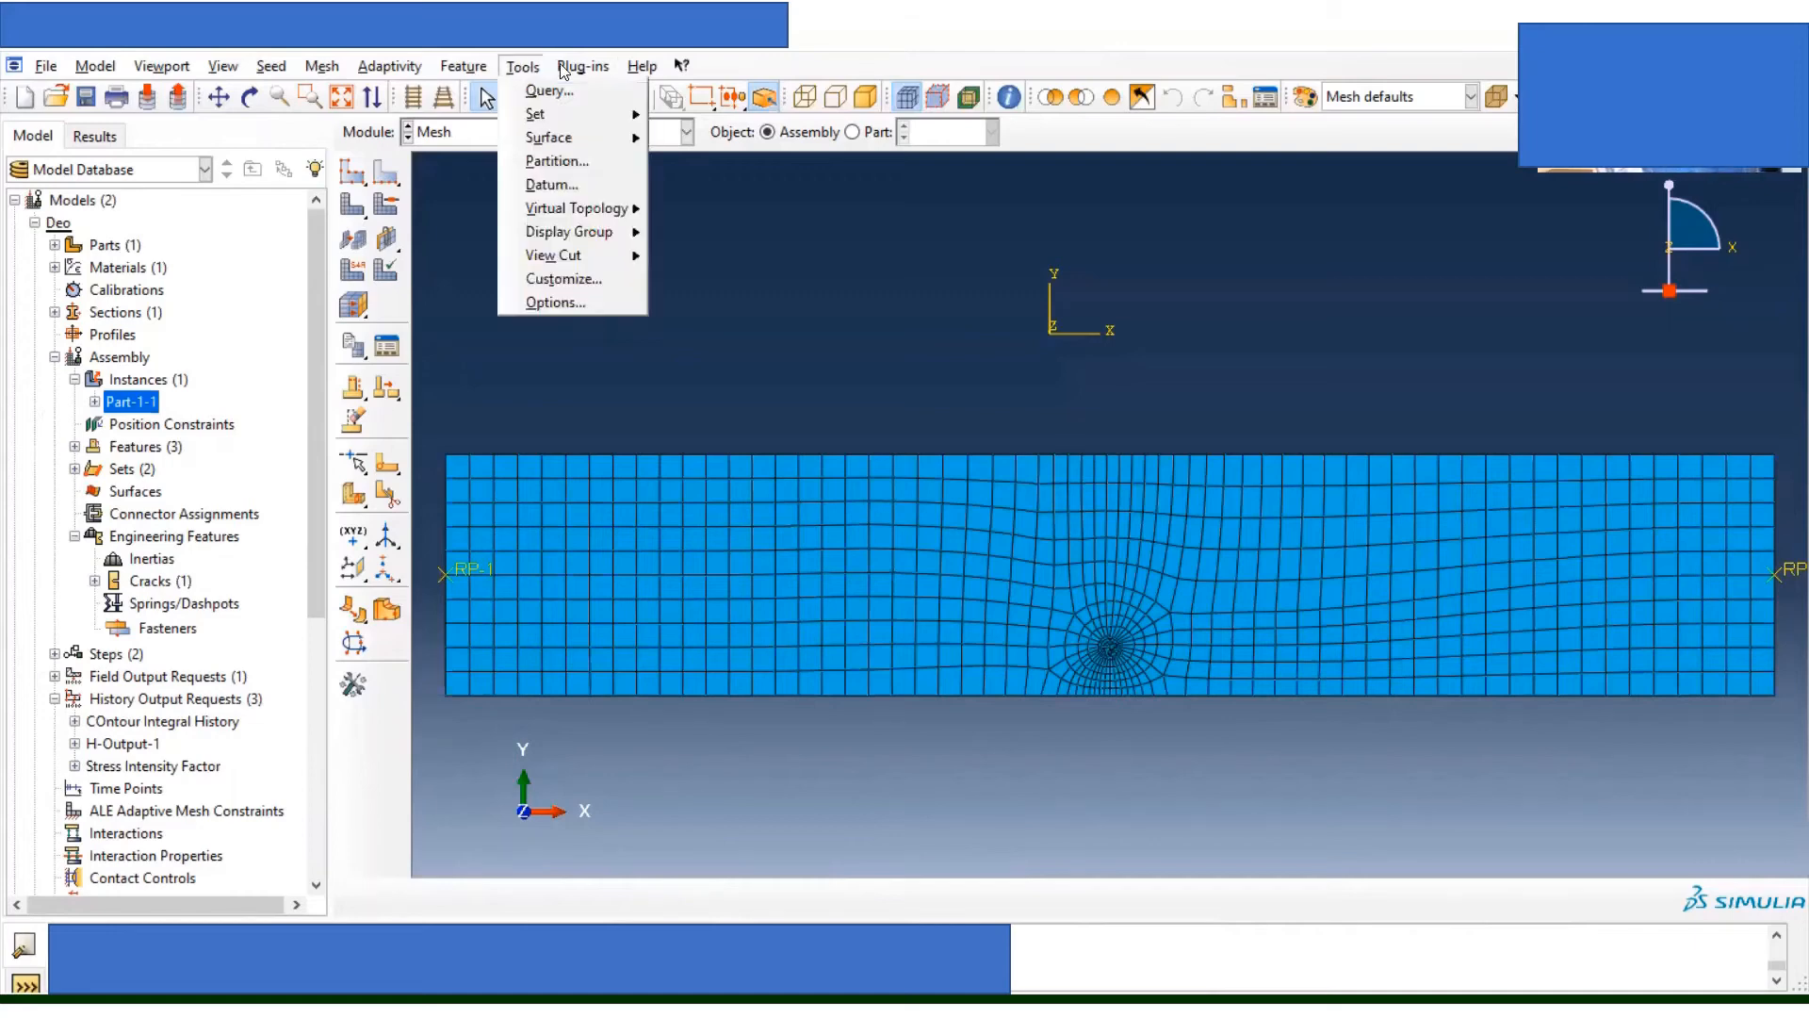
left_click(550, 92)
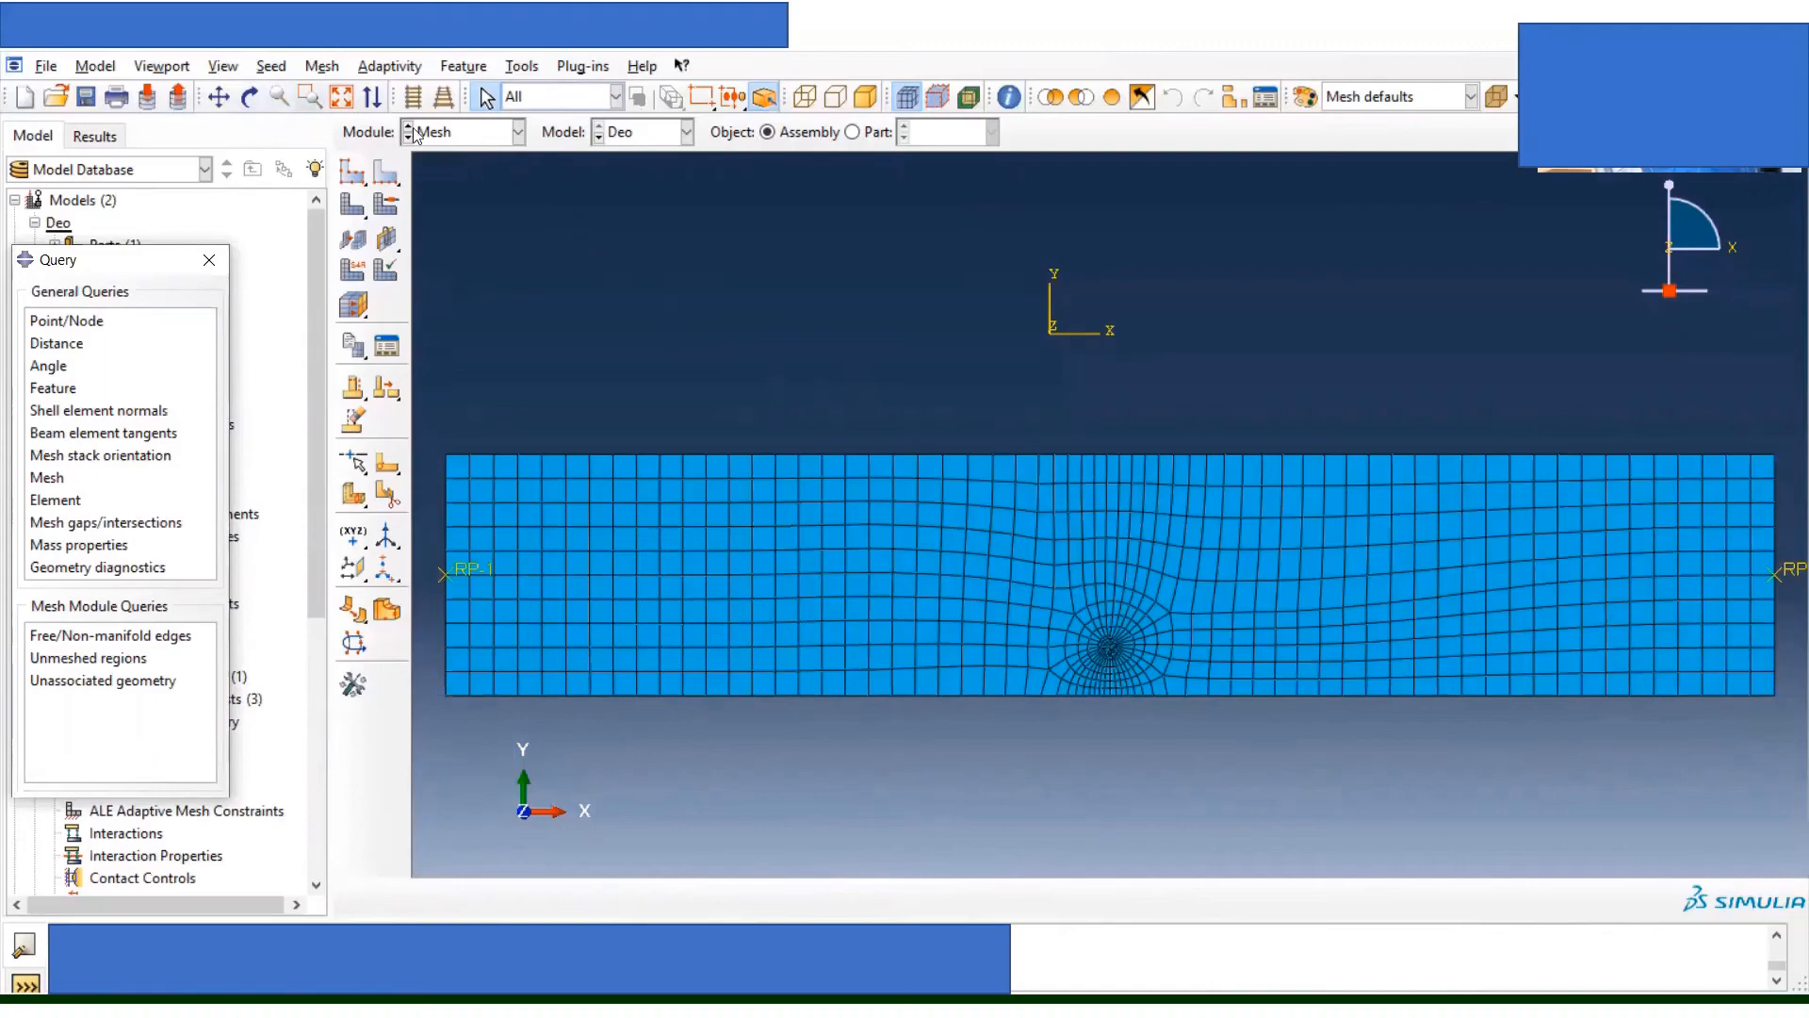
scroll(1104, 591, "up", 8)
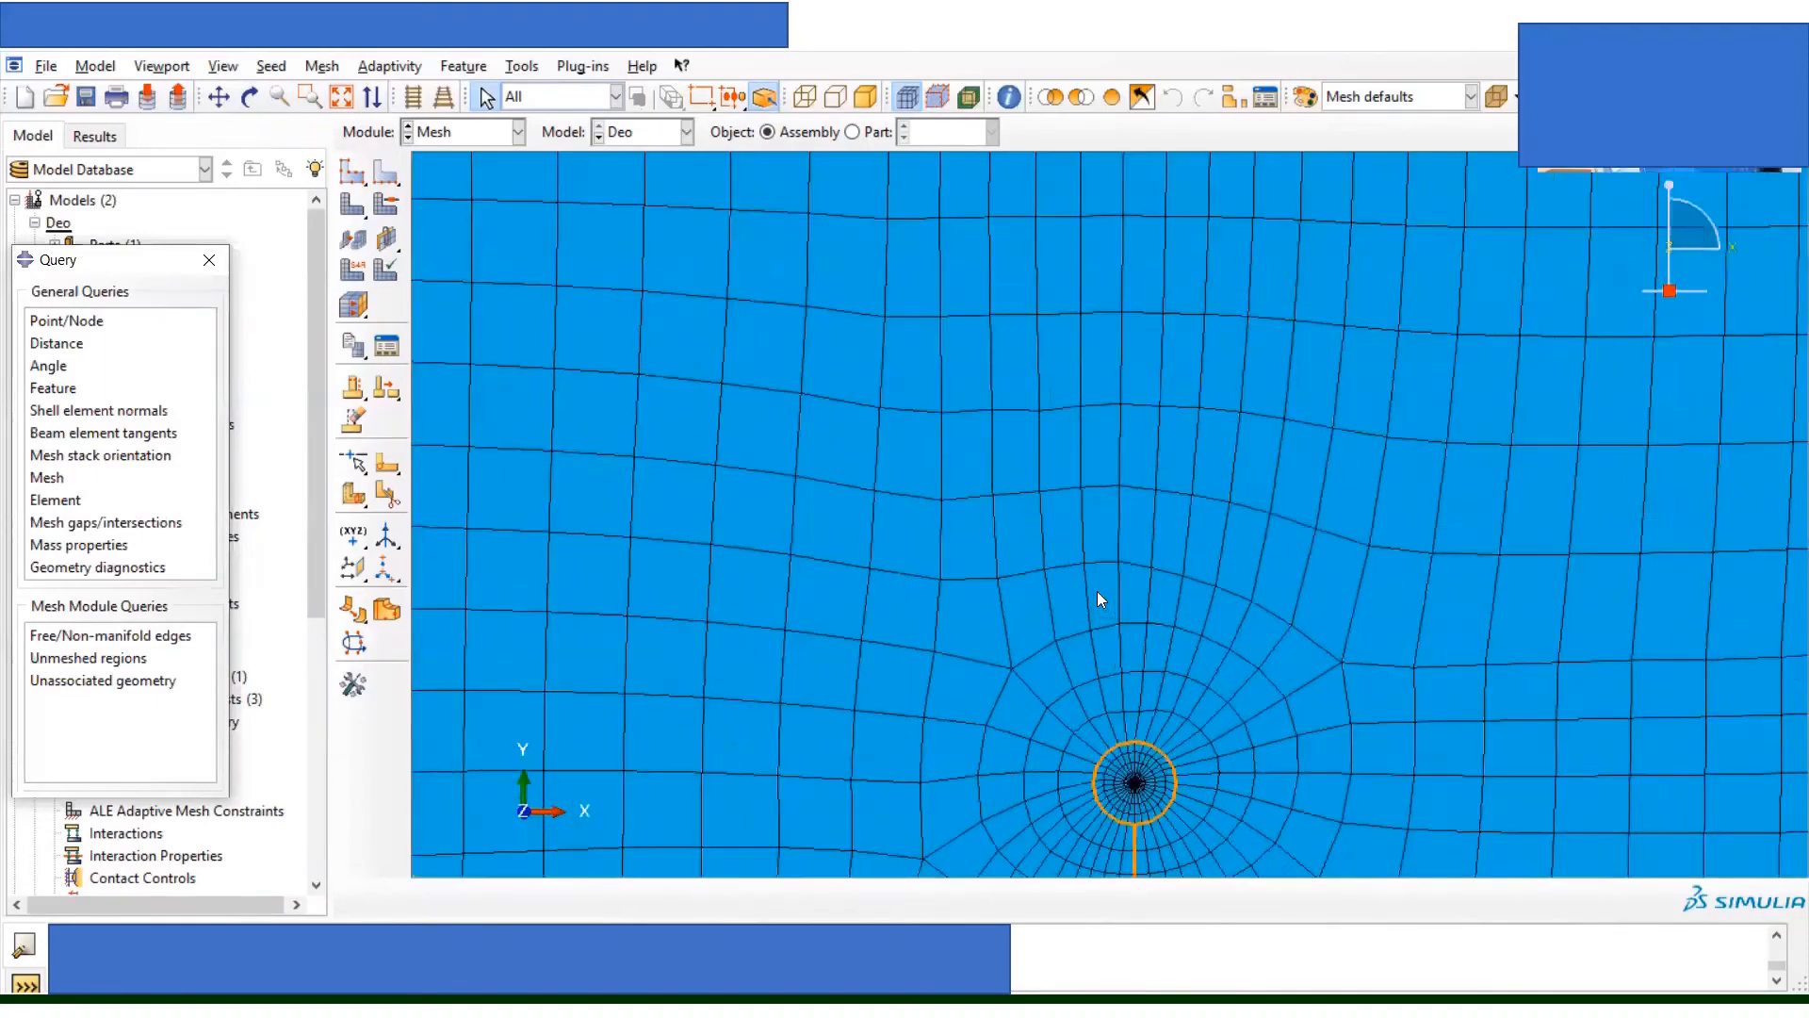
left_click(218, 96)
left_click_drag(881, 552, 827, 37)
scroll(1106, 426, "up", 5)
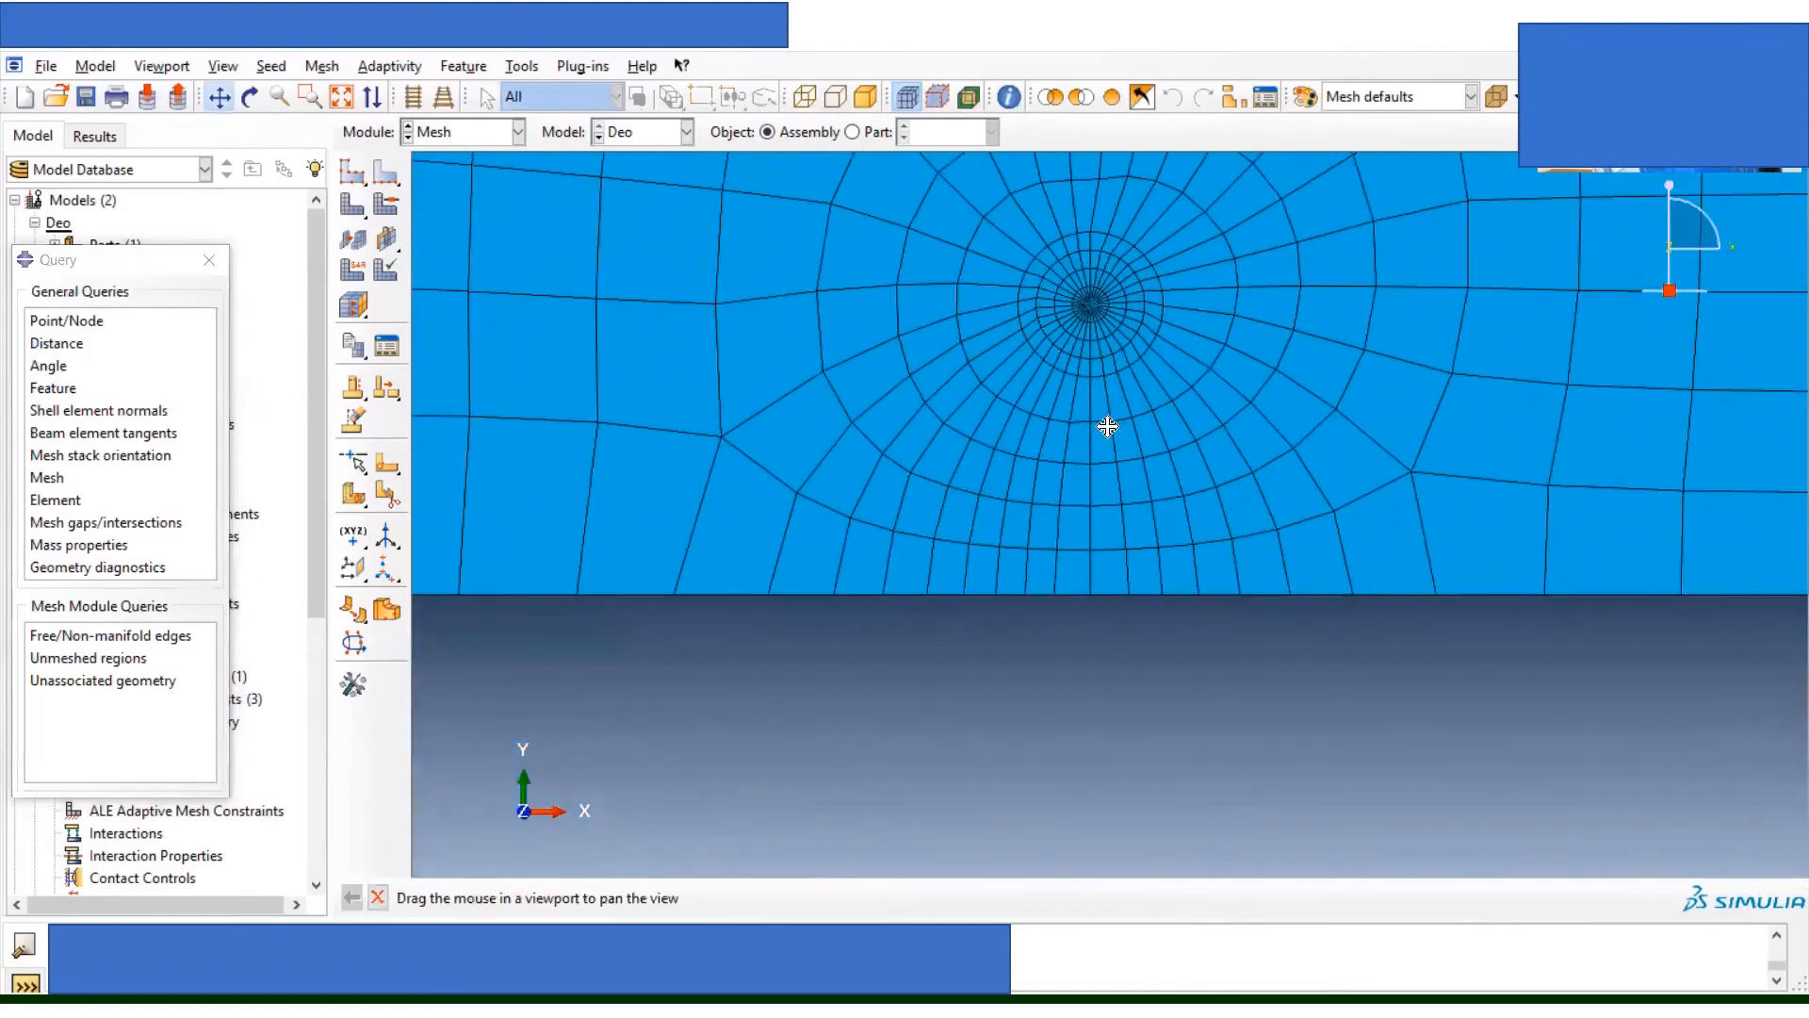
left_click_drag(1092, 184, 941, 477)
scroll(945, 466, "up", 5)
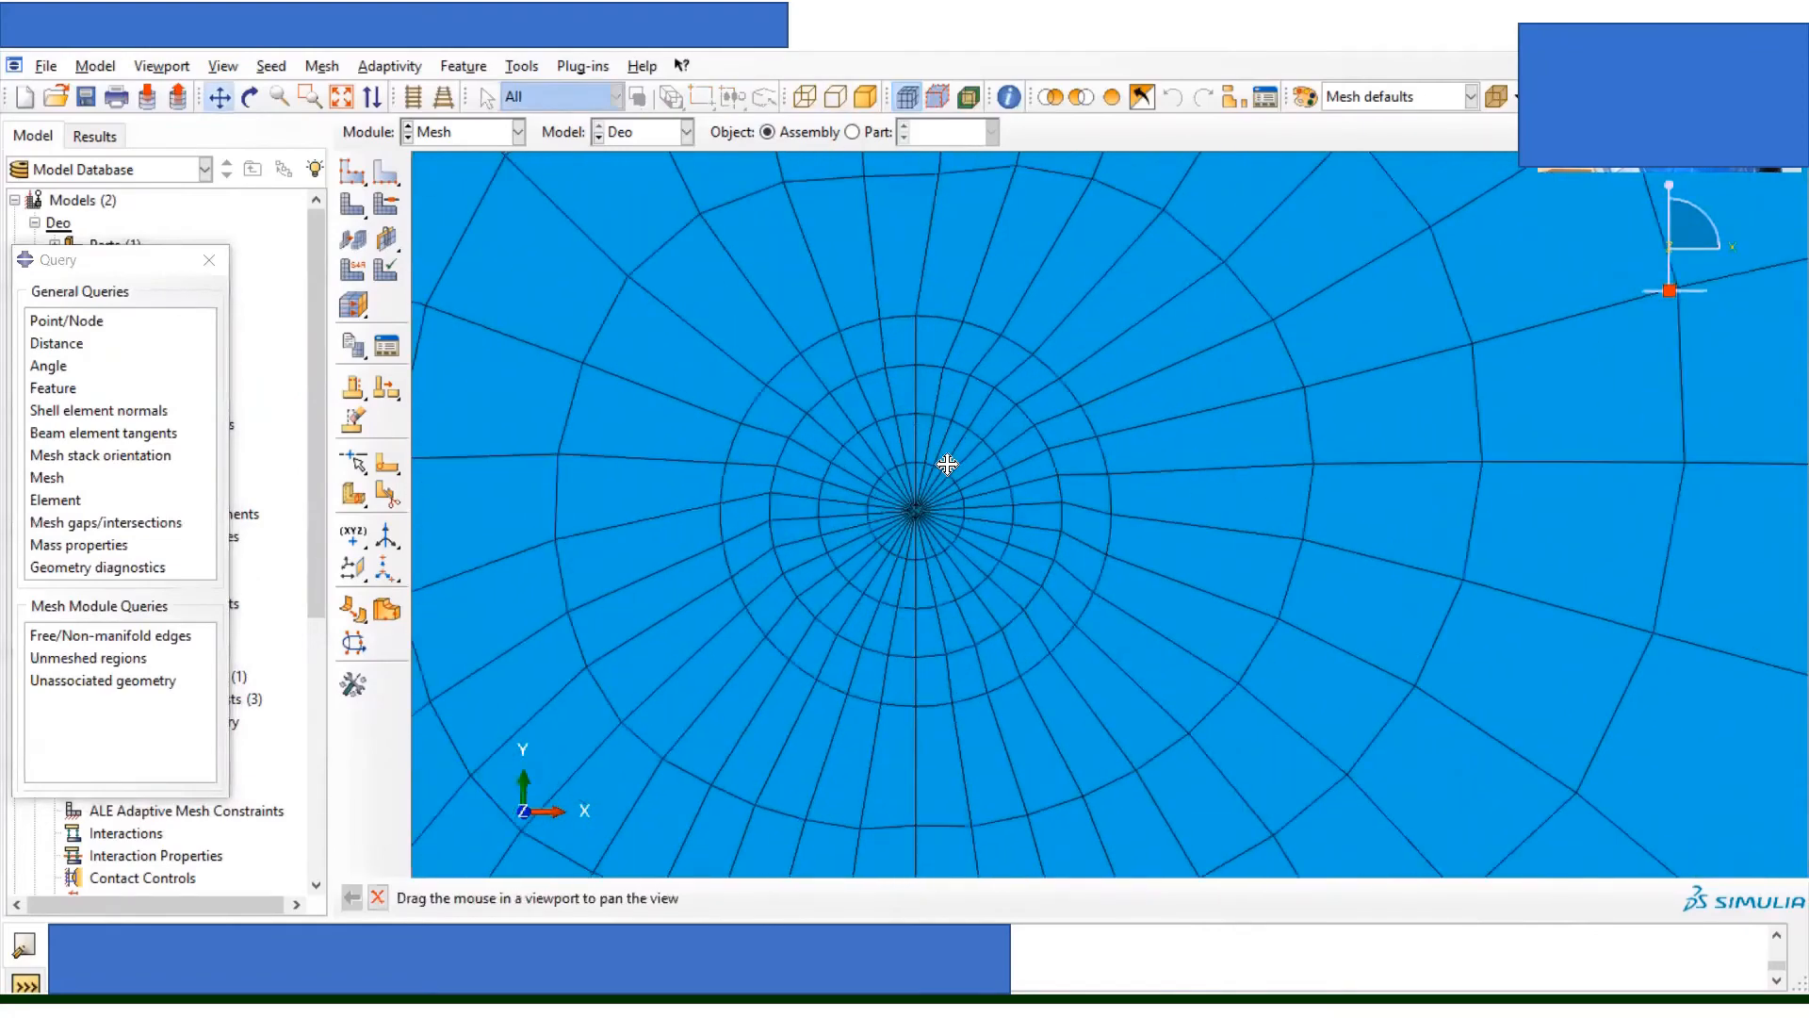
left_click(69, 507)
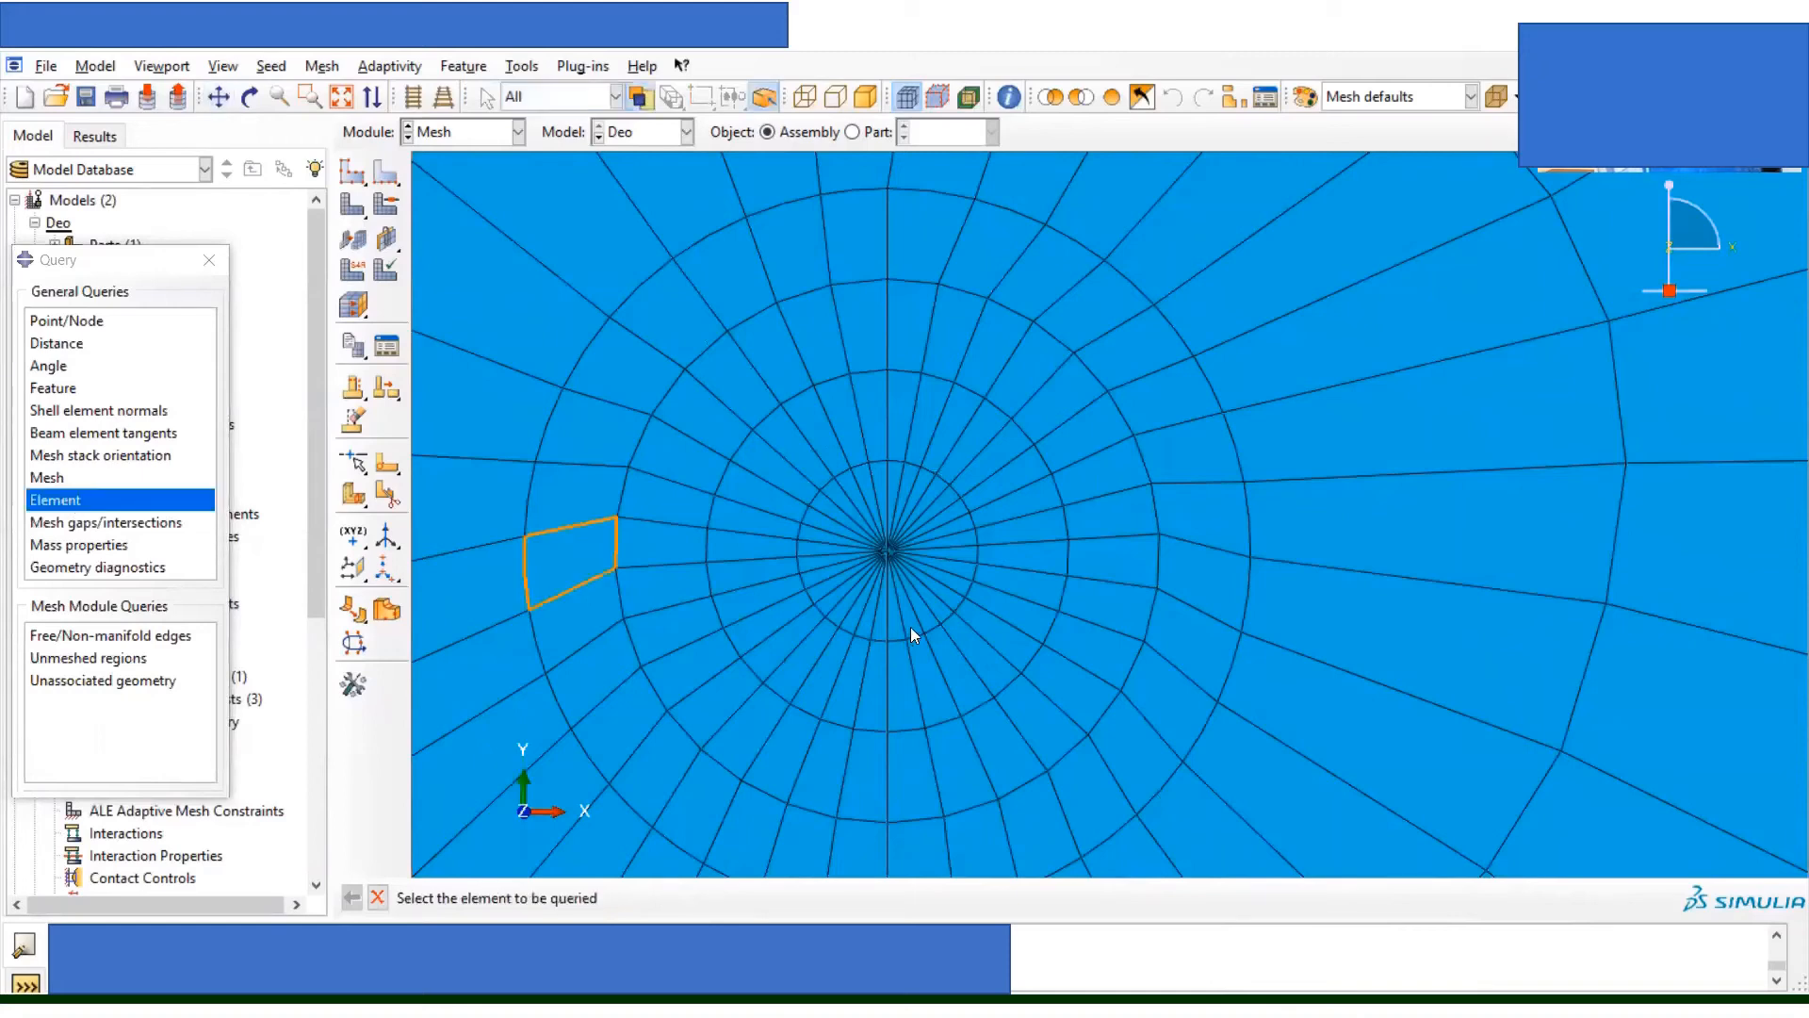
left_click(912, 630)
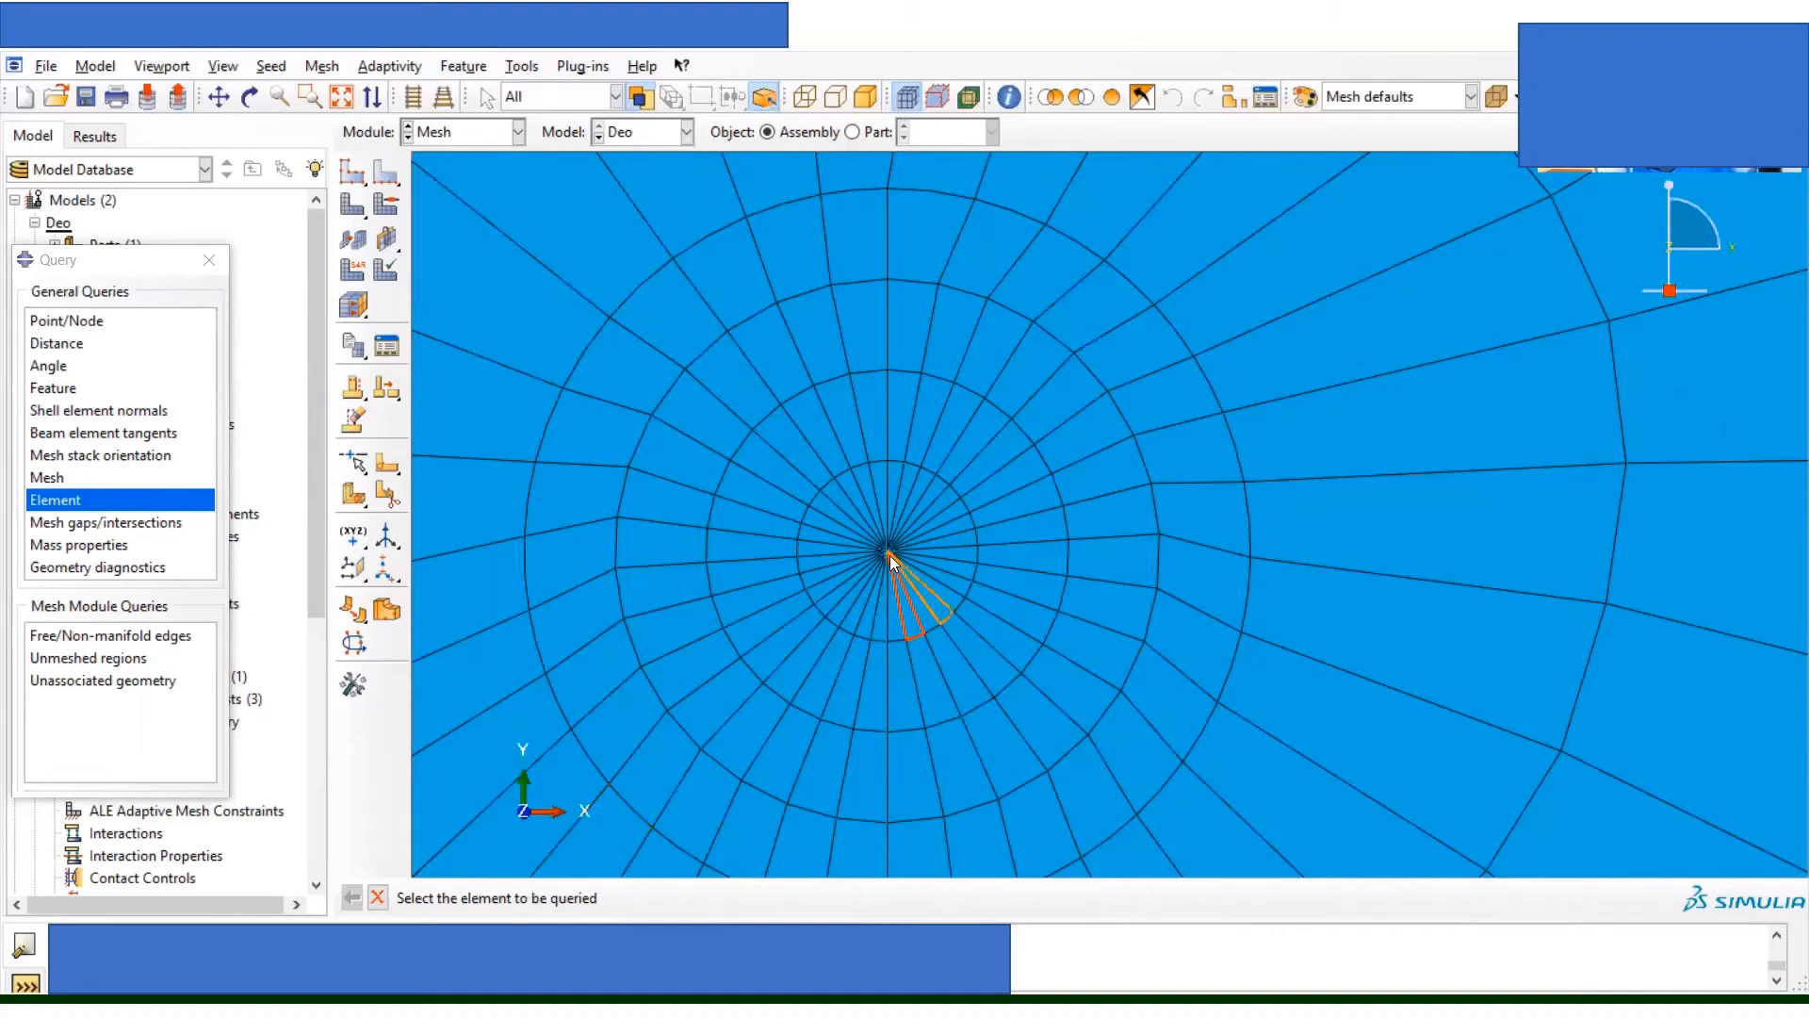
left_click(210, 262)
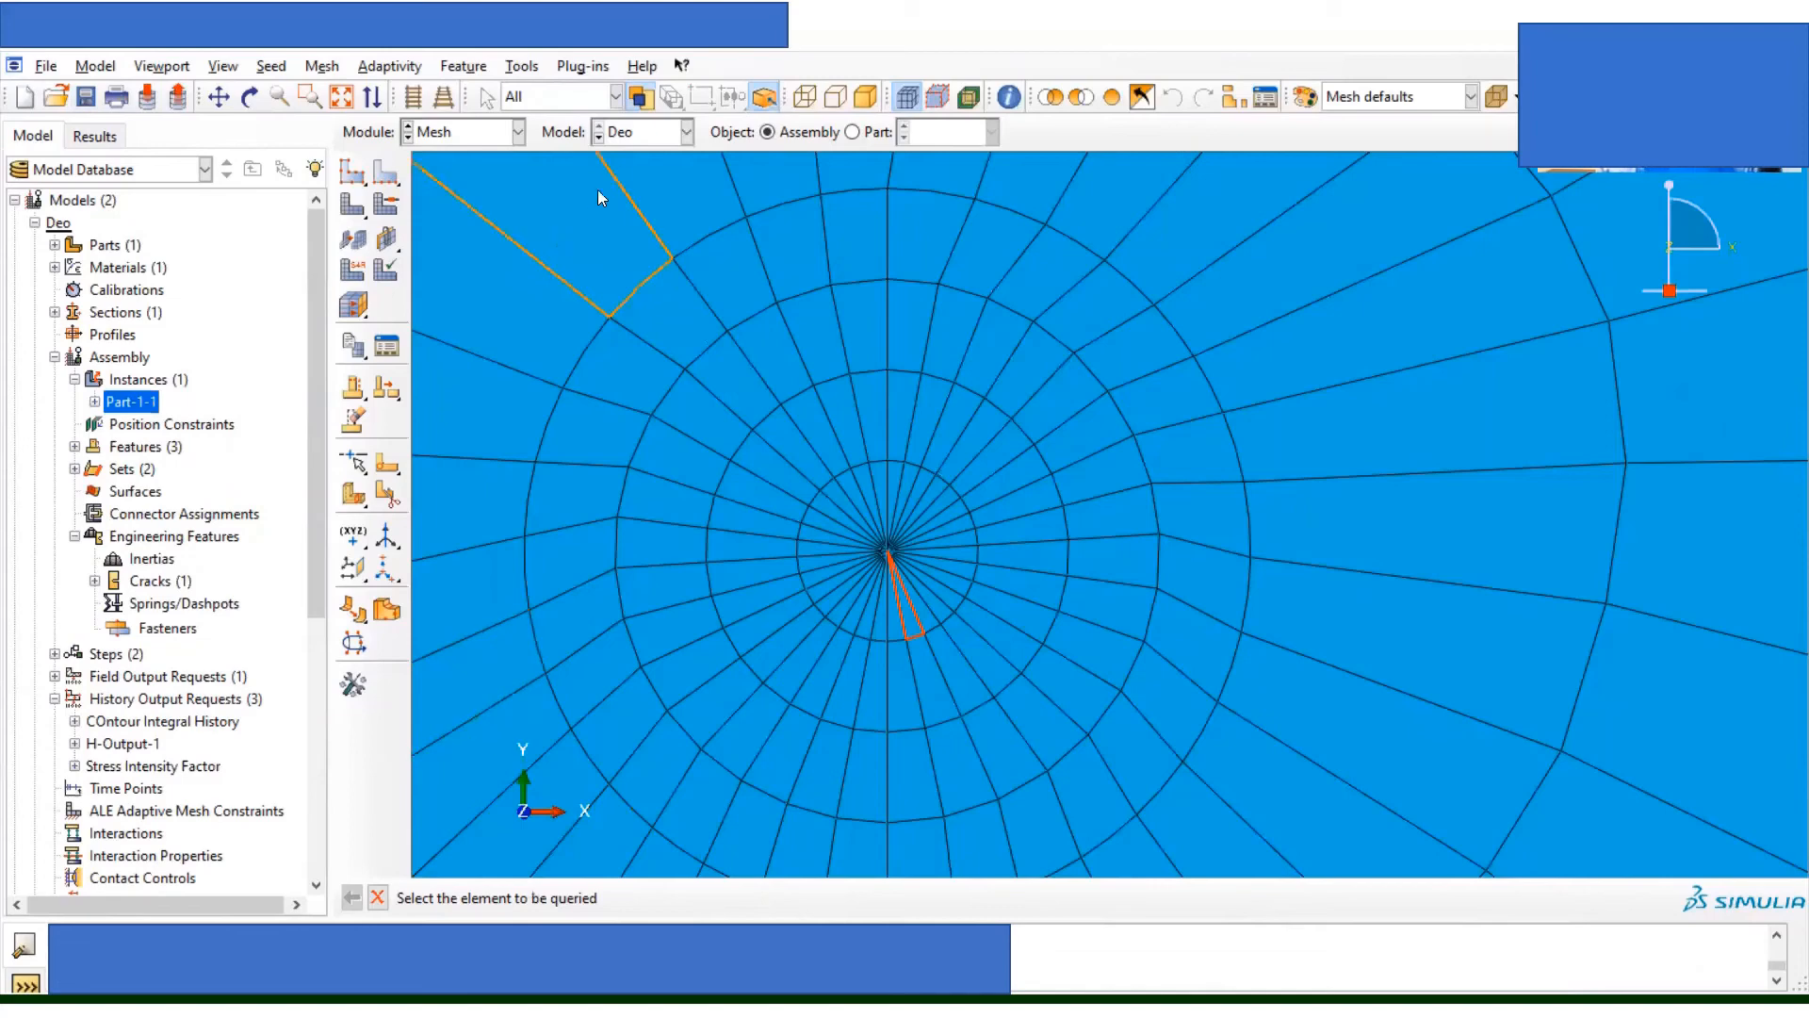
left_click(343, 98)
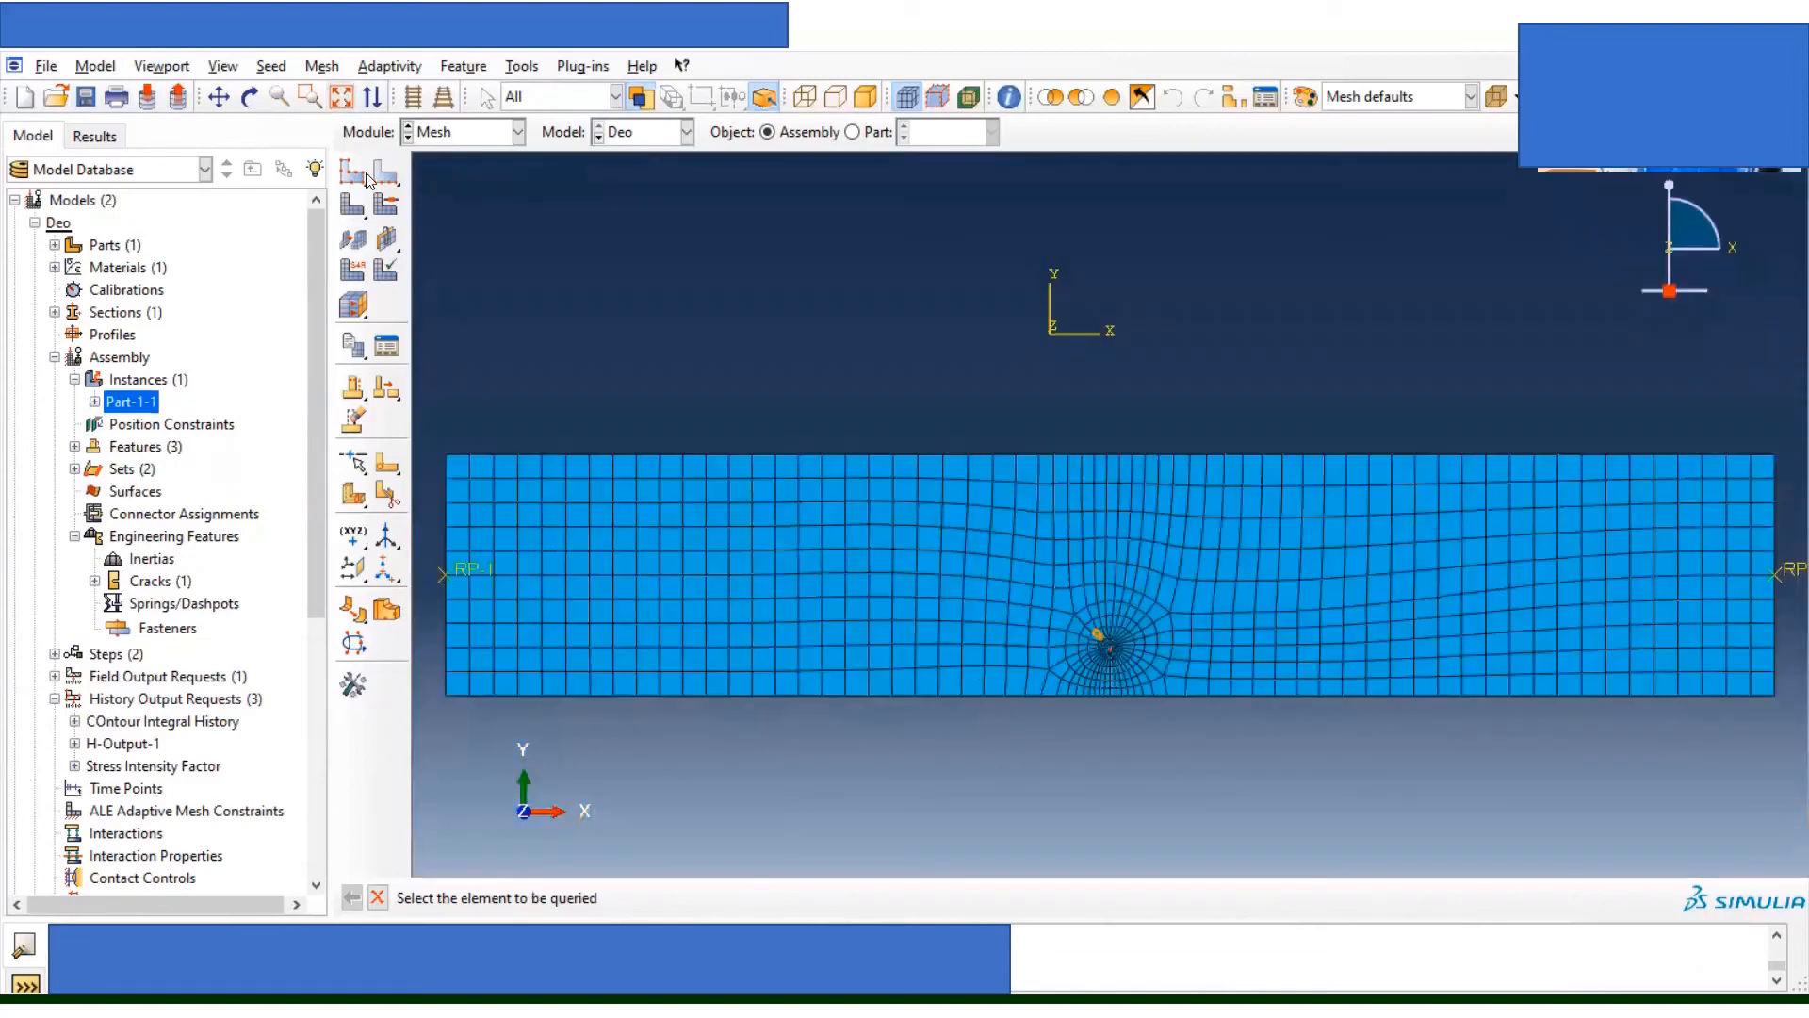
Step: Create a full-analysis job named cpe8r-focused-demo for the model Deo, keeping the default job settings
left_click_drag(318, 597, 285, 861)
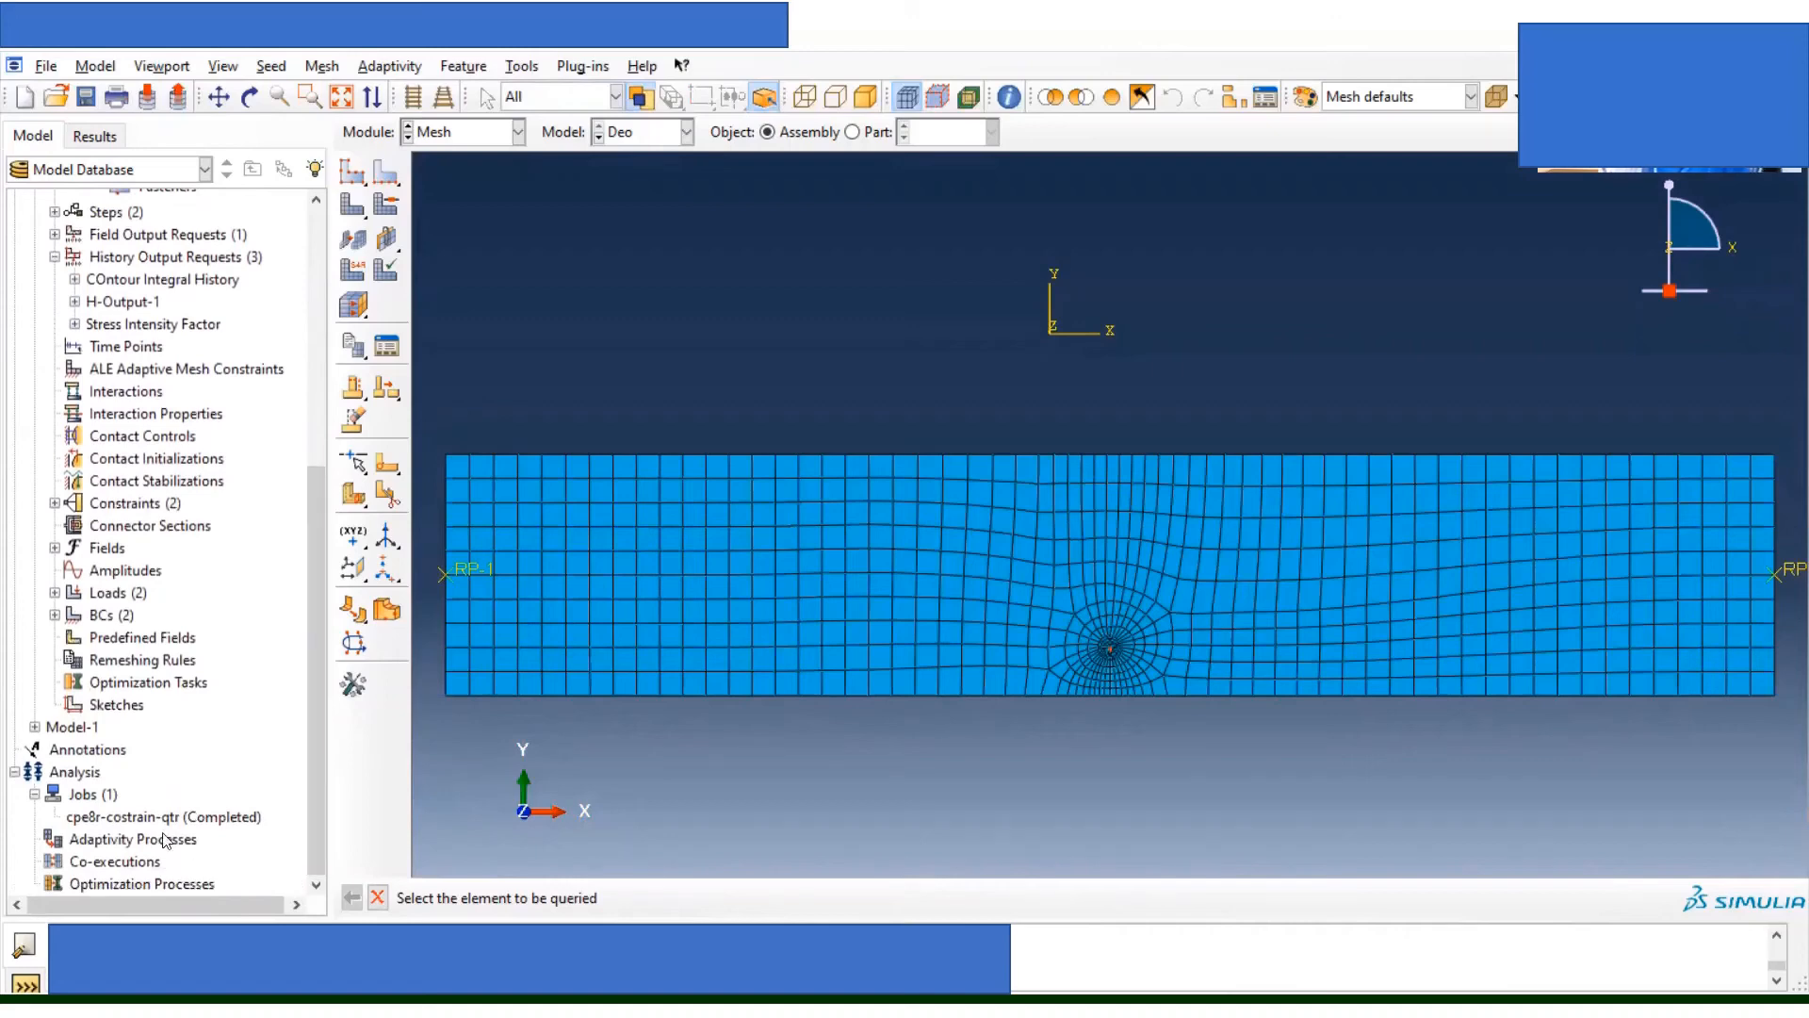
left_click(94, 796)
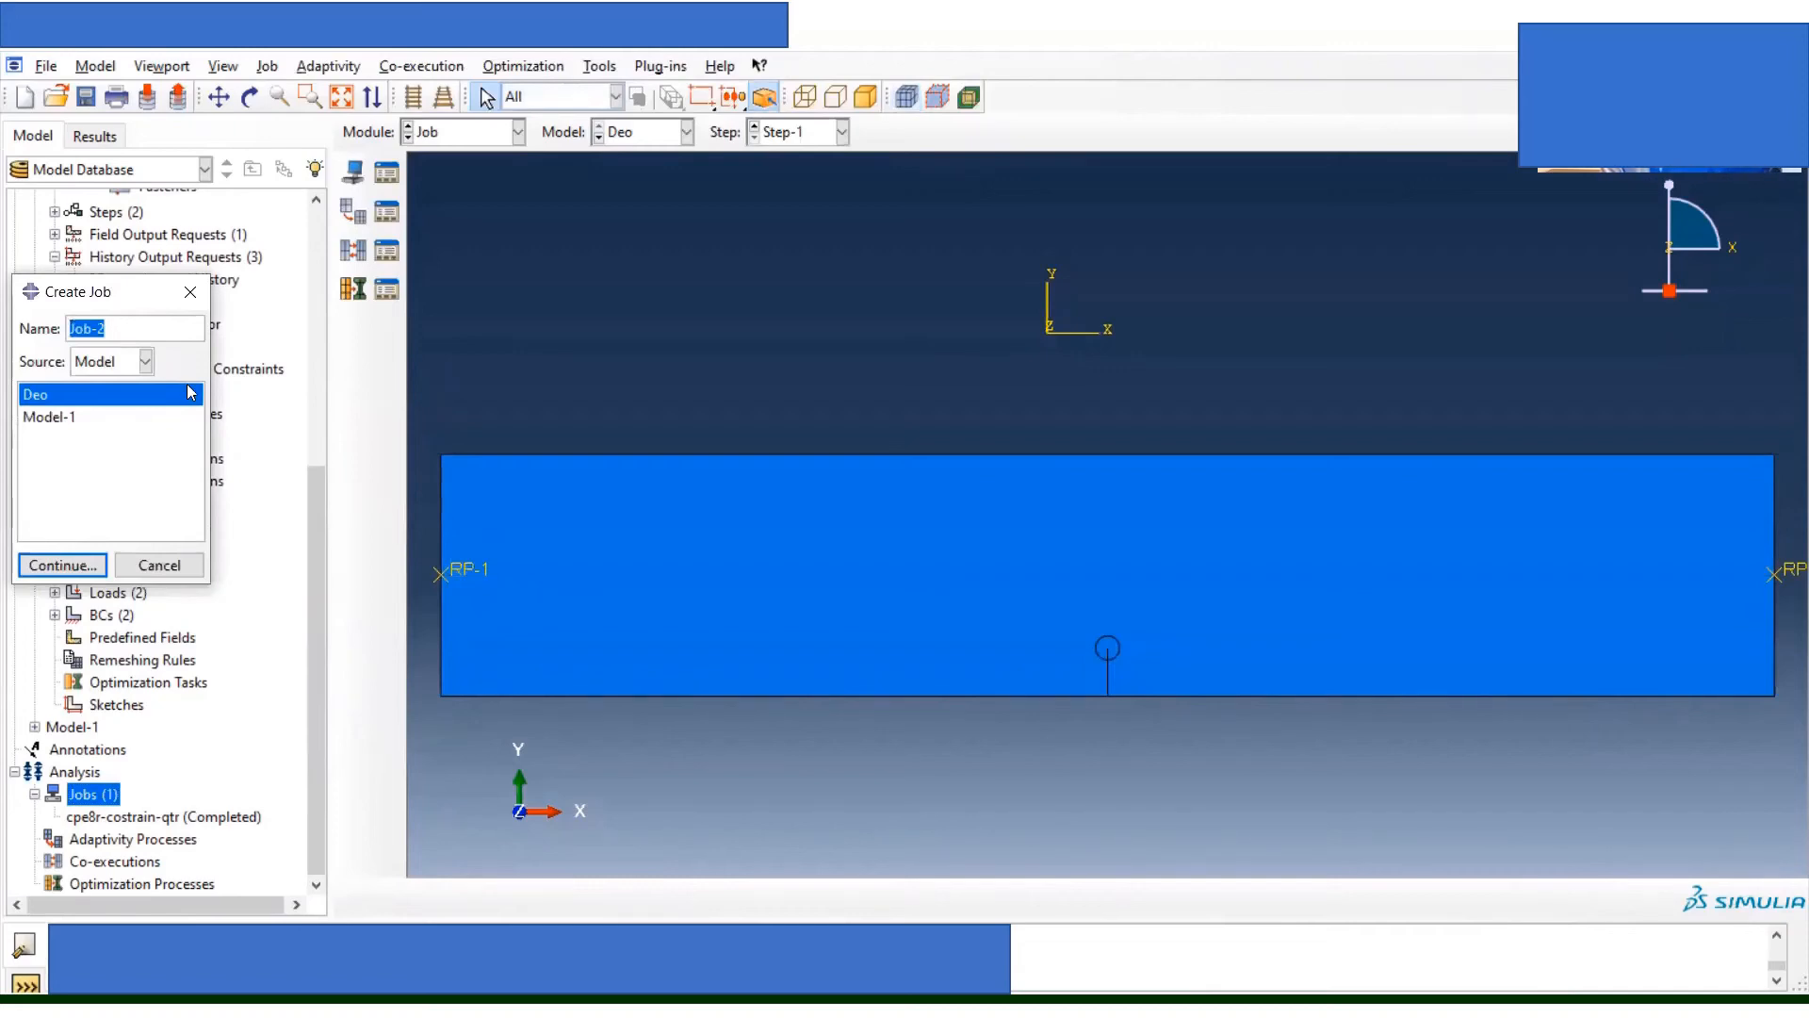
type("cpe")
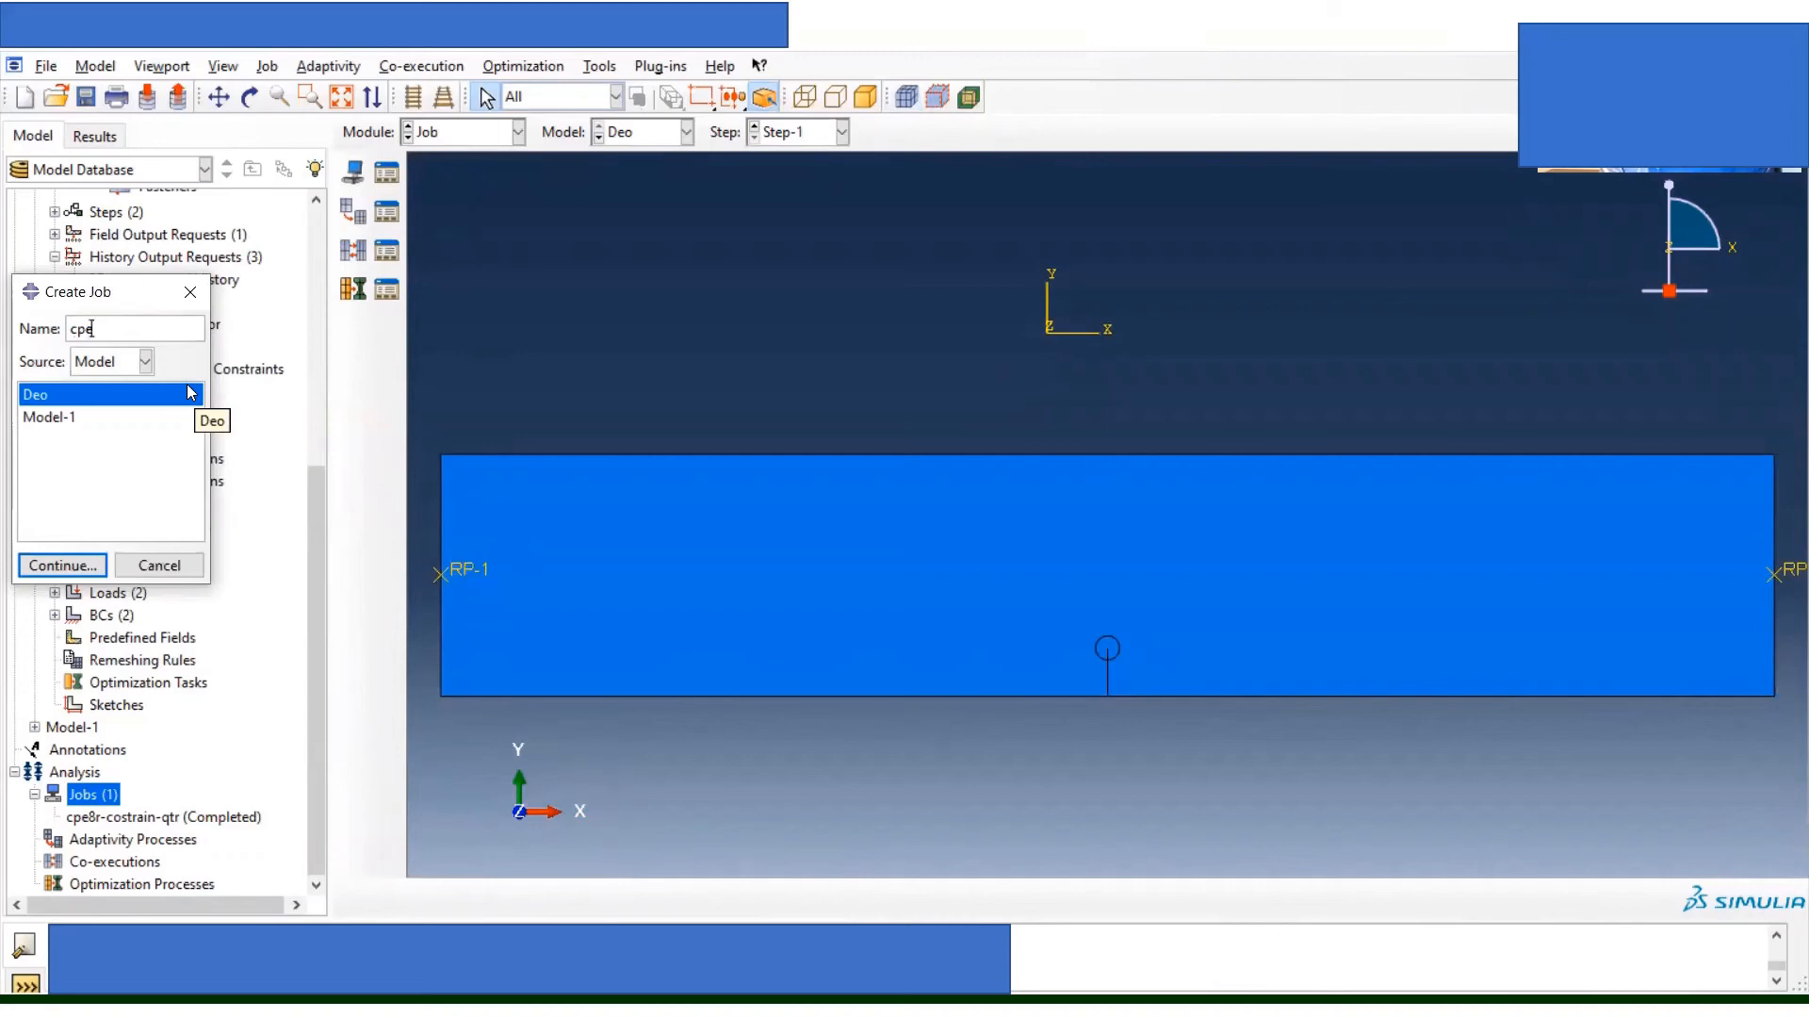
type("8r-focused-demo")
left_click(64, 565)
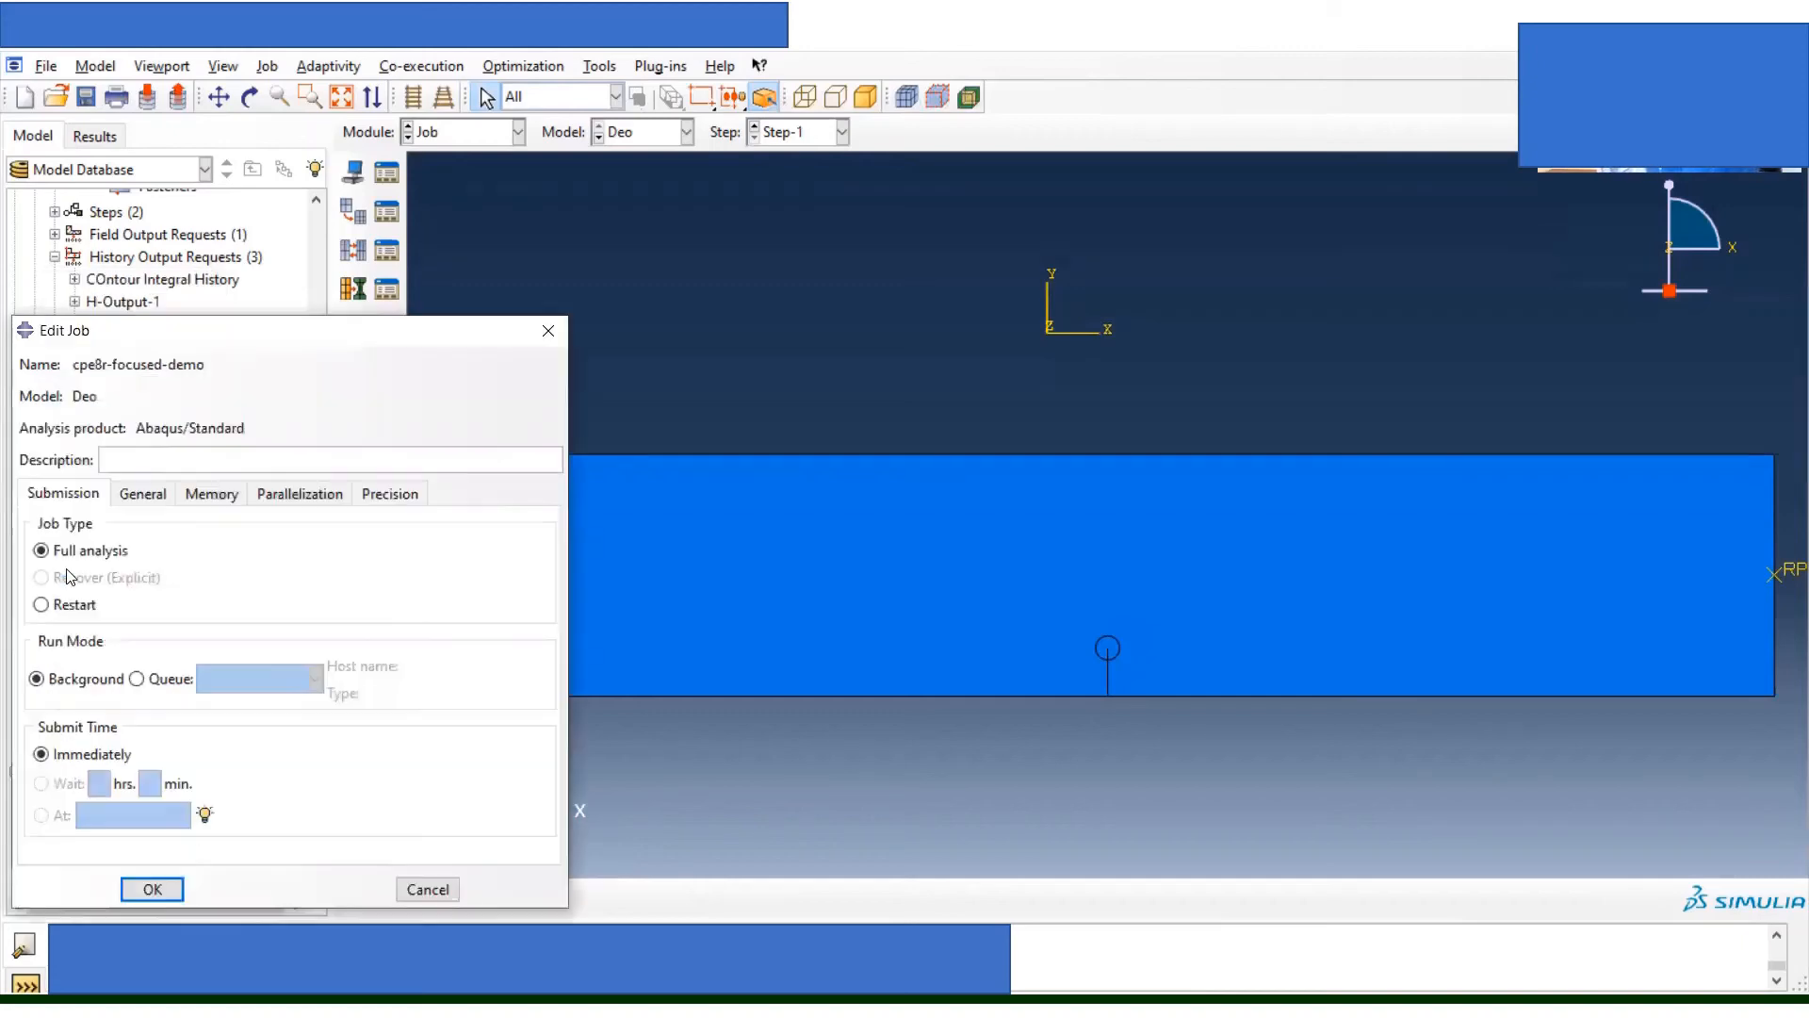
left_click(153, 892)
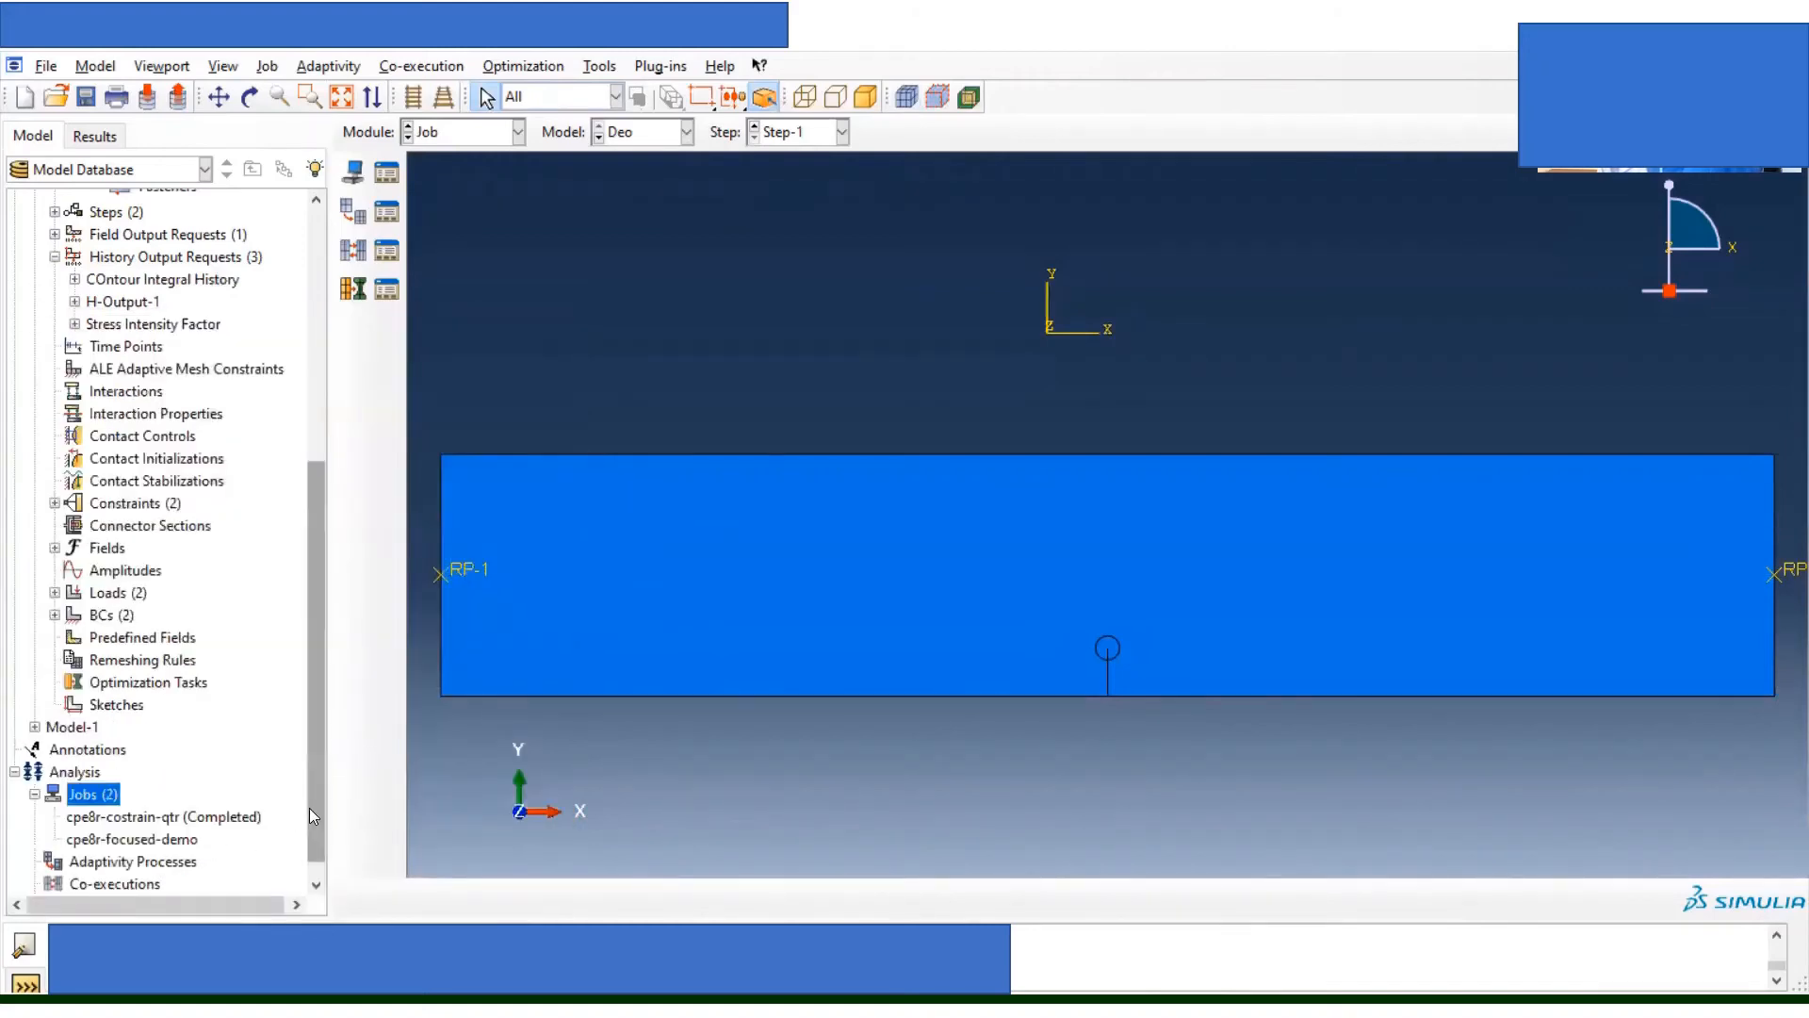
Step: Submit the job cpe8r-focused-demo for analysis and monitor its run
scroll(309, 806, "down", 1)
left_click(153, 818)
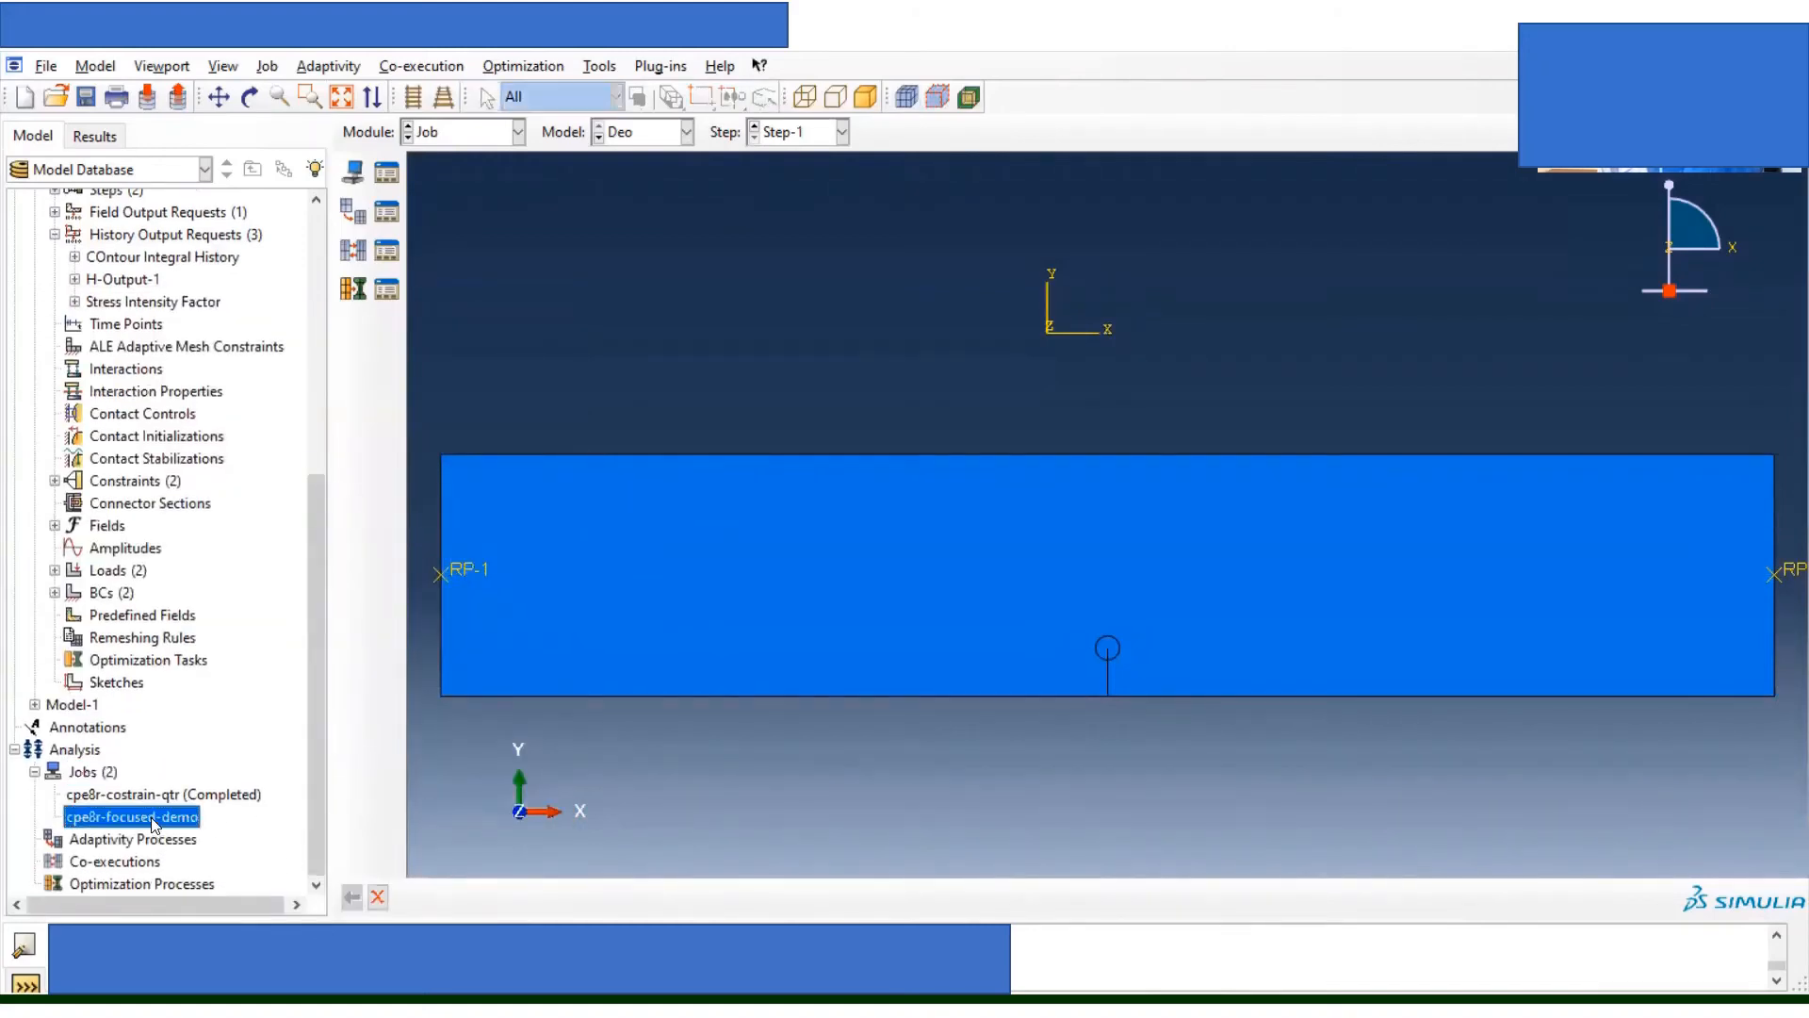
right_click(151, 821)
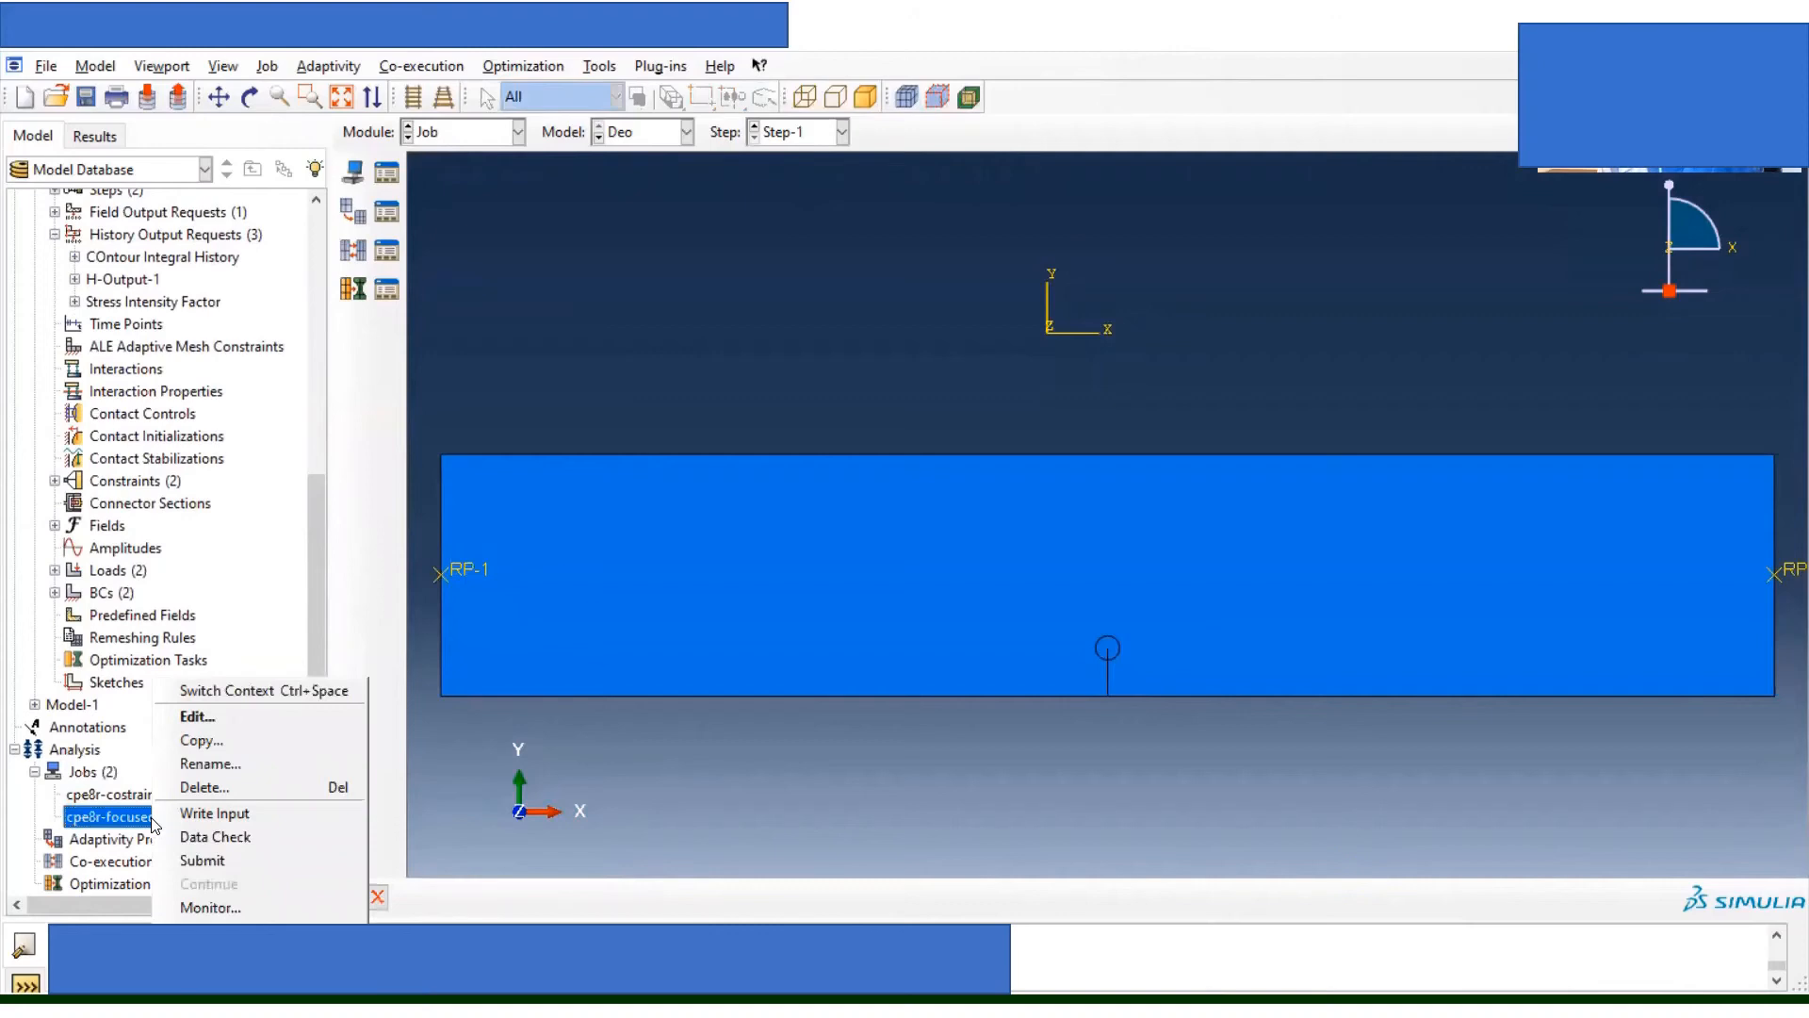
left_click(244, 863)
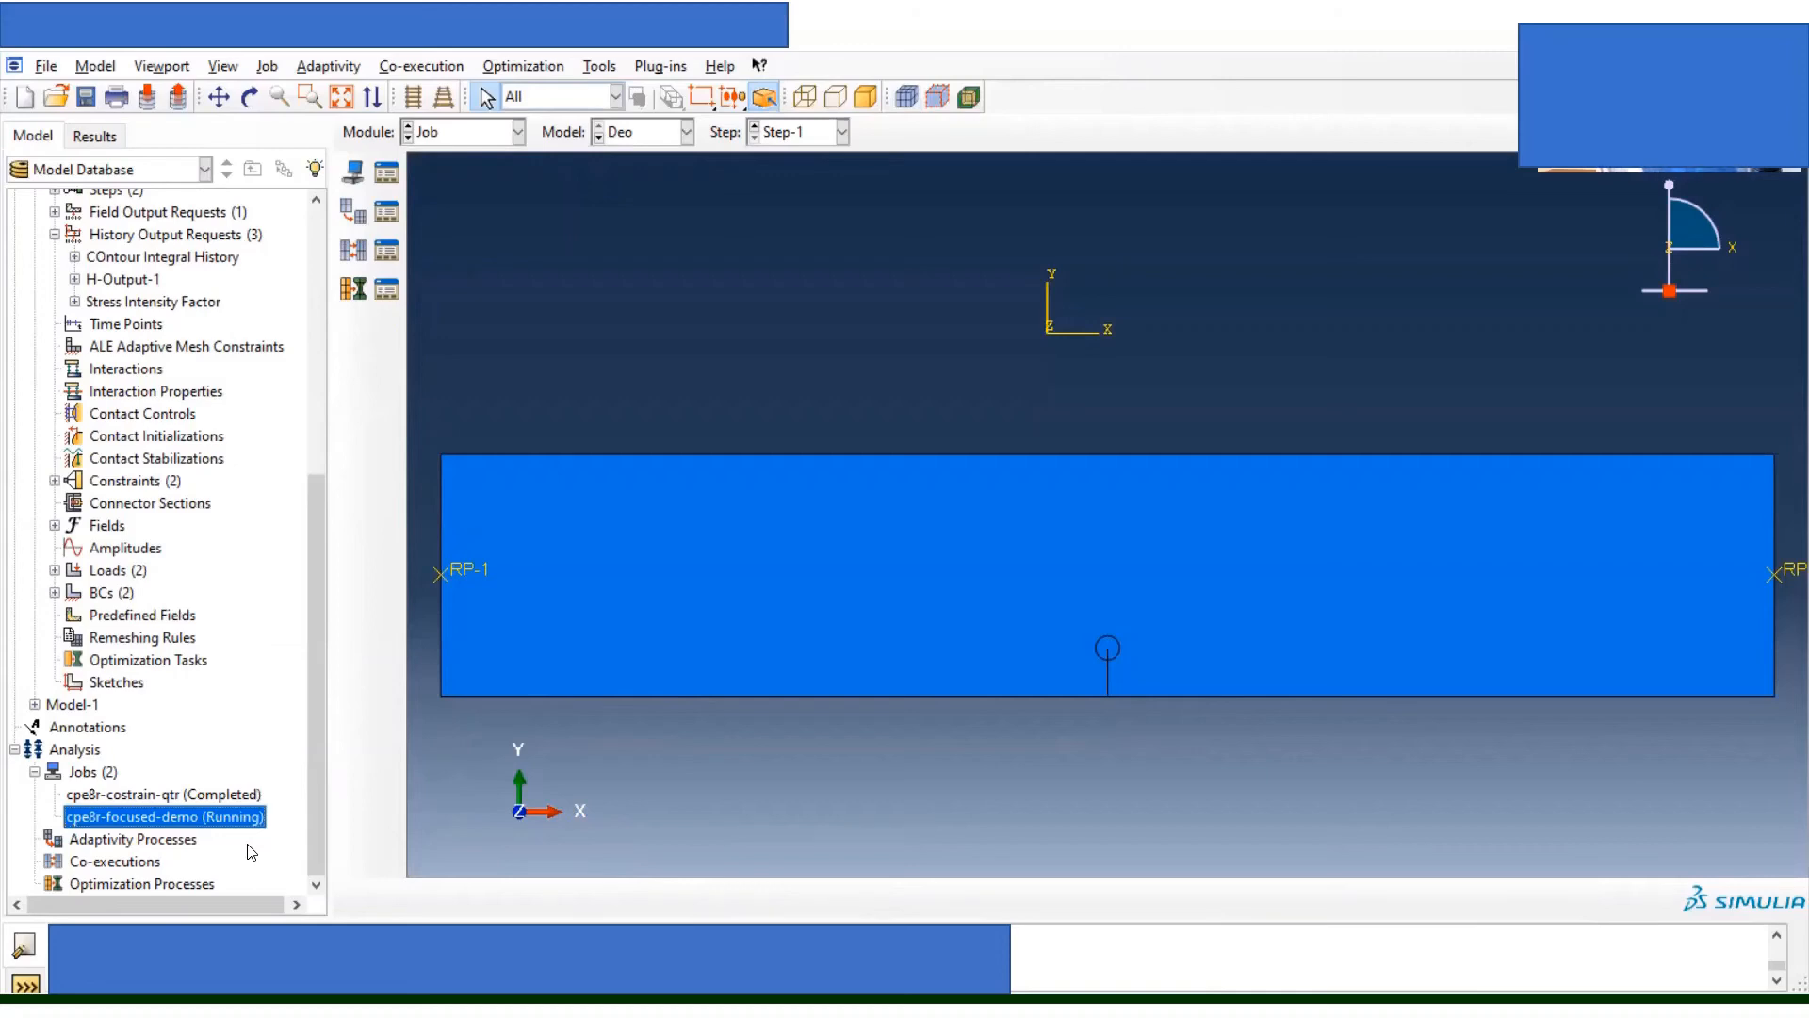
right_click(232, 822)
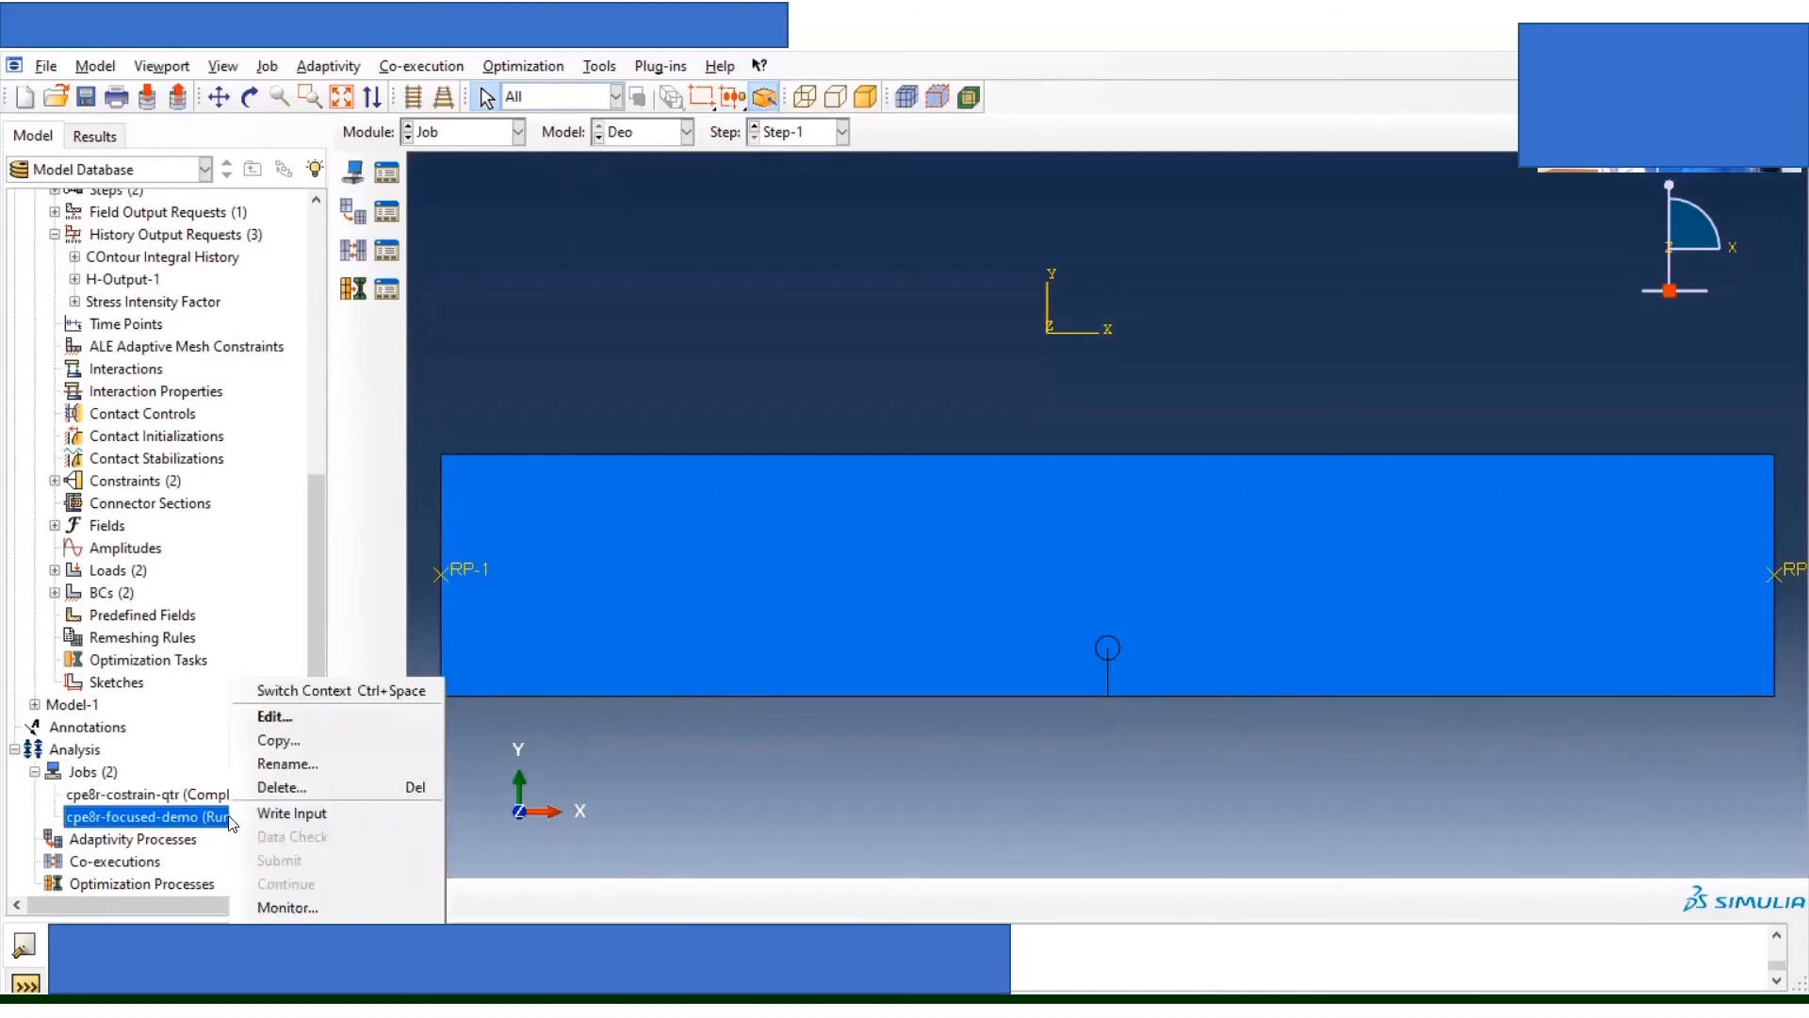
left_click(343, 906)
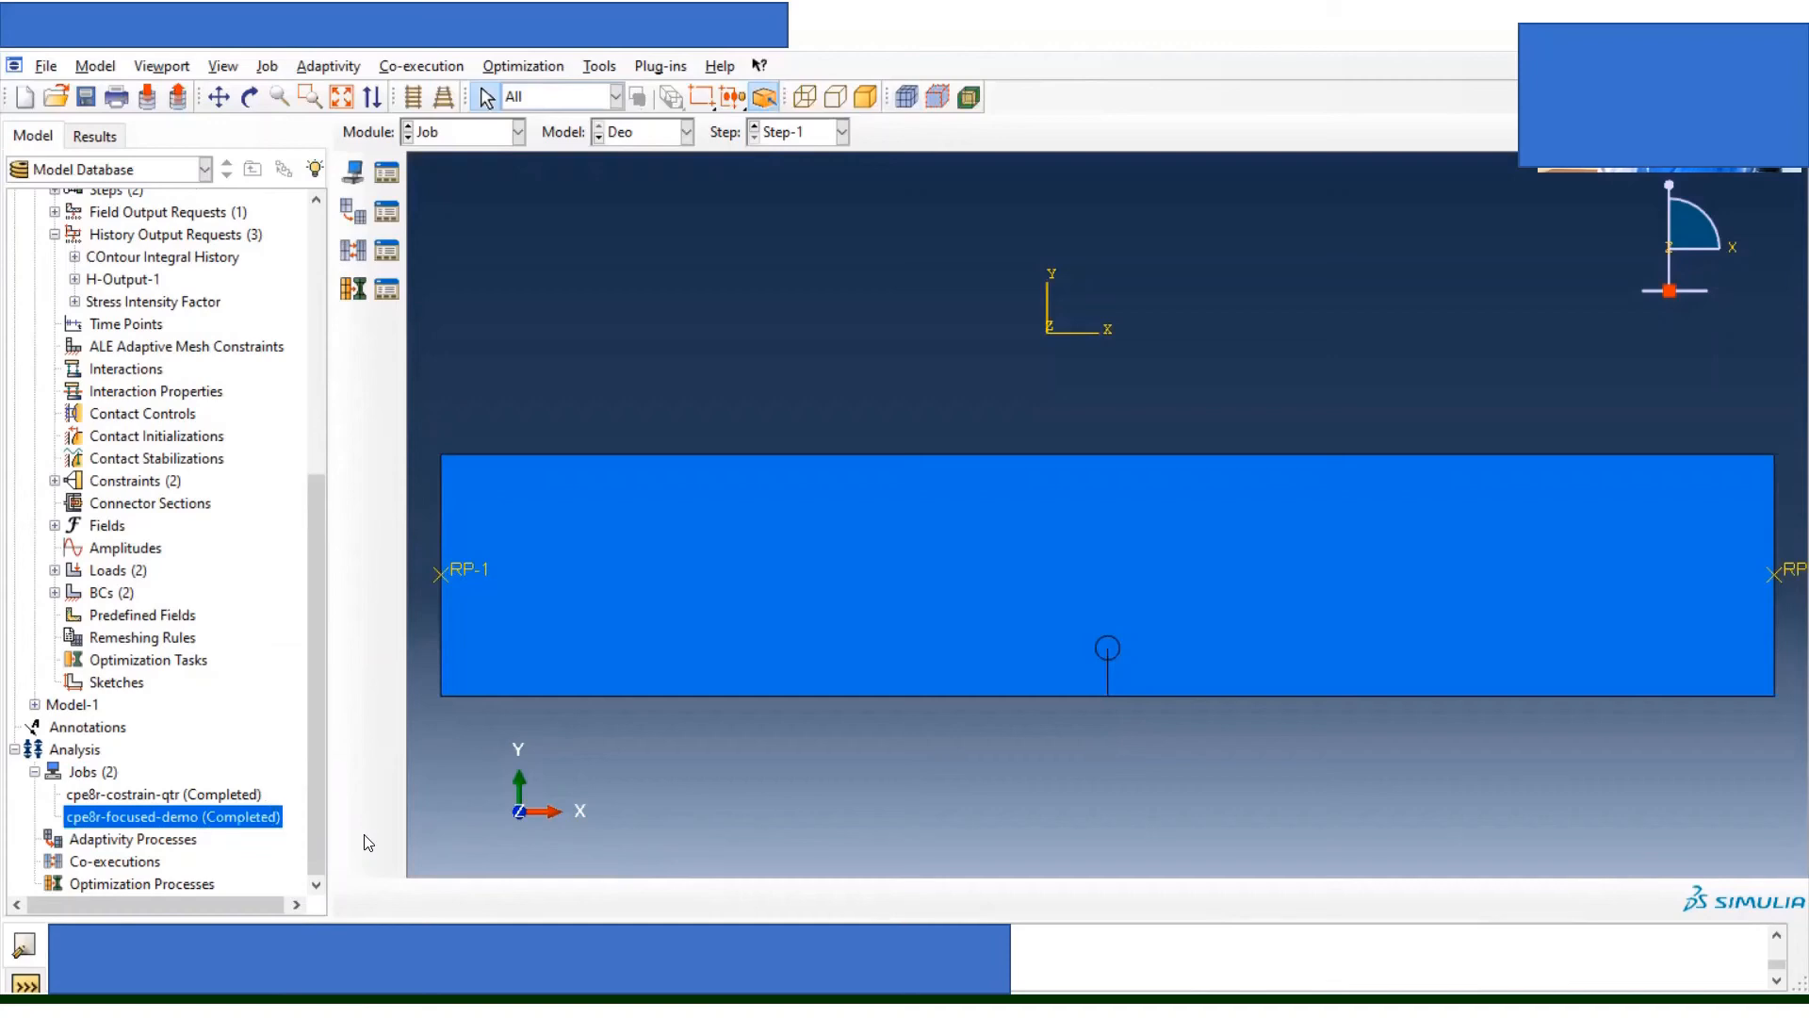
Step: Open the results of the job cpe8r-focused-demo and plot the Mises stress contours on the deformed shape
right_click(183, 817)
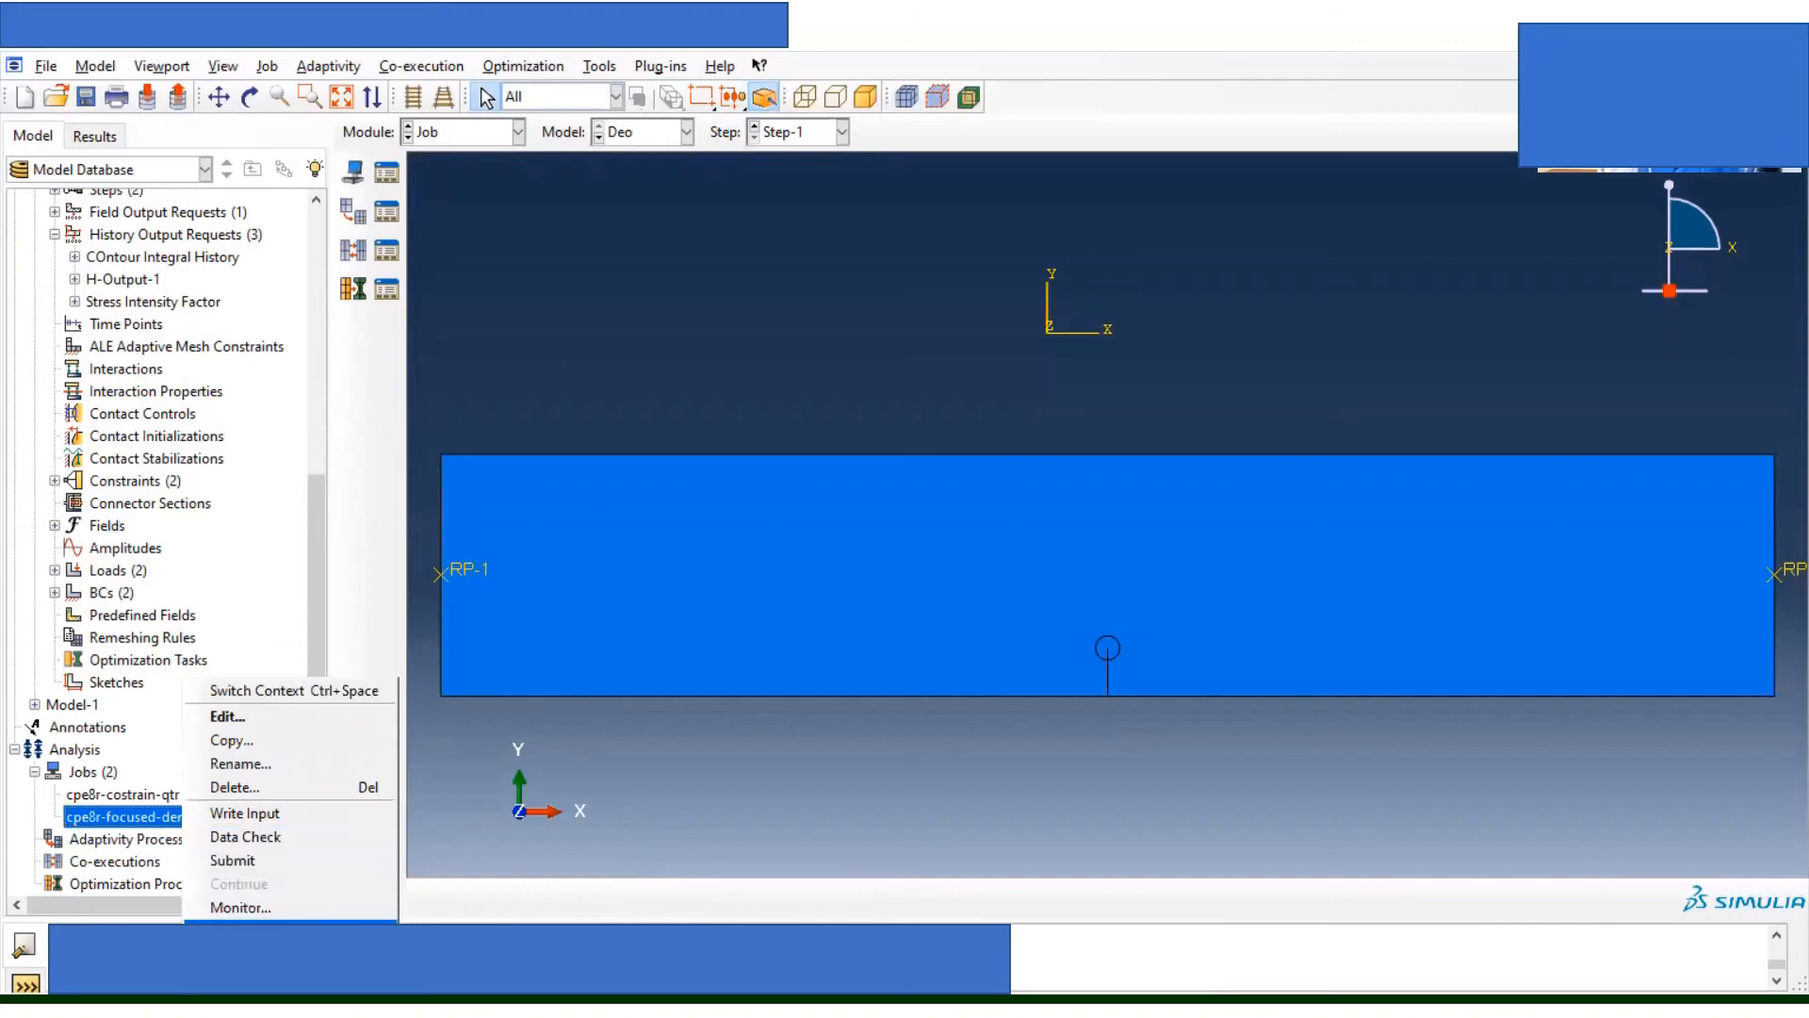
left_click(240, 920)
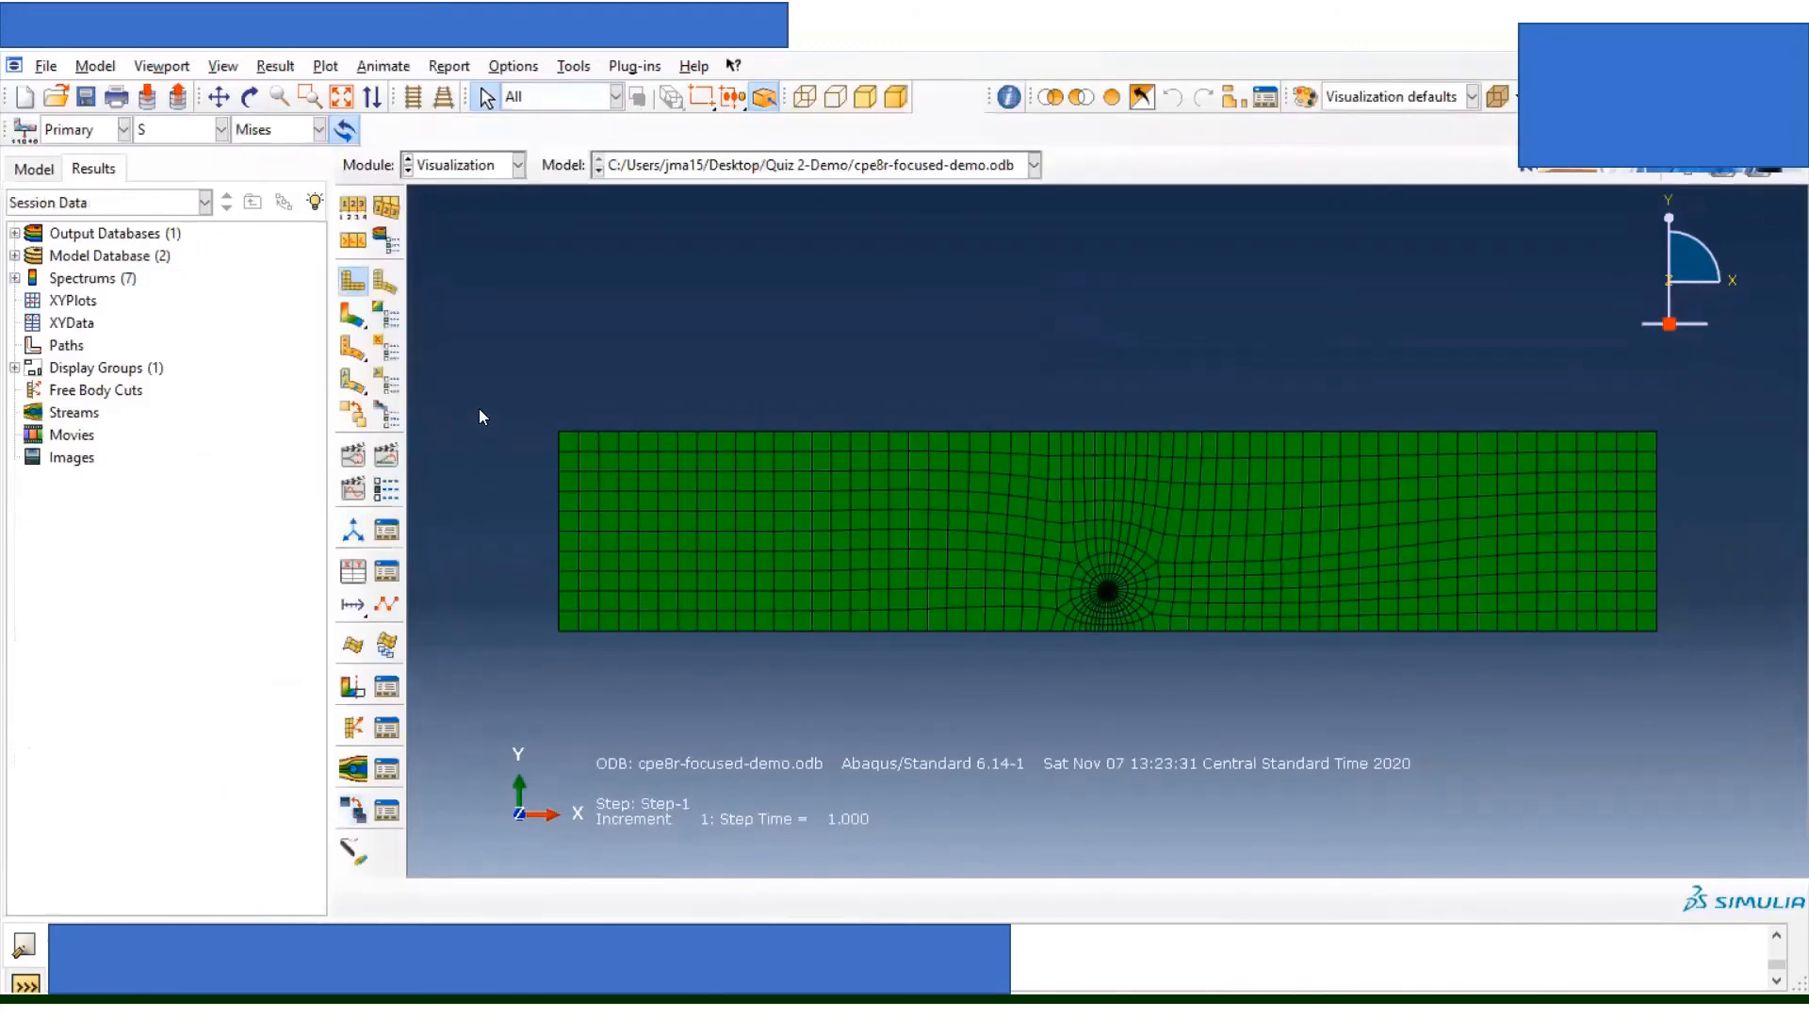
left_click(356, 321)
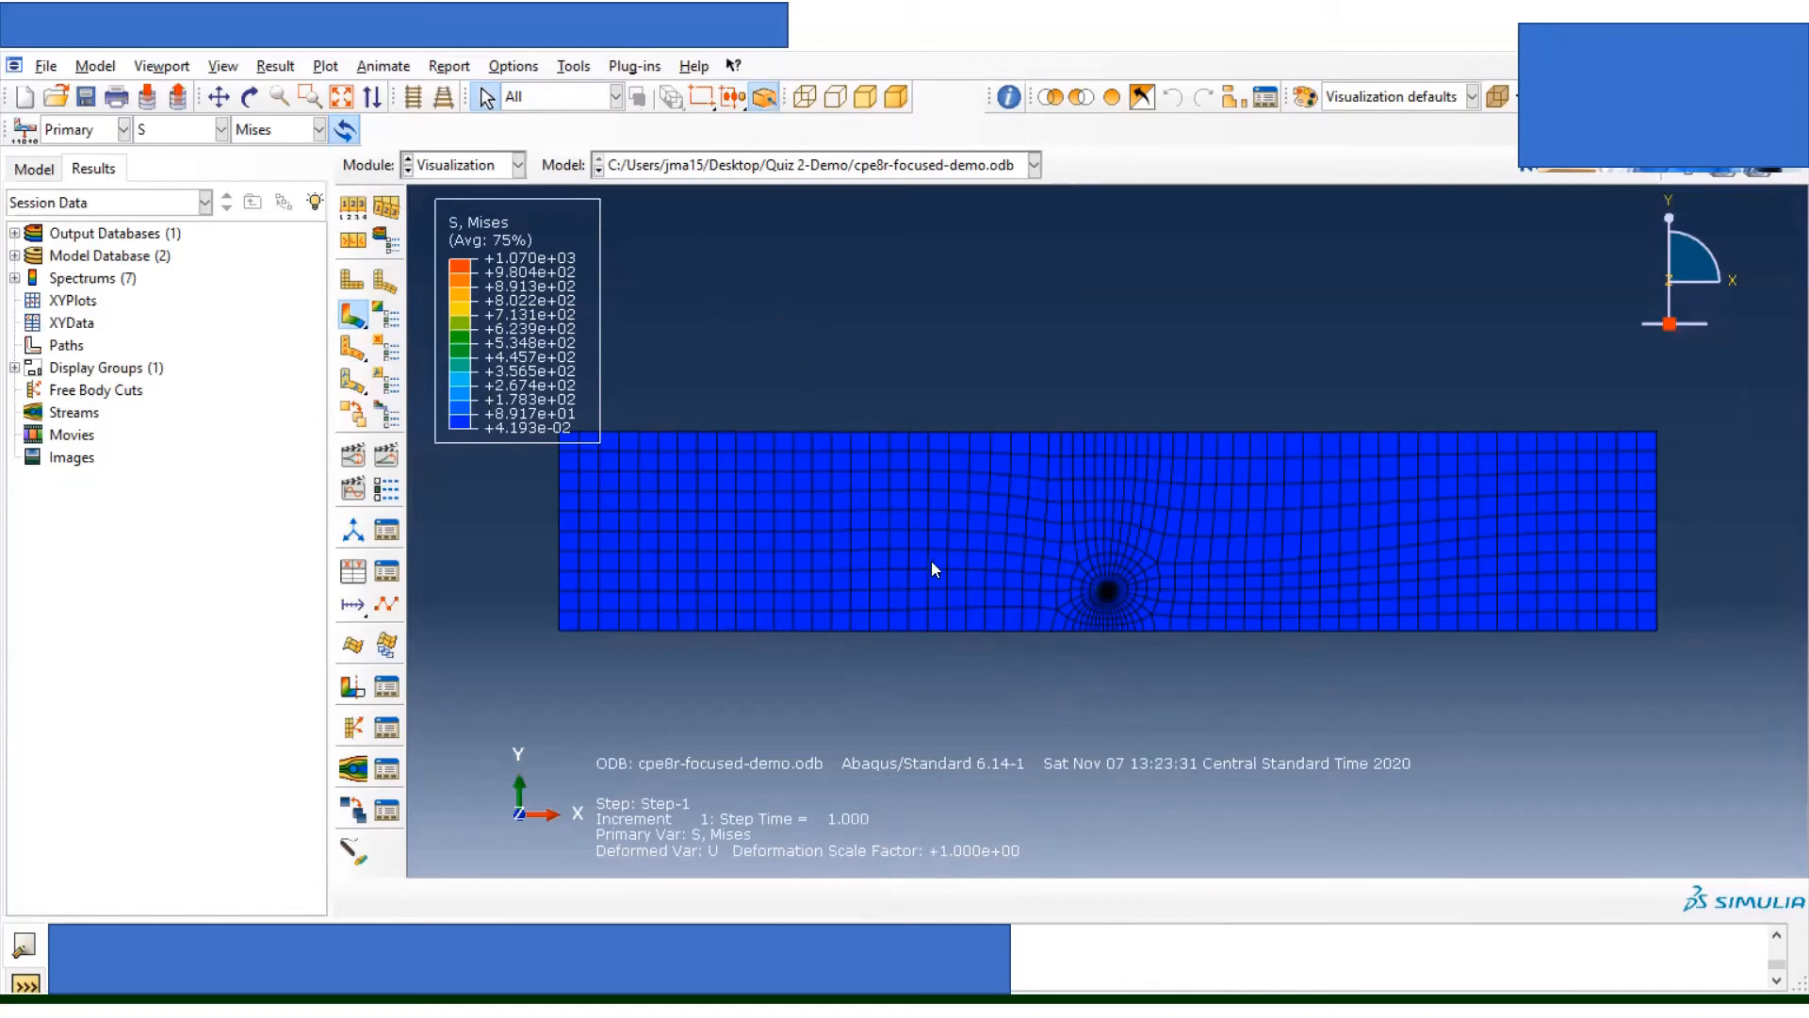
Step: Set a uniform deformation scale factor of 120 for the contour plot
left_click(573, 68)
left_click(535, 102)
left_click(75, 613)
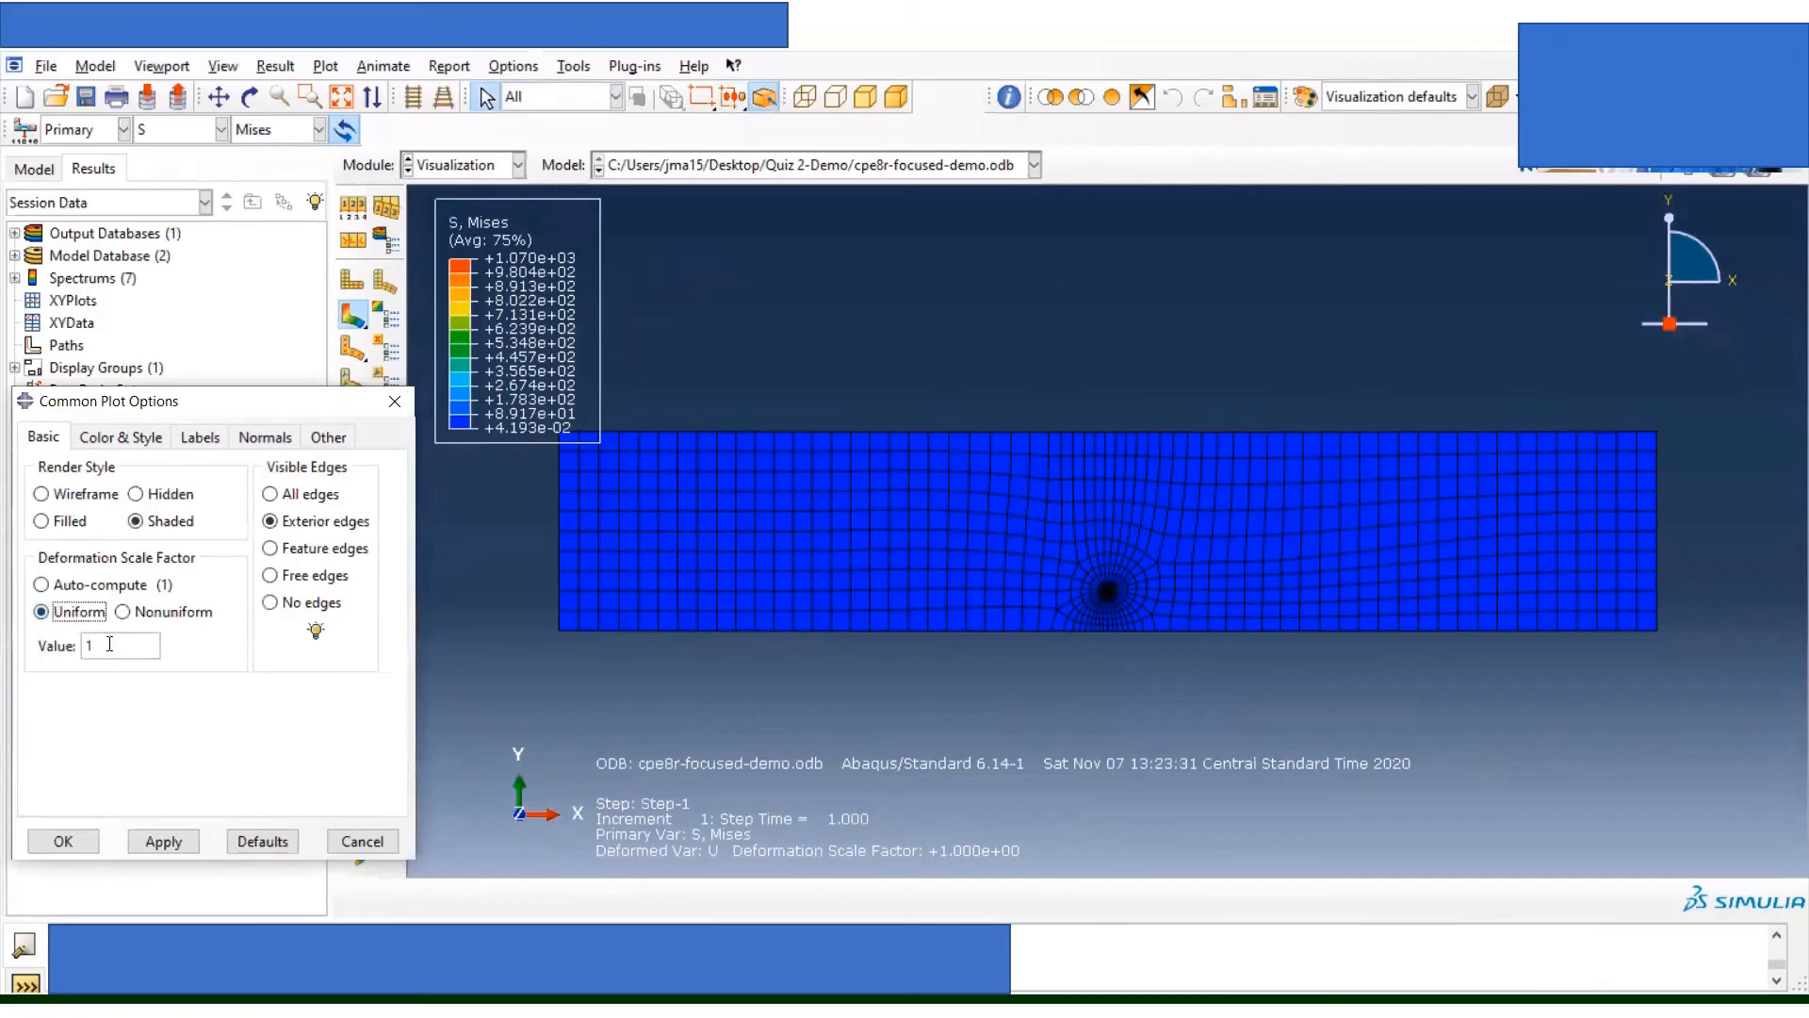
double_click(110, 644)
type("120")
left_click(53, 842)
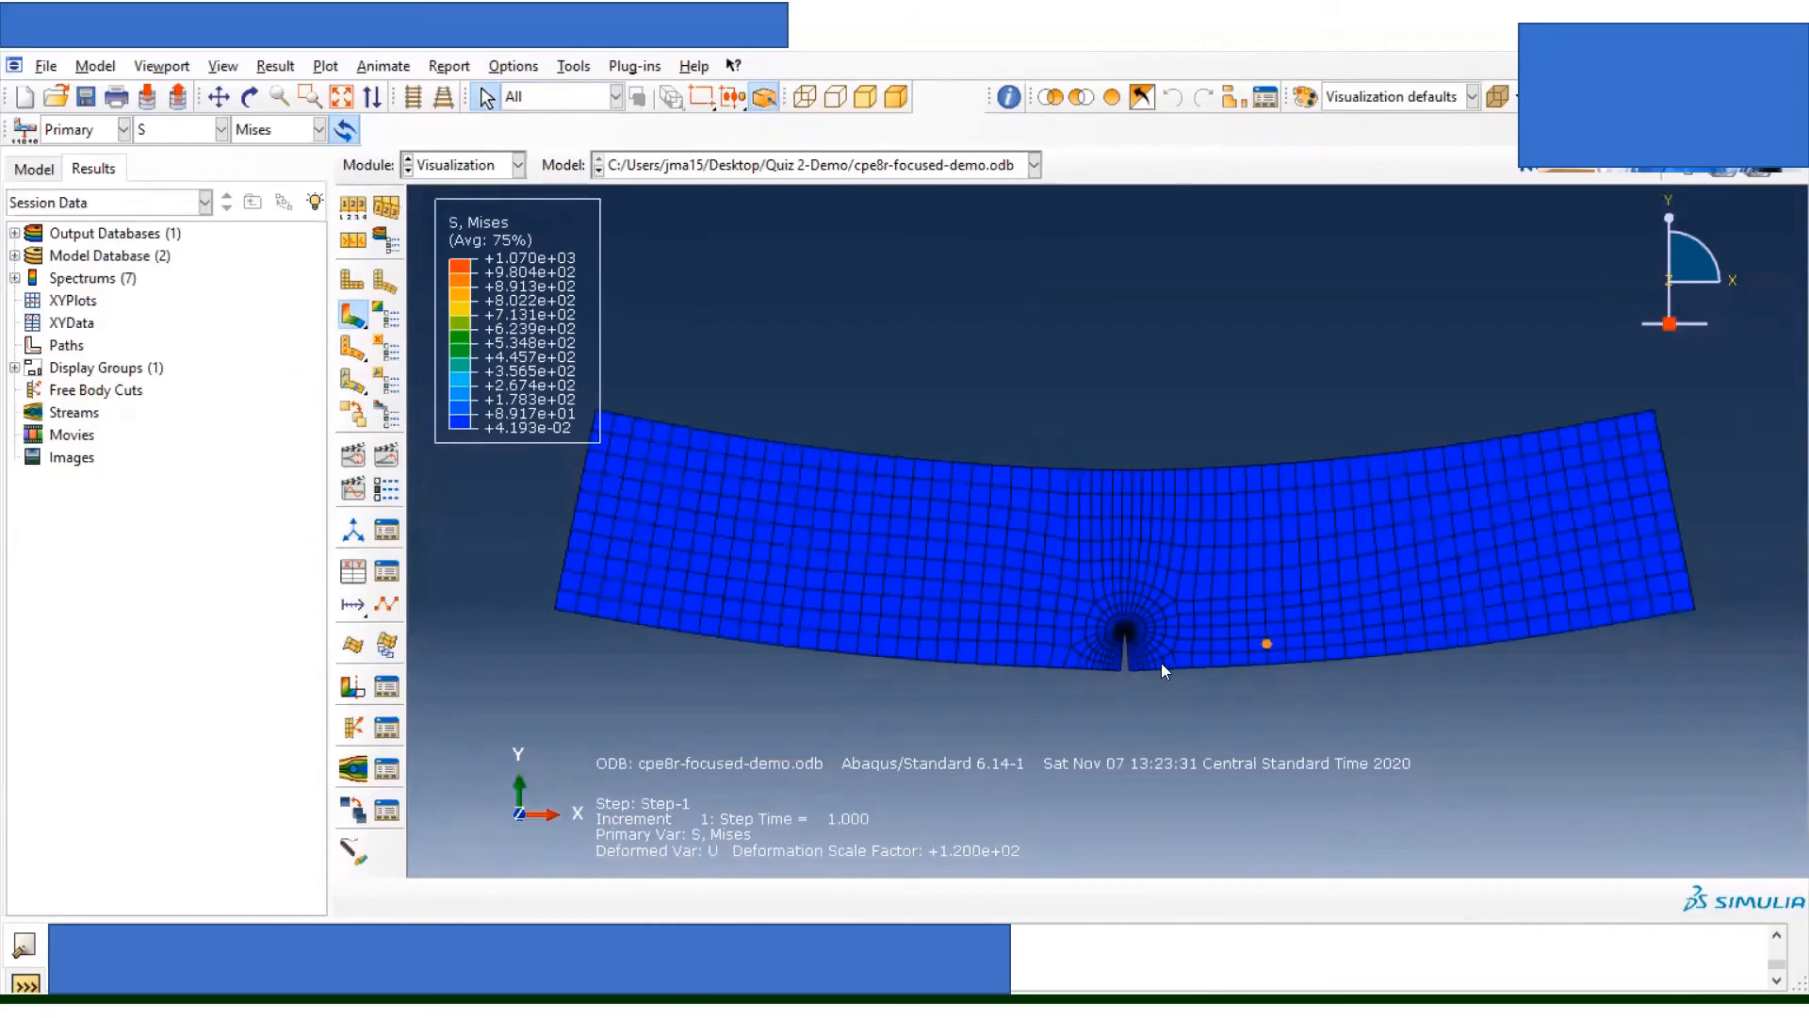
Step: Play the time-history animation of the deforming plate, review the animation player options, and stop the playback
left_click(387, 466)
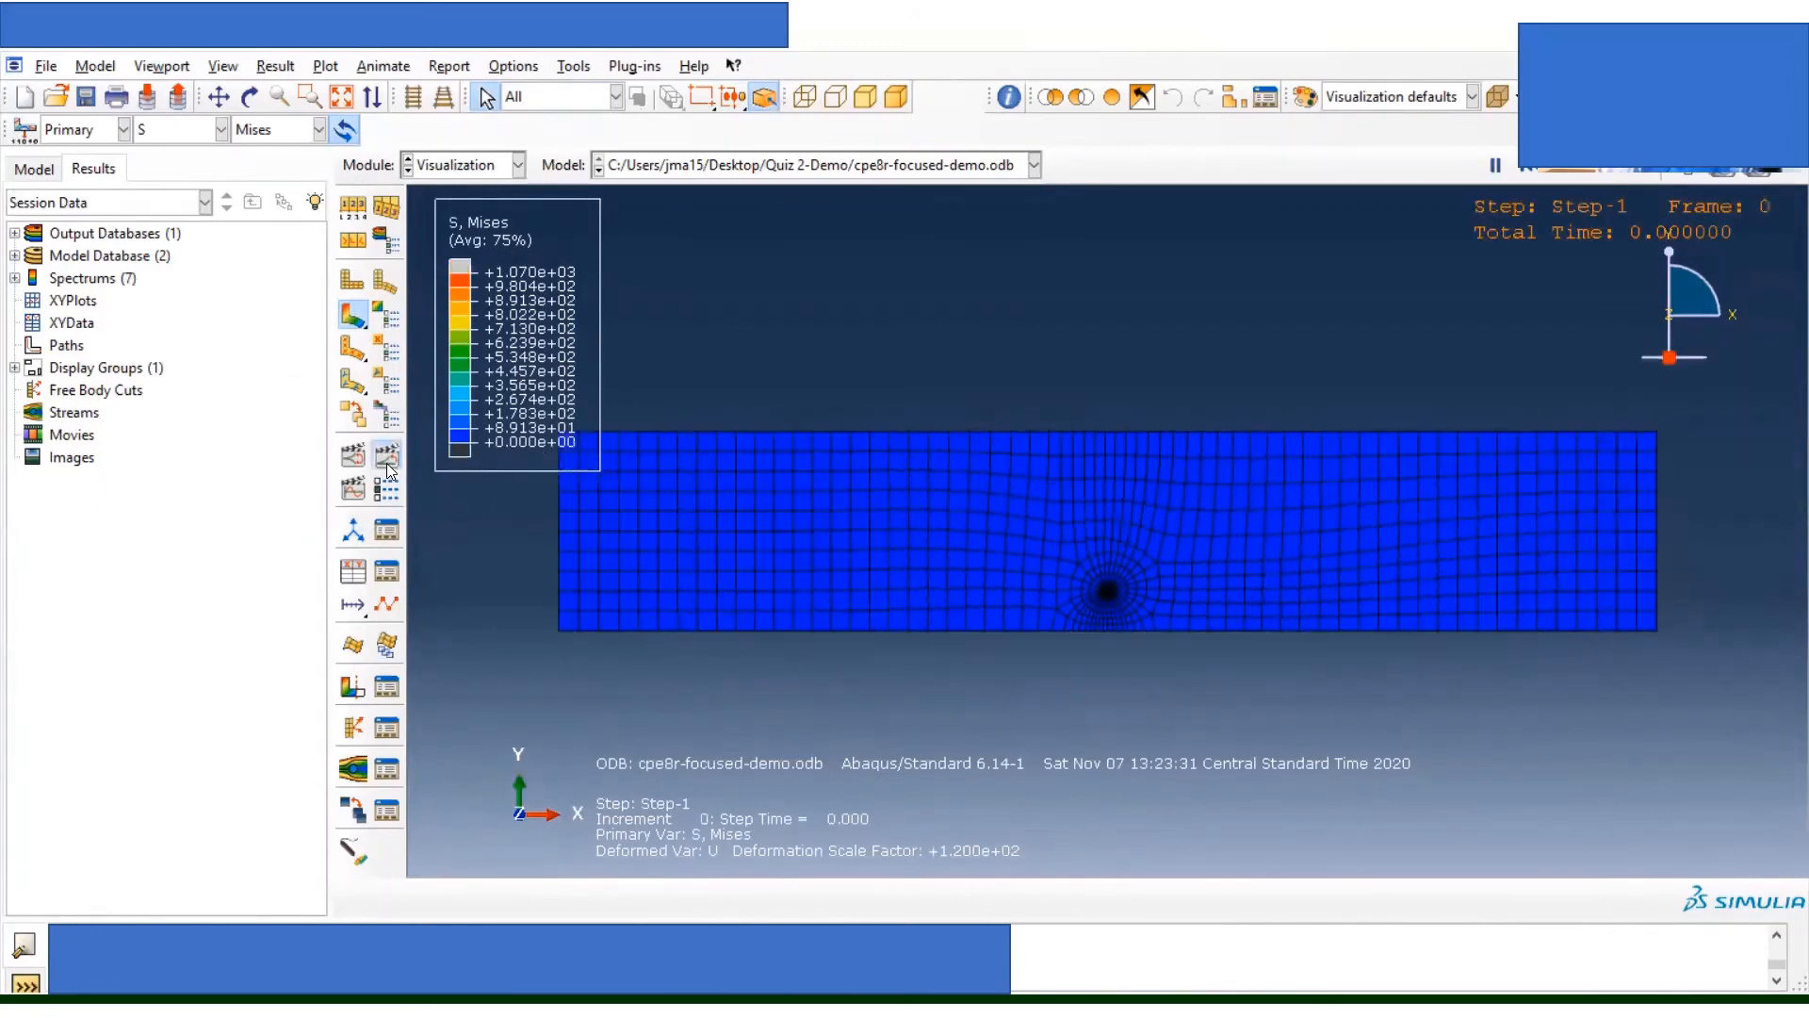
left_click(388, 491)
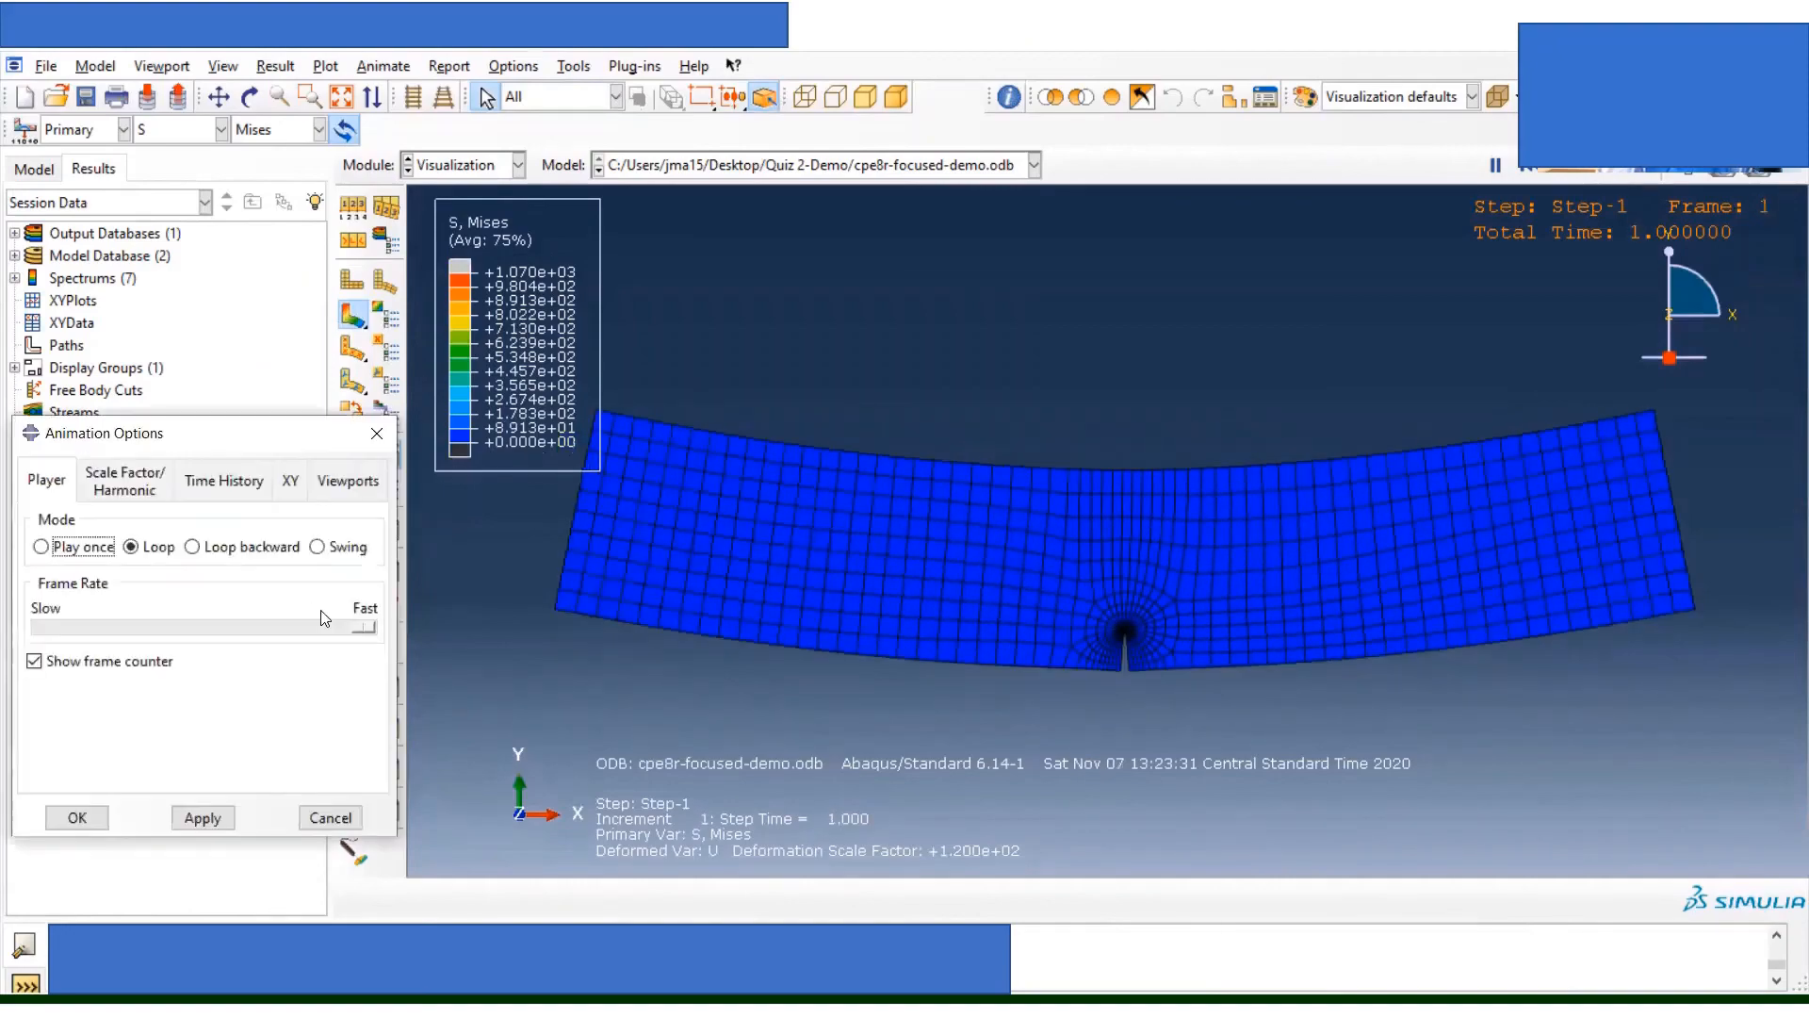
left_click(79, 818)
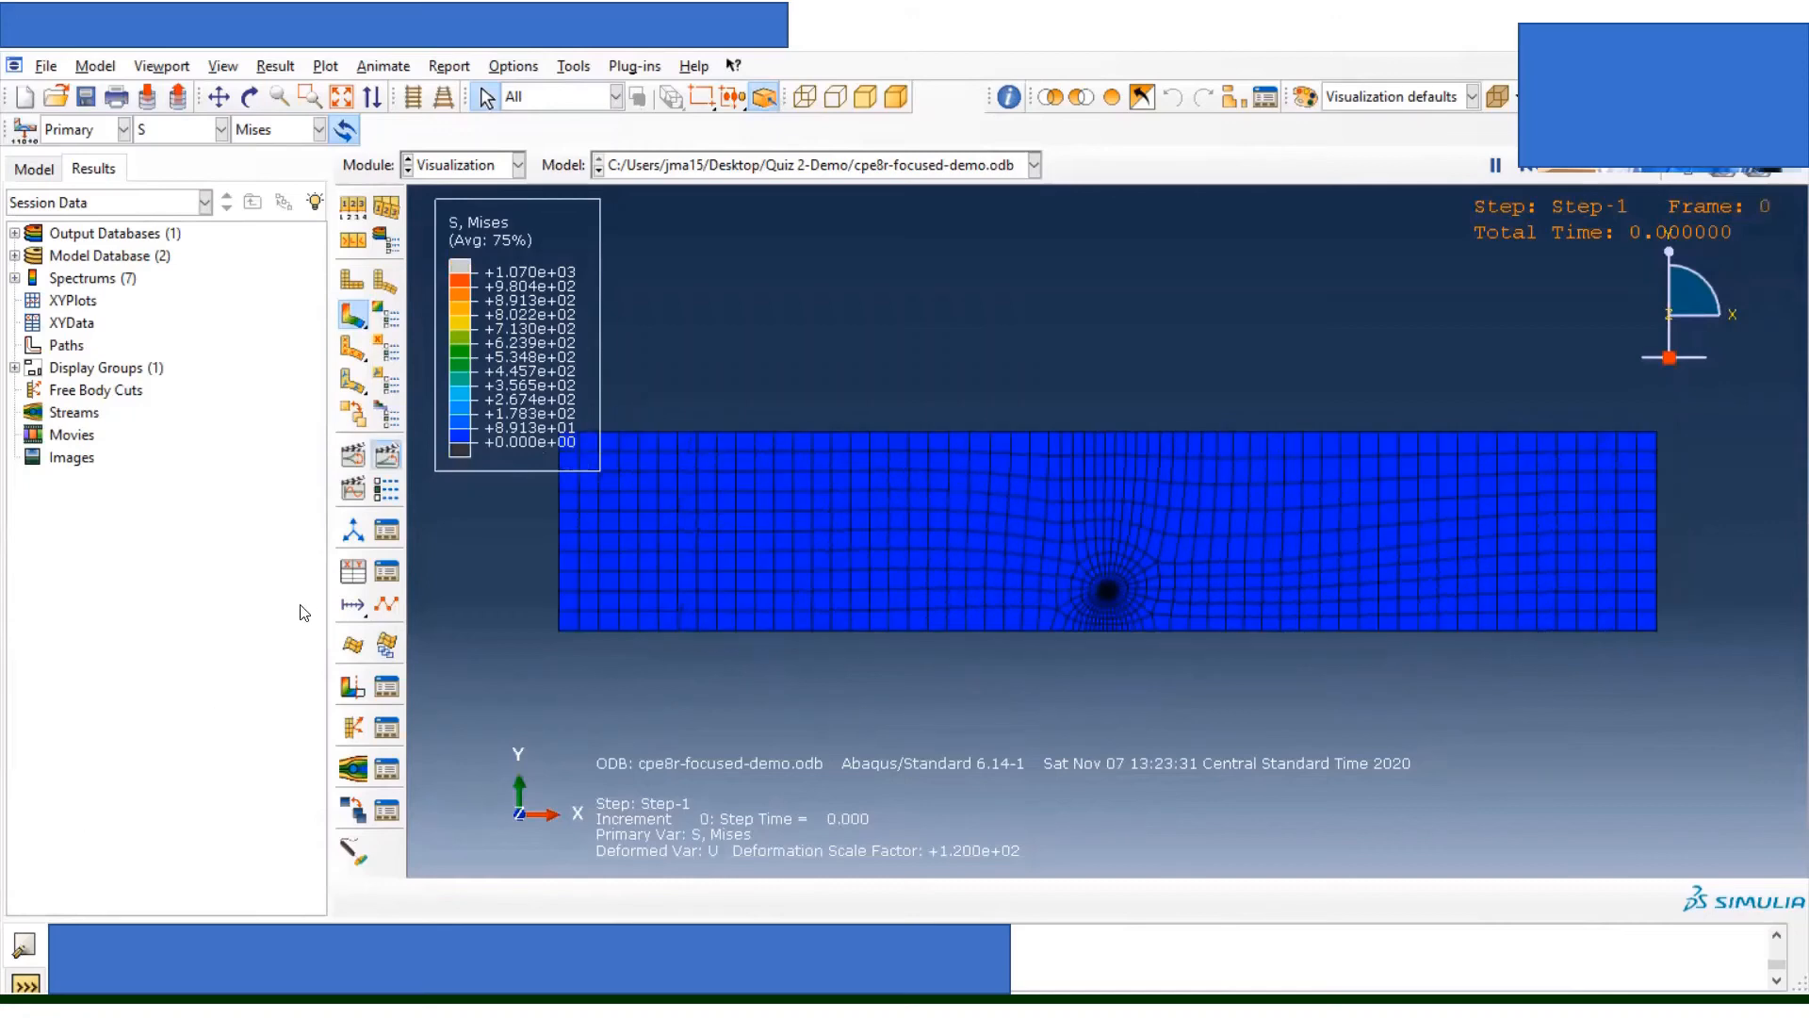
left_click(387, 458)
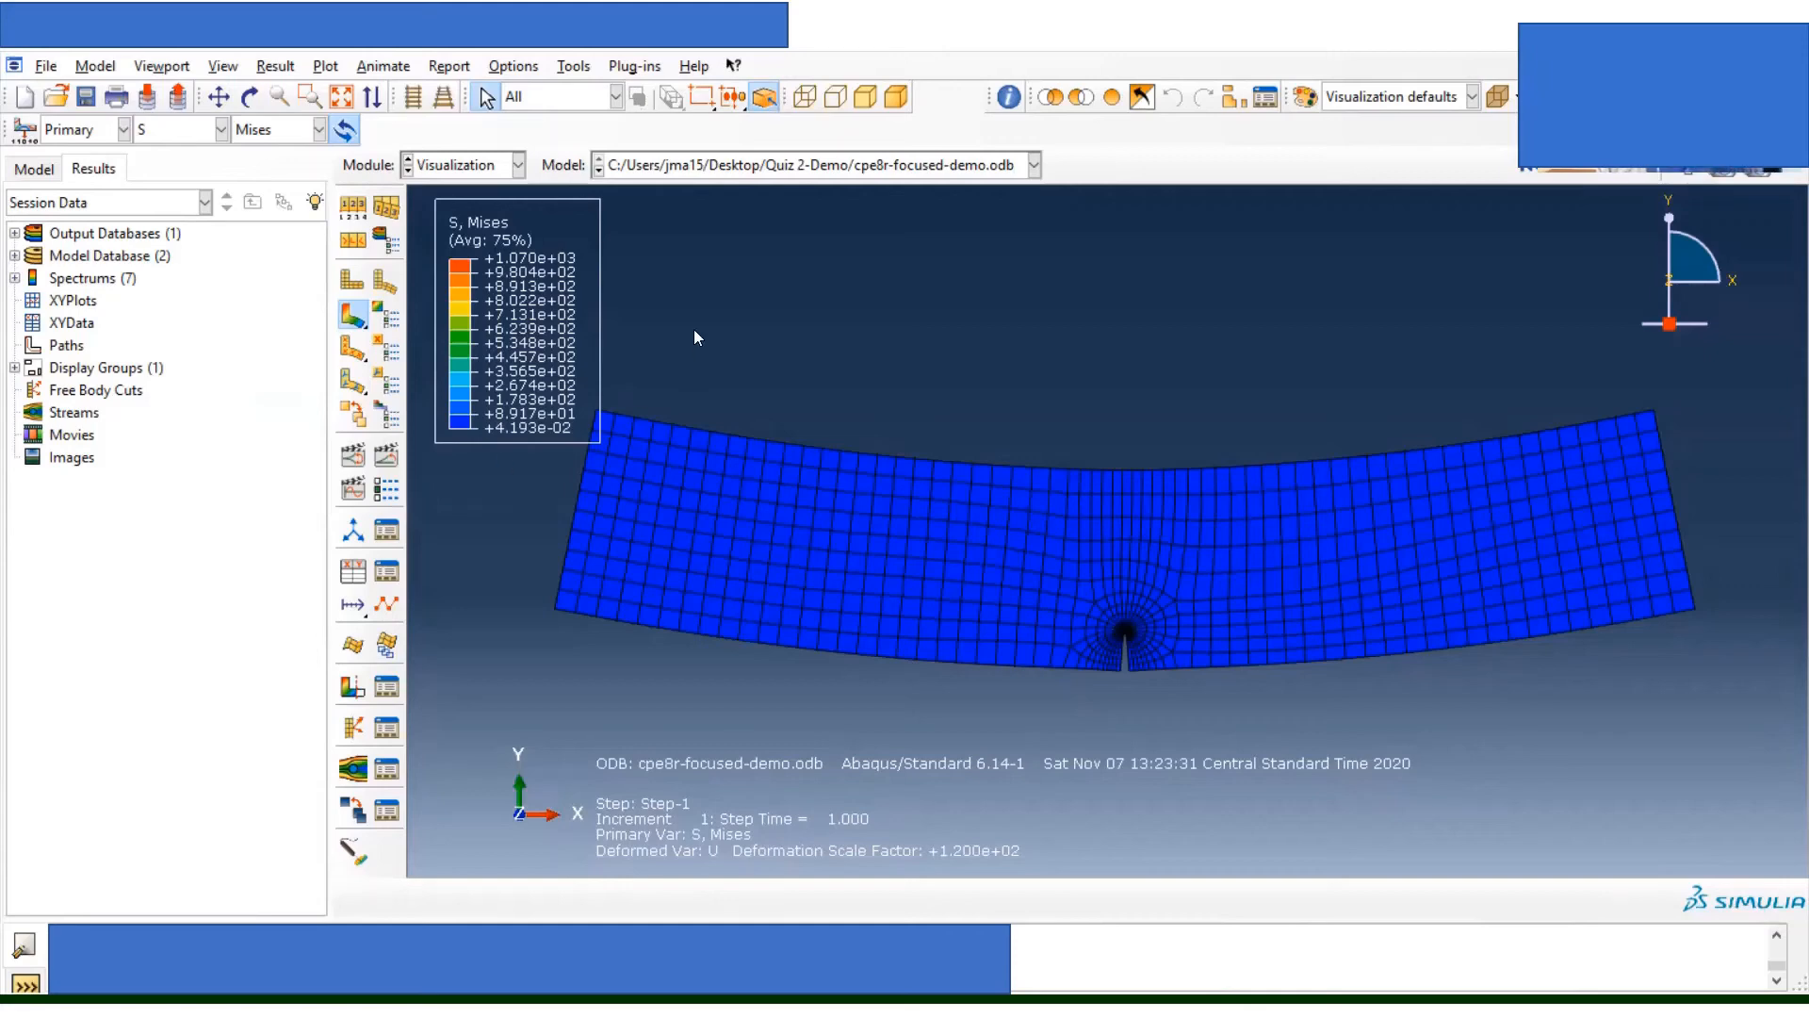
Step: Display the S11 stress component as the contour variable on the deformed plate
left_click(275, 67)
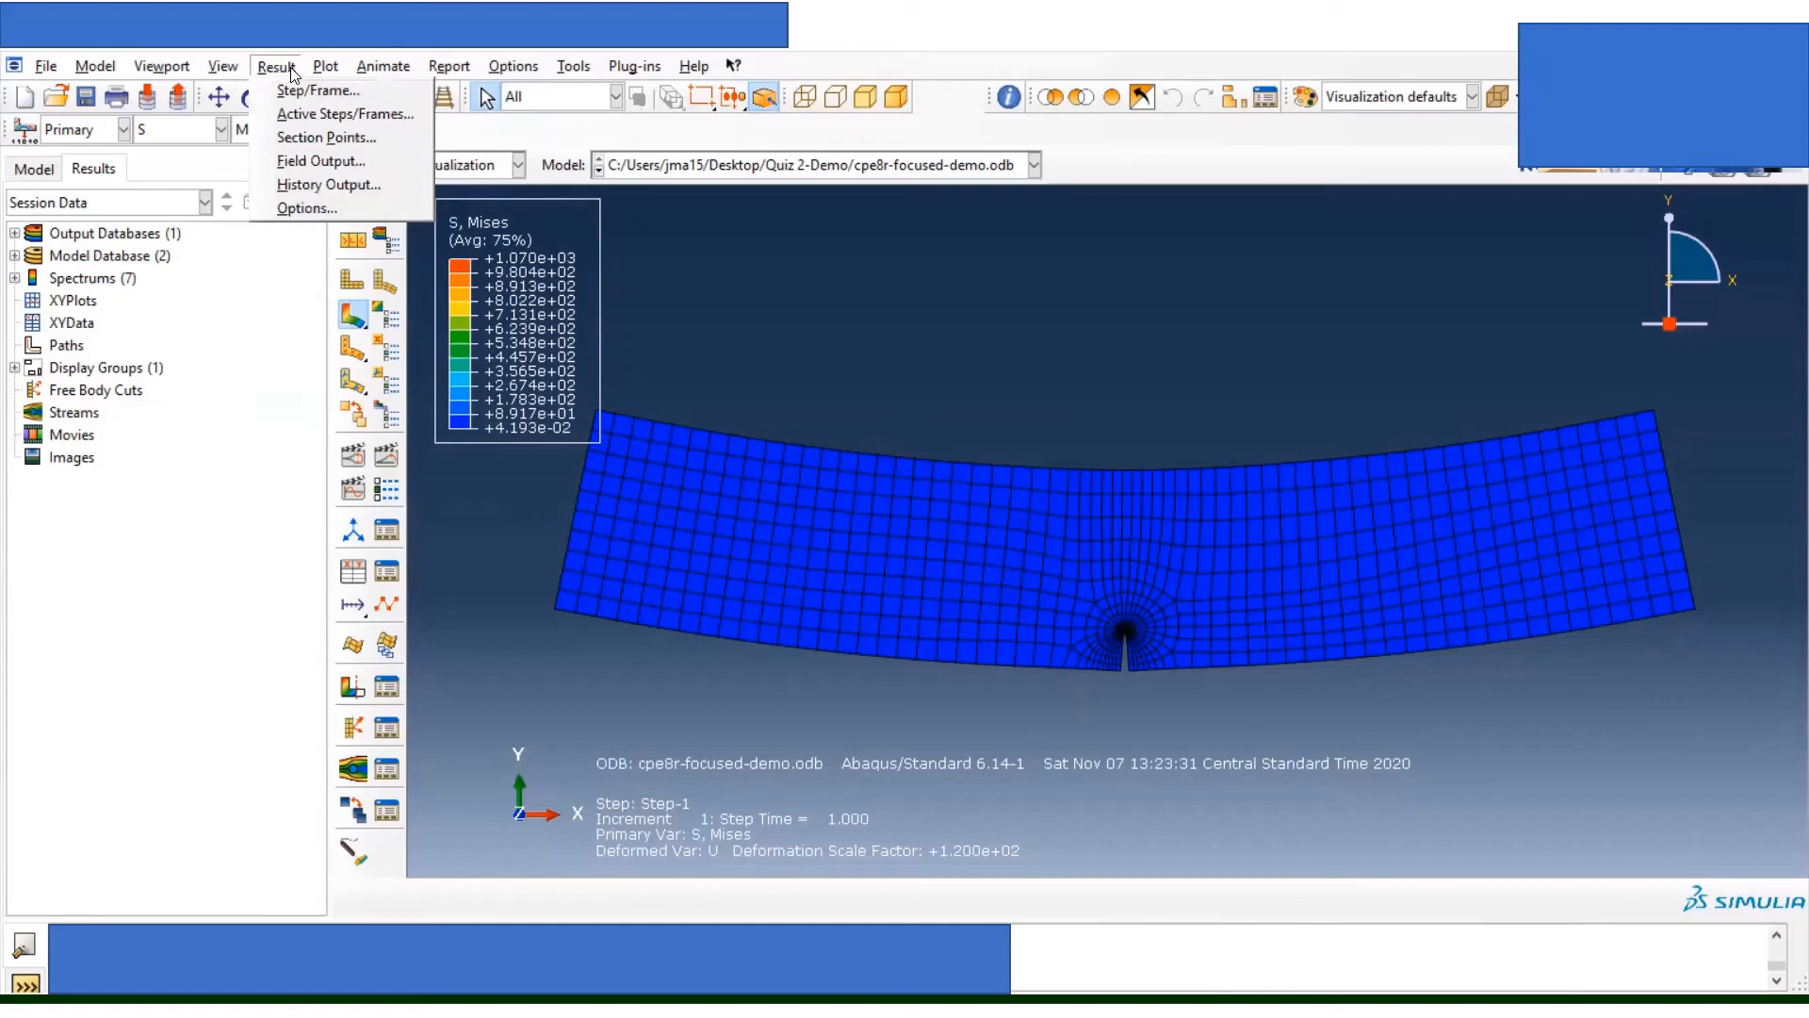
left_click(328, 160)
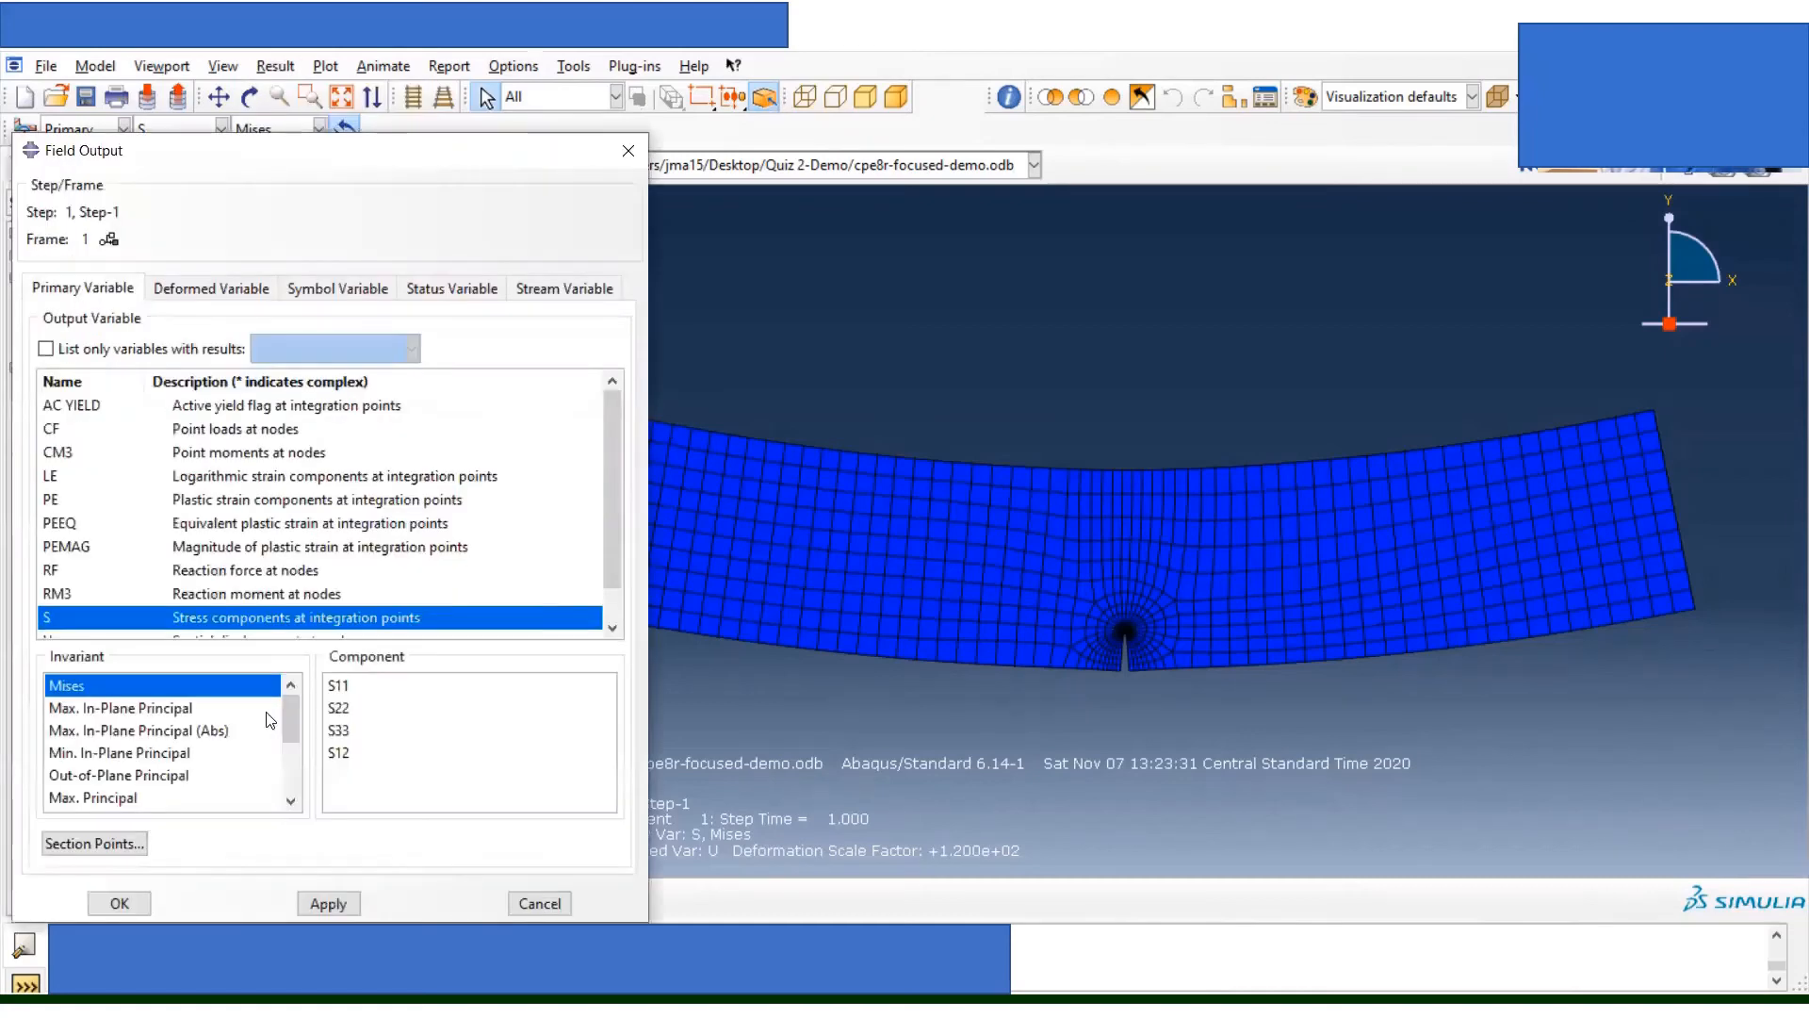
left_click(337, 687)
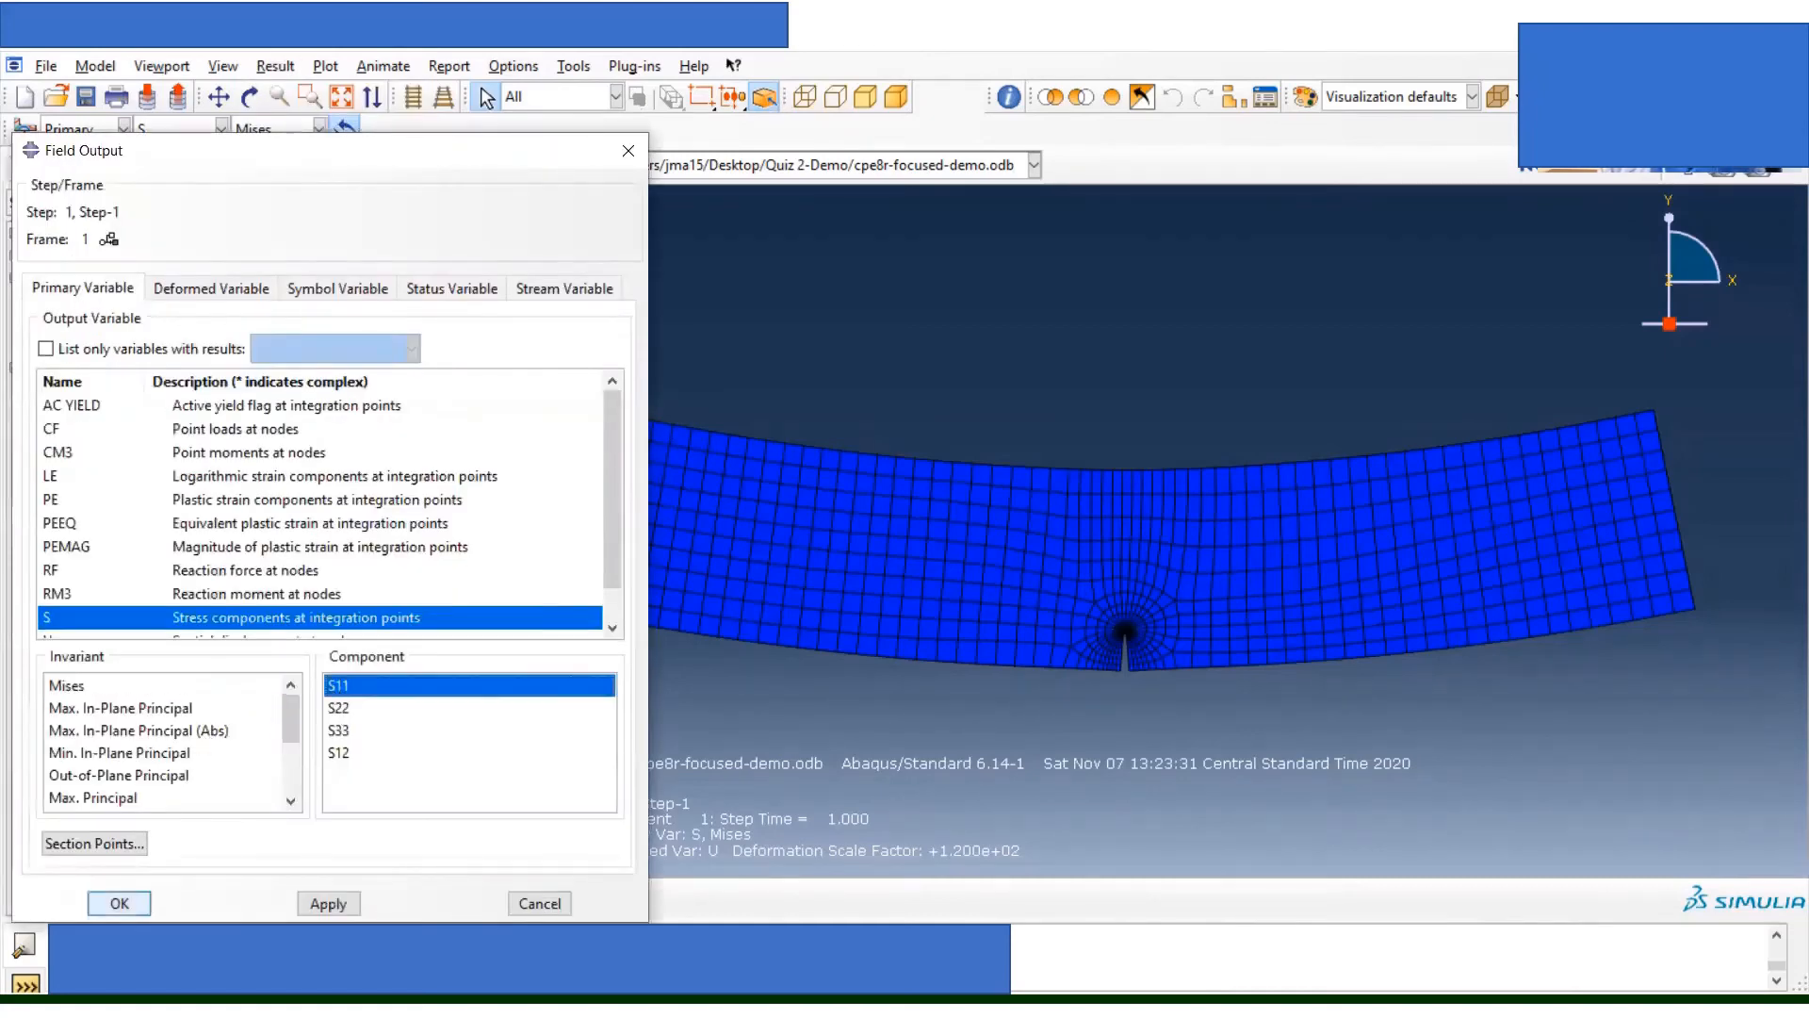
left_click(120, 903)
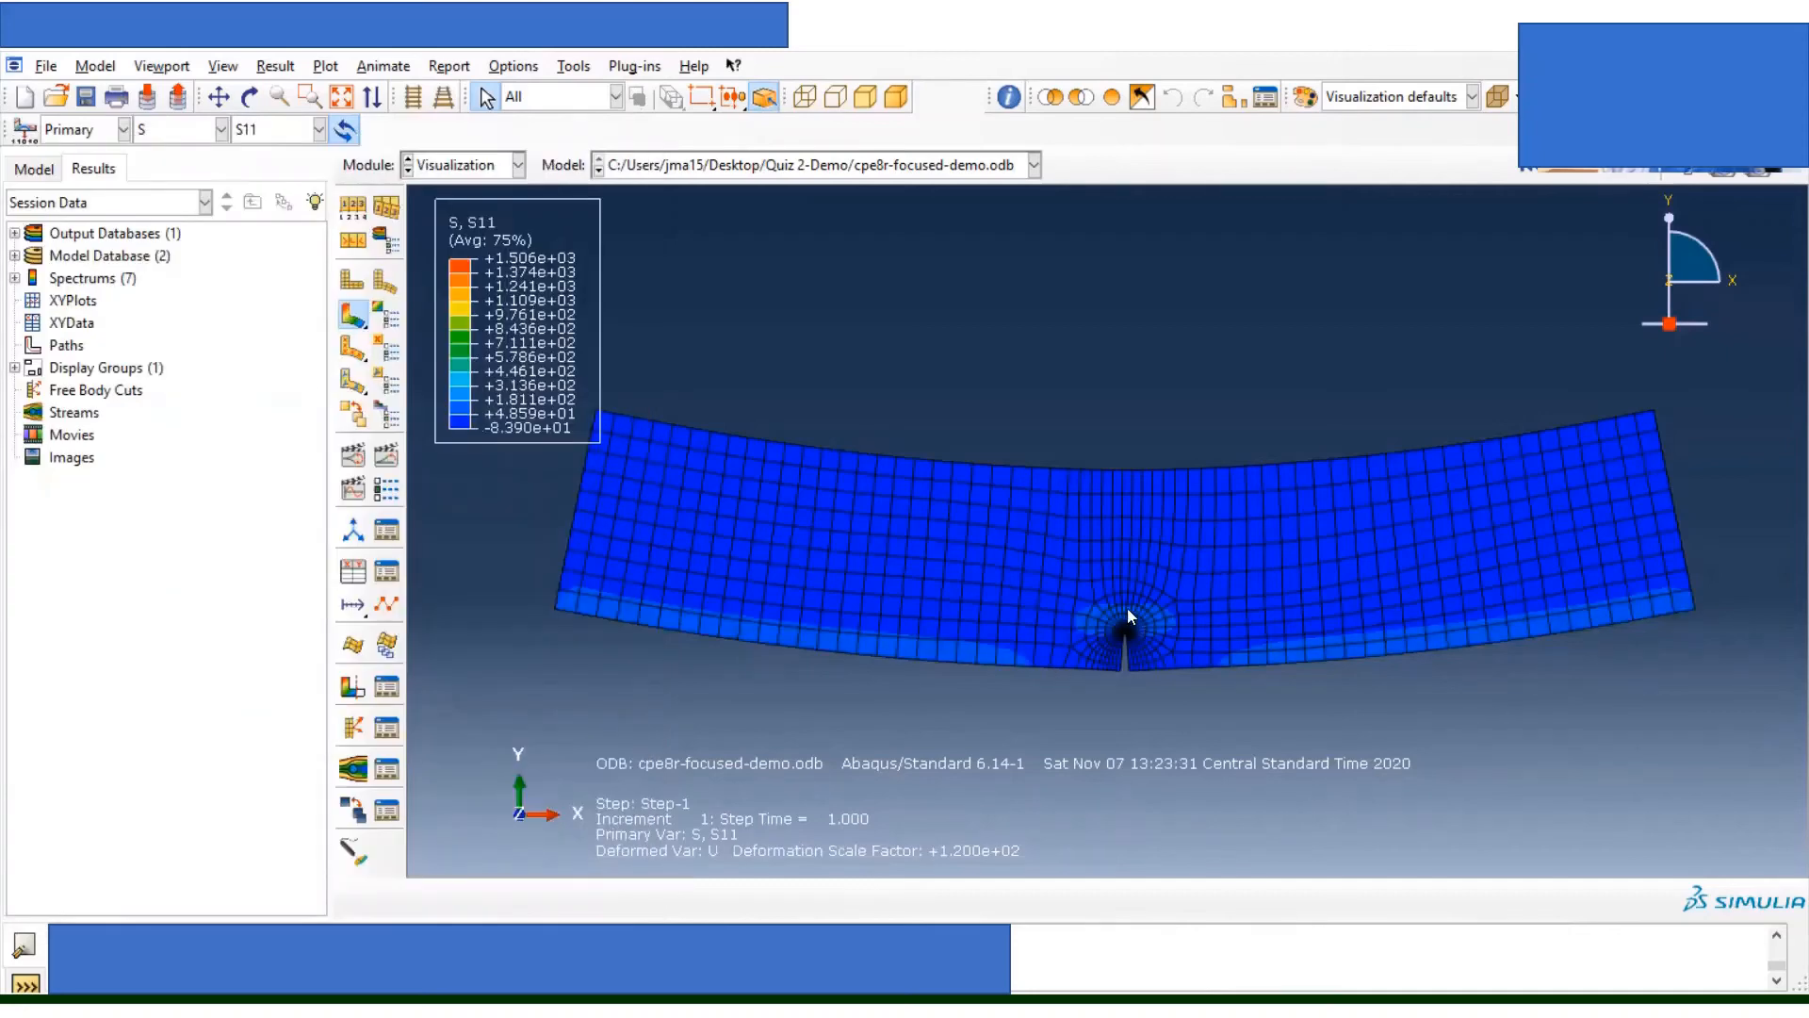
Step: Switch the contour variable on the deformed plate to the S22 stress component
left_click(285, 71)
left_click(327, 155)
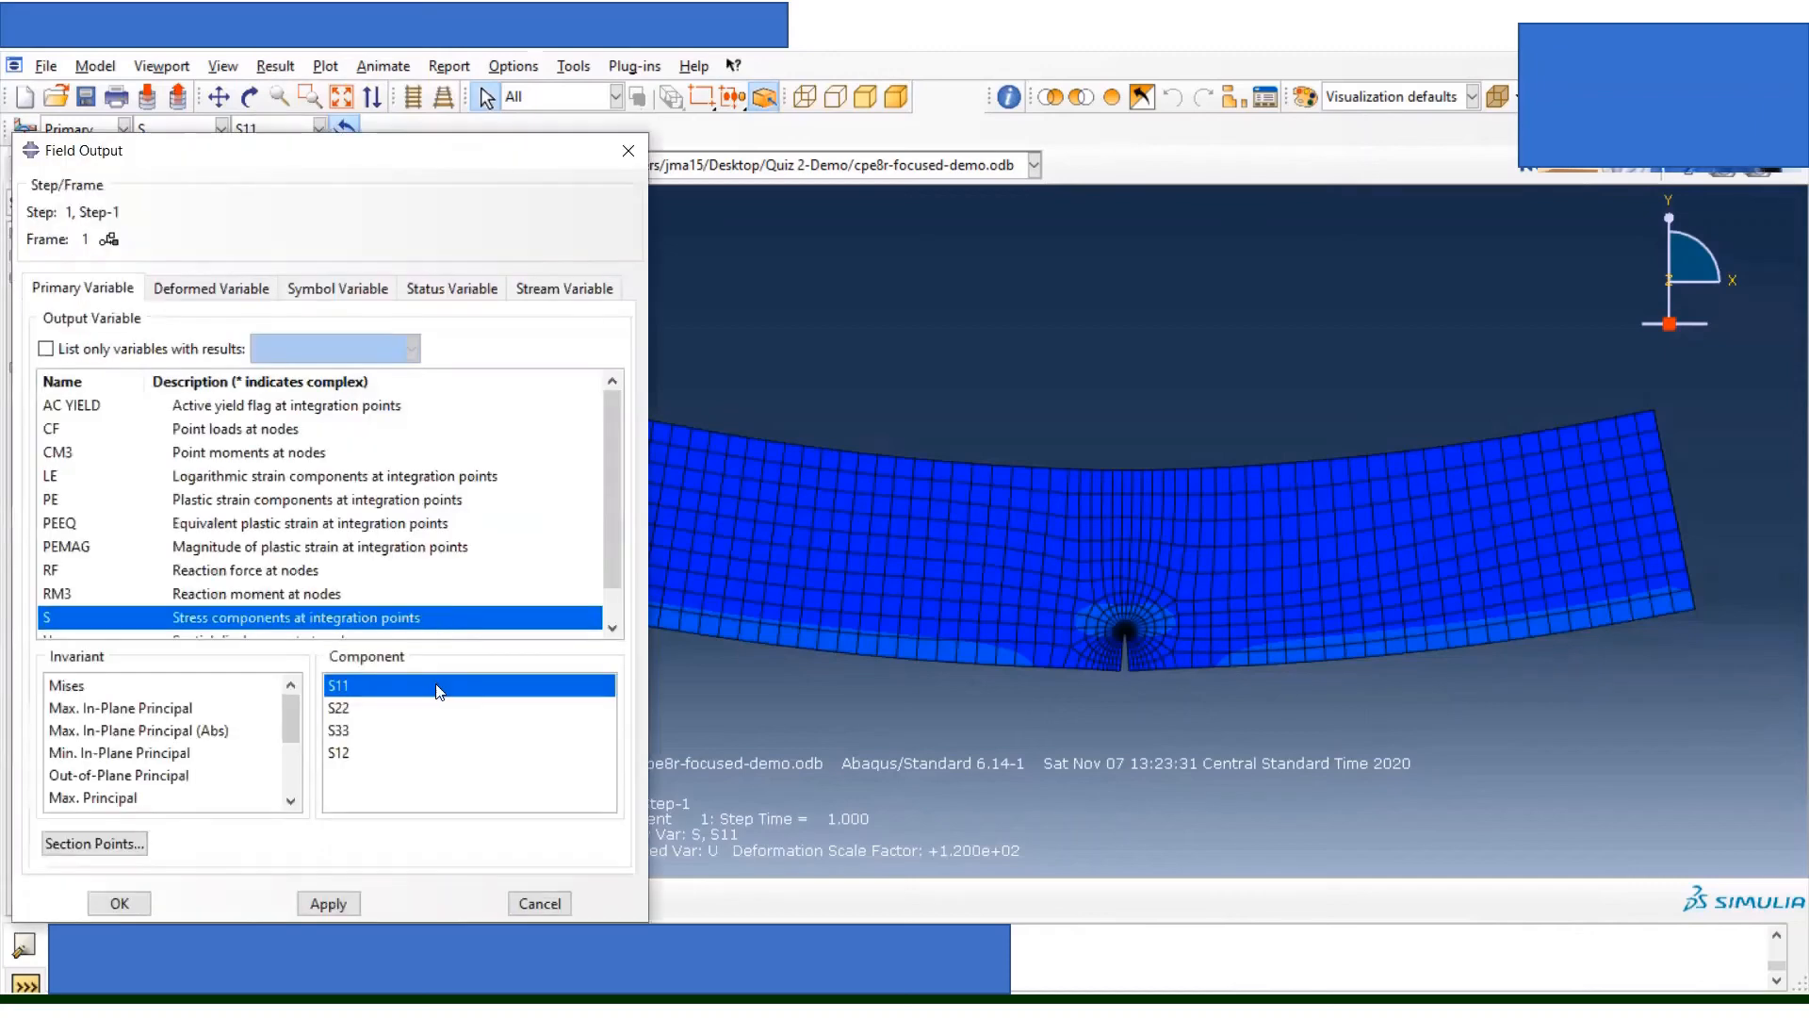
left_click(389, 710)
left_click(120, 905)
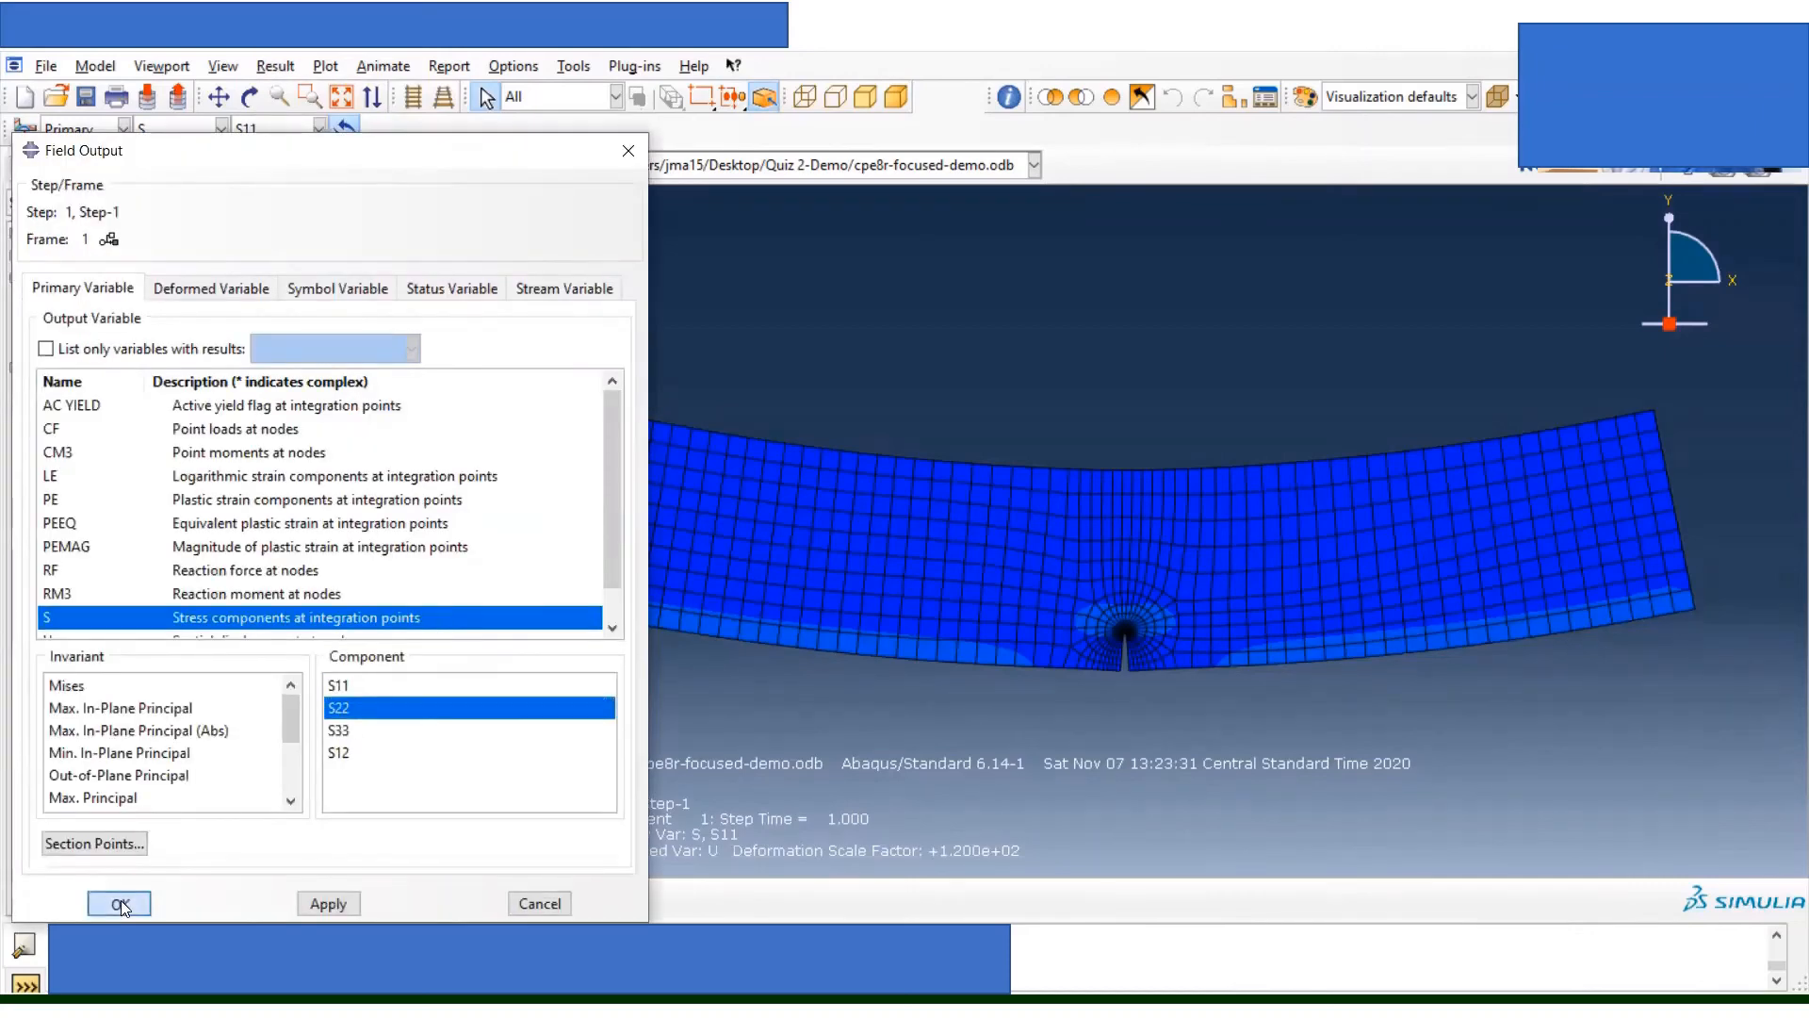
Step: Display the S33 stress component as the contour variable on the deformed plate
left_click(275, 66)
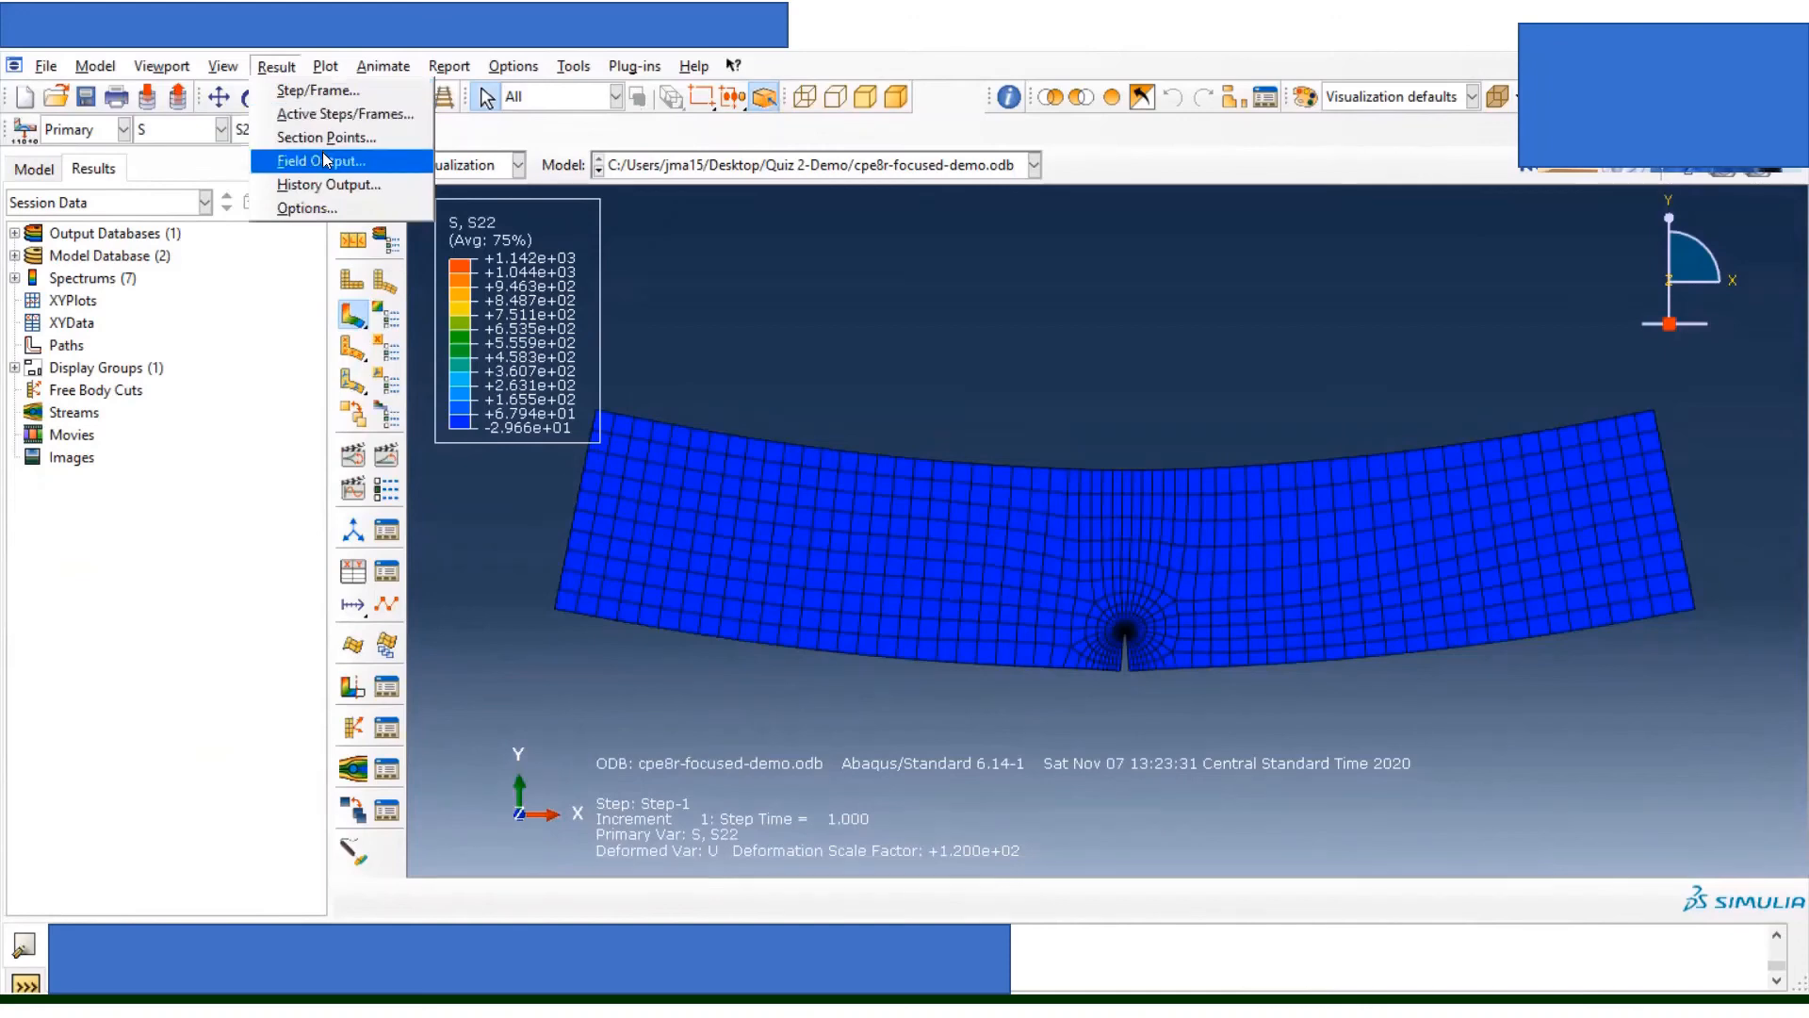
left_click(324, 160)
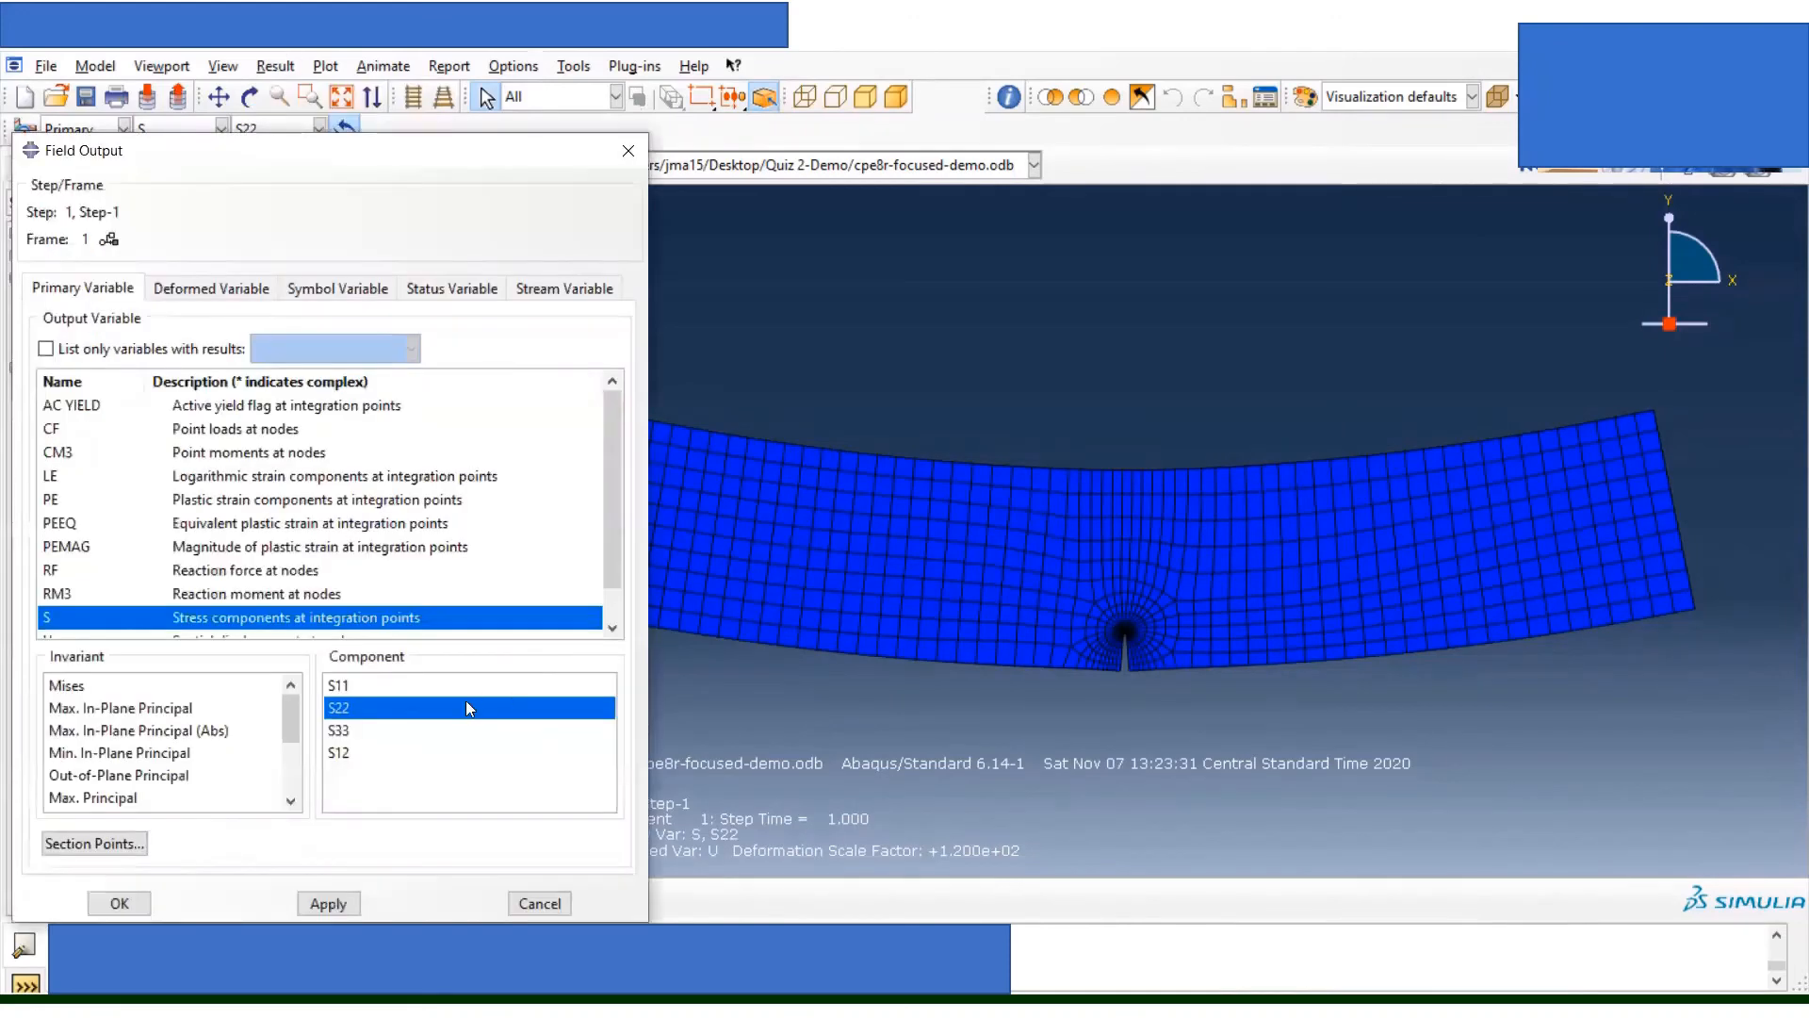
left_click(400, 731)
left_click(120, 904)
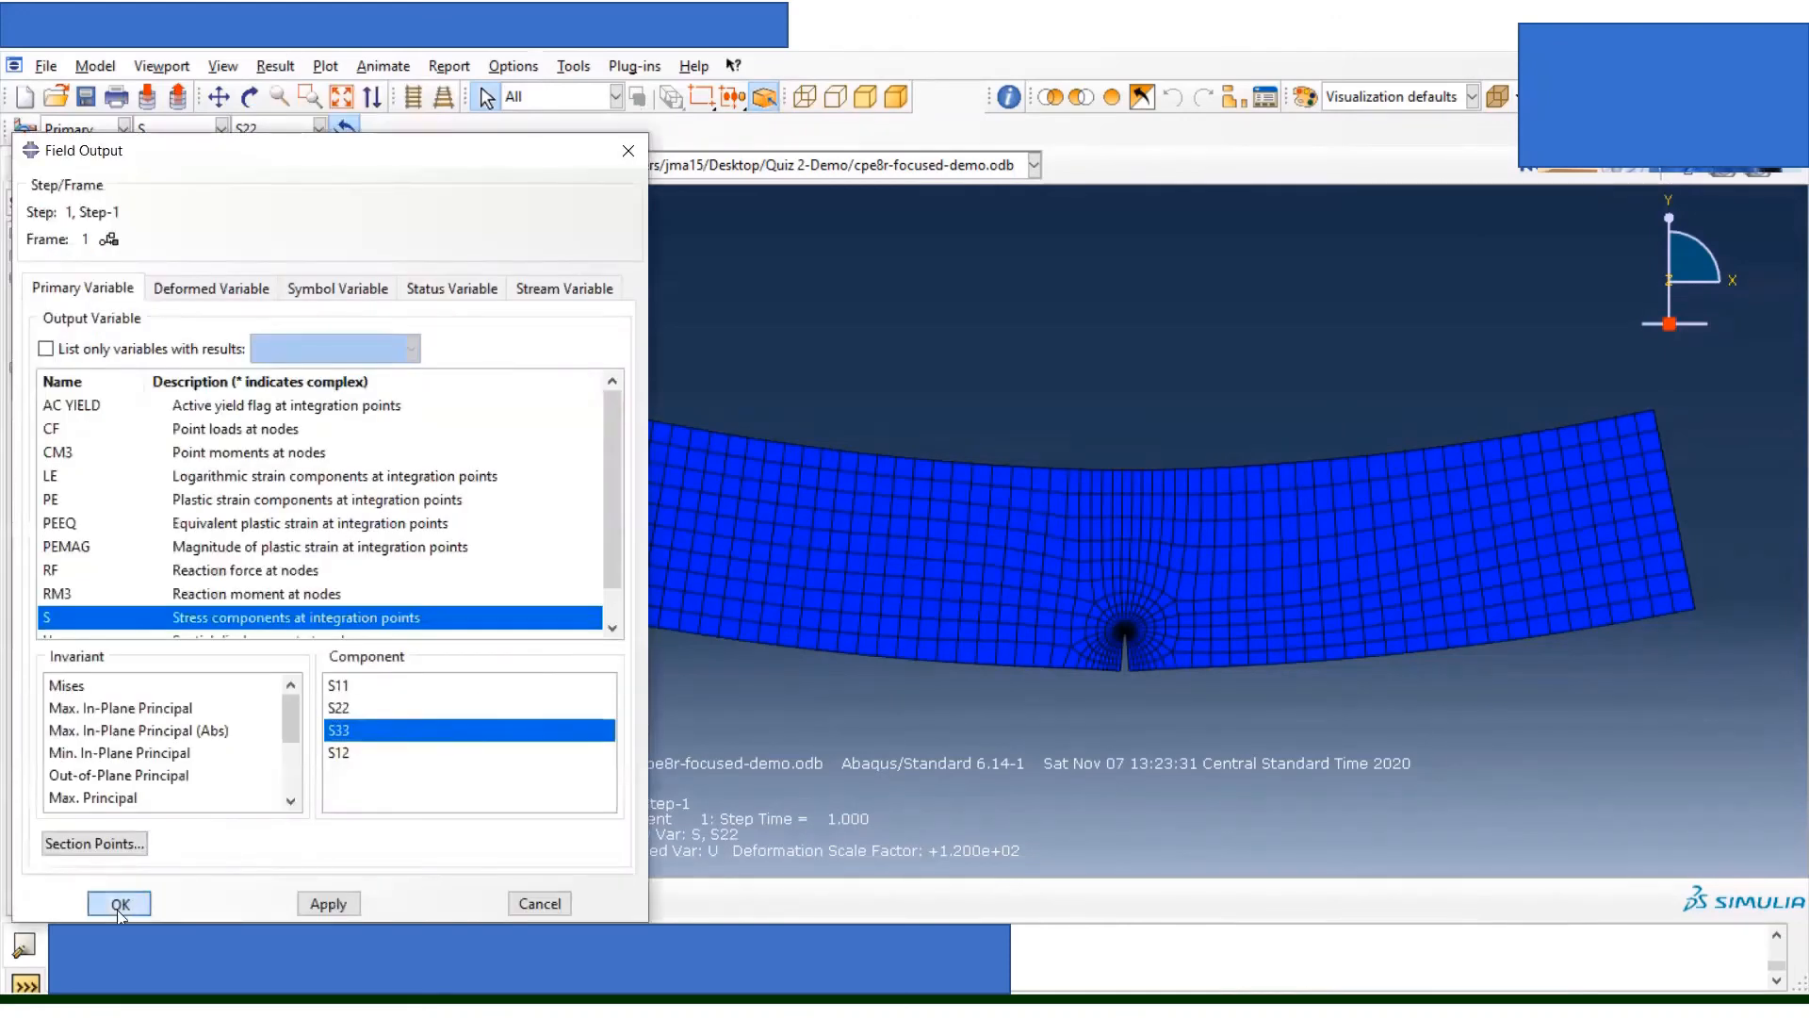
Step: Switch the contour variable on the deformed plate to the S12 shear stress component
left_click(276, 66)
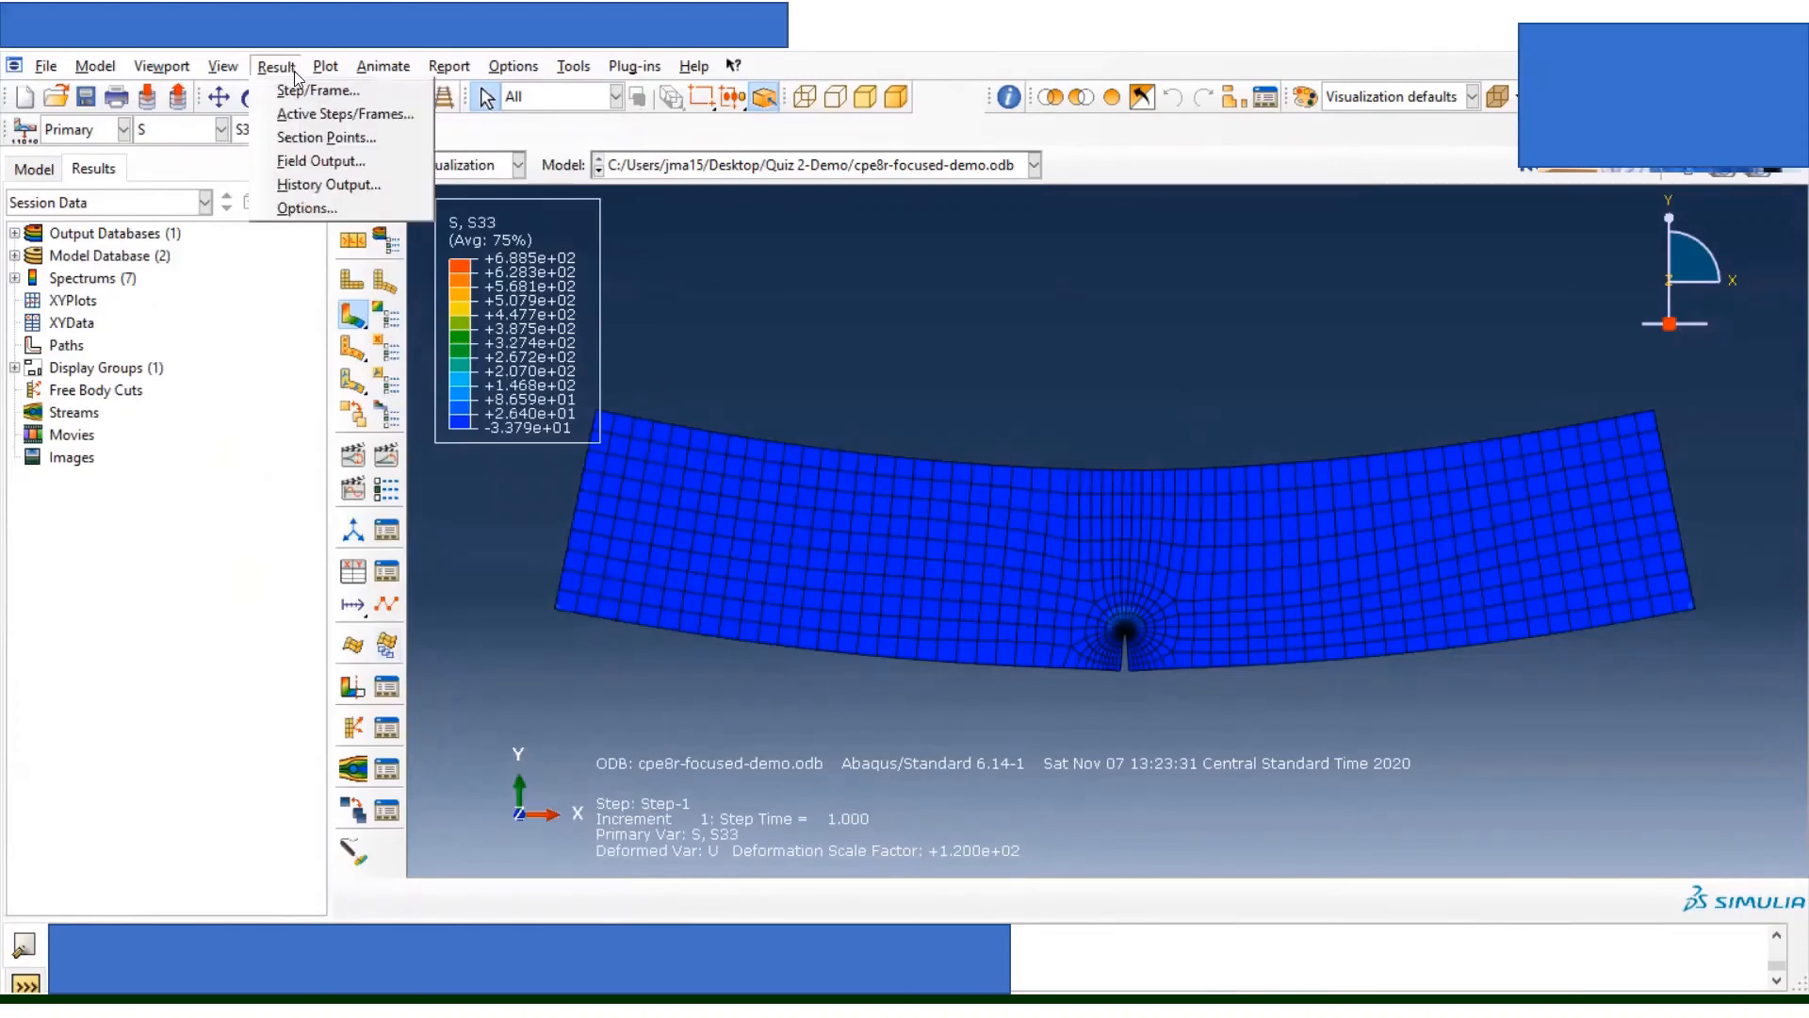
left_click(357, 164)
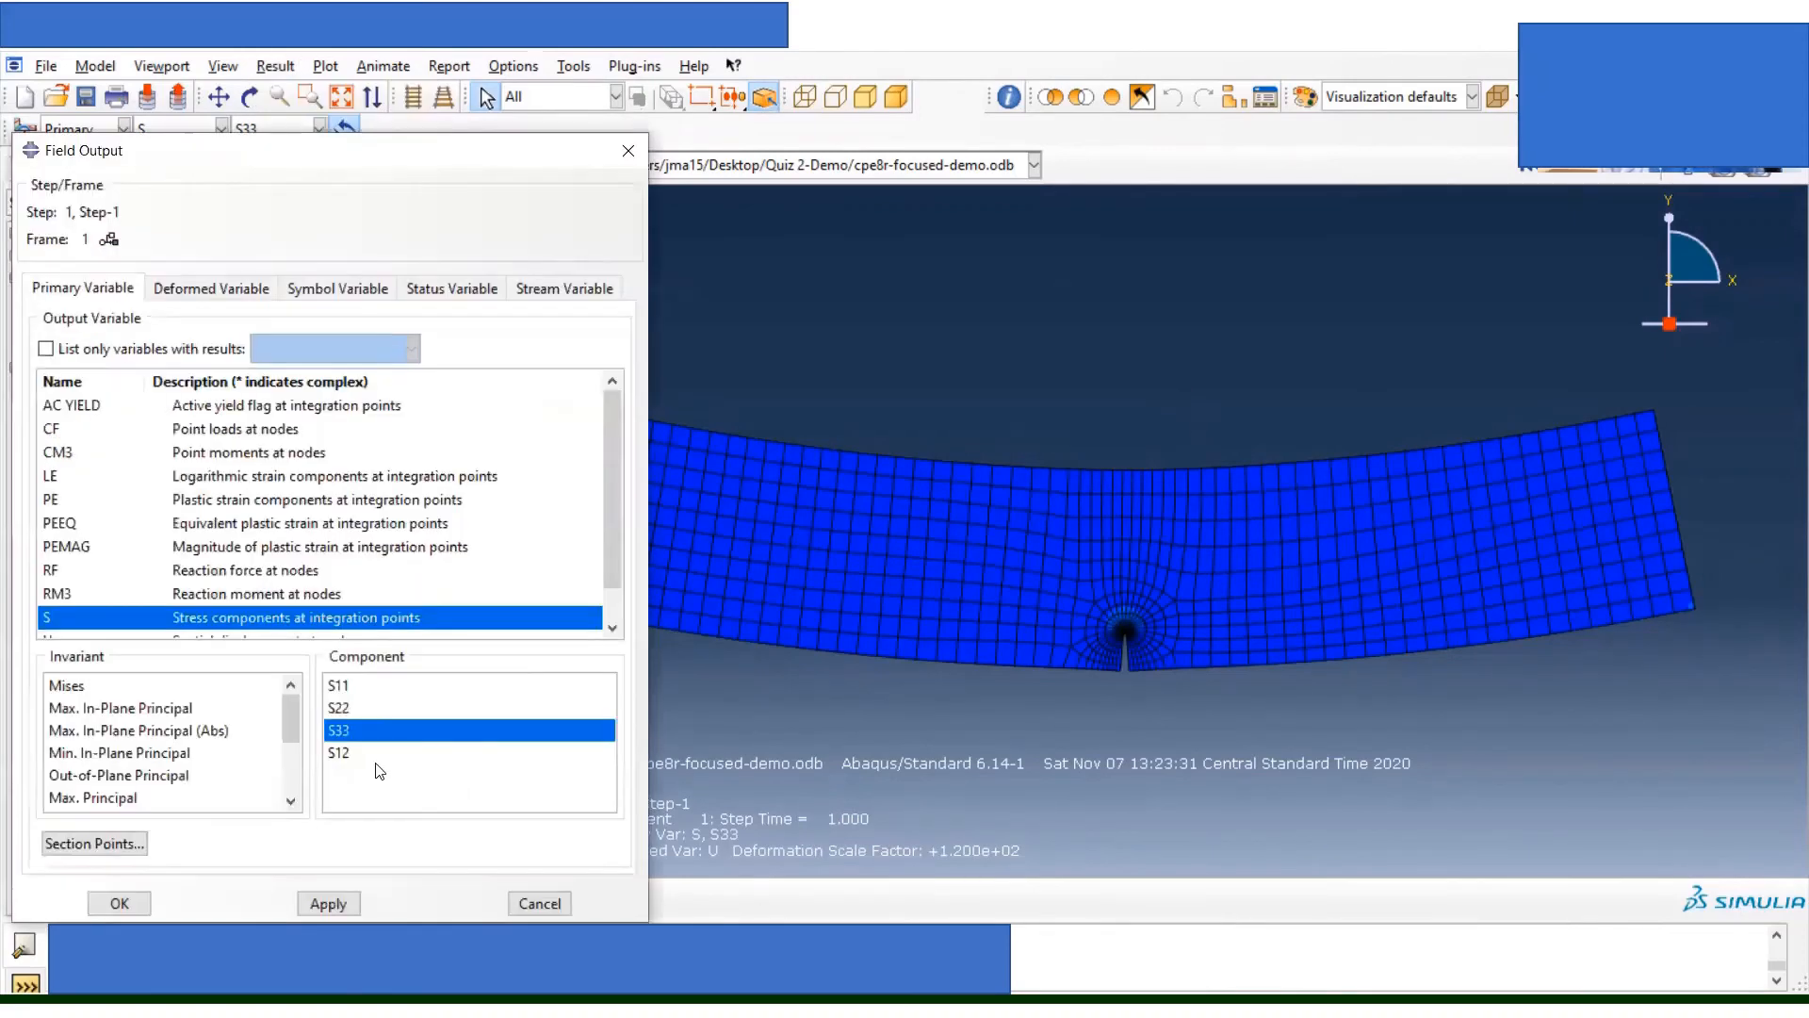
left_click(387, 752)
left_click(123, 904)
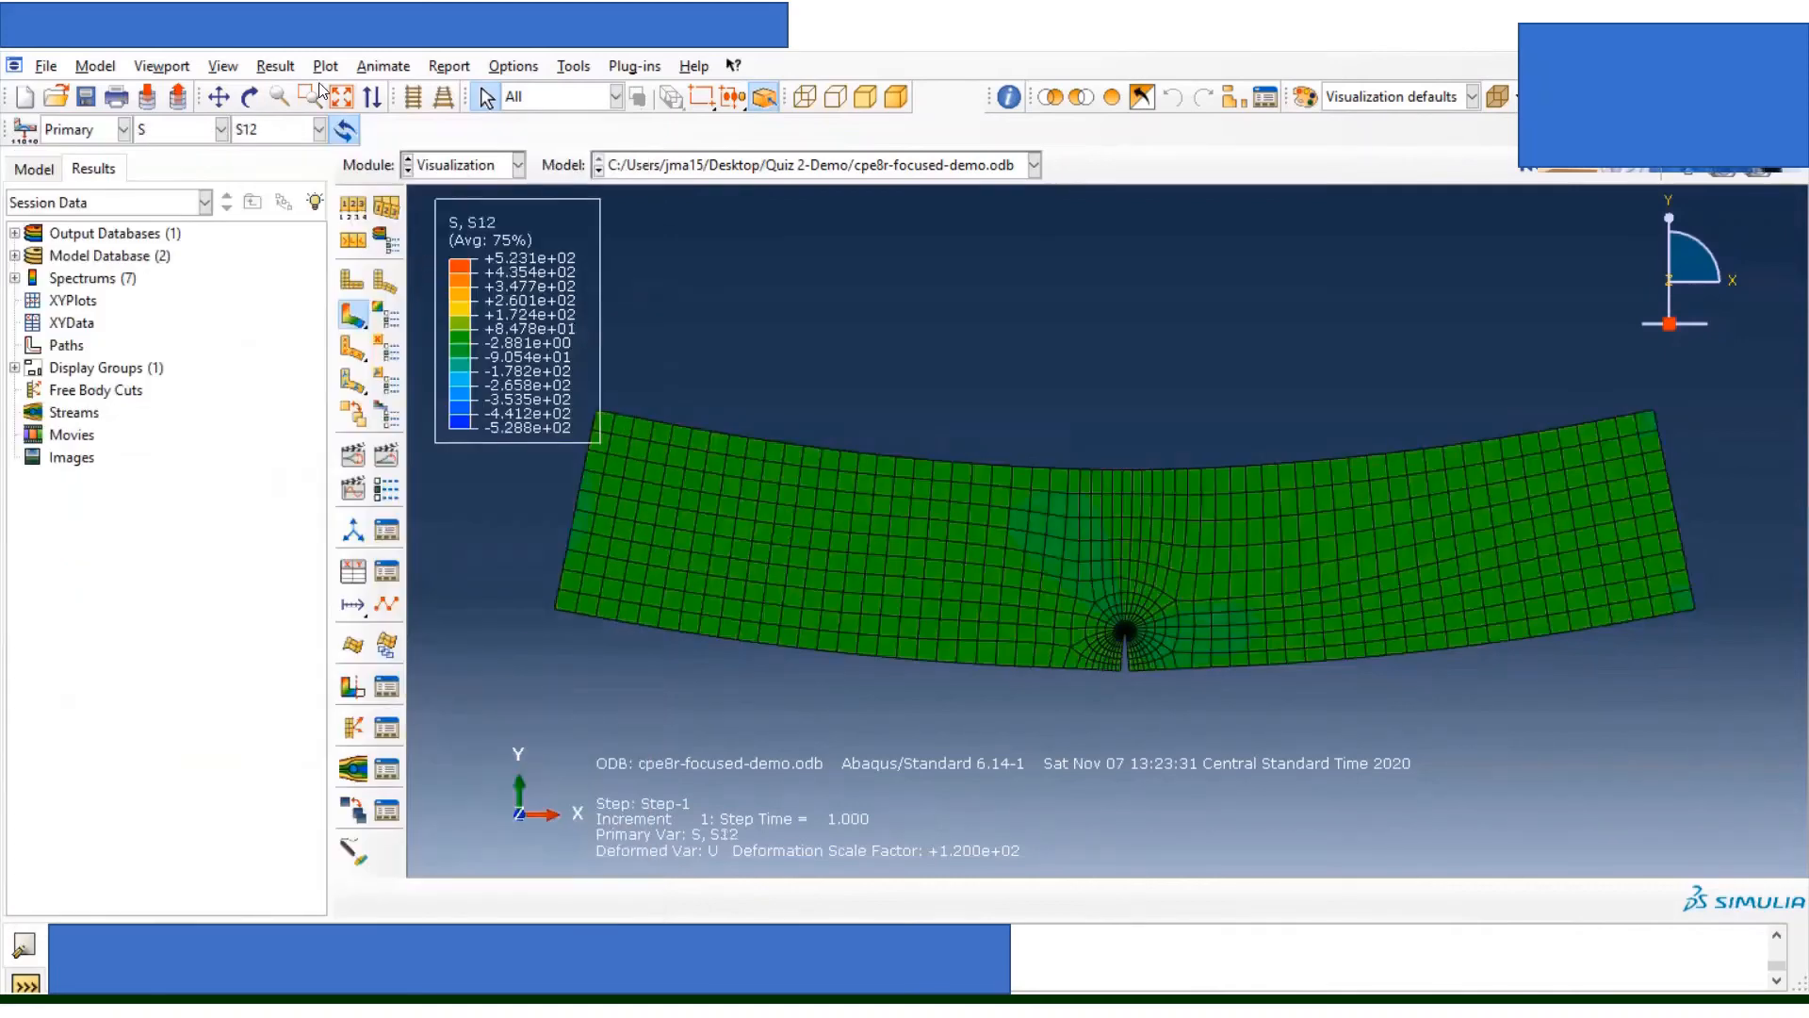
Step: Change the contour plot to the U2 component of the spatial displacement at nodes
left_click(276, 66)
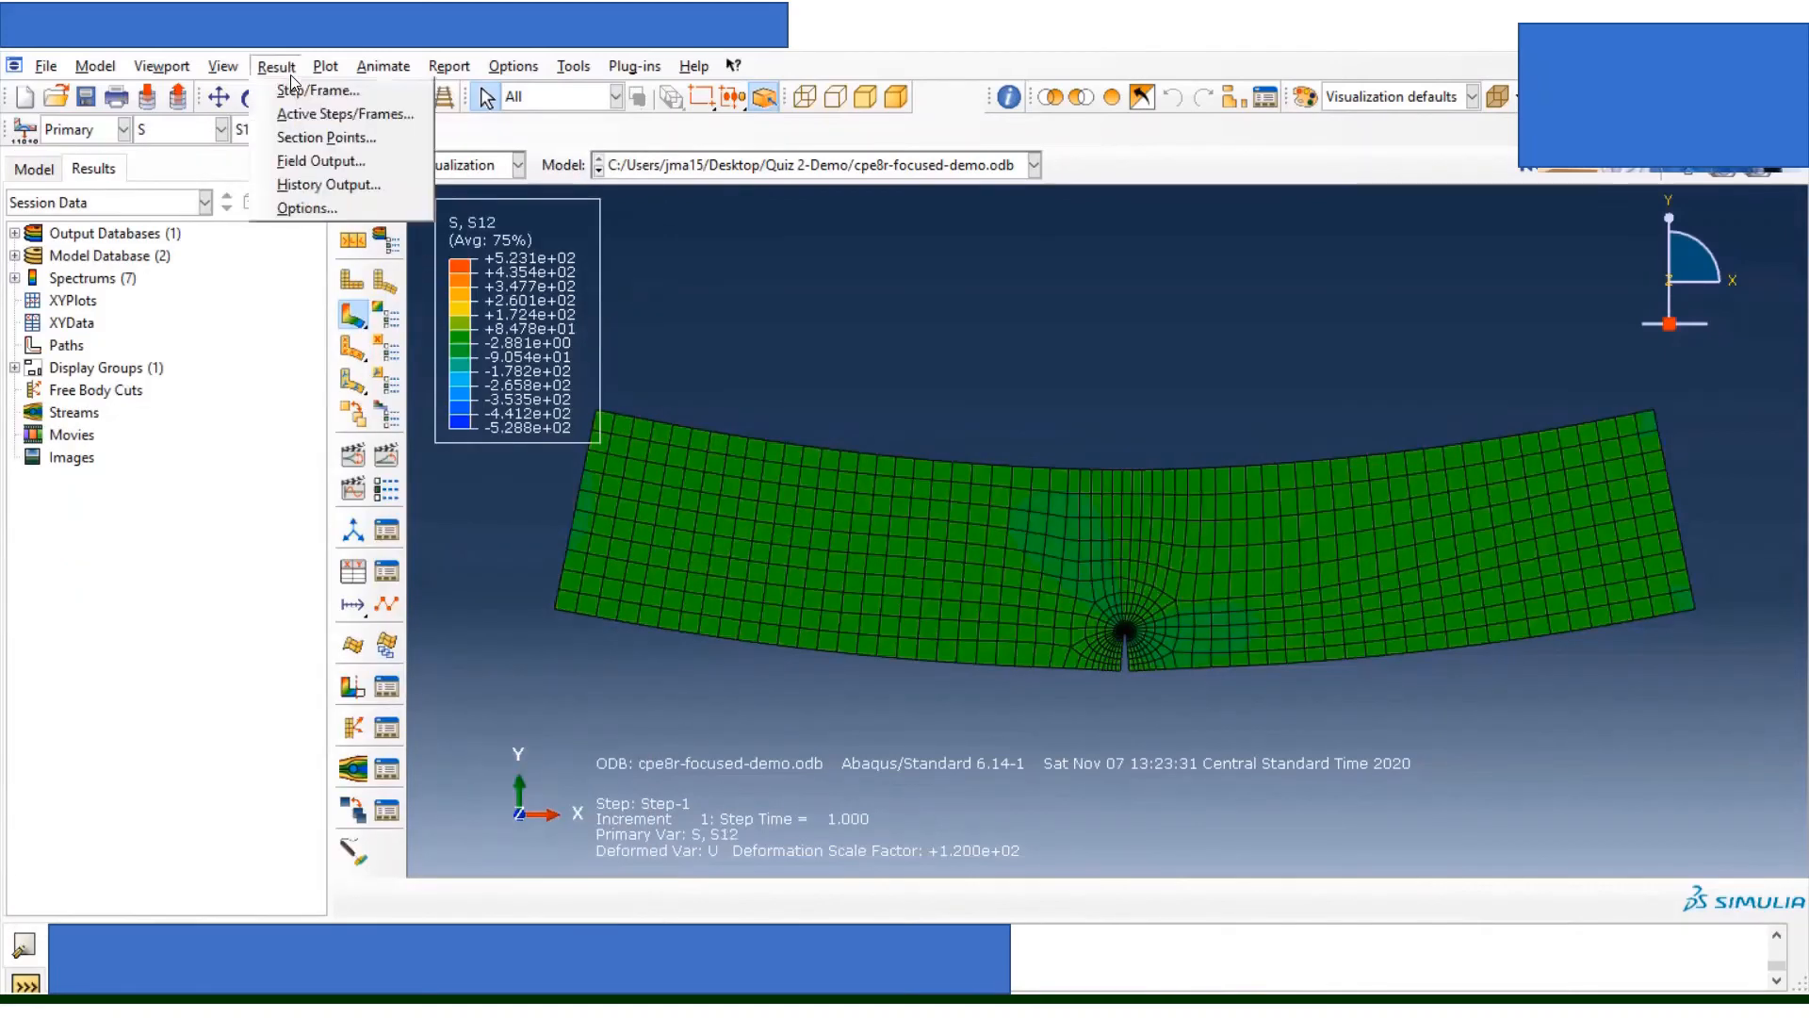
left_click(325, 163)
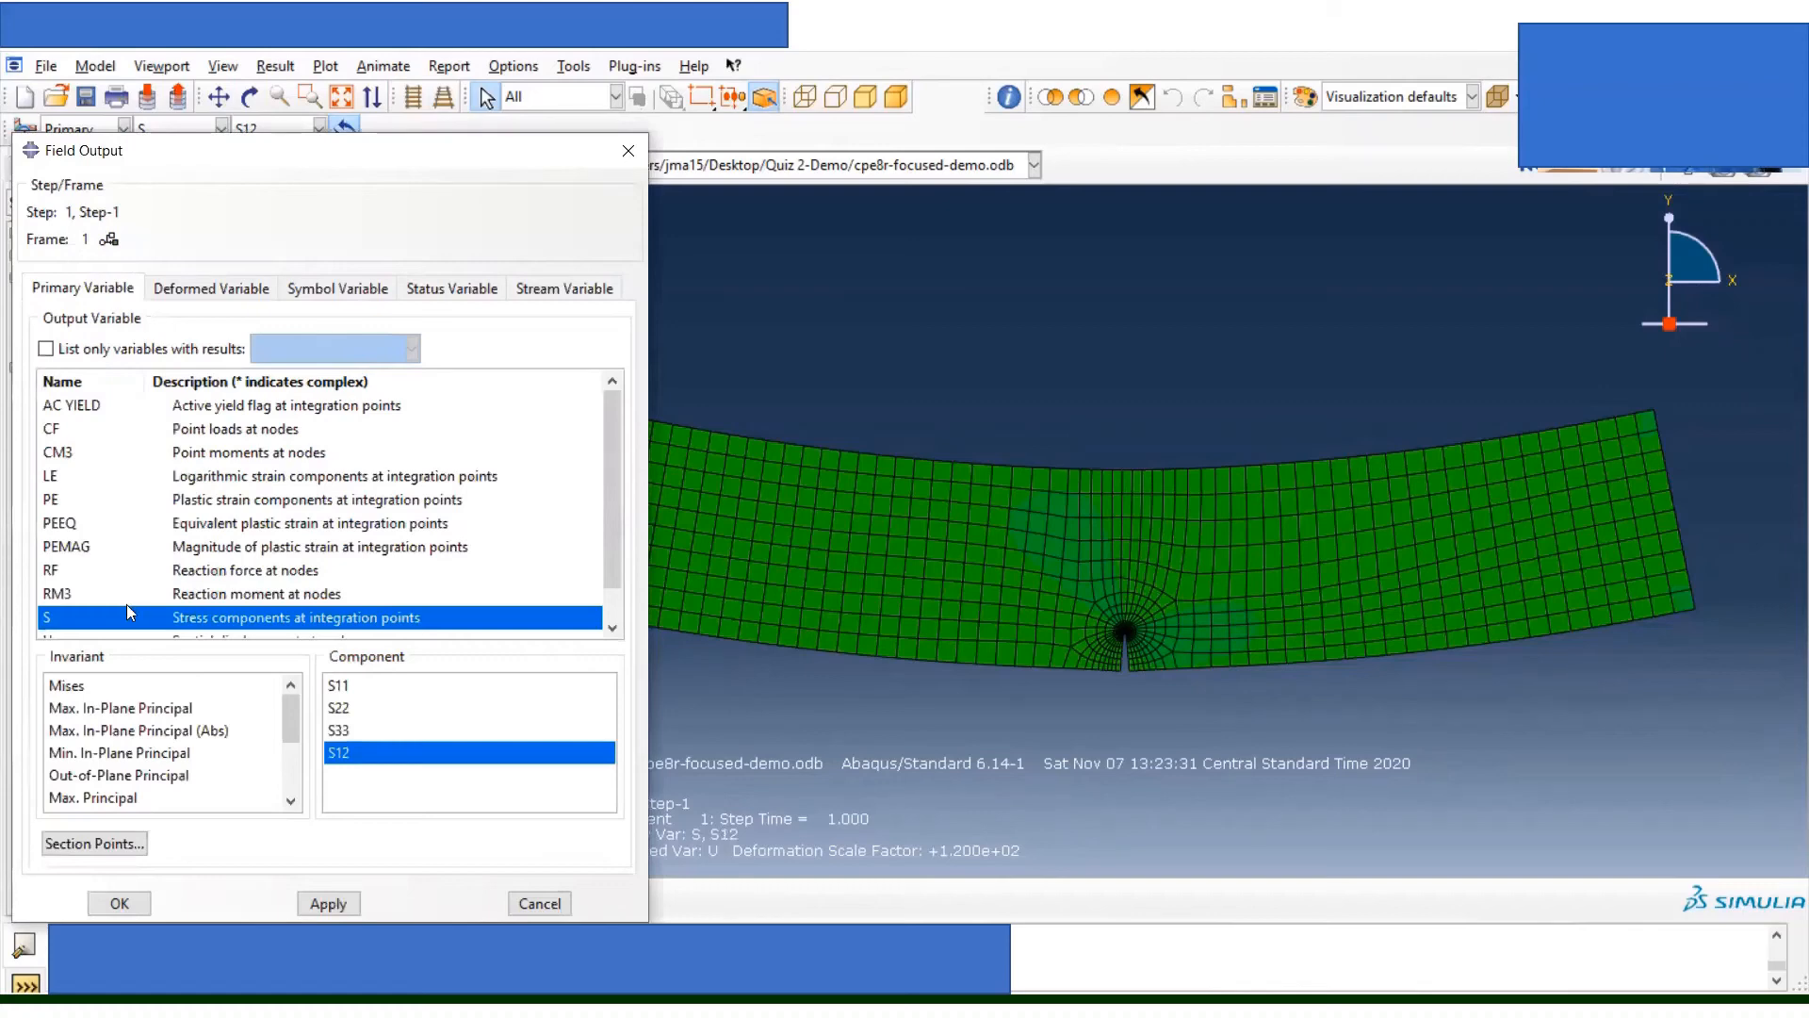
scroll(207, 595, "down", 1)
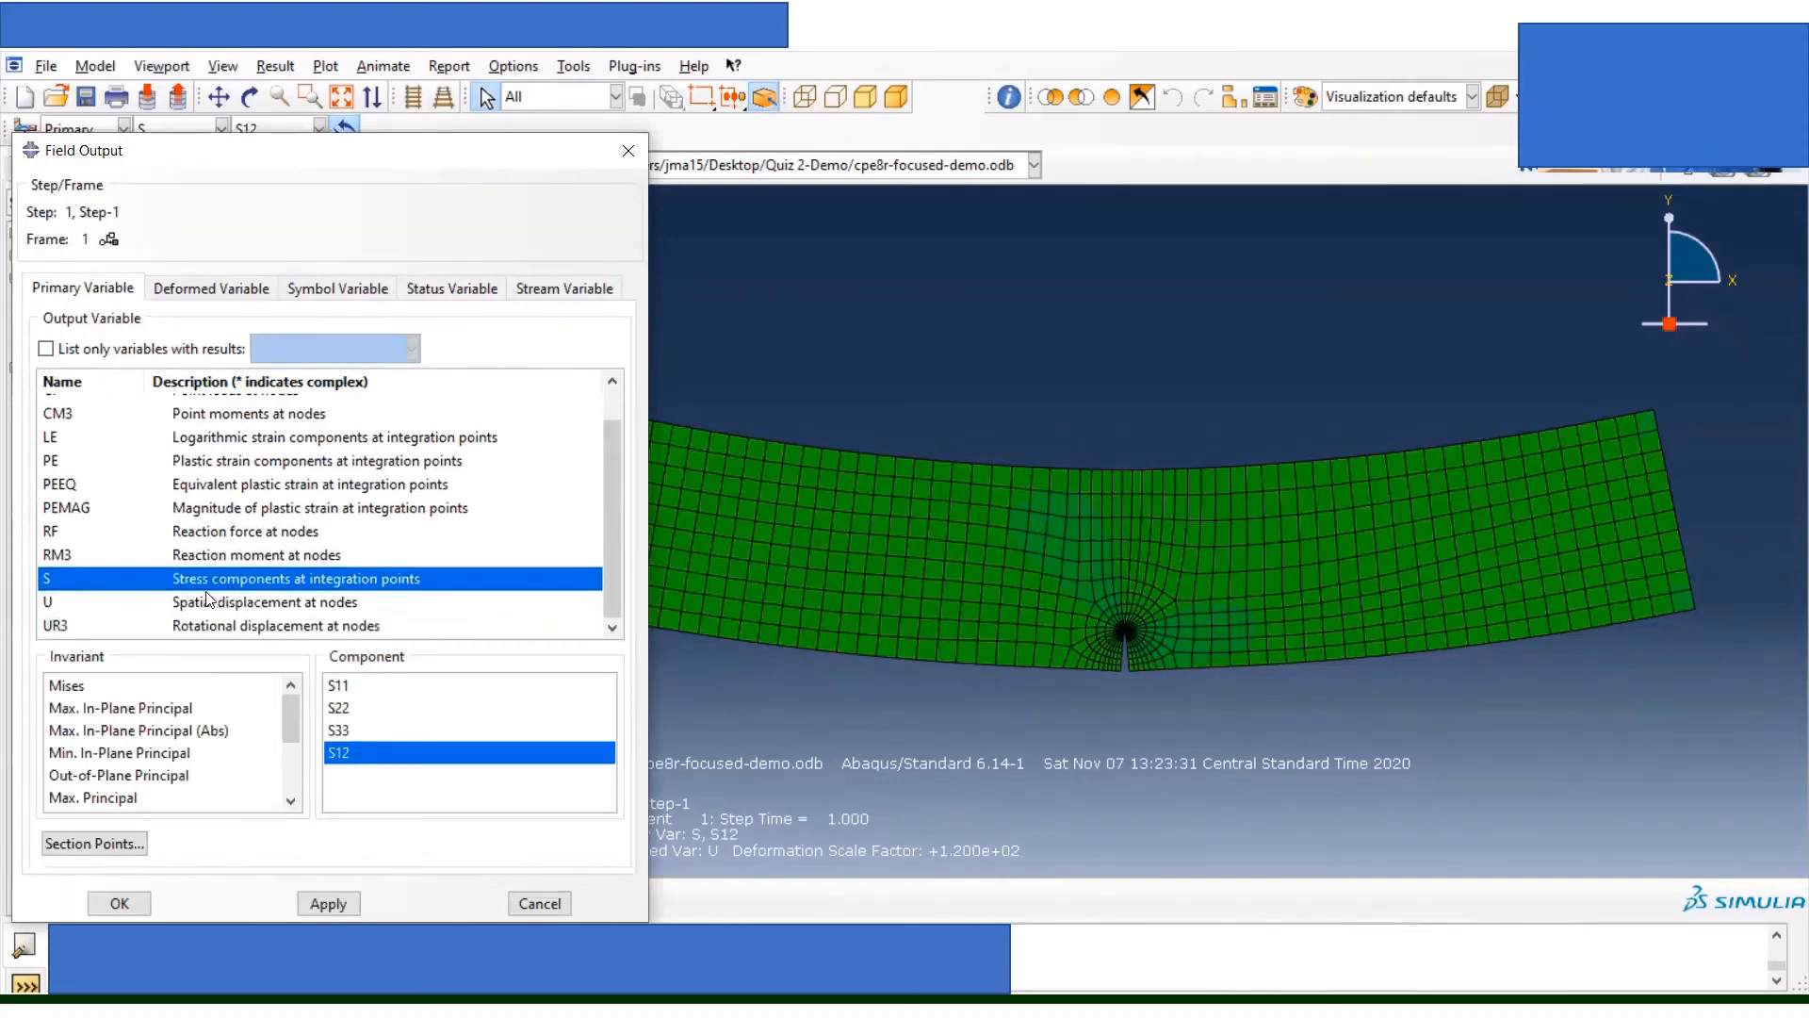
left_click(208, 601)
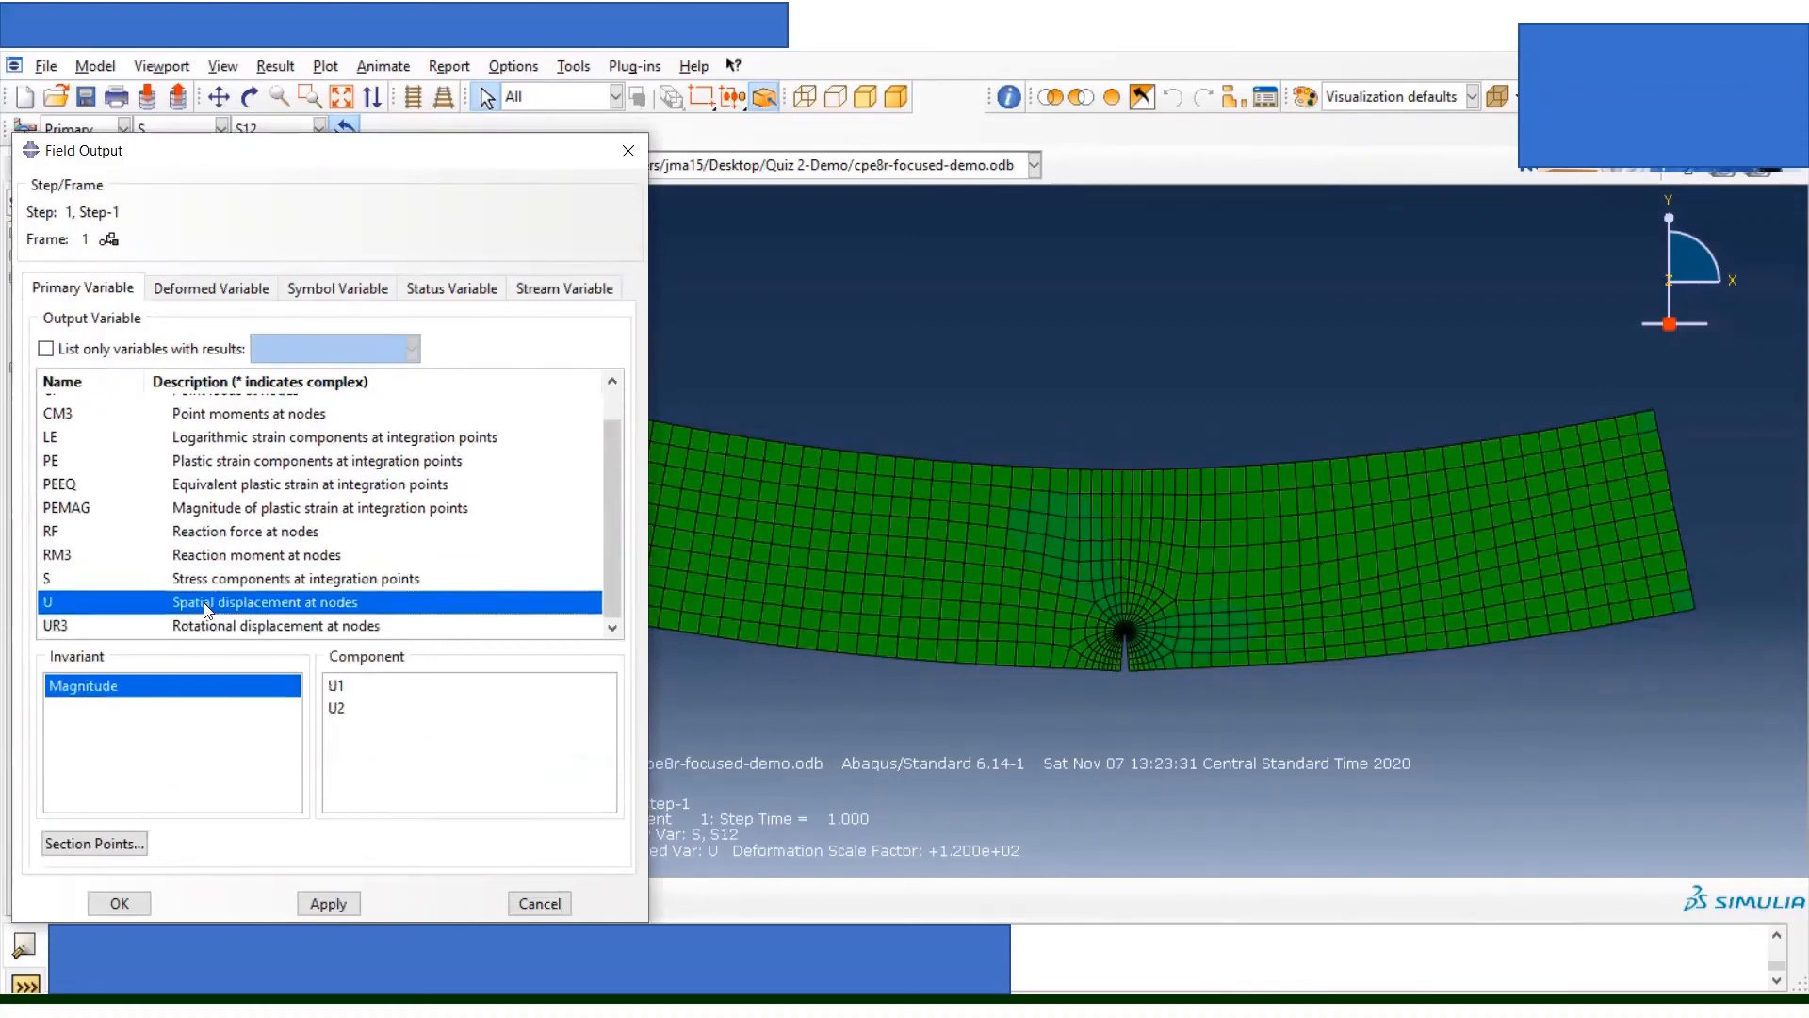
left_click(337, 709)
left_click(121, 901)
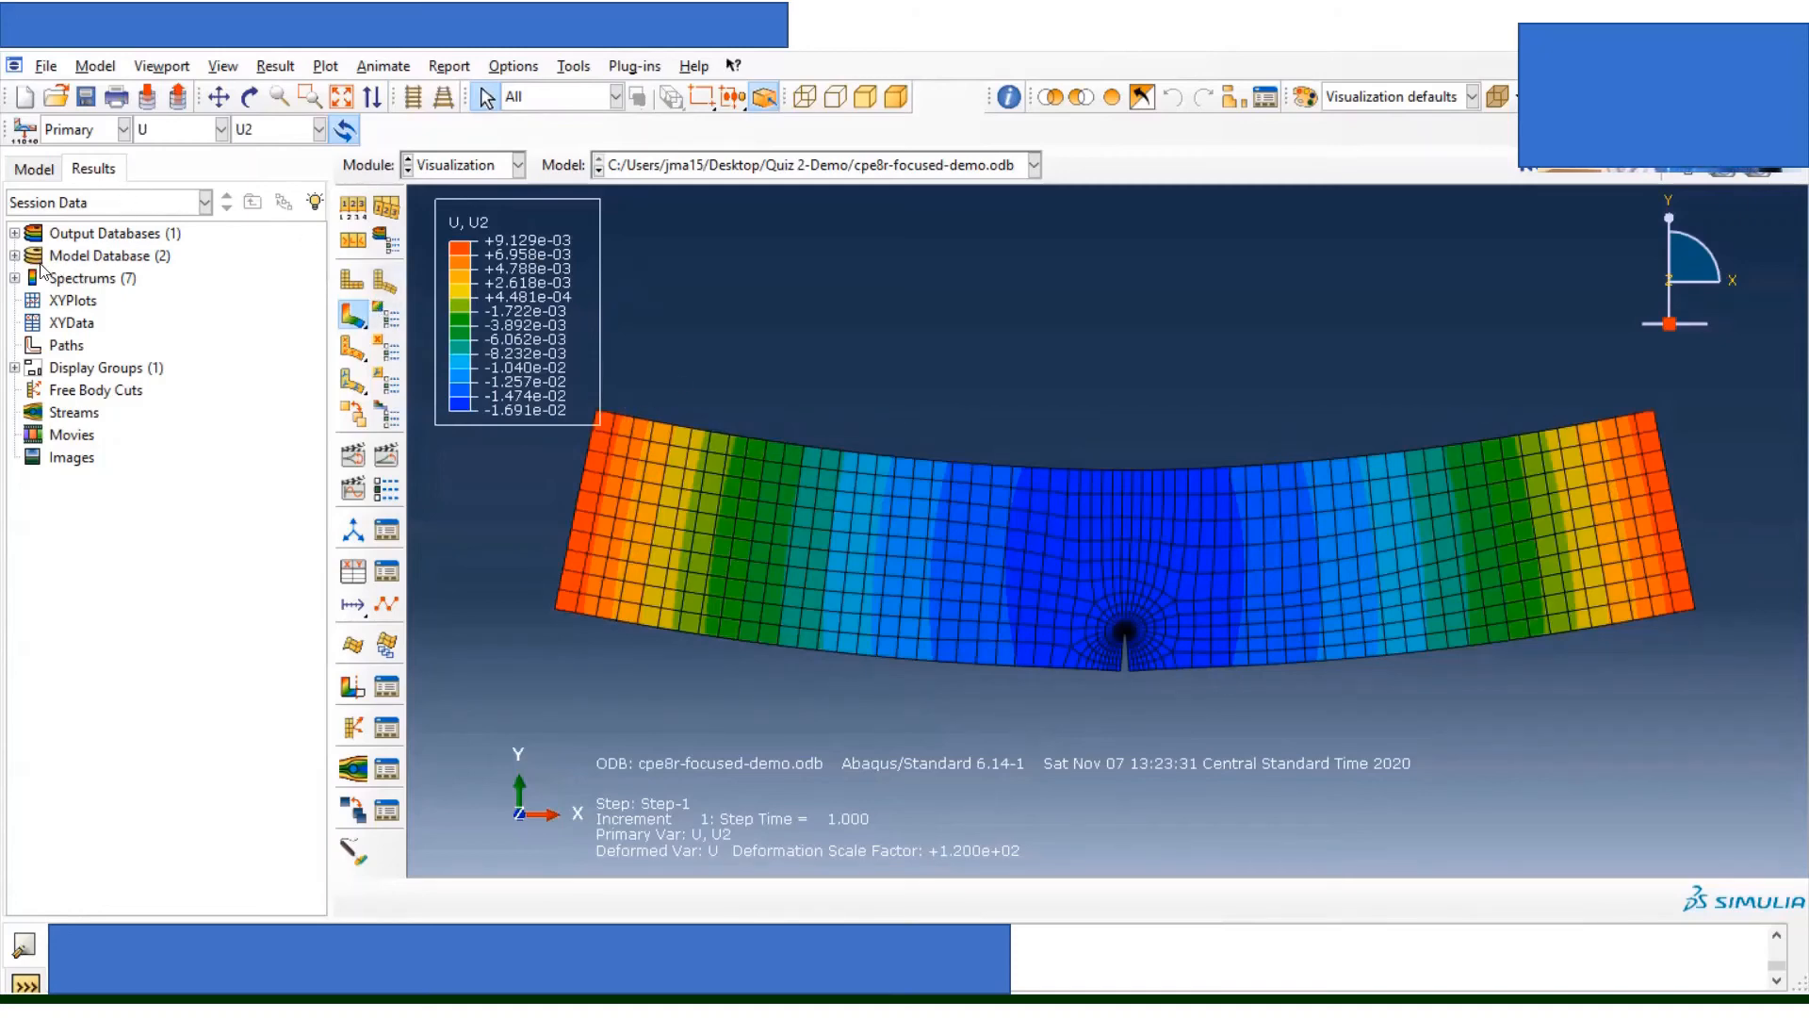
Step: Expand the node sets of the cpe8r-focused-demo.odb output database and widen the results tree to show their full names
left_click(14, 234)
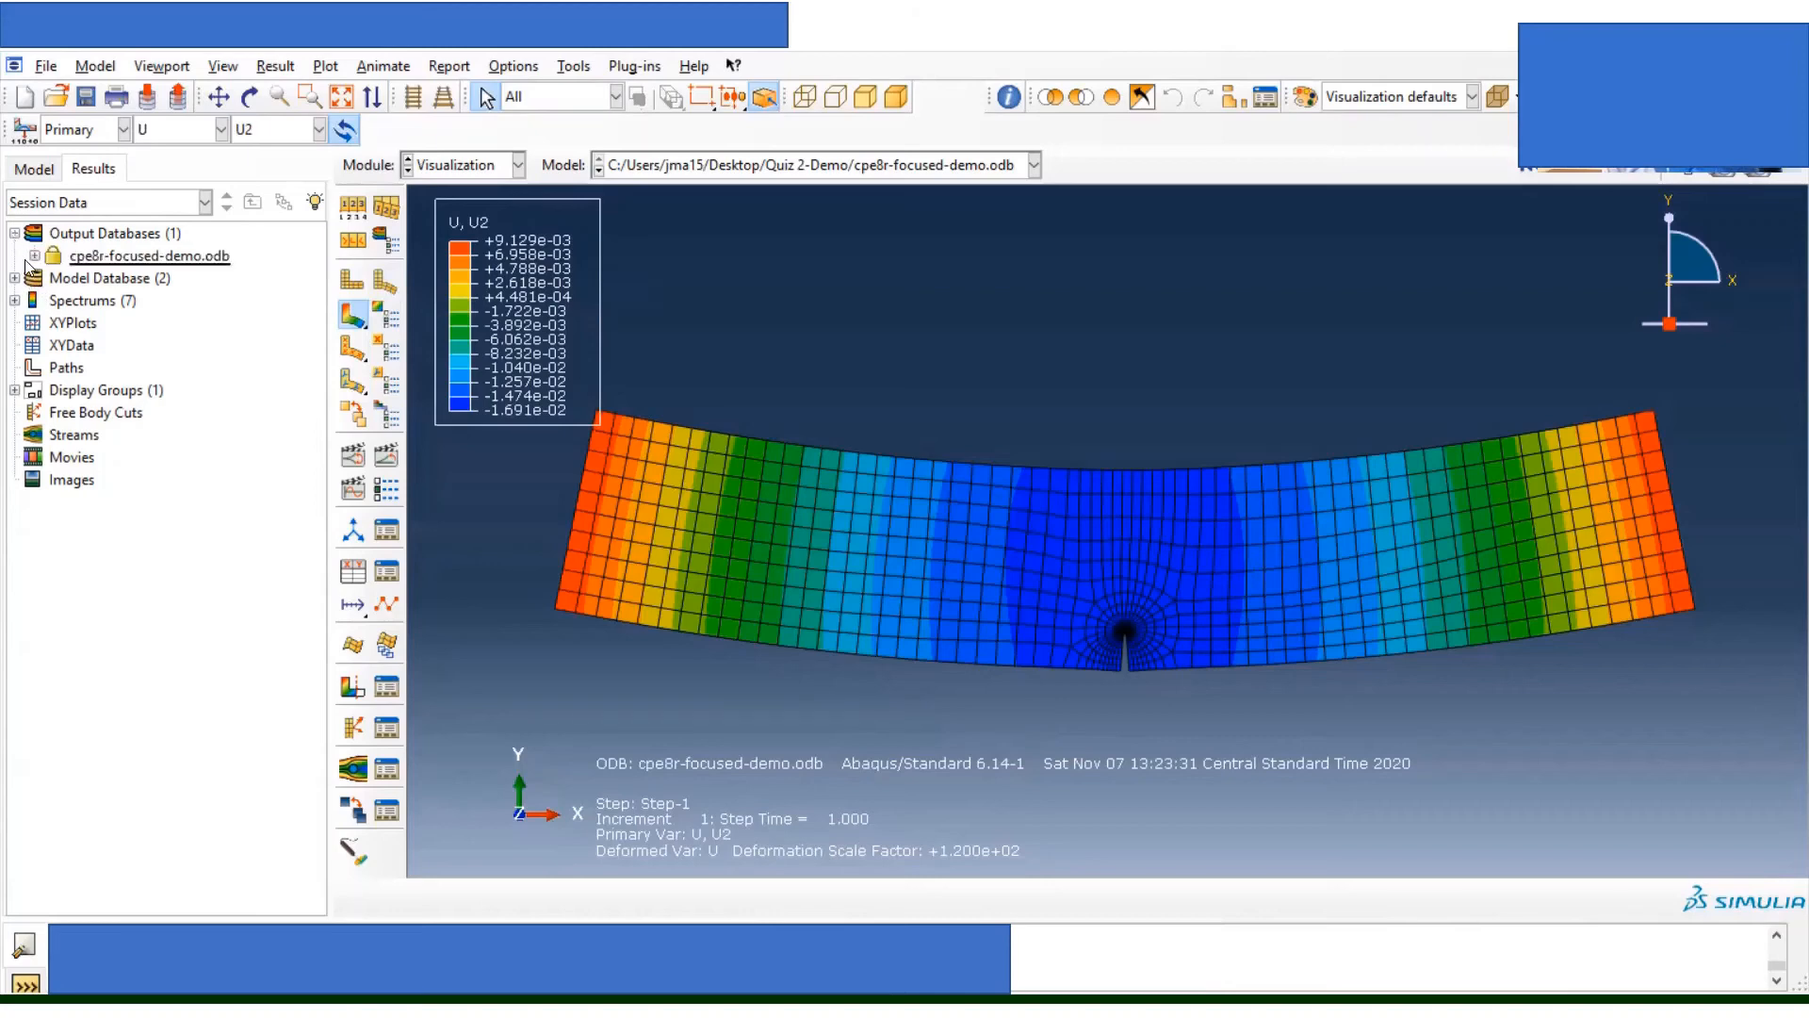
left_click(34, 256)
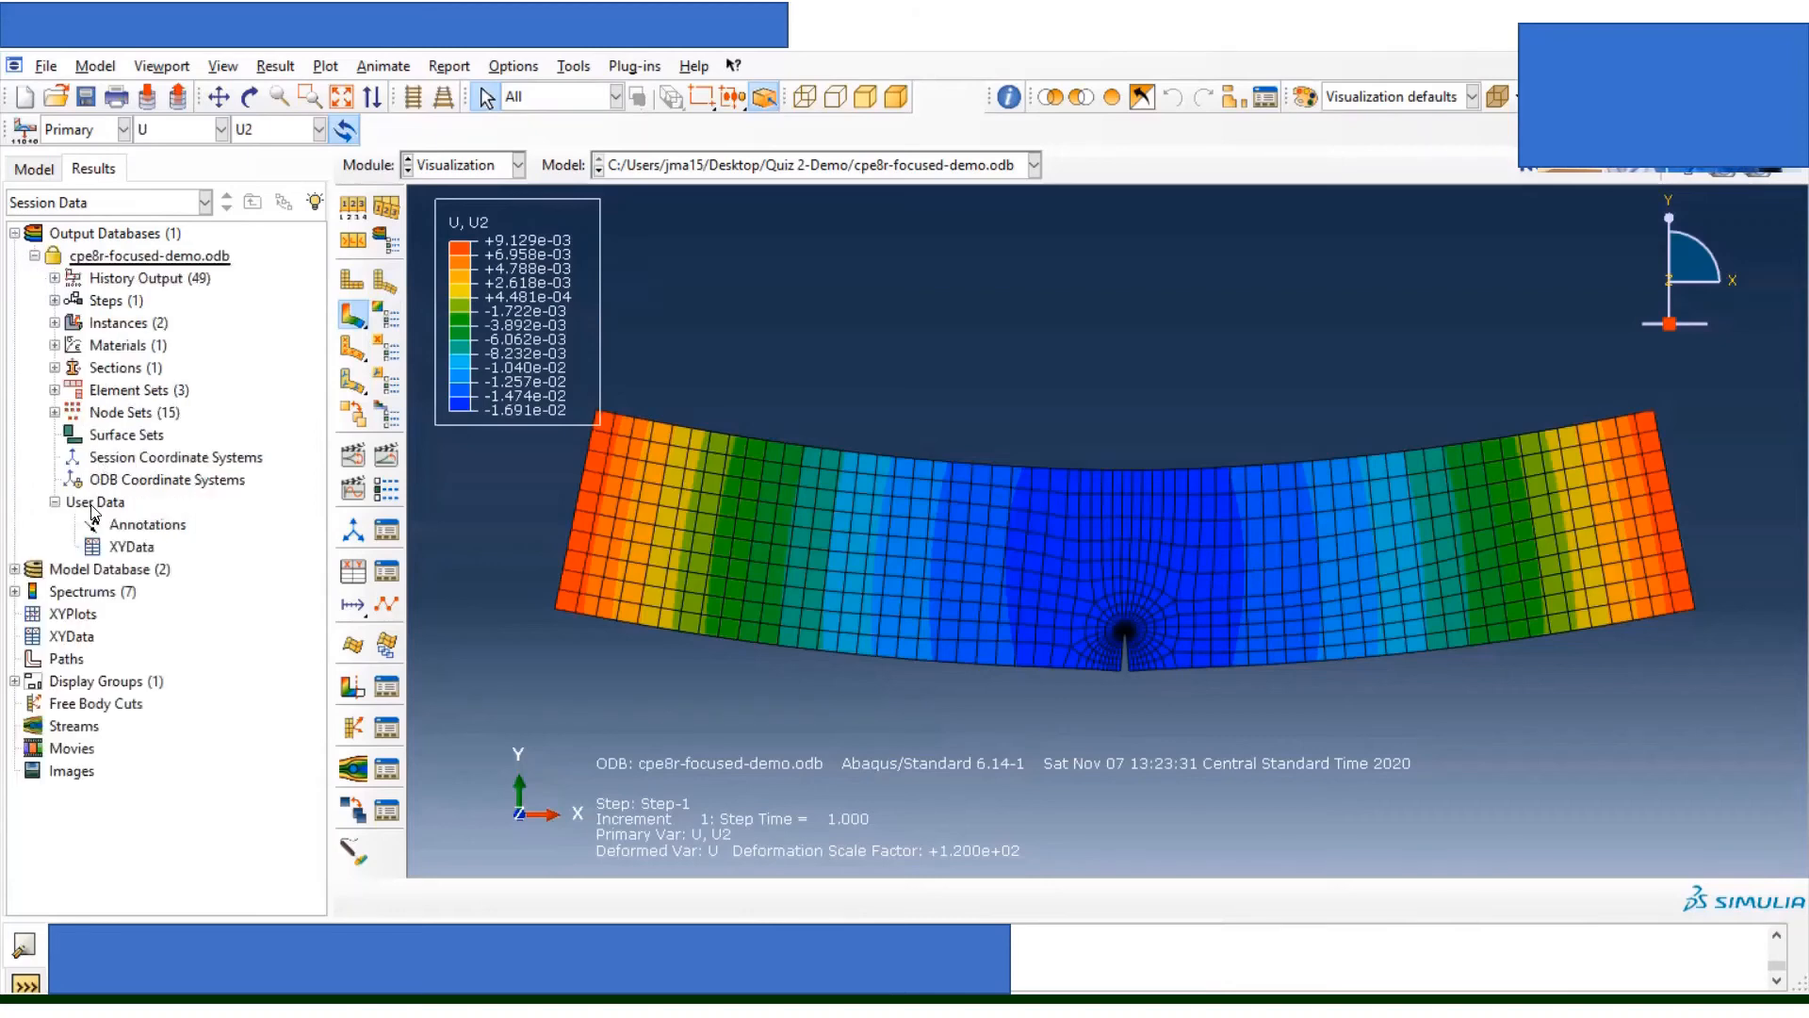
left_click(54, 278)
left_click(54, 278)
left_click(54, 412)
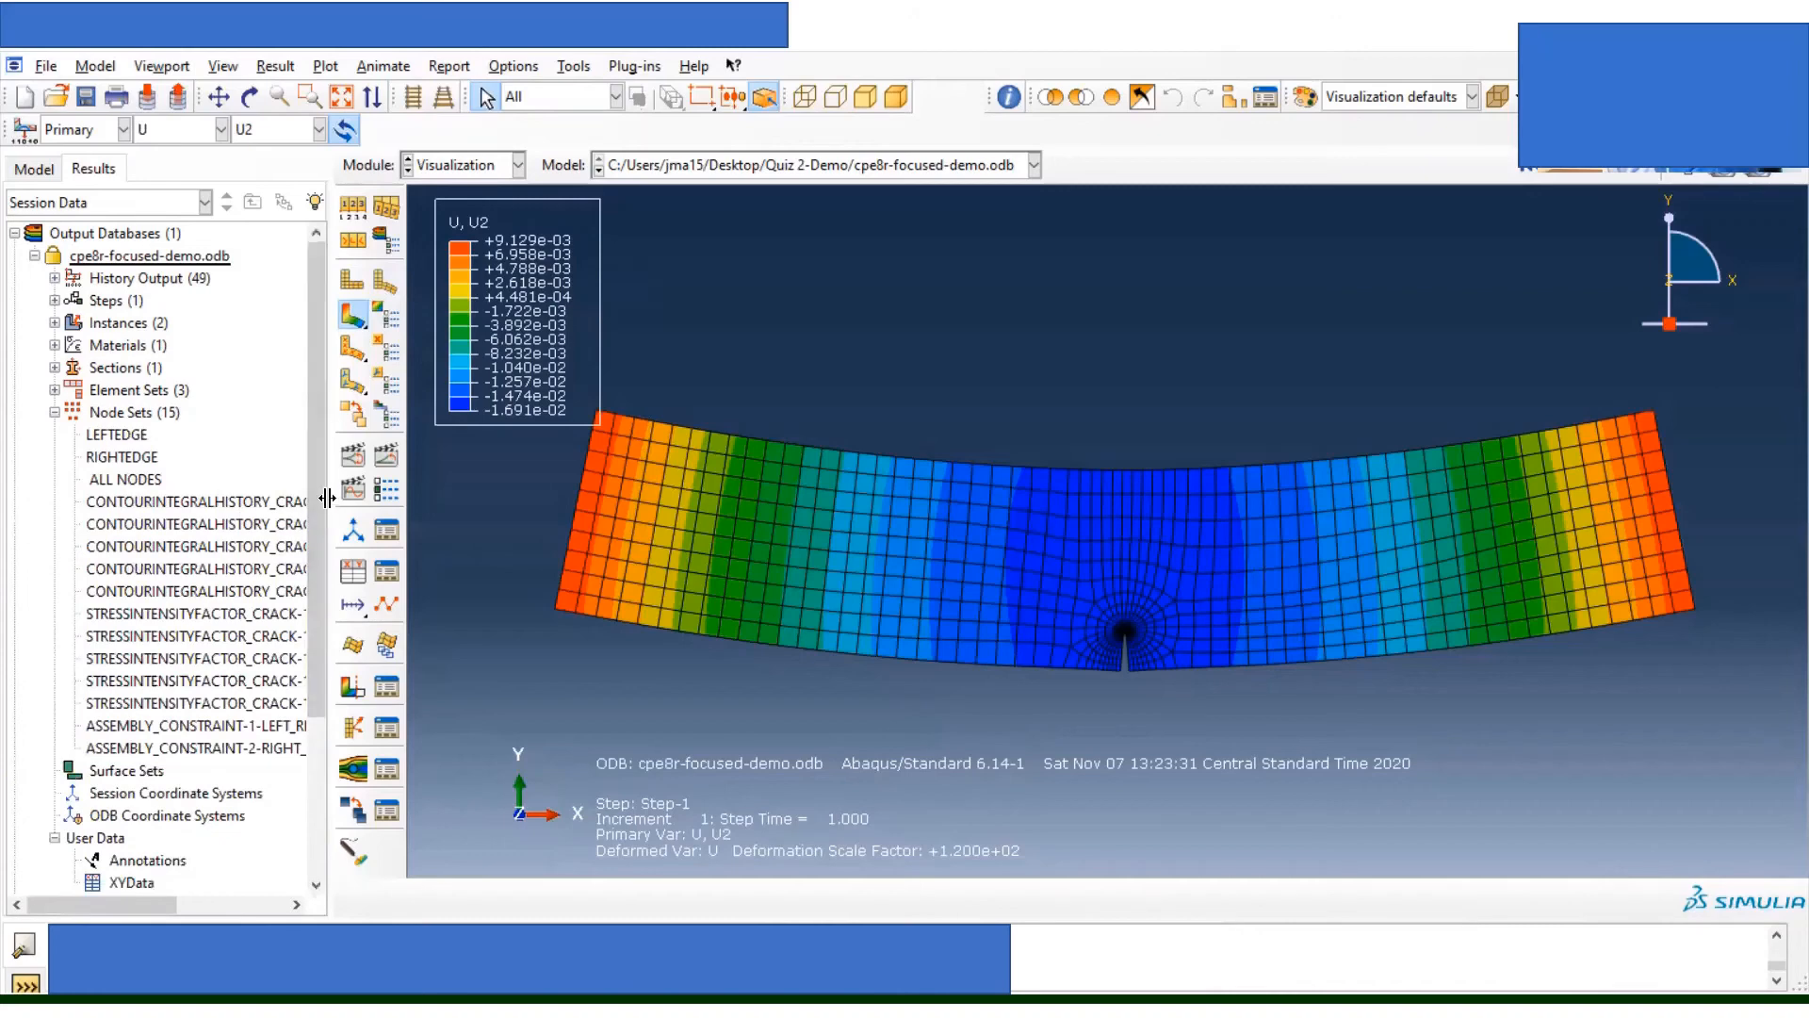
left_click_drag(331, 501, 544, 514)
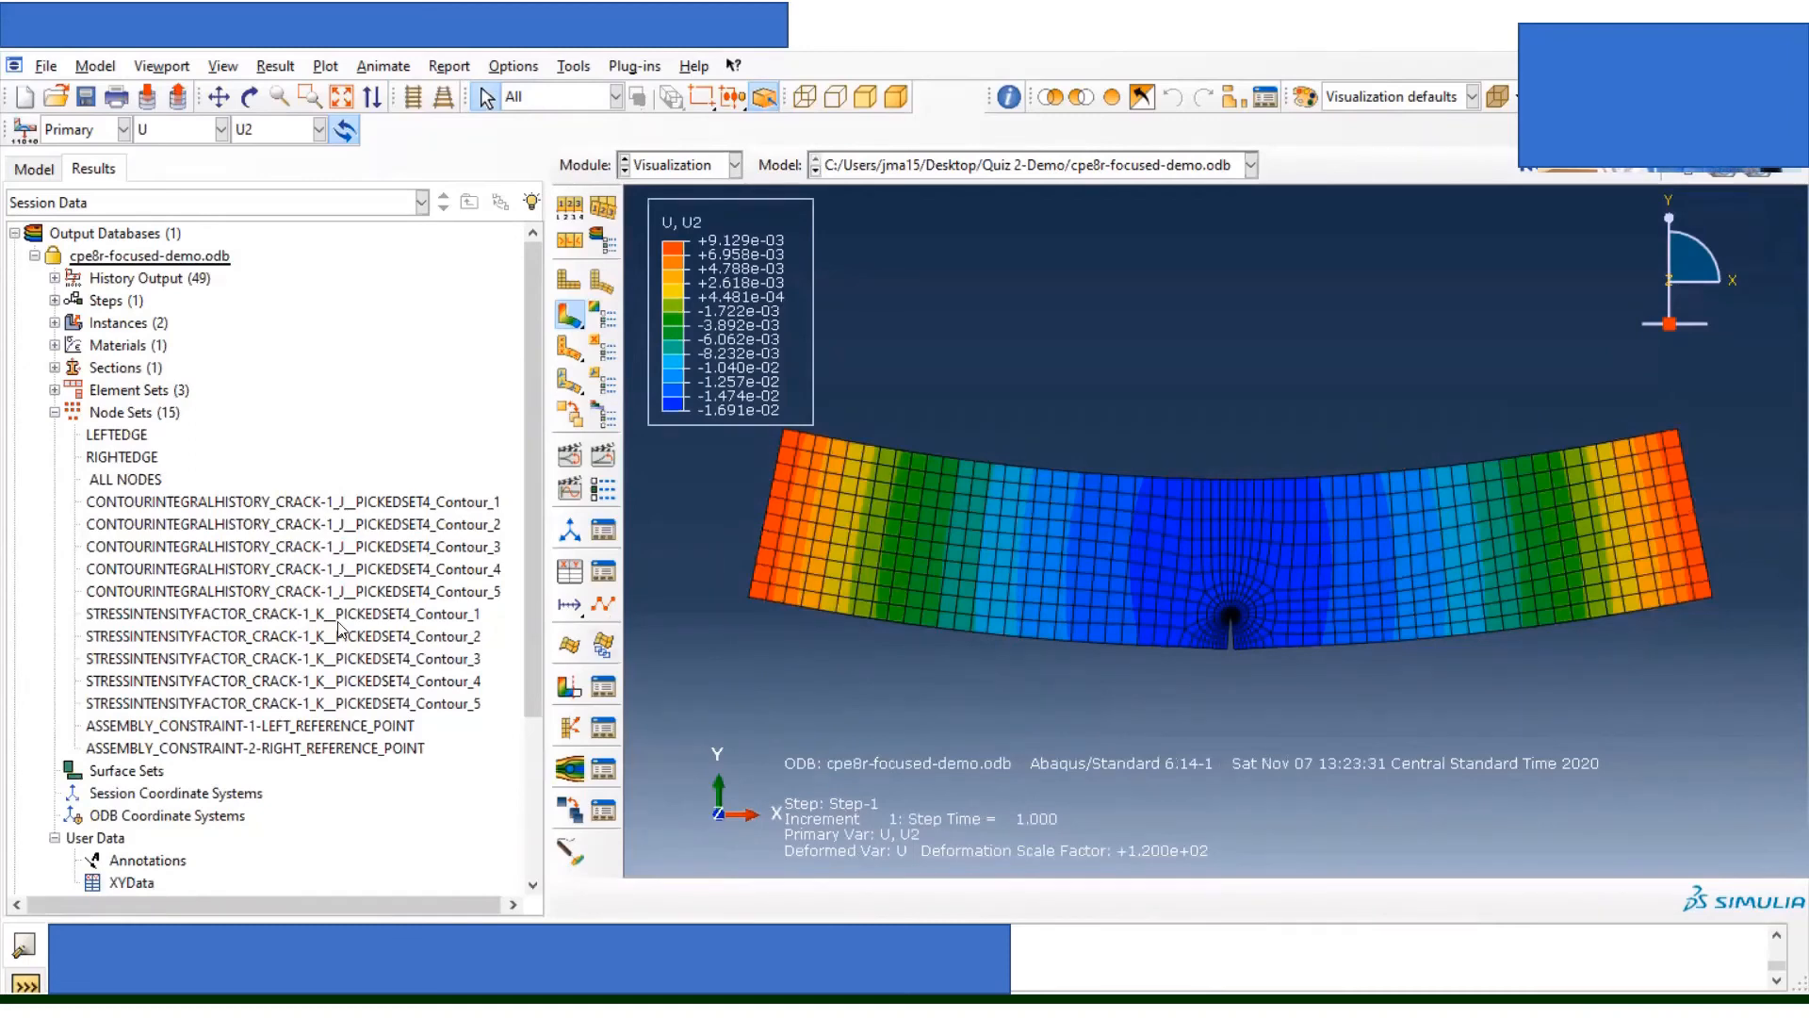
Step: Highlight the crack's J contour integral node sets, Contour_1 through Contour_5, one after another and examine them around the crack tip
left_click(212, 504)
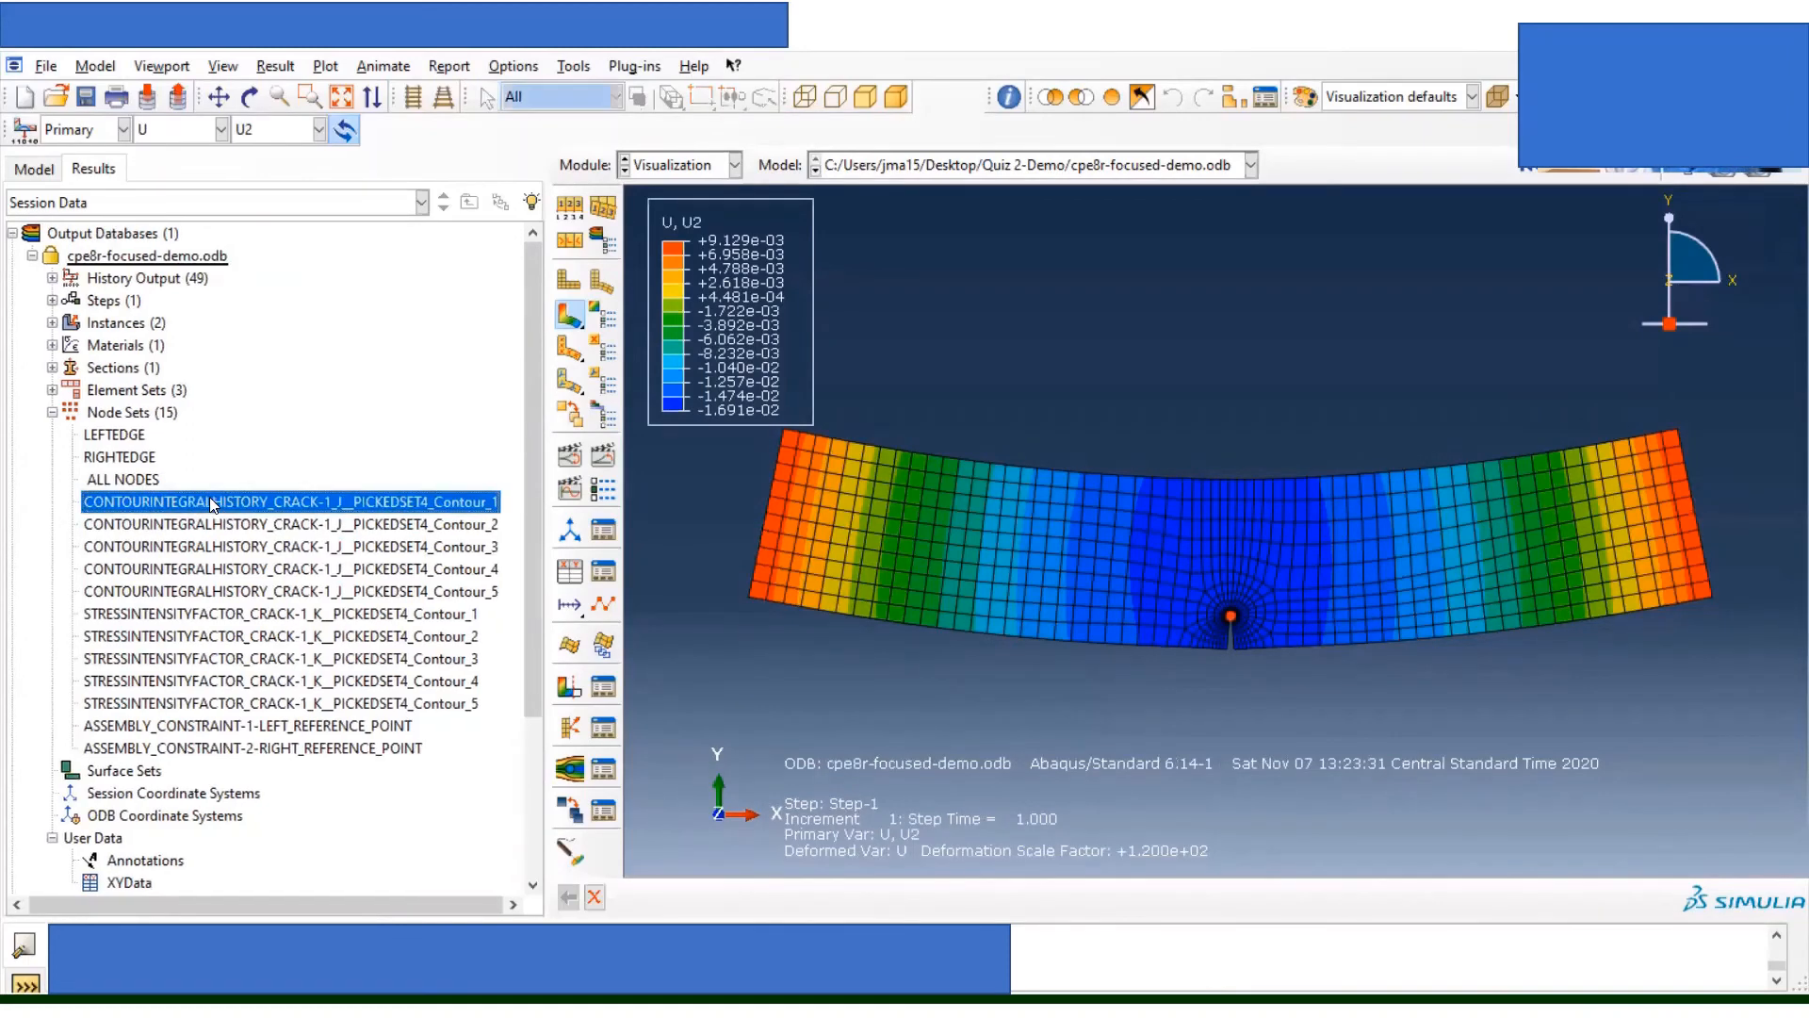
scroll(1216, 522, "up", 5)
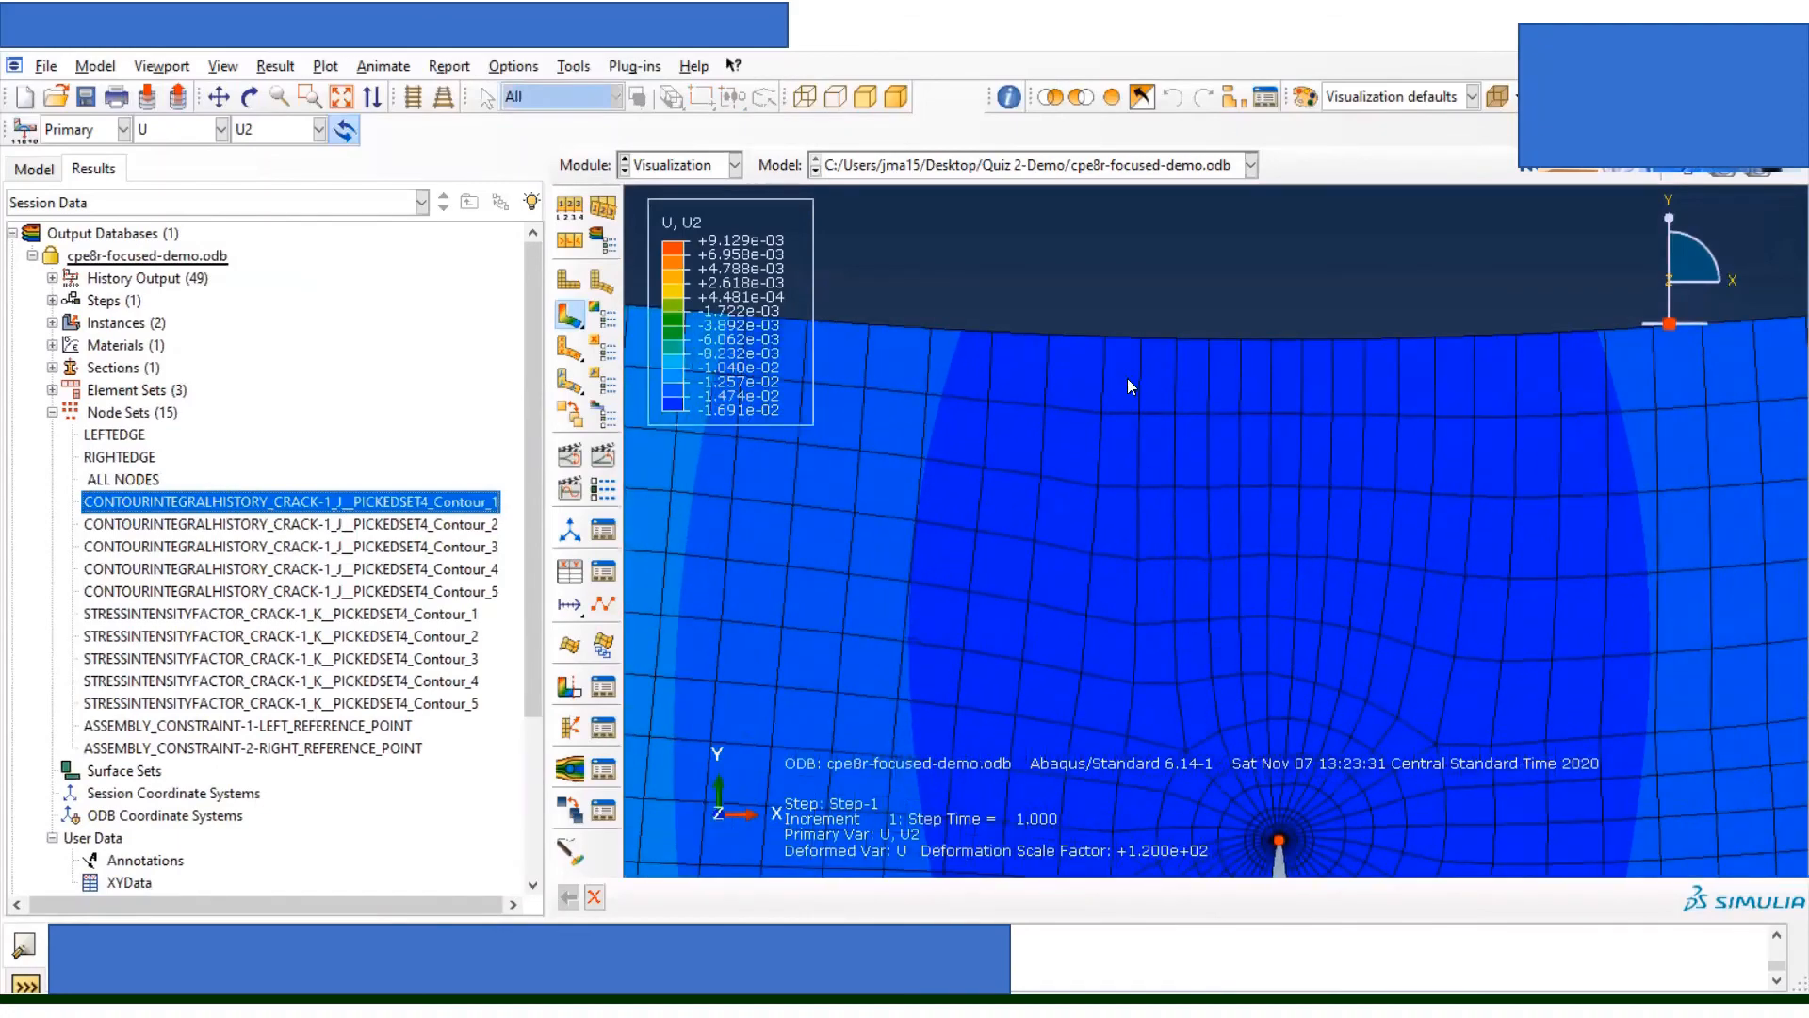
left_click(218, 97)
left_click_drag(1145, 630, 1253, 461)
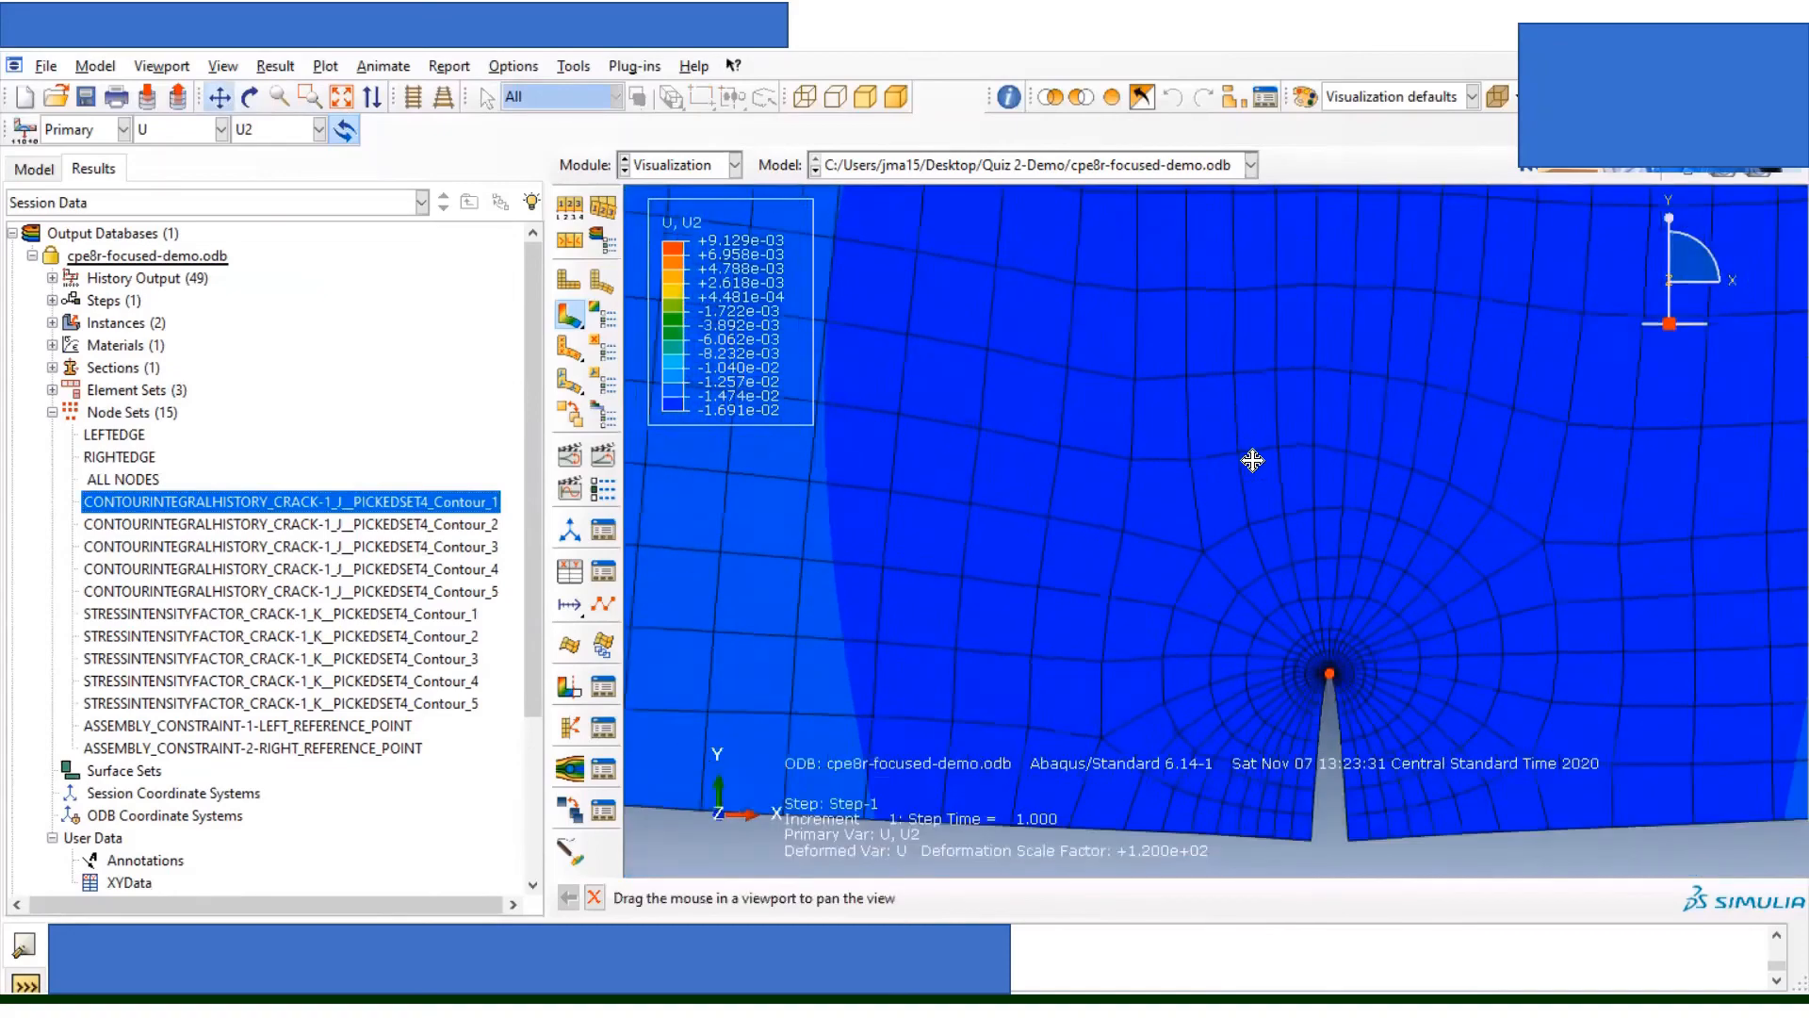
left_click_drag(1301, 562, 1240, 383)
scroll(1240, 388, "up", 3)
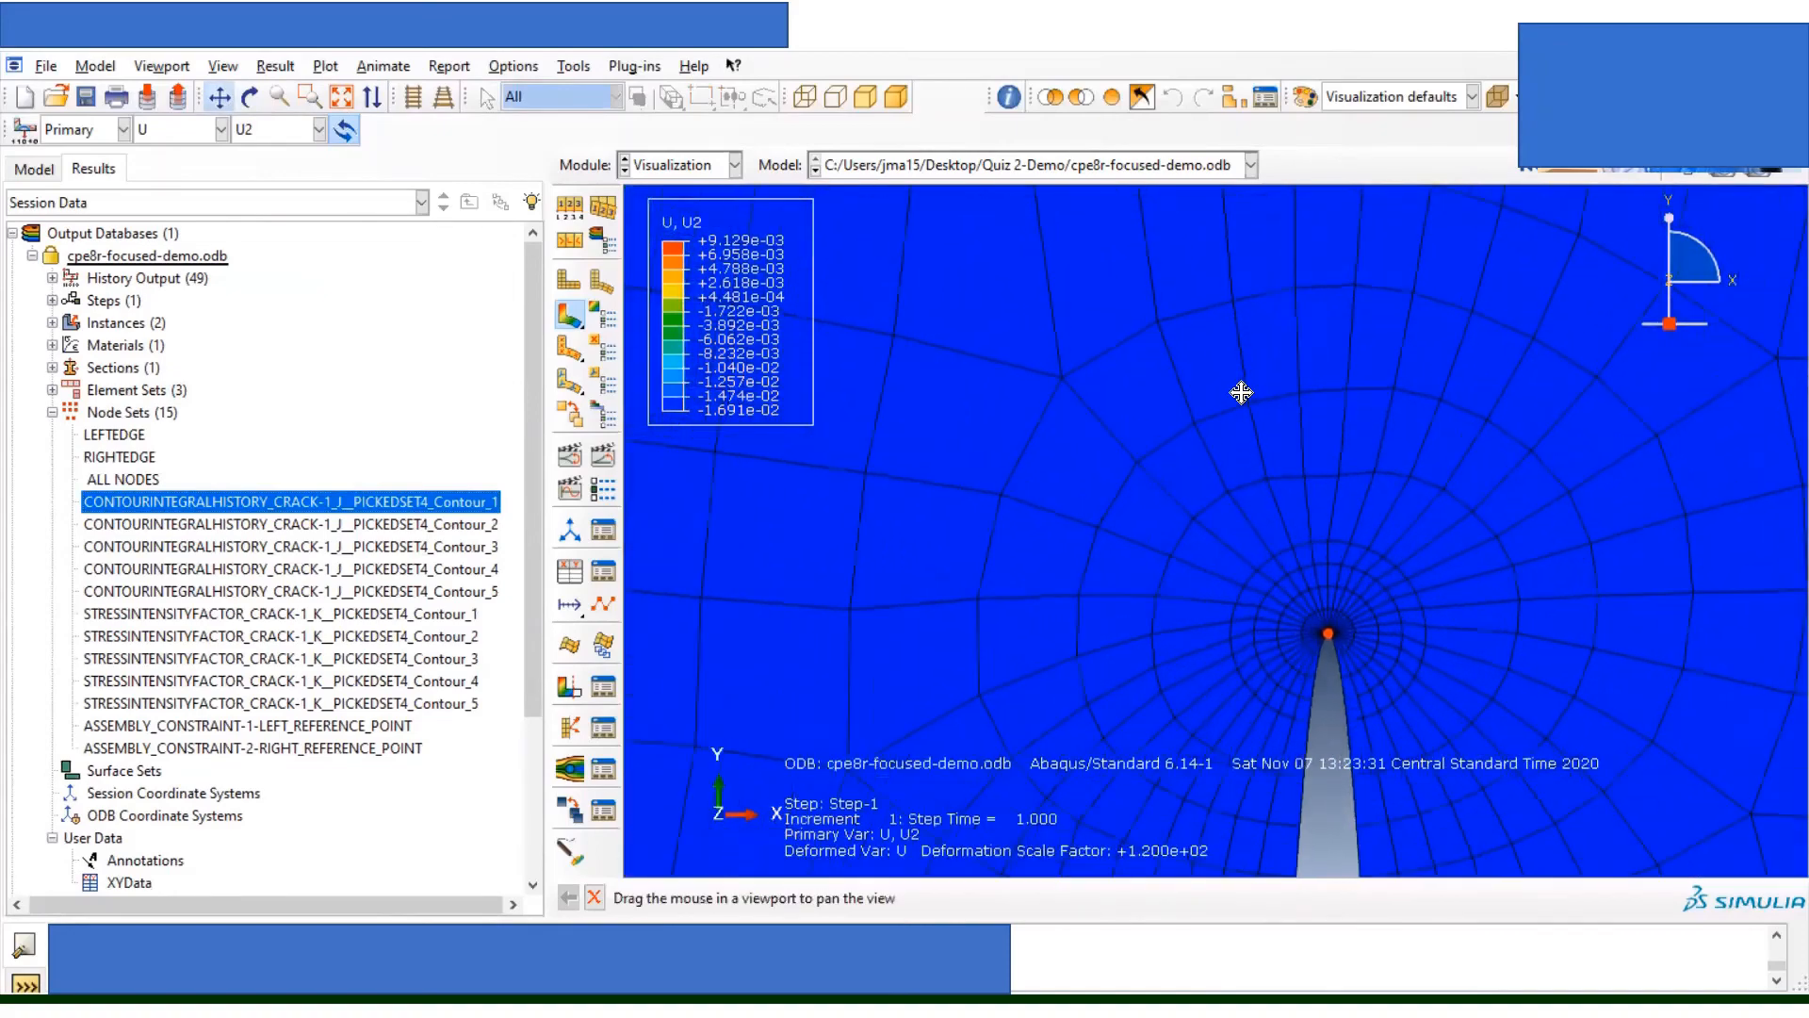
left_click(359, 526)
left_click(361, 549)
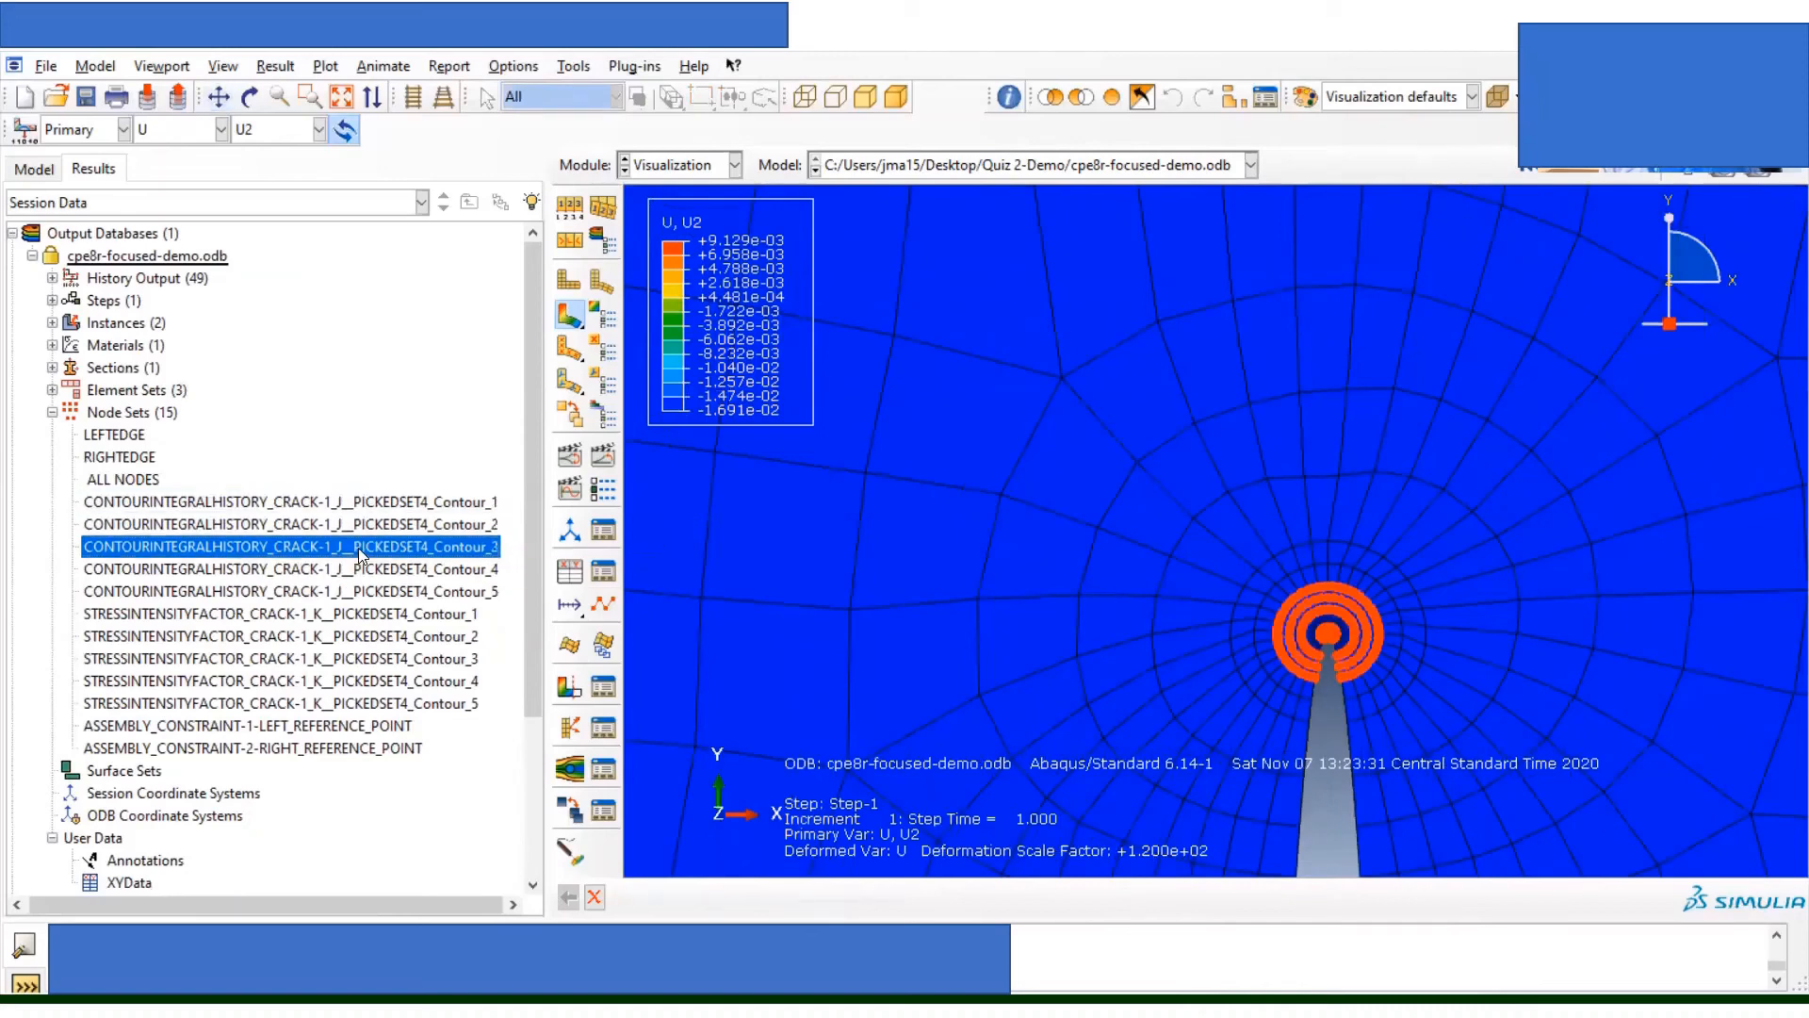
left_click(358, 571)
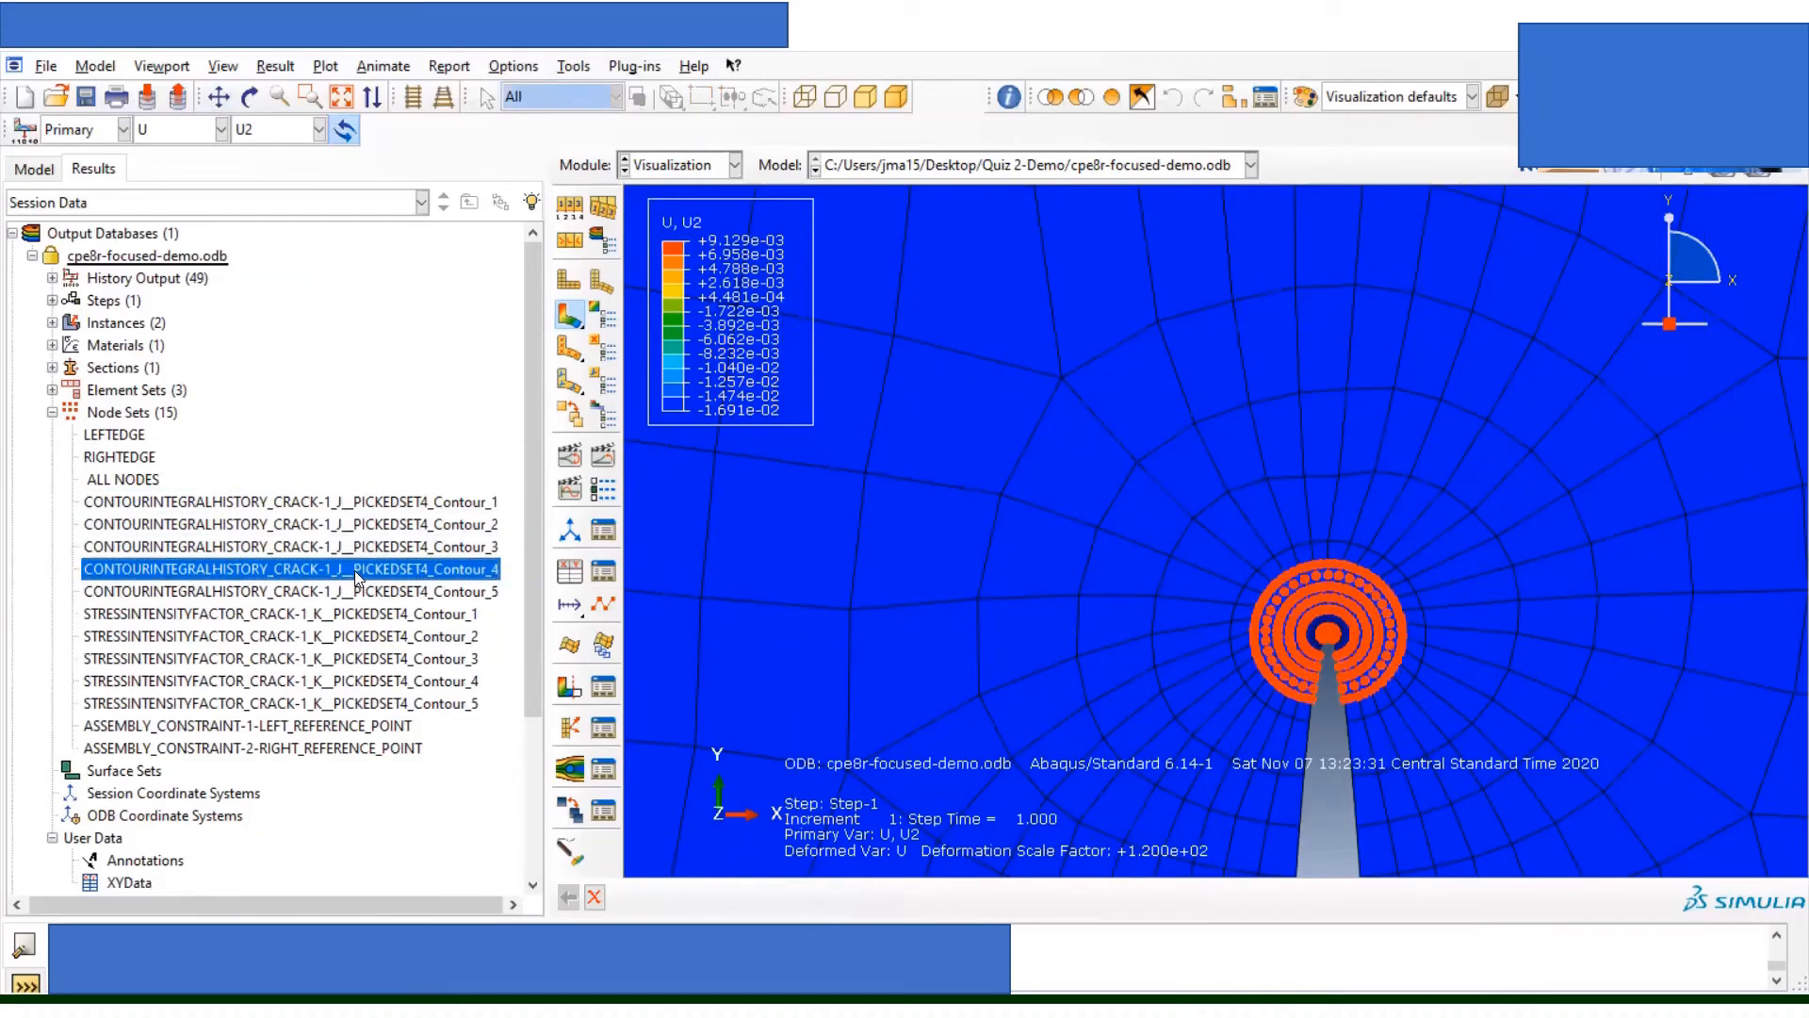
left_click(356, 592)
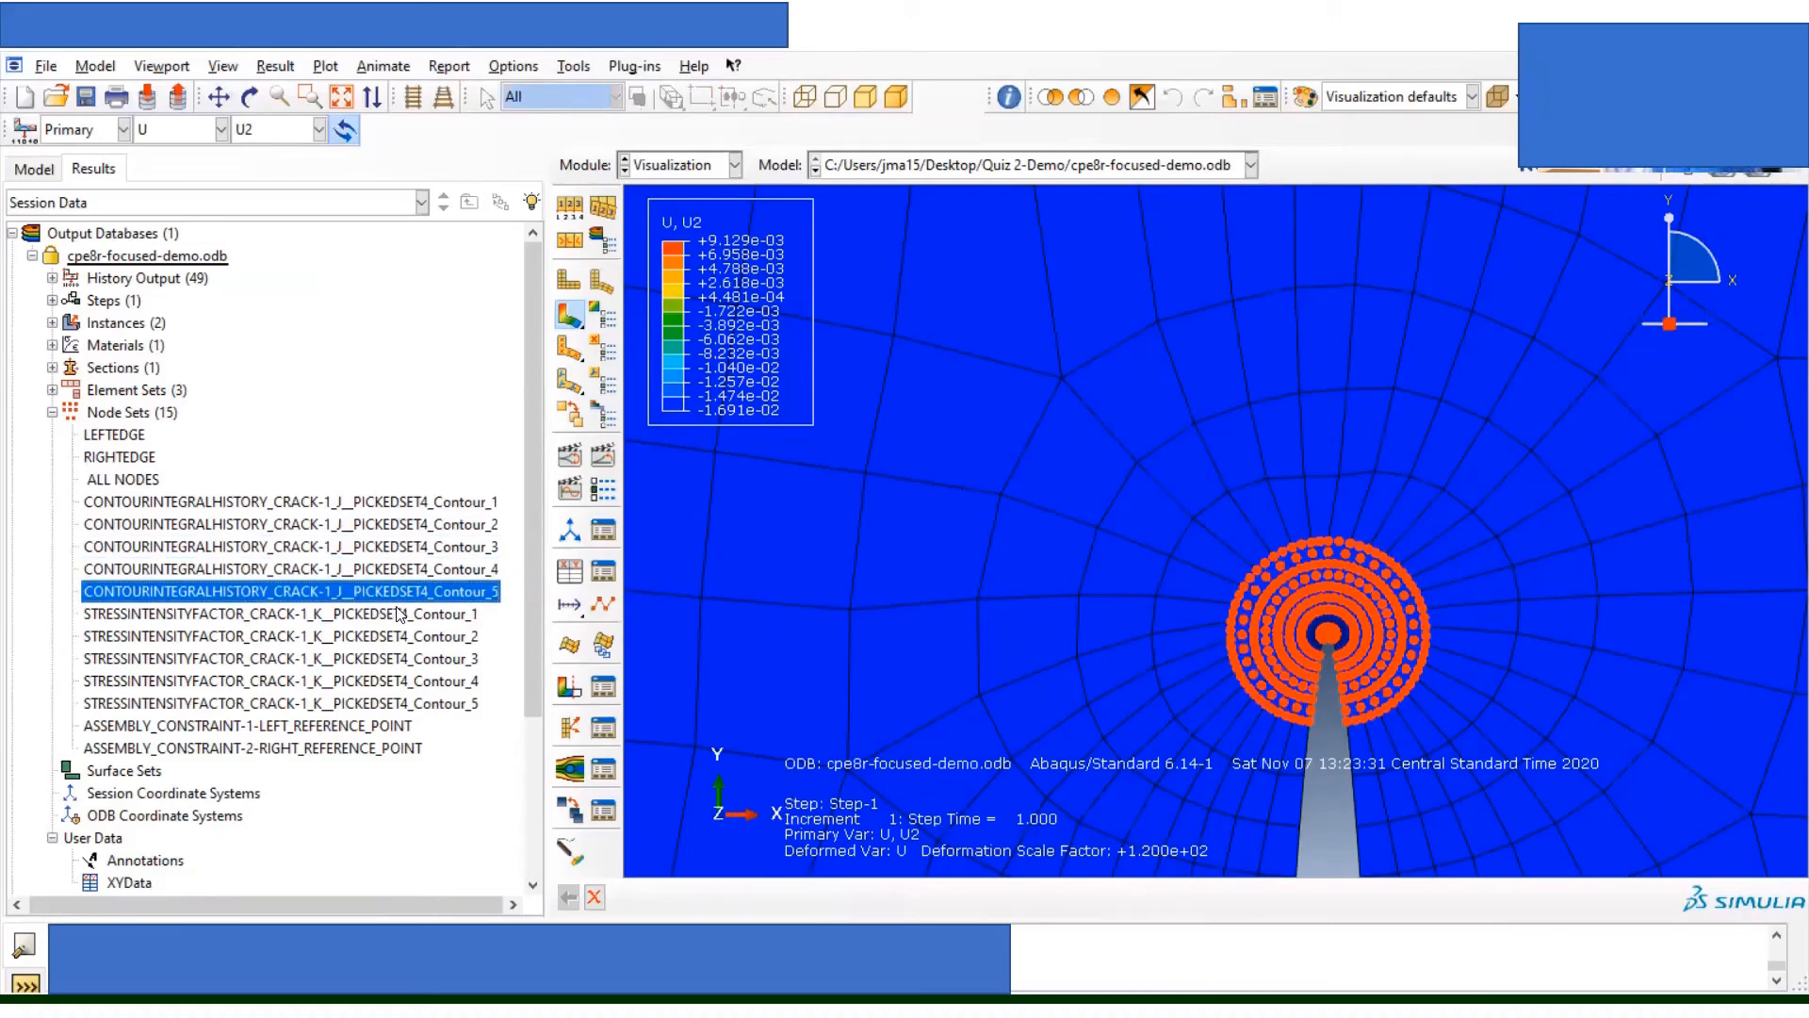
Step: Highlight the crack's stress intensity factor node sets in turn, from Contour_1 to Contour_5, to examine their extent
left_click(396, 614)
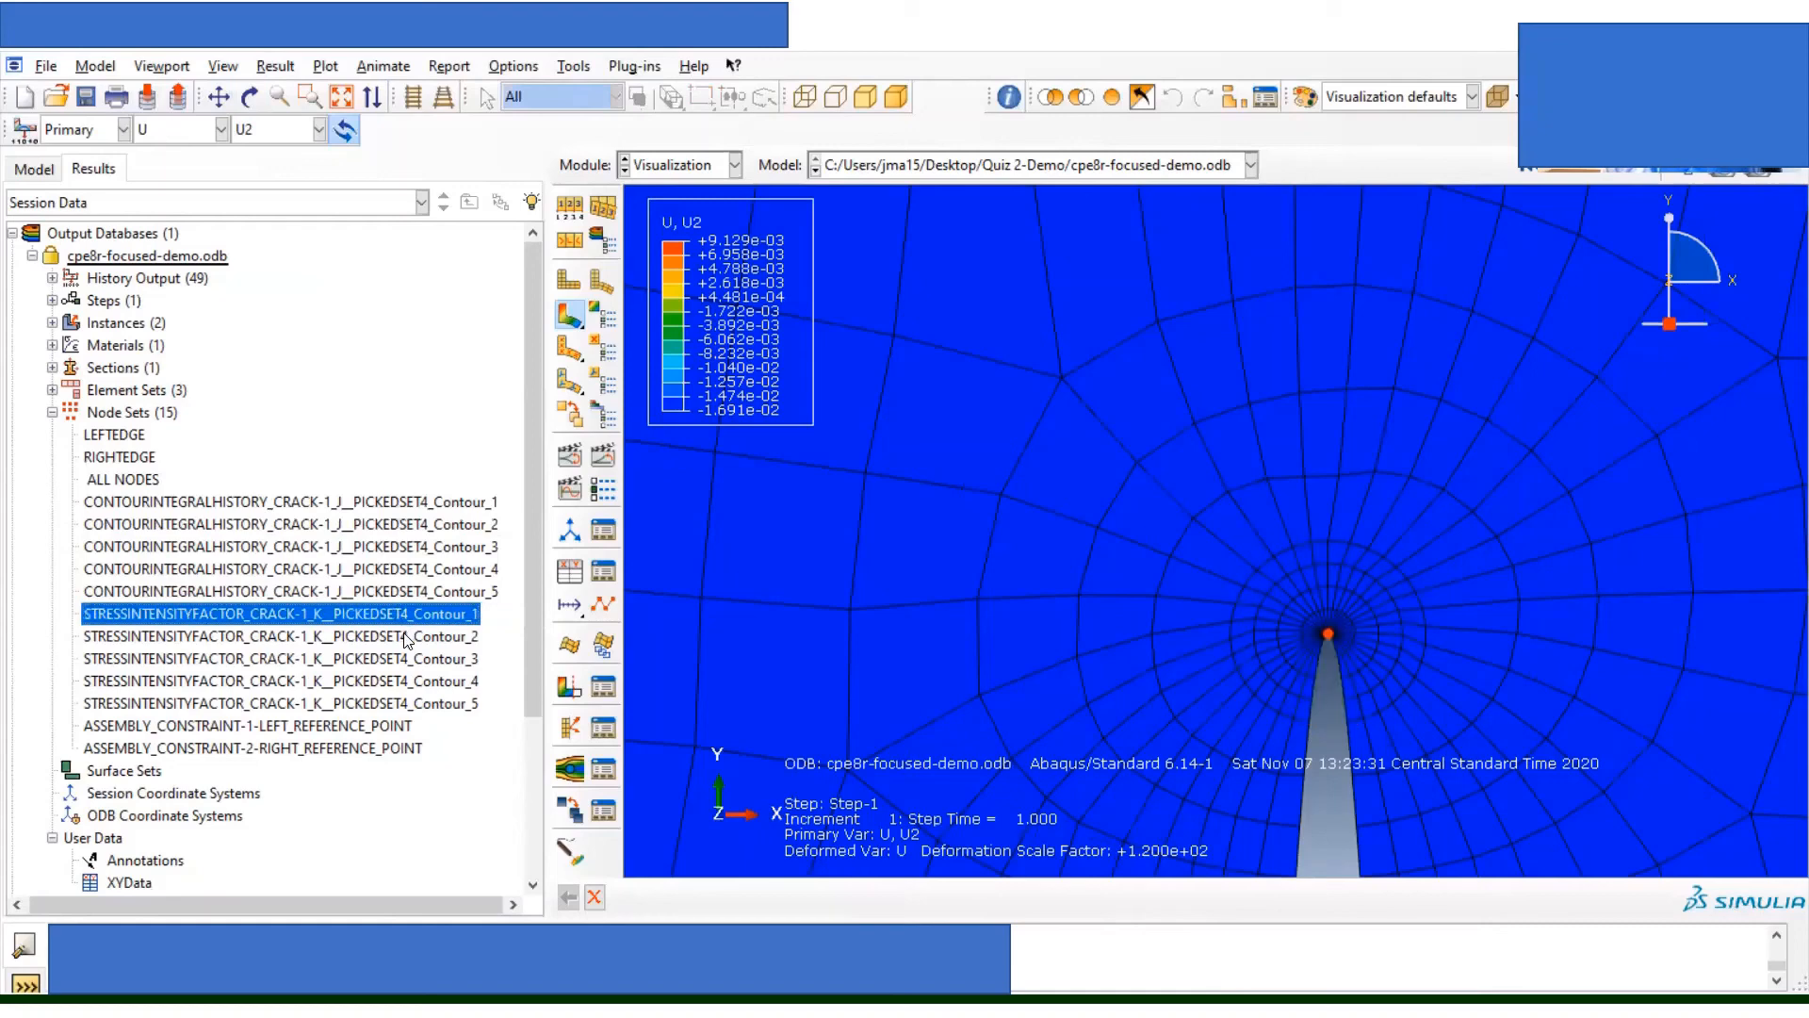
left_click(404, 636)
left_click(394, 661)
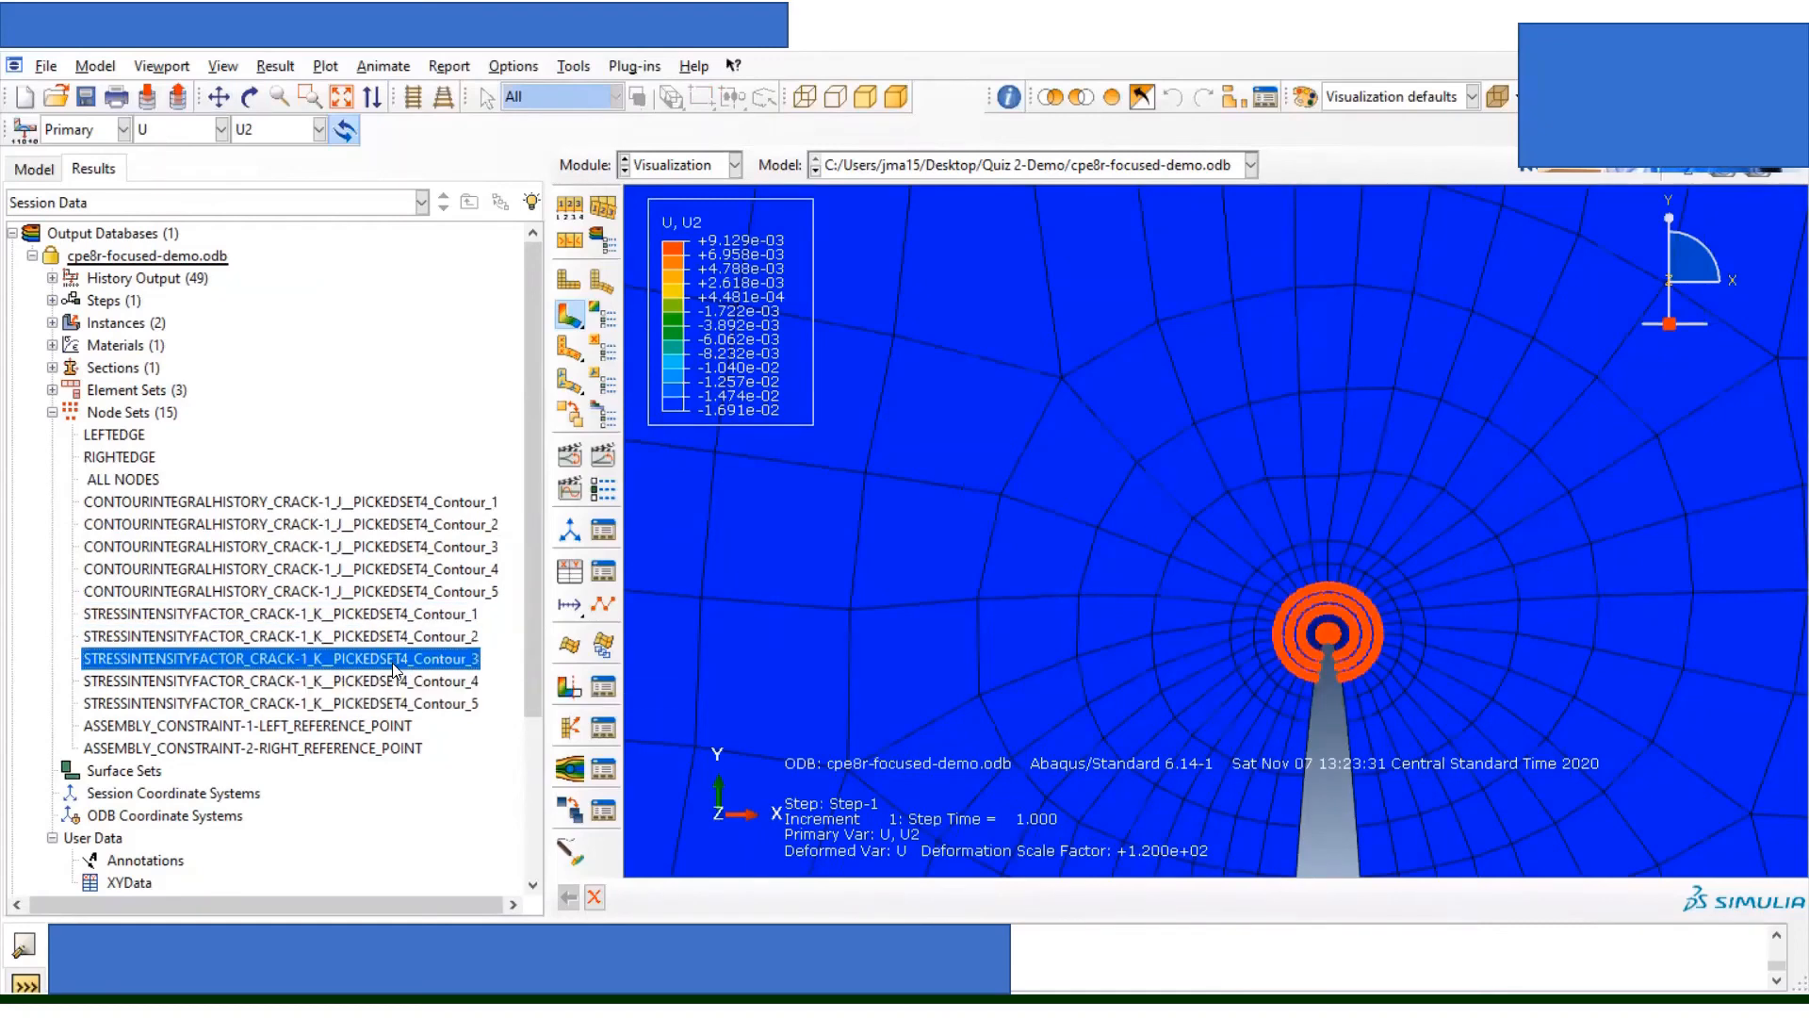
left_click(395, 682)
left_click(392, 704)
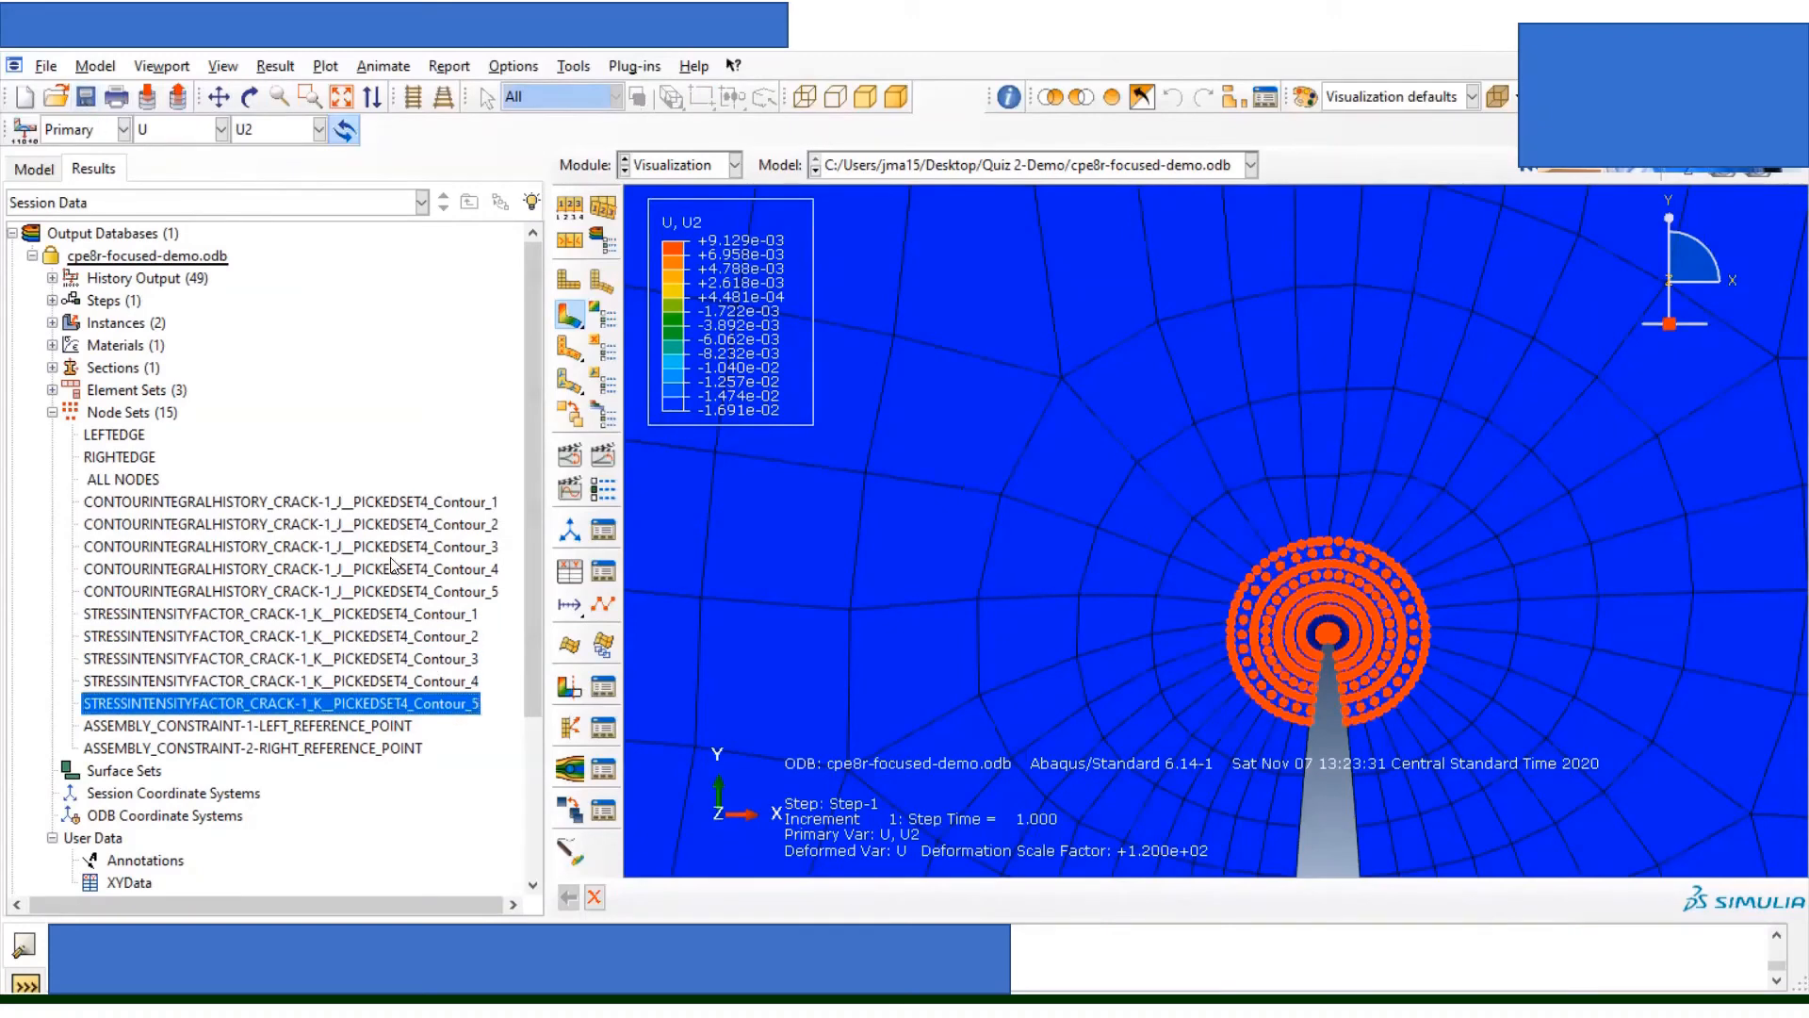
Step: Highlight the left and right constraint reference point node sets to locate them on the whole plate
left_click(379, 726)
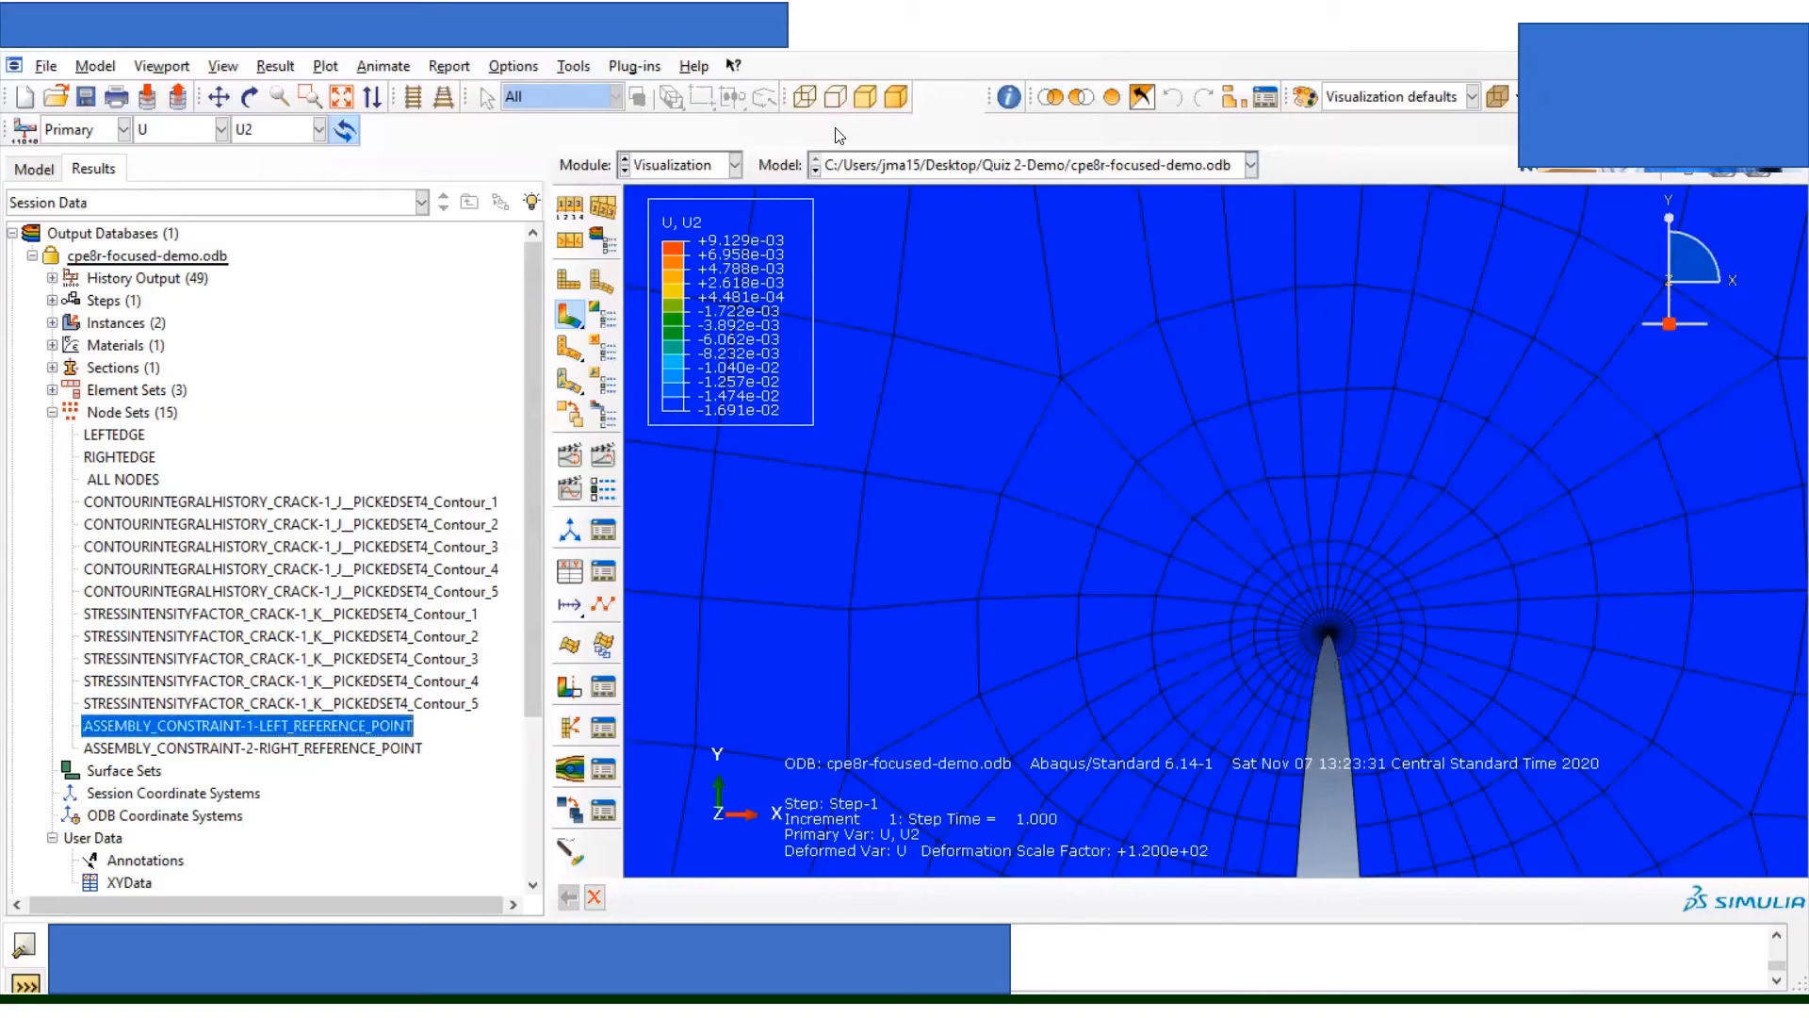
left_click(343, 97)
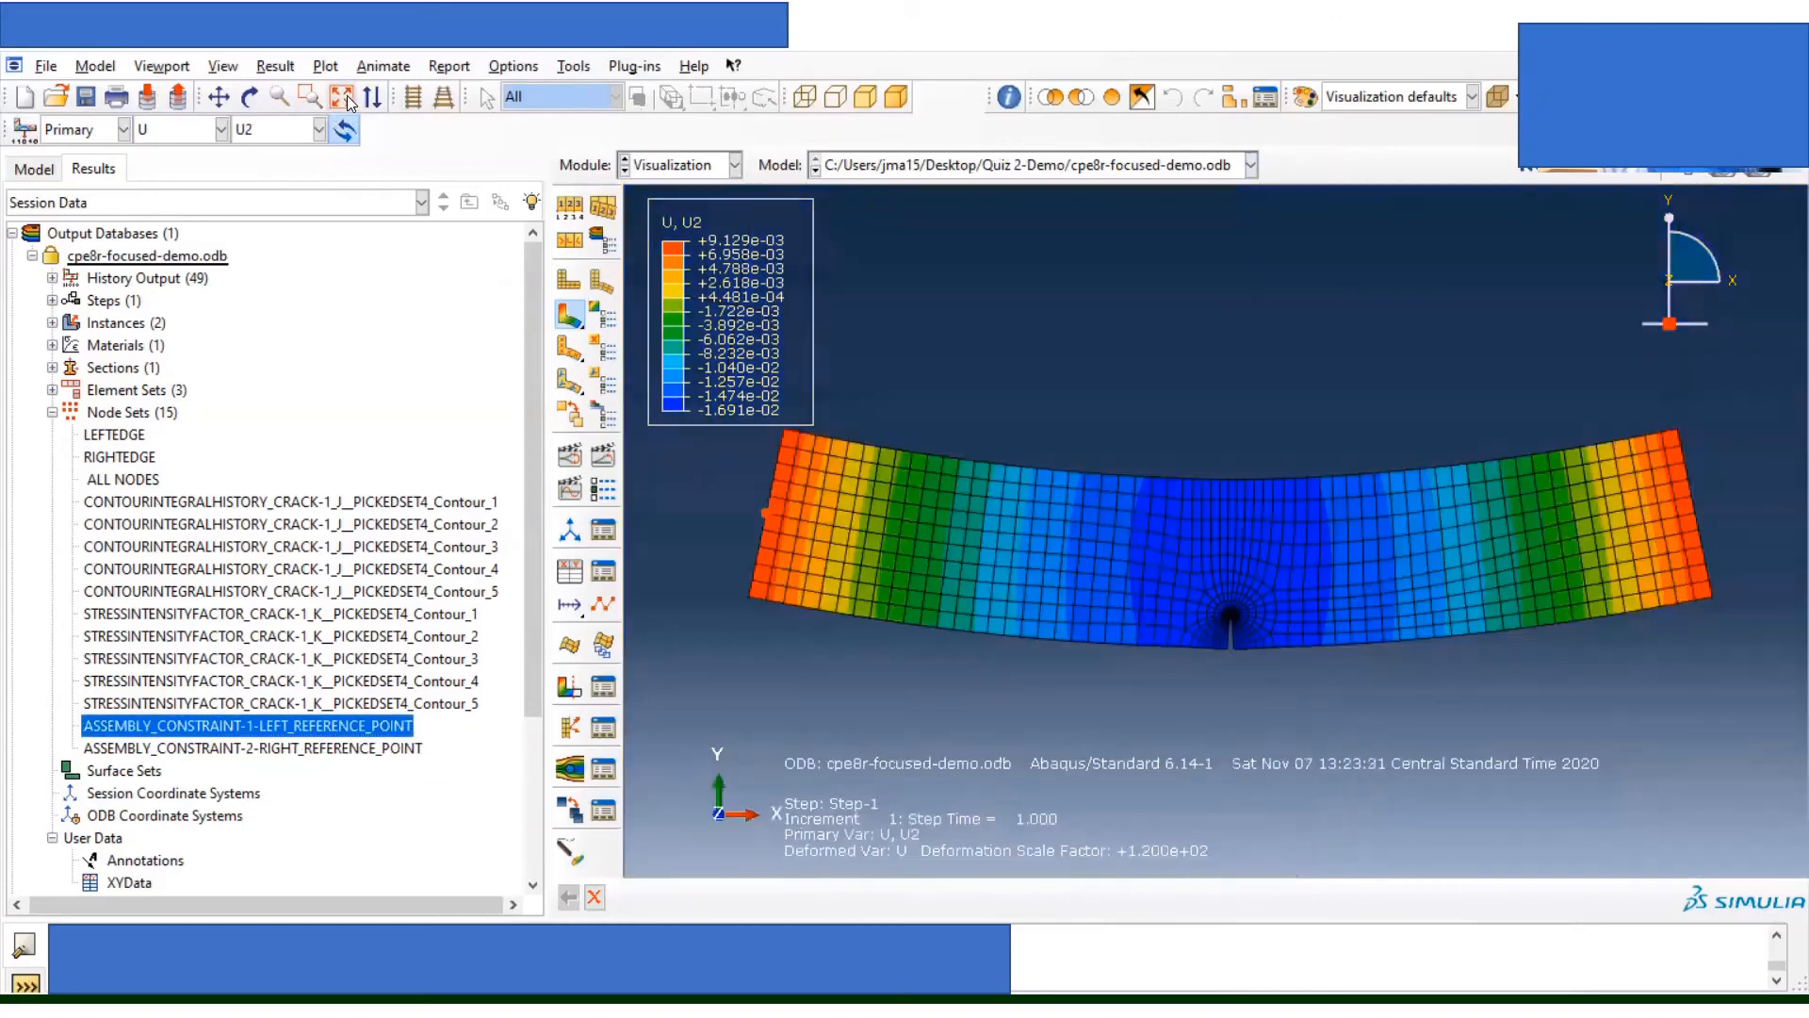
left_click(330, 750)
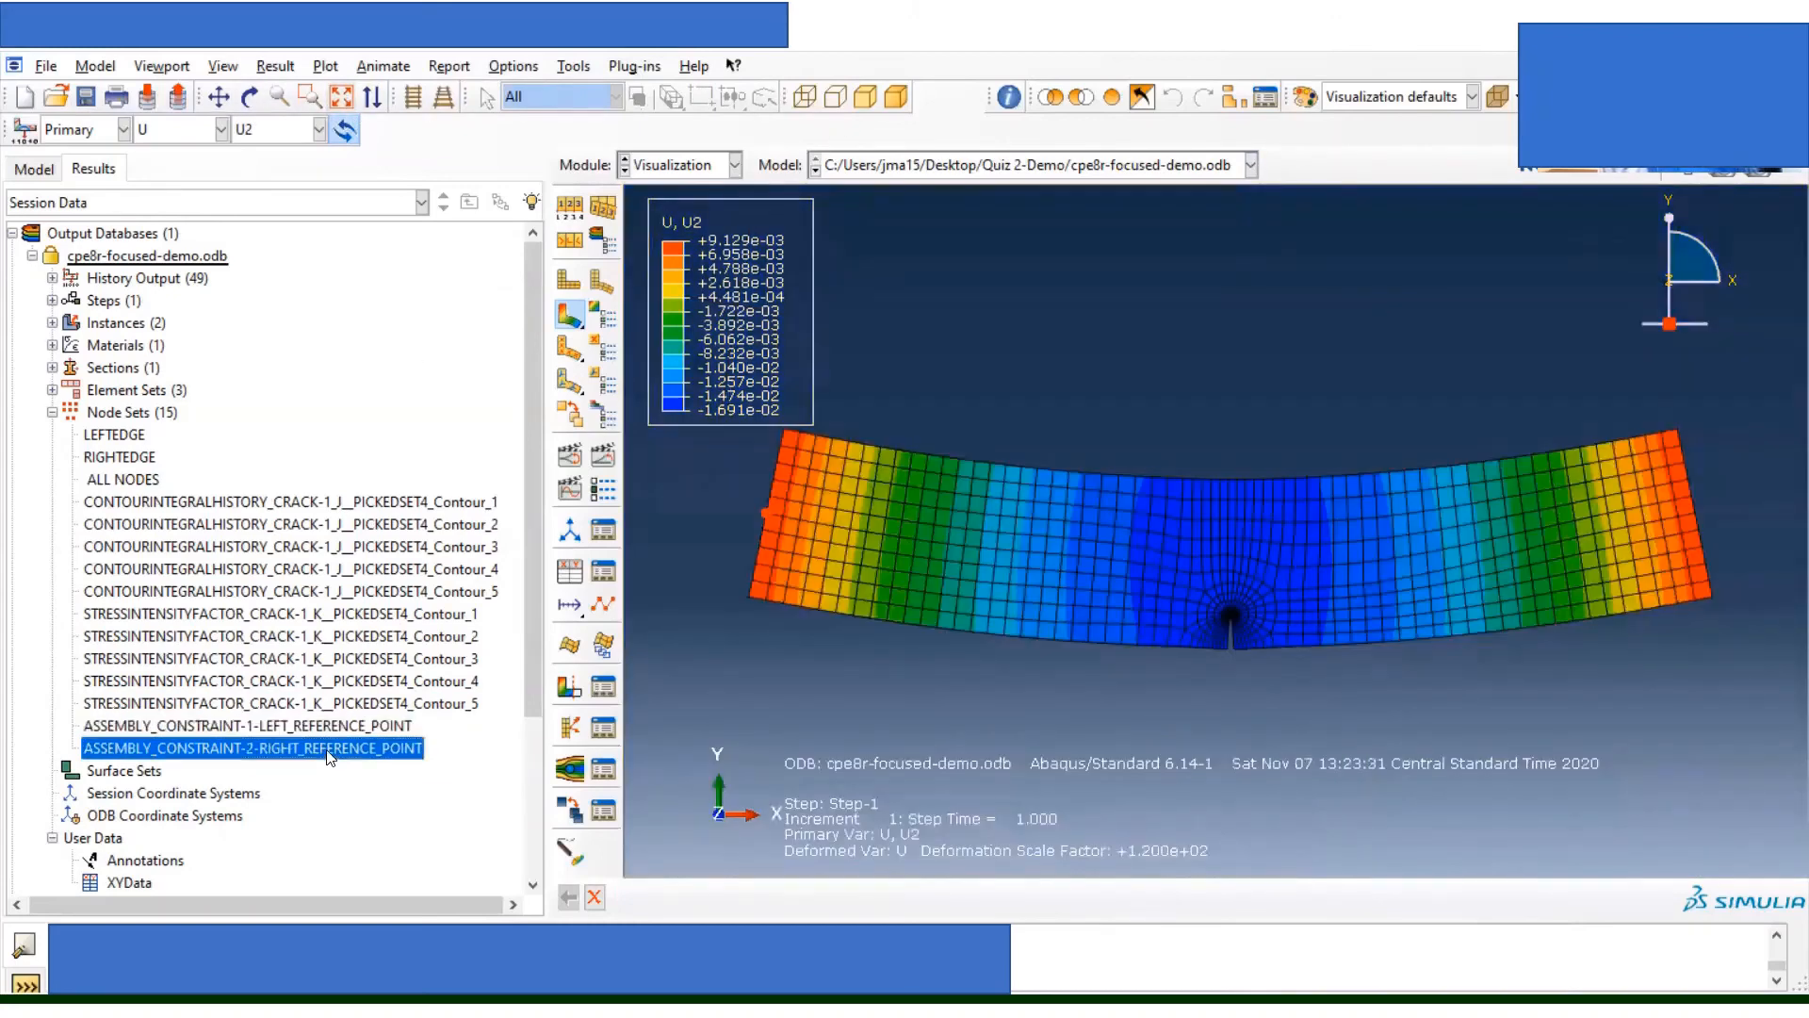
left_click(329, 725)
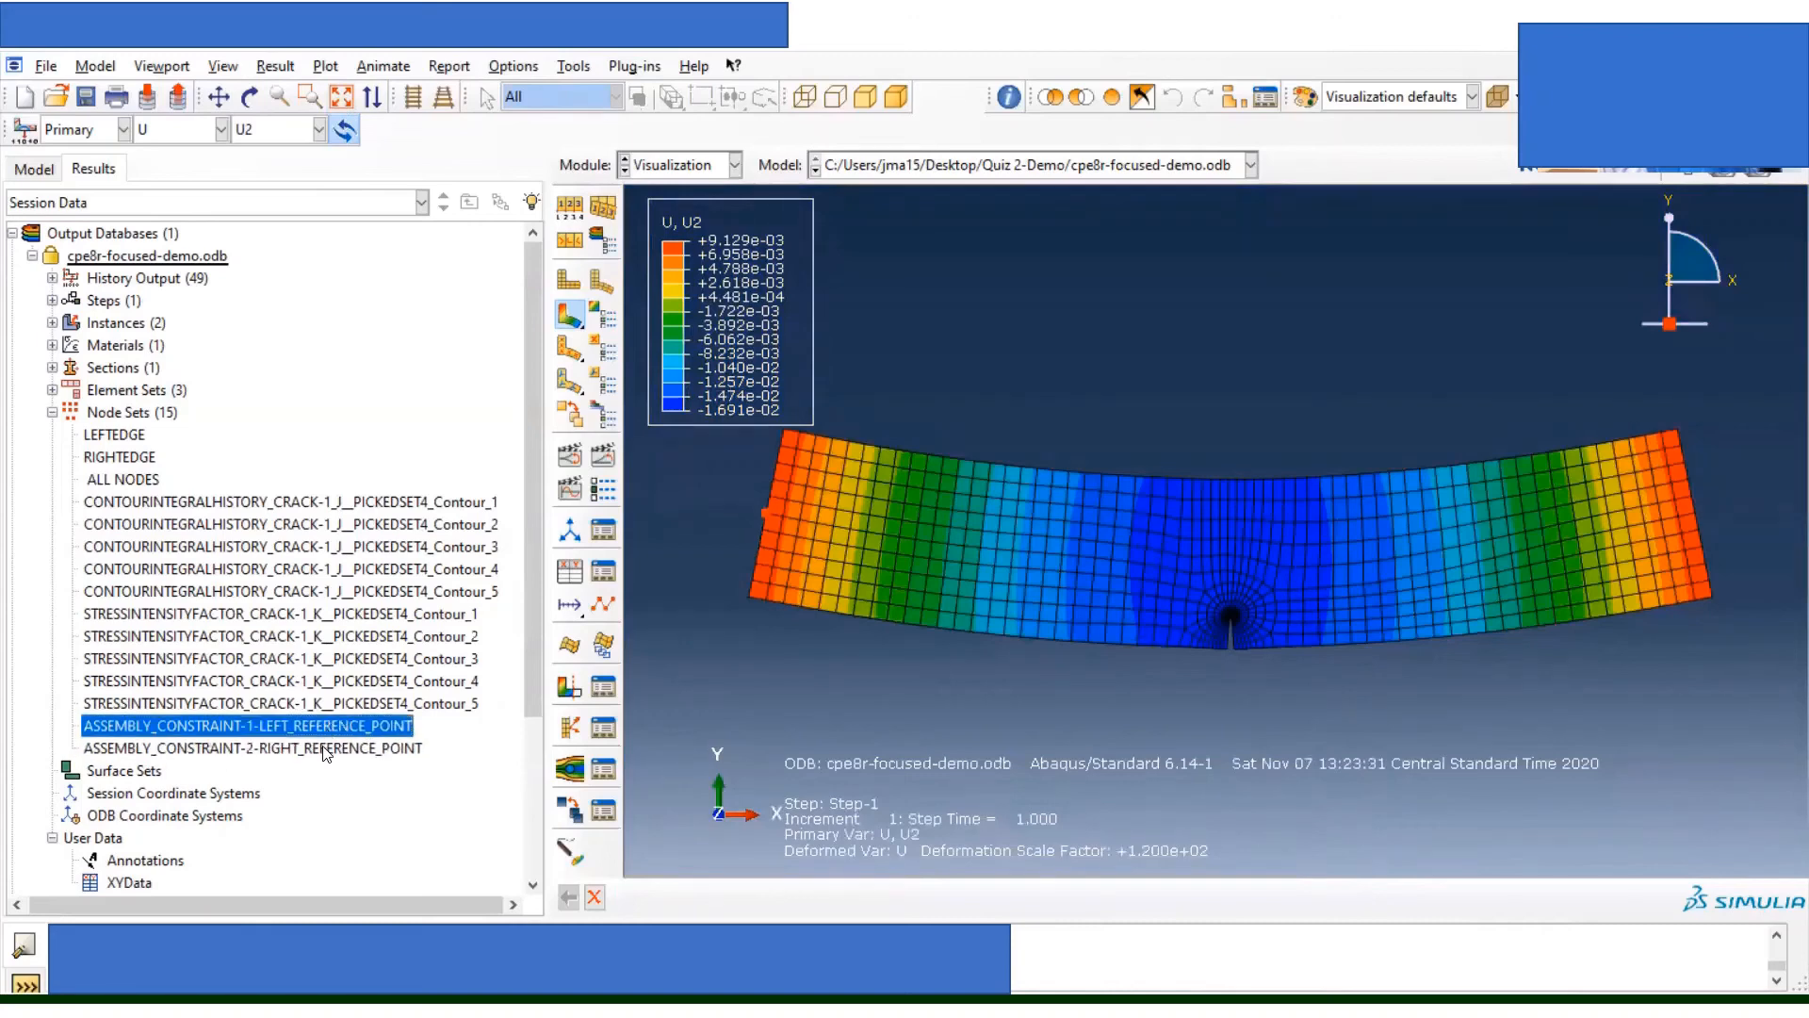
left_click(325, 749)
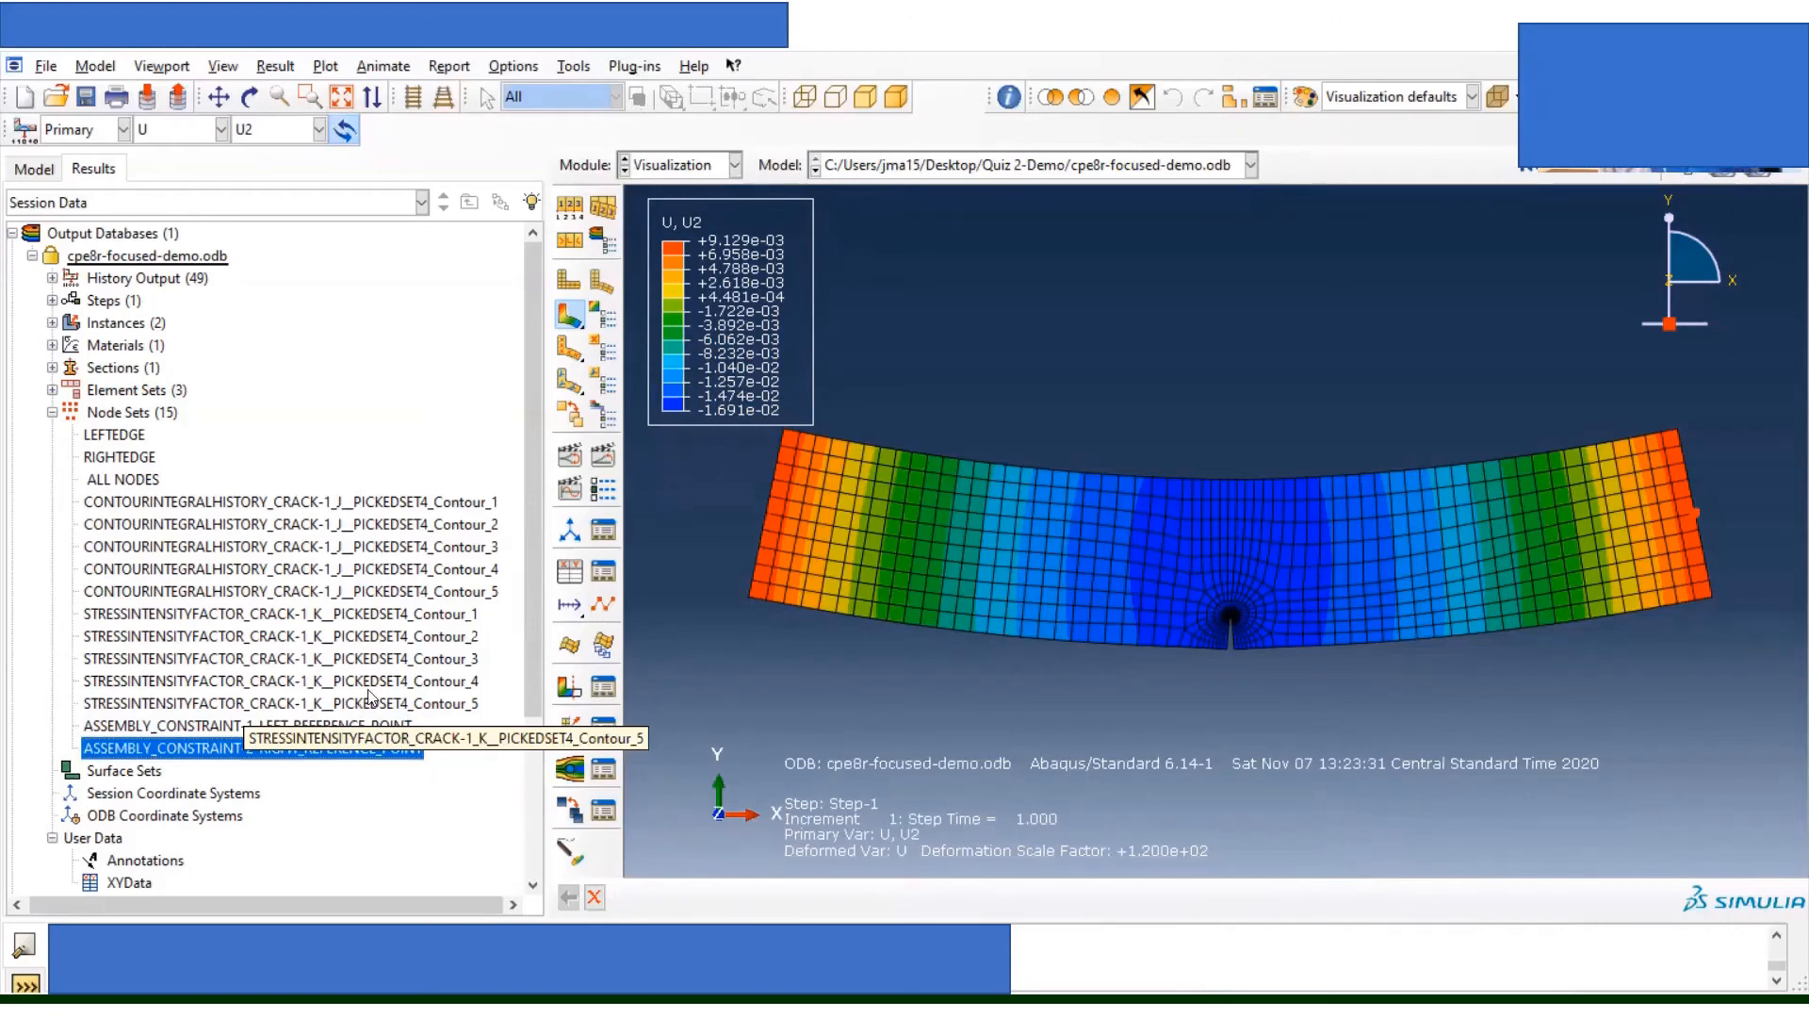
Step: Collapse the node sets, expand the first history output group, and examine the full names of its crack propagation and J-integral entries
left_click(51, 412)
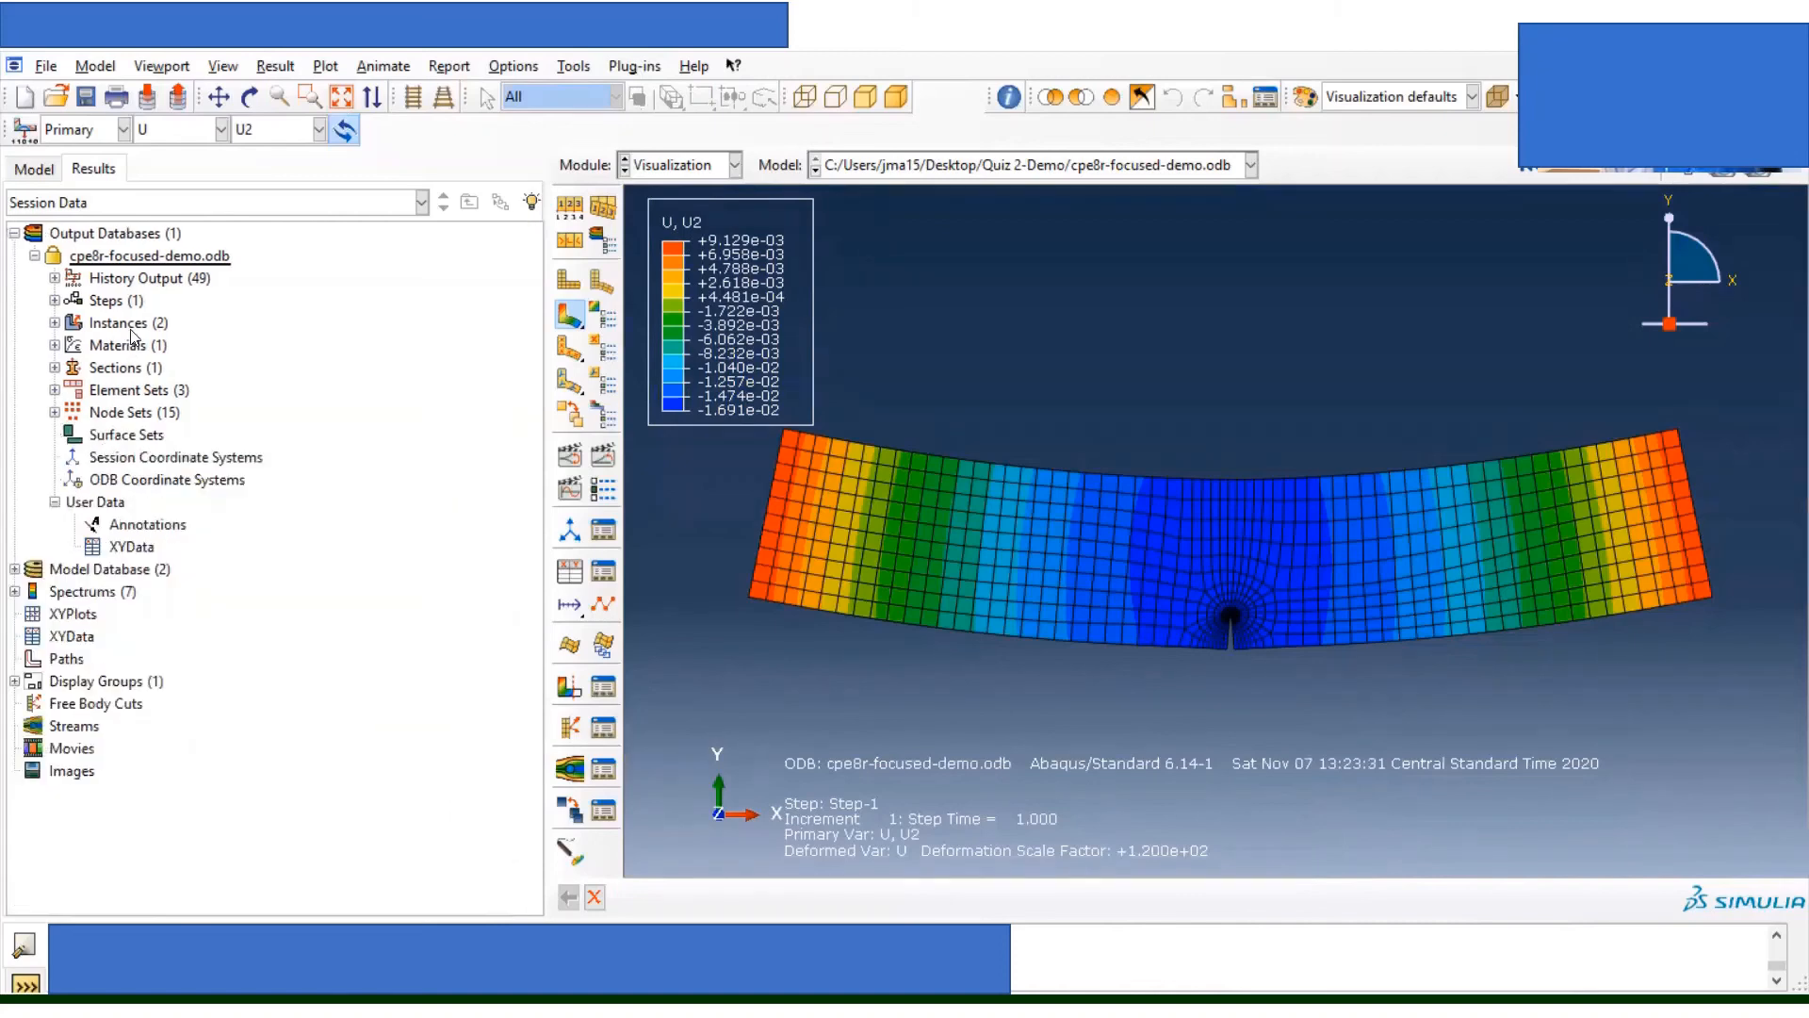
left_click(55, 279)
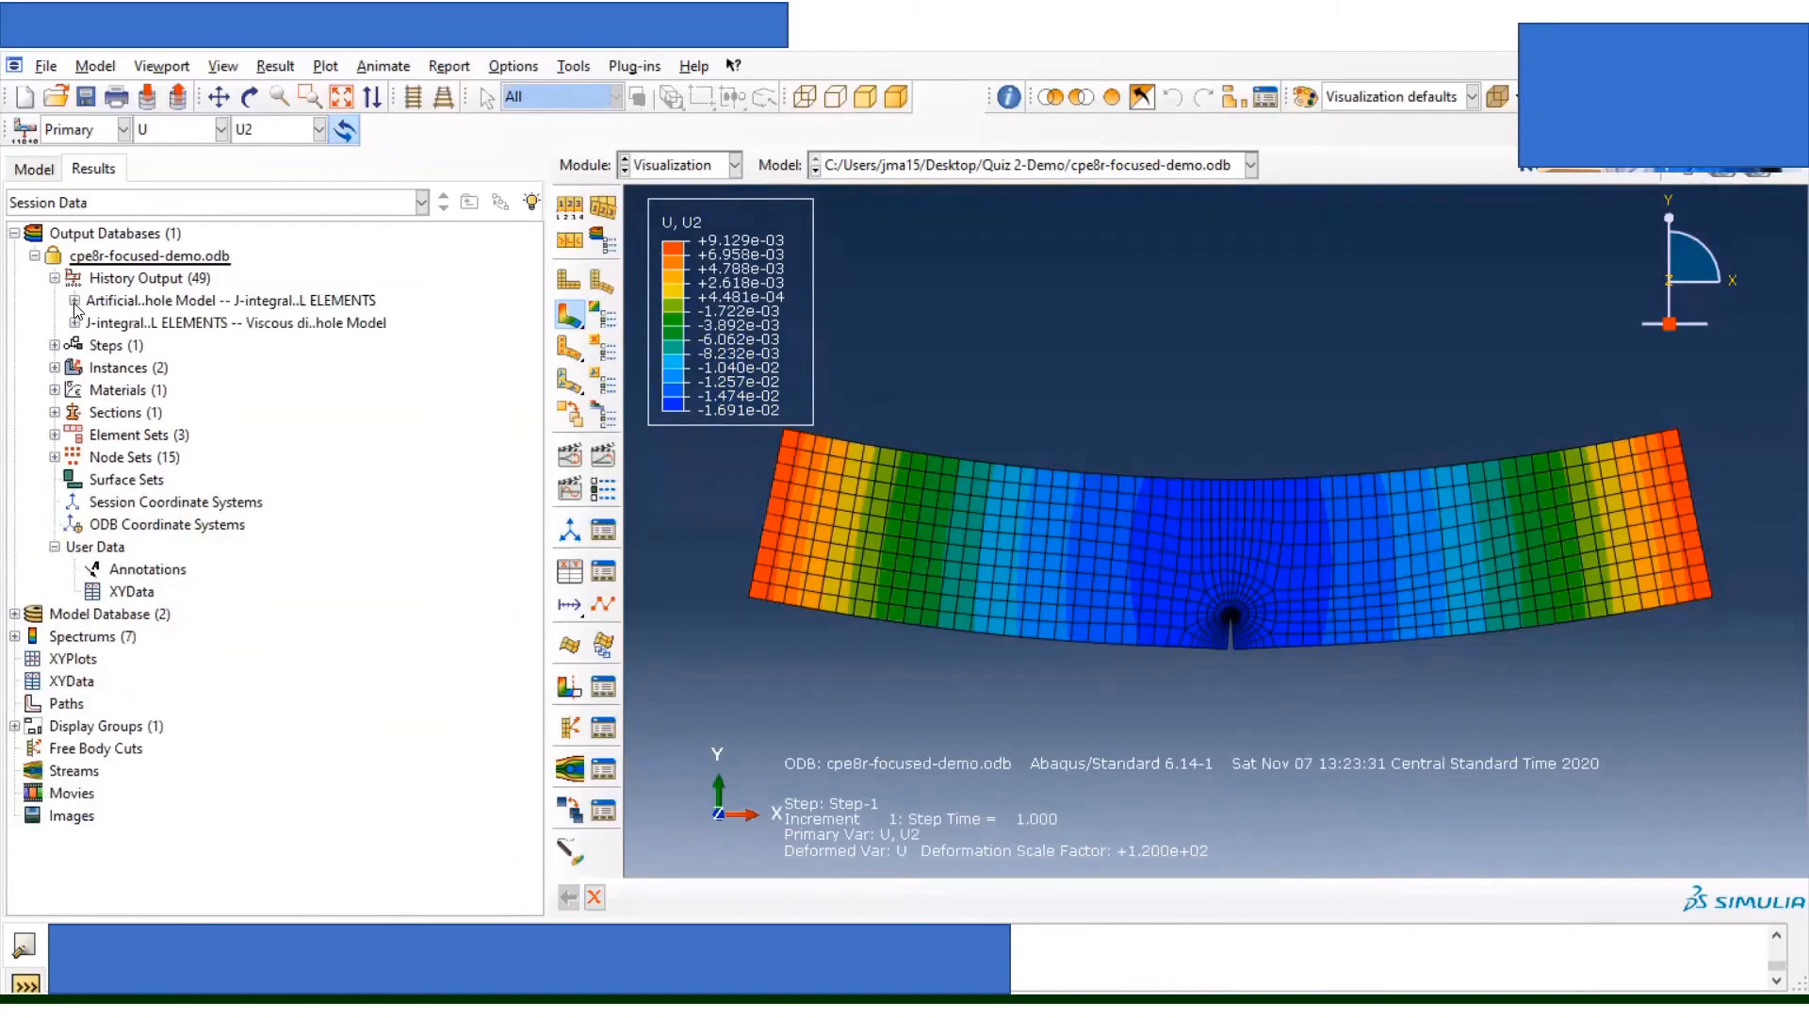
left_click(75, 302)
scroll(424, 624, "down", 2)
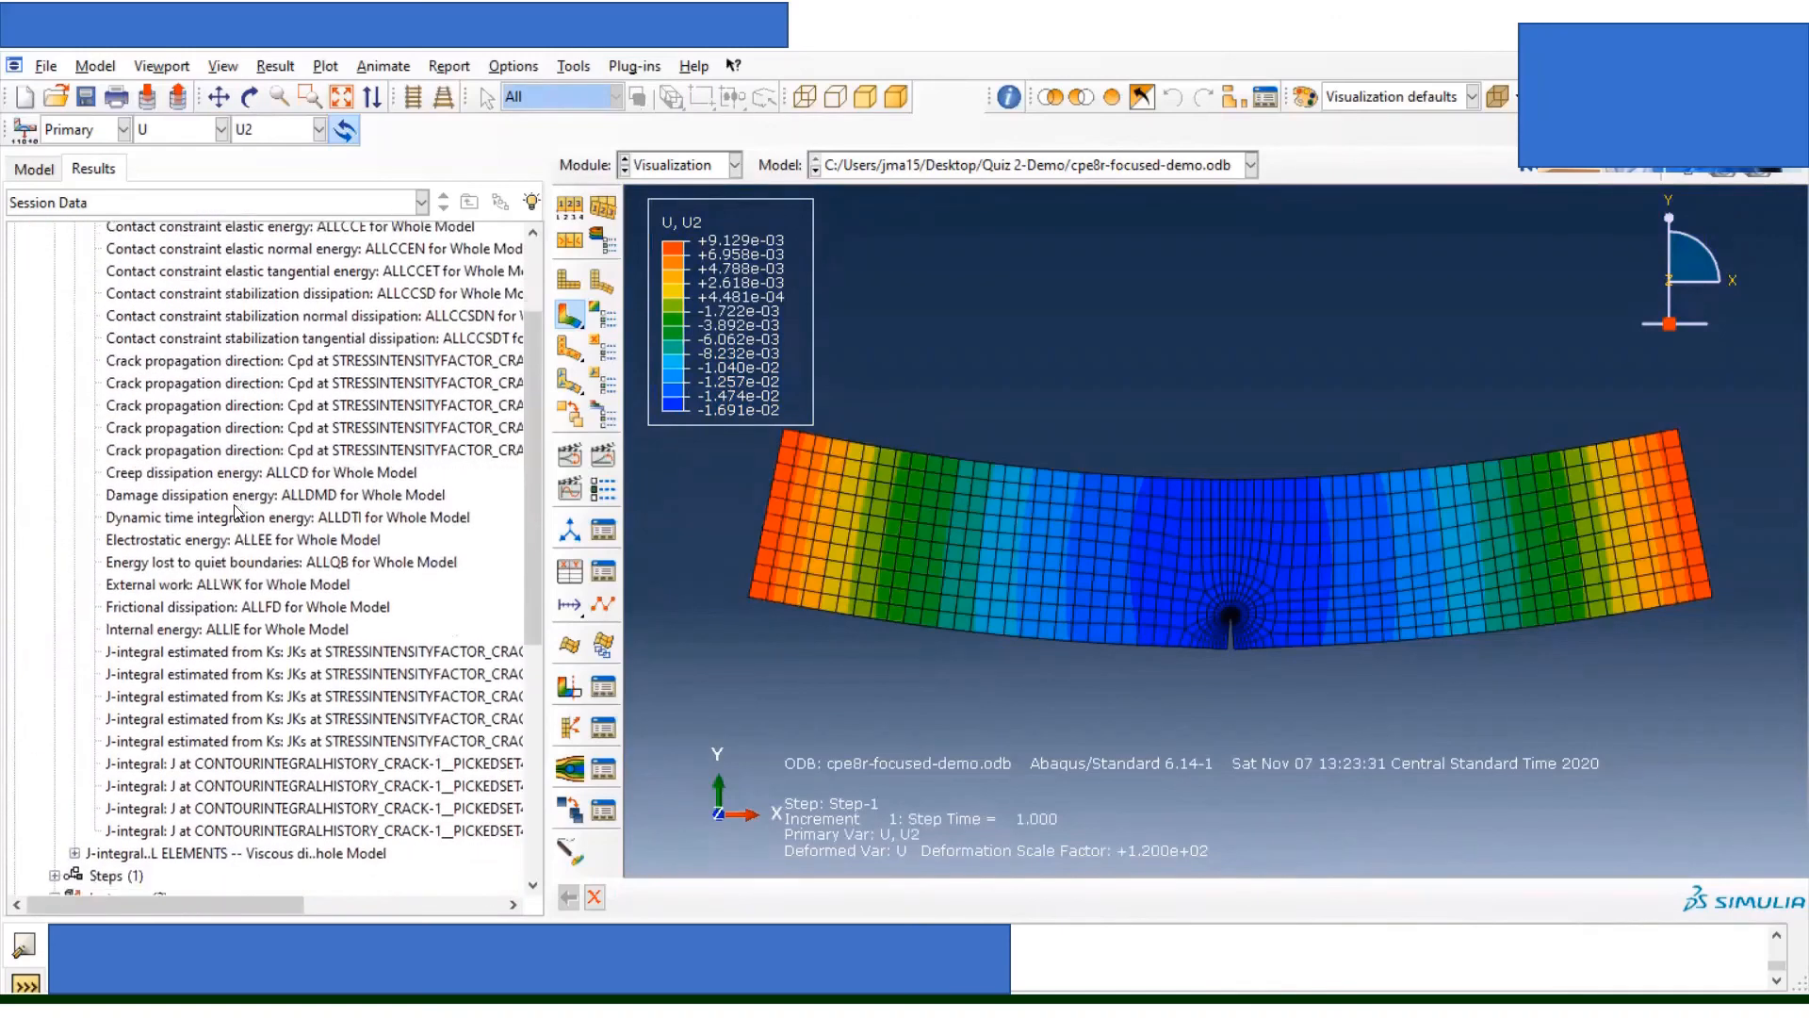
left_click_drag(548, 575, 698, 603)
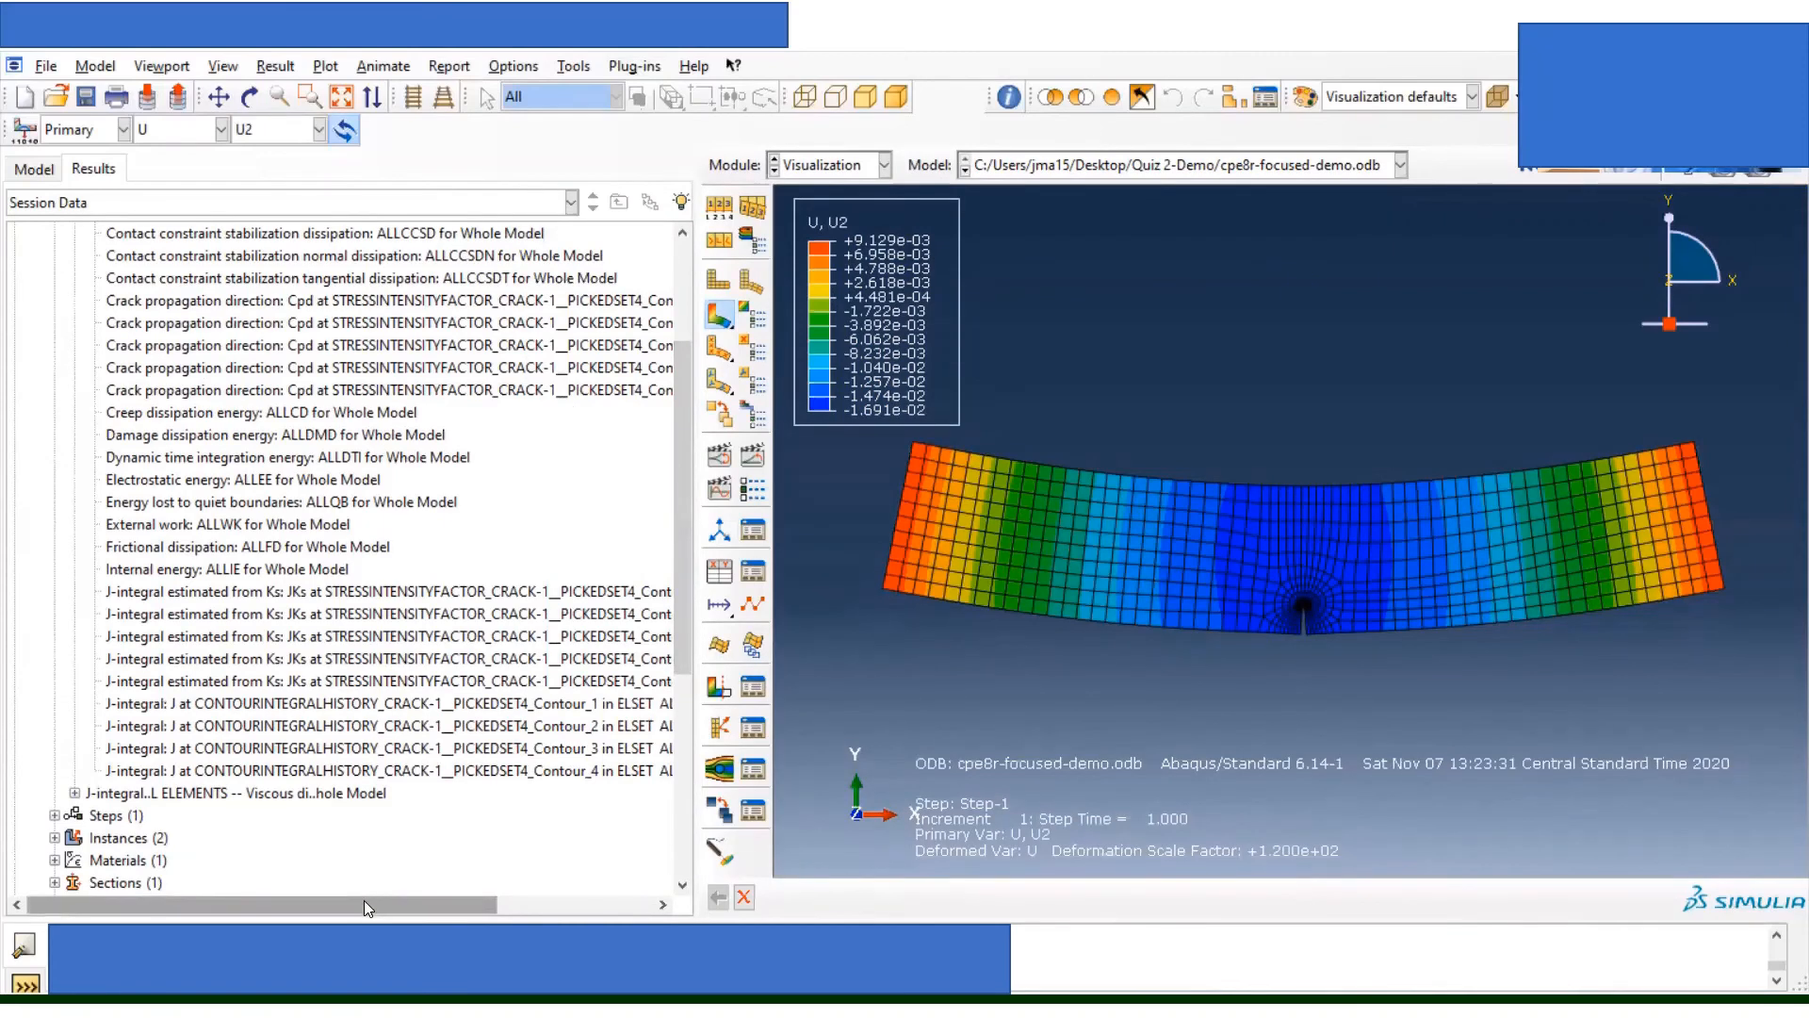
left_click_drag(363, 901, 500, 903)
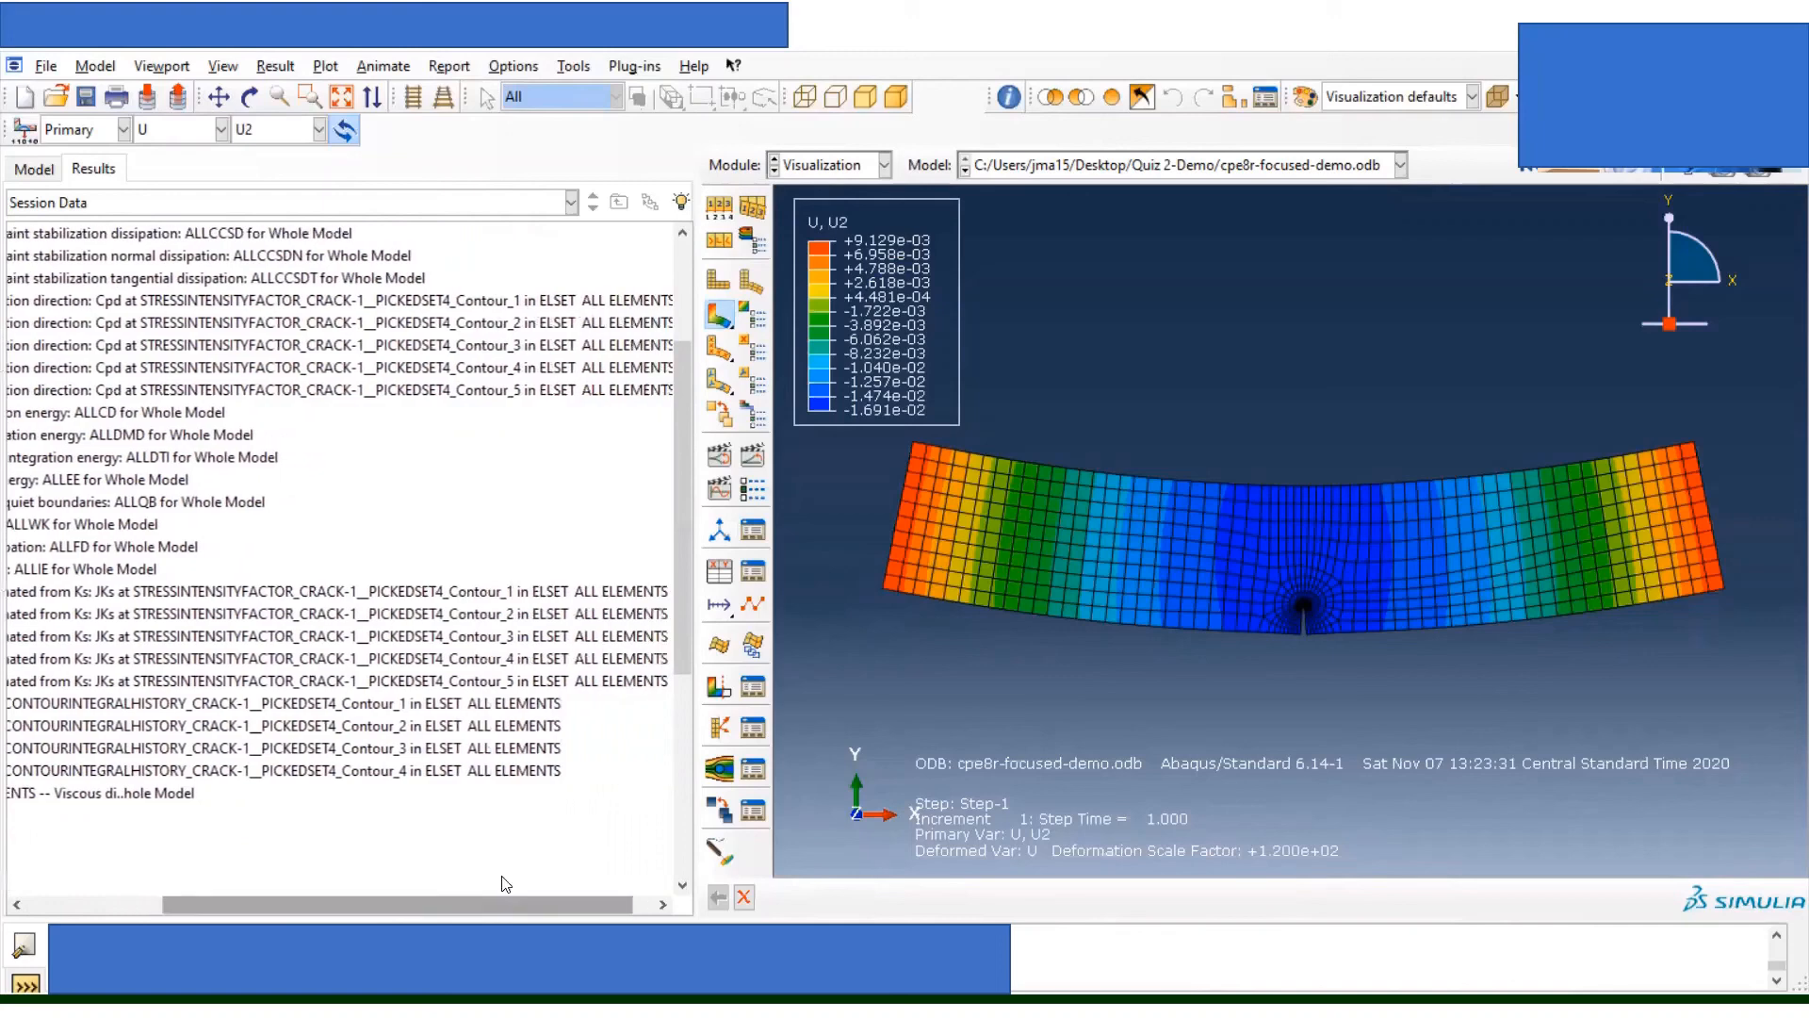
Step: Plot the contour integral J history for Contour_1 and look through the matching J entries for Contour_2 through Contour_4
double_click(473, 705)
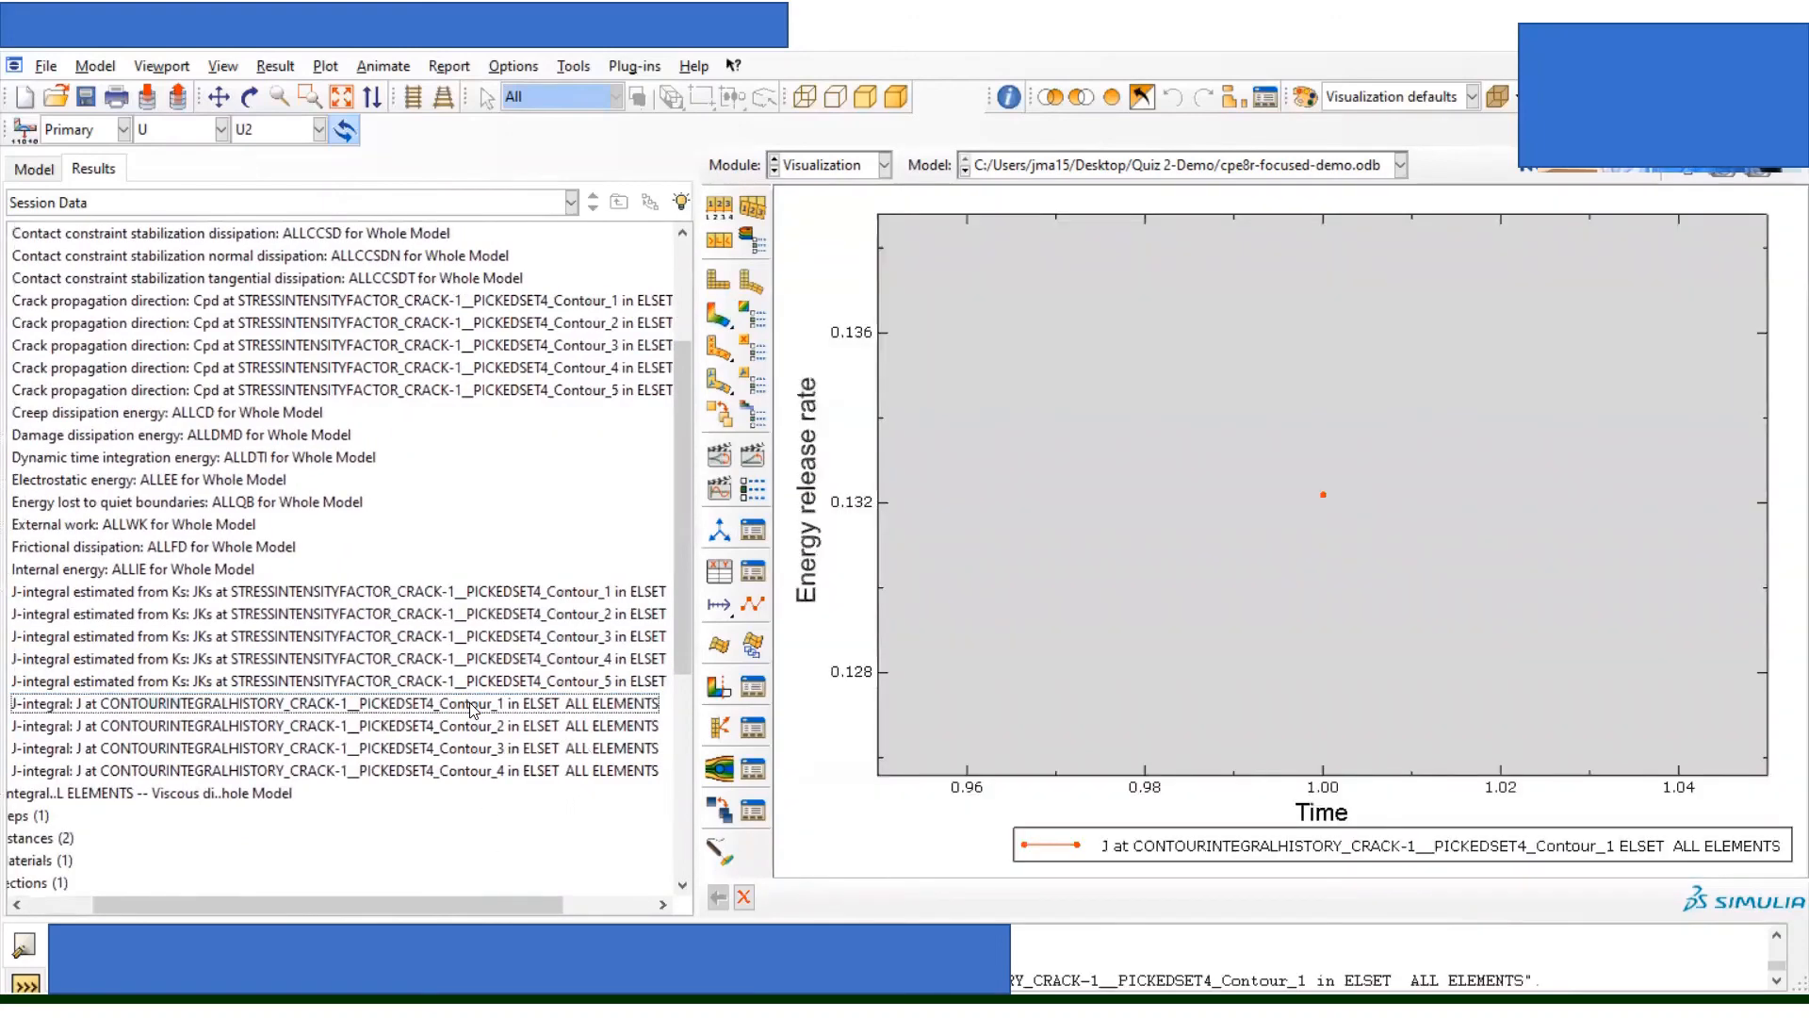
left_click(426, 729)
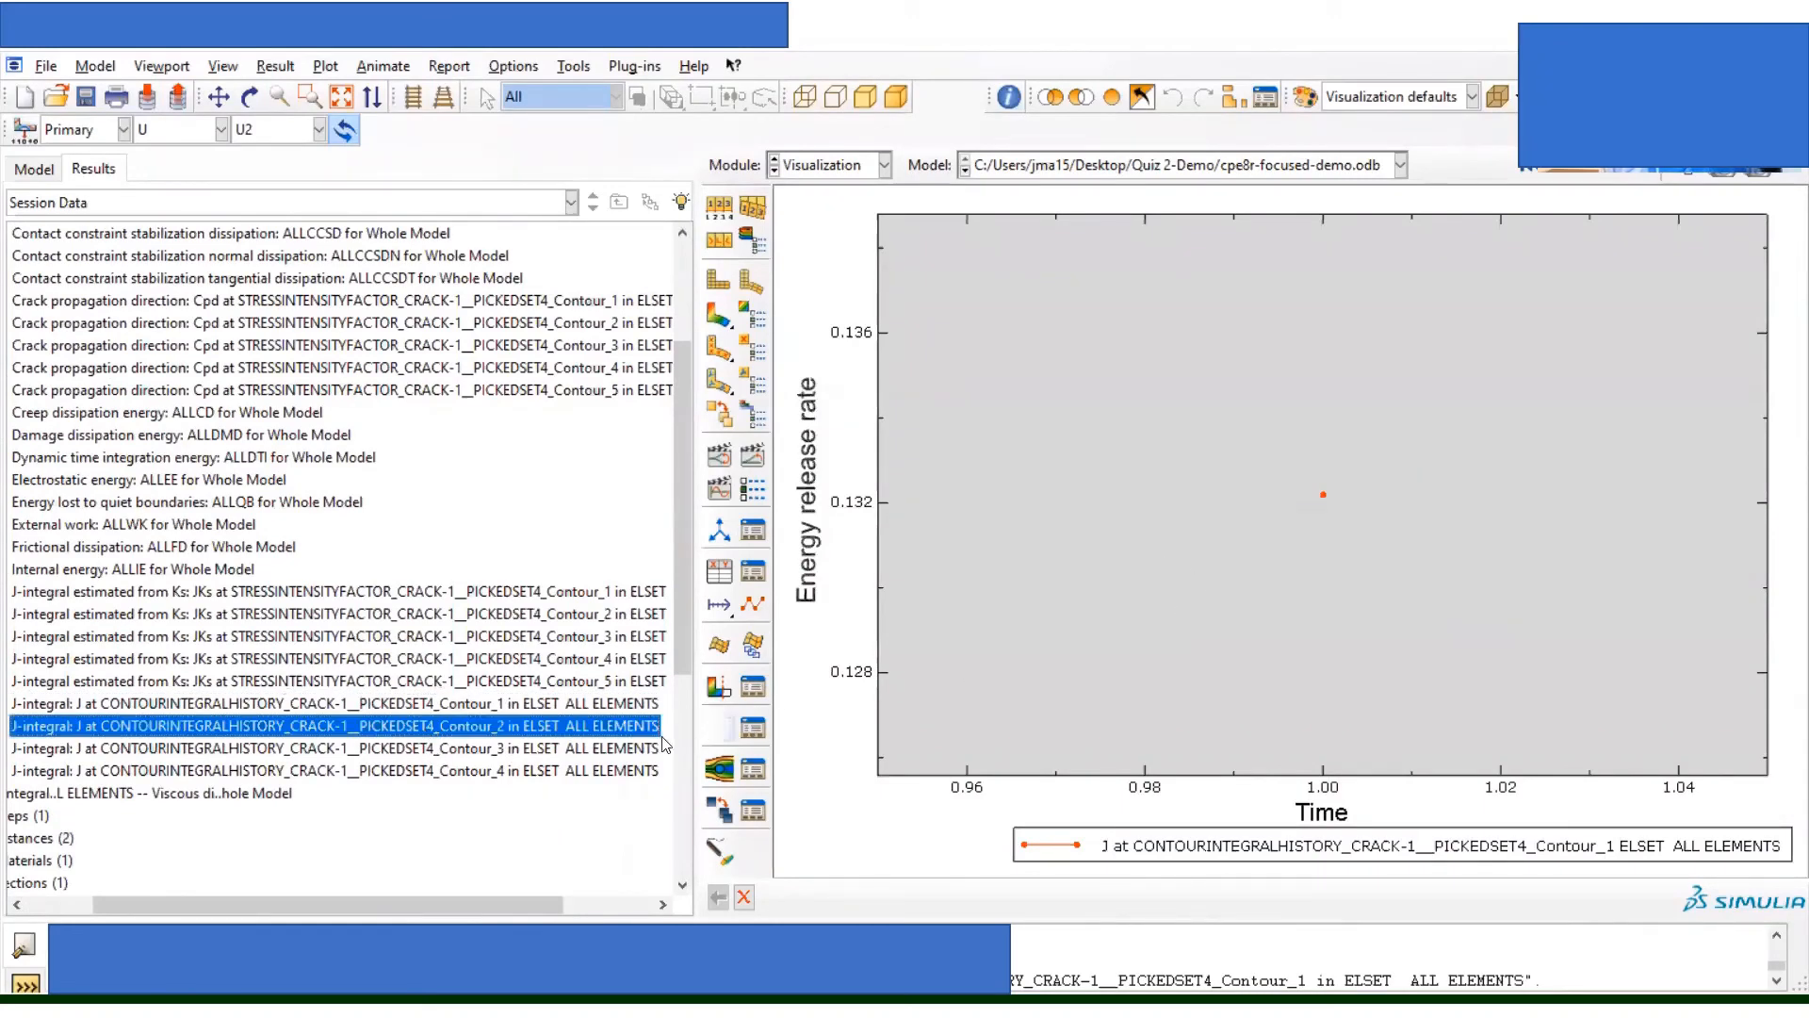
left_click(577, 749)
left_click(552, 778)
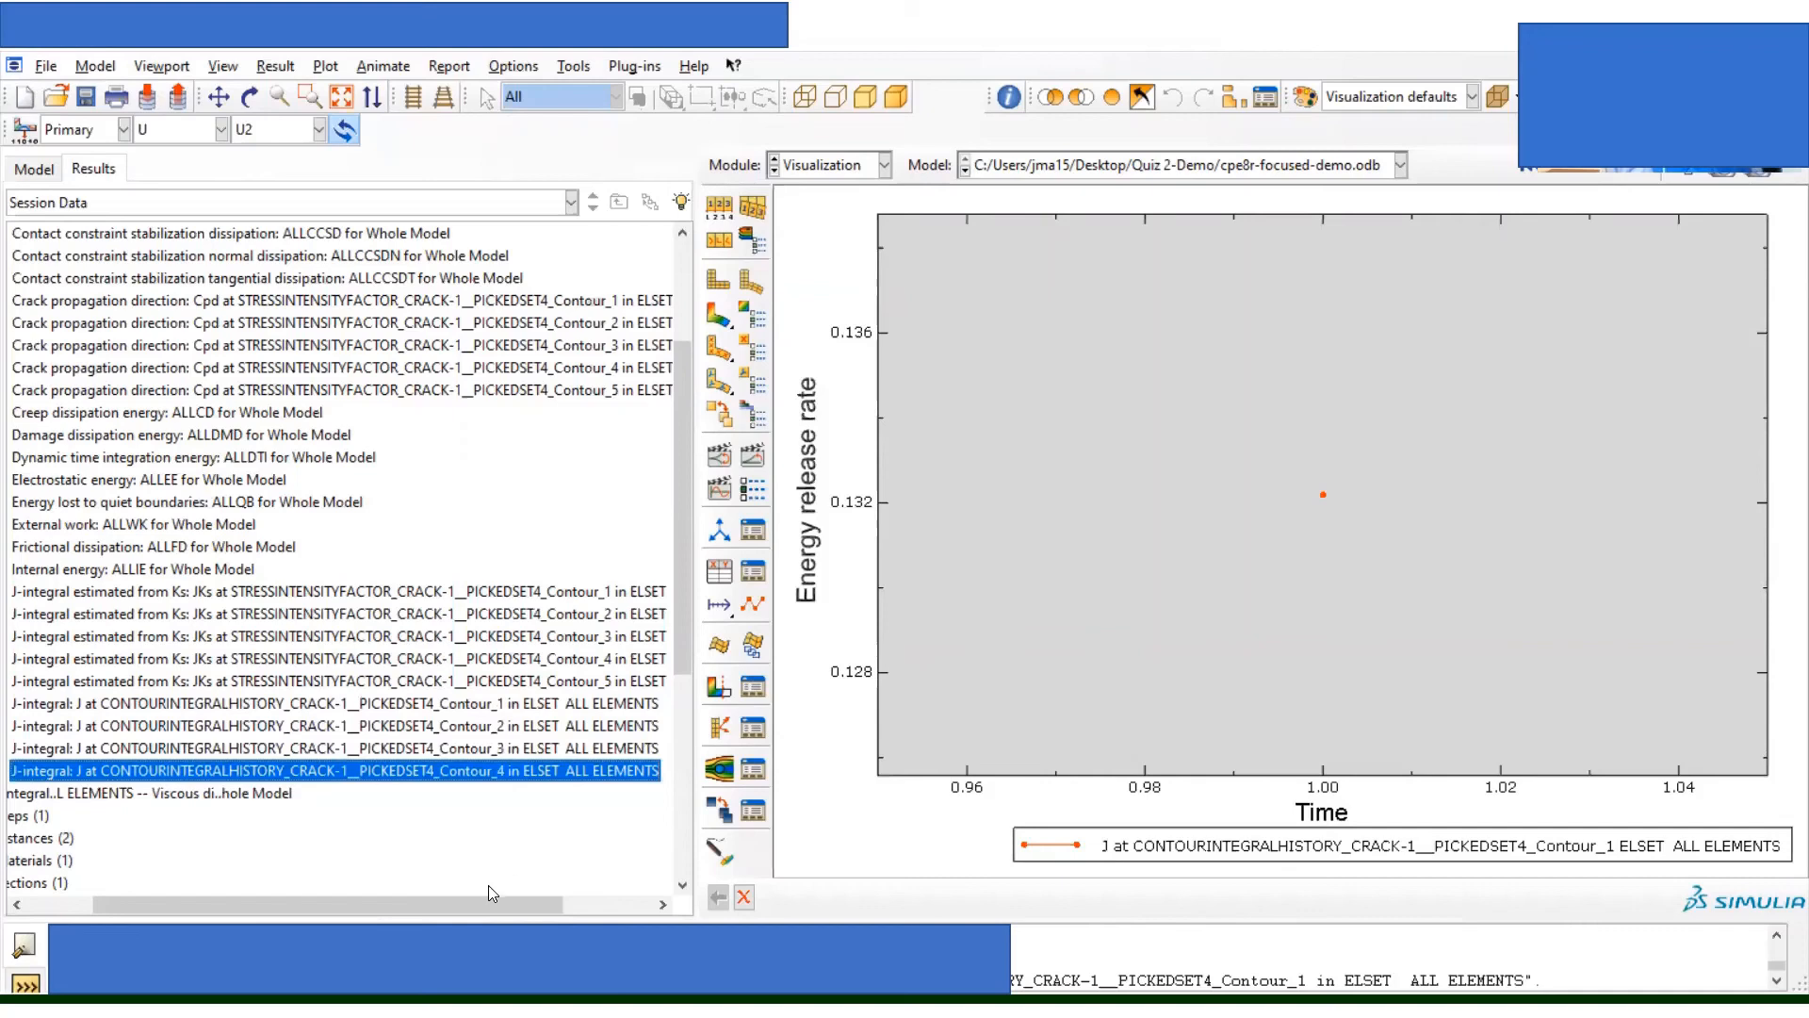
left_click_drag(465, 902, 401, 903)
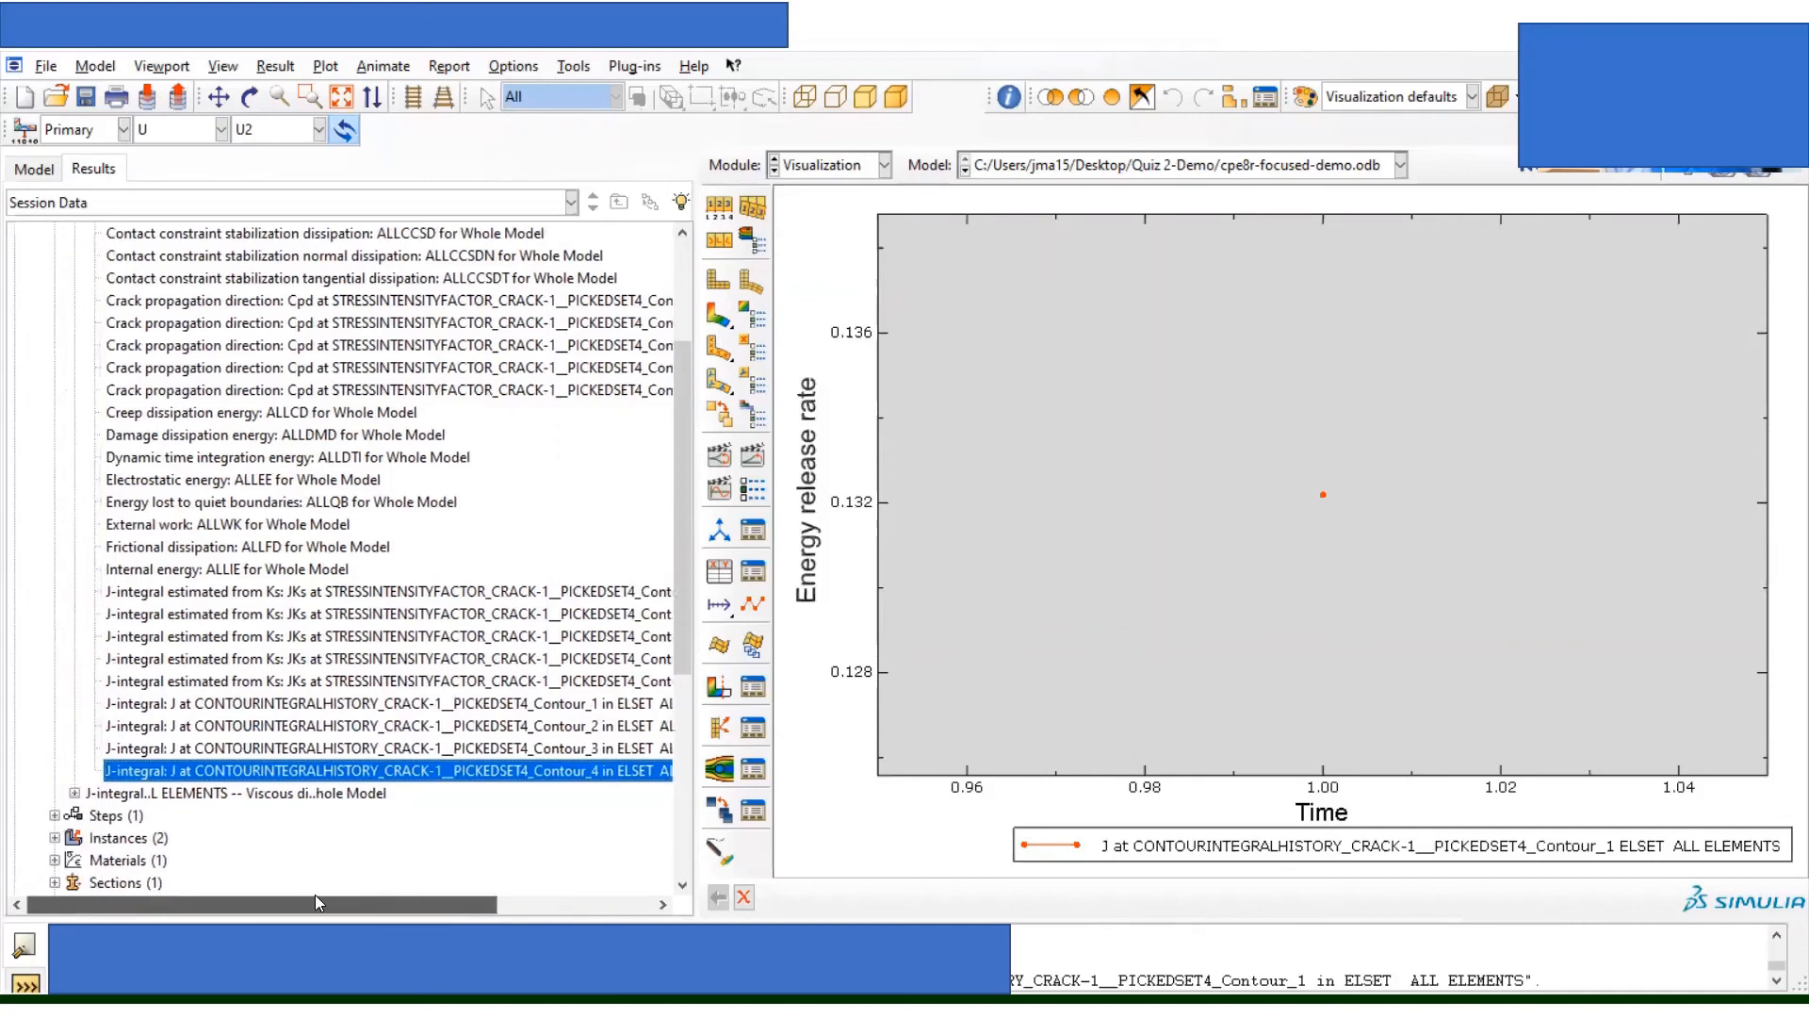
Step: Plot the contour integral J histories of Contour_1 through Contour_4 together and compare their points around time 1.00
left_click(277, 705)
left_click(277, 728, "shift")
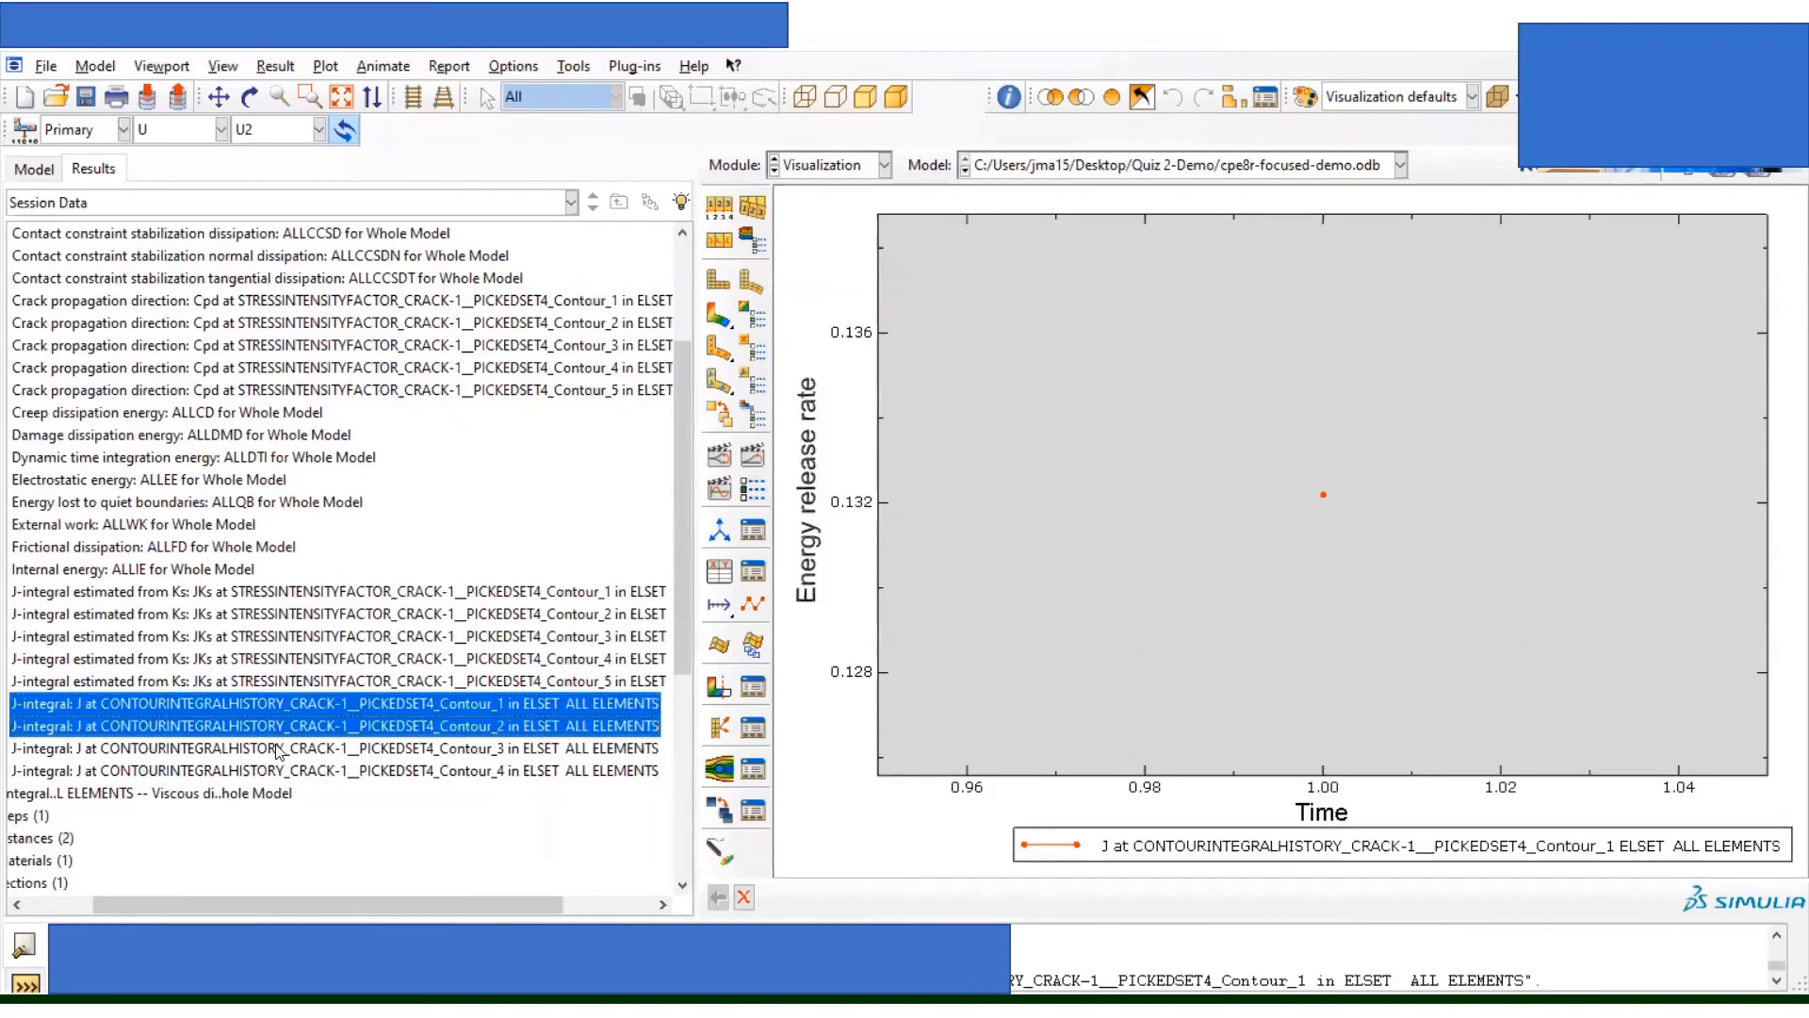
left_click(280, 748, "shift")
left_click(281, 771, "shift")
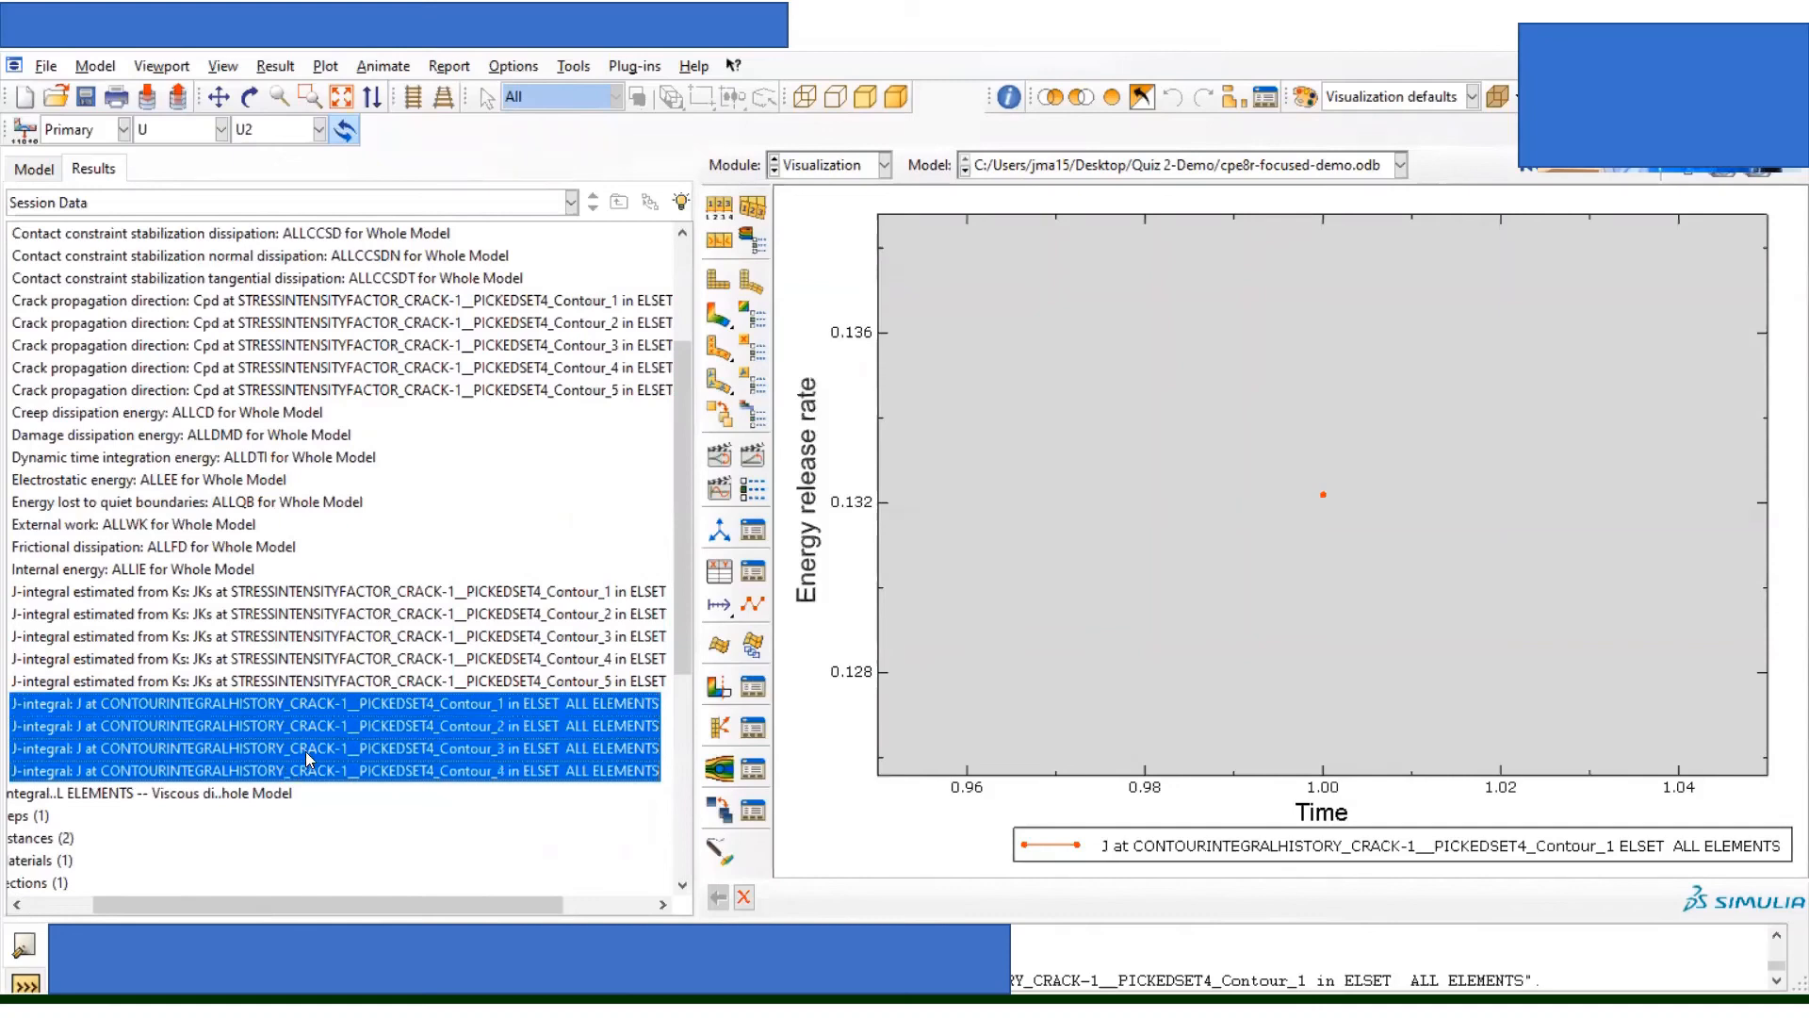
right_click(337, 728)
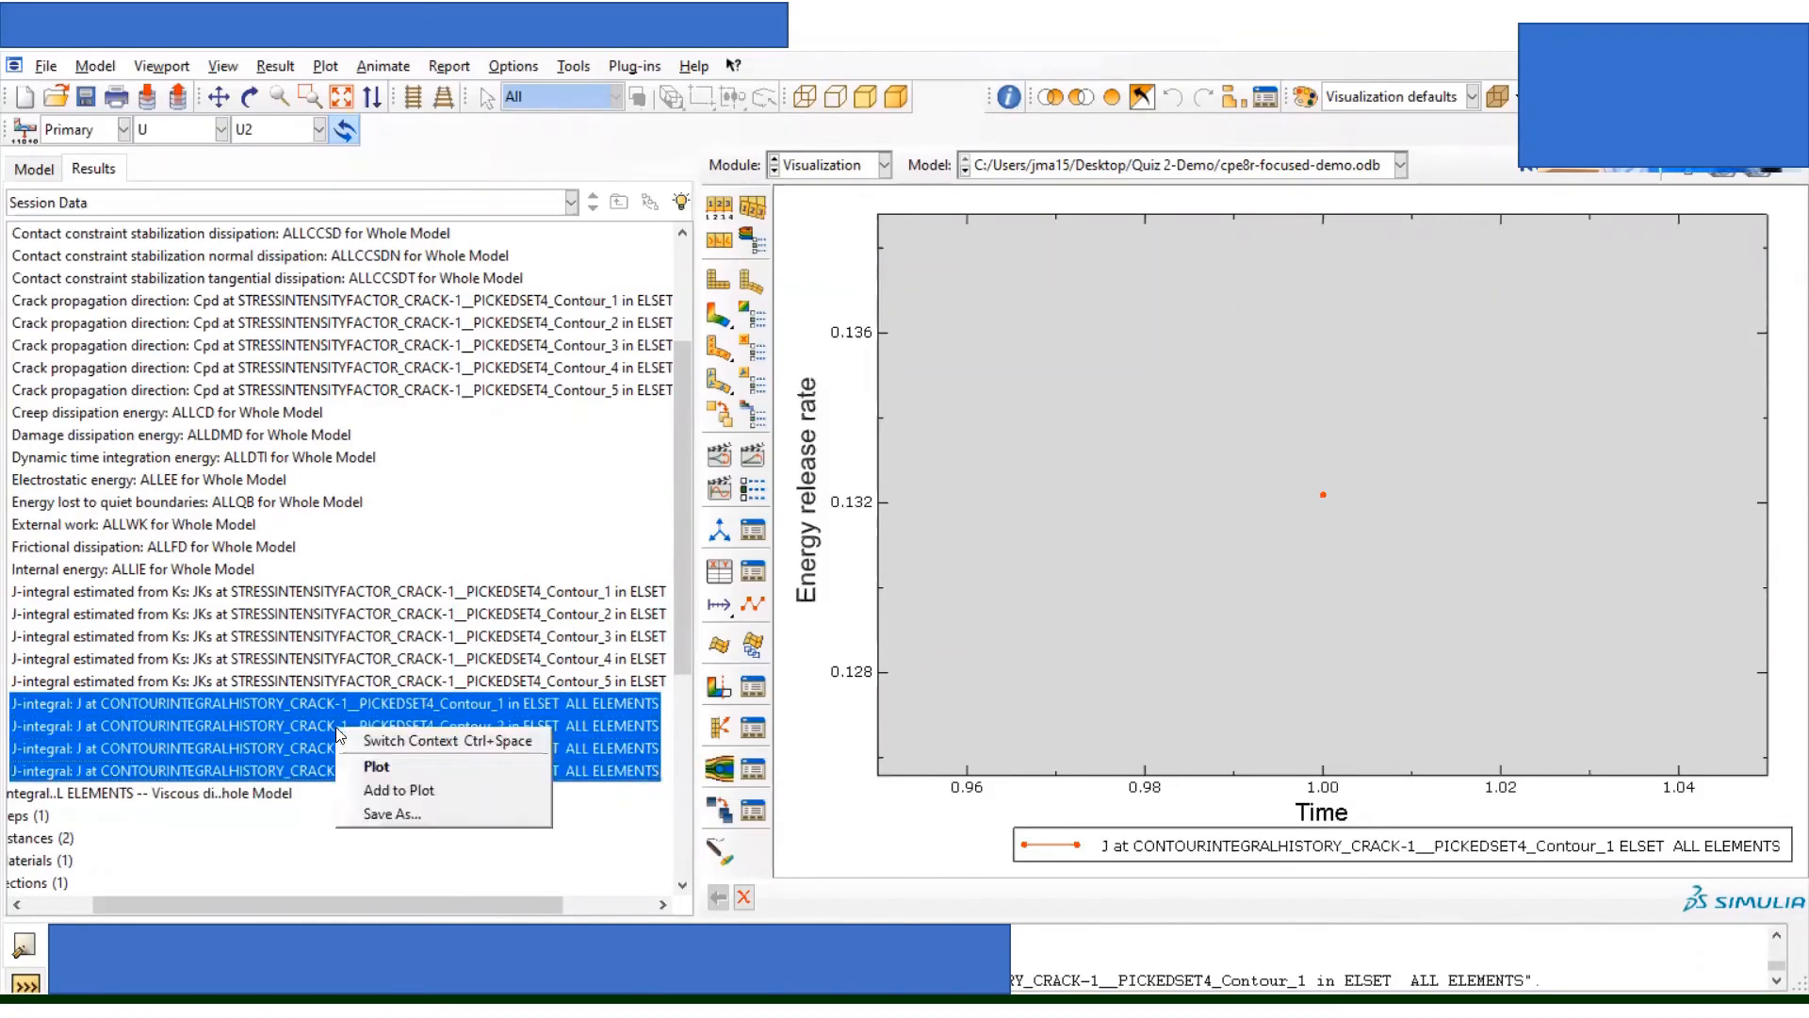
left_click(407, 772)
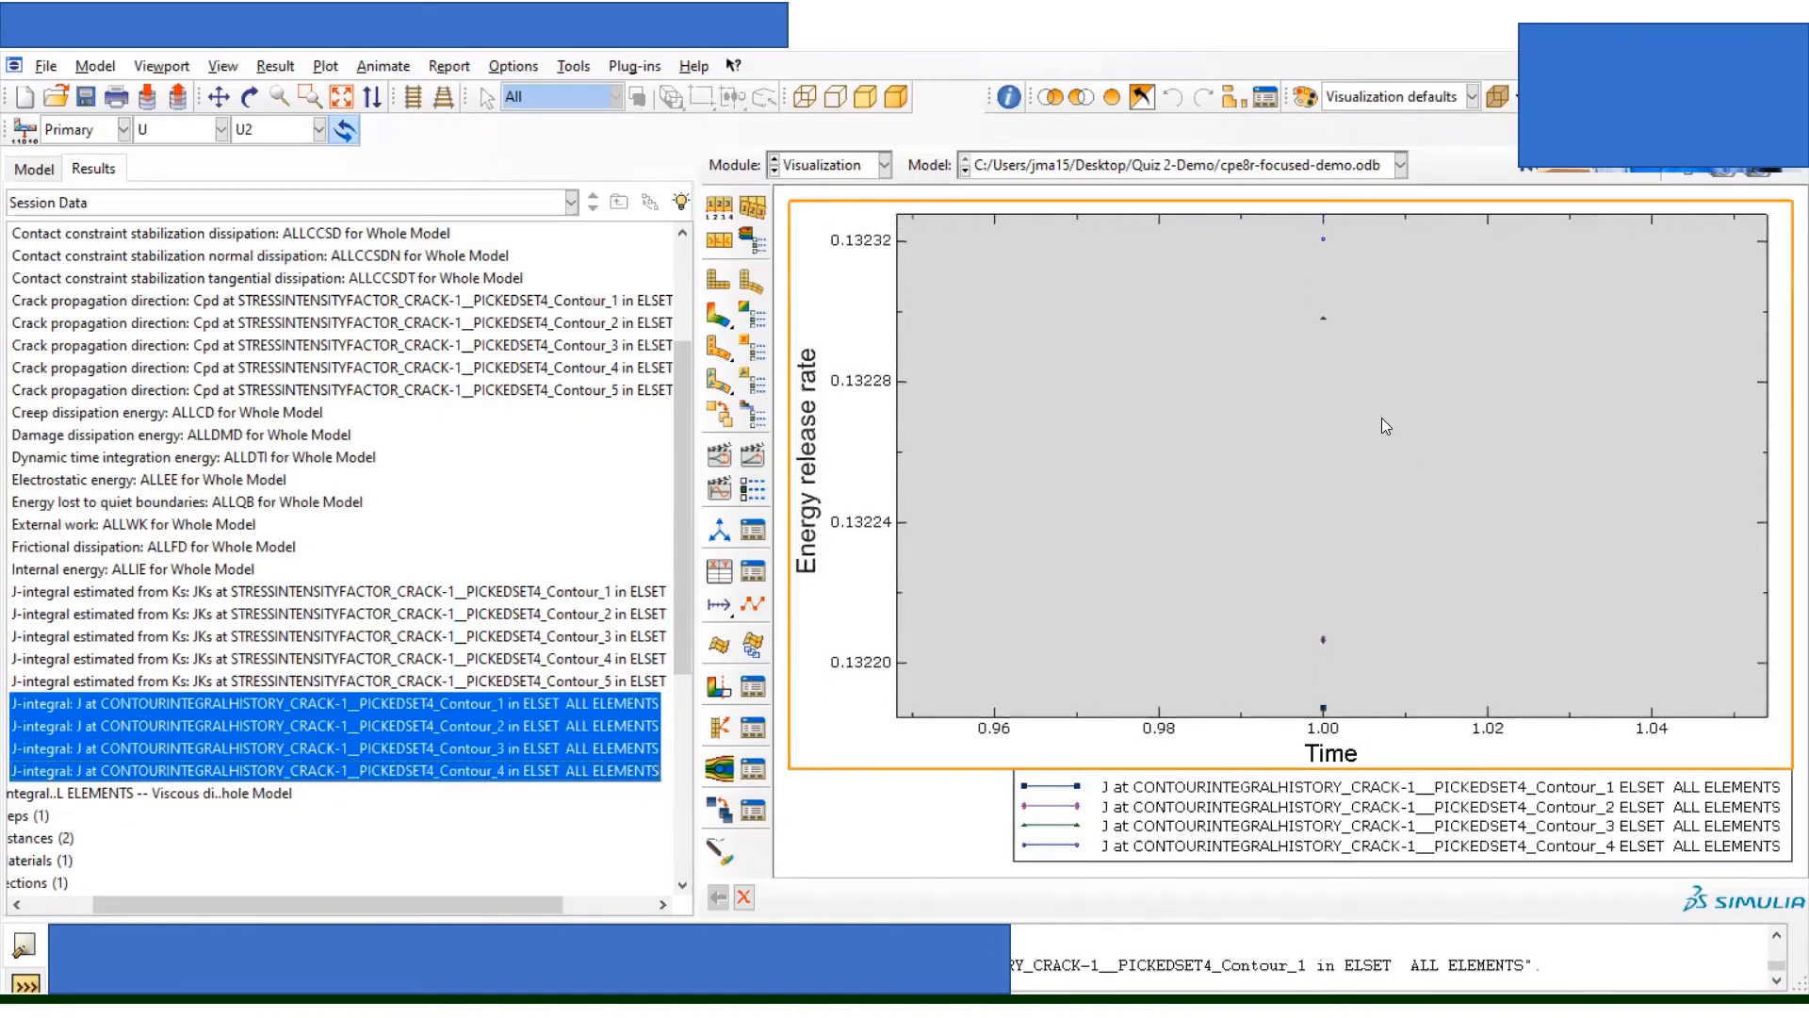
scroll(1381, 421, "down", 4)
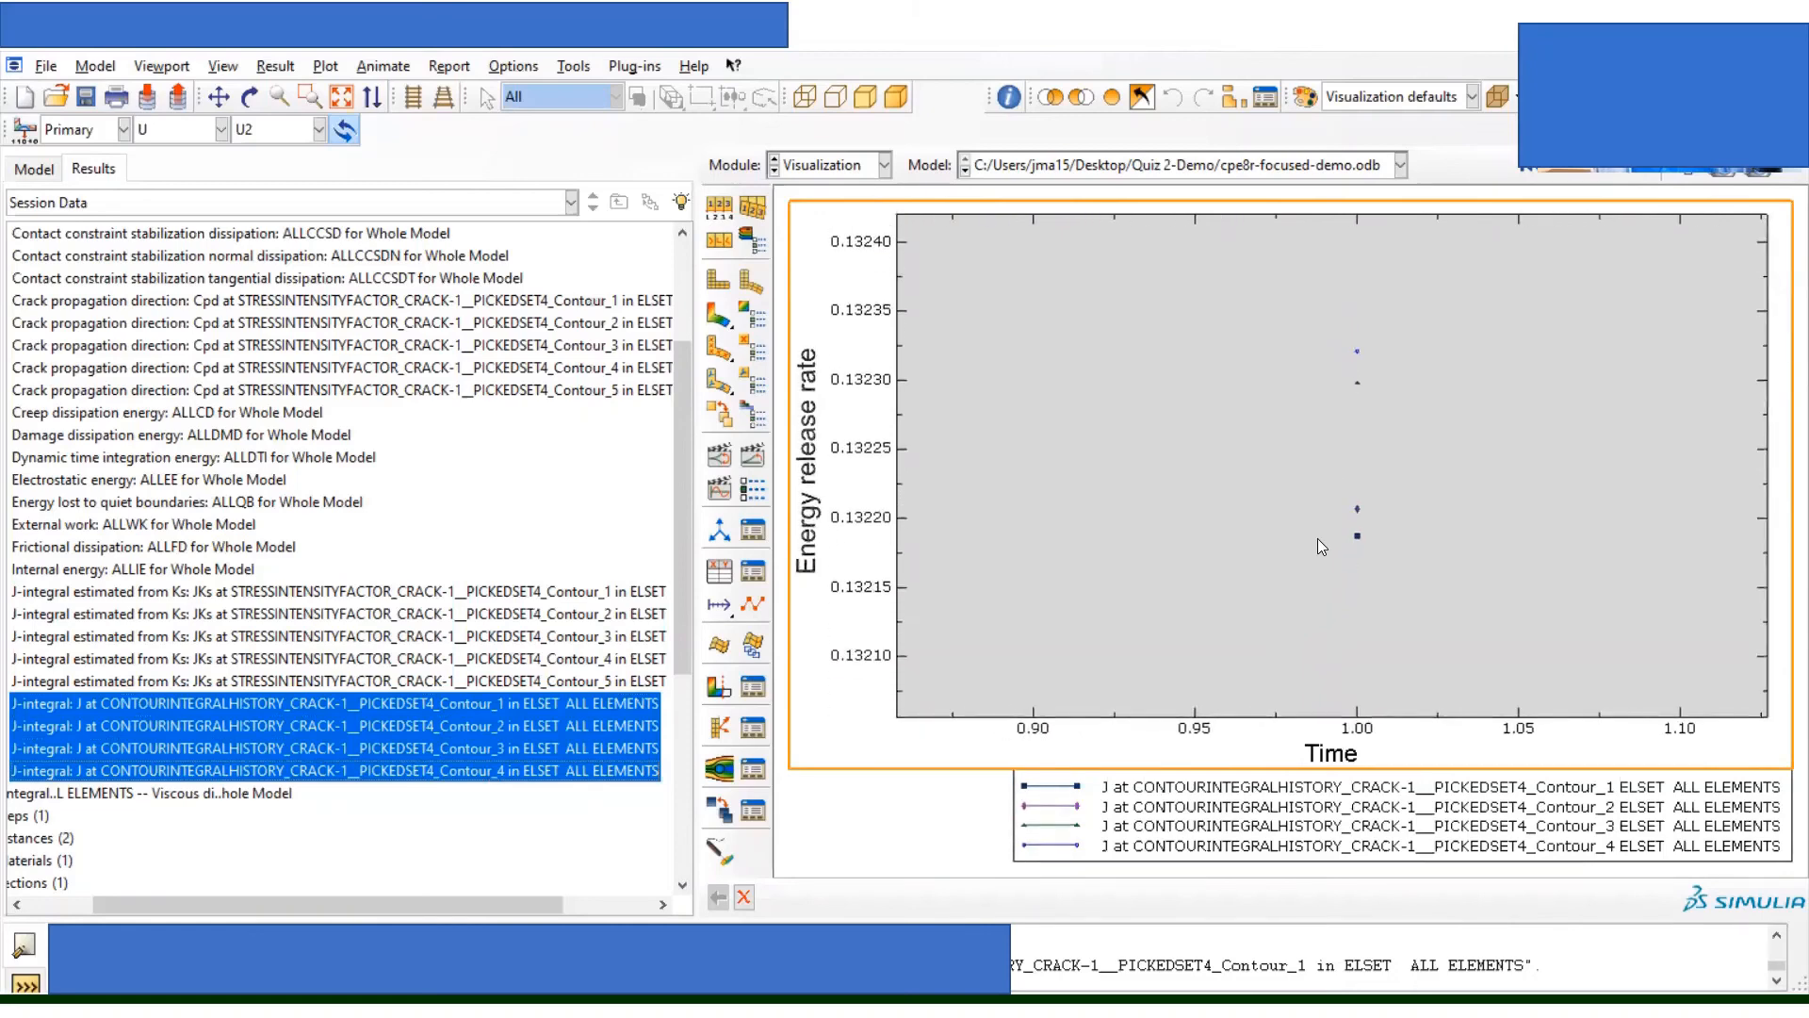
scroll(1382, 483, "down", 2)
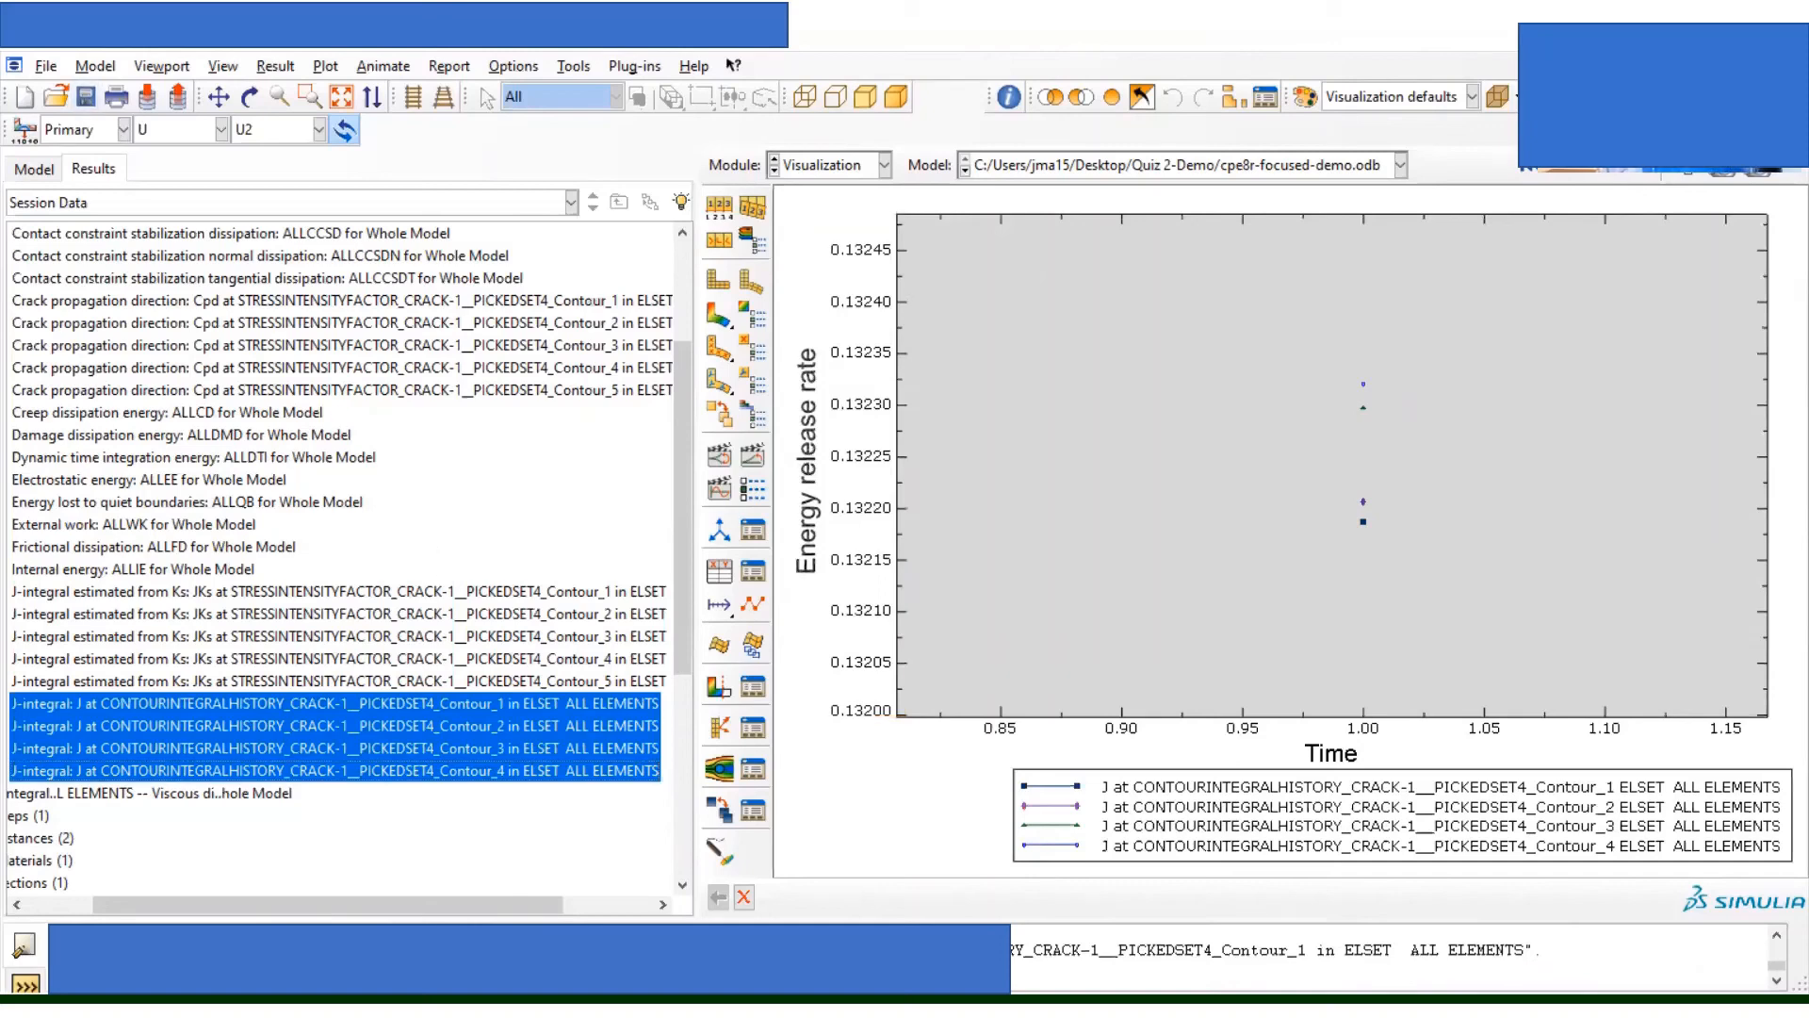
Step: Expand the second J-integral history output group with full entry names visible, and select the K1 entries for Contour_1 through Contour_5
left_click_drag(469, 910, 404, 910)
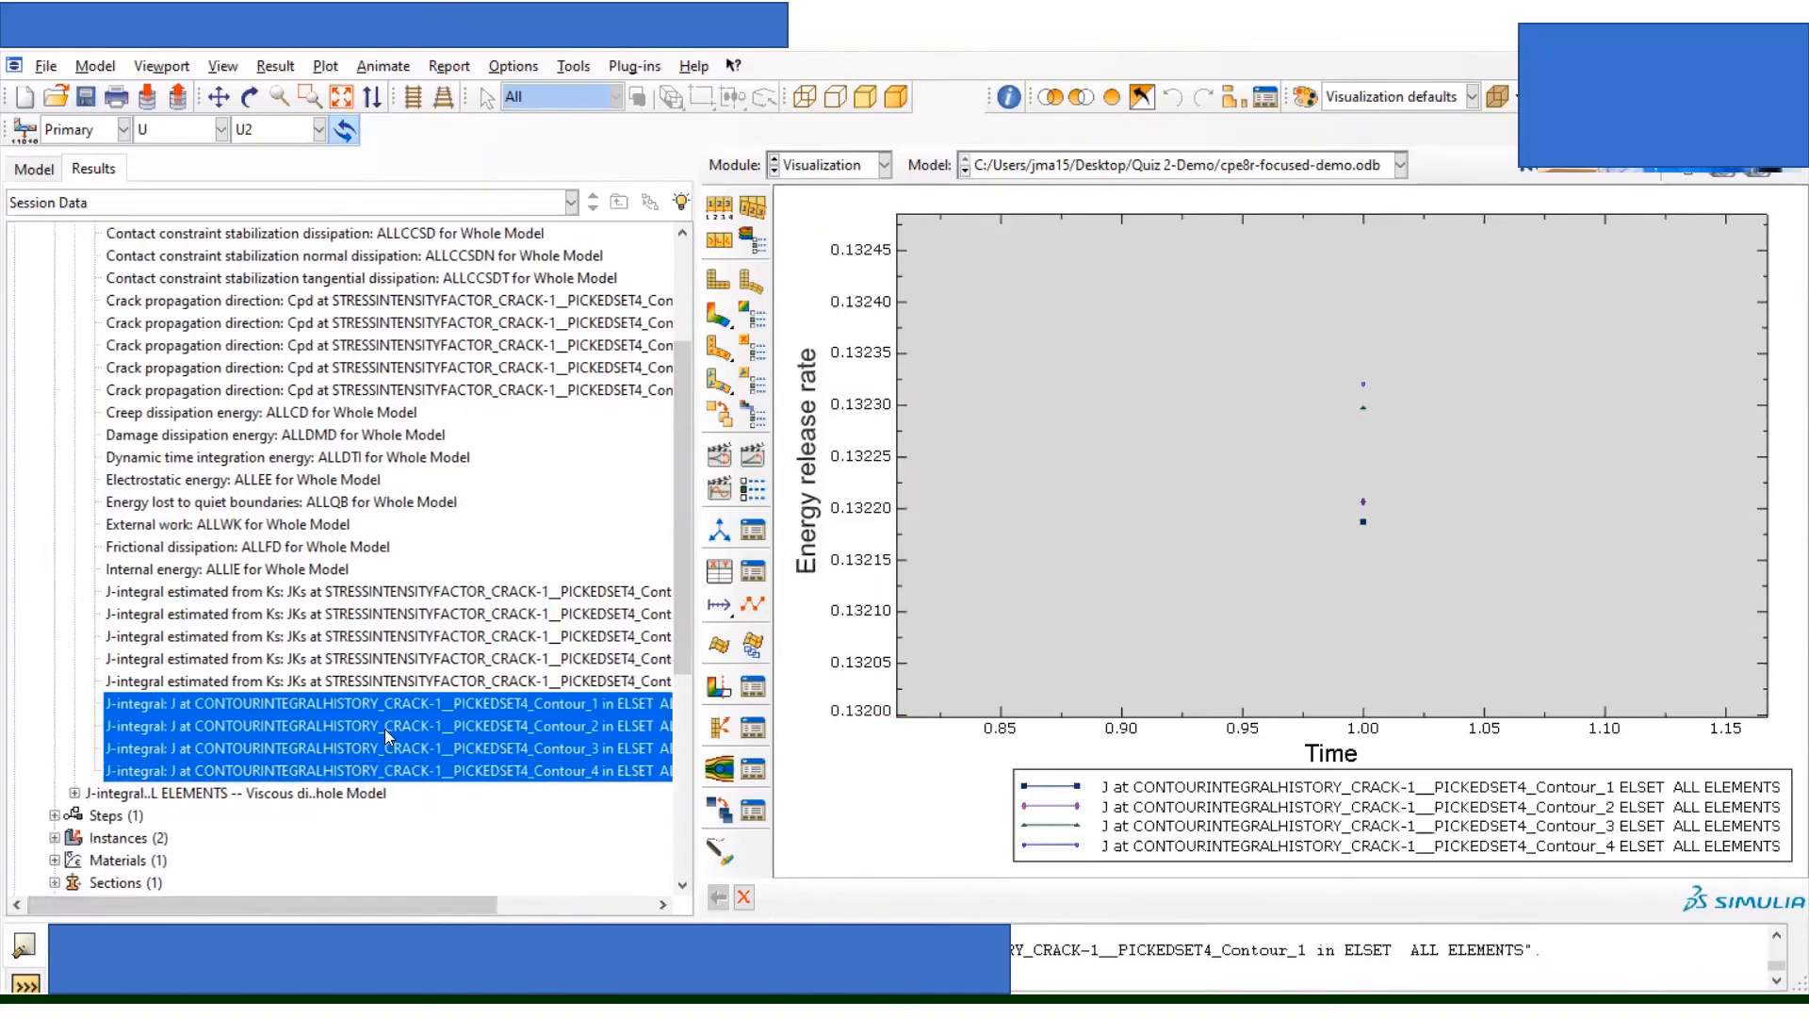
left_click(74, 792)
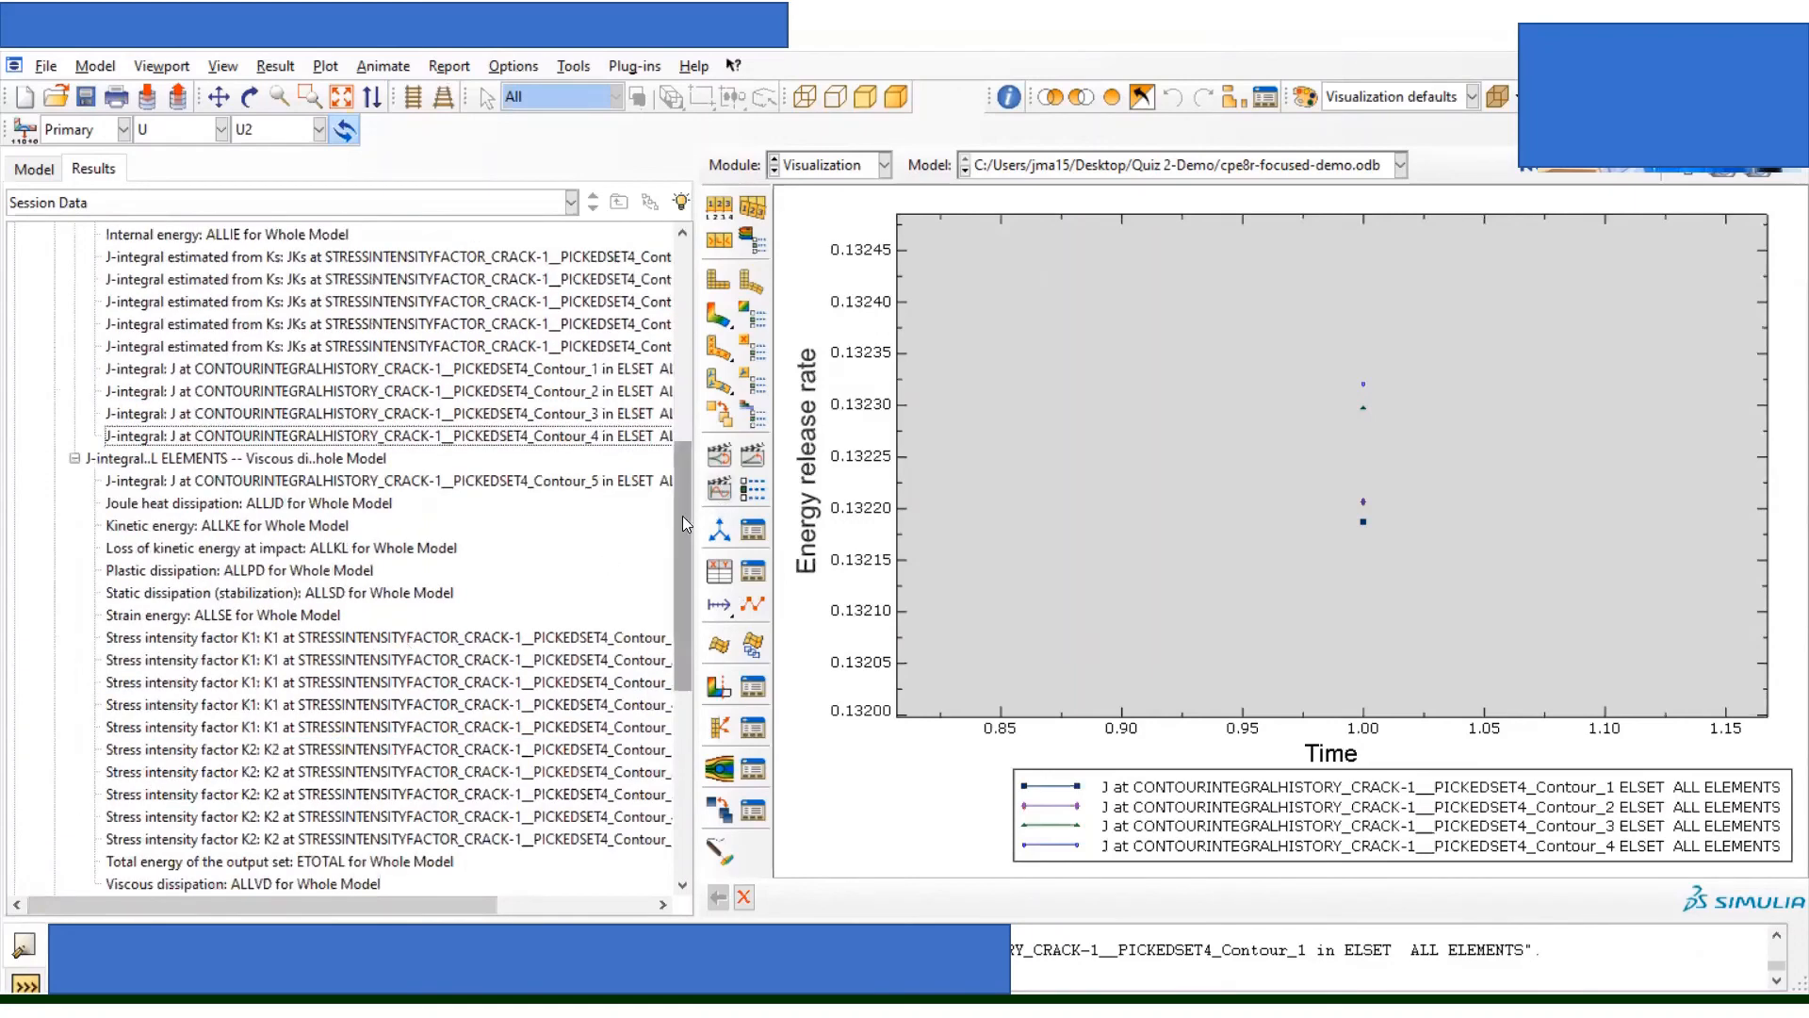
left_click_drag(693, 516, 895, 523)
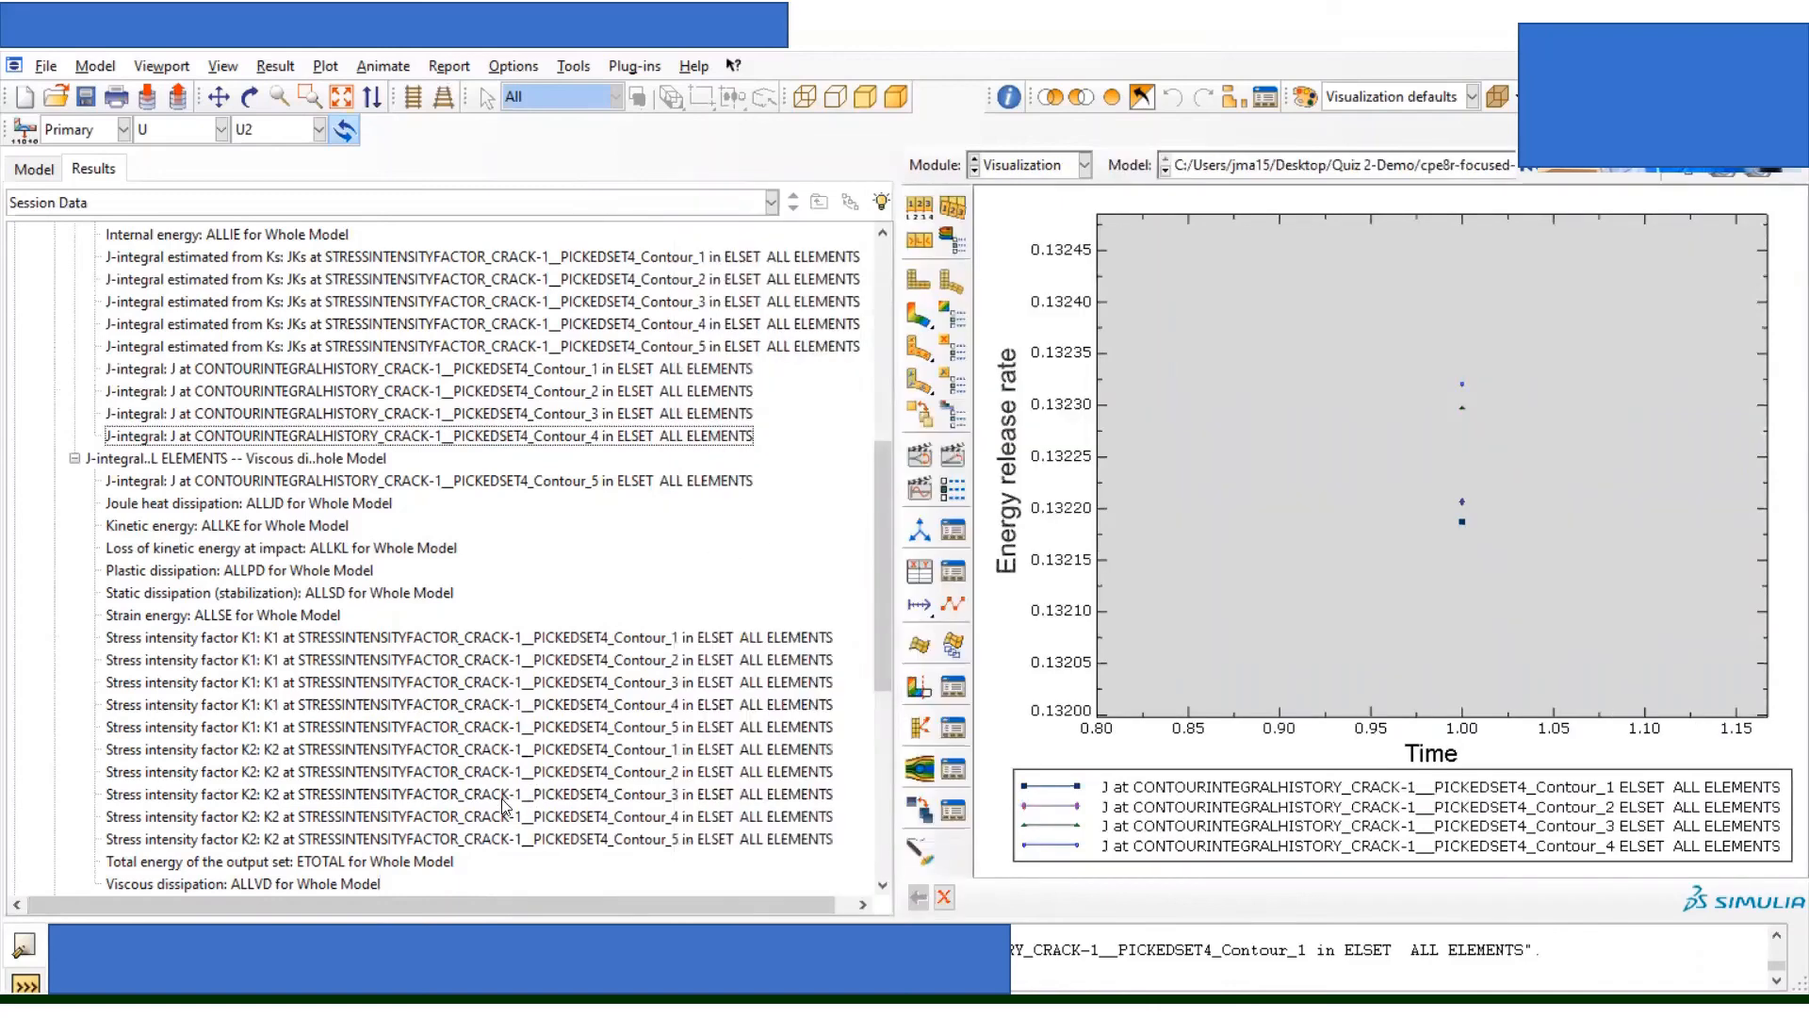
left_click(320, 638)
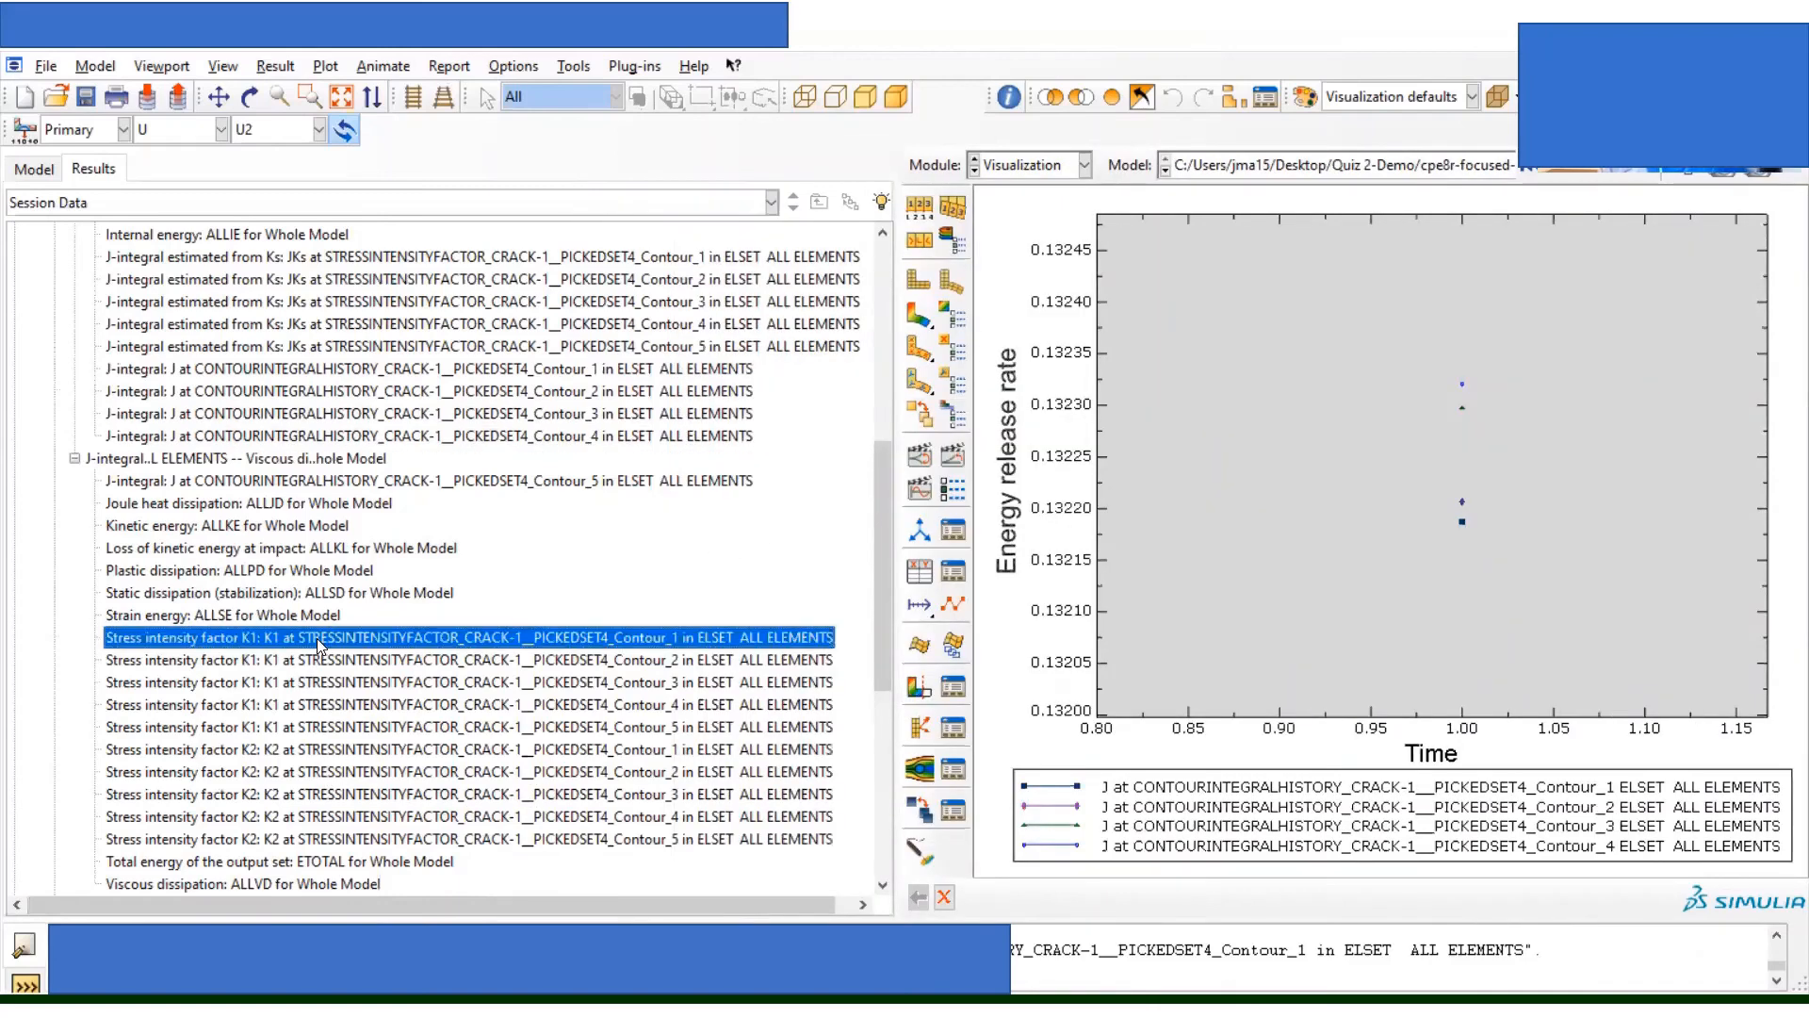
left_click(321, 661, "ctrl")
left_click(322, 683, "ctrl")
left_click(322, 705, "ctrl")
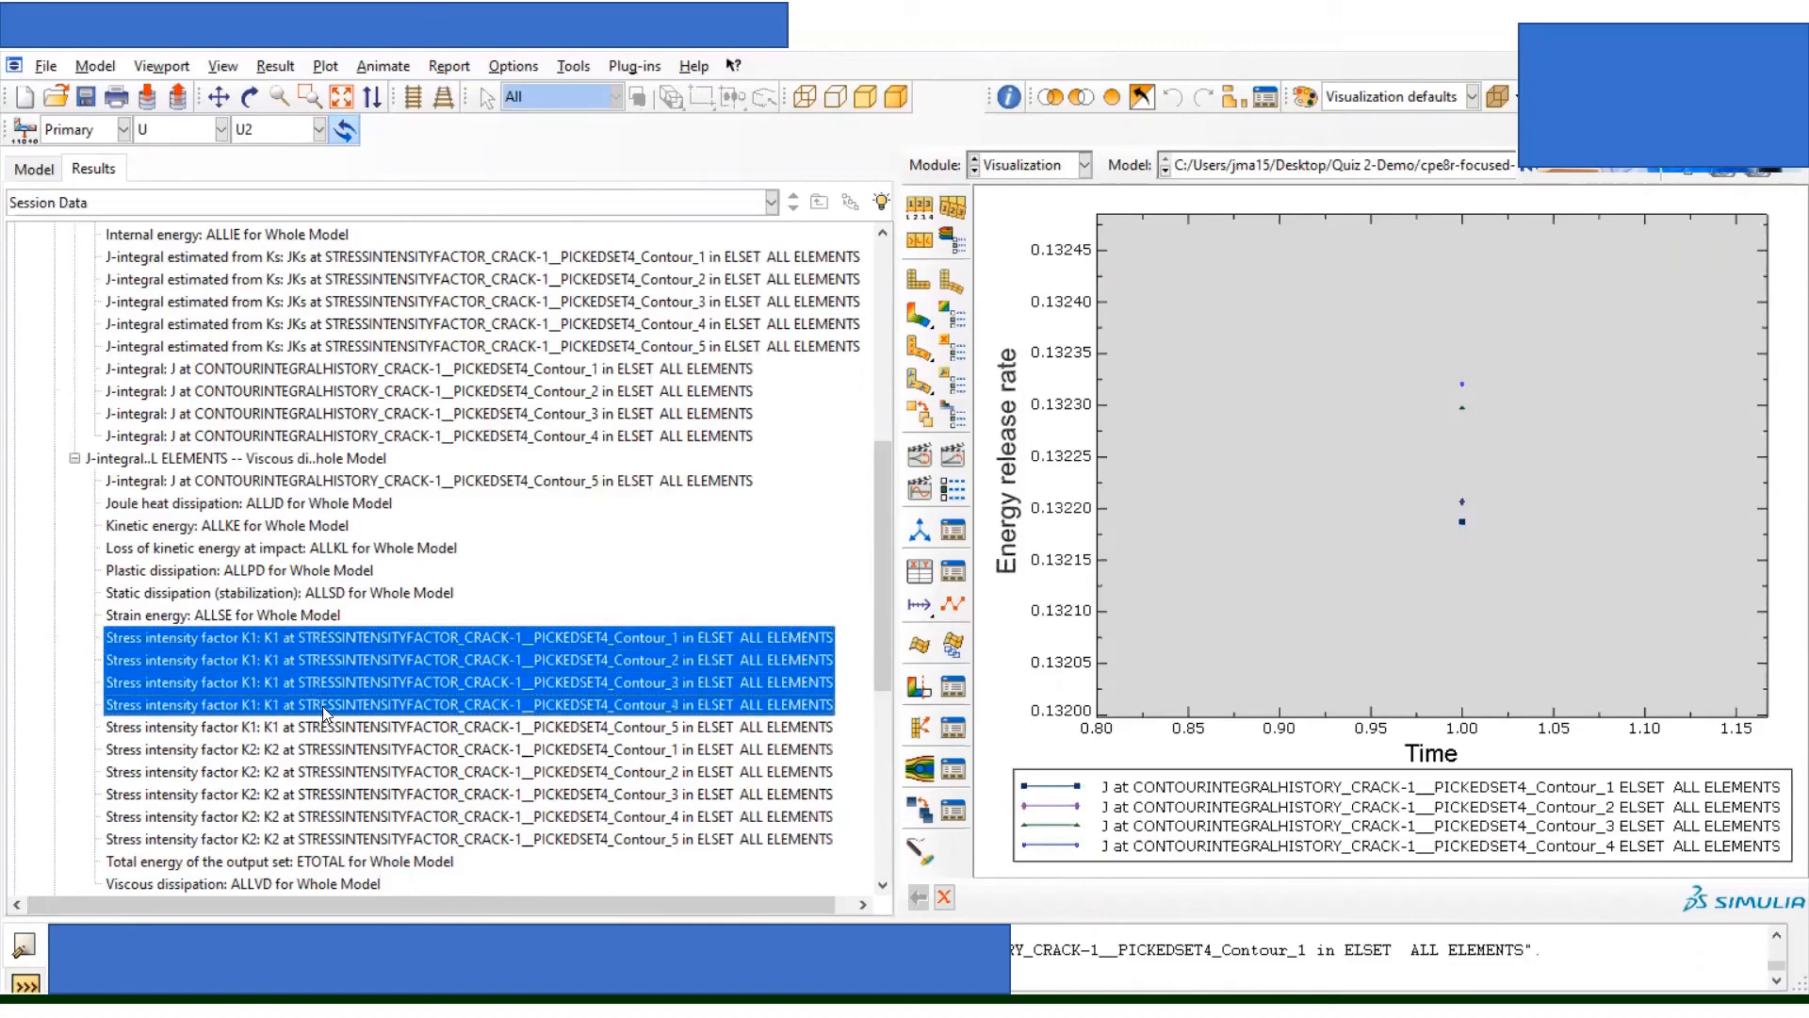
left_click(323, 728, "ctrl")
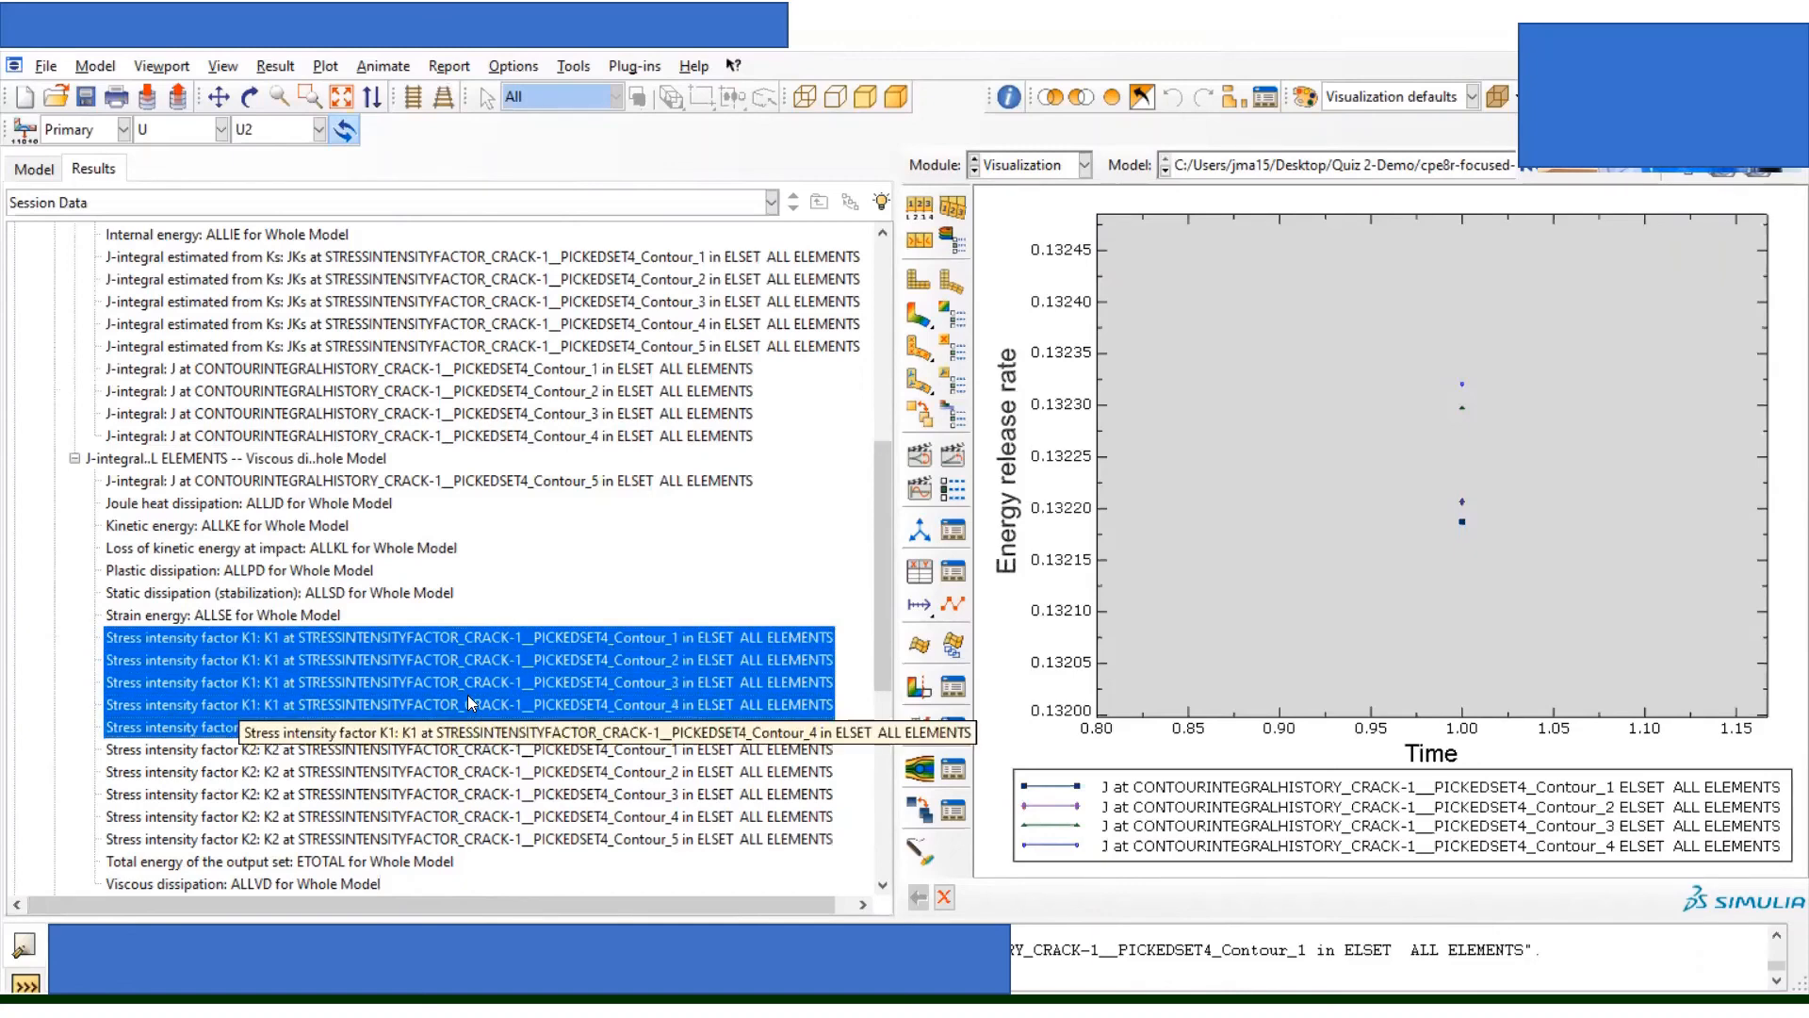
Step: Plot the stress intensity factor K1 individually for each contour, from Contour_1 to Contour_5, and examine each value
double_click(532, 637)
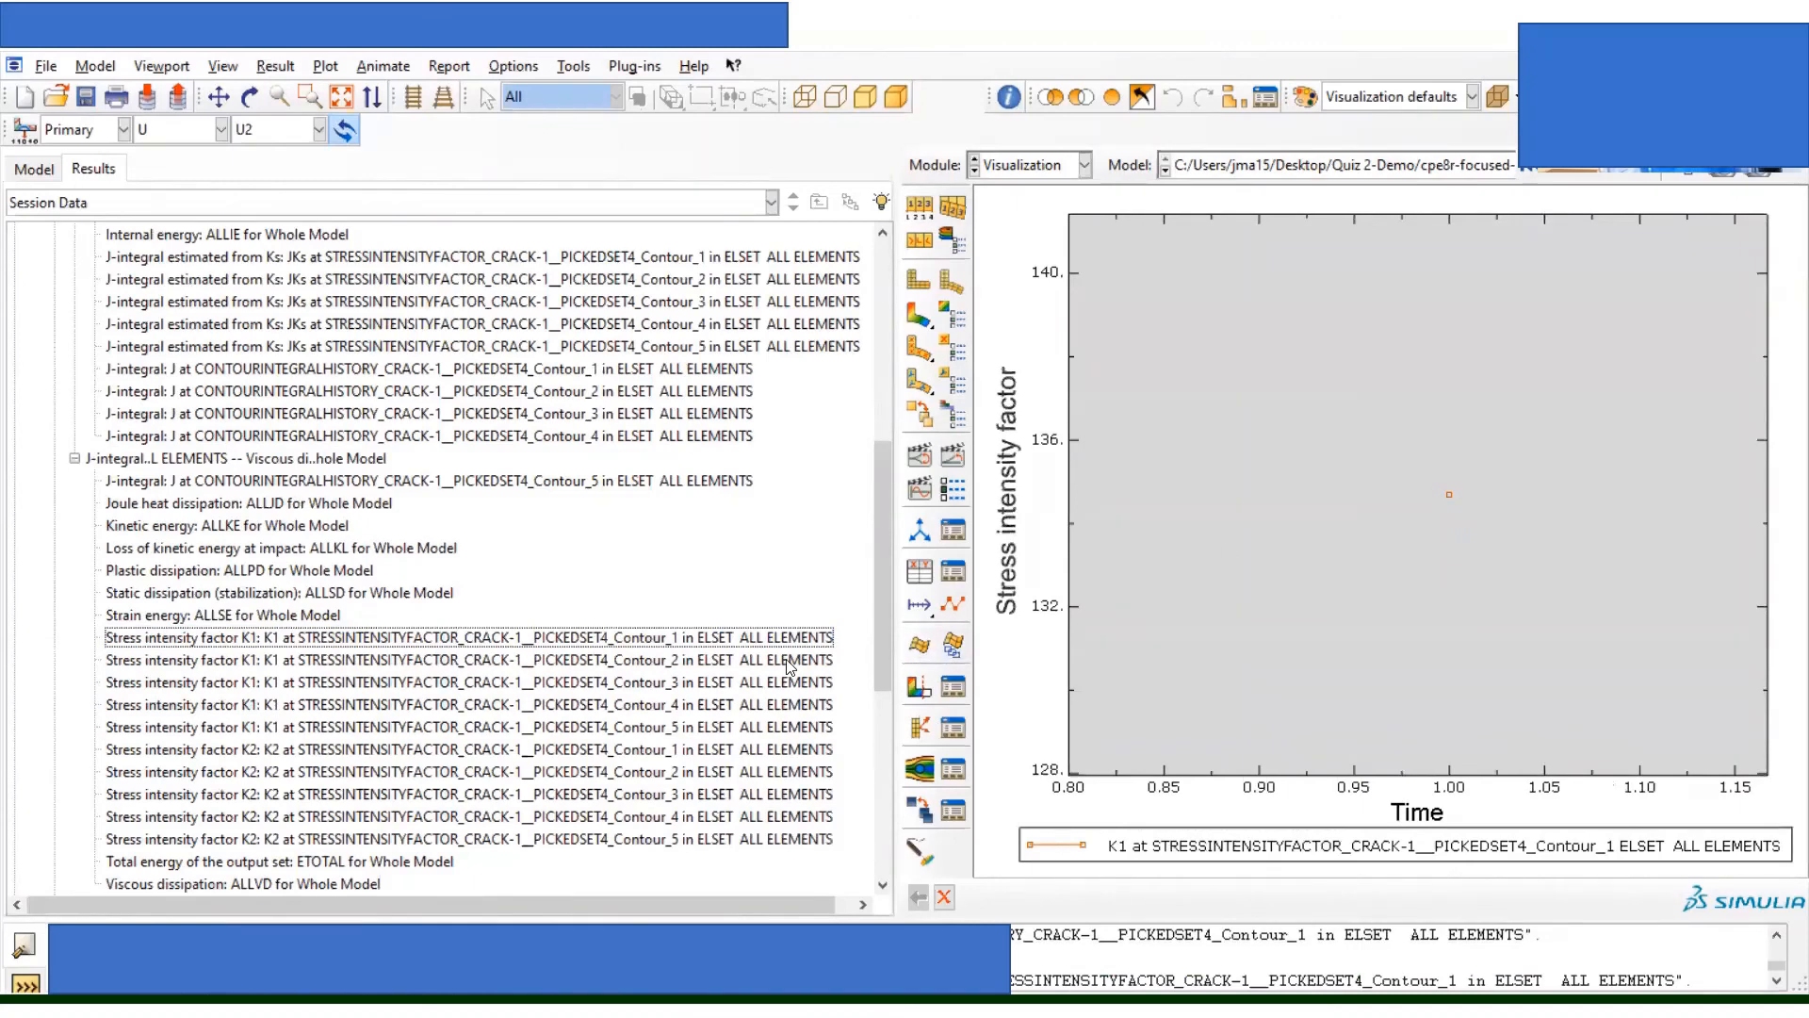
left_click(705, 659)
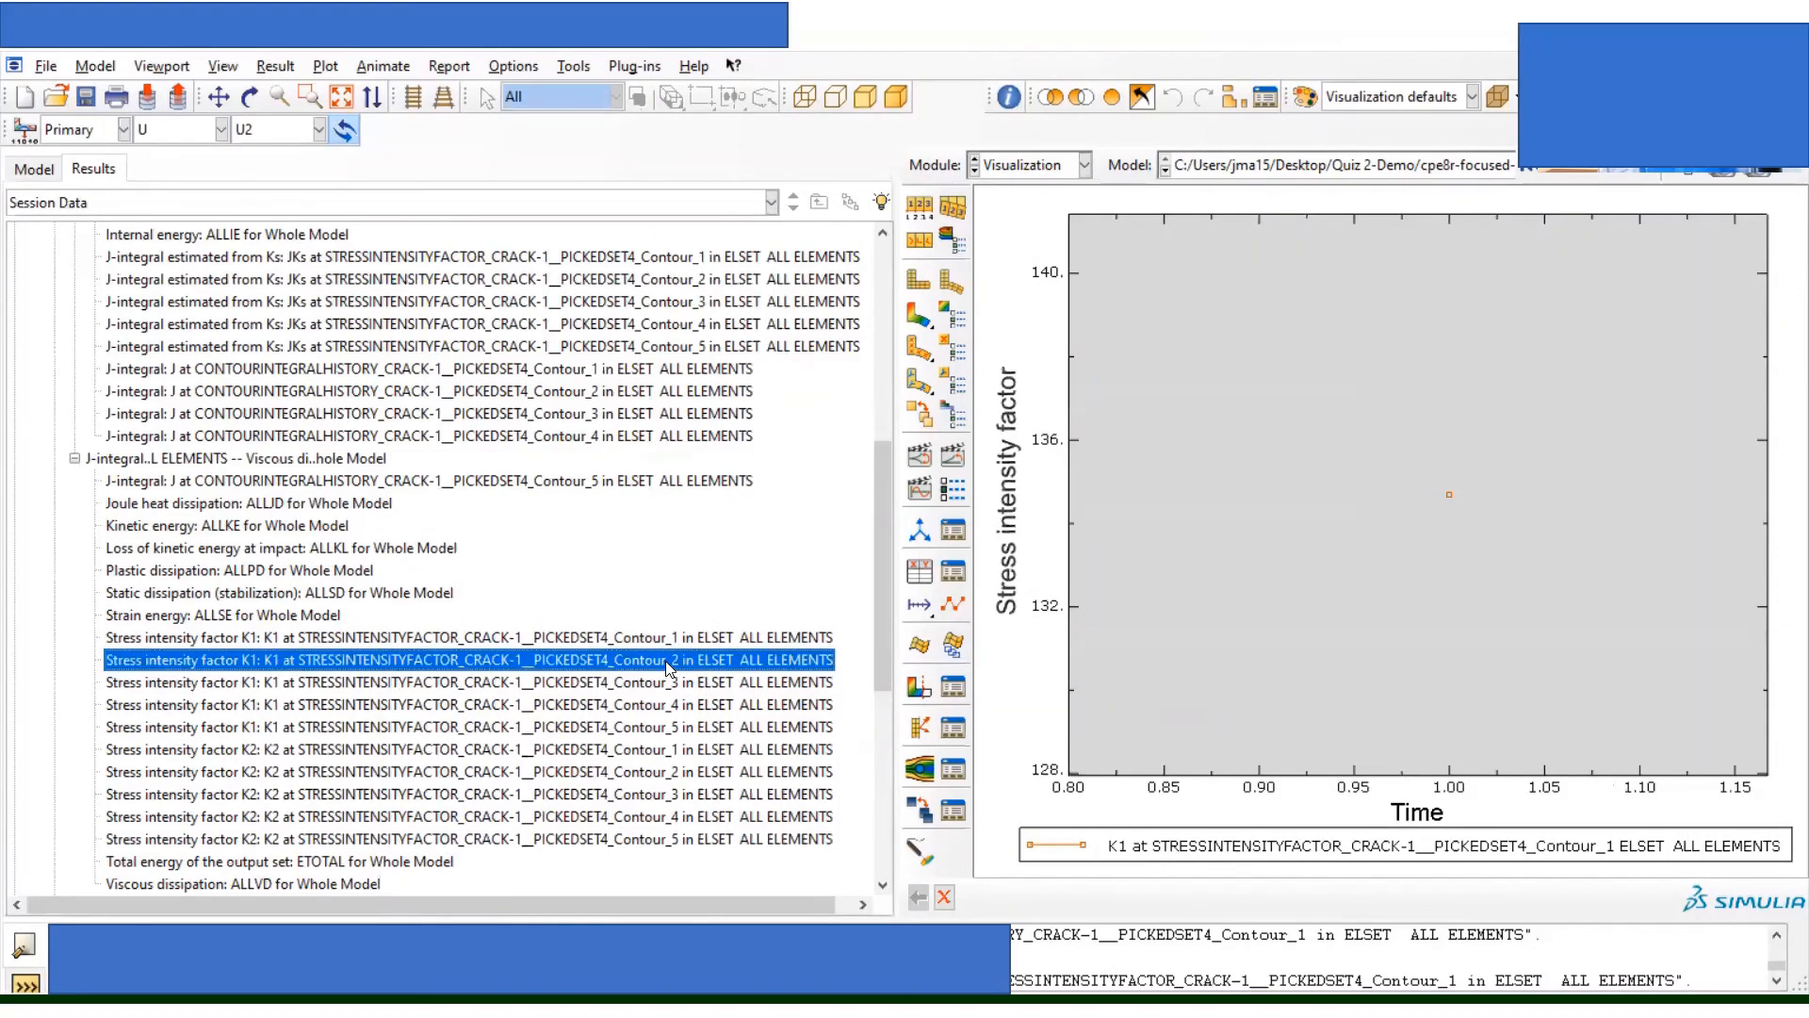
double_click(667, 660)
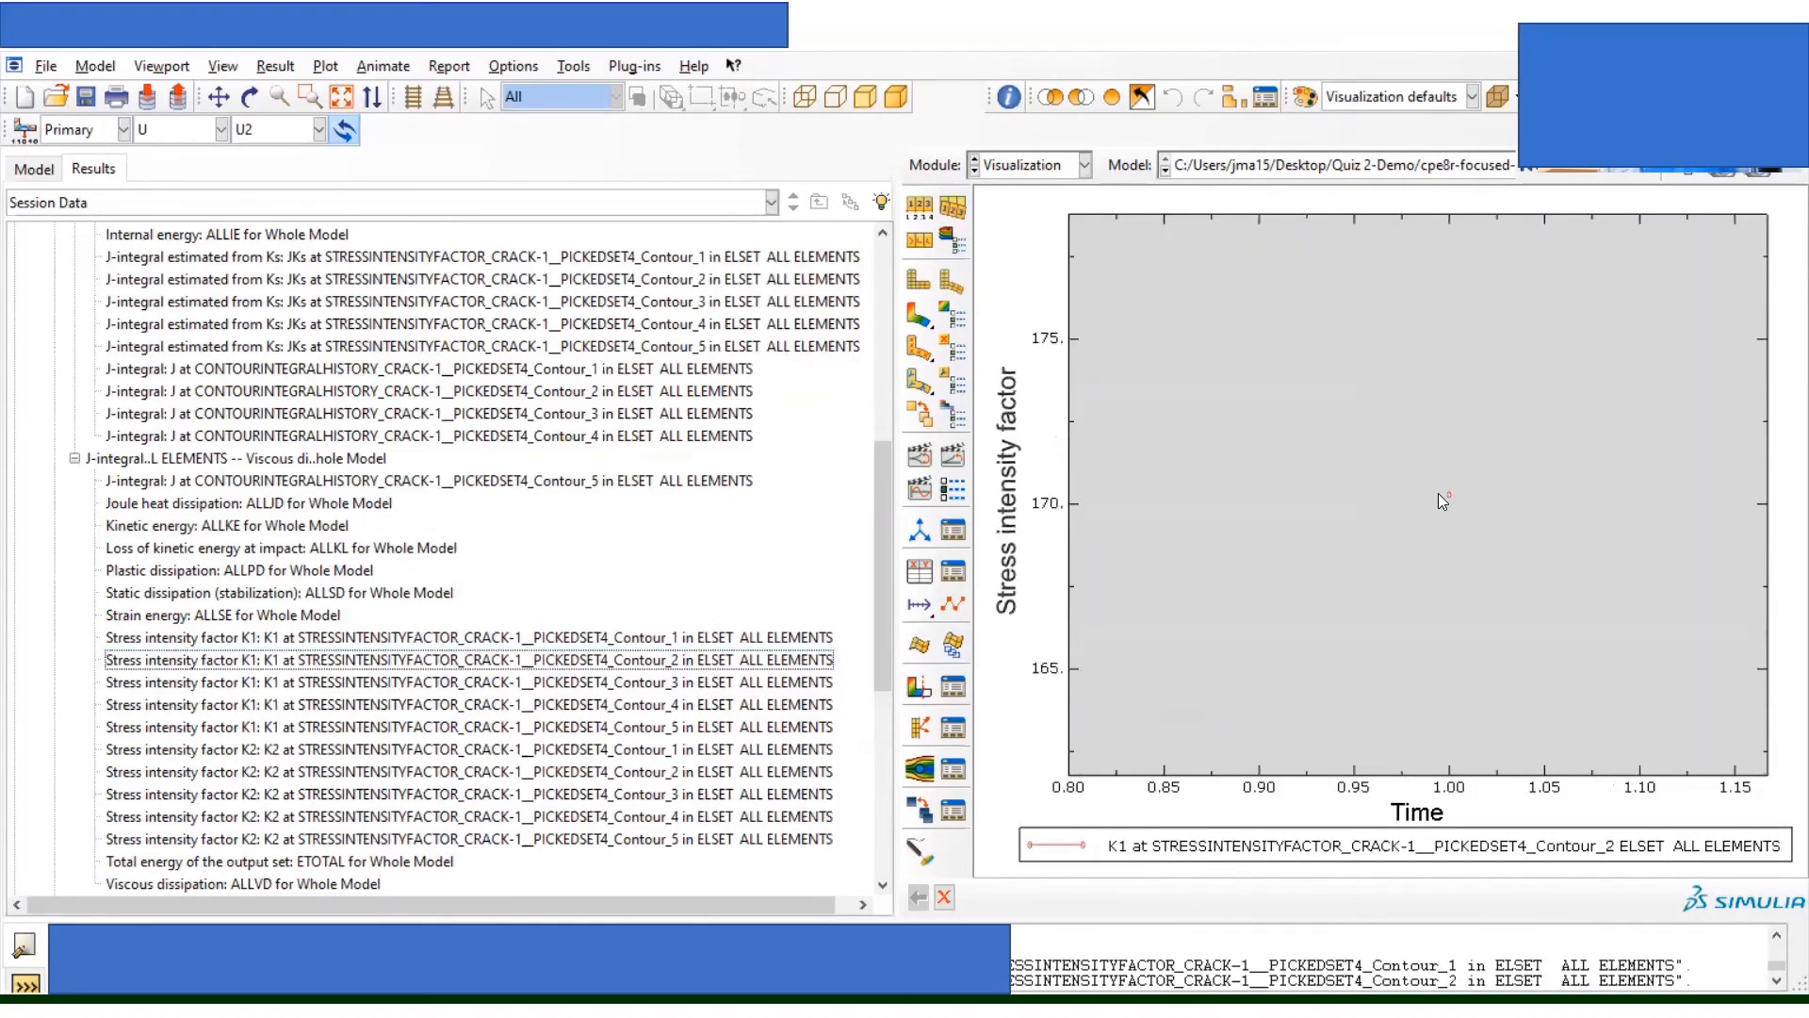
double_click(672, 688)
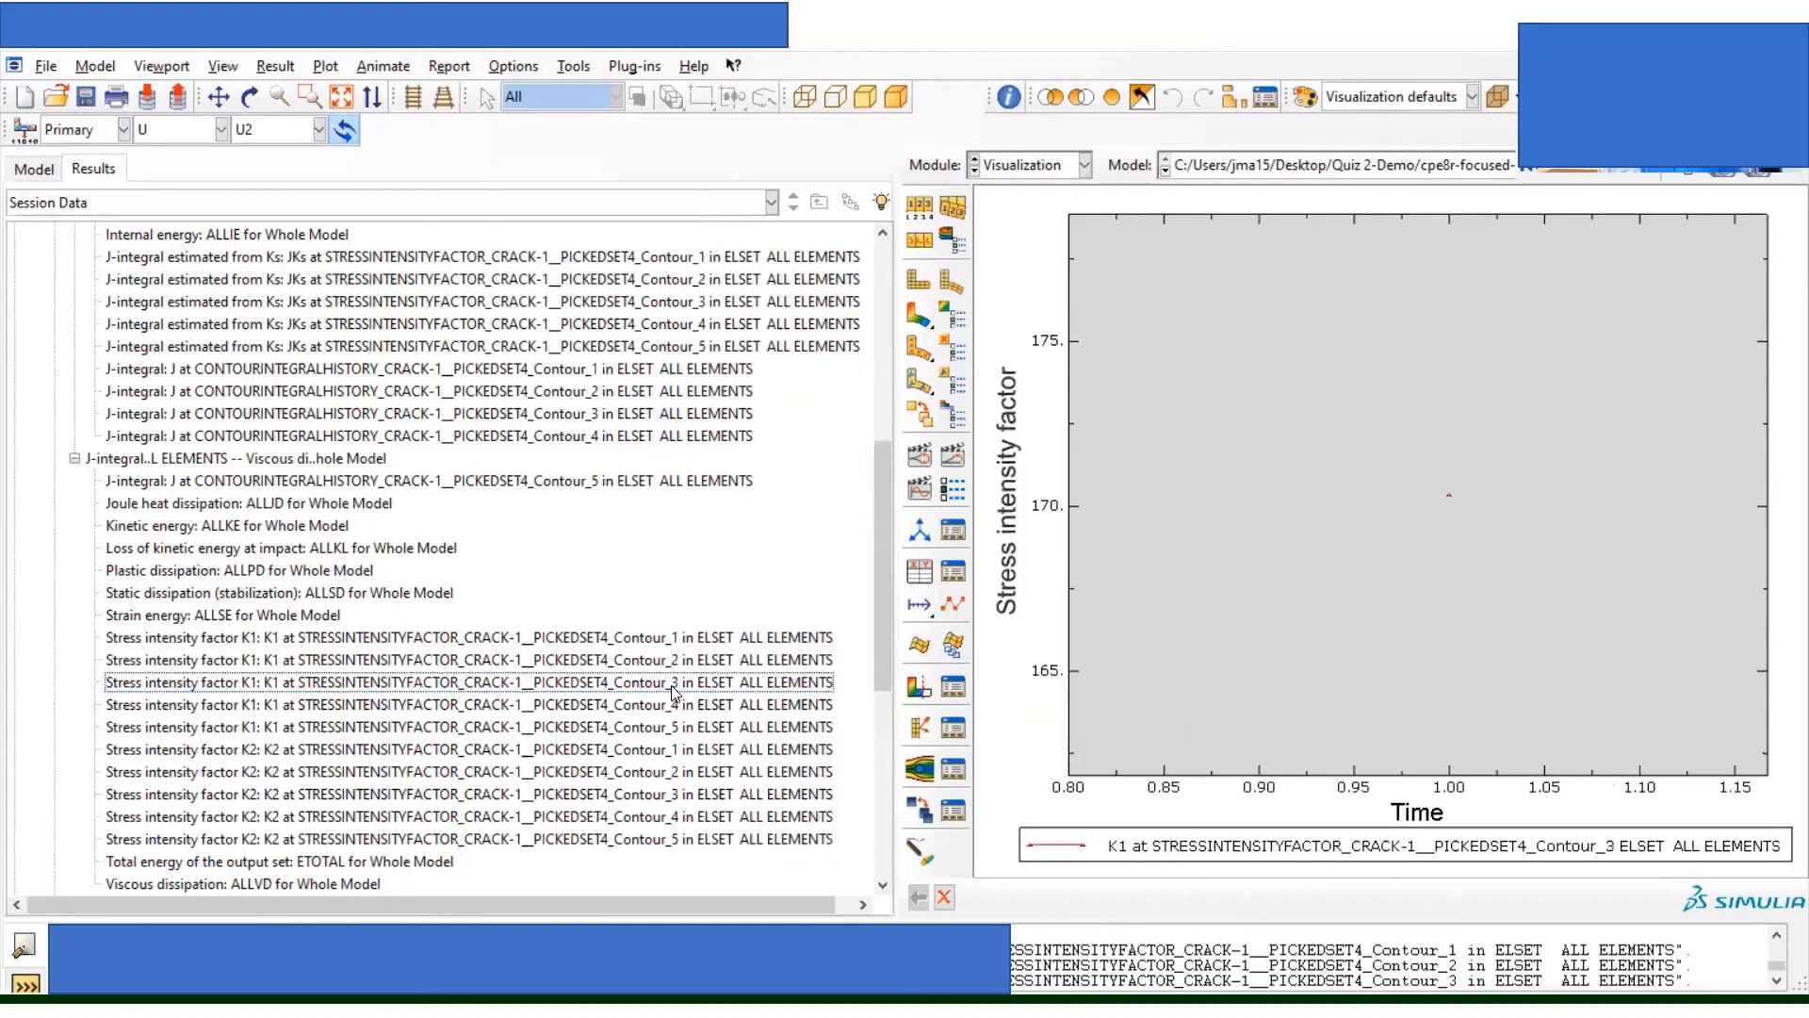
double_click(667, 707)
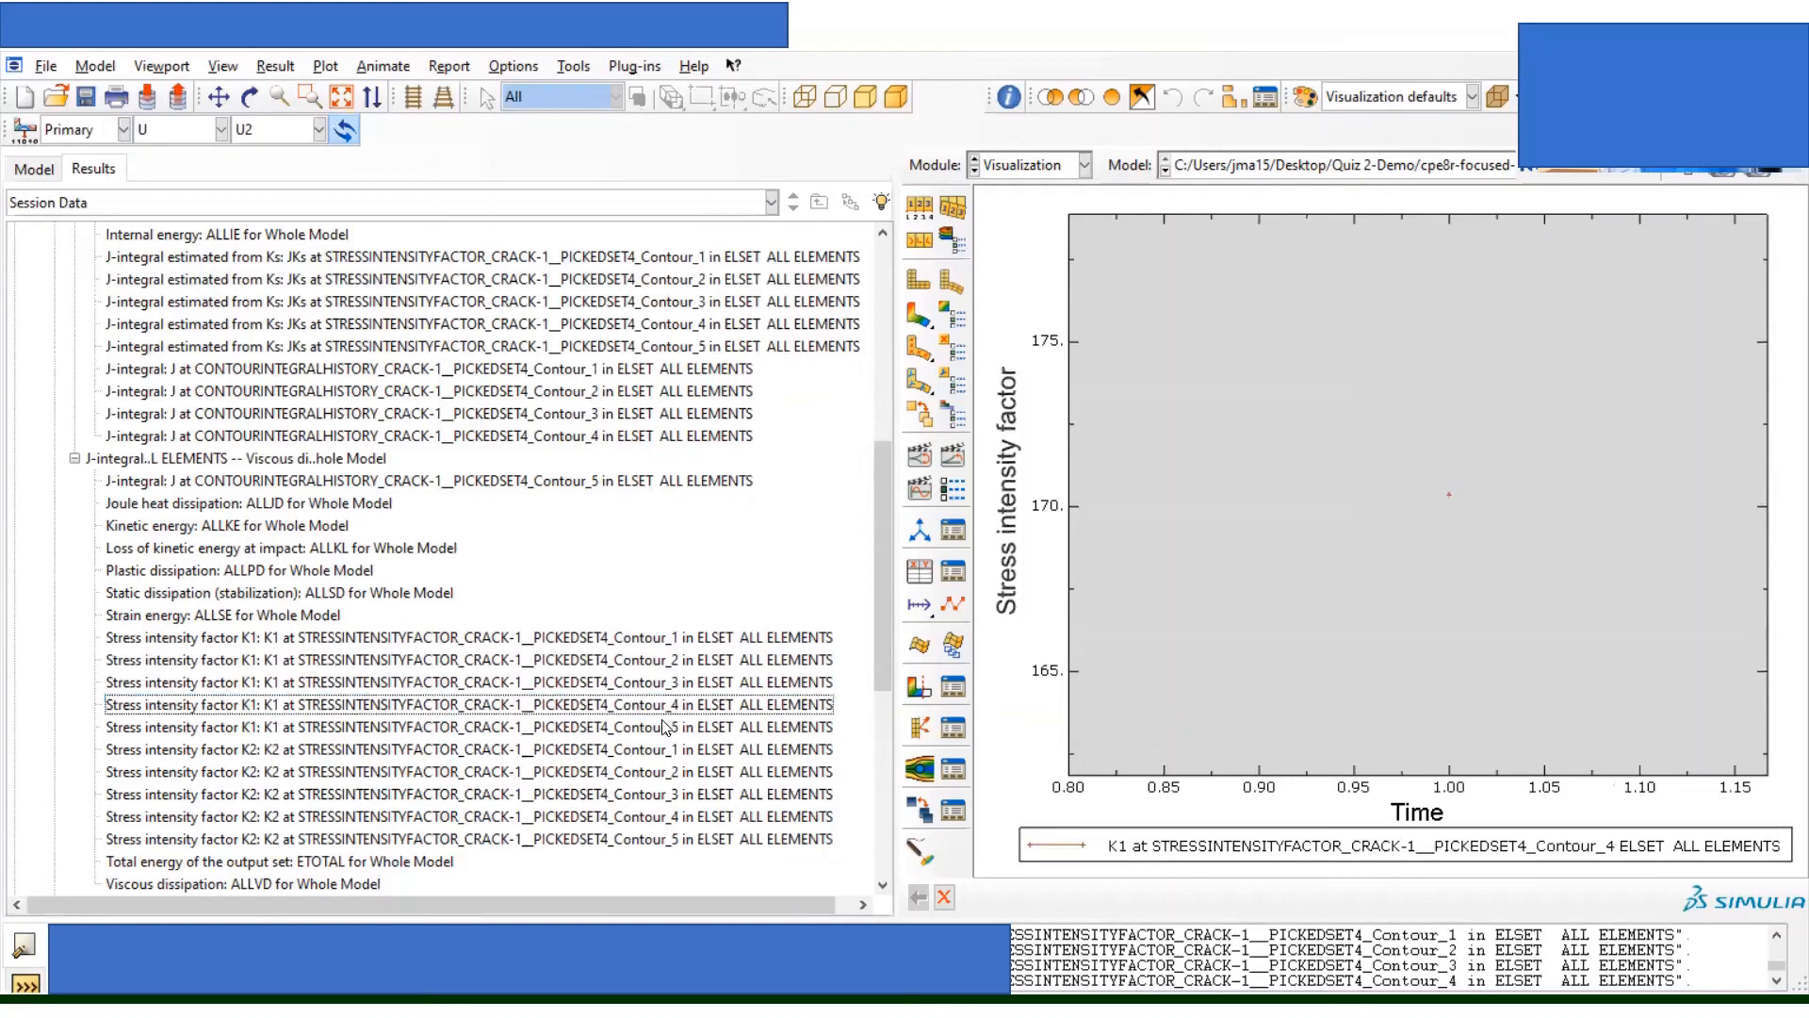
double_click(661, 728)
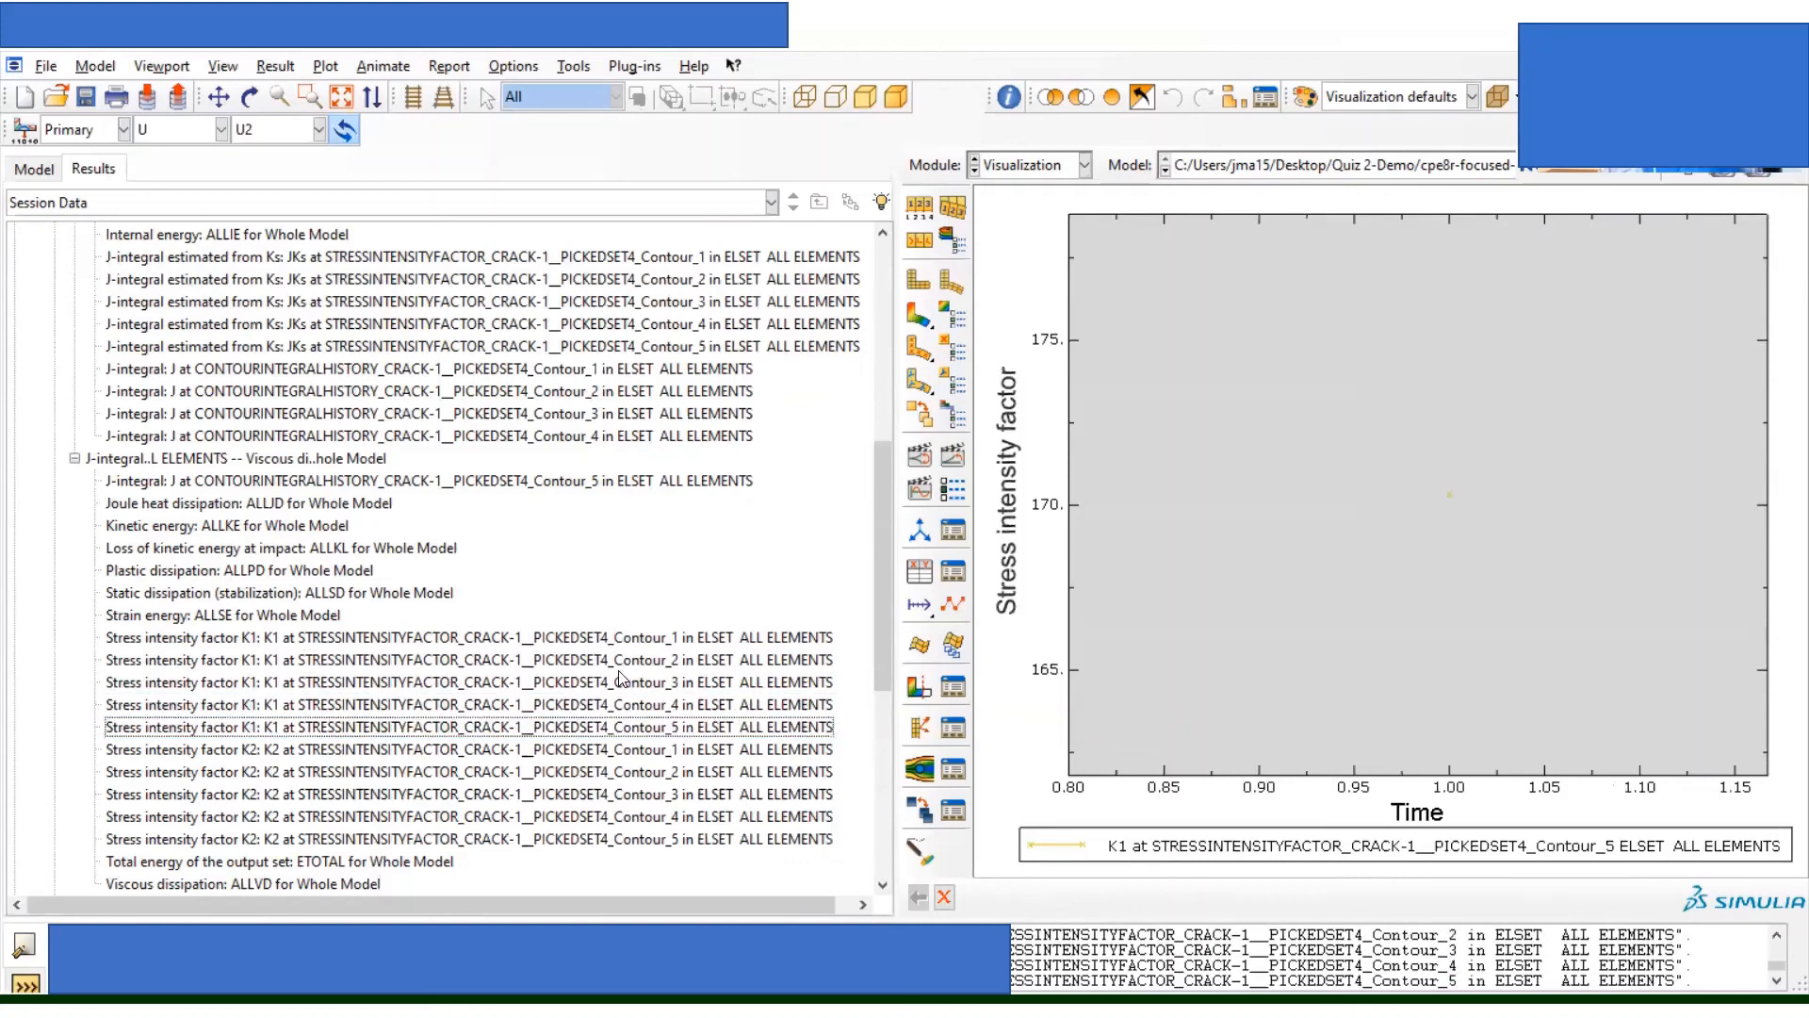
Step: Plot the stress intensity factor K1 of all five contours together in one graph
left_click_drag(613, 646, 641, 734)
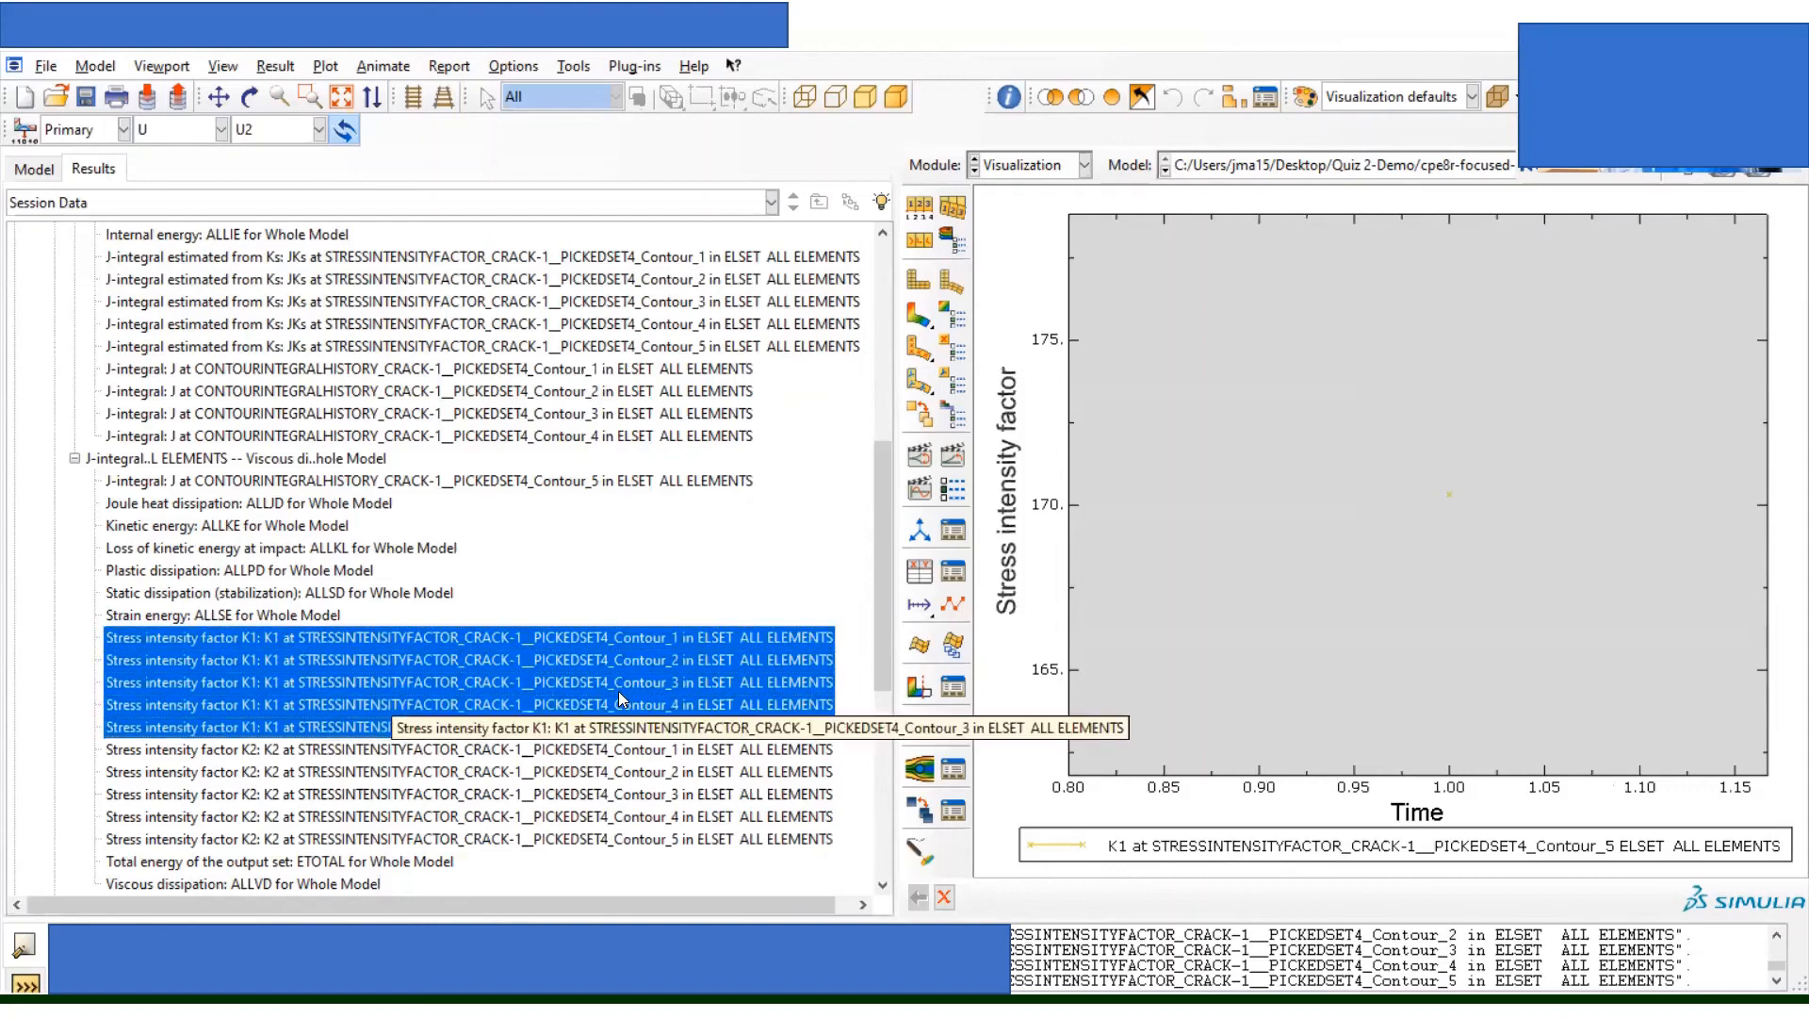
right_click(619, 696)
left_click(681, 730)
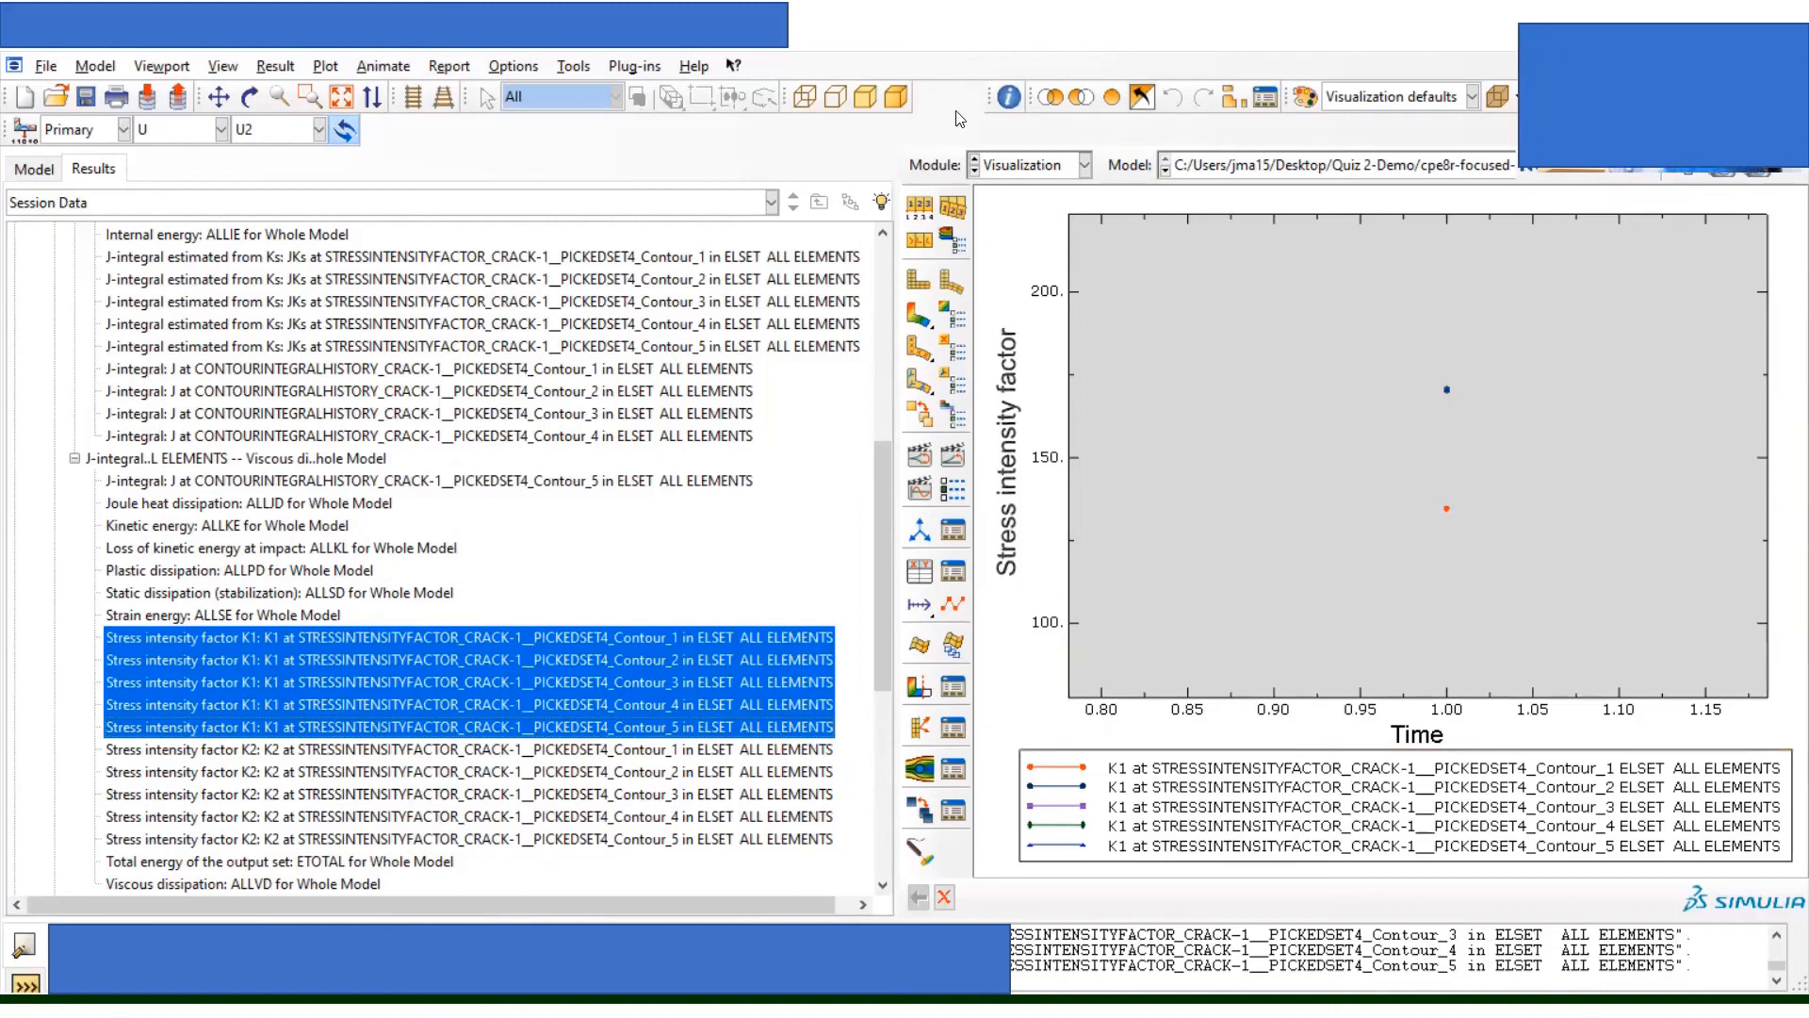
Step: Return to the model database tree and collapse the Deo model
left_click(34, 168)
scroll(78, 280, "up", 7)
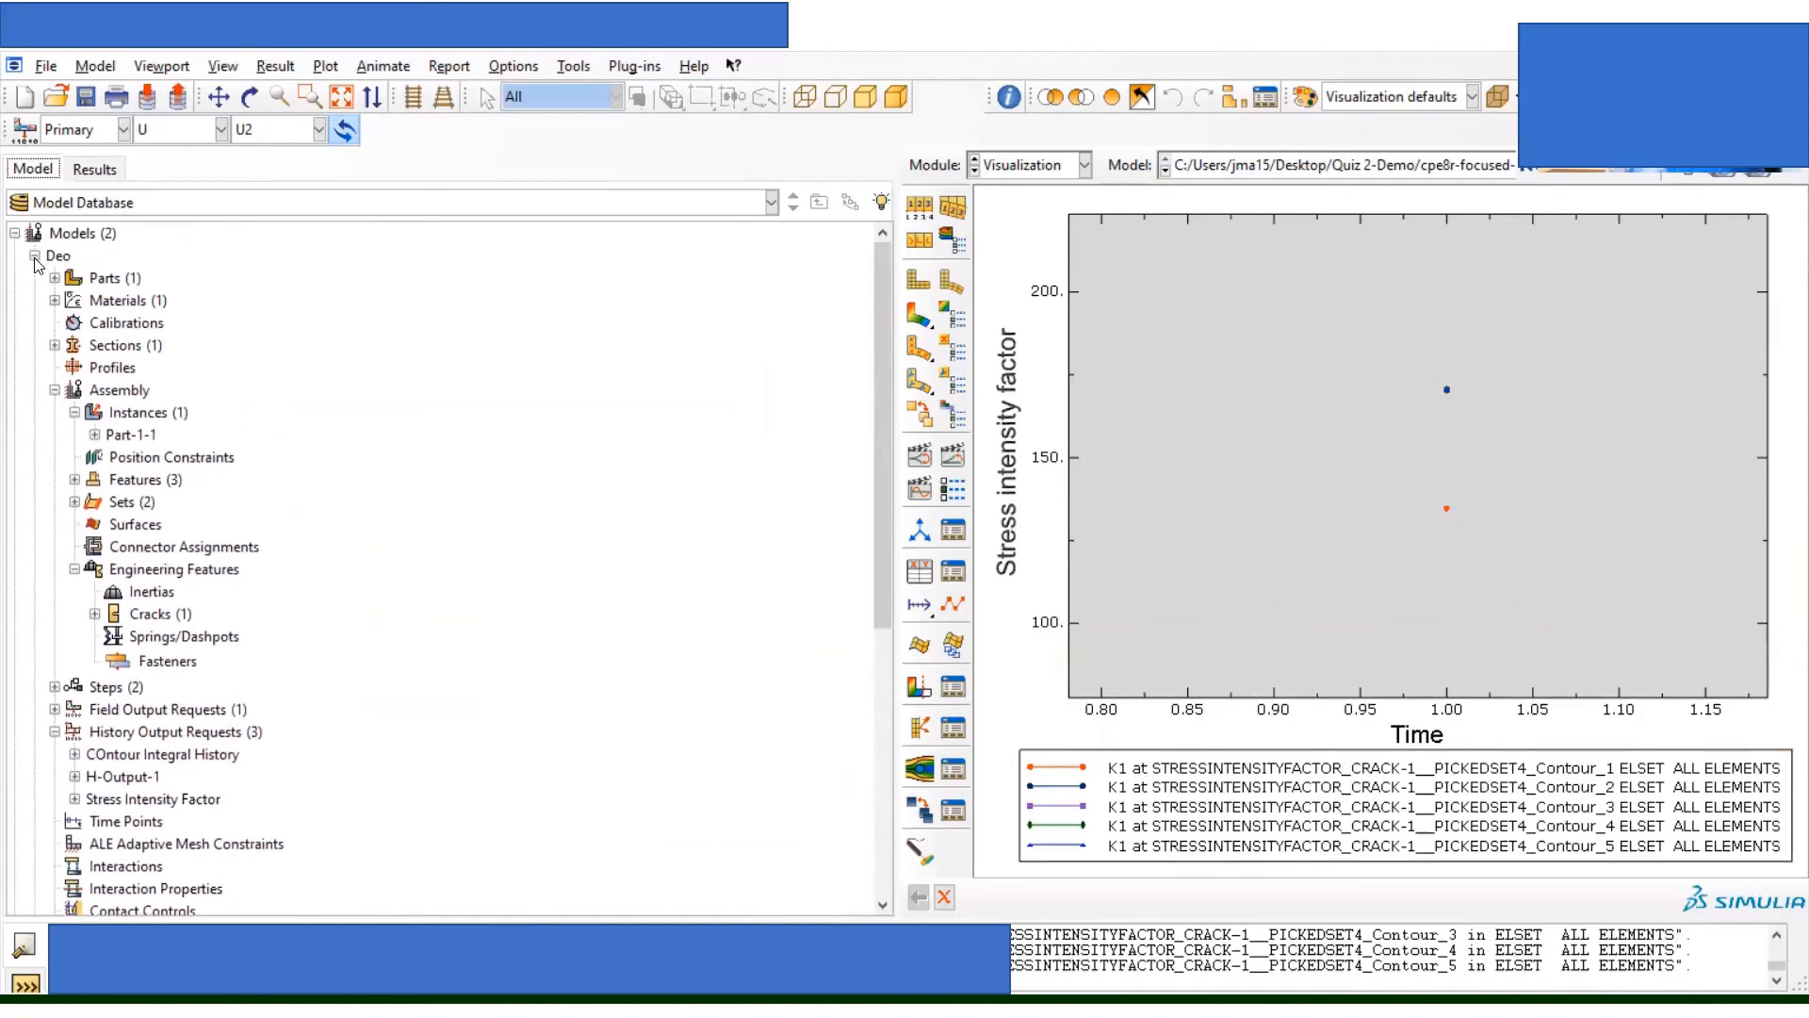
left_click(34, 256)
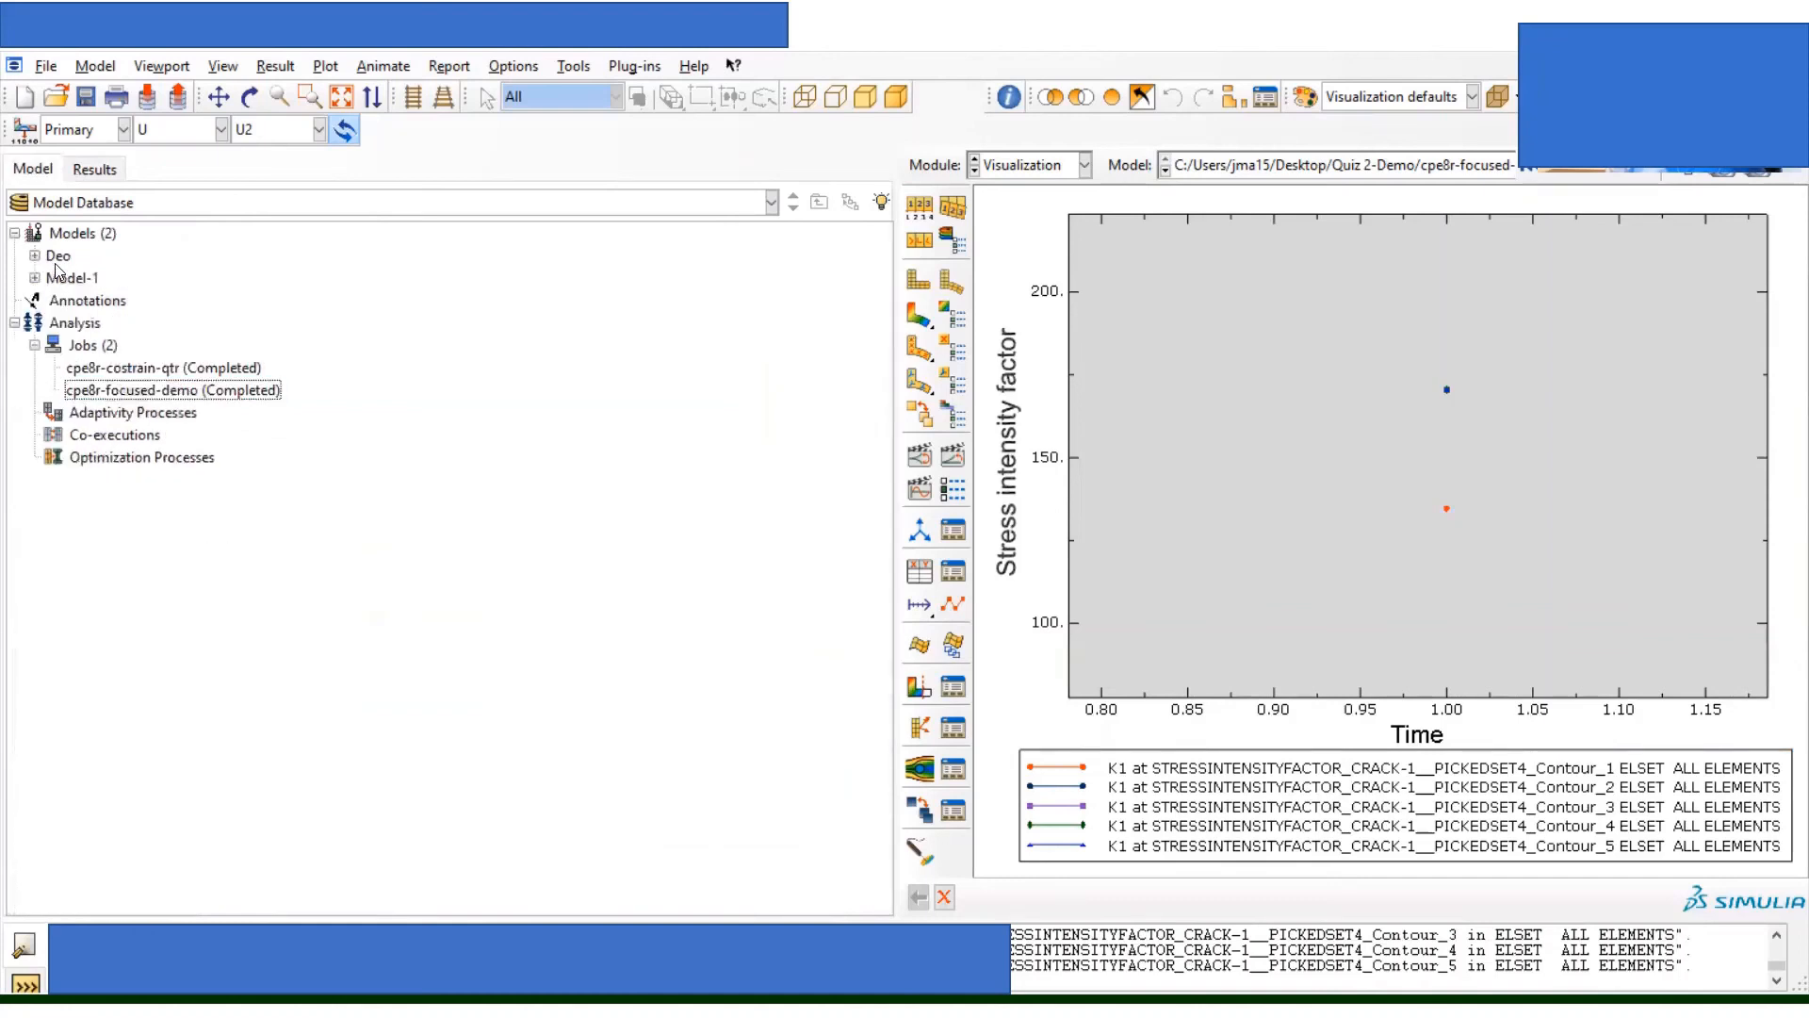